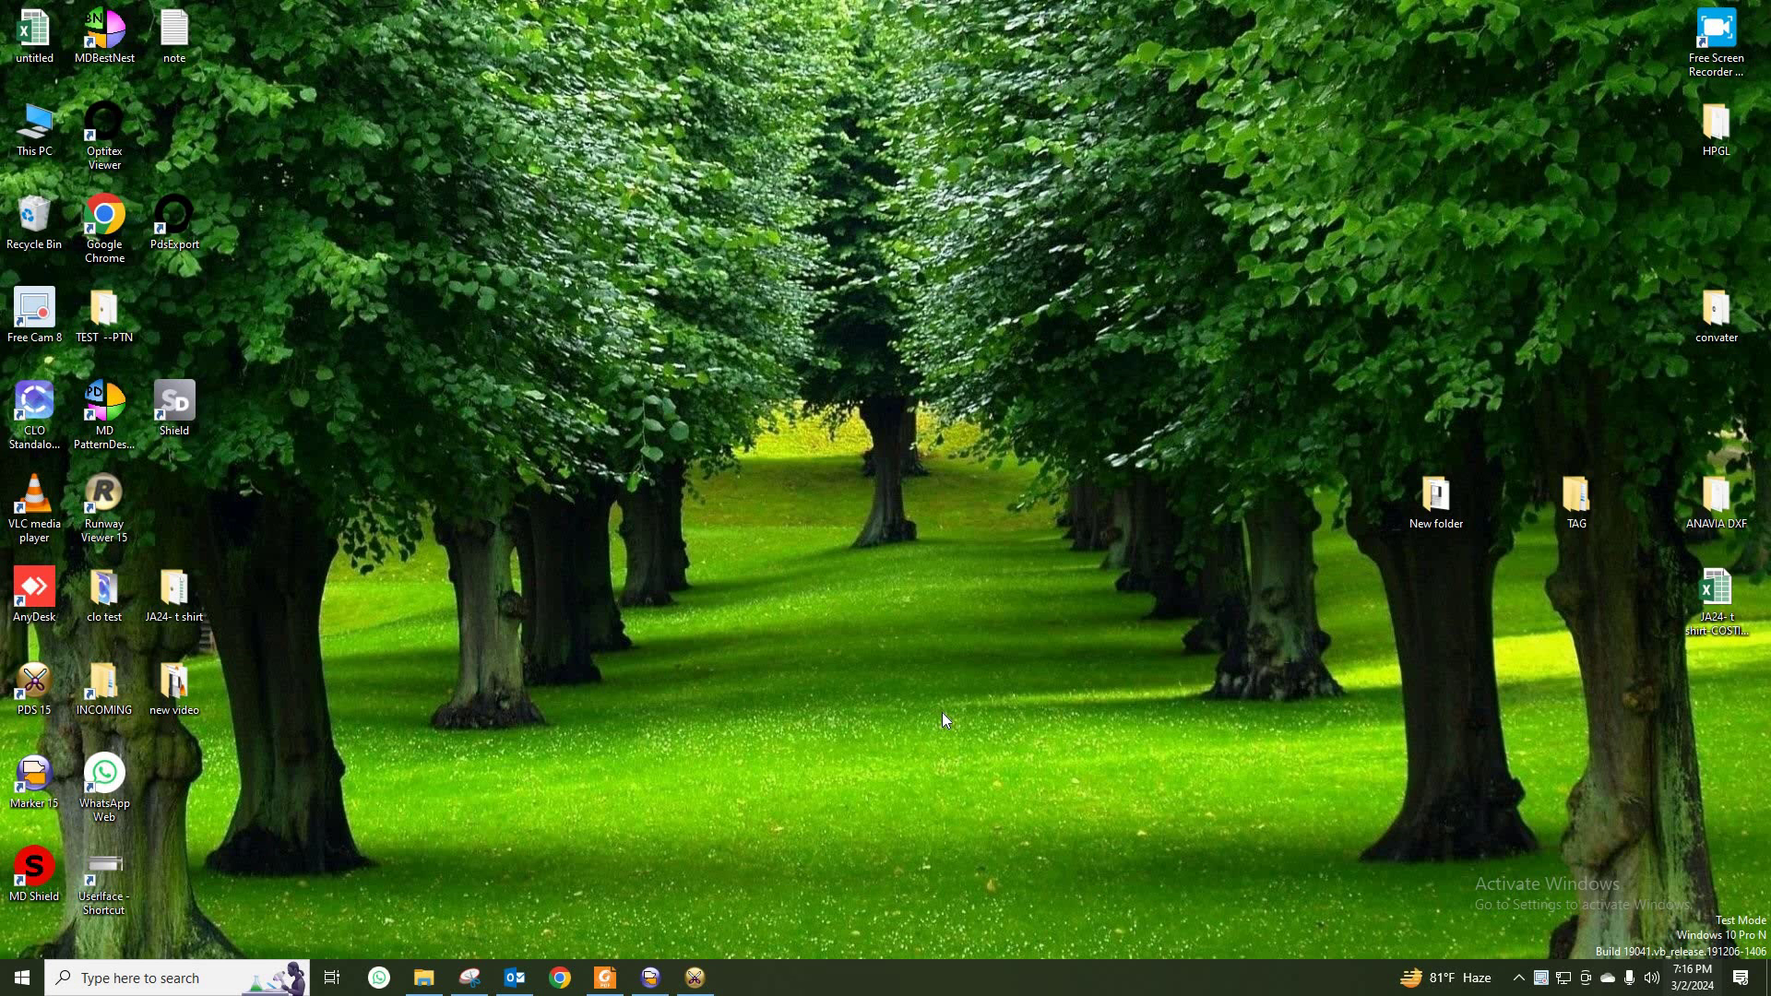
Step: Bring up the JA24- t shirt.pdf spec sheet in Foxit PDF Reader
left_click(605, 978)
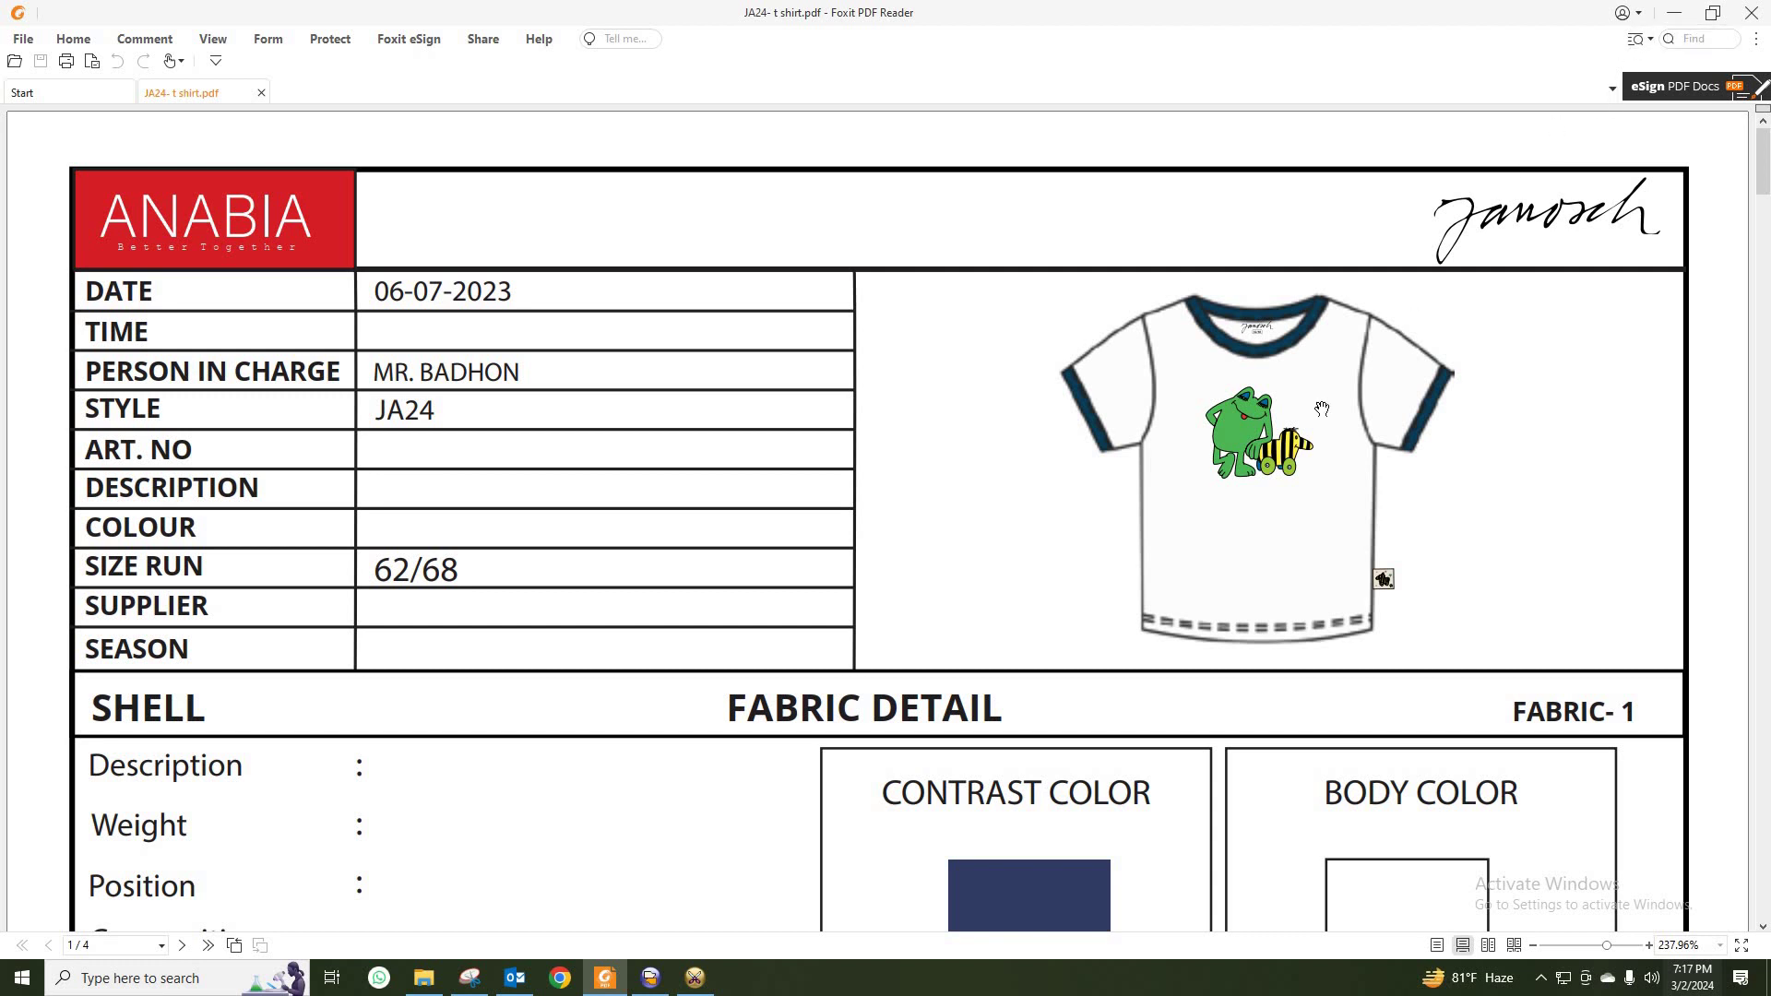
Step: Minimize the spec sheet and open the JA24- t shirt pattern file in Optitex PDS 15
left_click(1675, 16)
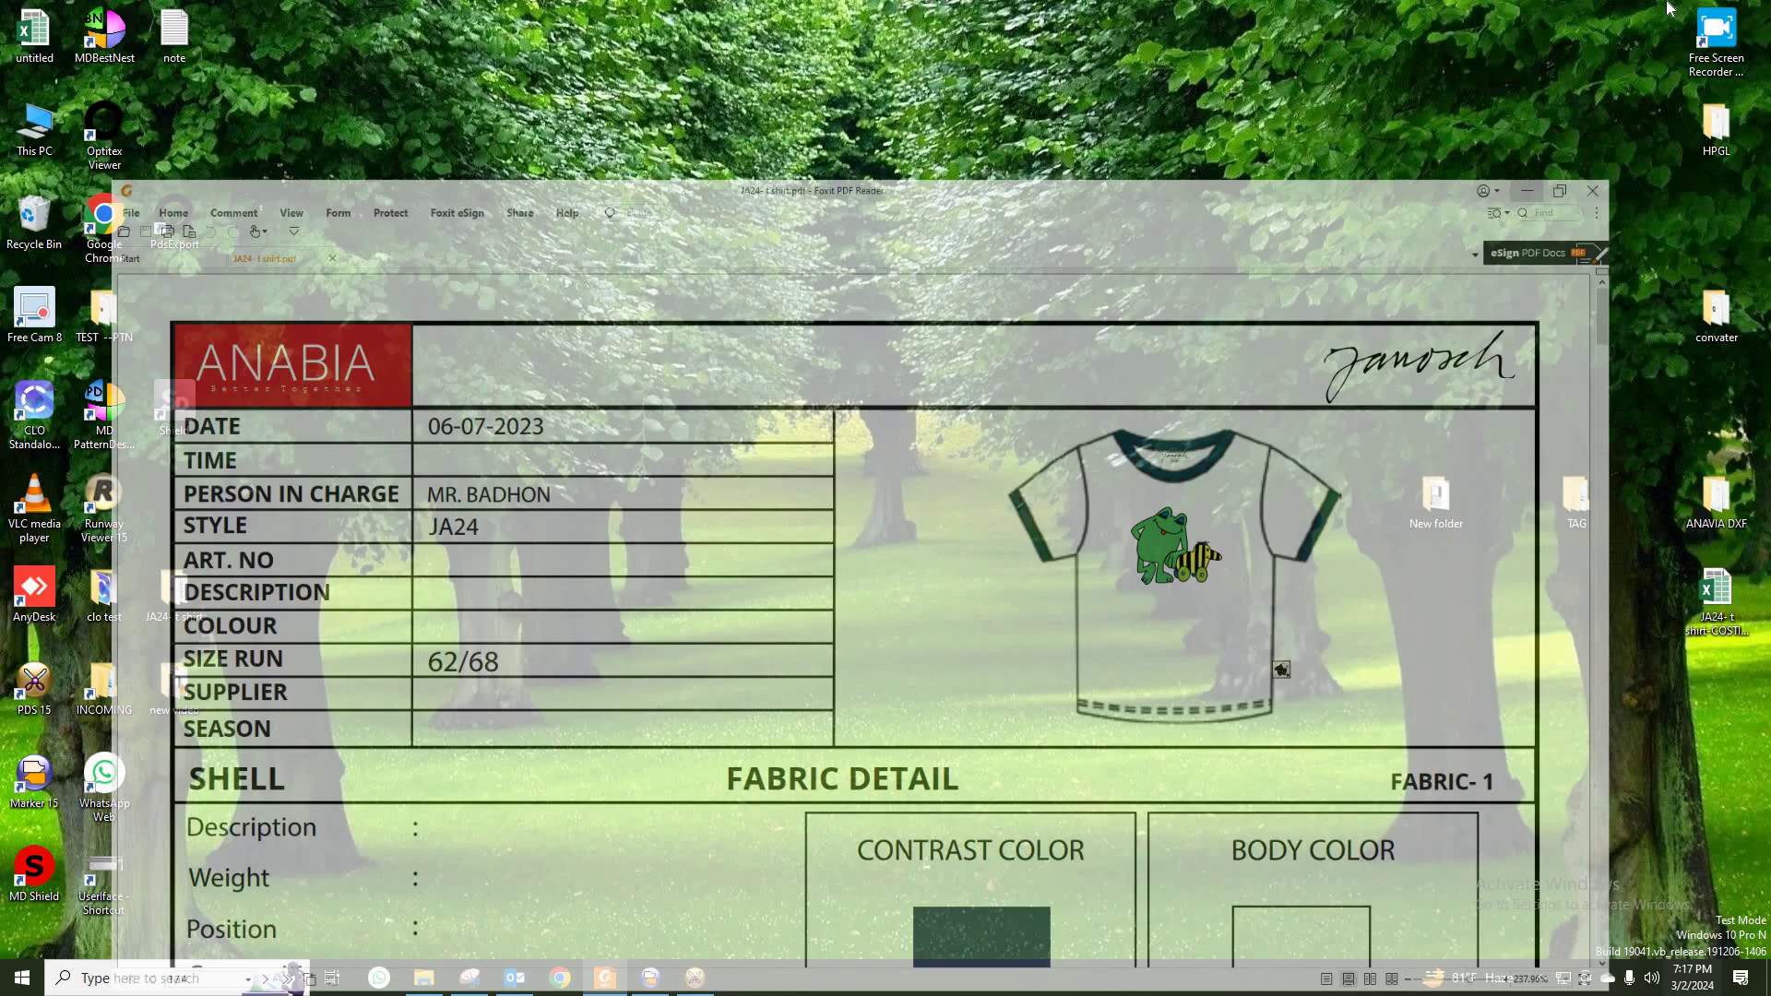
left_click(698, 978)
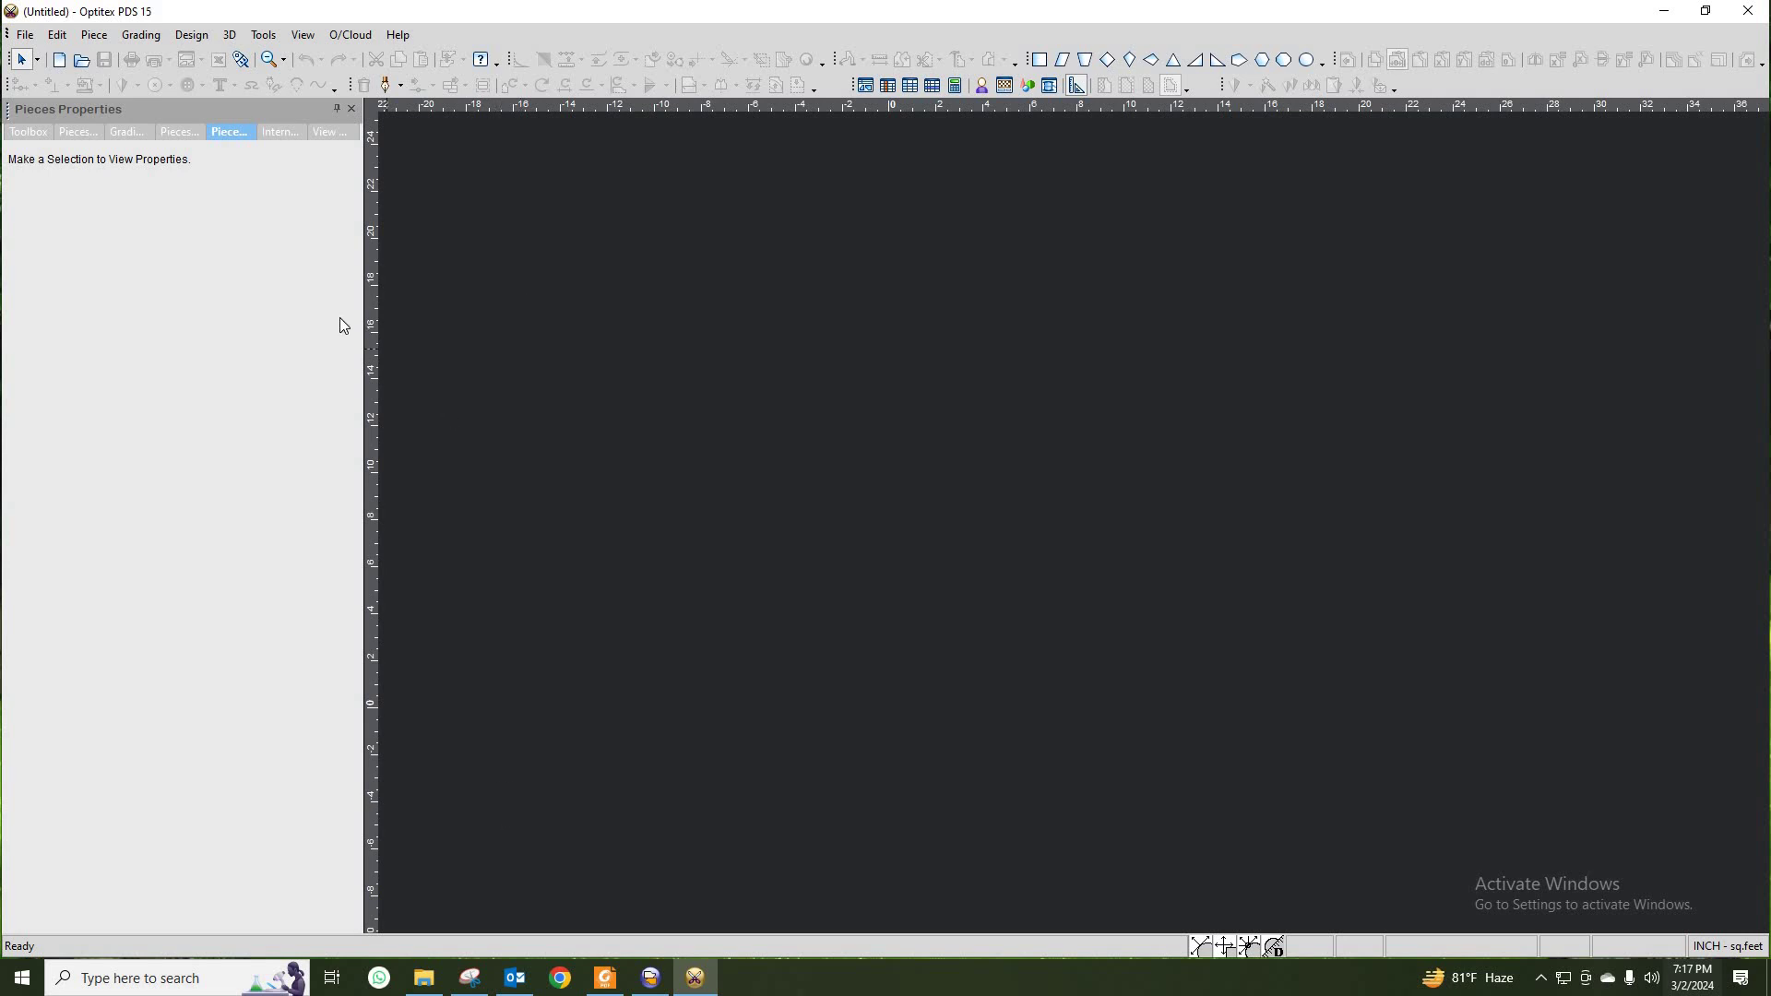
left_click(32, 37)
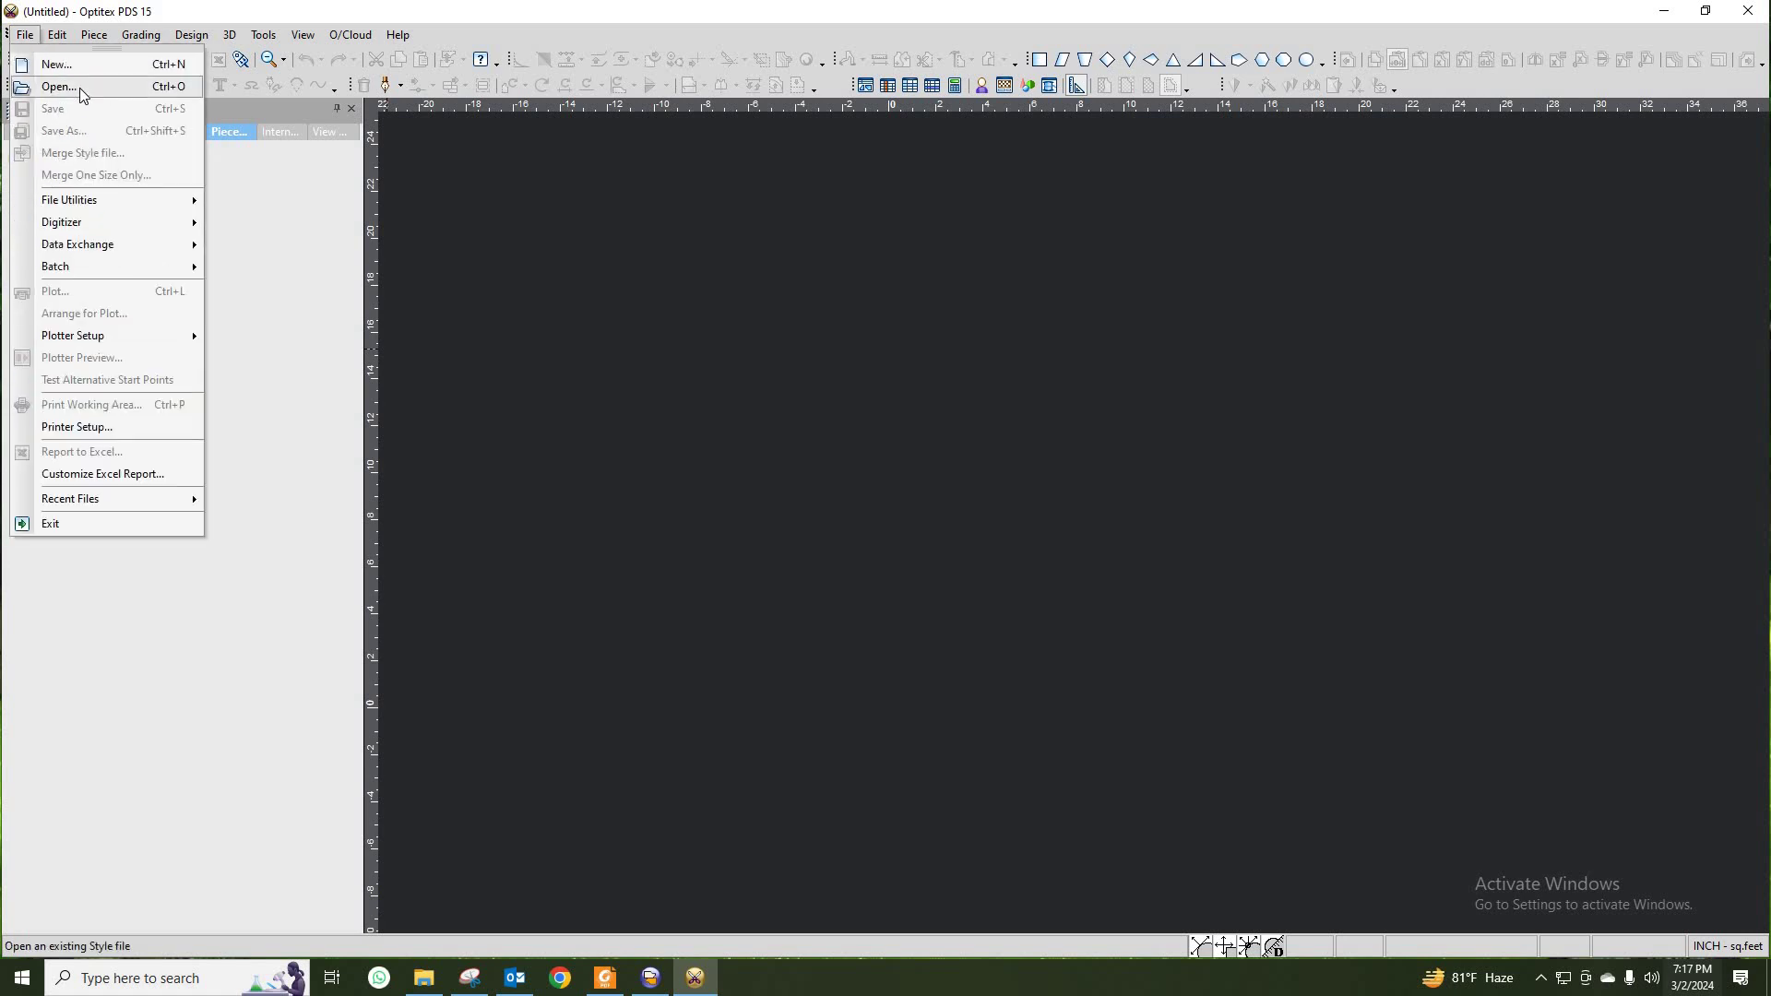
left_click(80, 88)
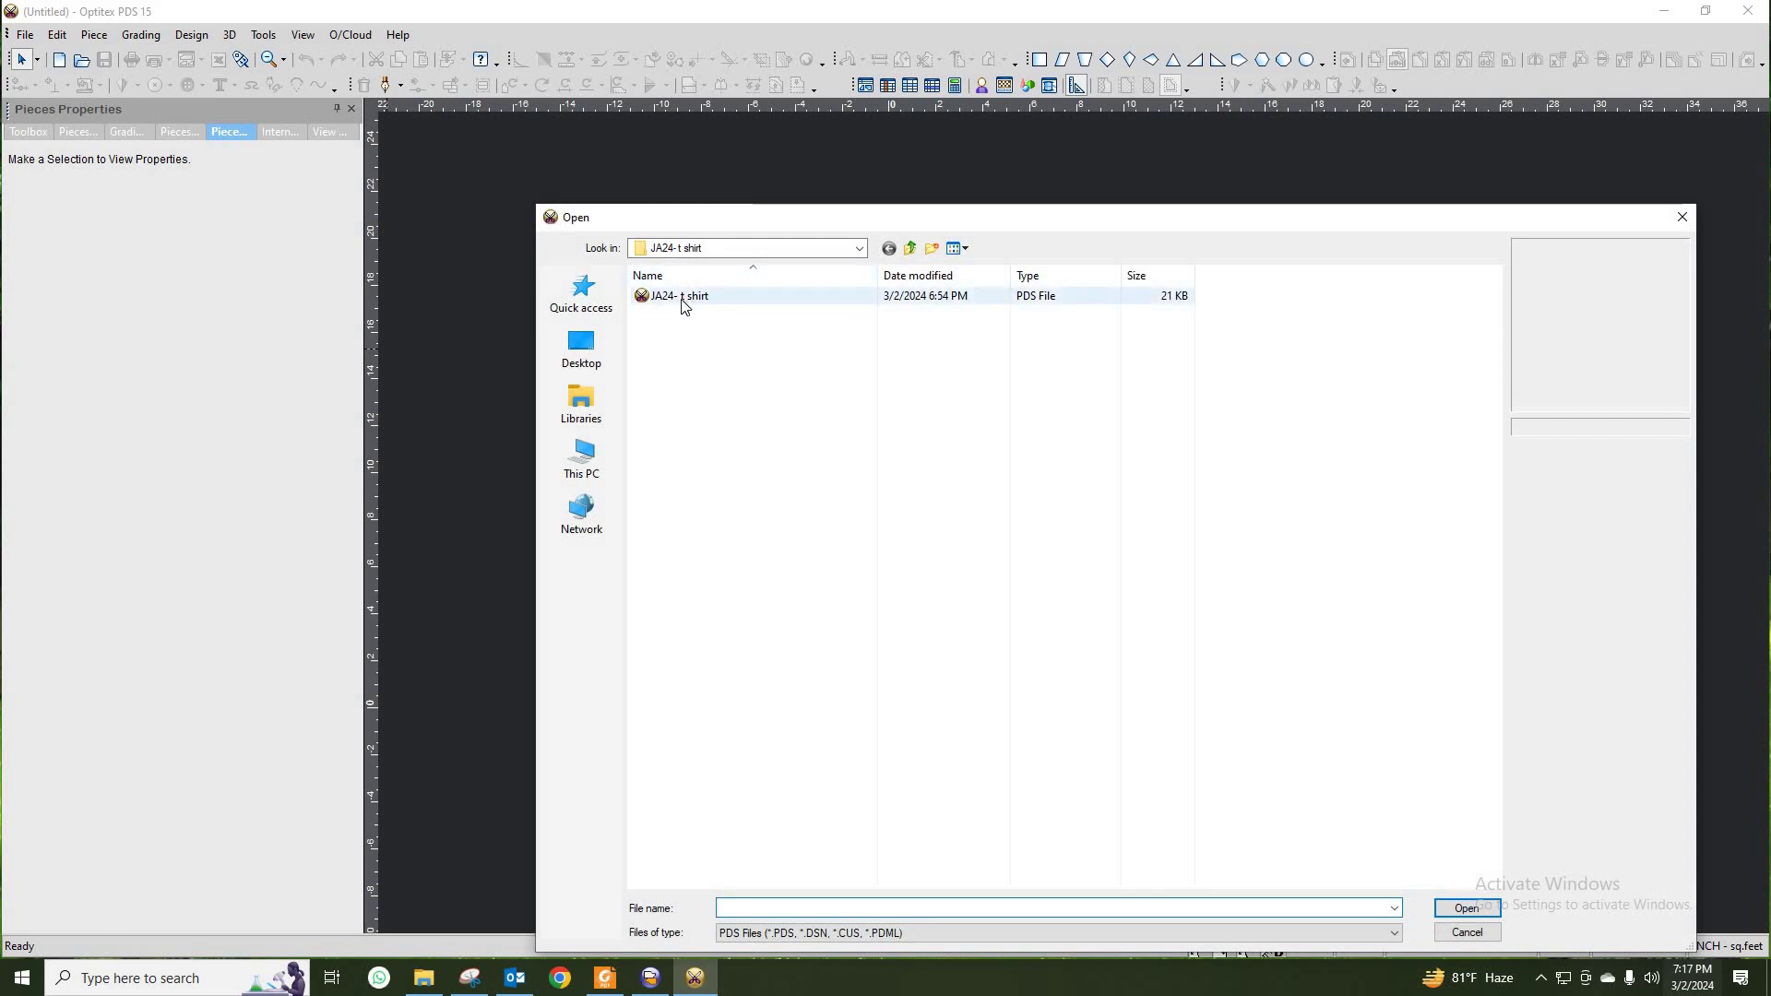
double_click(684, 301)
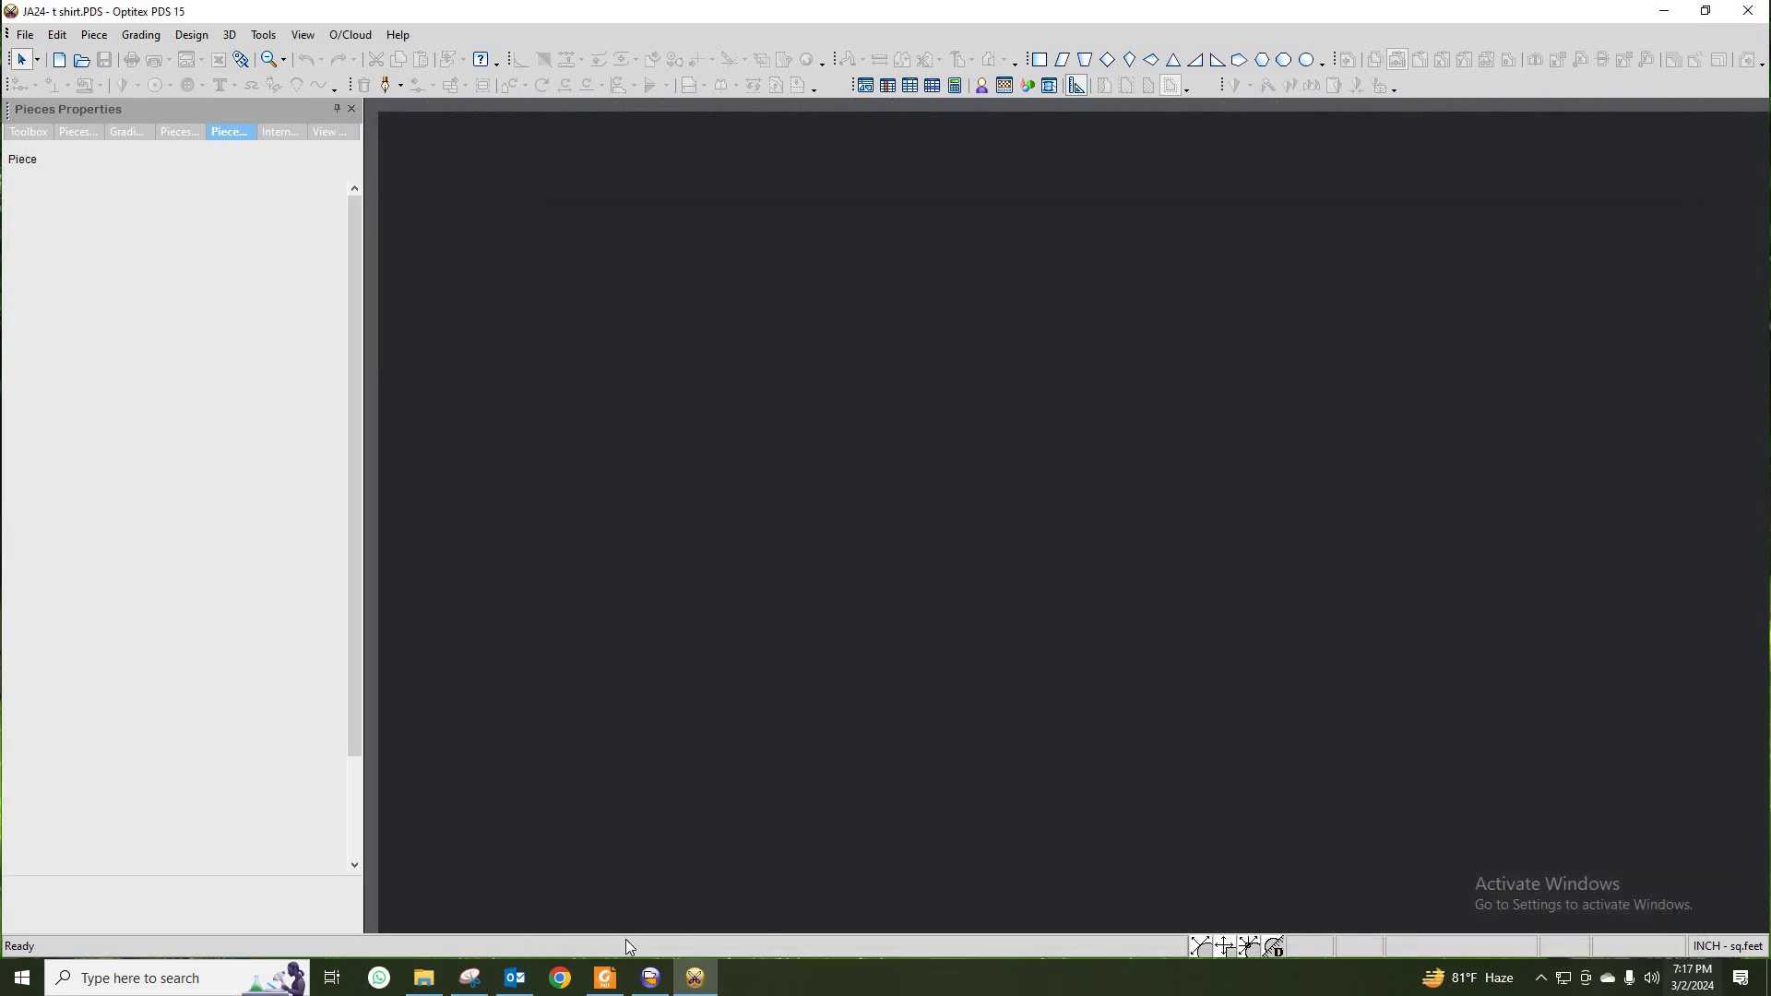
Step: After checking the spec sheet, select both pattern pieces and move them up and left
left_click(607, 980)
left_click(607, 979)
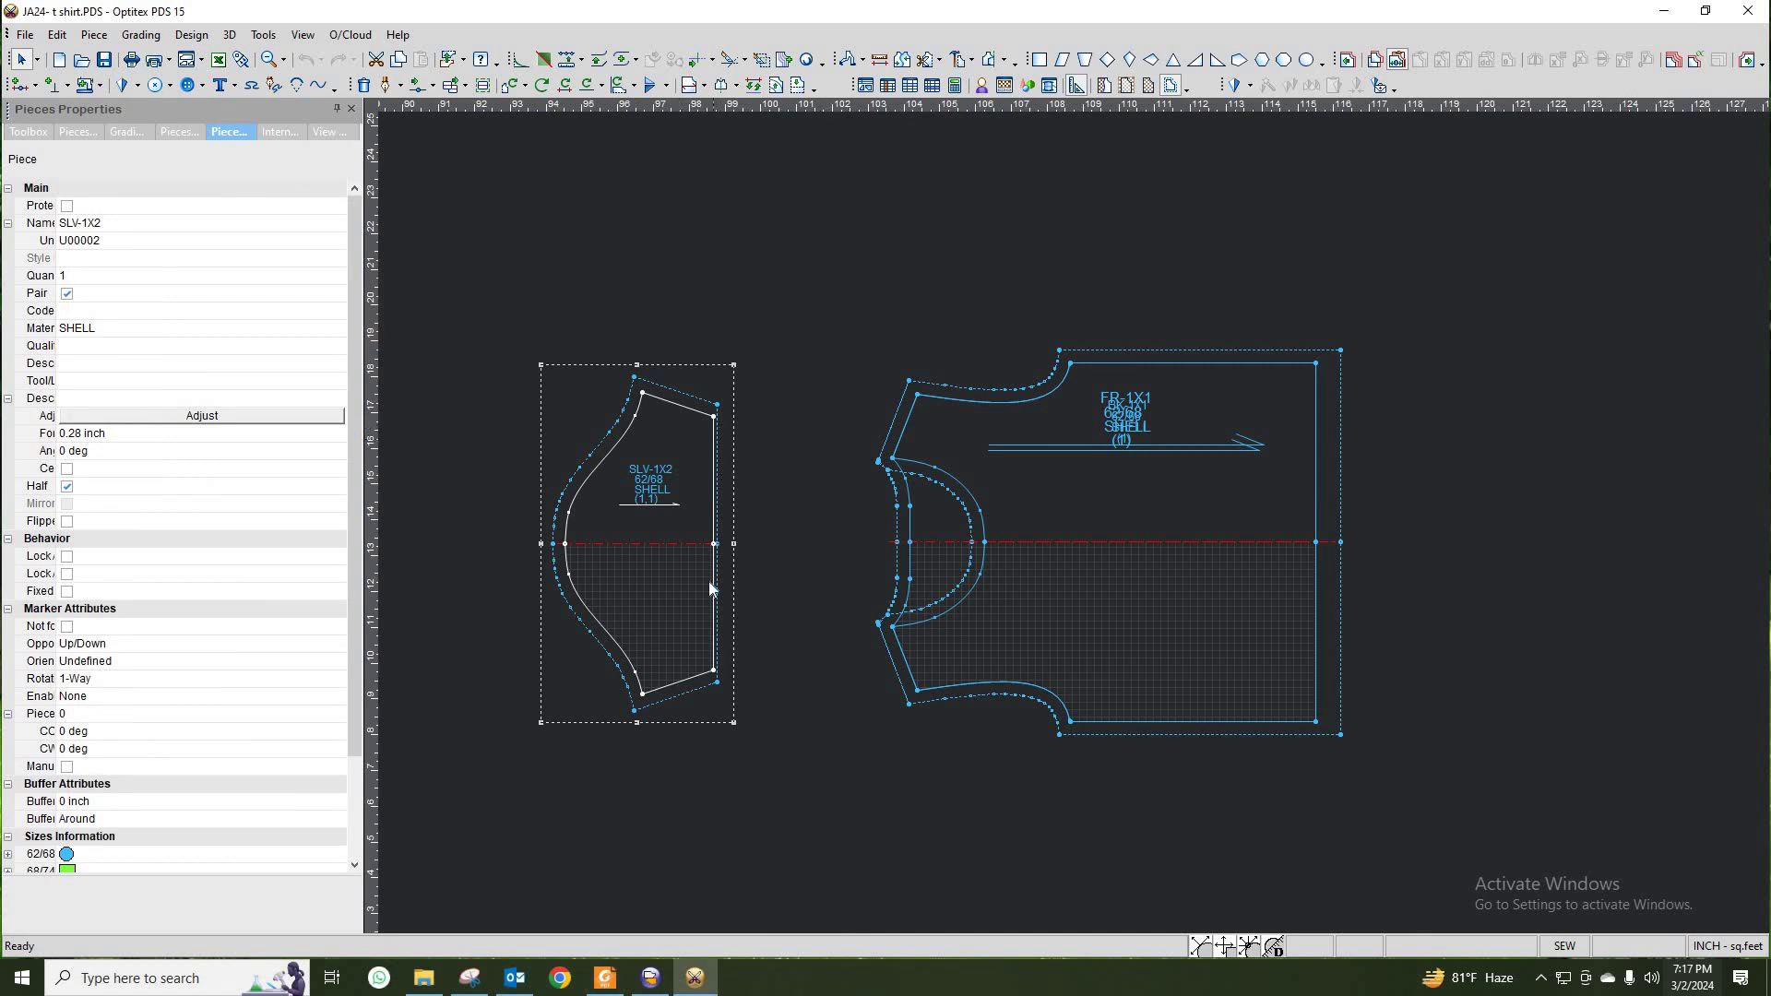
scroll(1077, 532, "down", 1)
scroll(1074, 523, "up", 2)
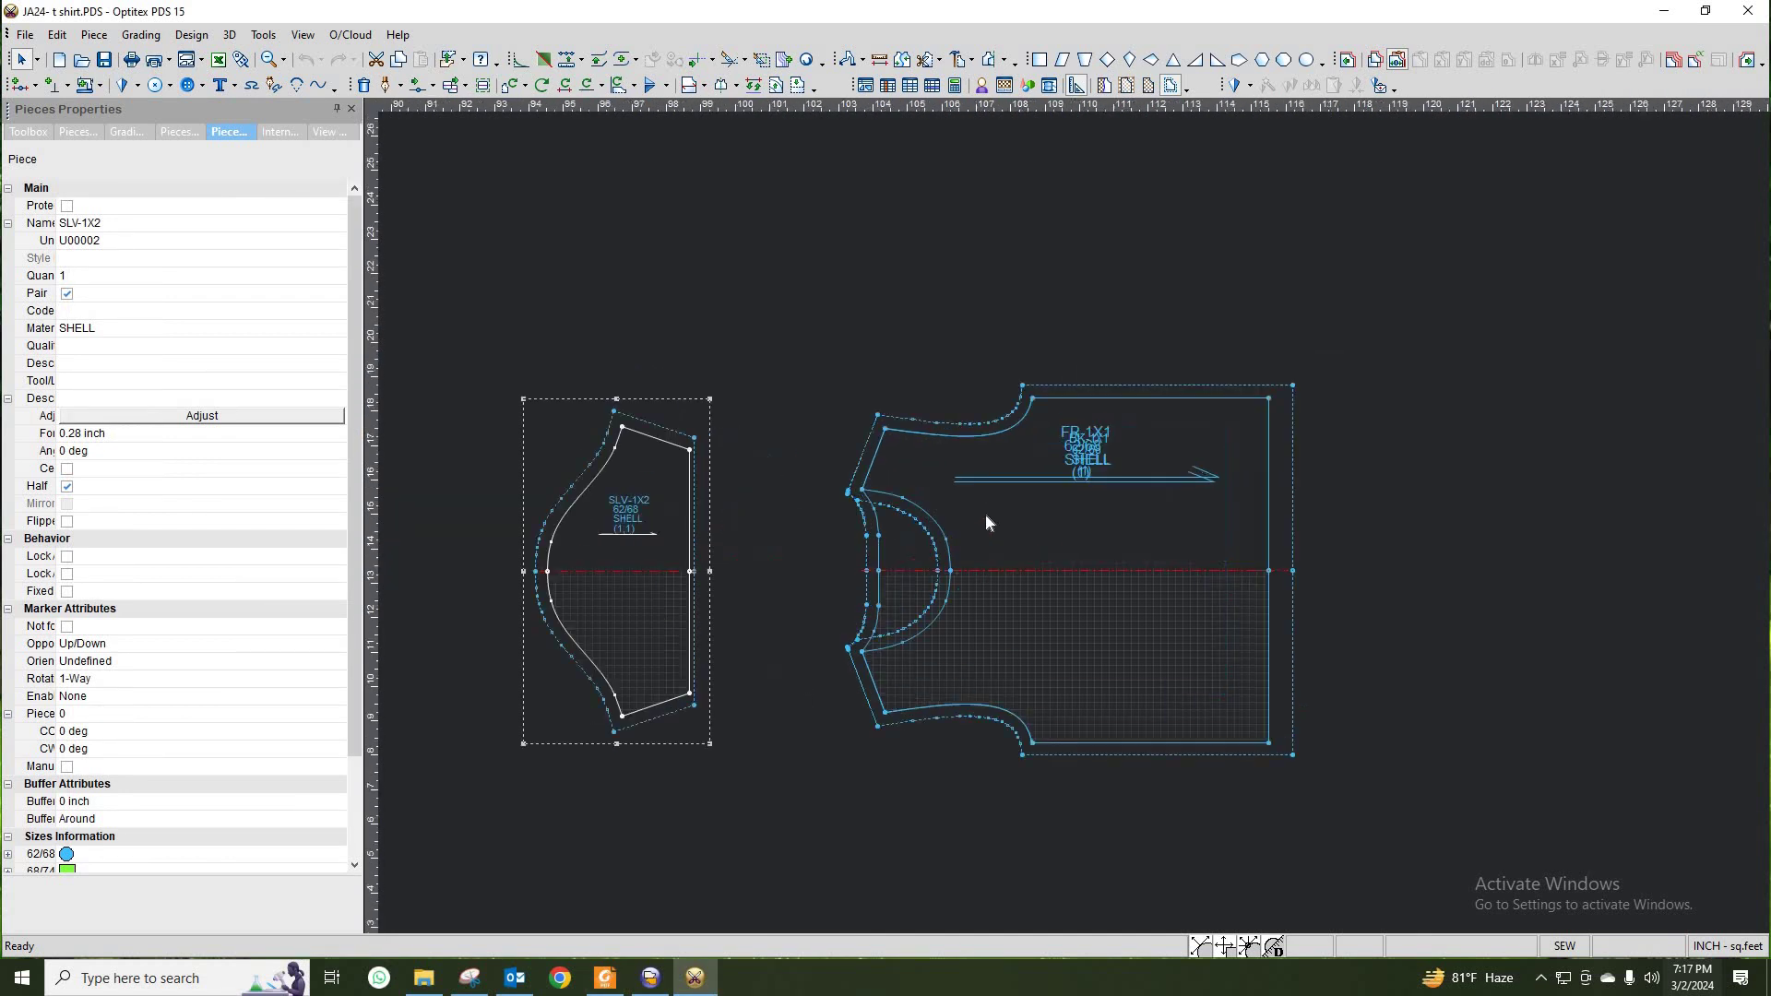
left_click_drag(650, 321, 1509, 853)
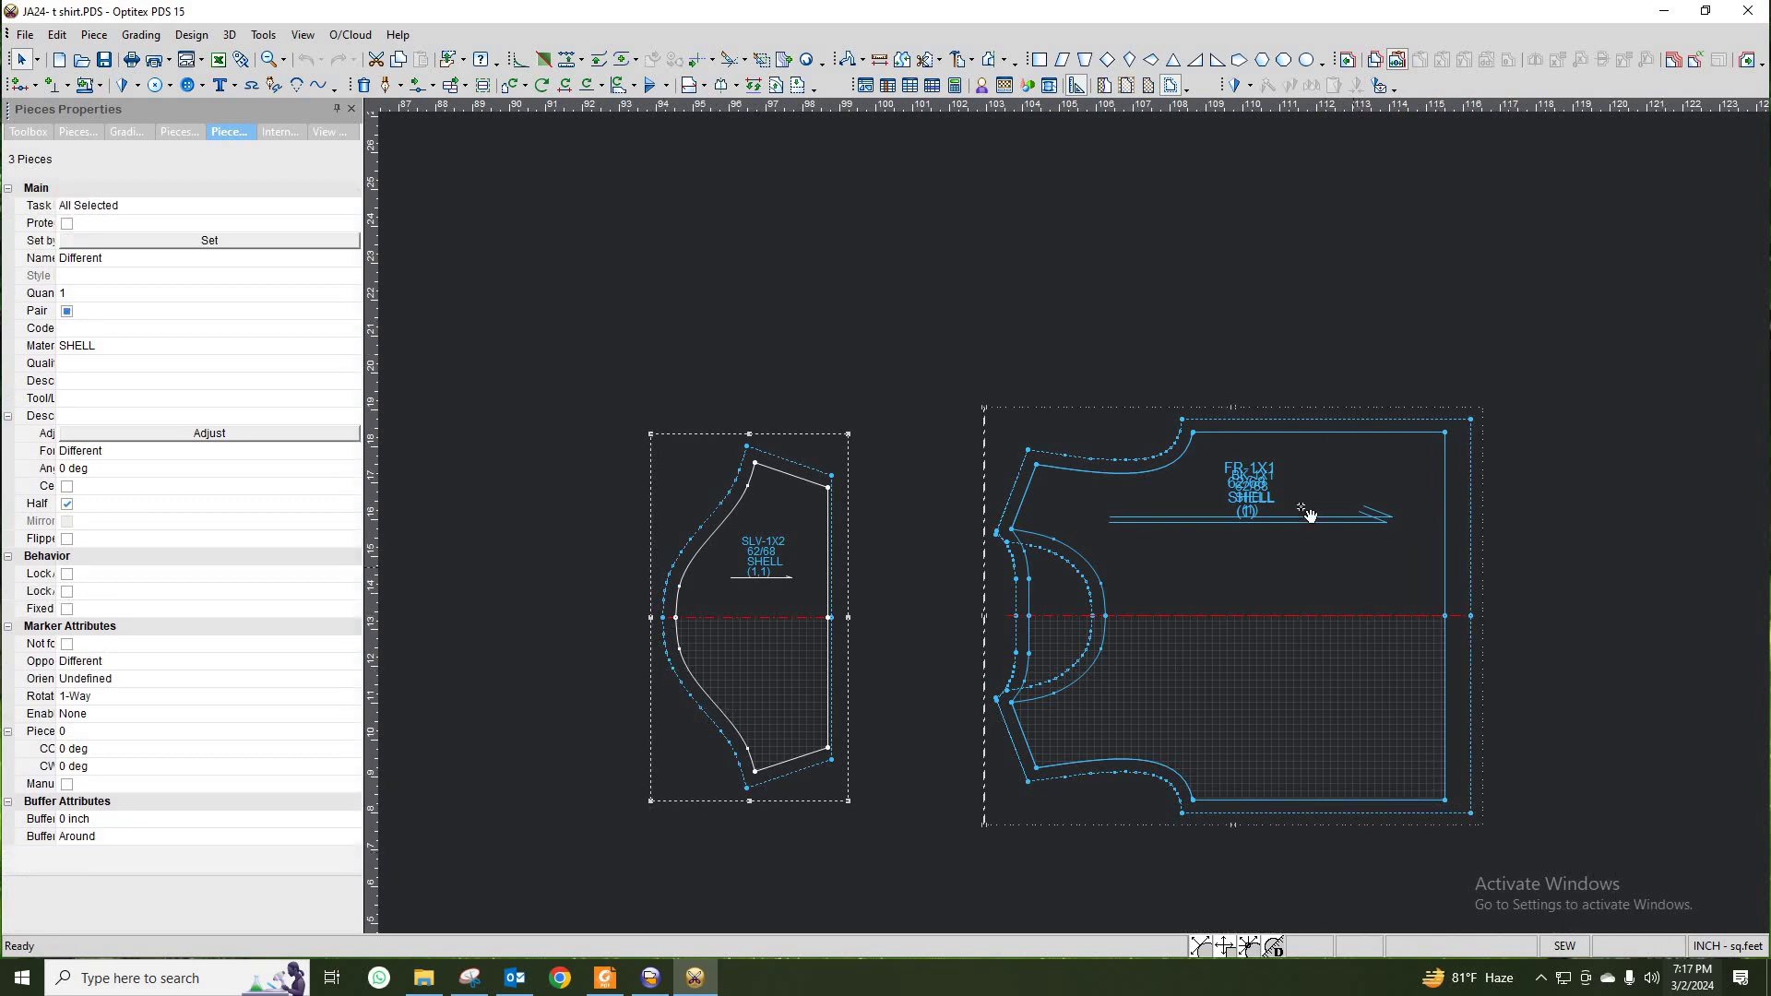
left_click_drag(1354, 570, 1288, 441)
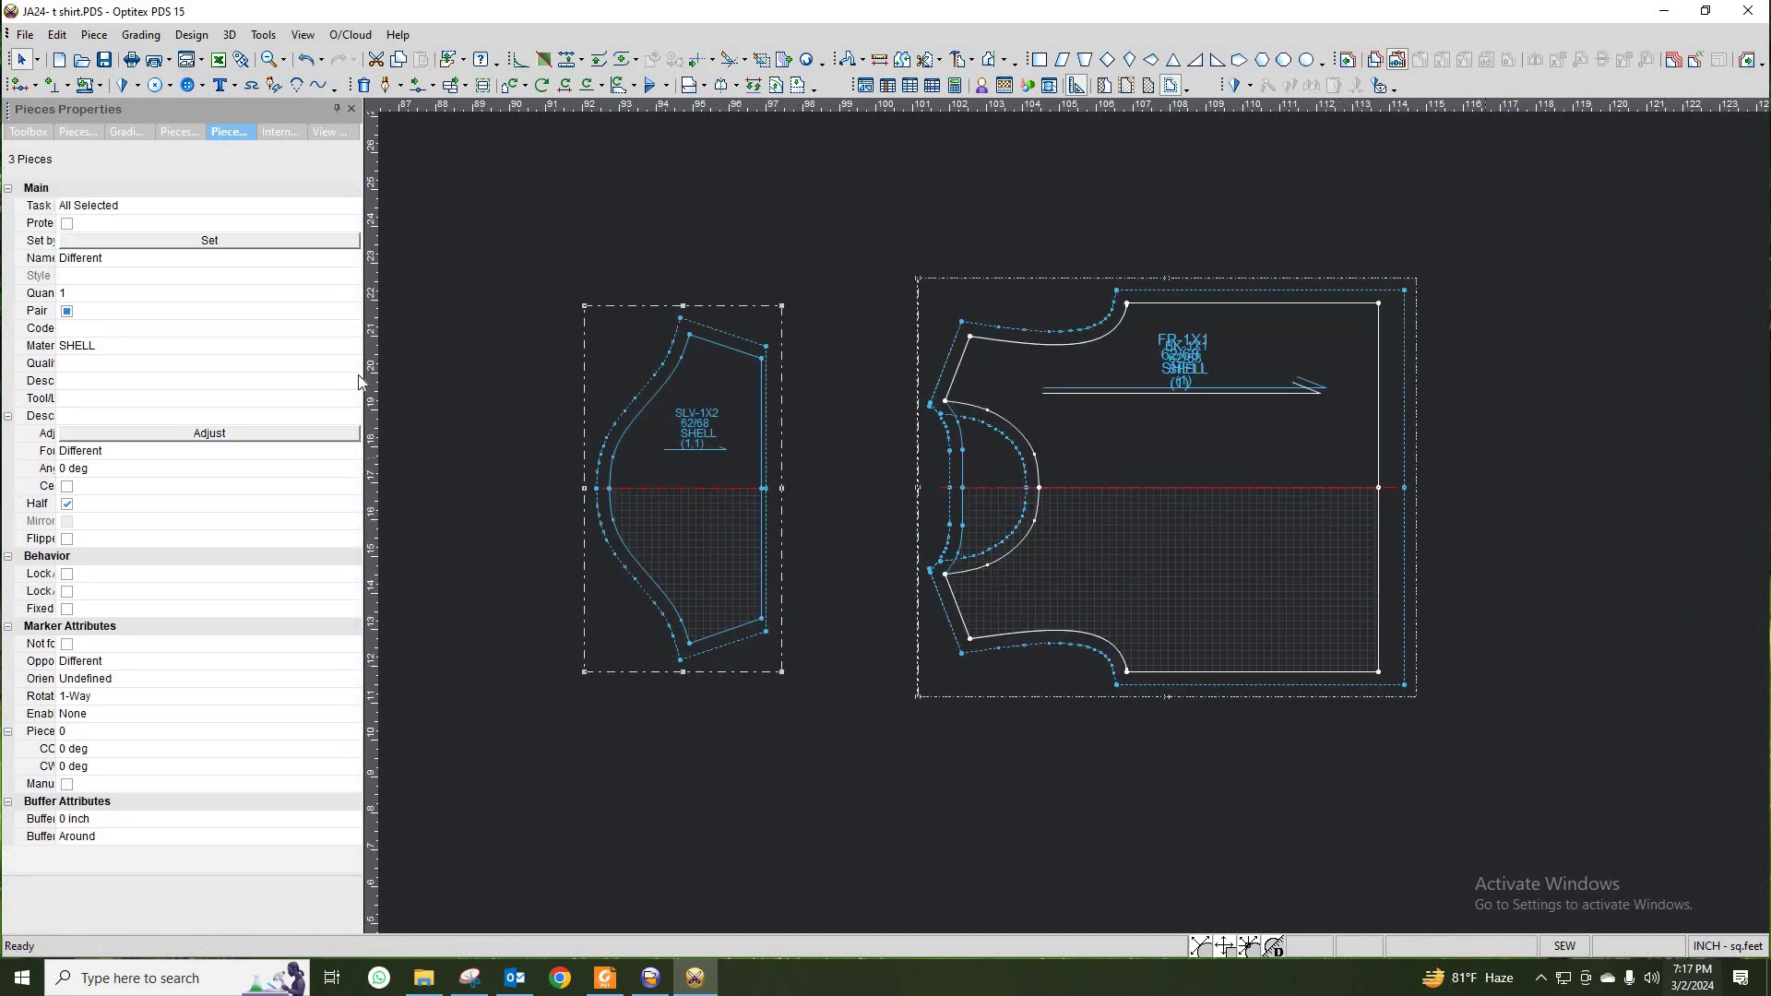
Step: Confirm the pieces' material is SHELL, select front piece FR-1X1, then close PDS
left_click(153, 348)
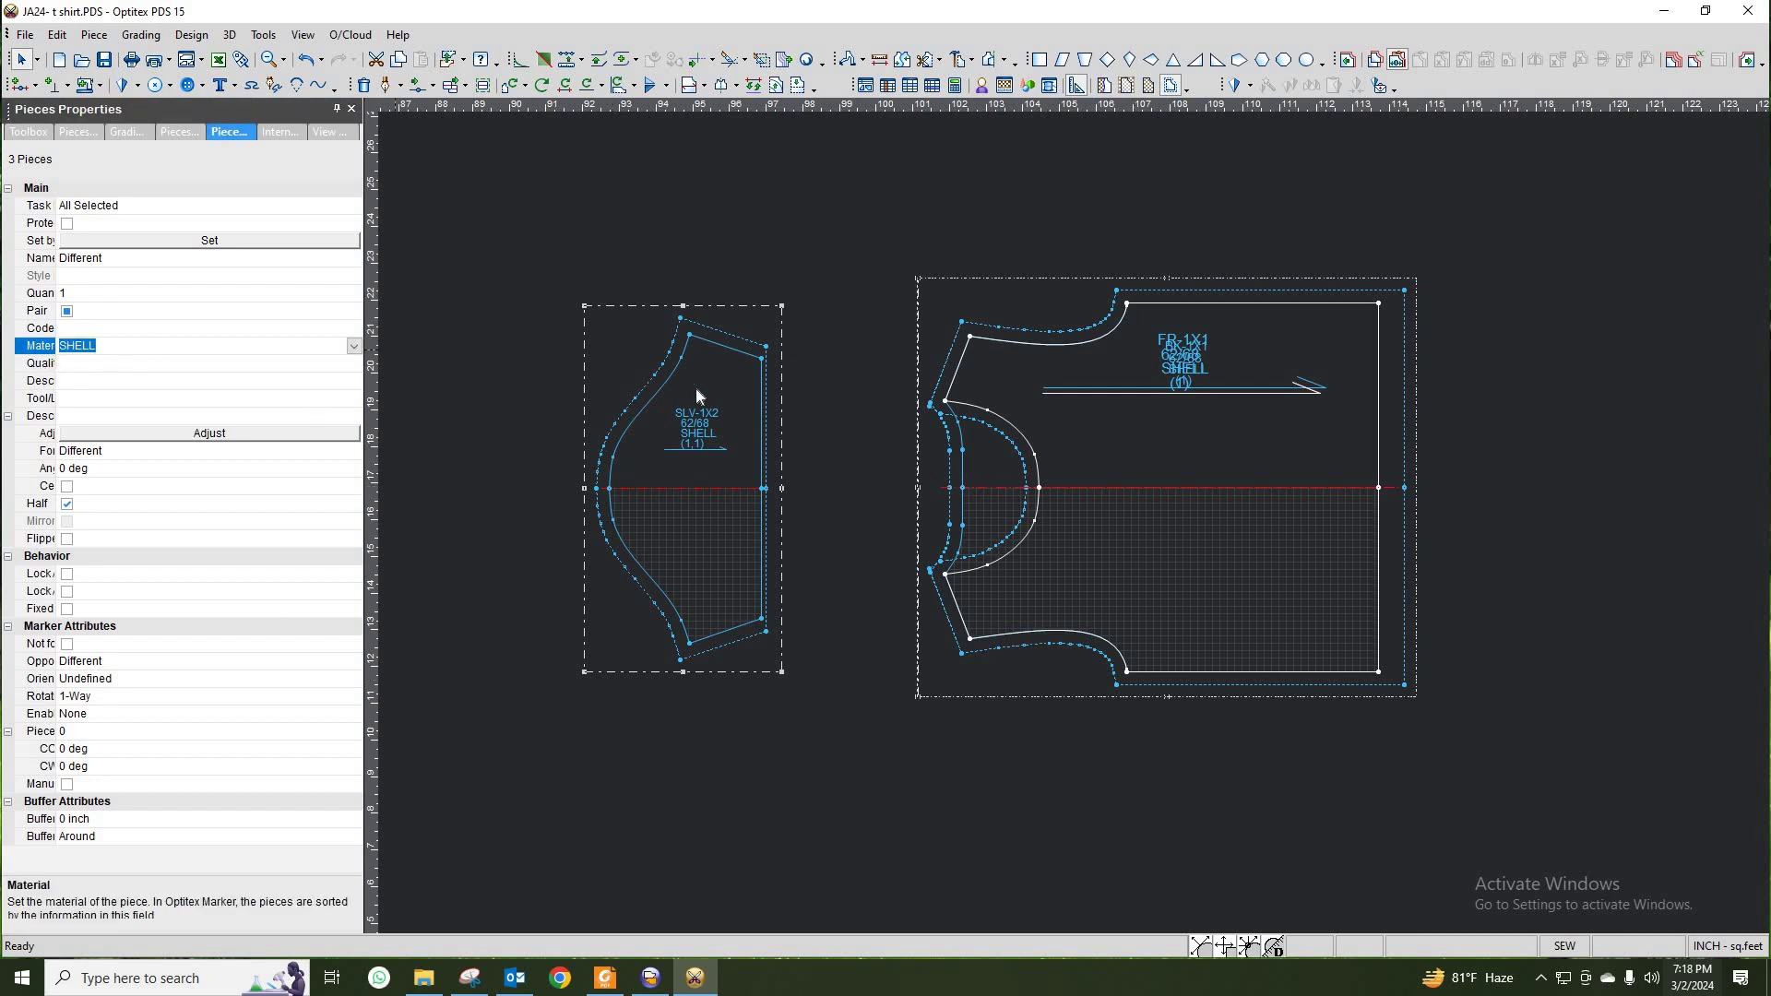
left_click(656, 538, "ctrl")
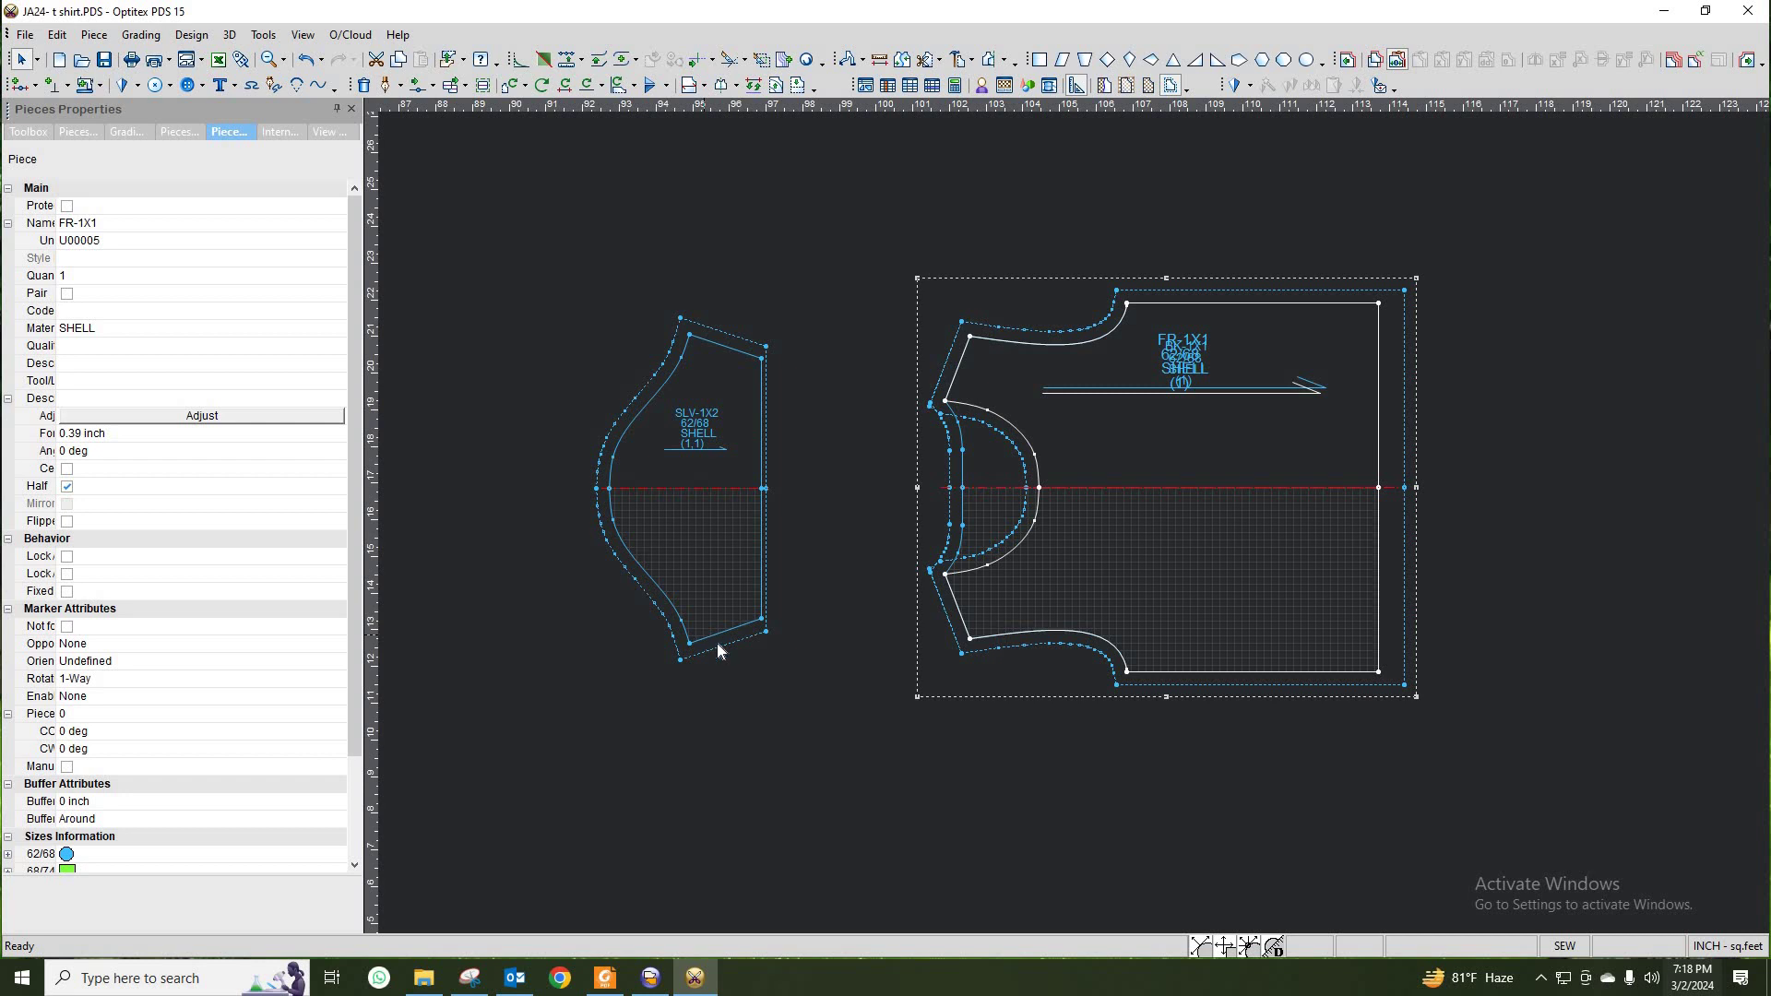
left_click(1752, 13)
Step: Create a Default Table marker 60 wide by 609 long in Optitex Mark
left_click(651, 977)
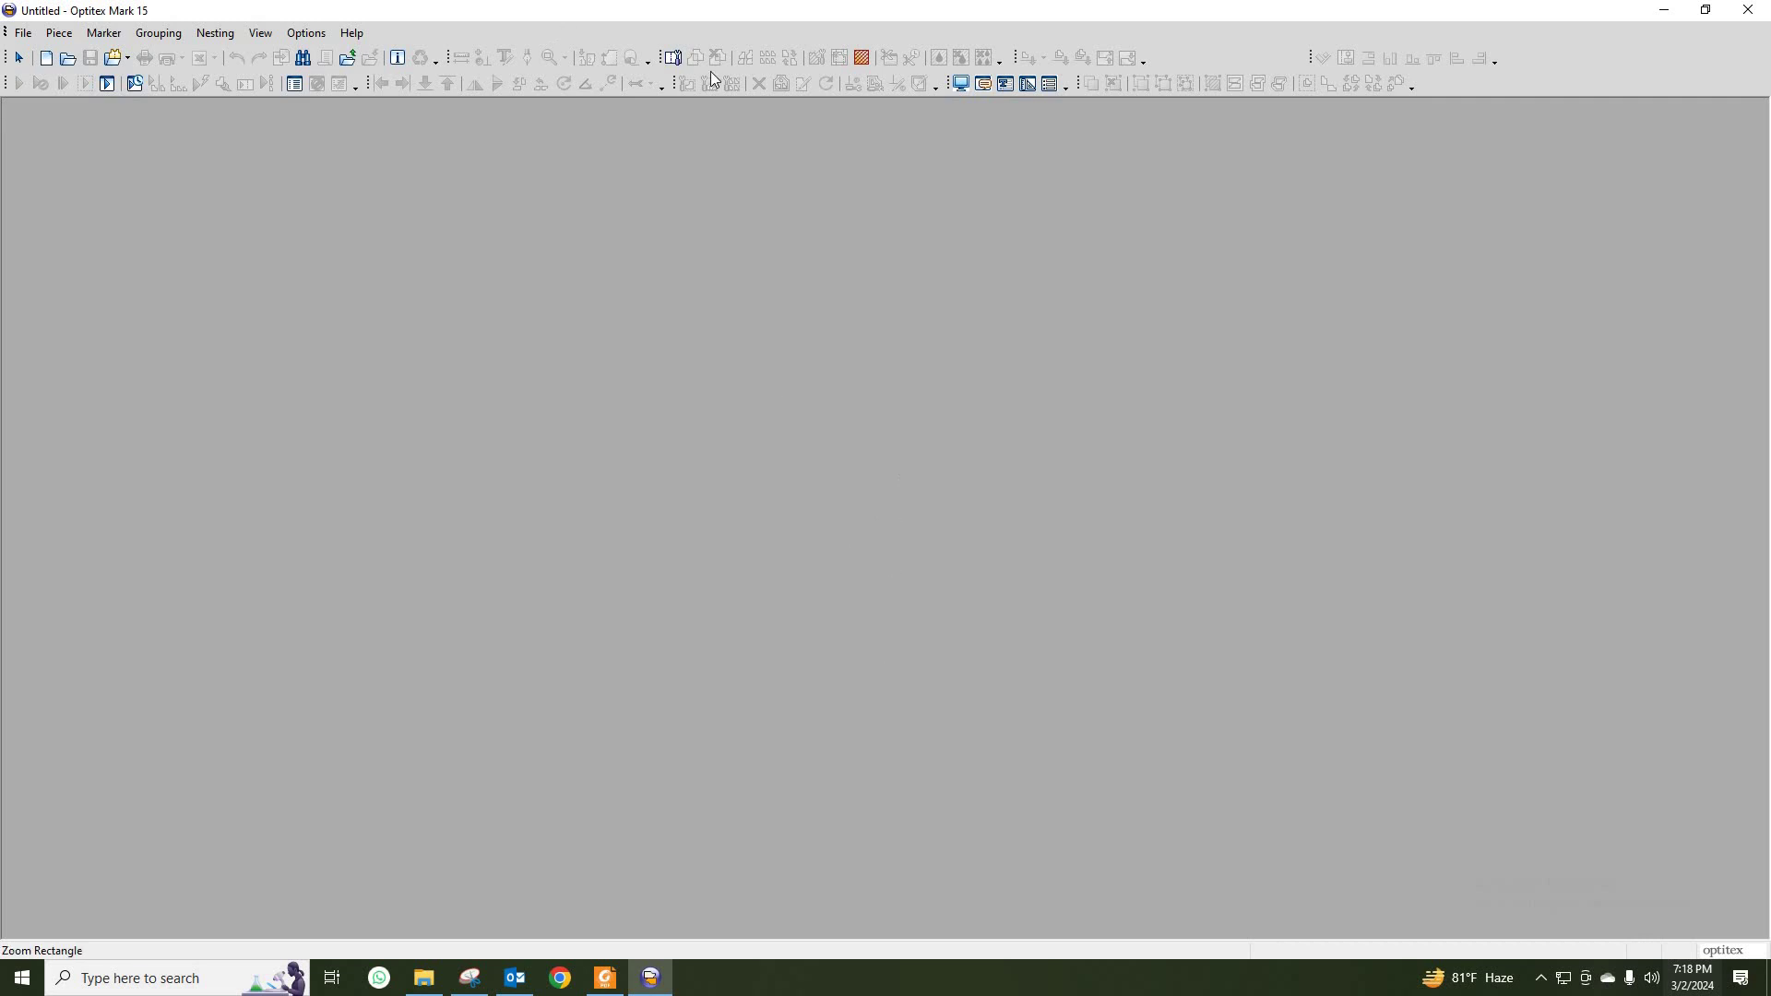
left_click(674, 59)
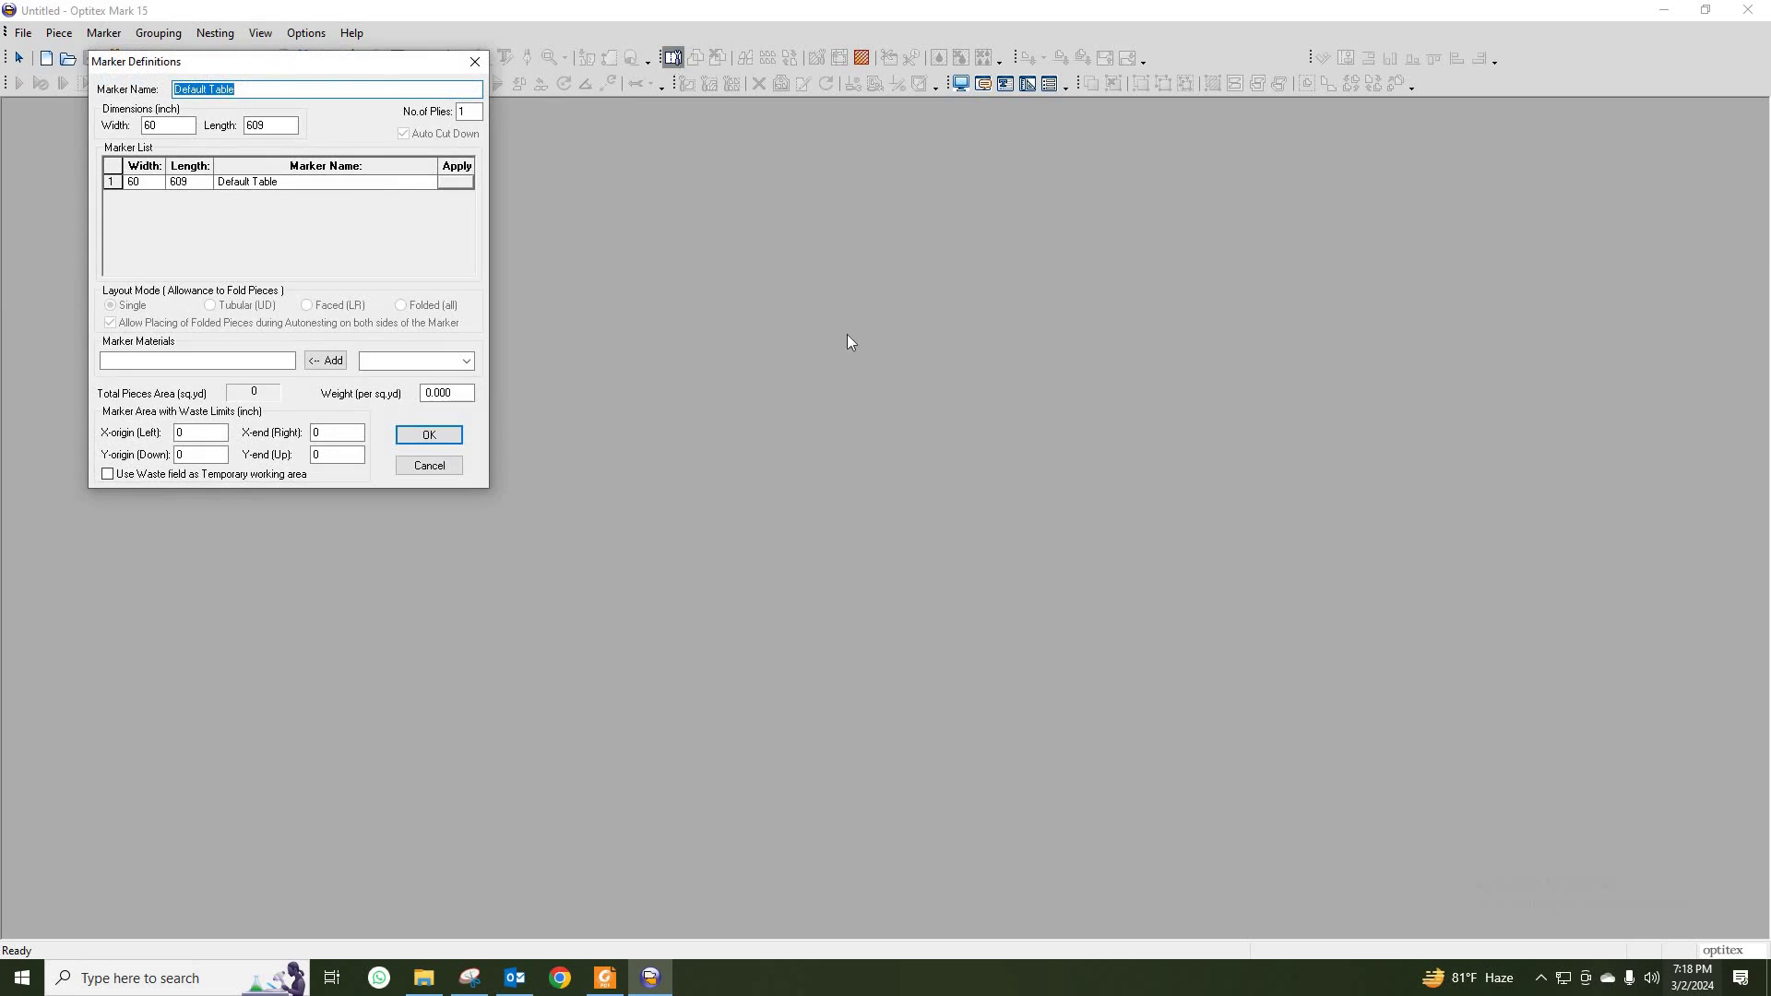
left_click(156, 184)
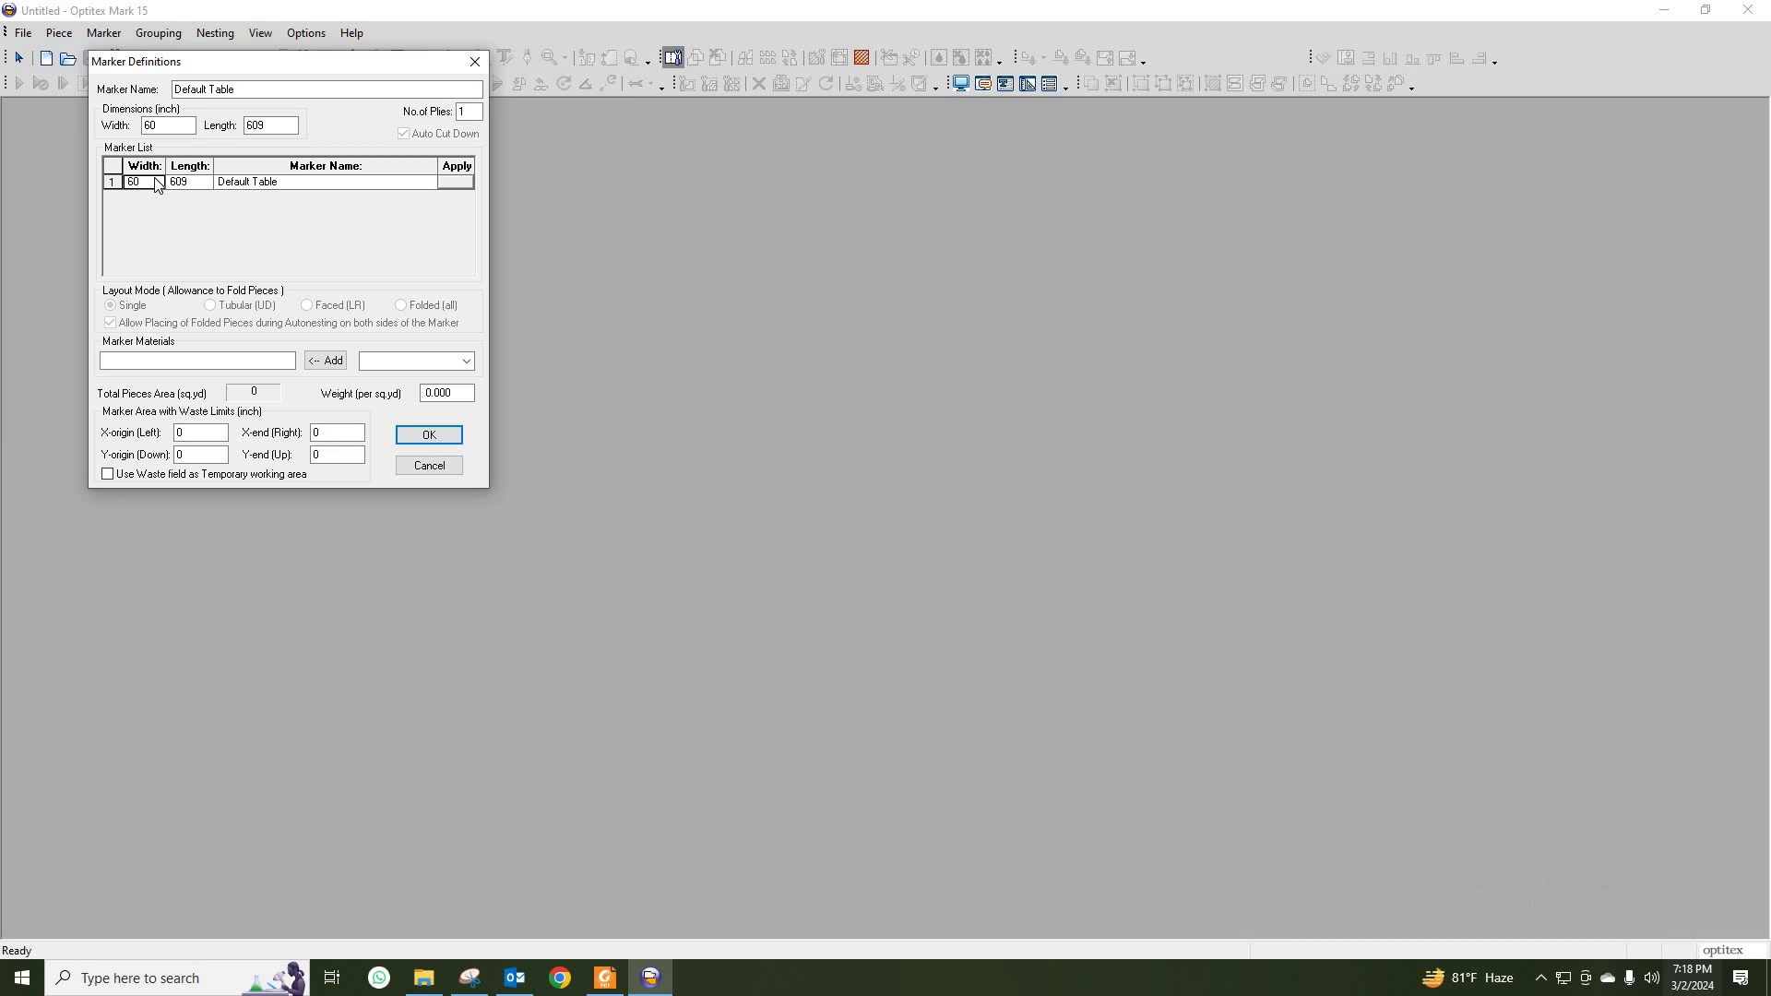
left_click(450, 181)
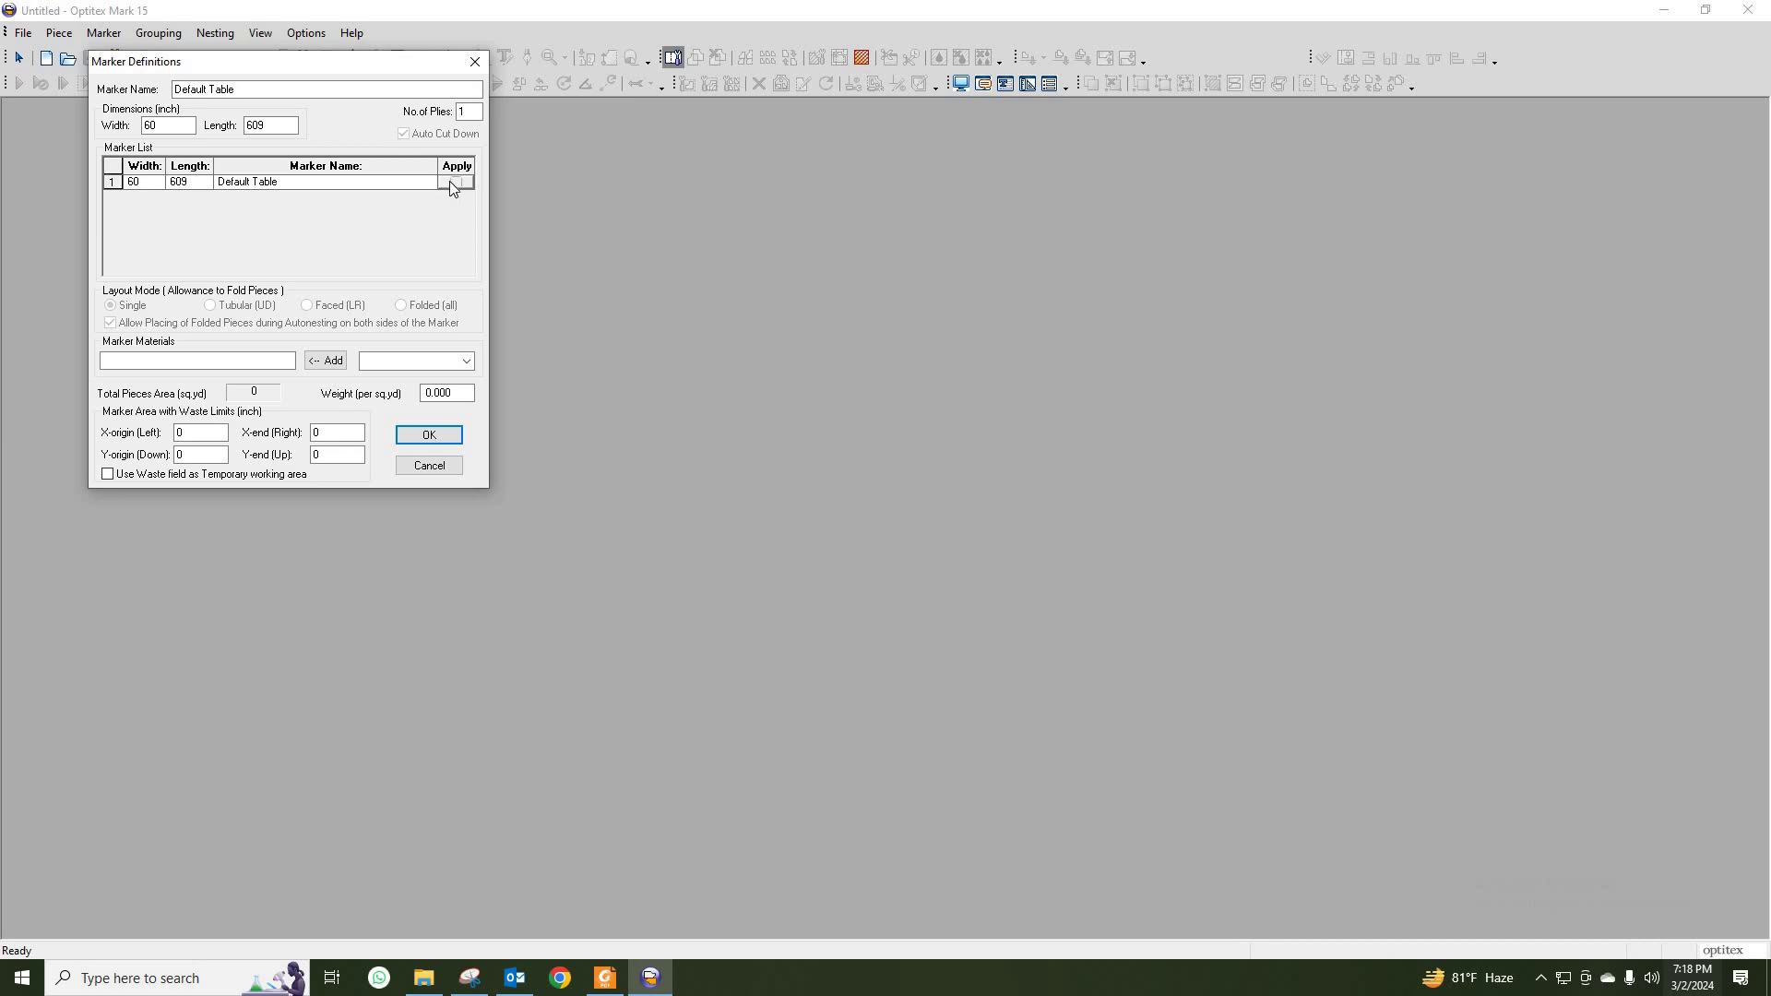
left_click(430, 435)
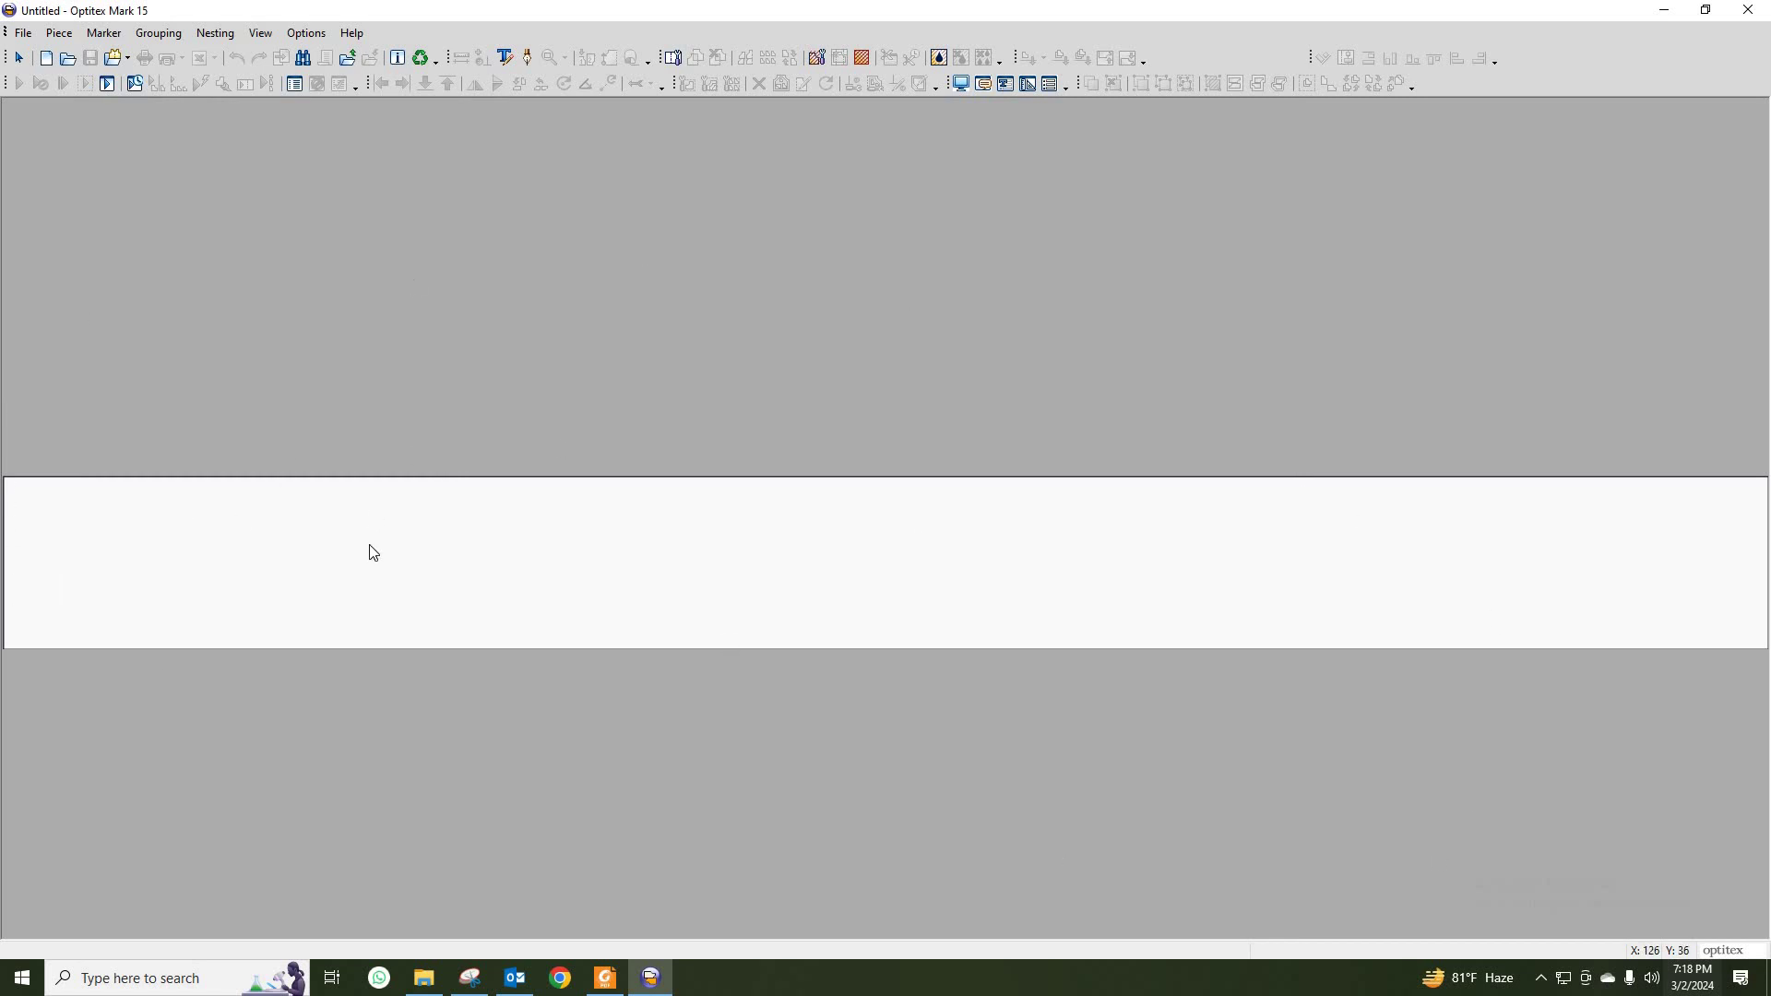
Step: Load the JA24- t shirt style file into the marker order through Open Style Files (Order)
left_click(129, 55)
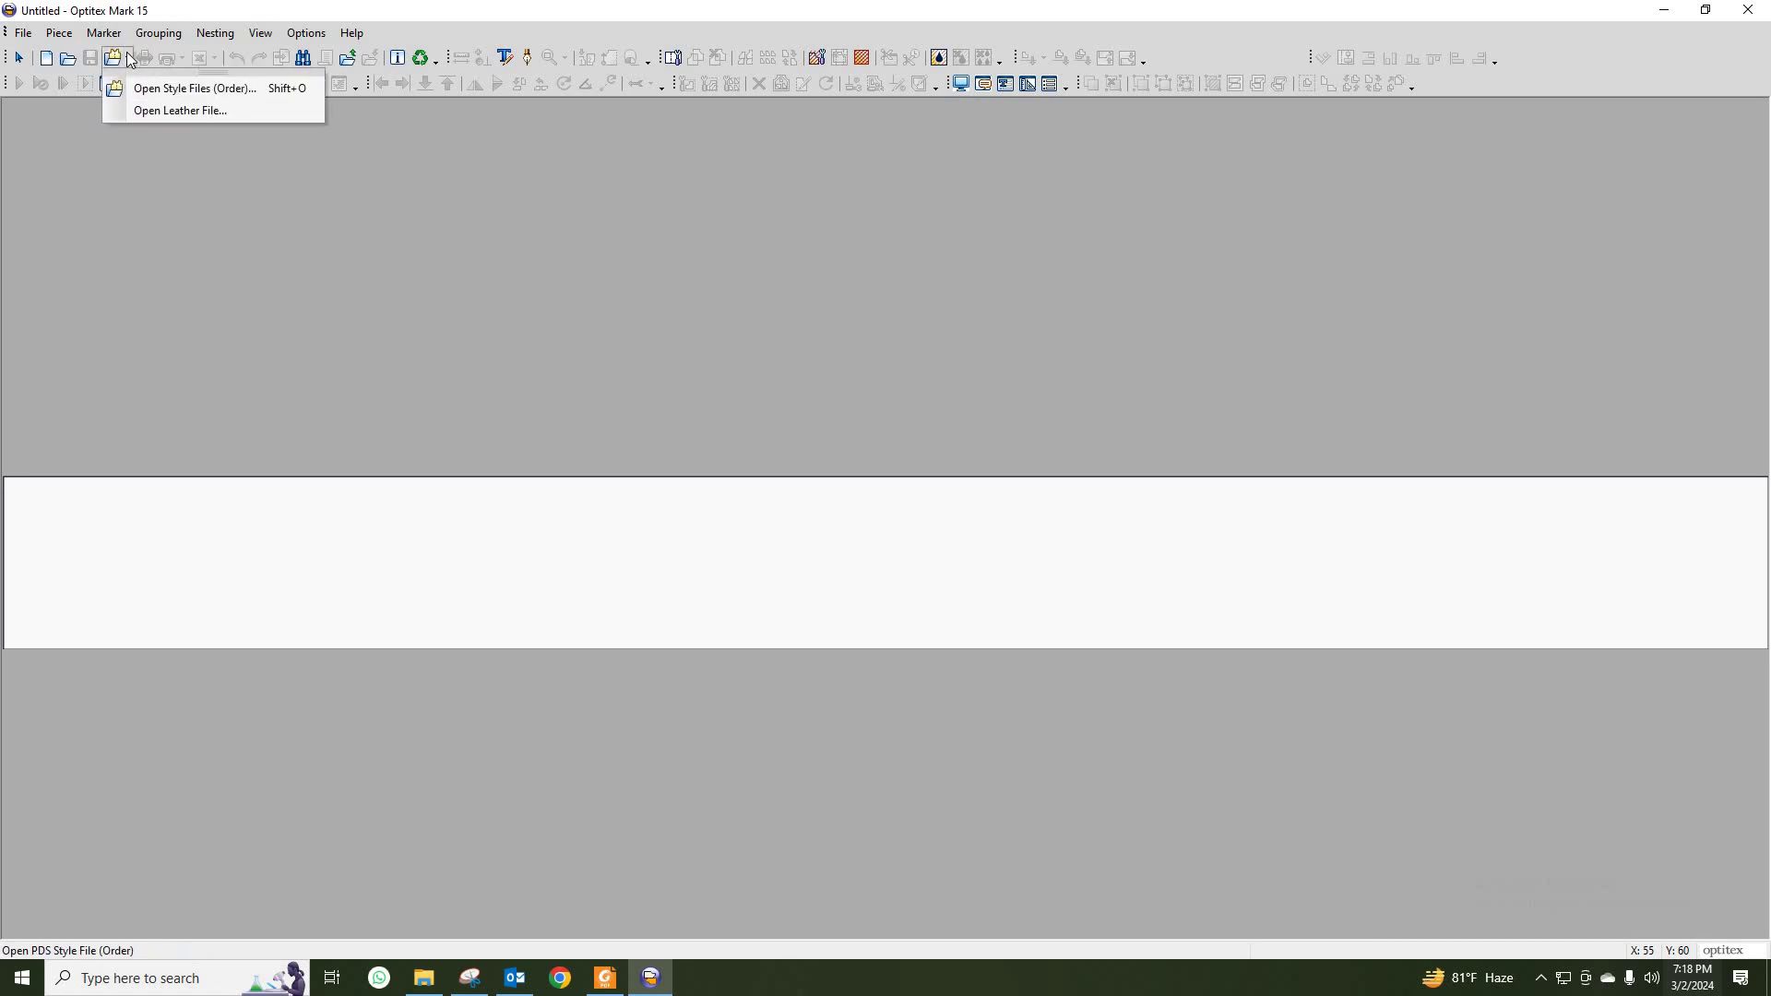
left_click(153, 89)
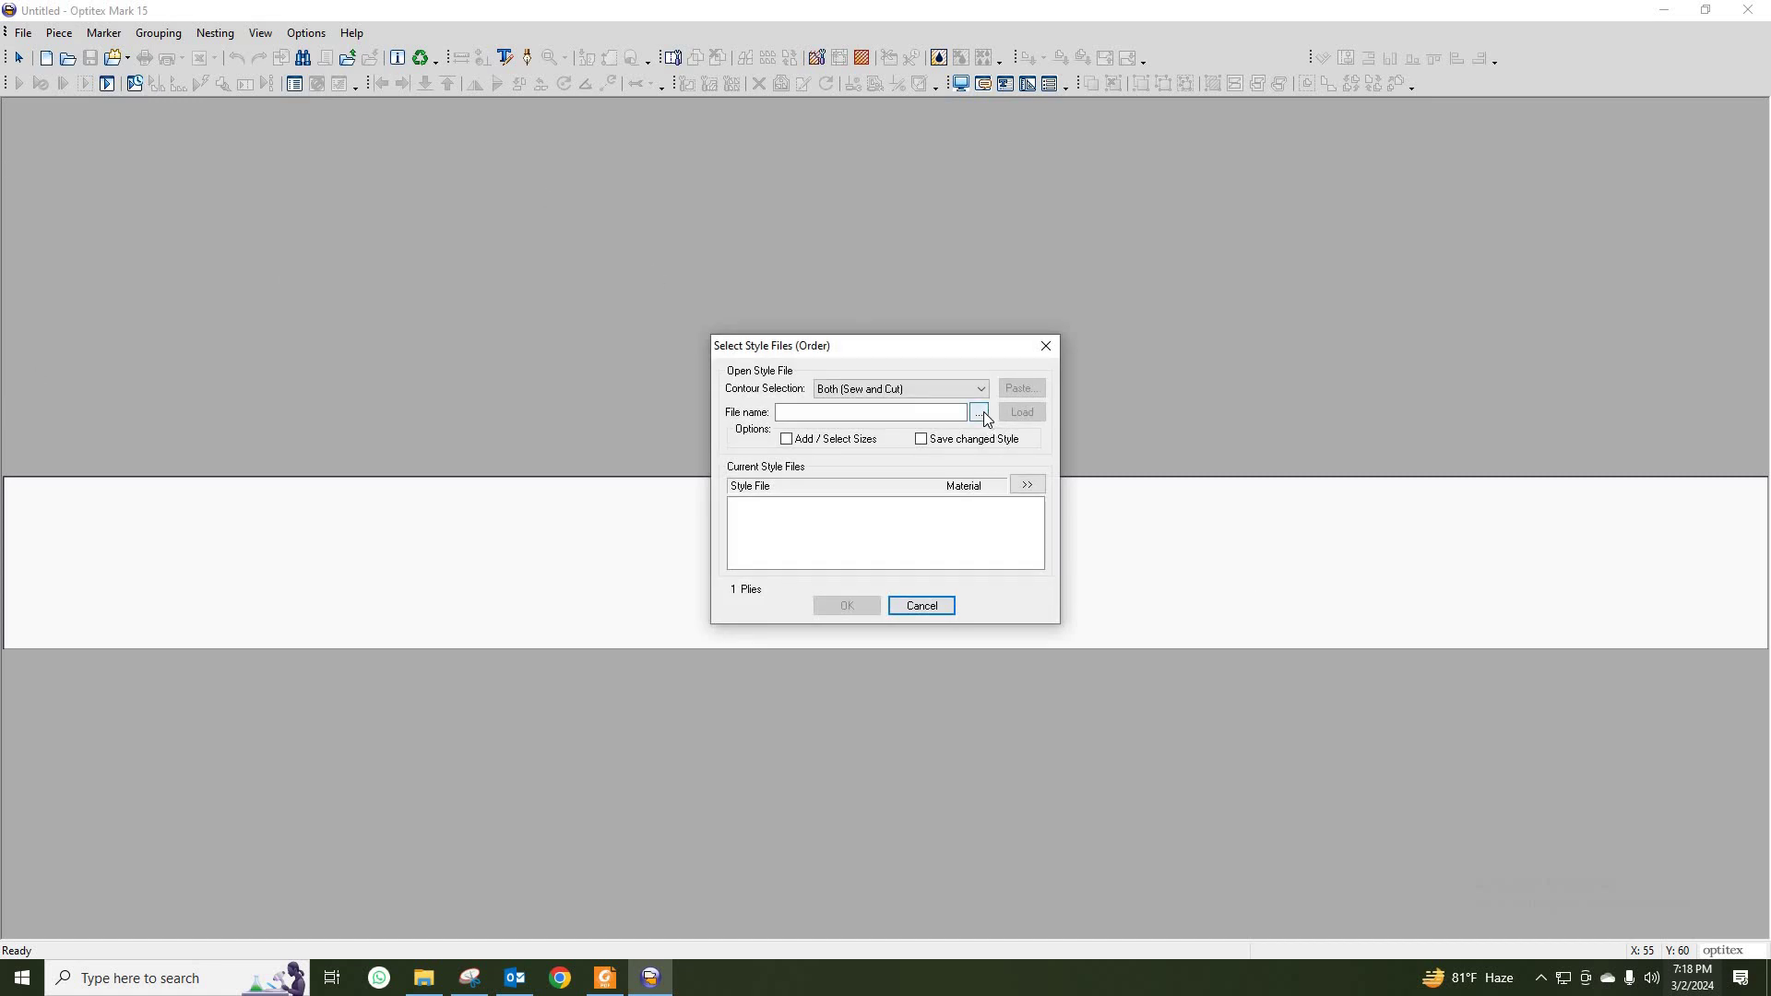
left_click(983, 413)
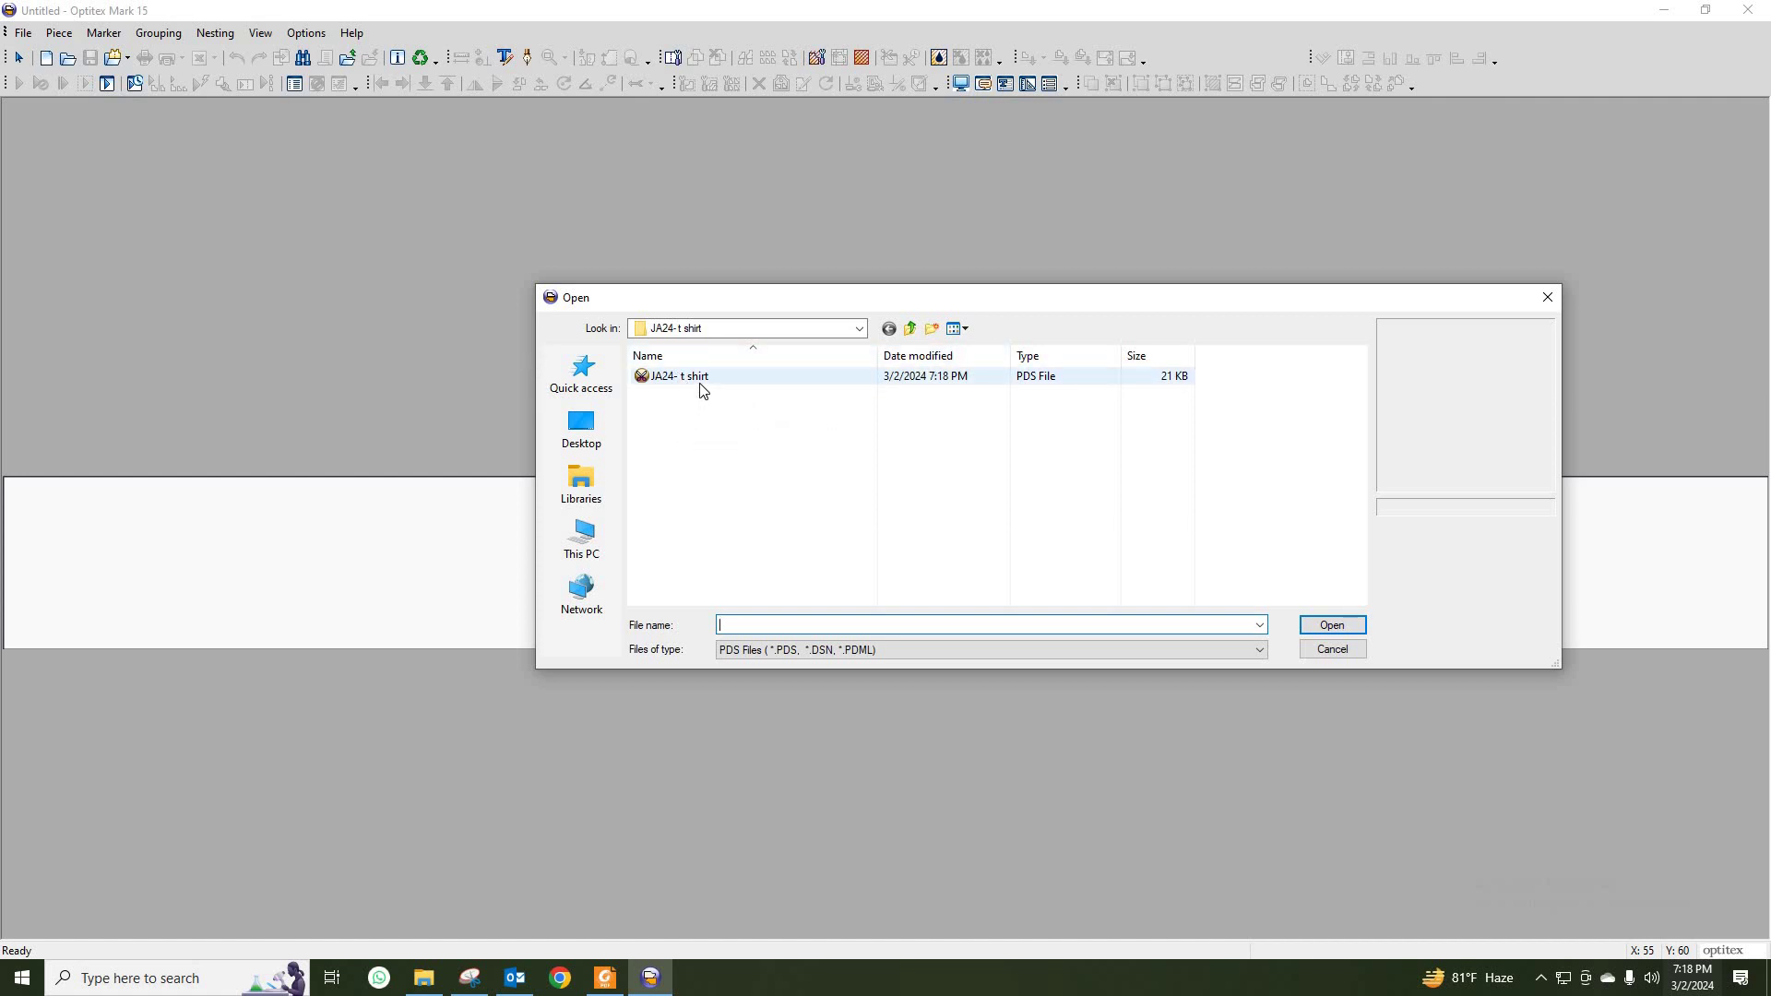
mouse_move(681, 376)
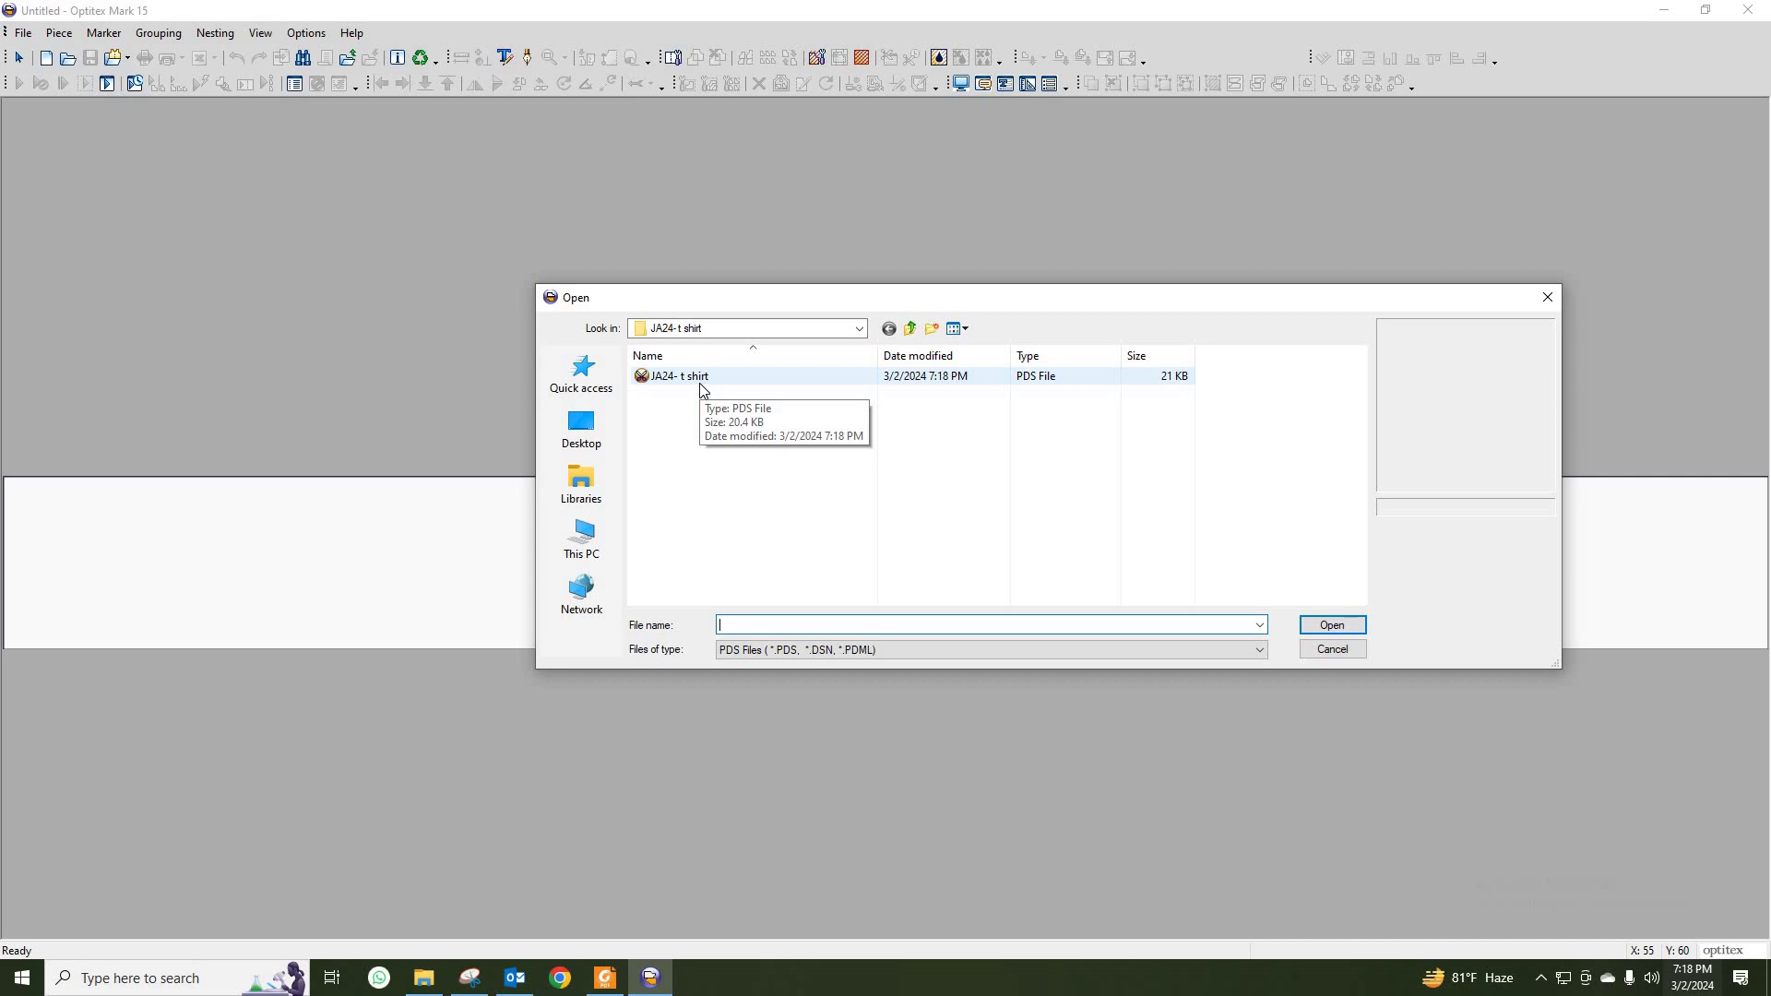
double_click(701, 377)
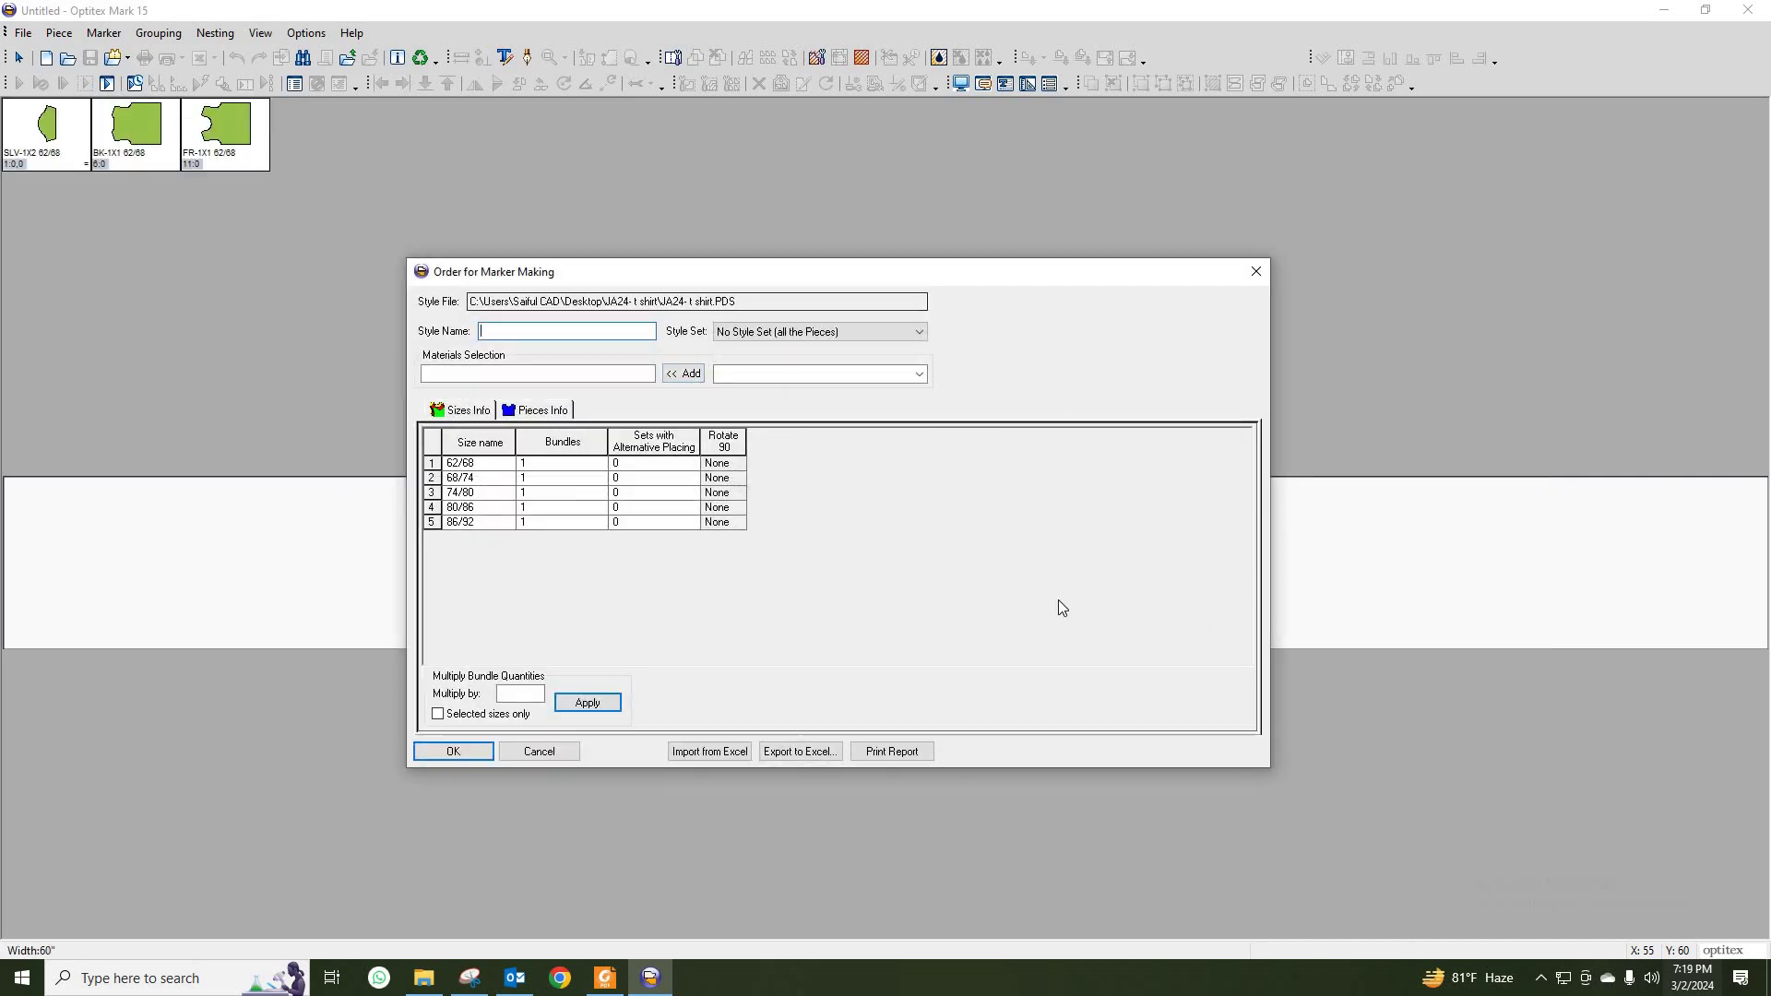
Step: Add SHELL as the order material, checking the spec sheet PDF
left_click(920, 374)
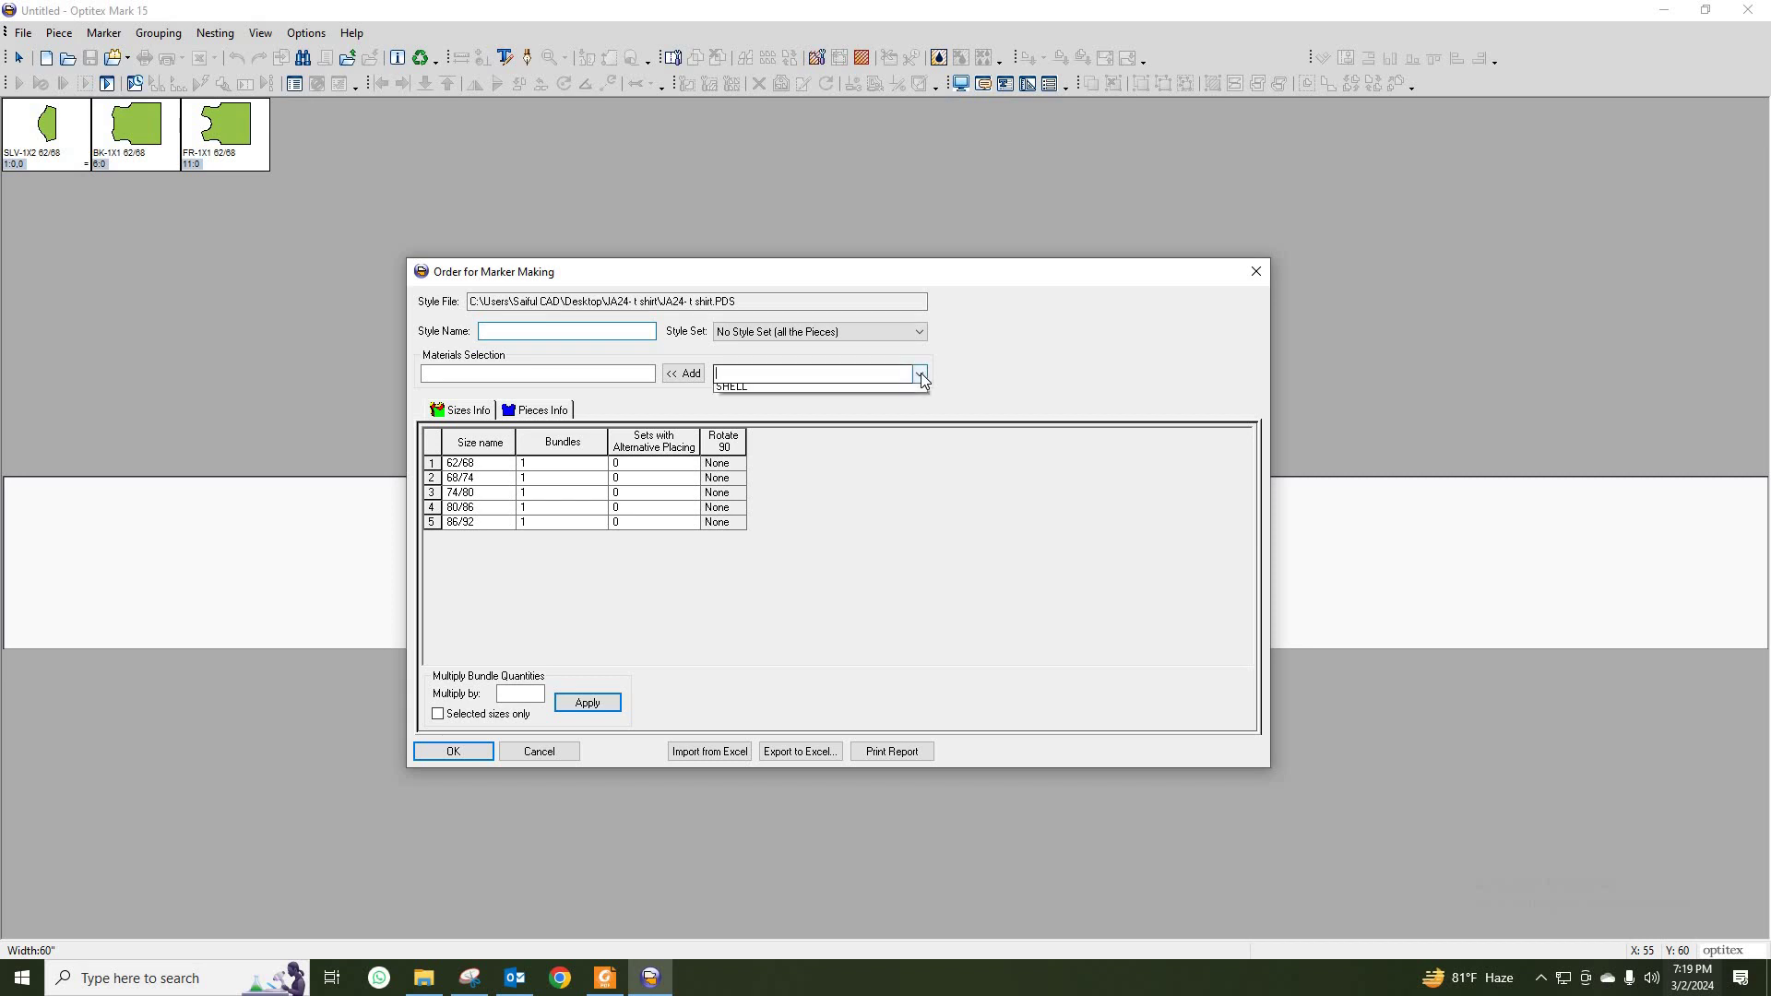
left_click(834, 392)
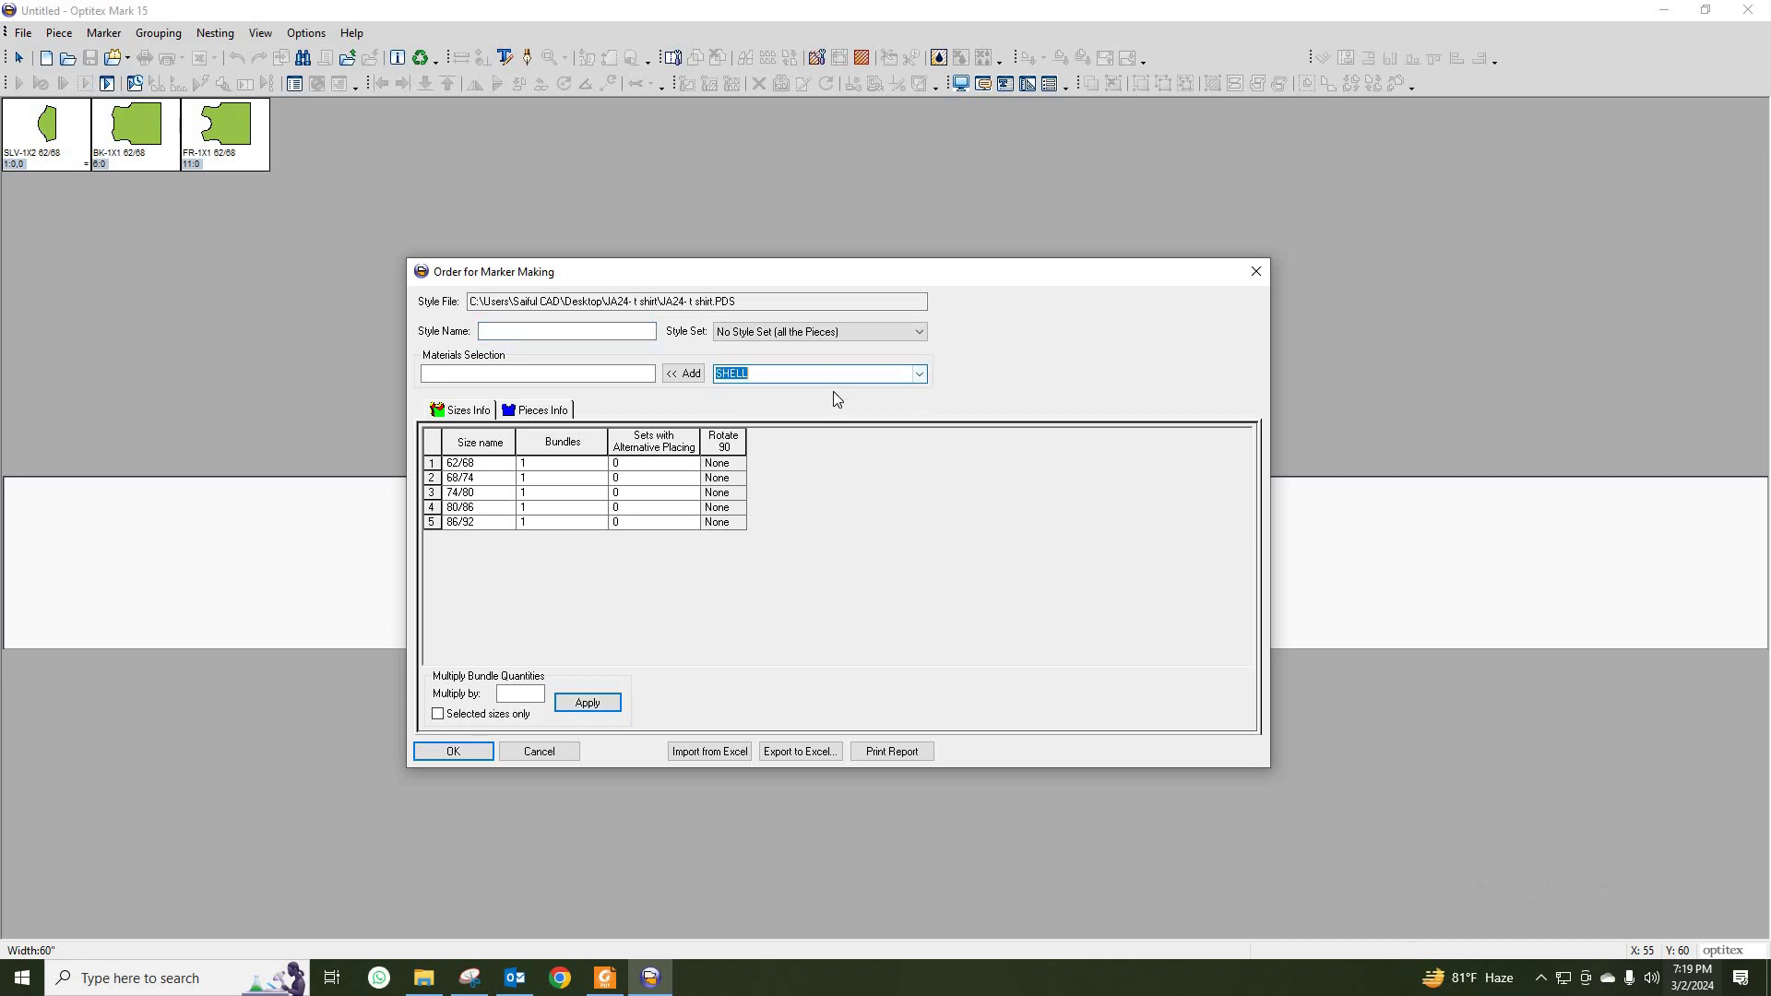
left_click(693, 375)
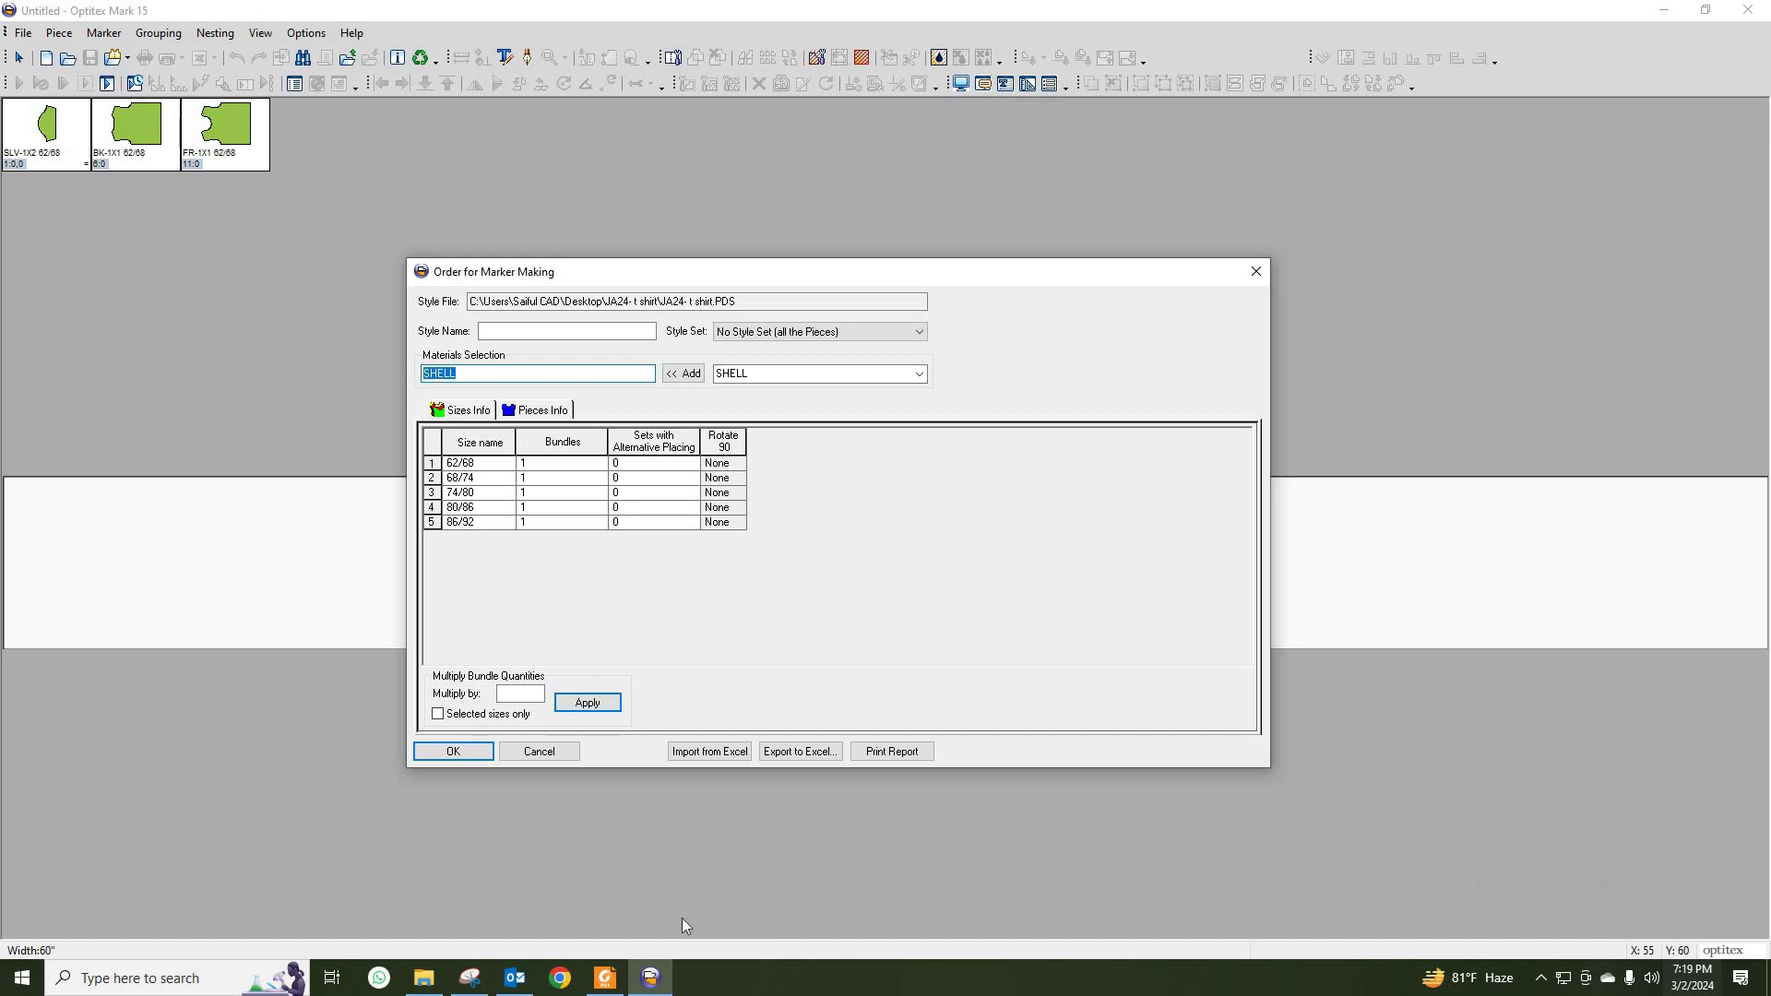
left_click(605, 978)
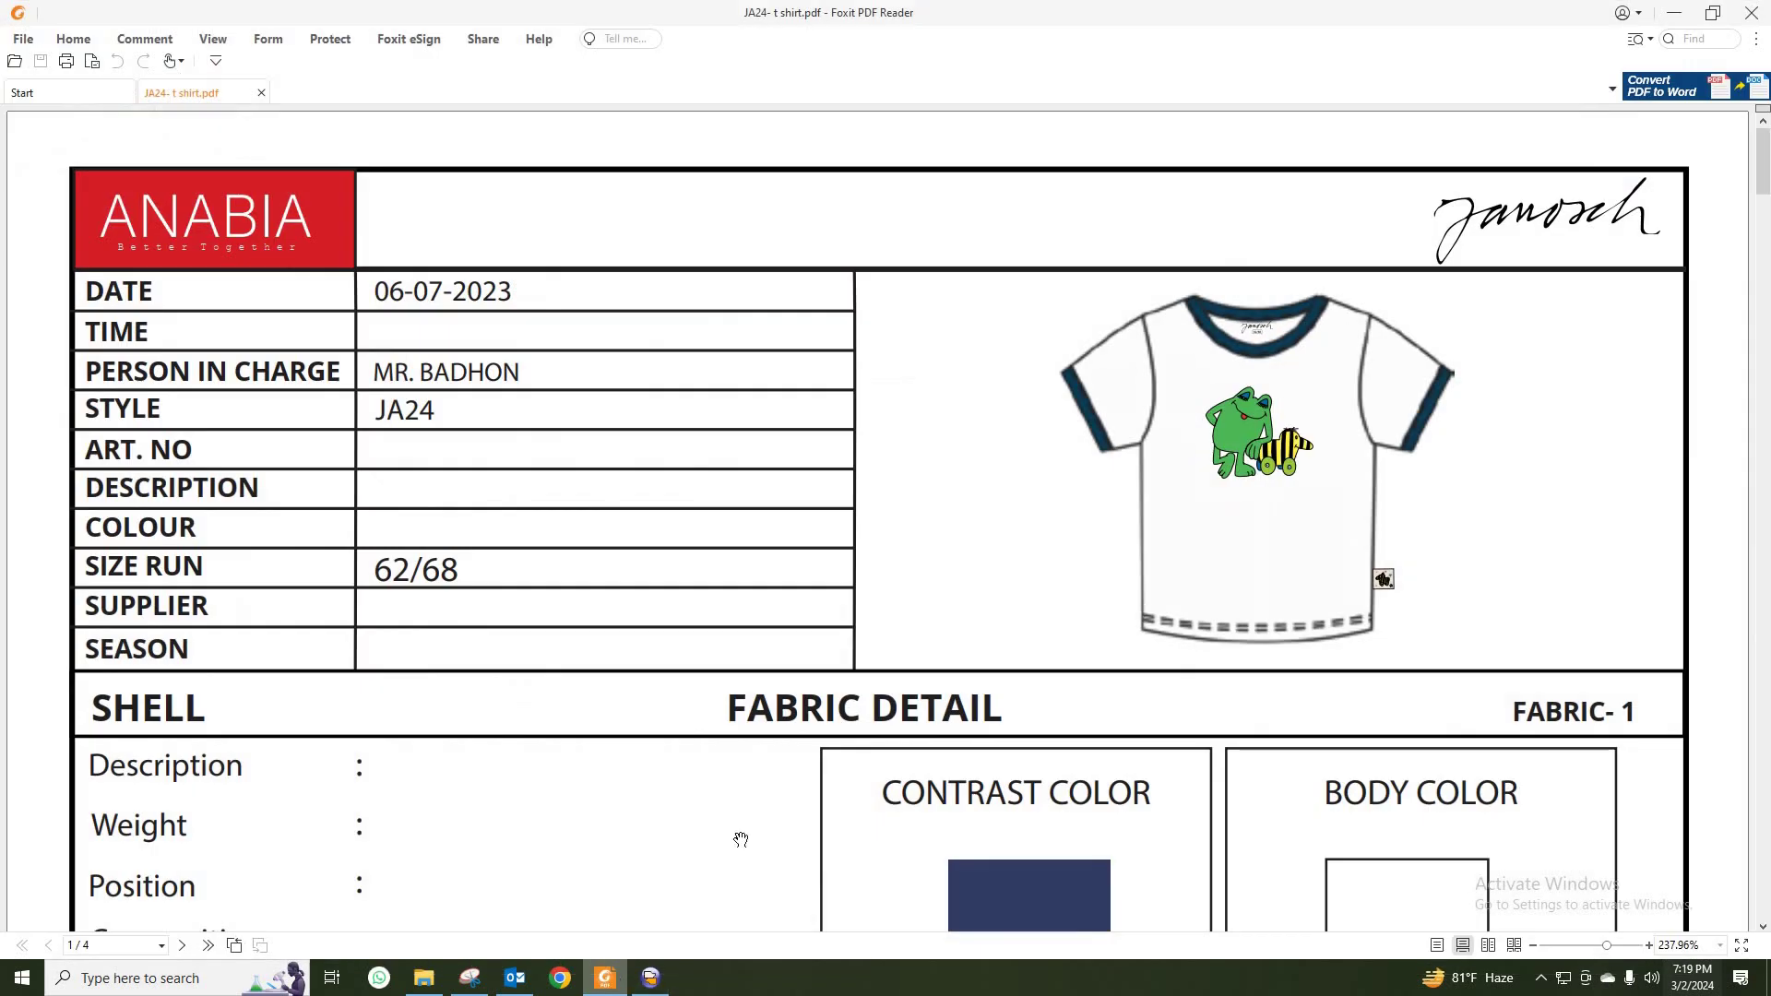
left_click(603, 986)
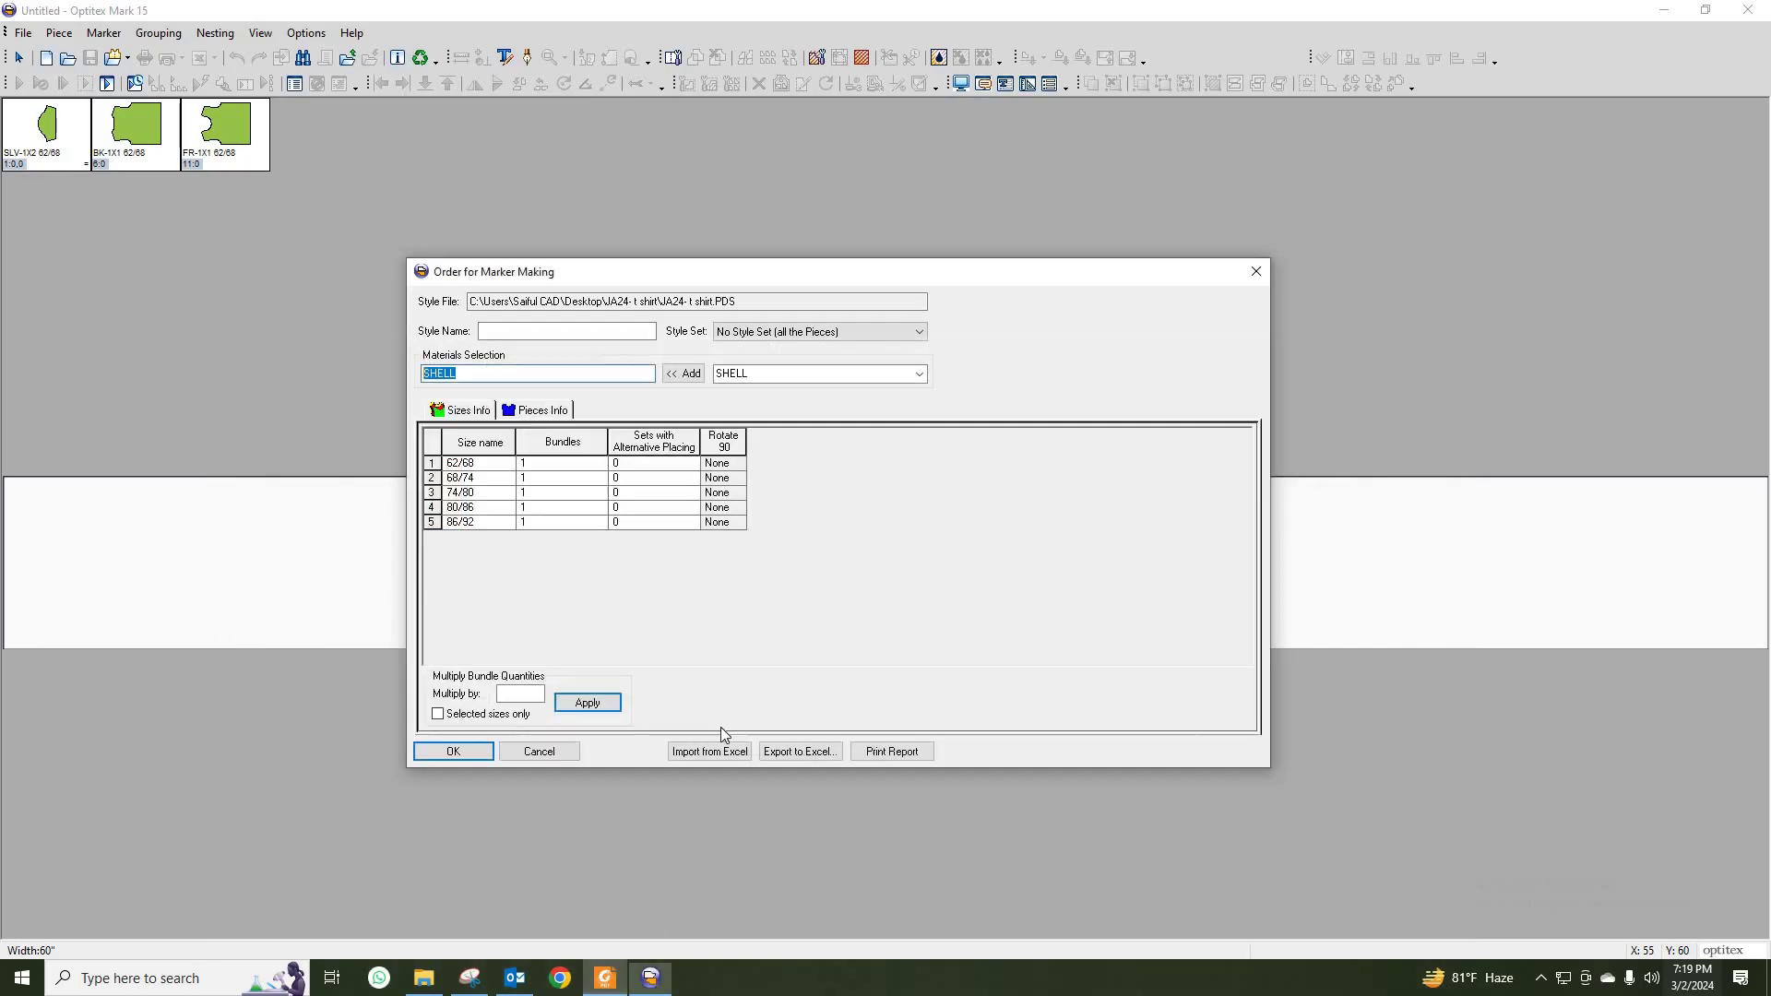
Step: Set bundle counts to 5, 5, 10, 10 and 5 for sizes 62/68 through 86/92
left_click(571, 468)
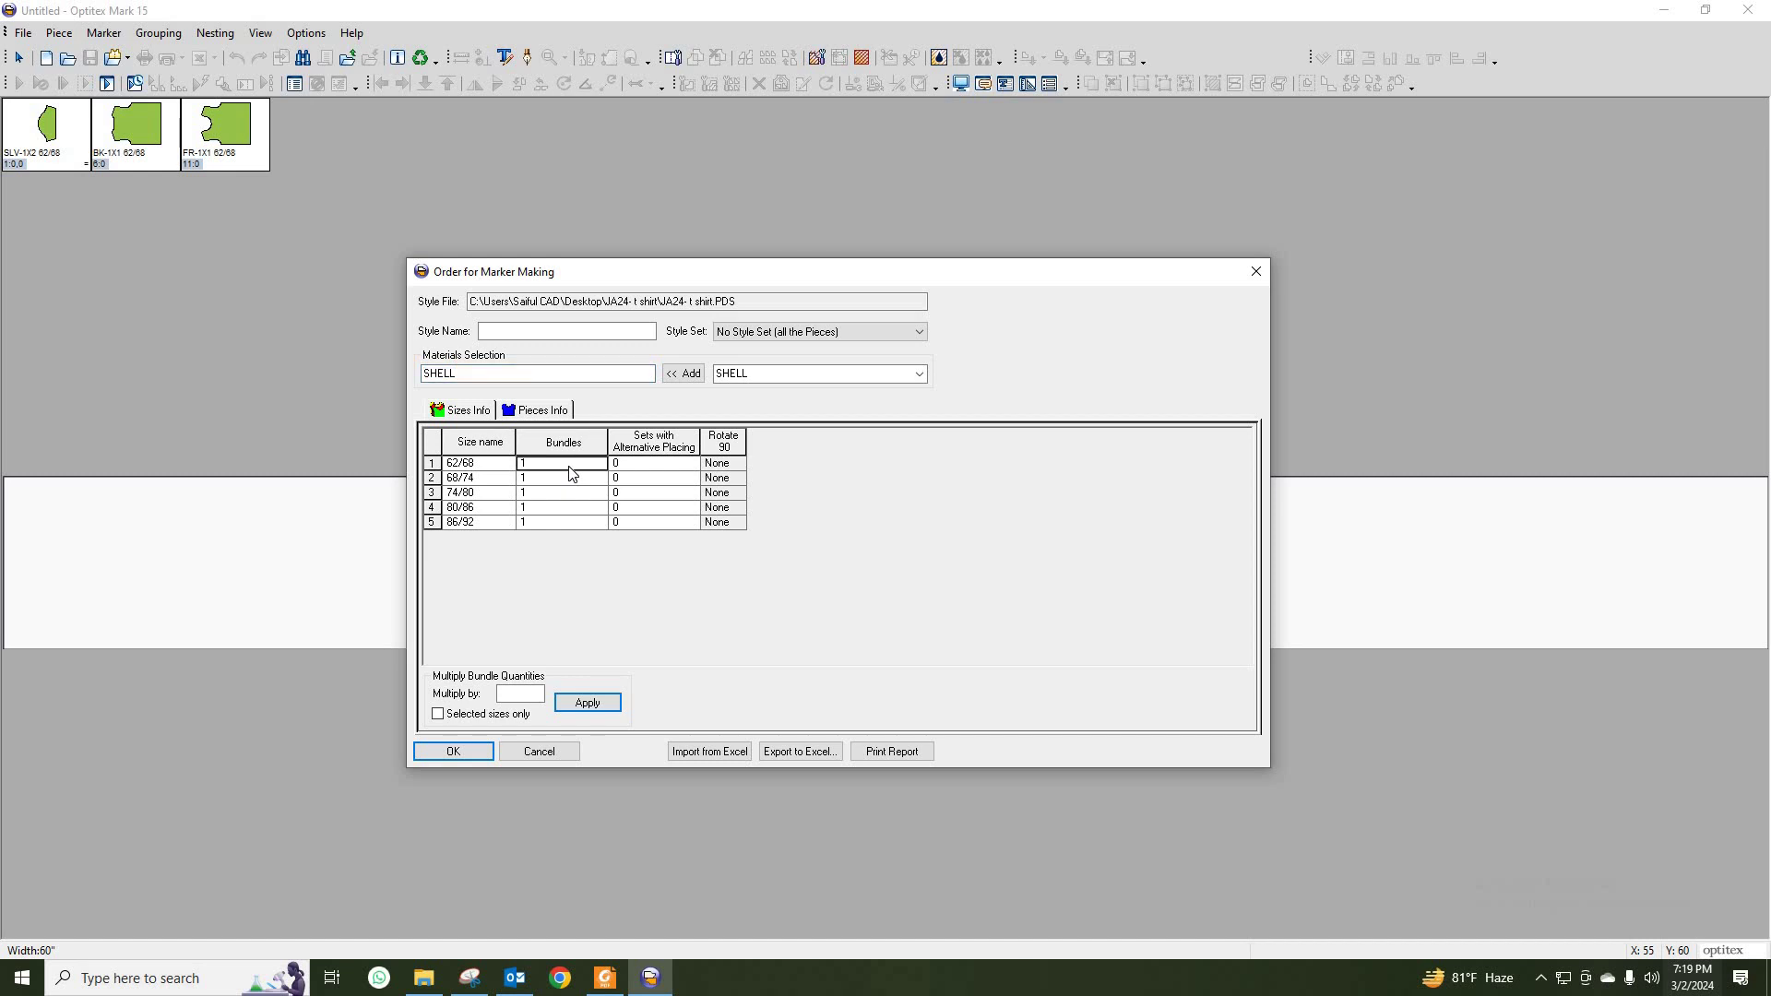
type("5")
key("Down")
type("5")
key("Down")
type("10")
key("Down")
type("10")
key("Down")
type("5")
left_click(552, 412)
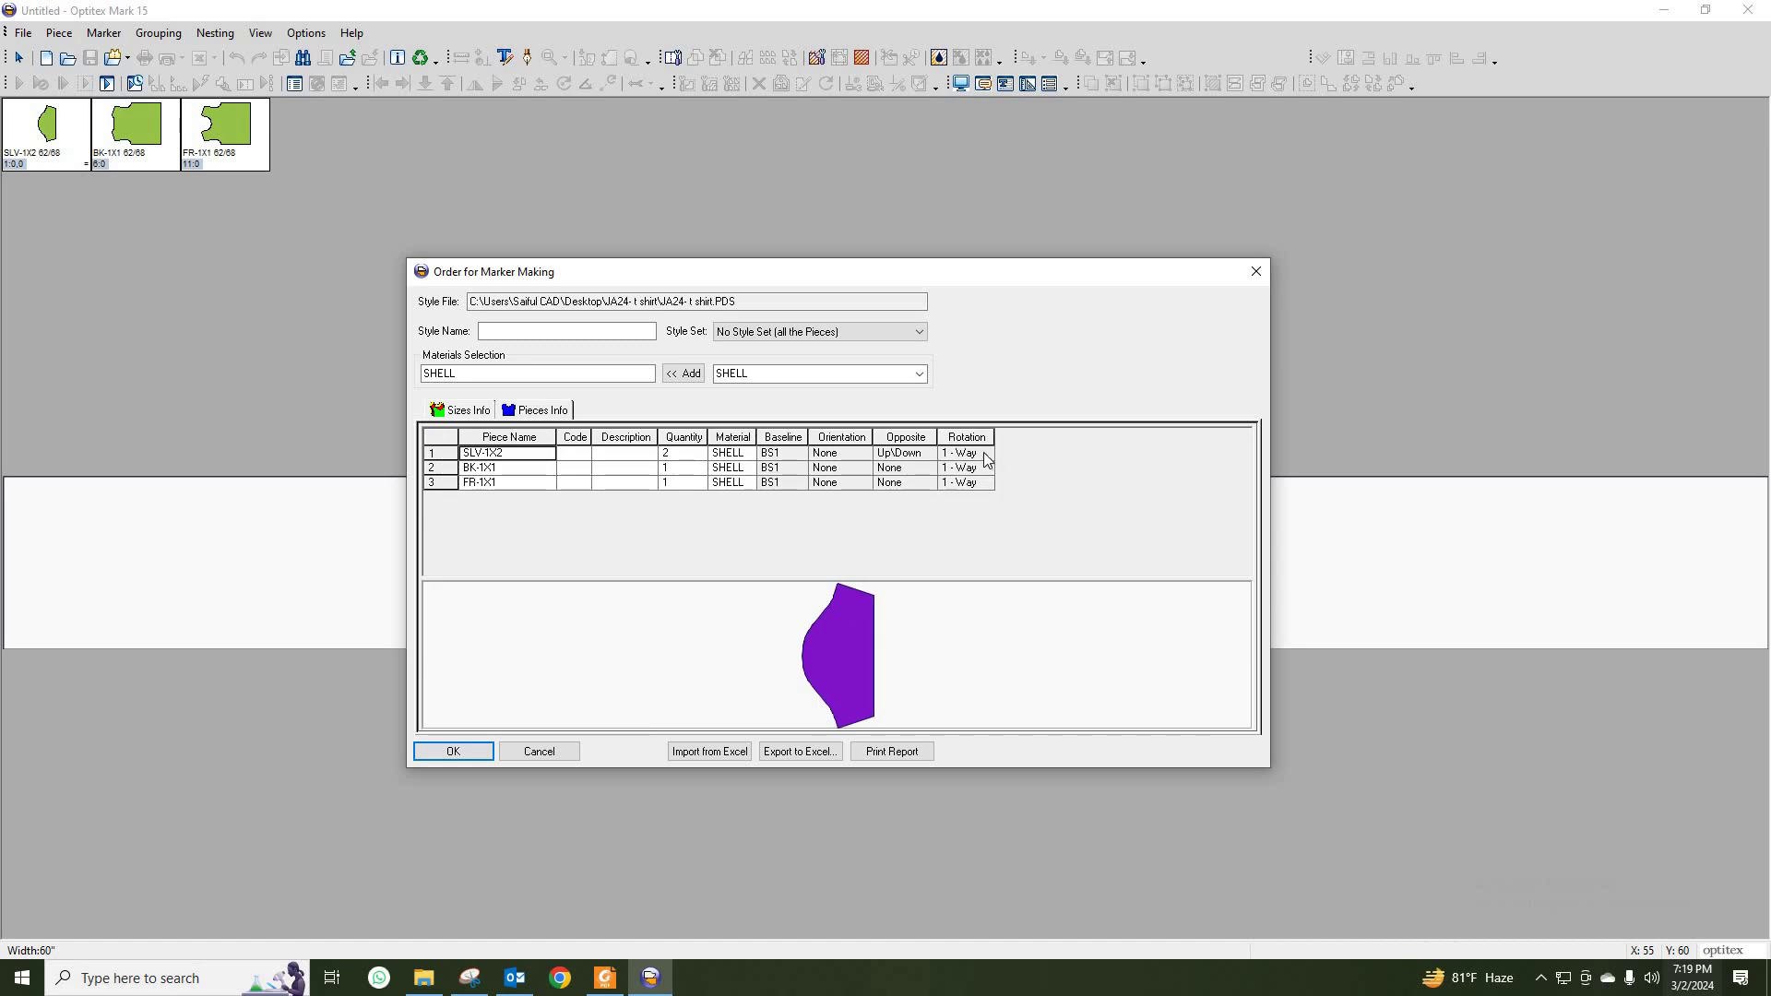
Step: Enter 2 sets with alternative placing for size 62/68
left_click(471, 411)
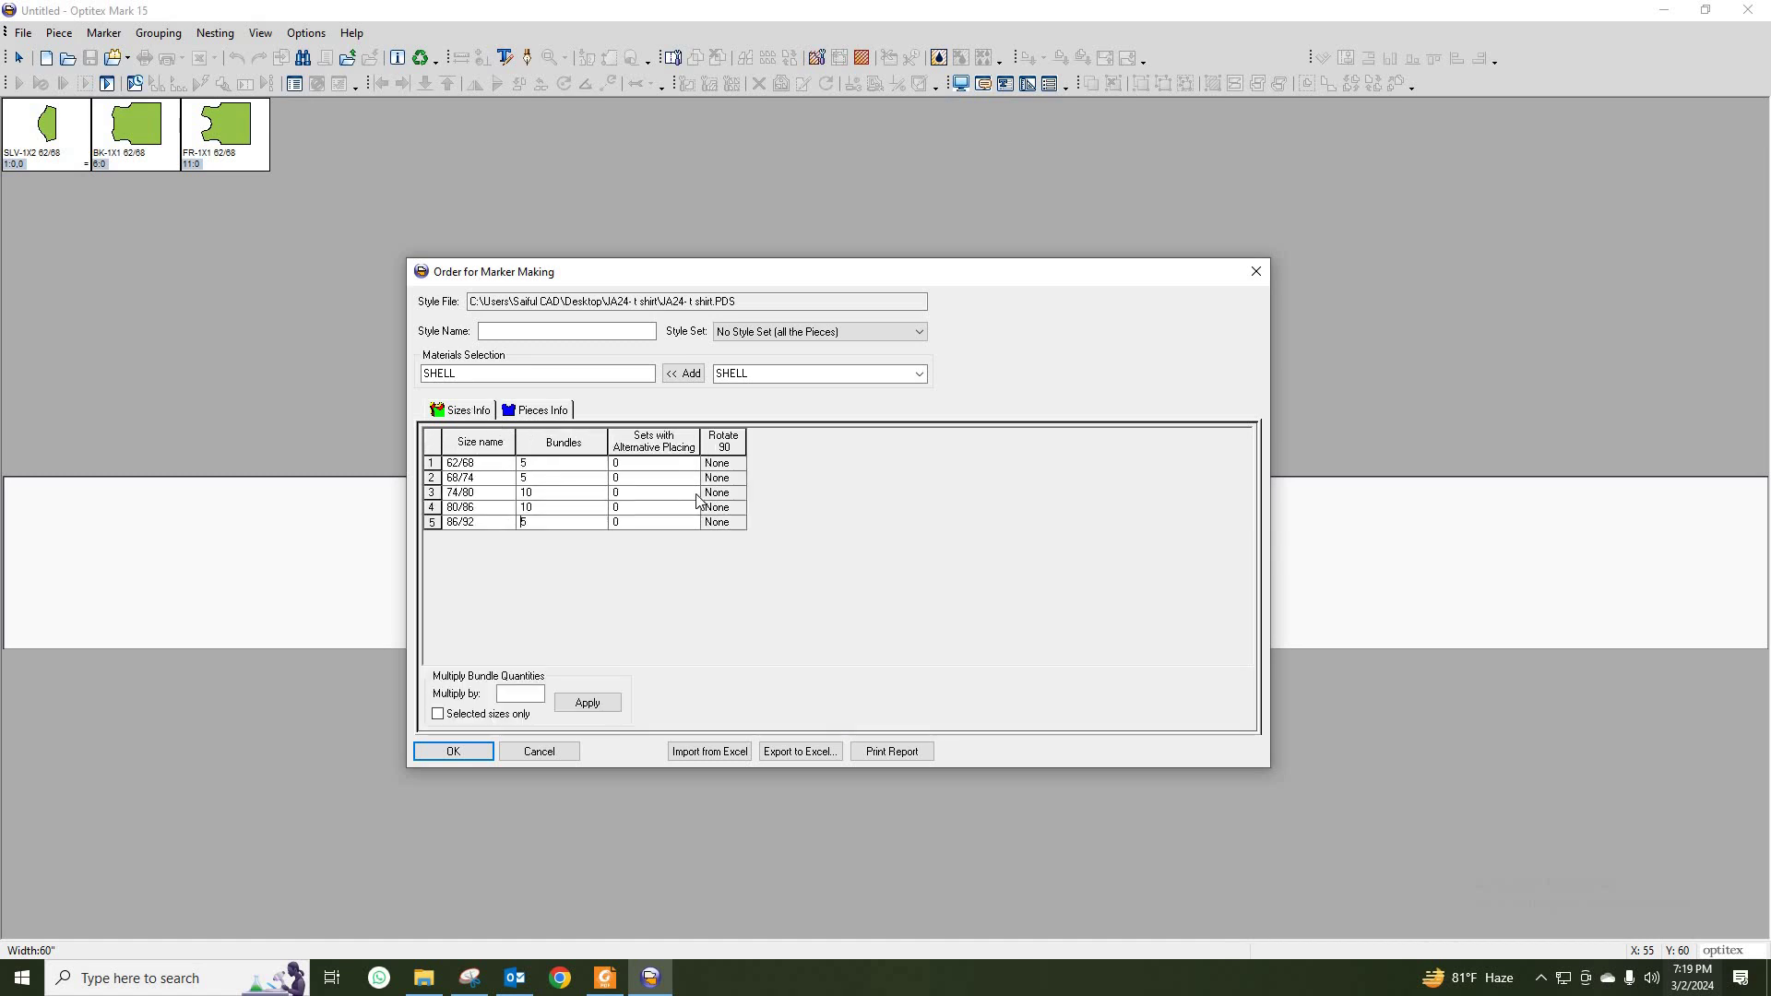
left_click(659, 465)
left_click(549, 464)
left_click(643, 467)
type("2")
left_click(555, 478)
Step: Enter 3, 5, 5 and 2 alternative-placing sets for sizes 68/74 to 86/92 and submit
left_click(627, 482)
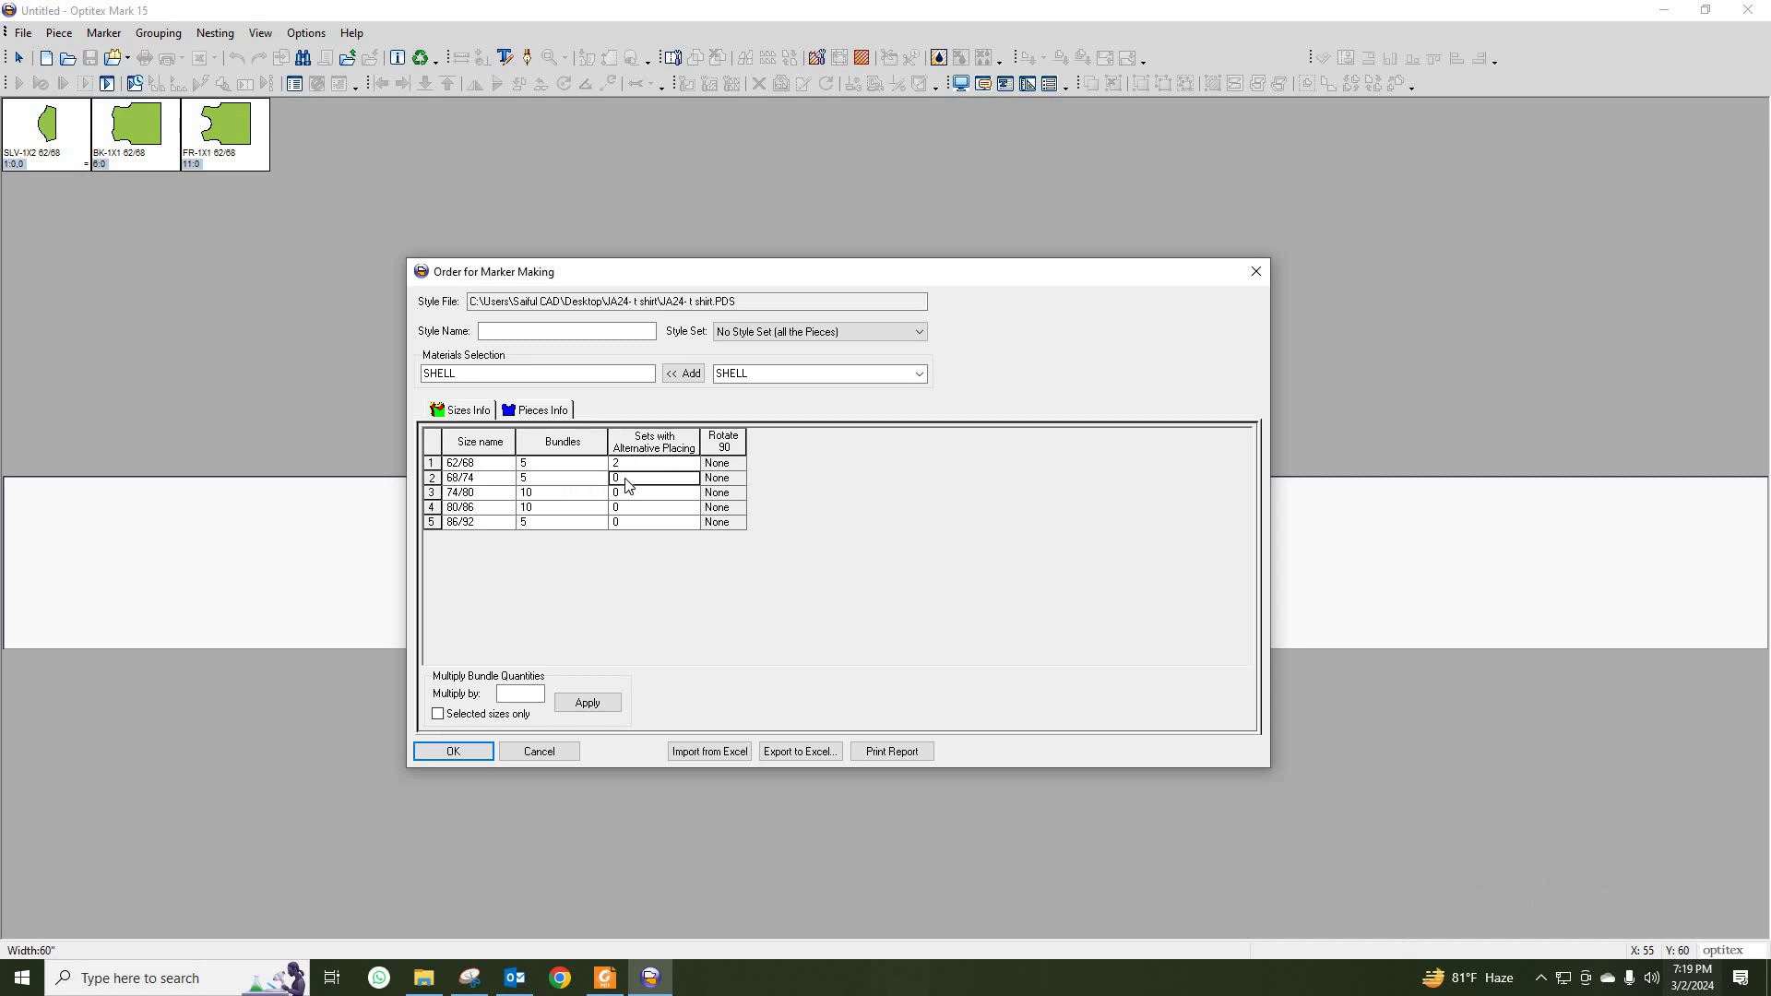
type("3")
left_click(633, 498)
type("5")
left_click(640, 509)
type("5")
left_click(647, 525)
type("2")
left_click(616, 706)
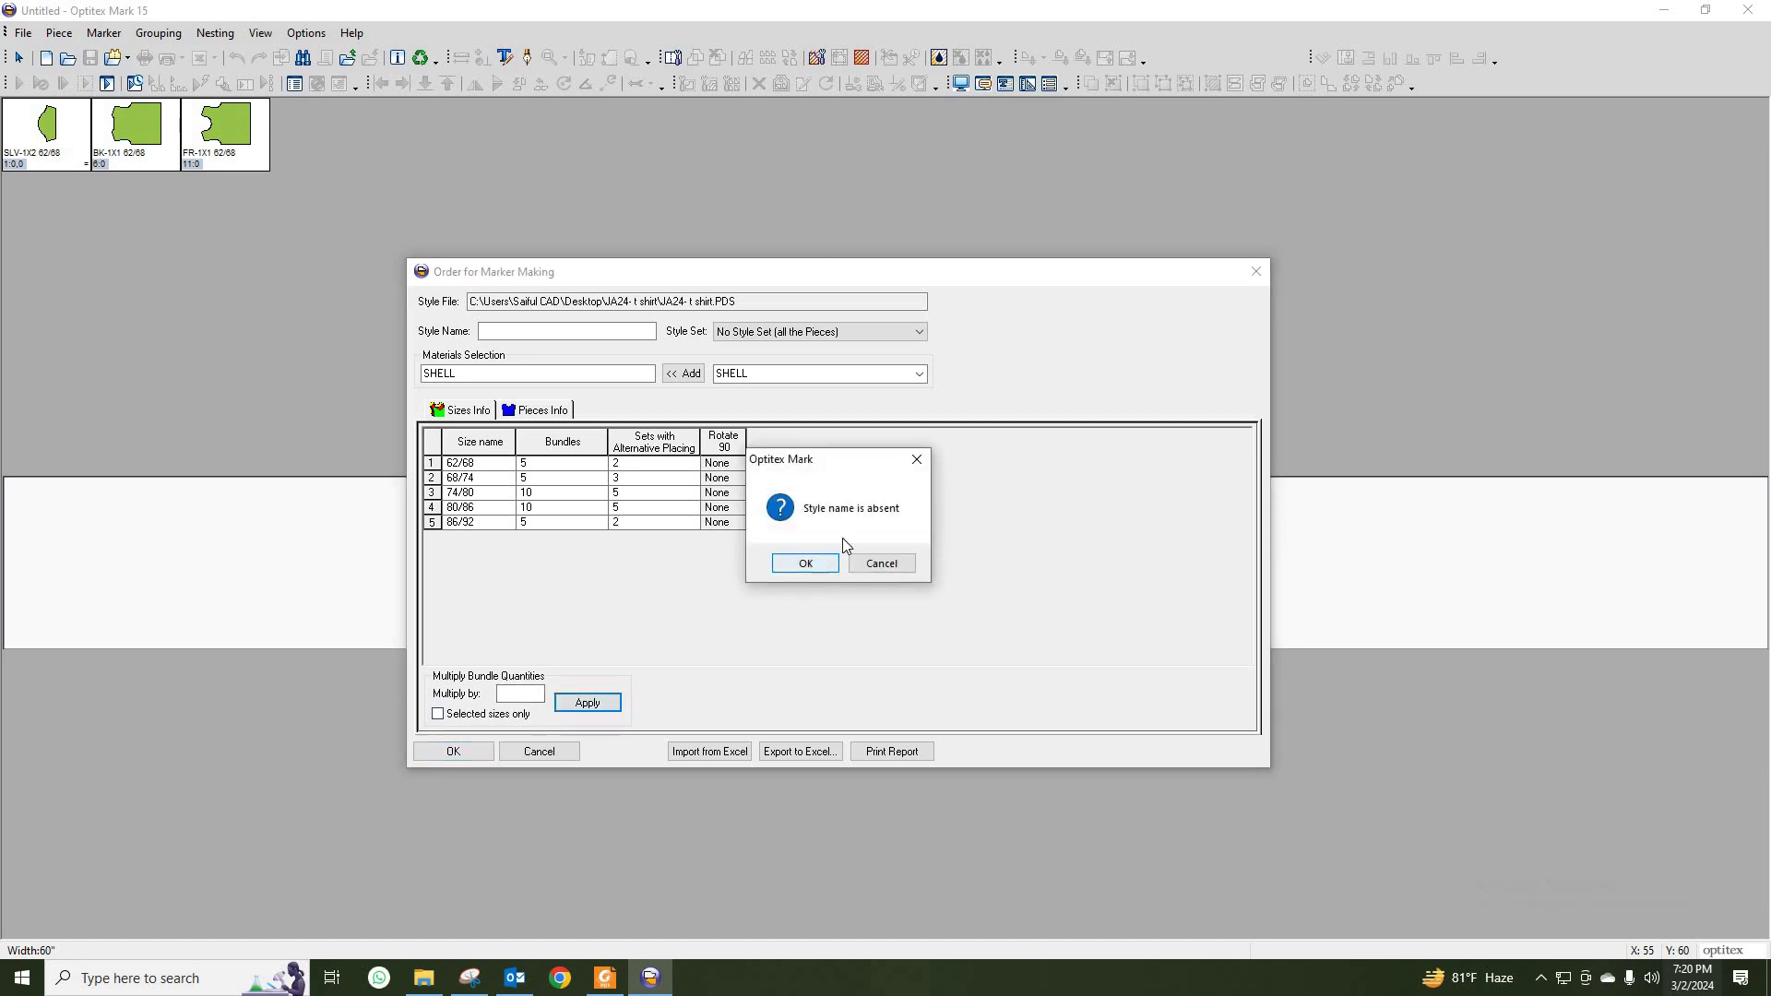
Step: Dismiss the 'Style name is absent' warning and load the order into the marker
left_click(805, 563)
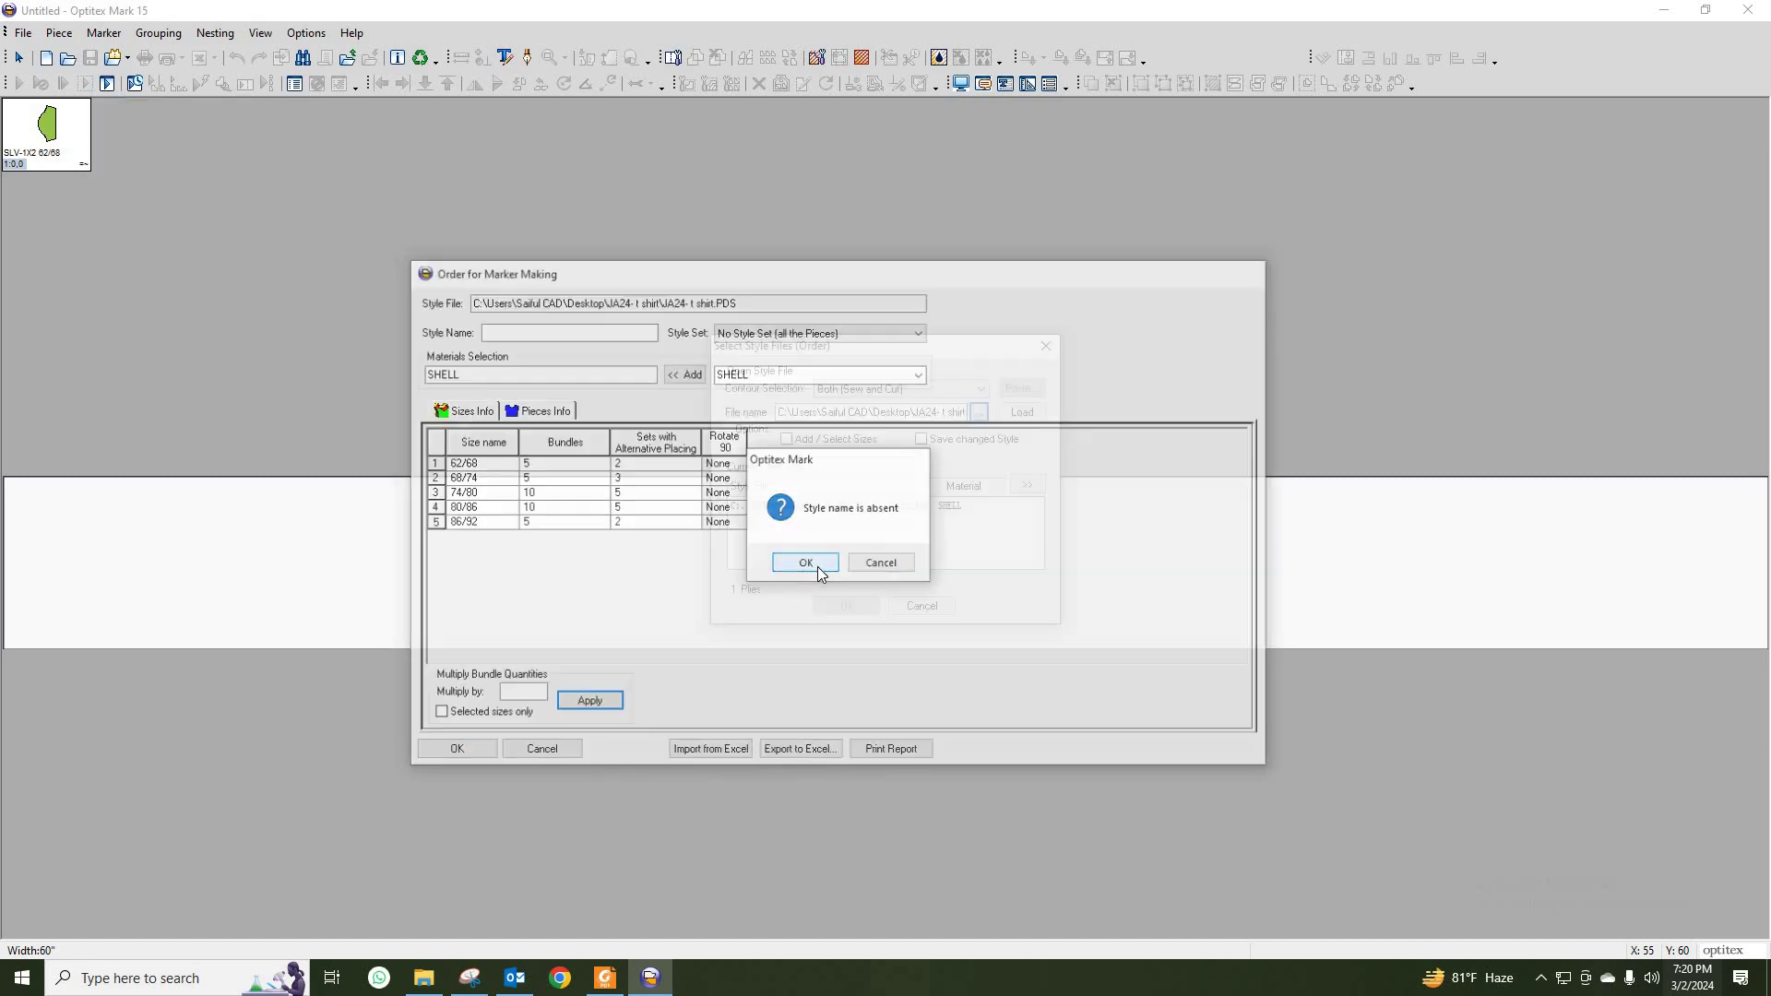
left_click(844, 605)
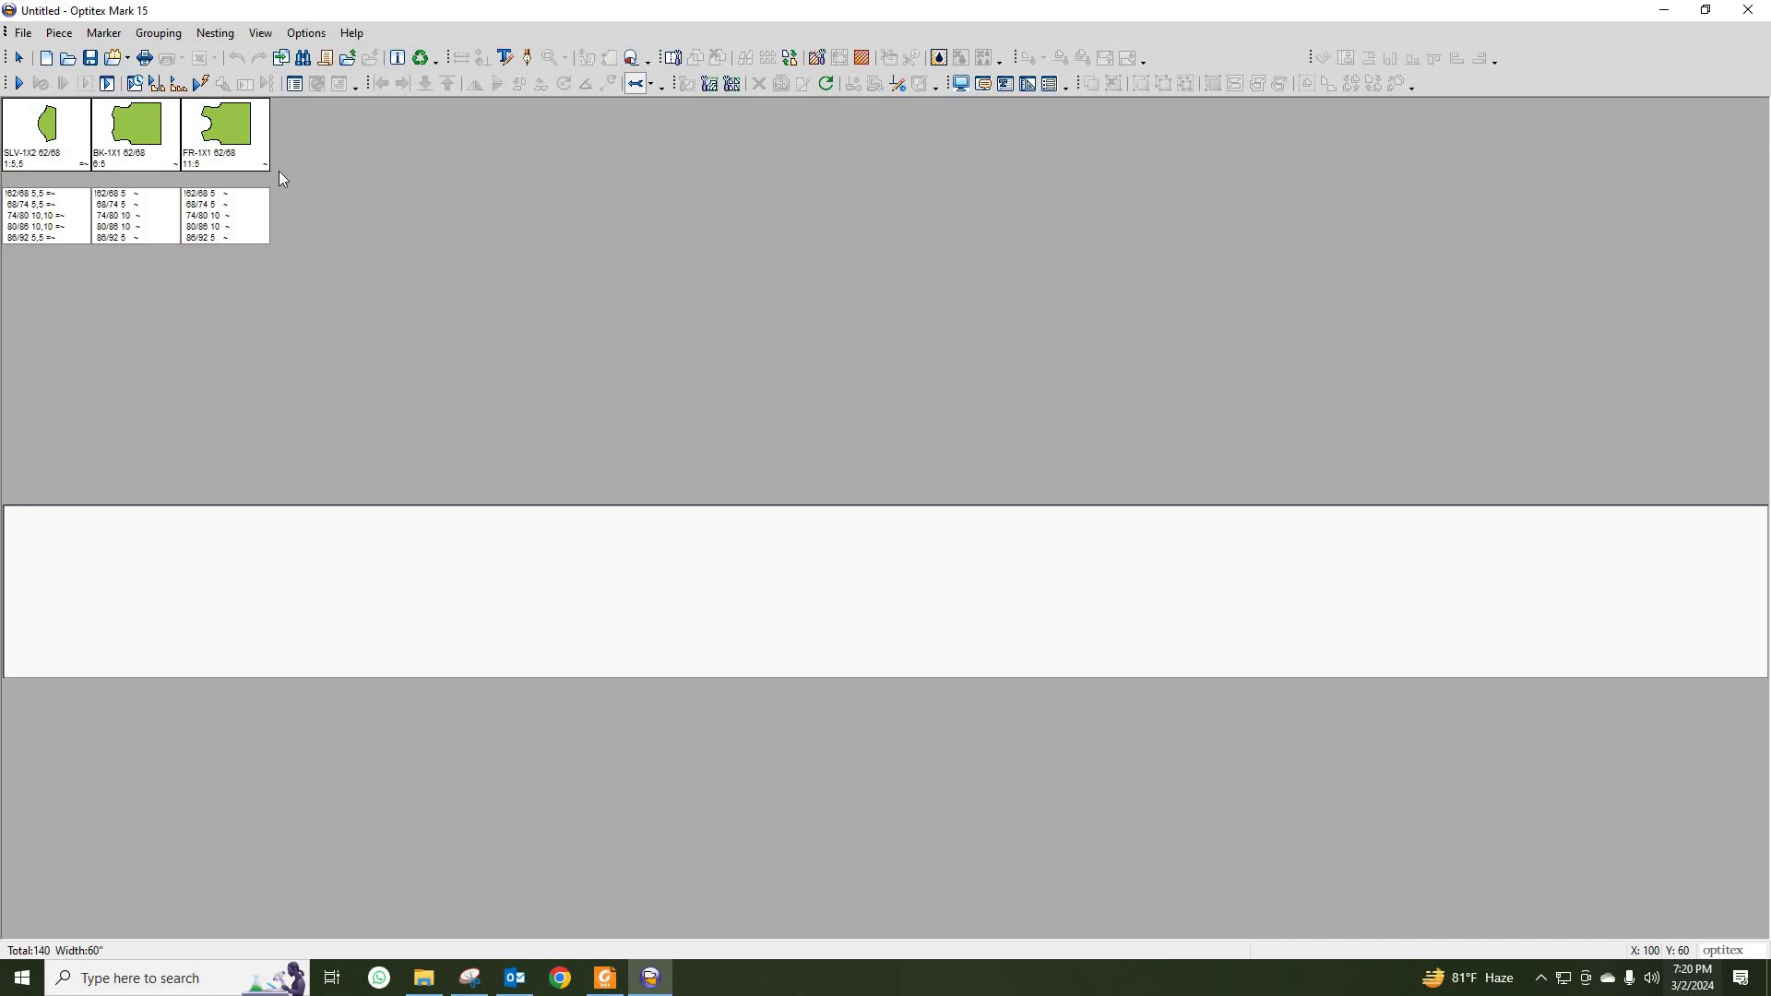
Step: Give all pieces a +3.00 % scale/shrink factor in X and Y via Piece > Global Info
left_click(59, 34)
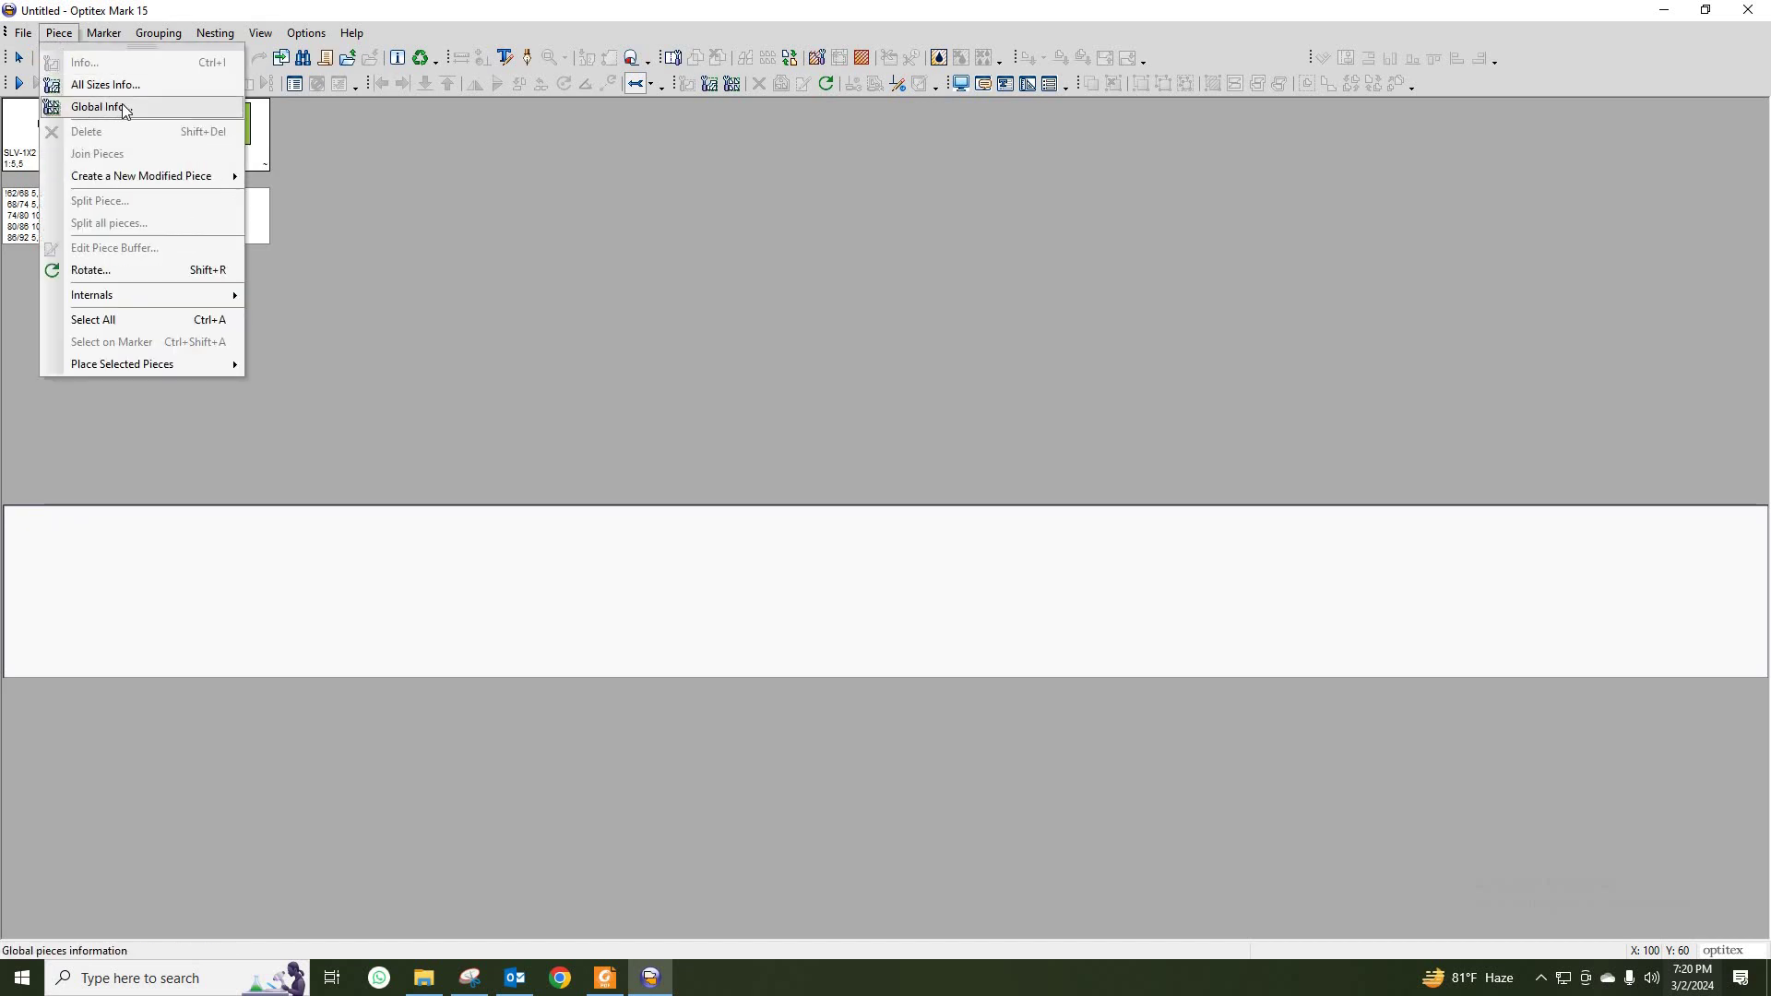
left_click(126, 110)
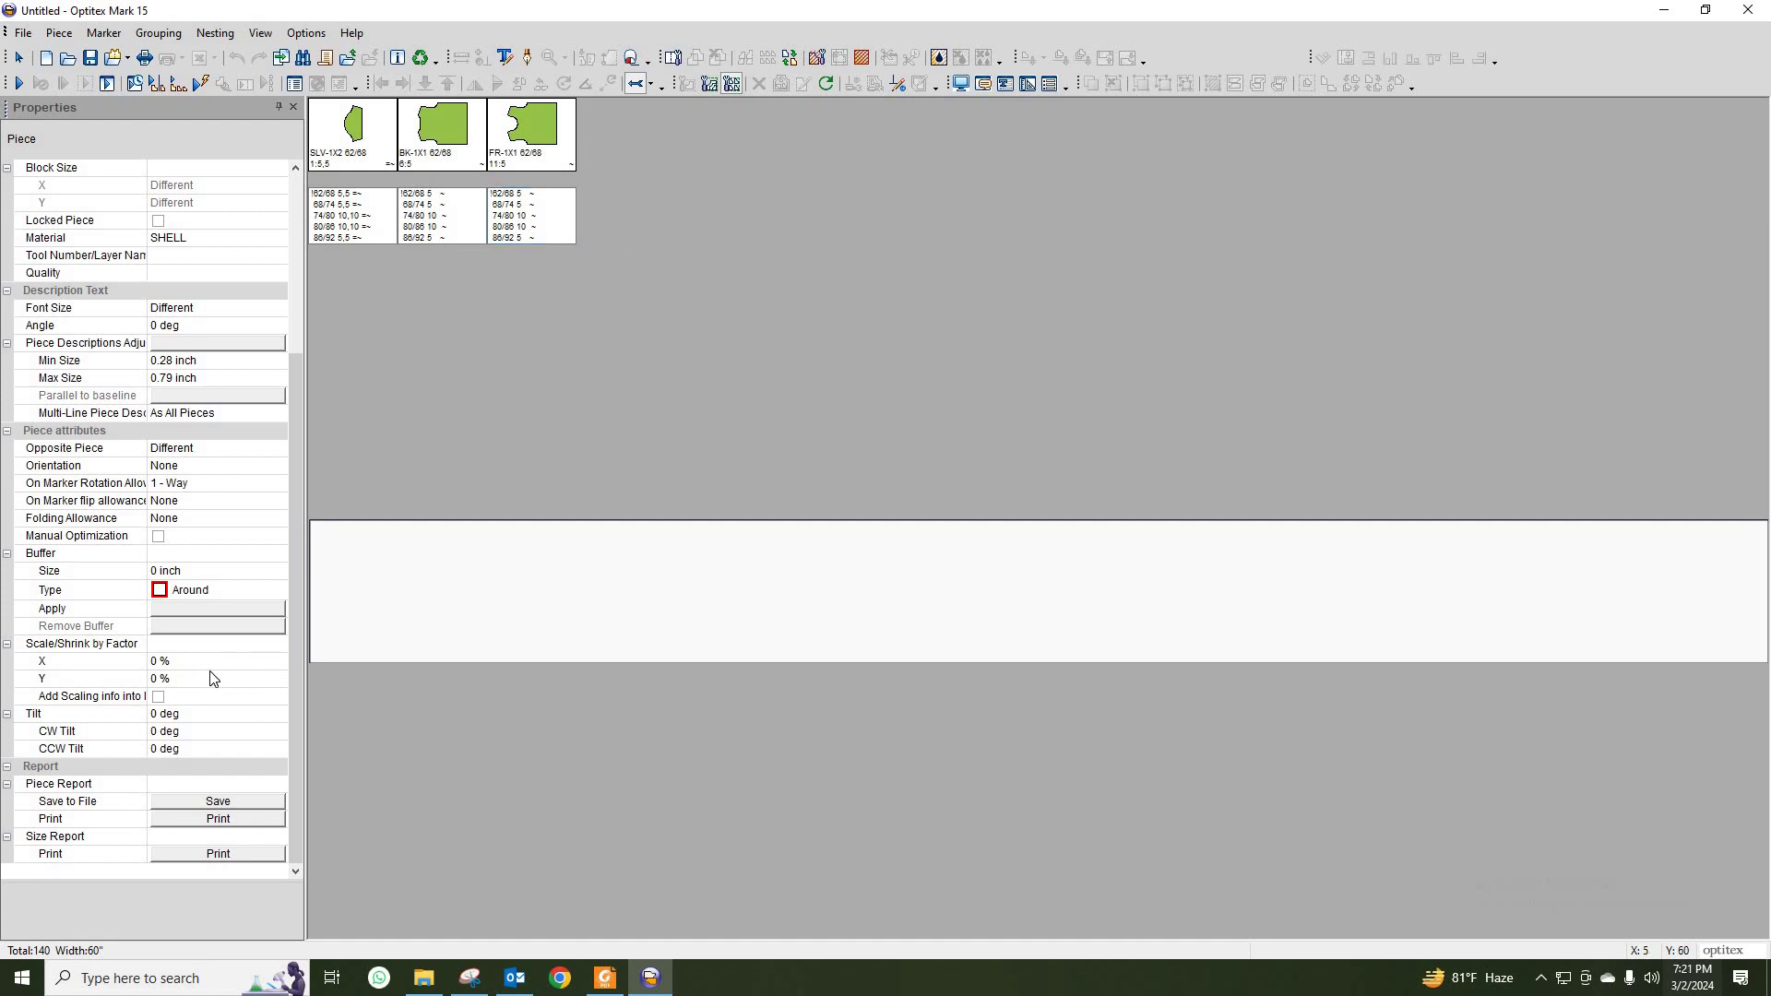
left_click(213, 663)
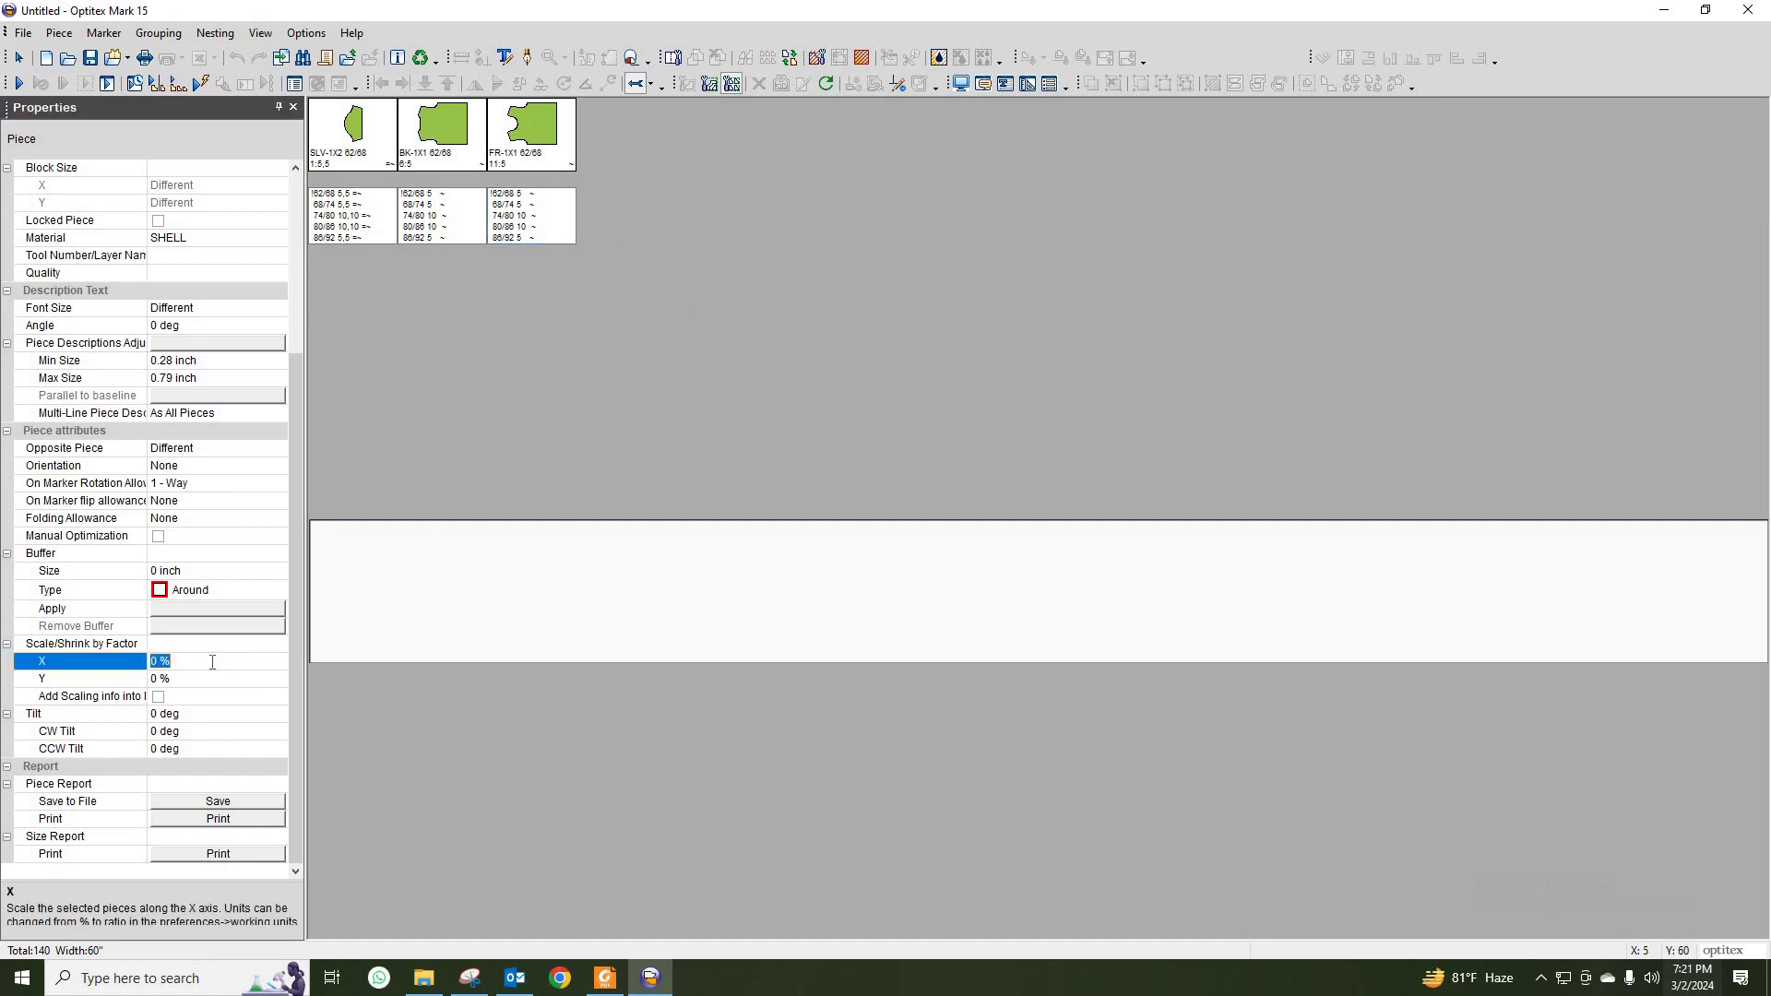
type("3")
left_click(199, 676)
type("3")
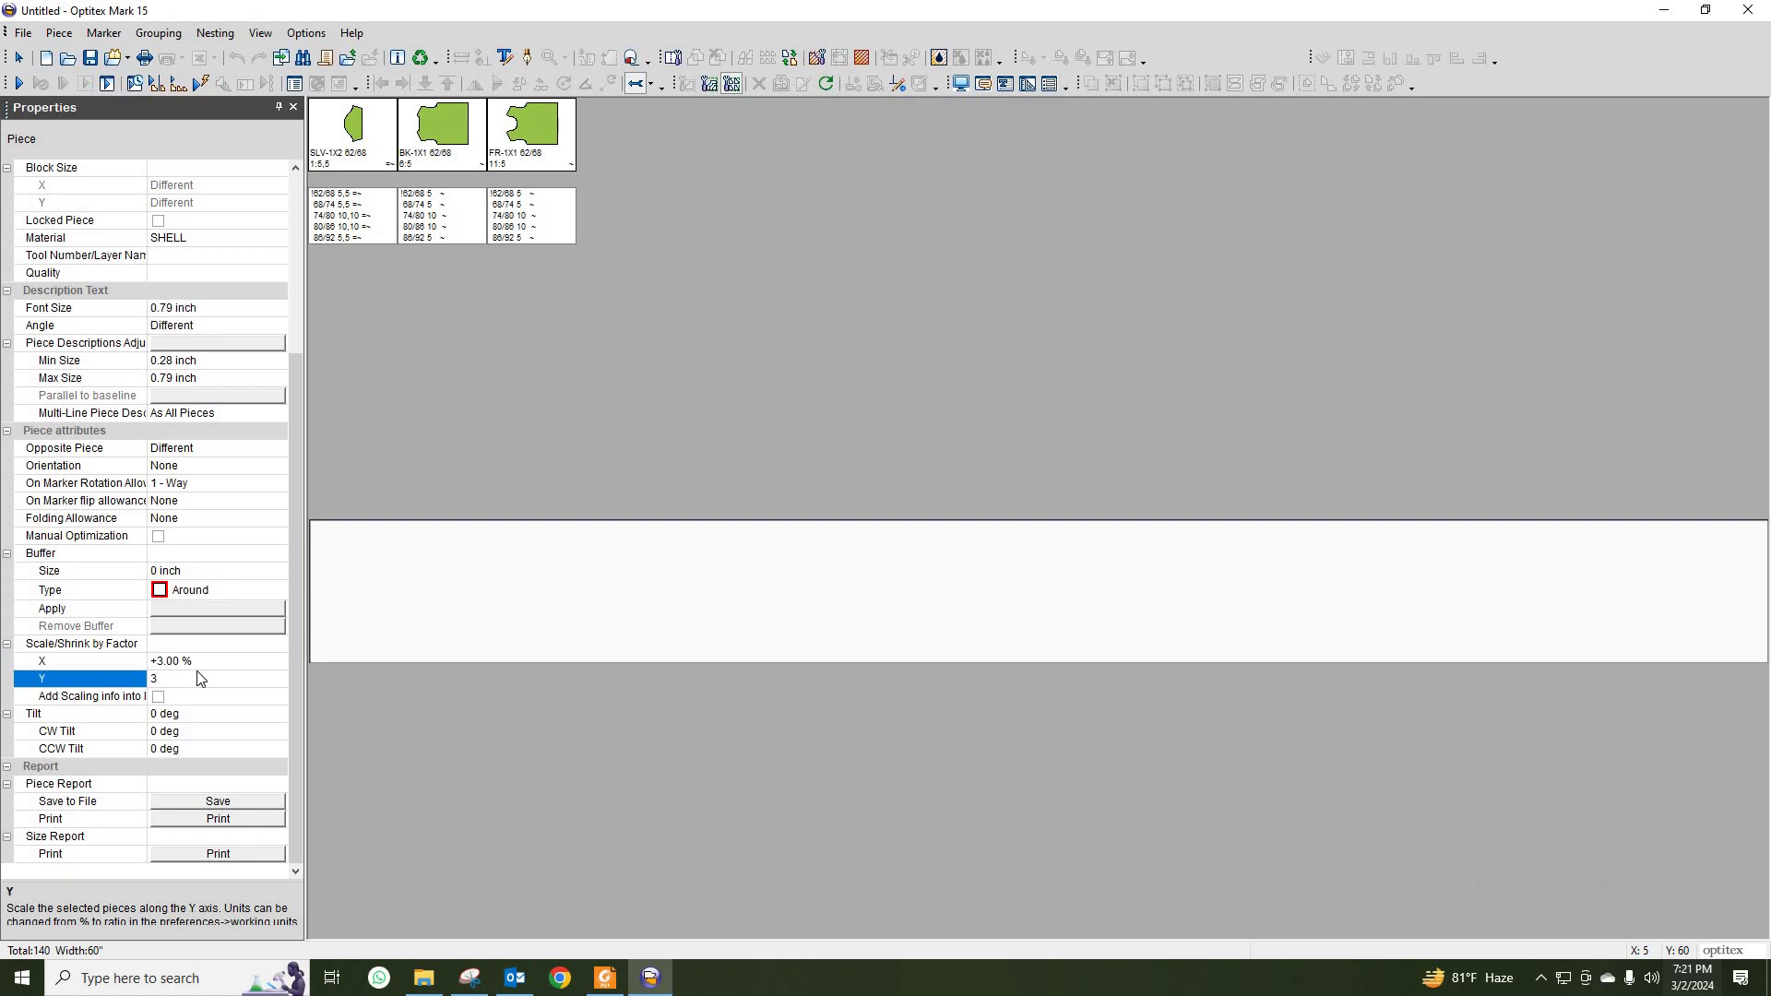
left_click(233, 660)
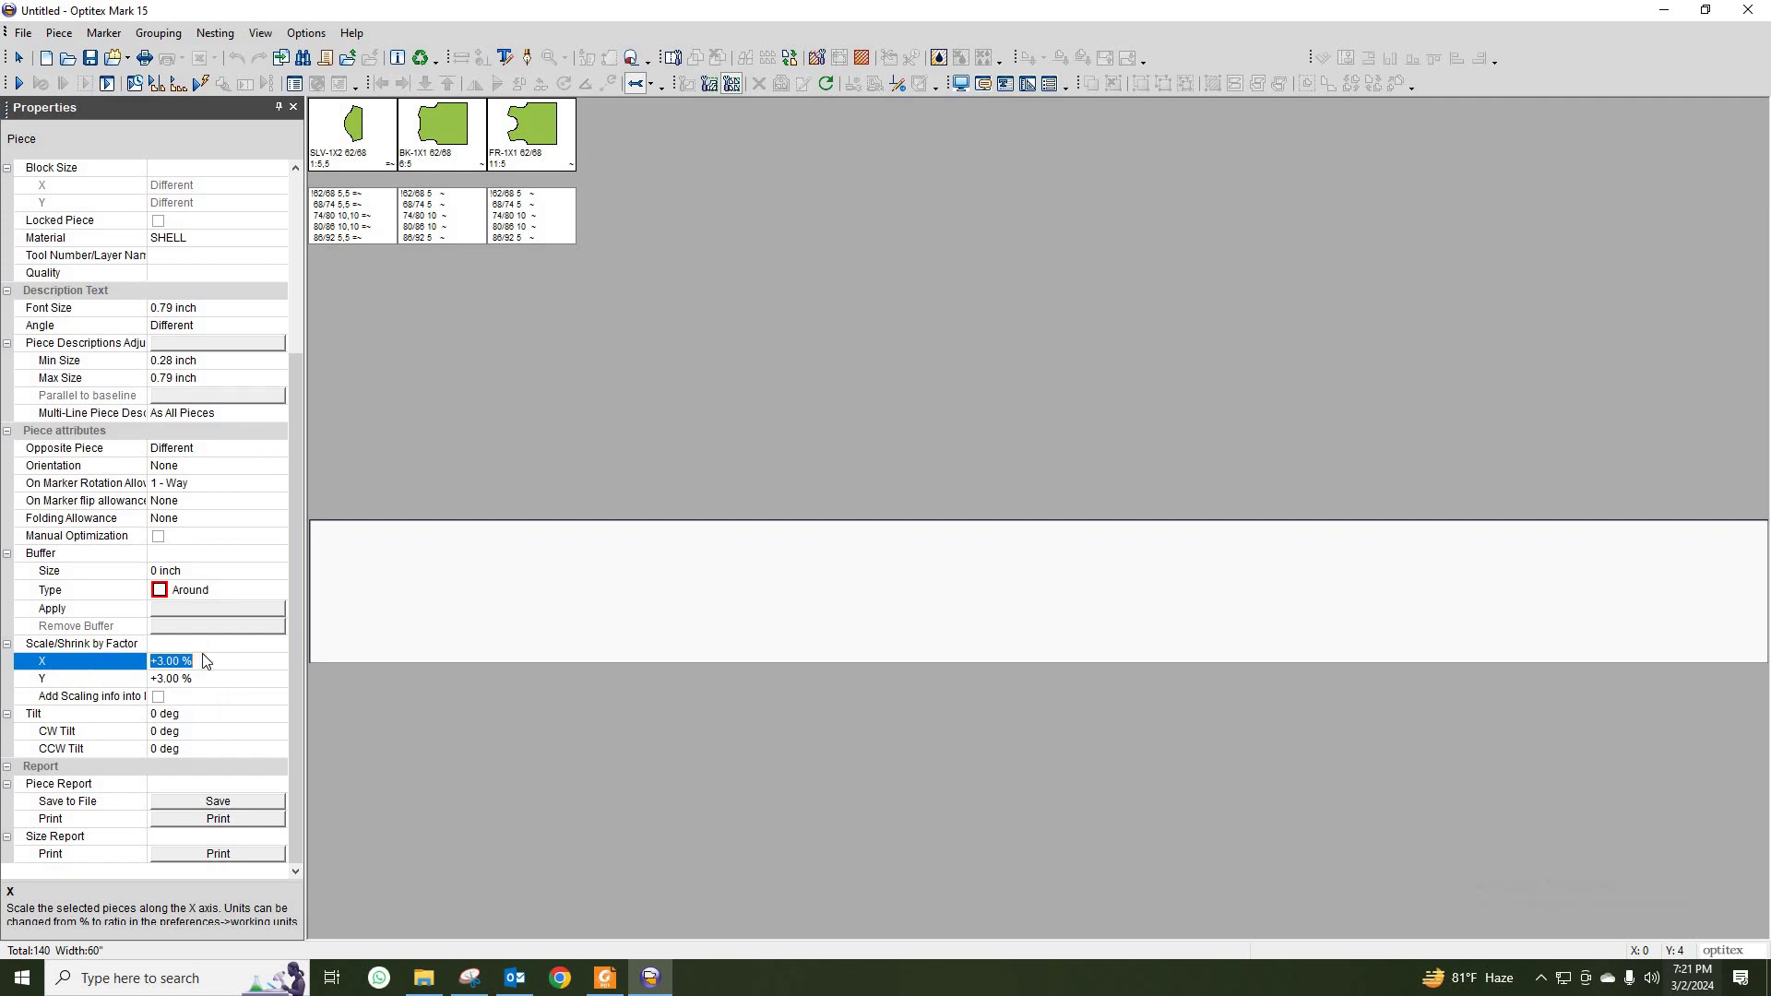
left_click(294, 107)
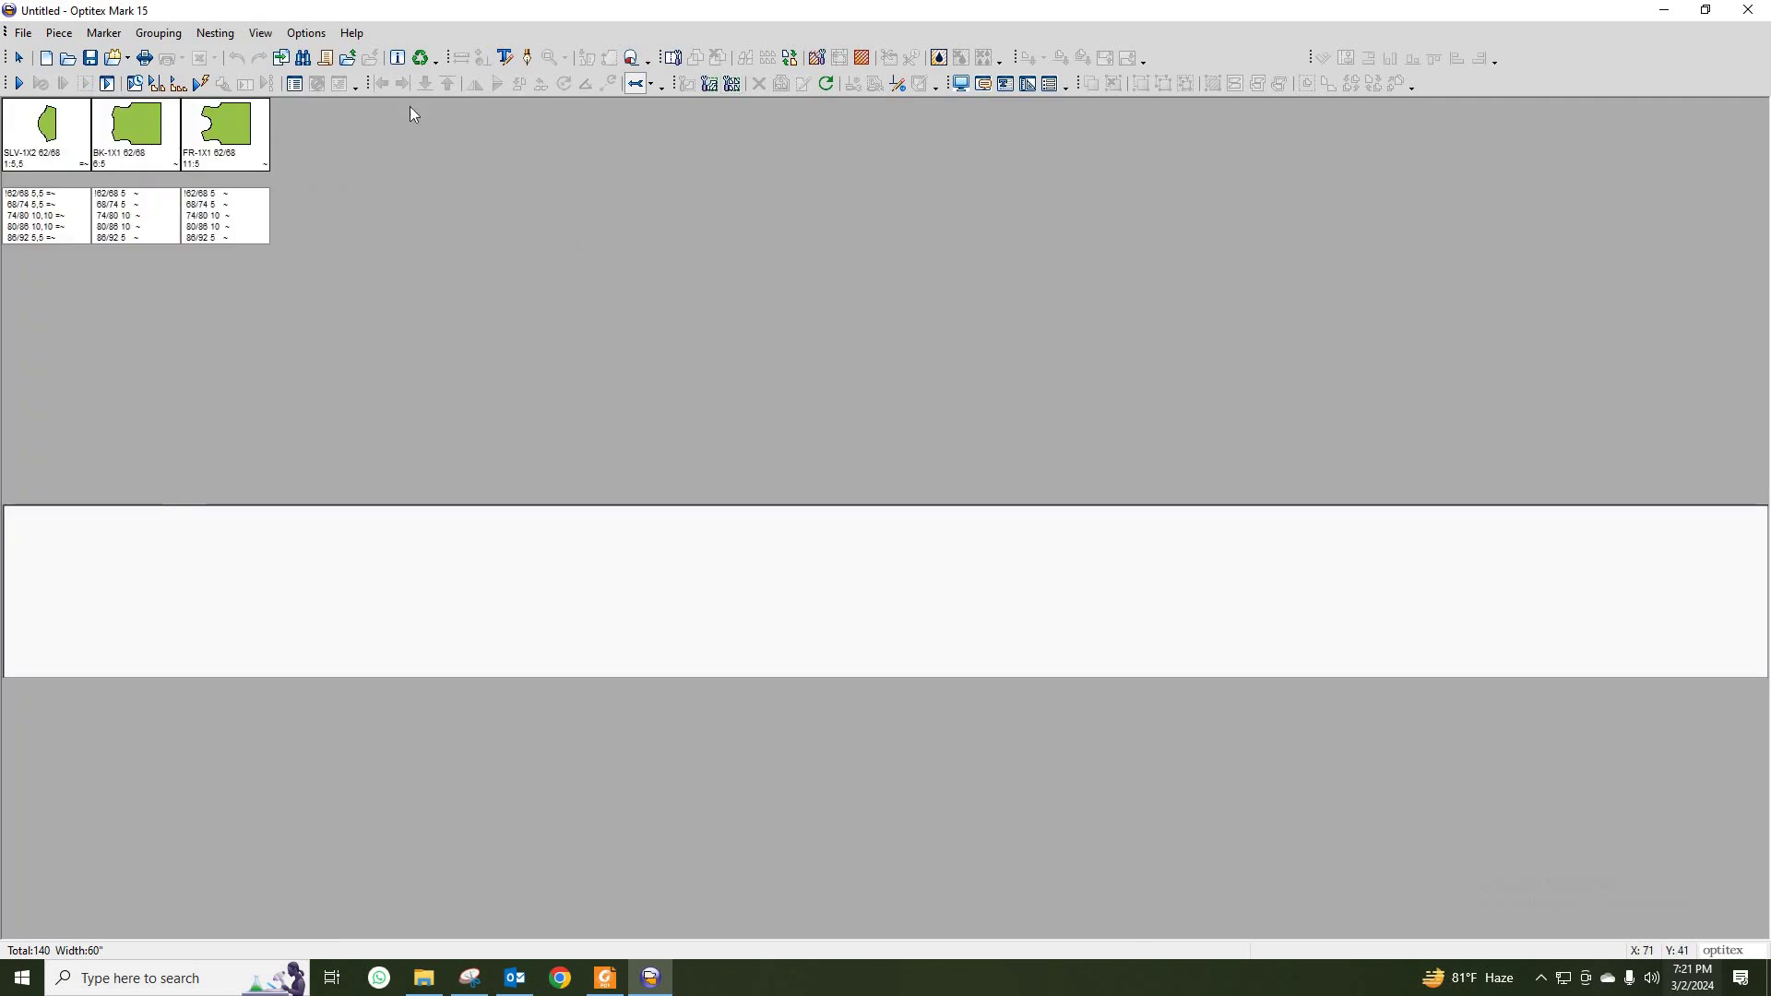
left_click(307, 33)
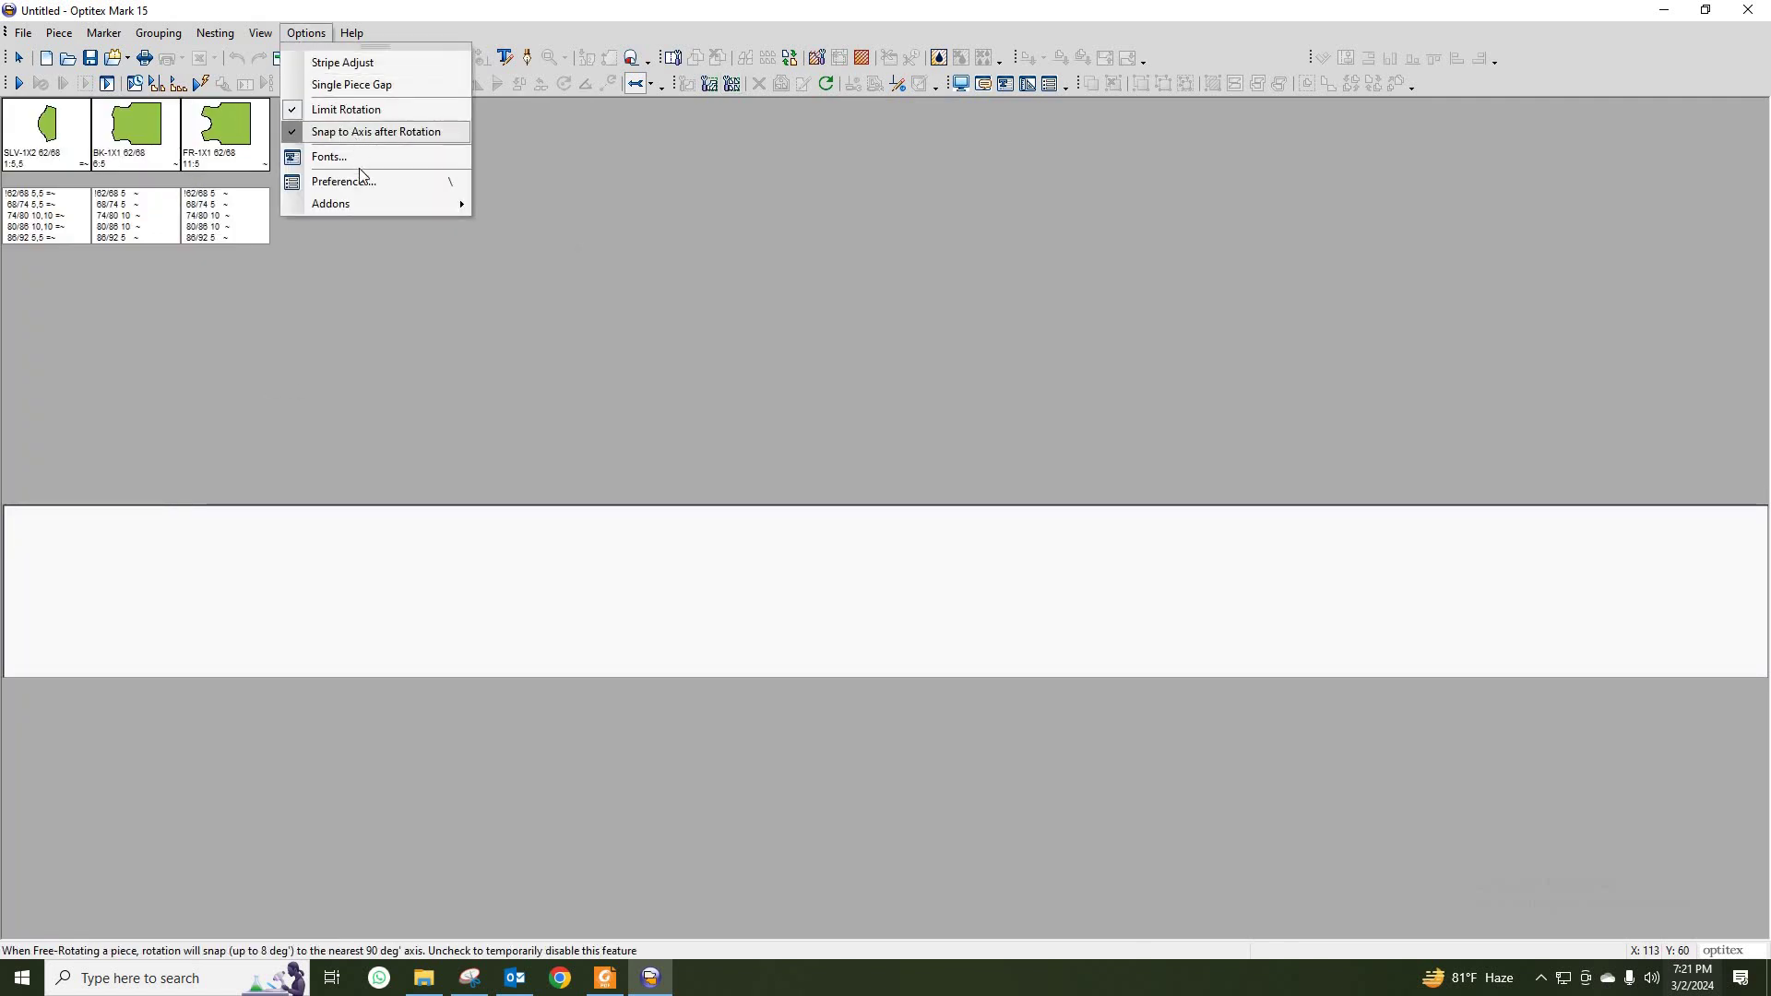
left_click(380, 83)
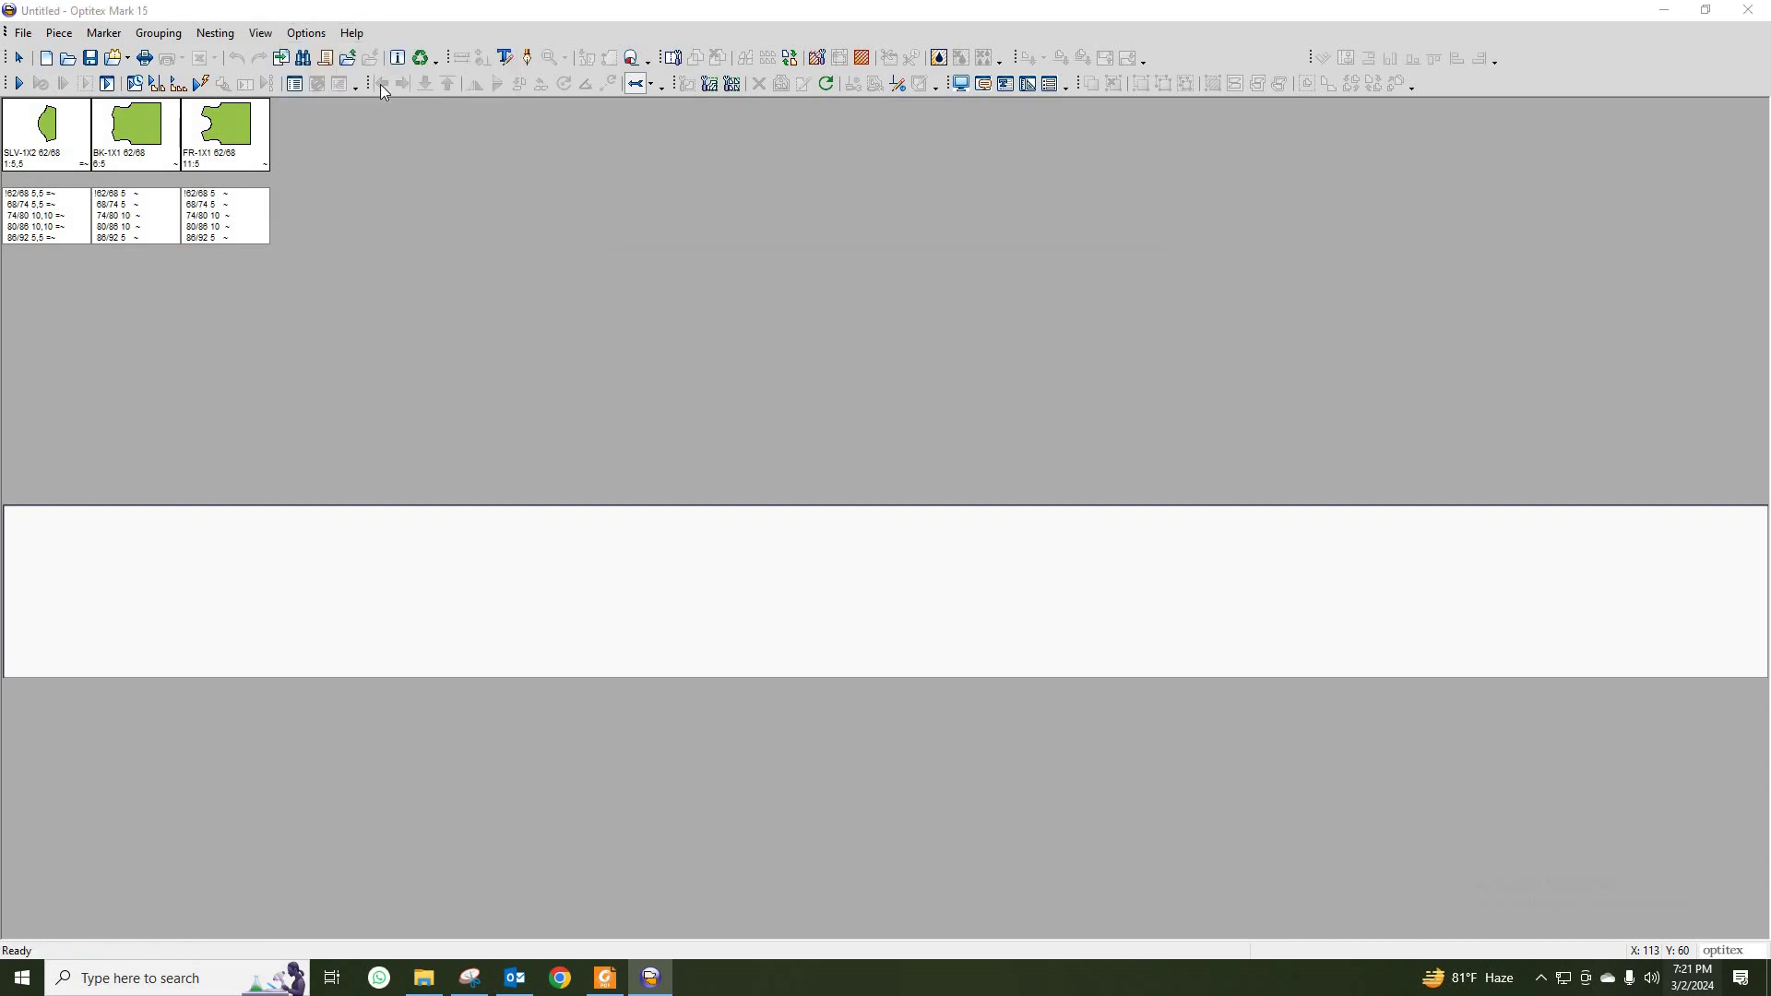
left_click(844, 684)
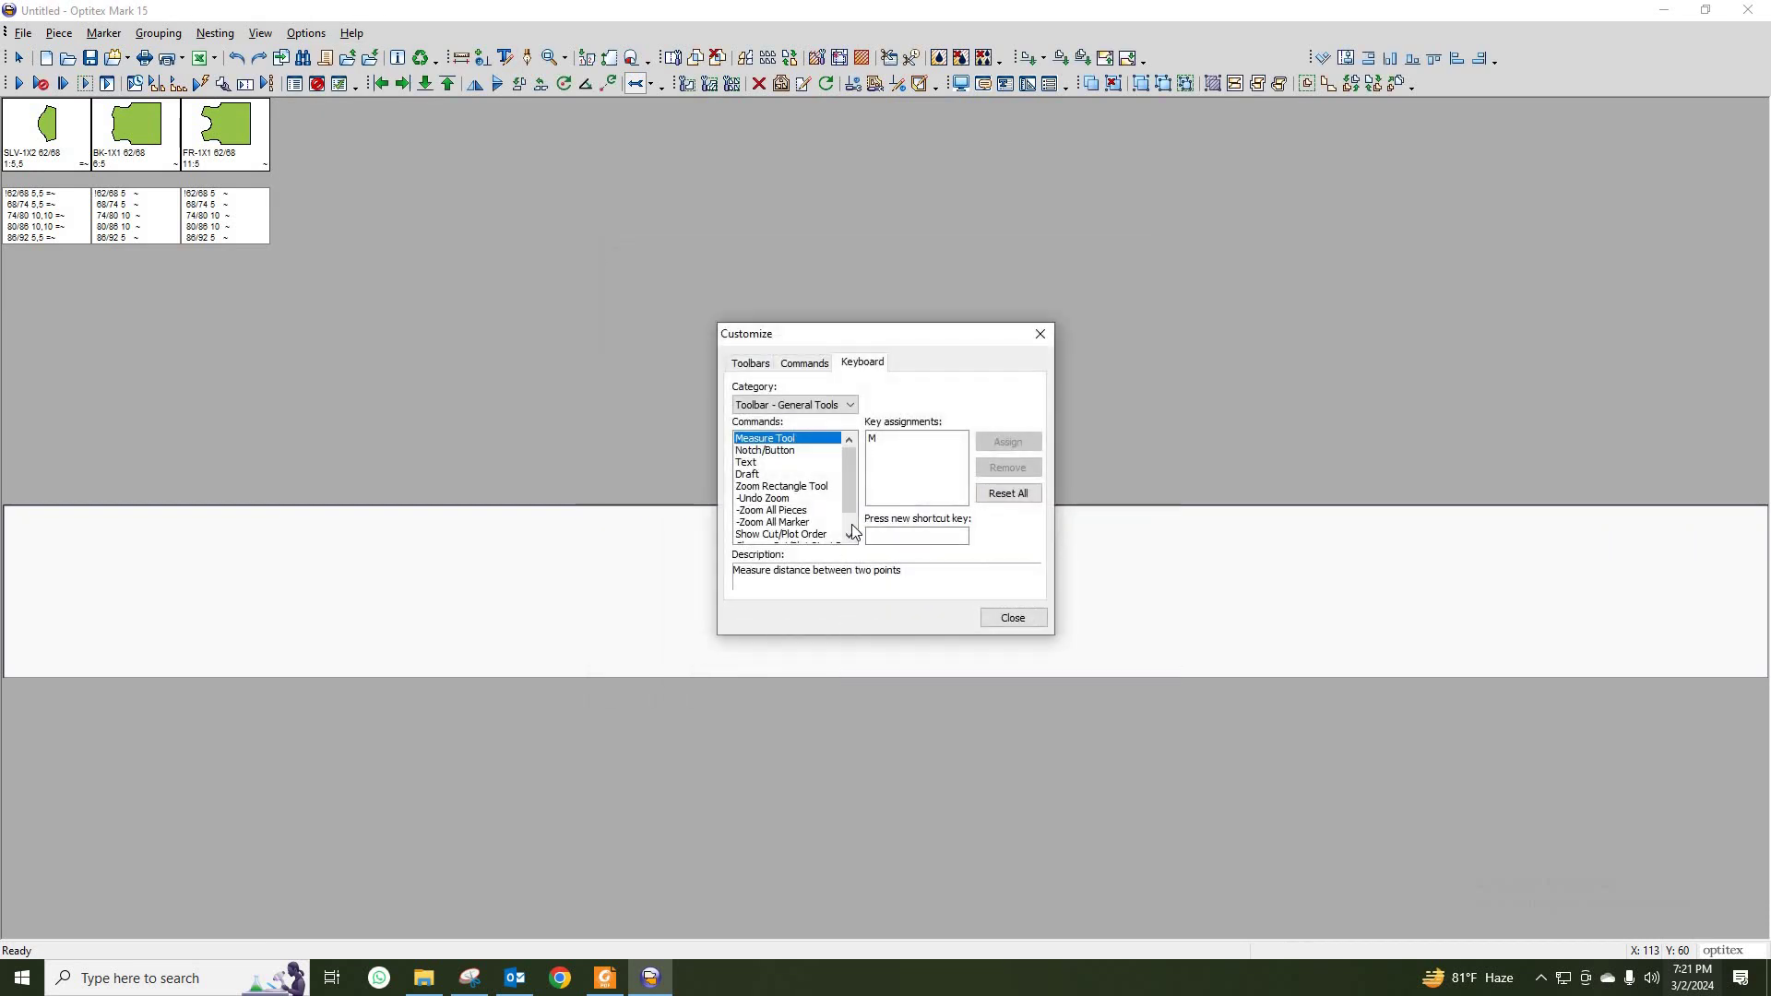
left_click(850, 406)
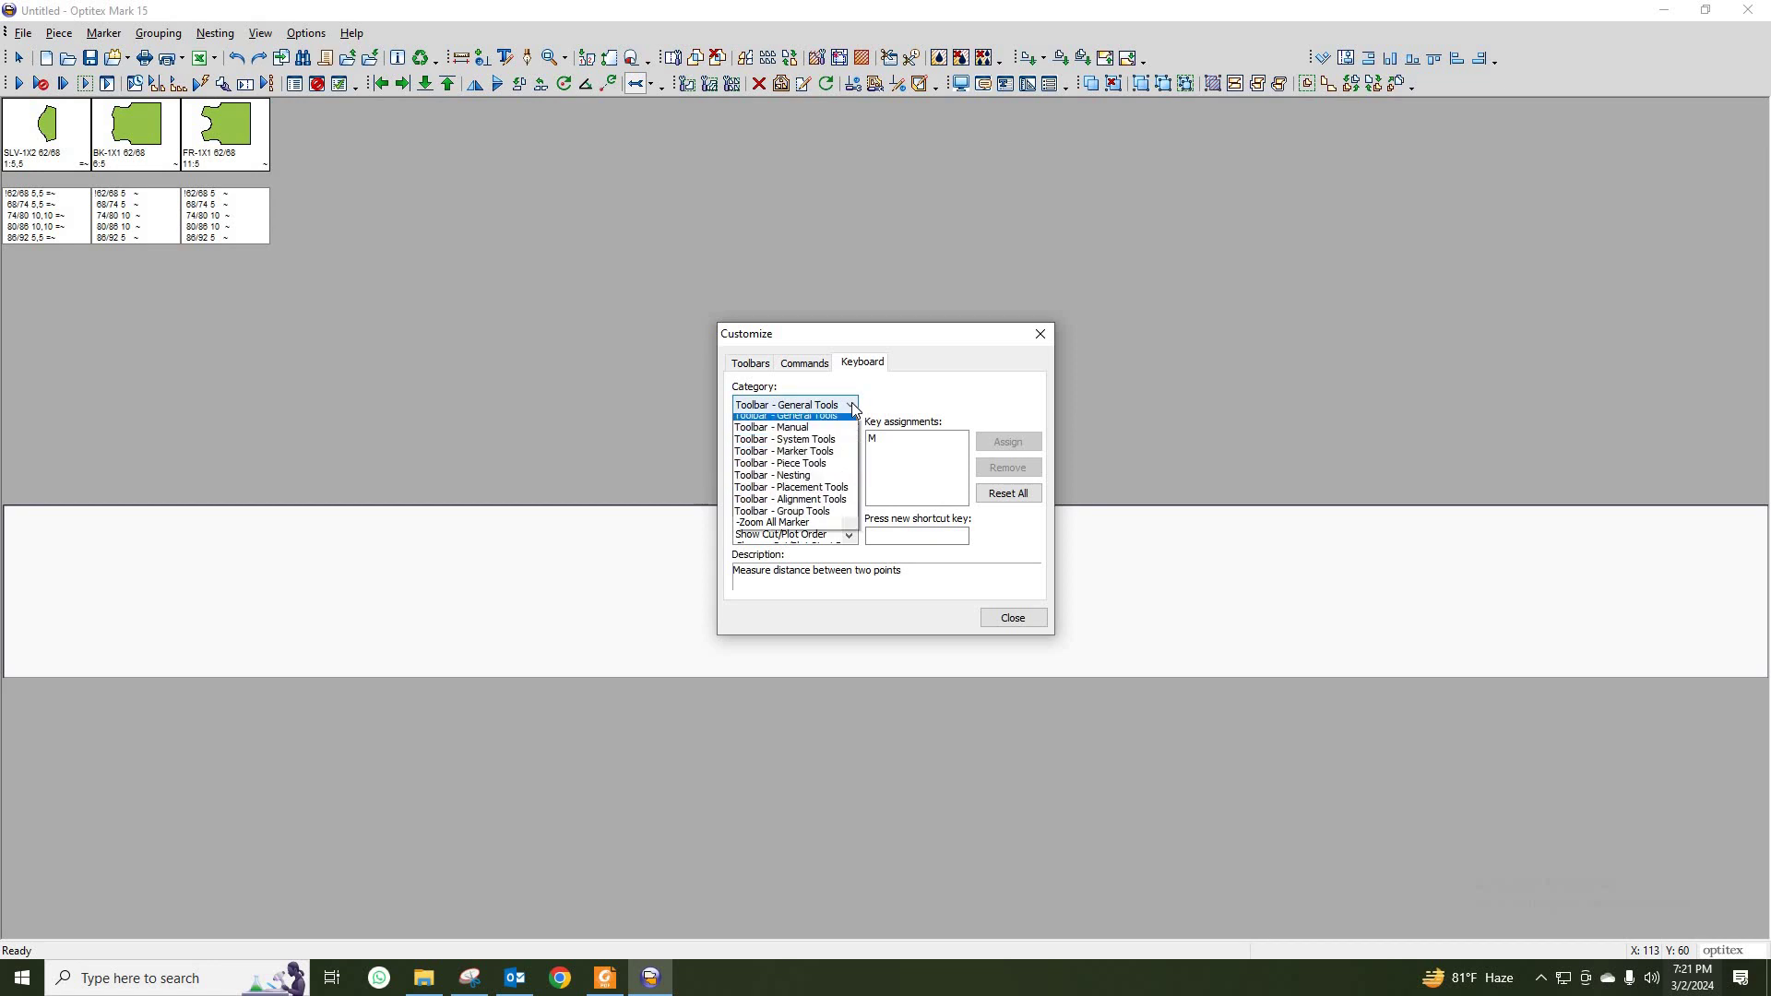
left_click(903, 481)
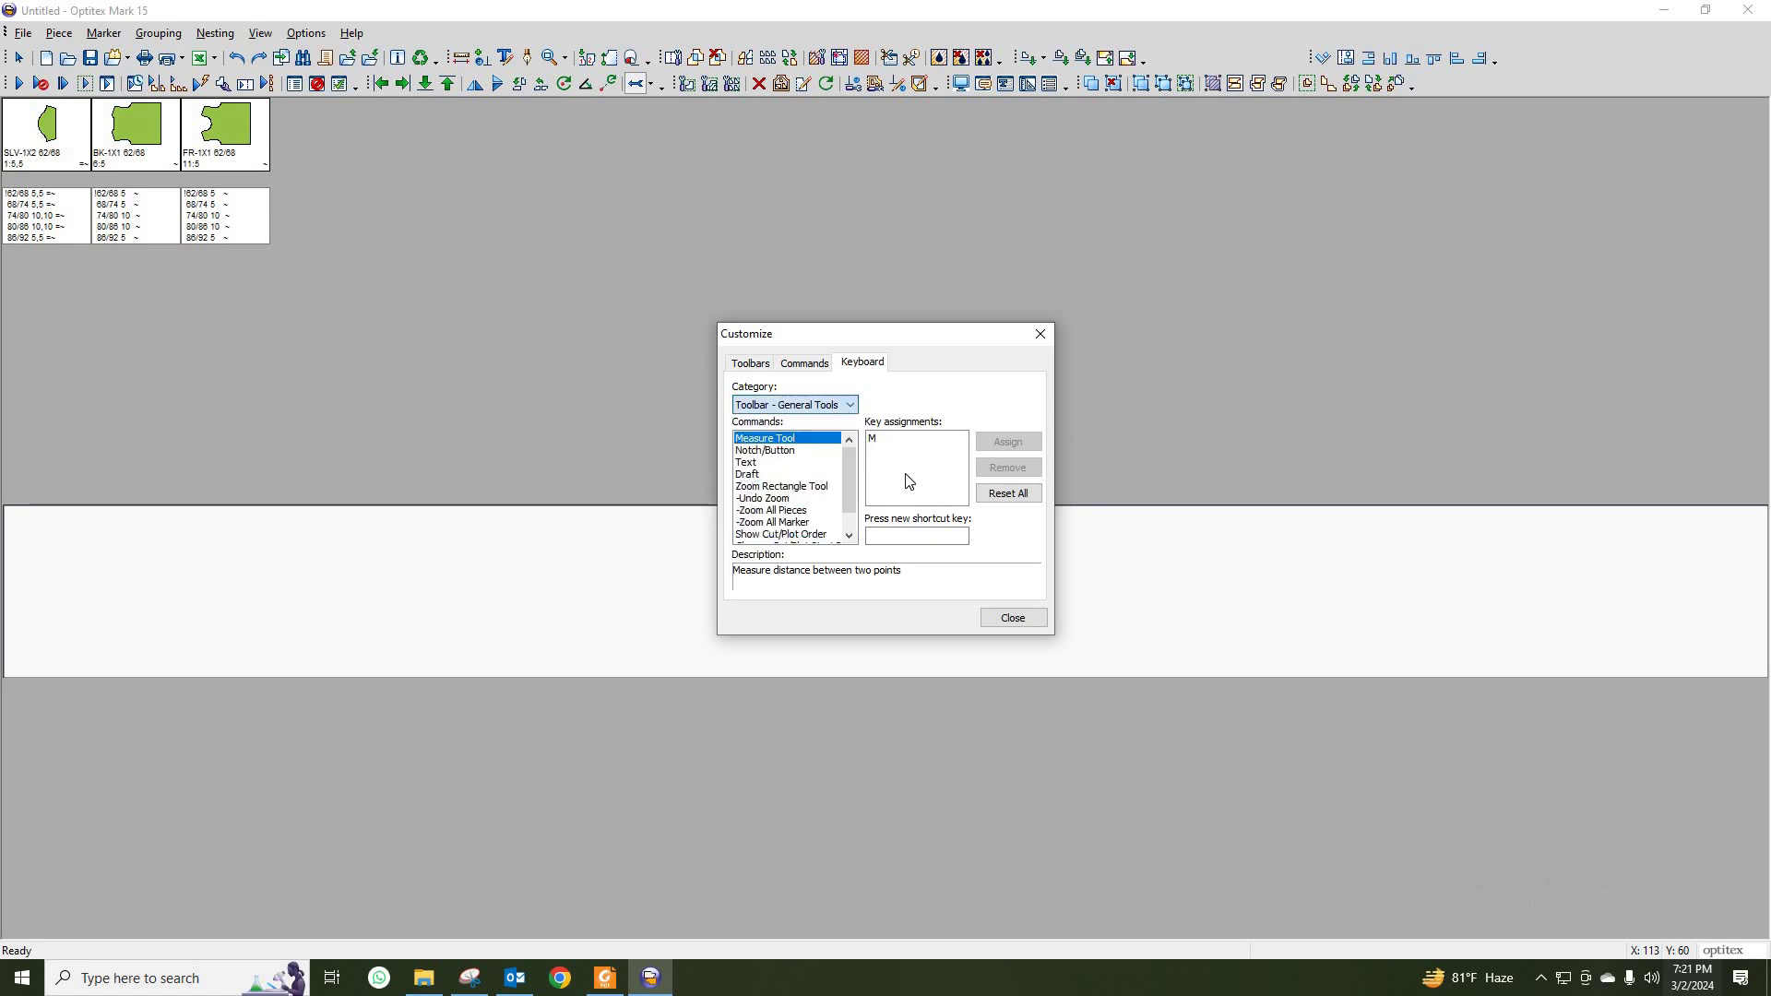
left_click(1013, 618)
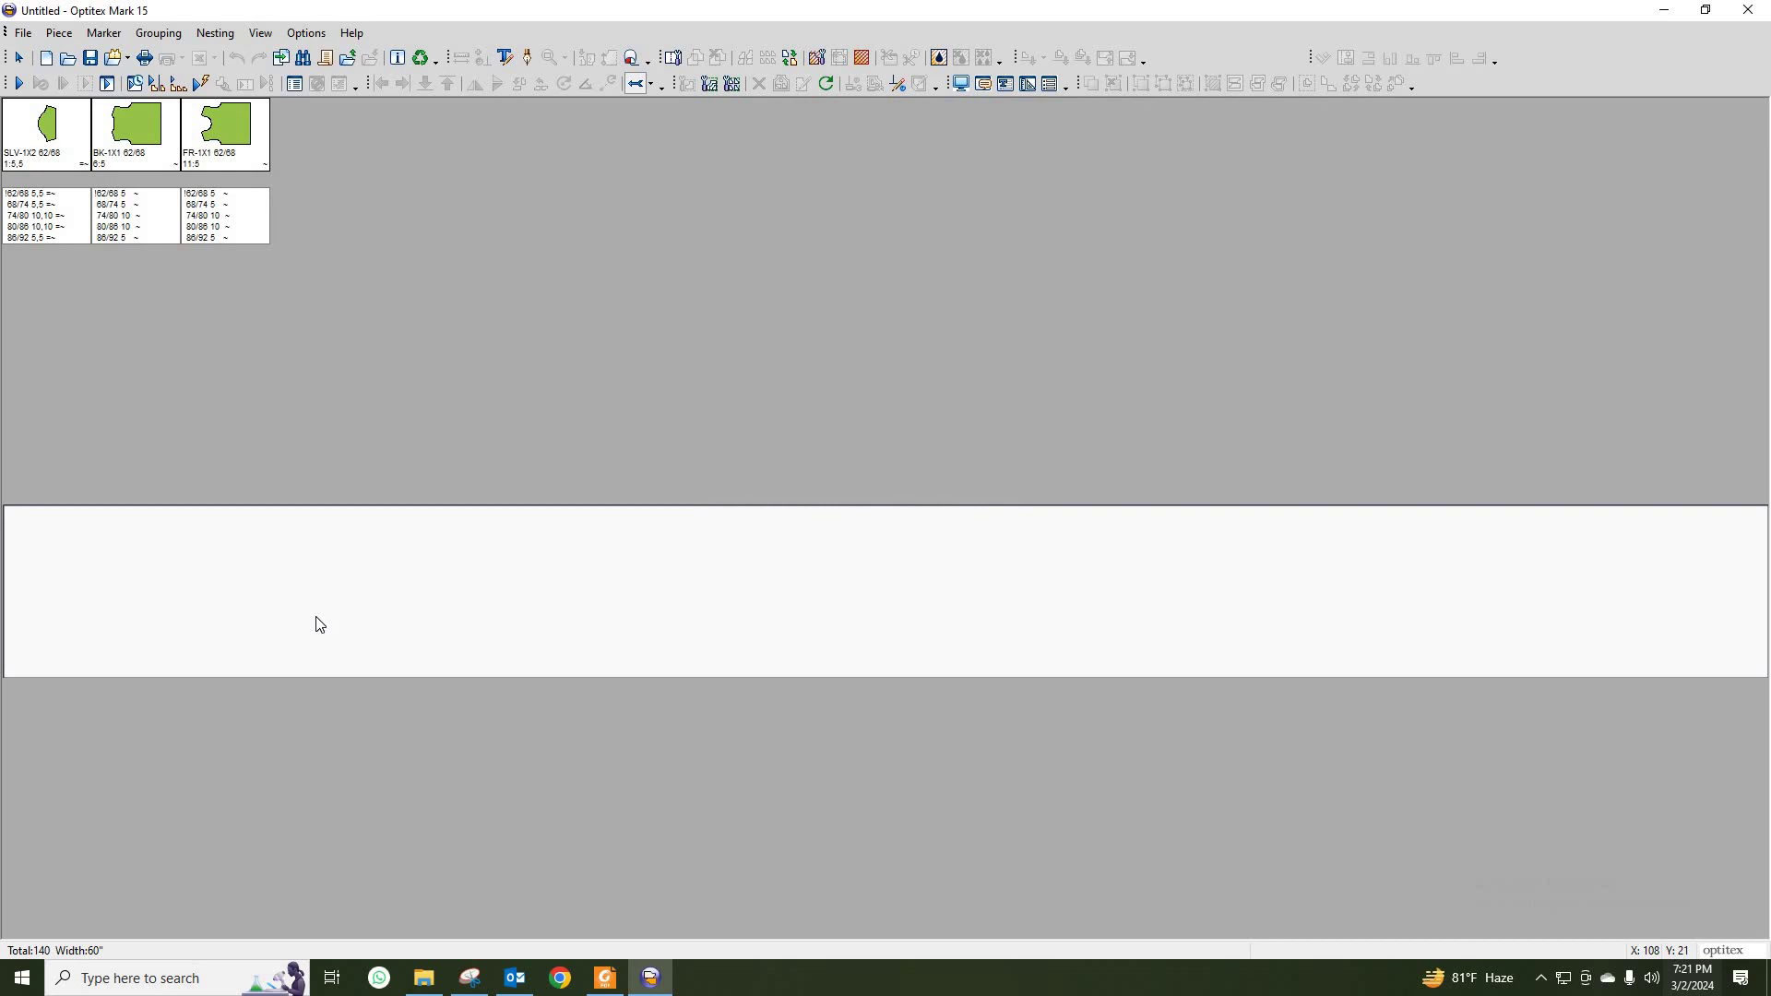
Step: Auto-nest all 140 pieces with the Nesting++ algorithm, reaching 85.20 % efficiency
left_click(107, 84)
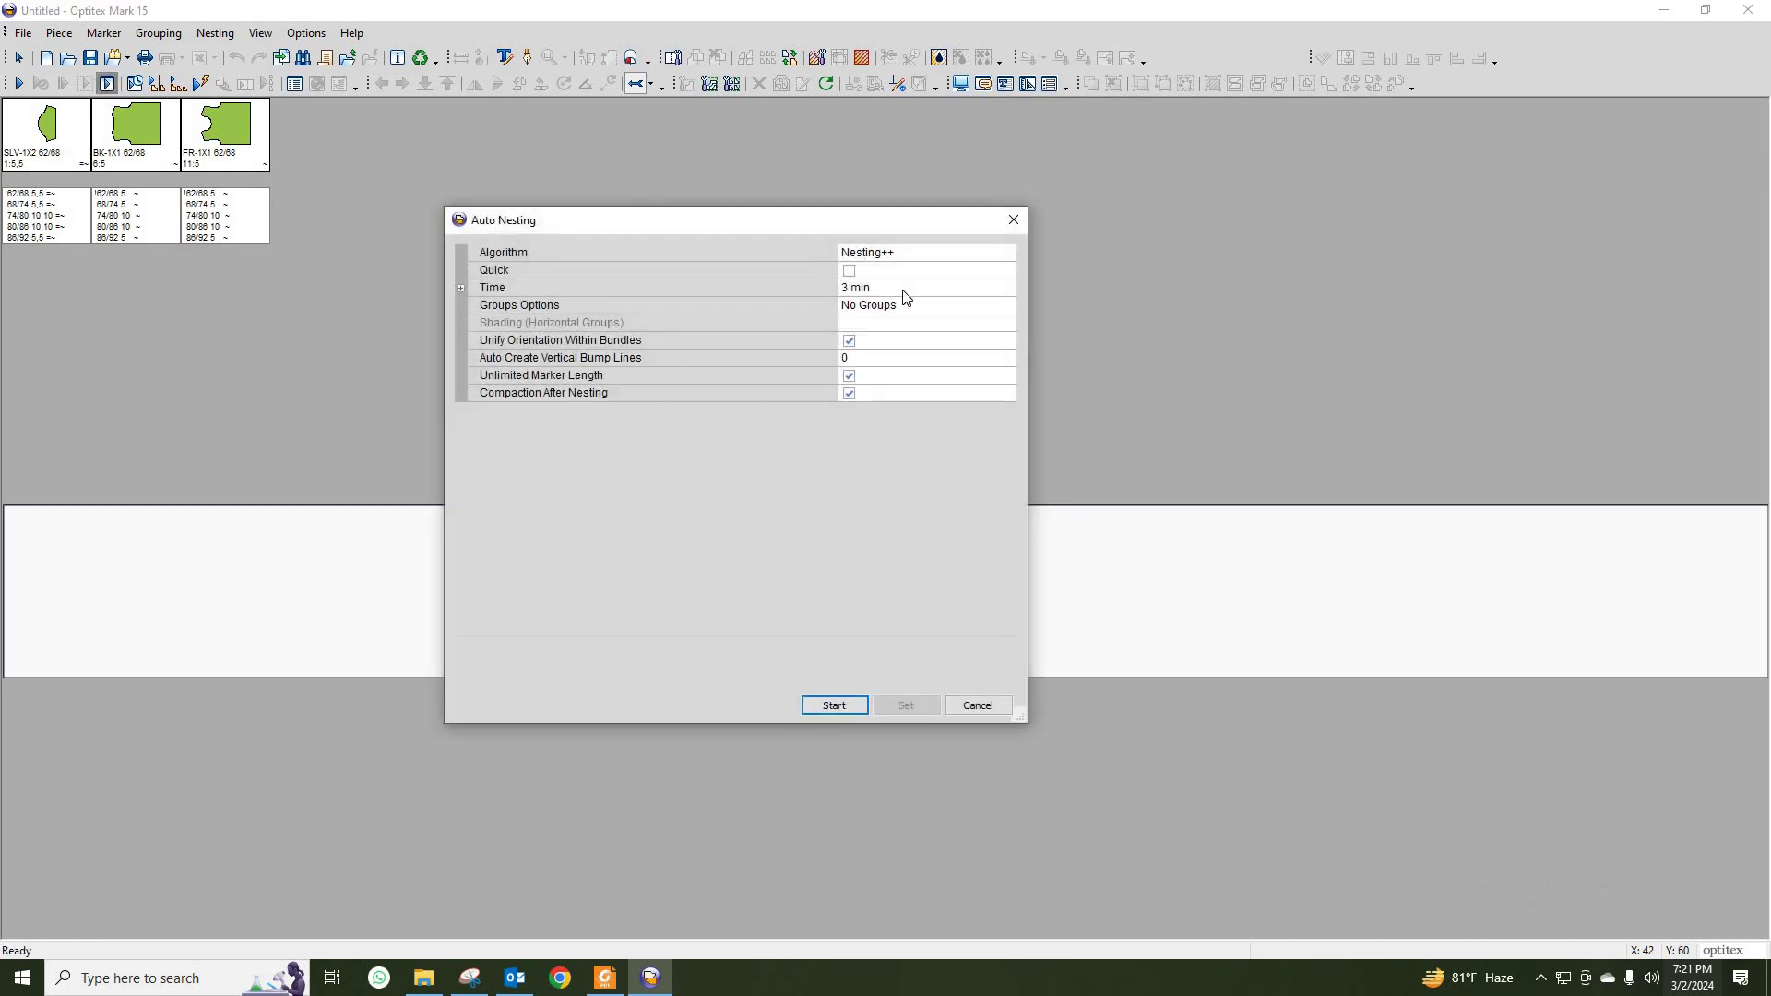
left_click(930, 257)
left_click(899, 286)
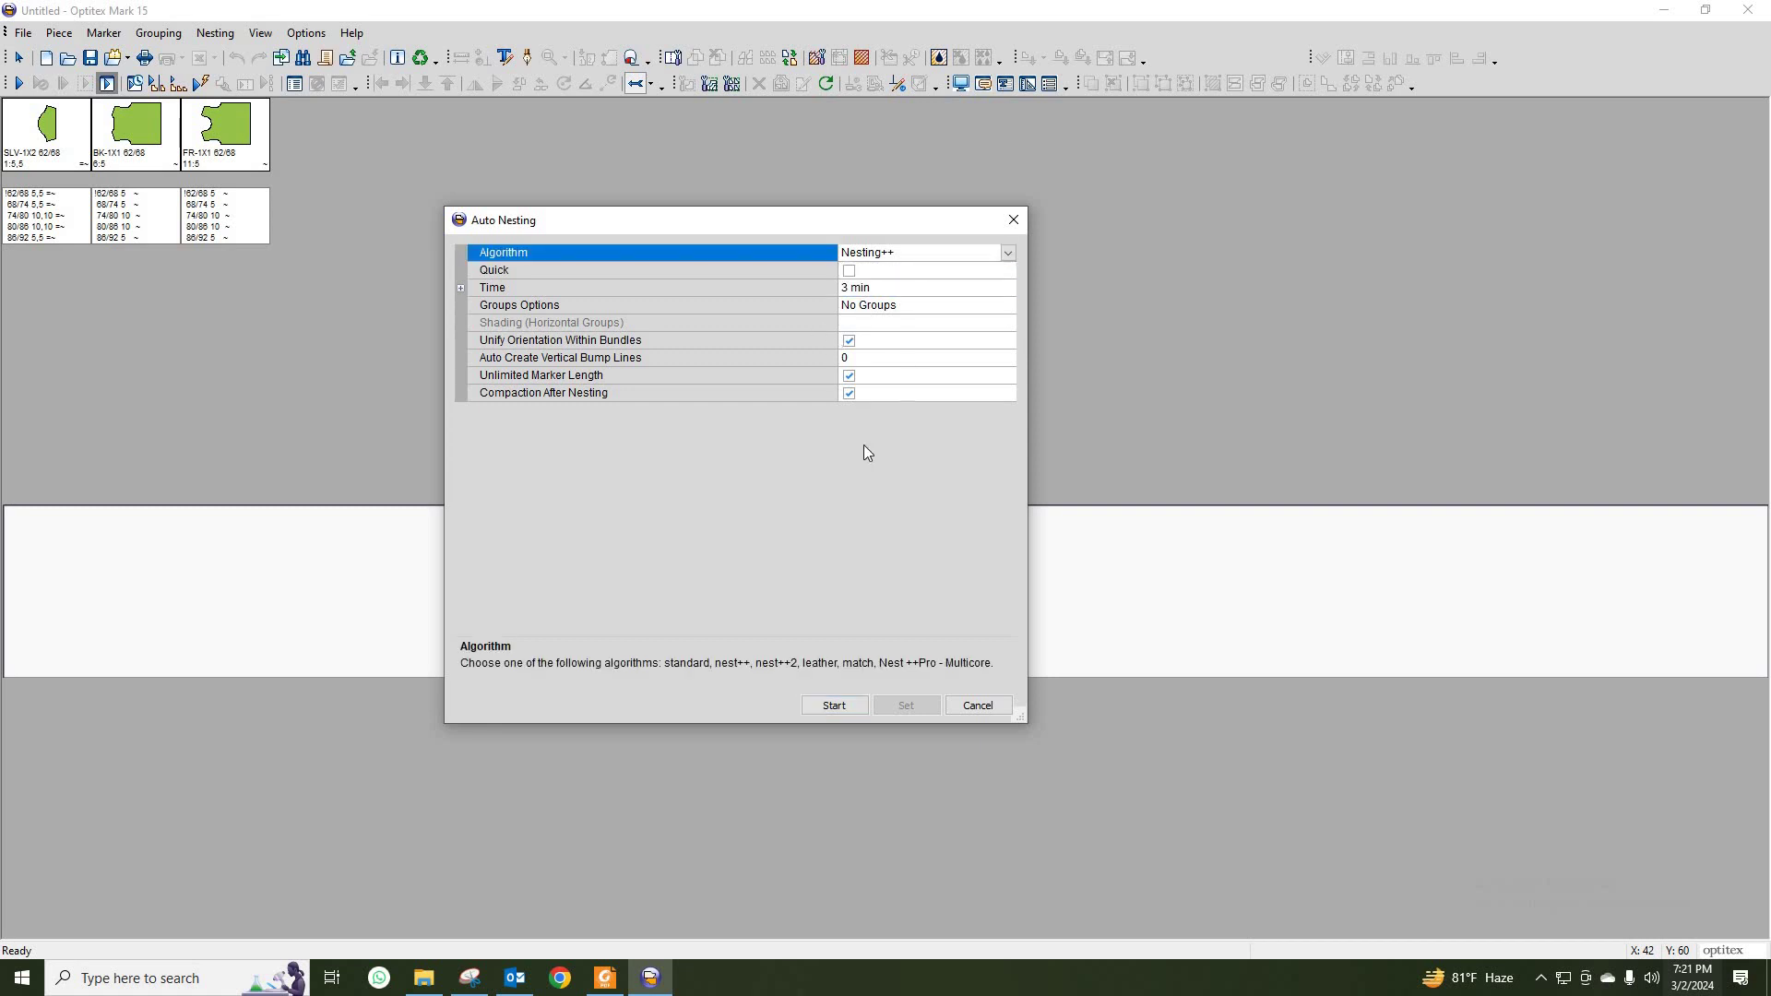
left_click(833, 705)
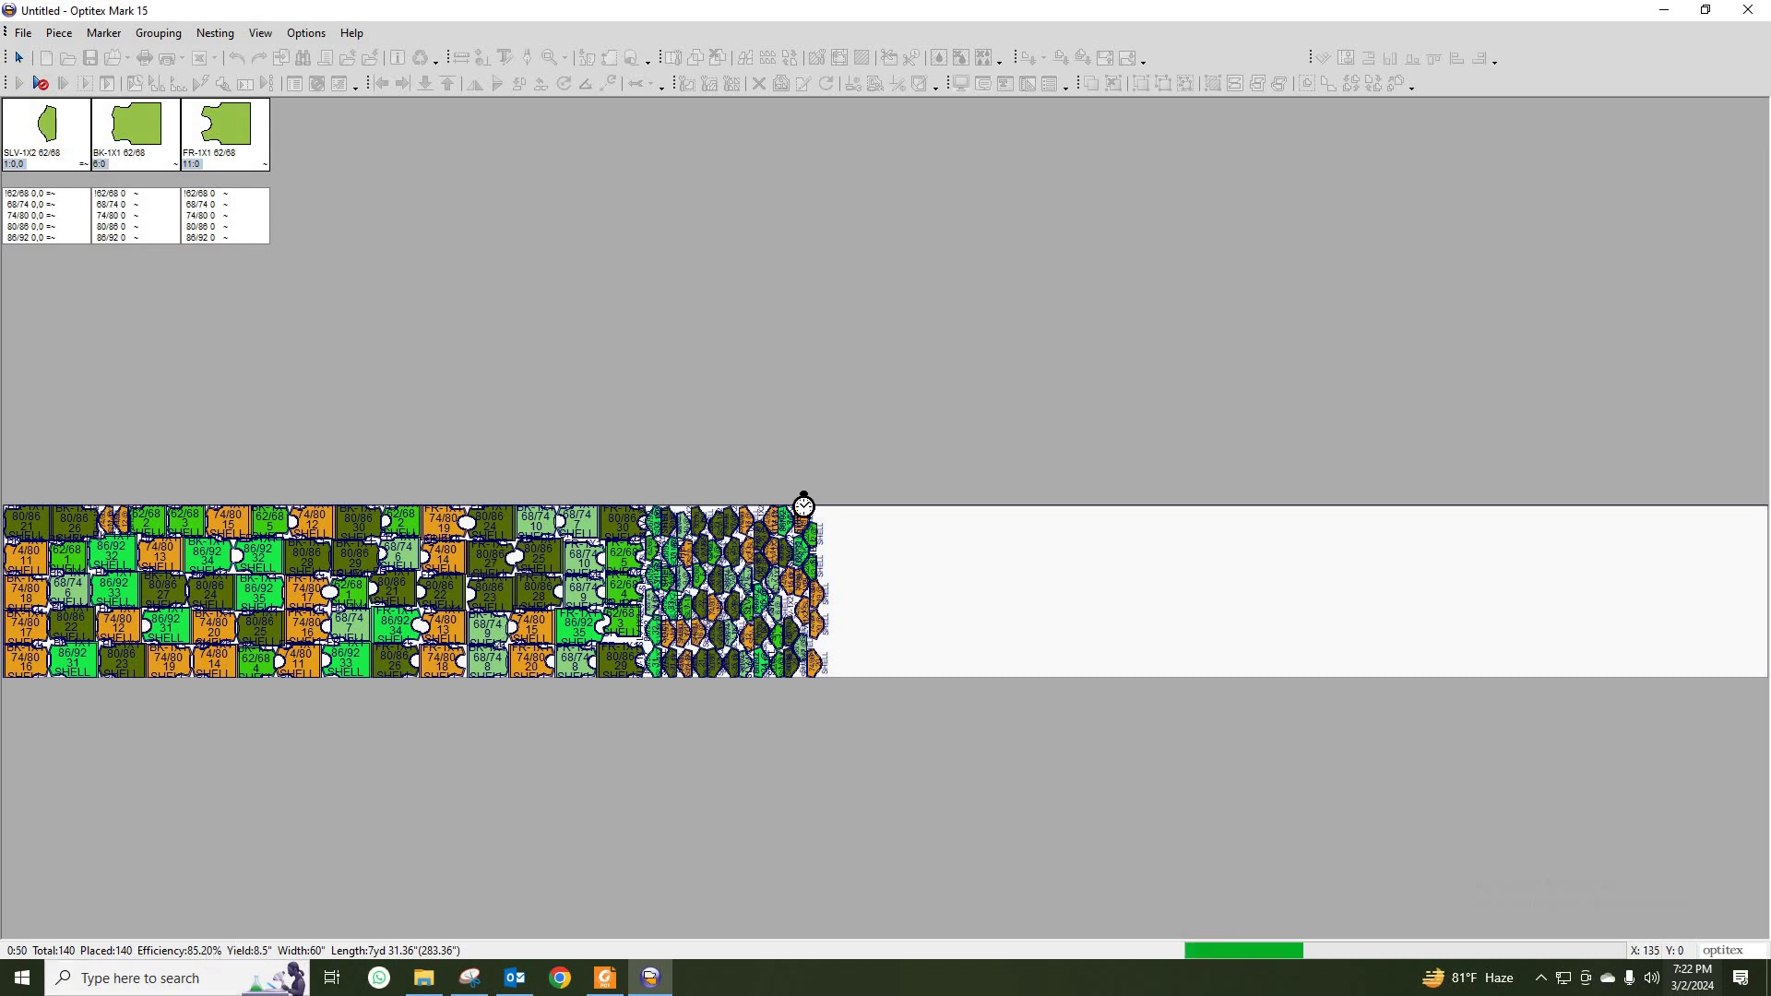
Step: Stop nesting at 85.25 % and export the marker report to Excel, overwriting untitled.xlsx
left_click(41, 83)
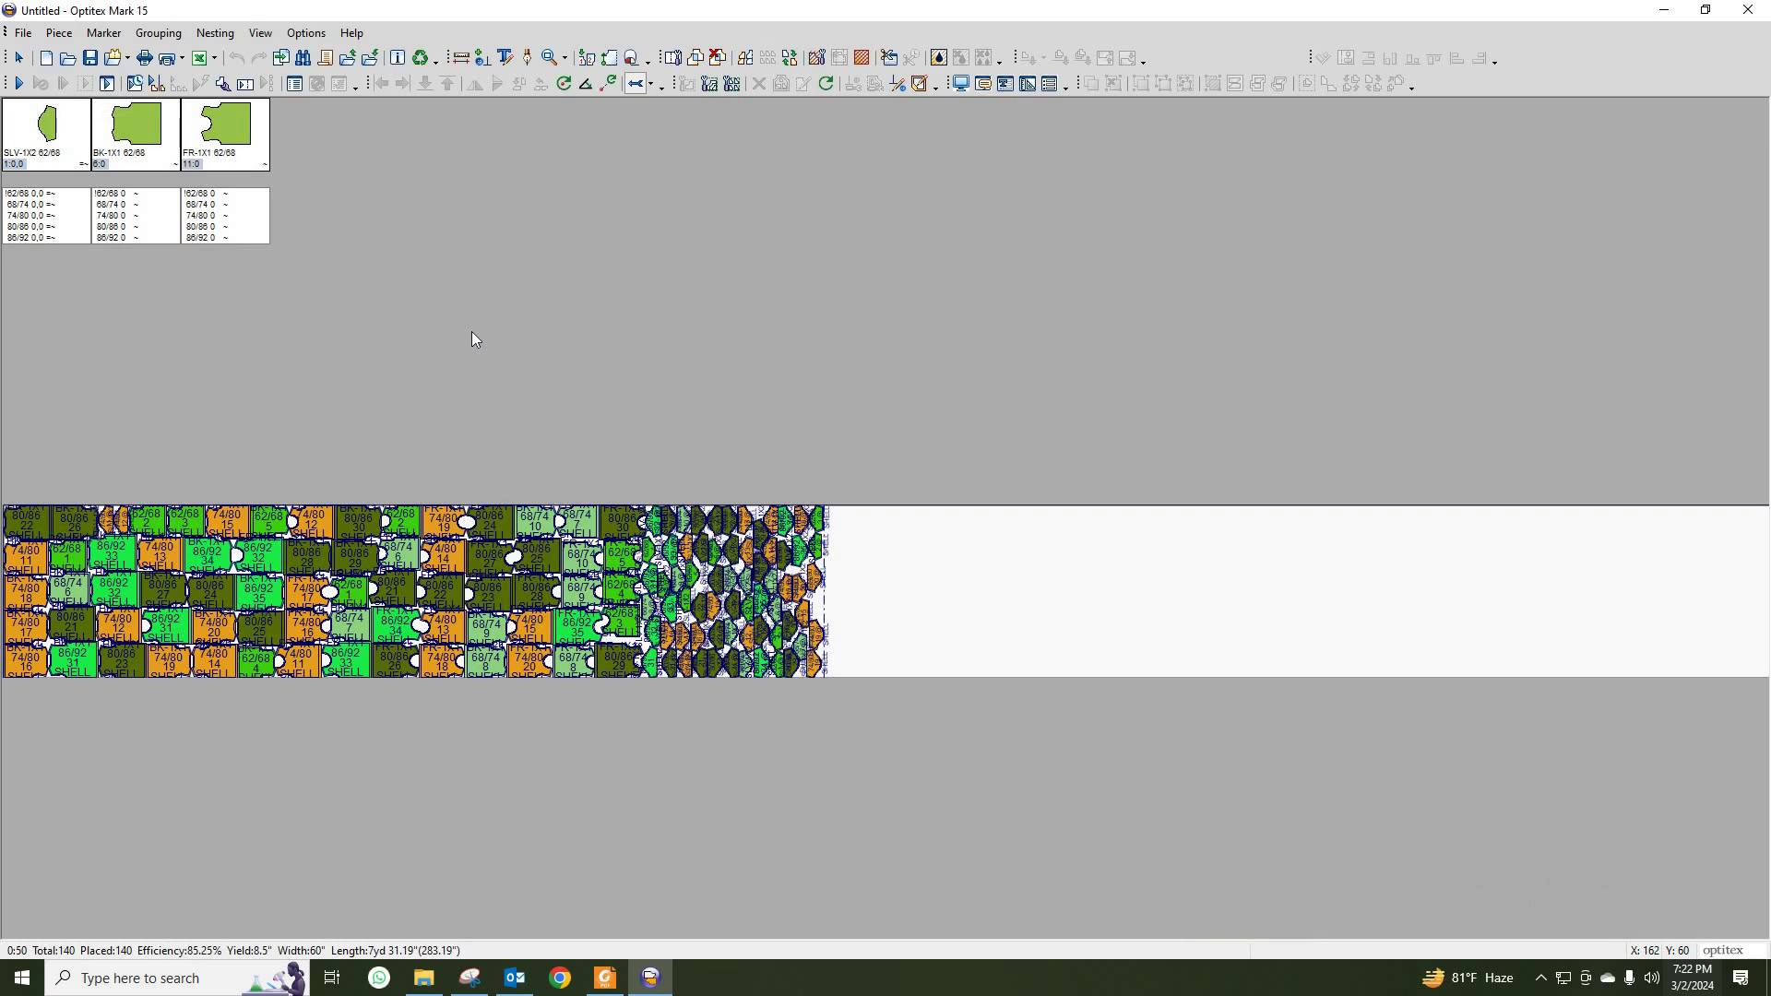
left_click(204, 60)
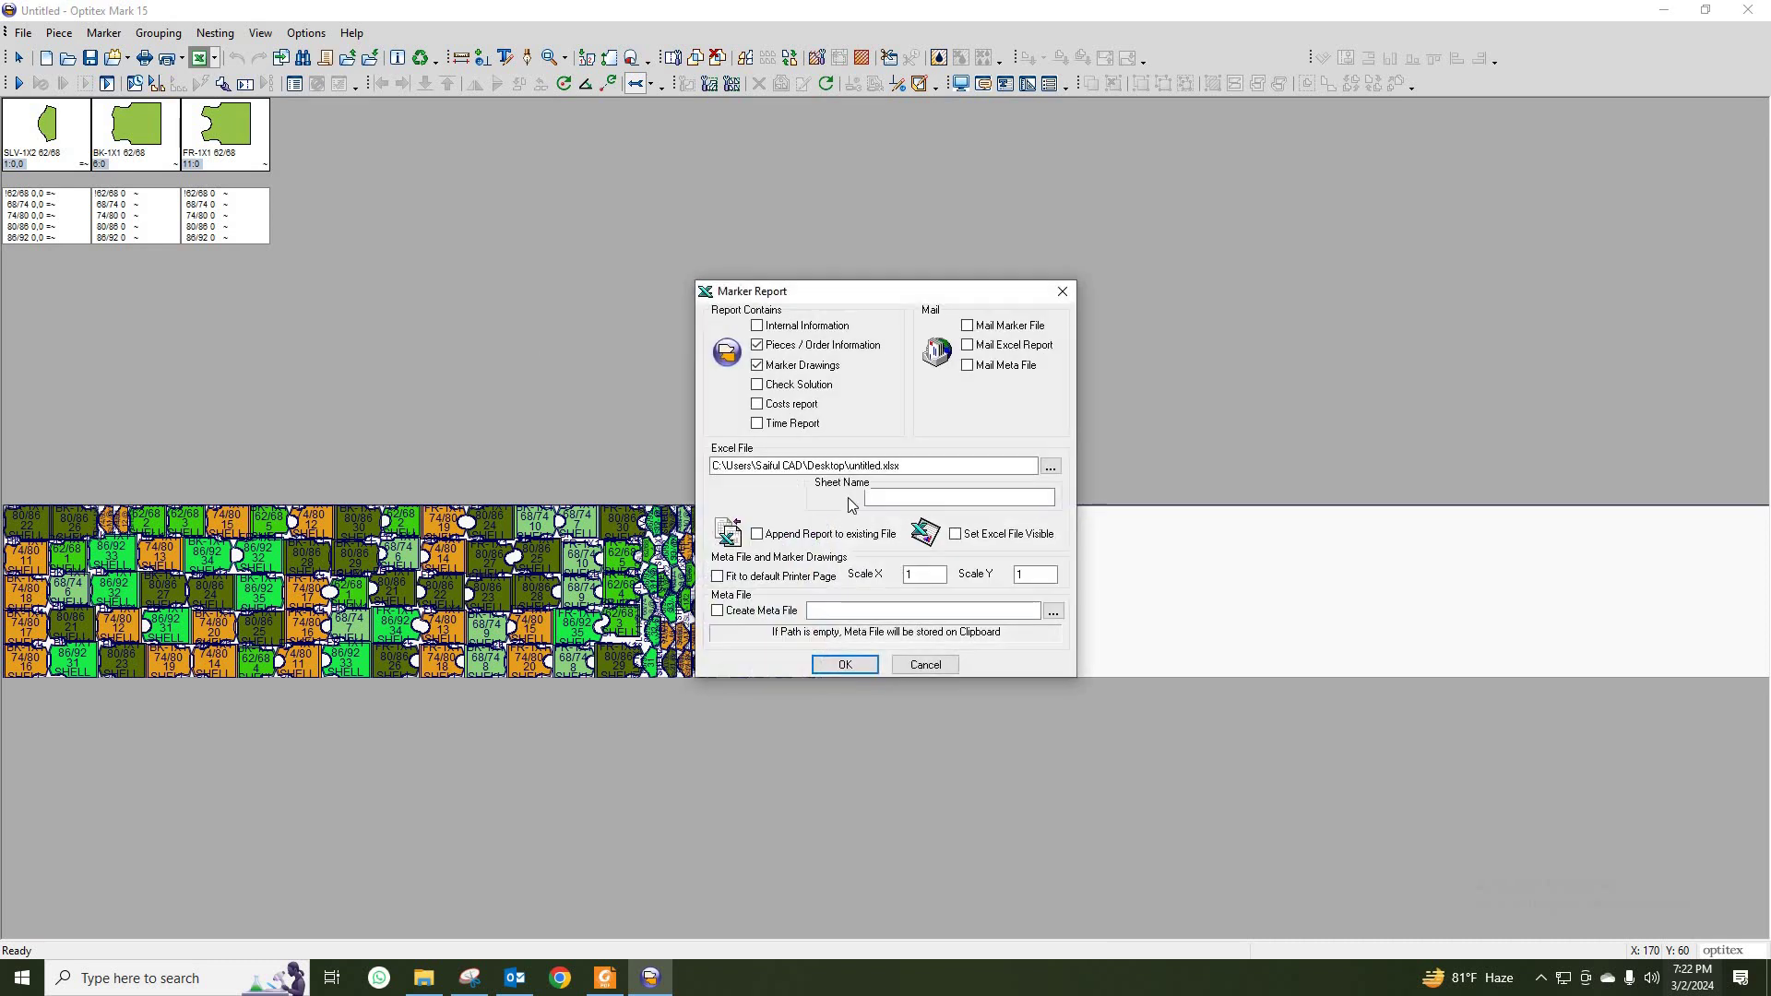
left_click(845, 664)
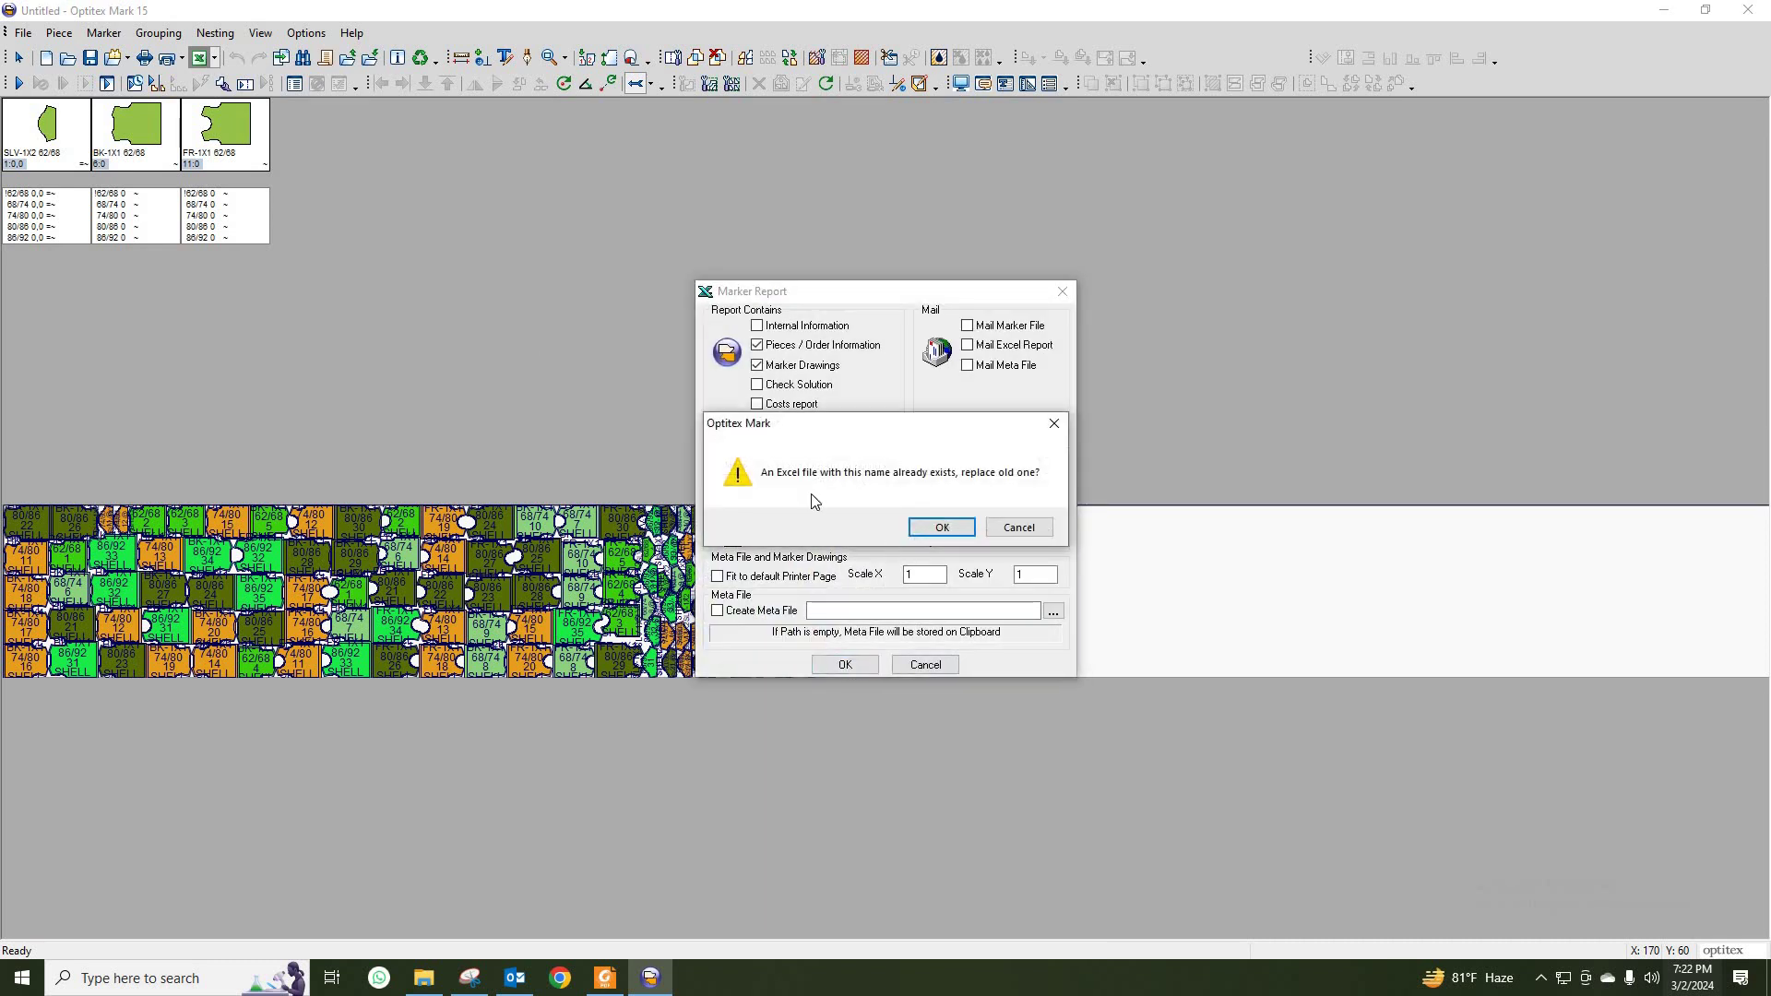
left_click(942, 527)
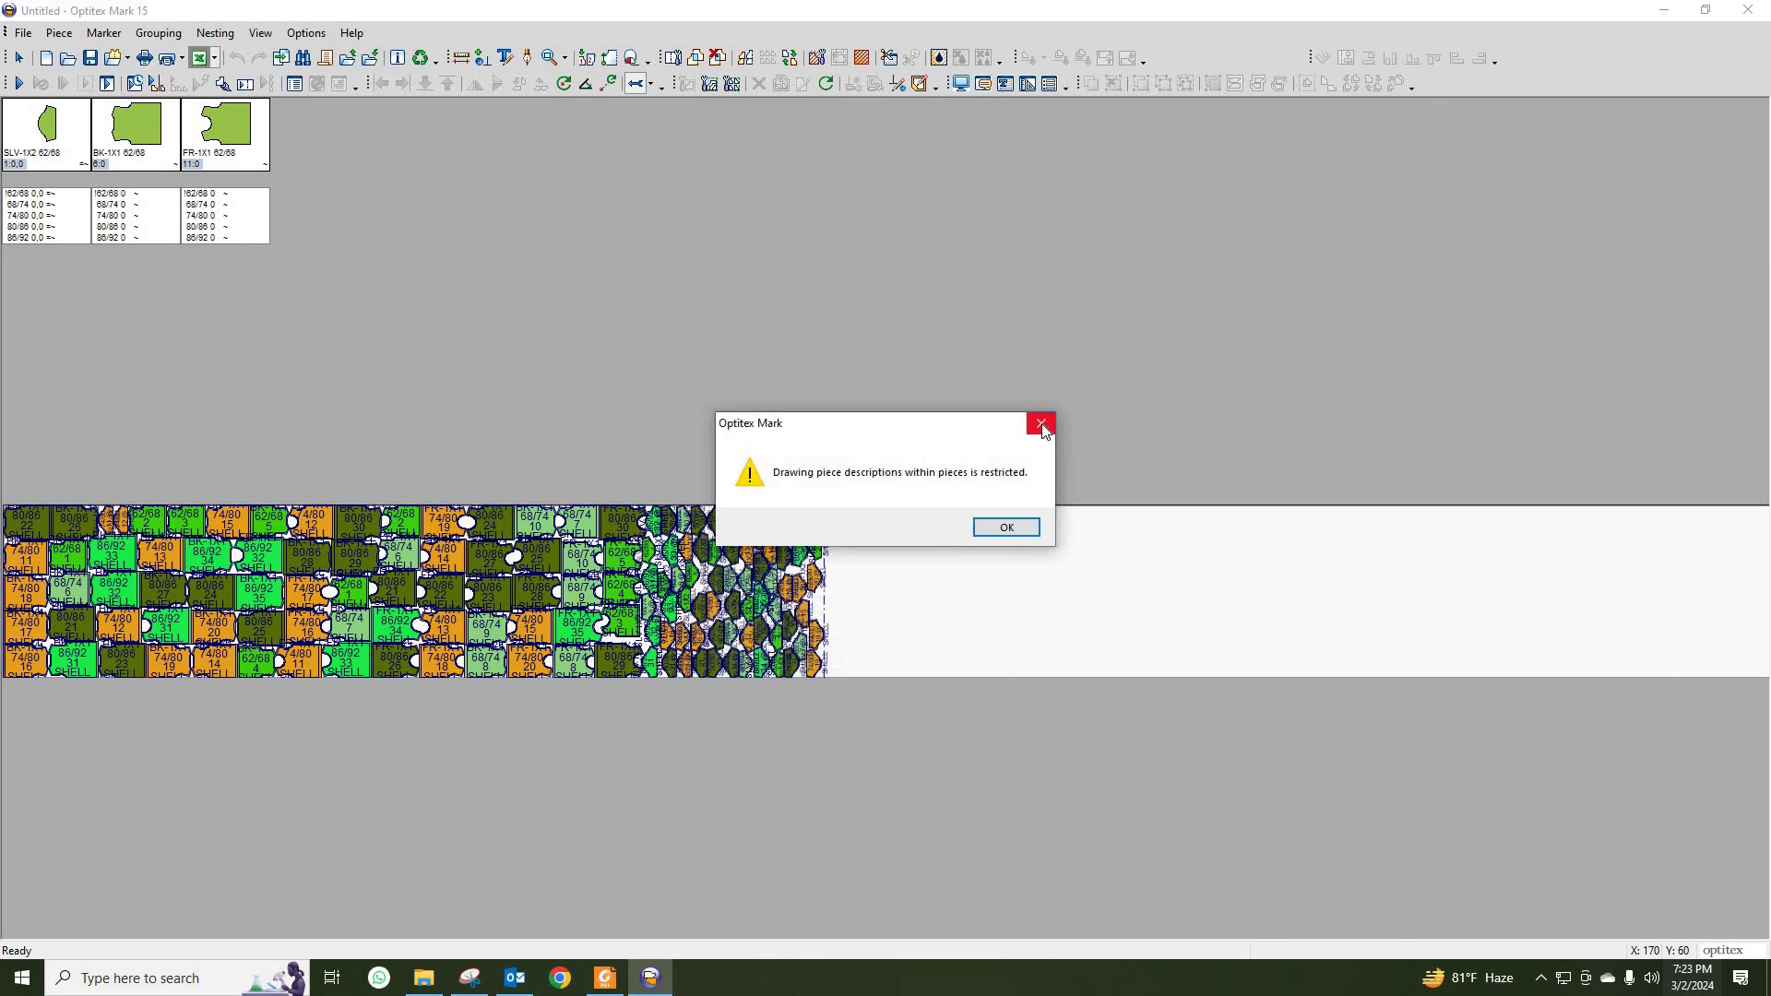
left_click(1041, 425)
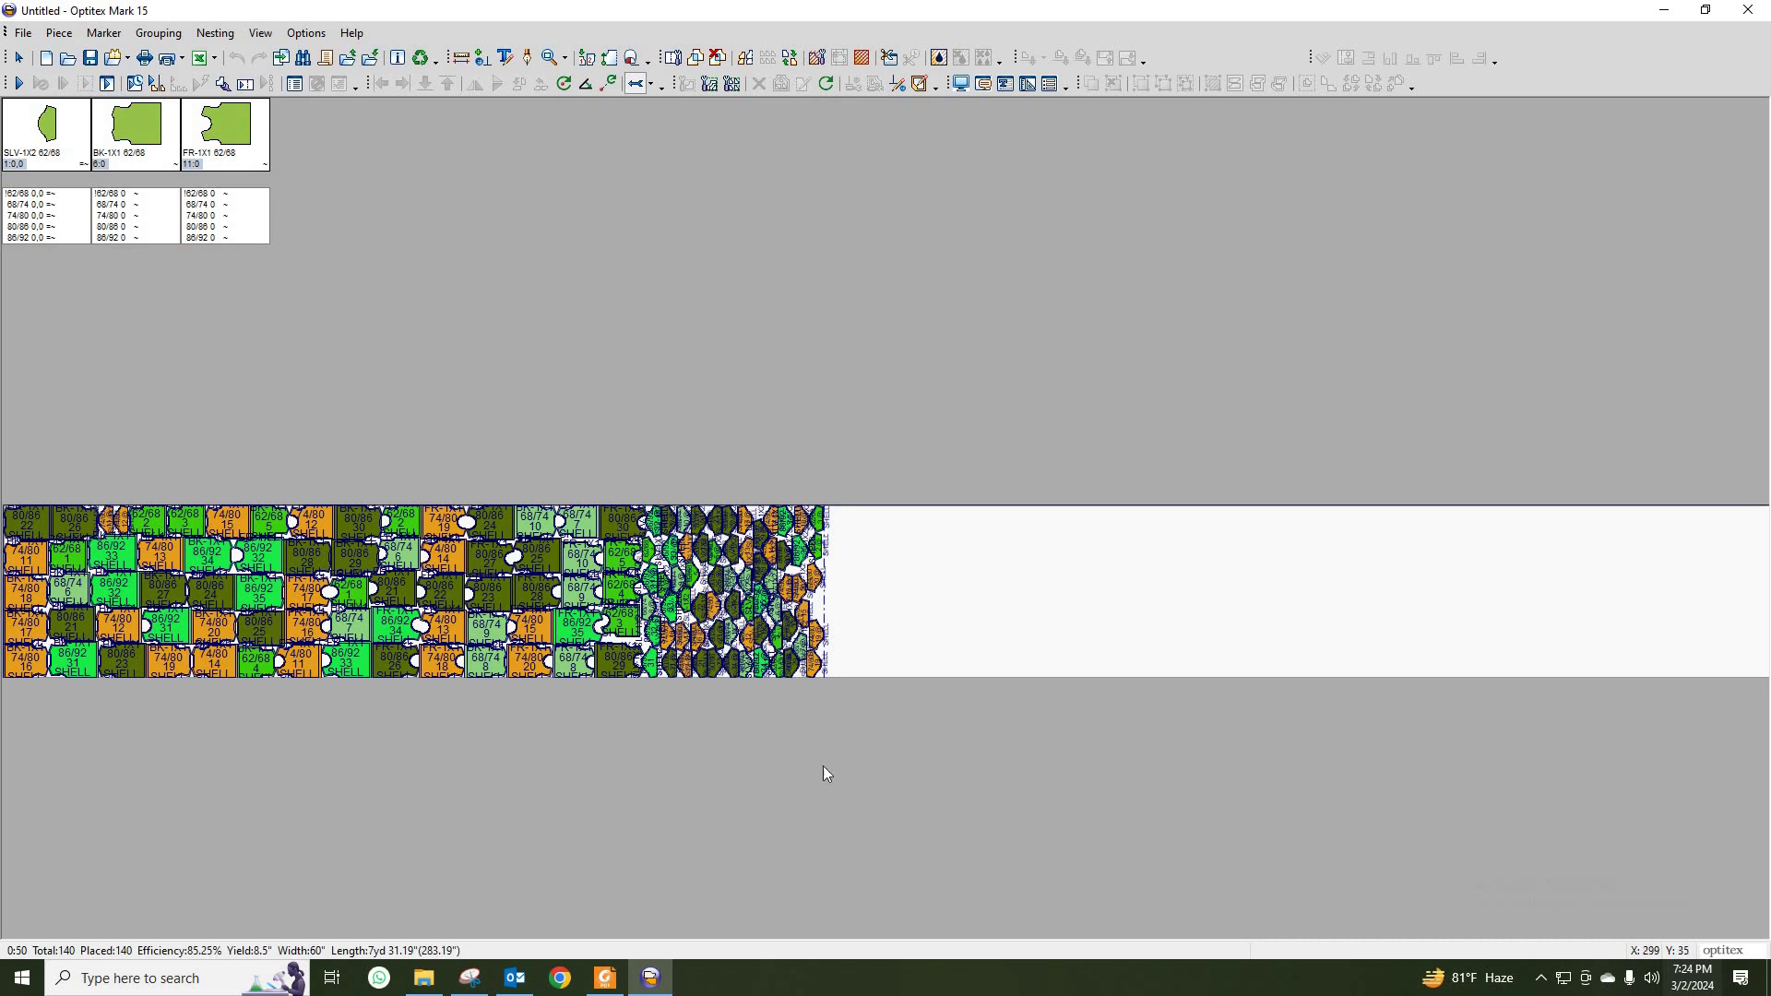
Step: Capture the nested marker and its efficiency status line with Snipping Tool, then minimize both windows
left_click(470, 977)
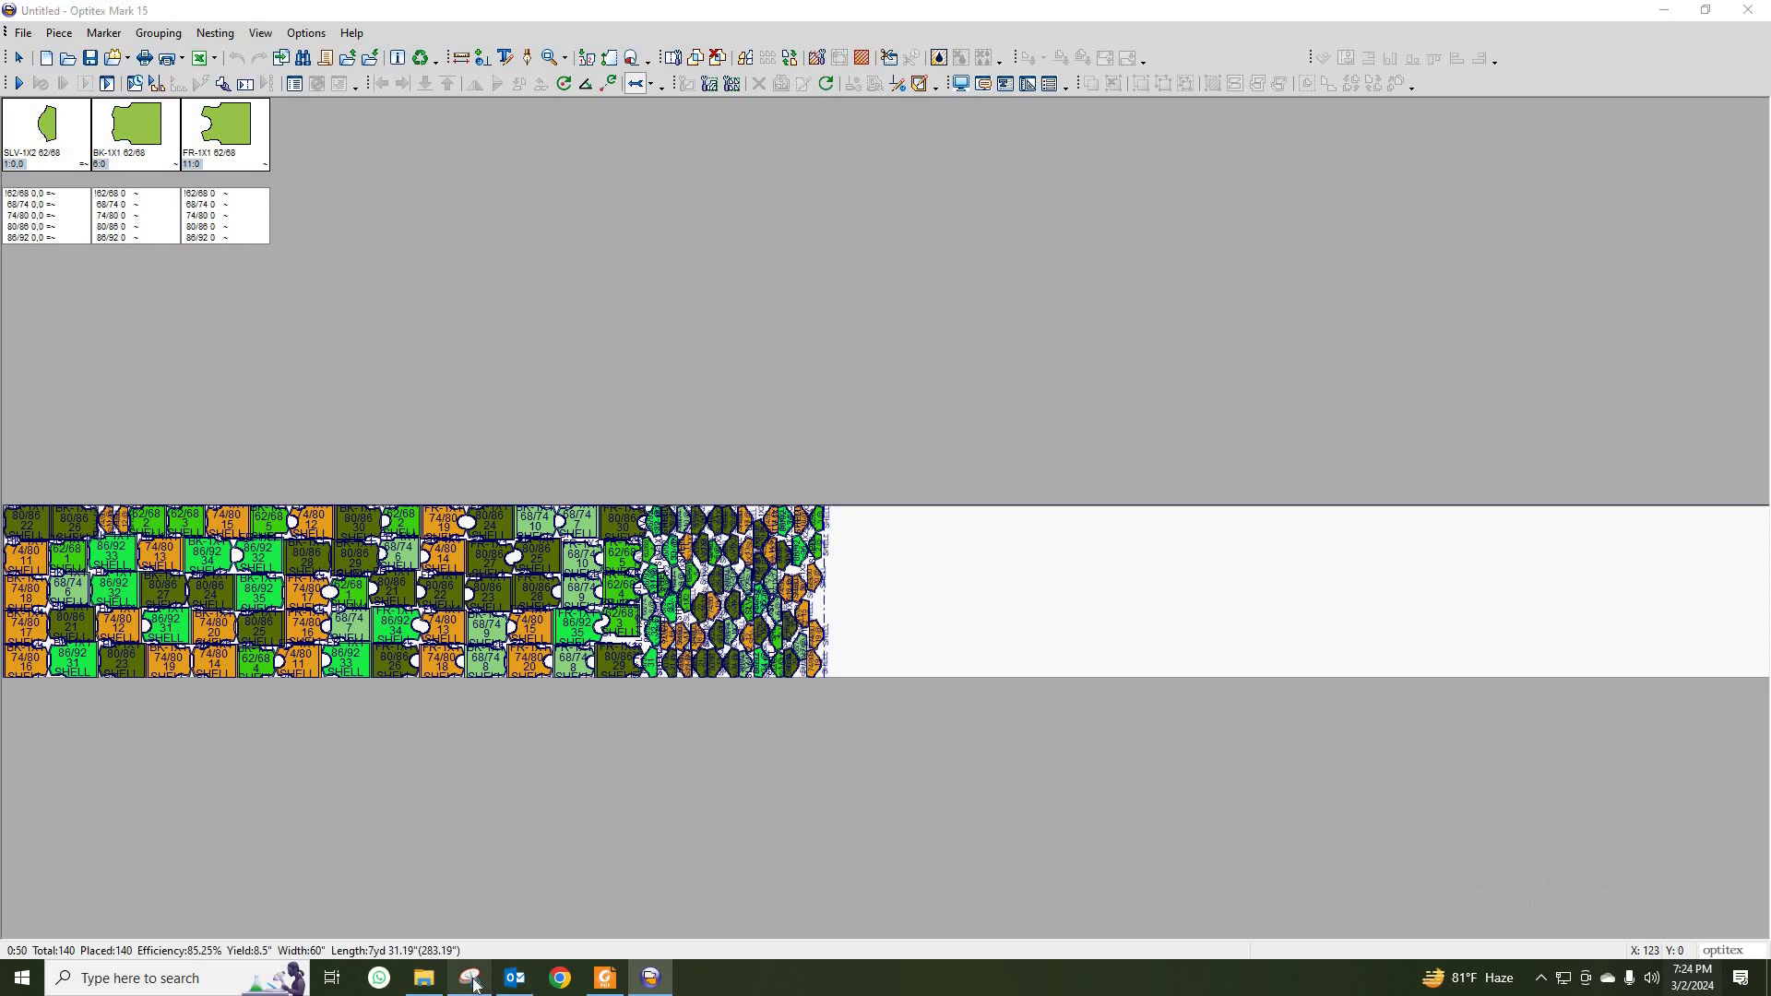
left_click(410, 190)
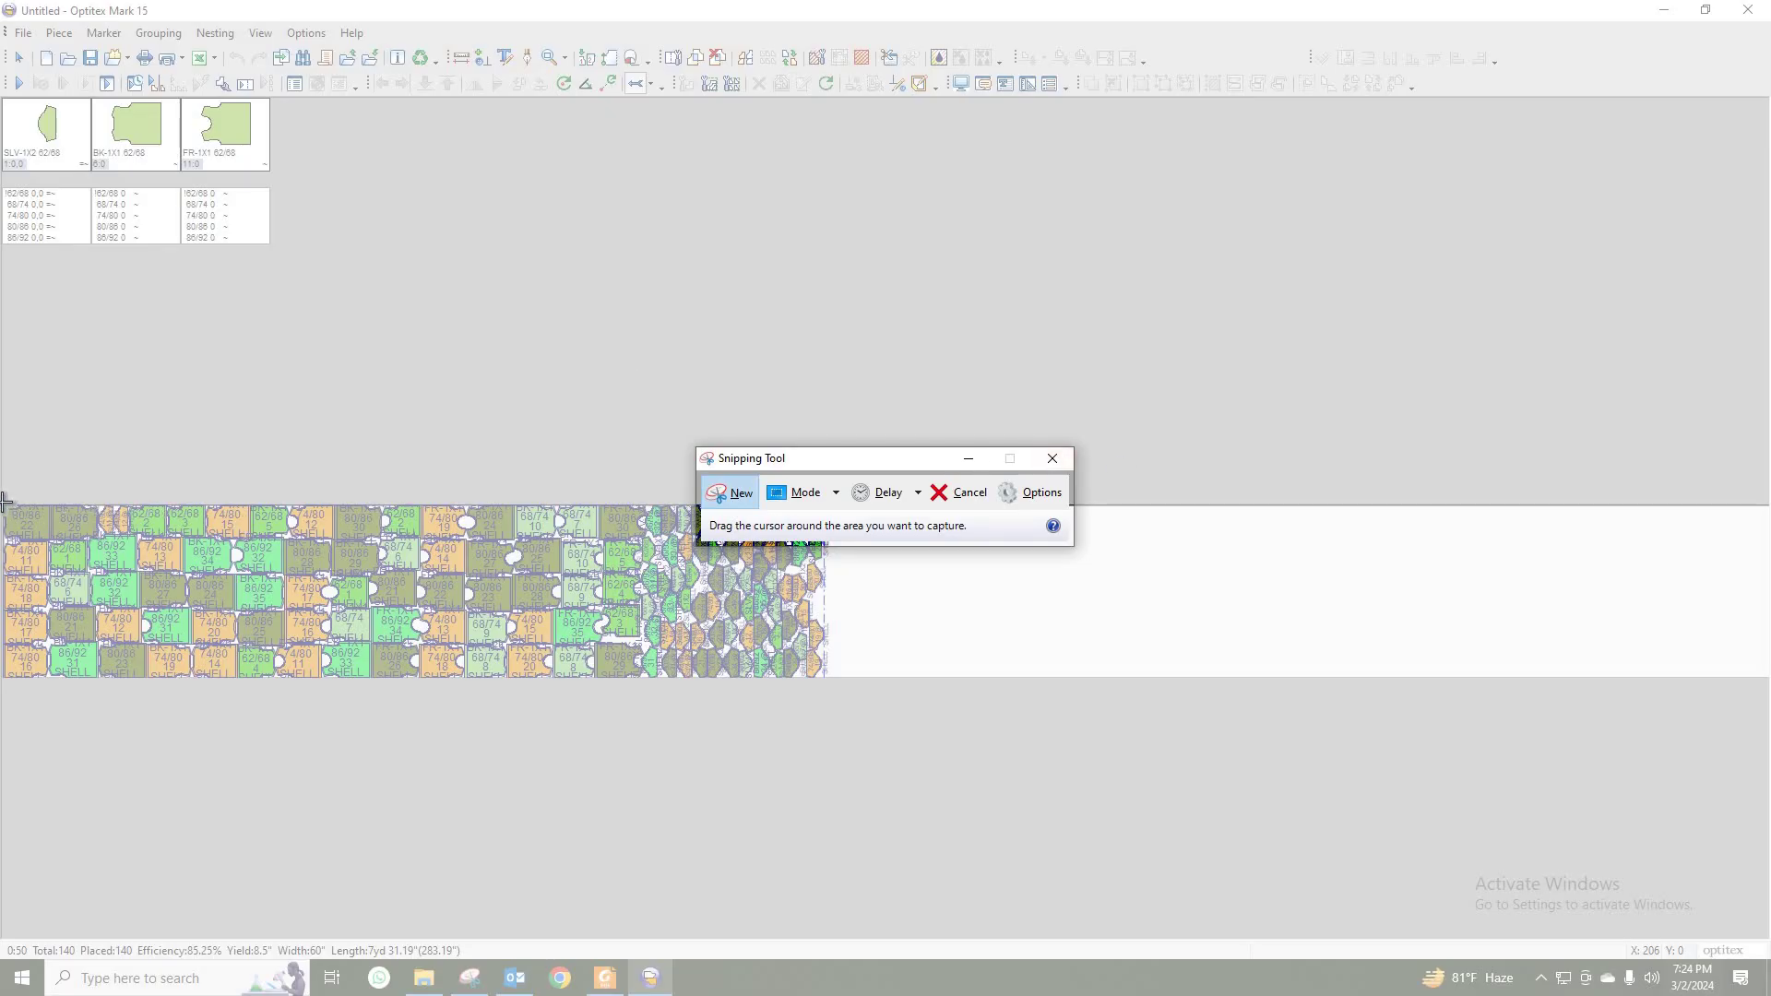
mouse_move(3, 502)
left_mouse_down()
mouse_move(845, 926)
mouse_move(839, 963)
left_mouse_up()
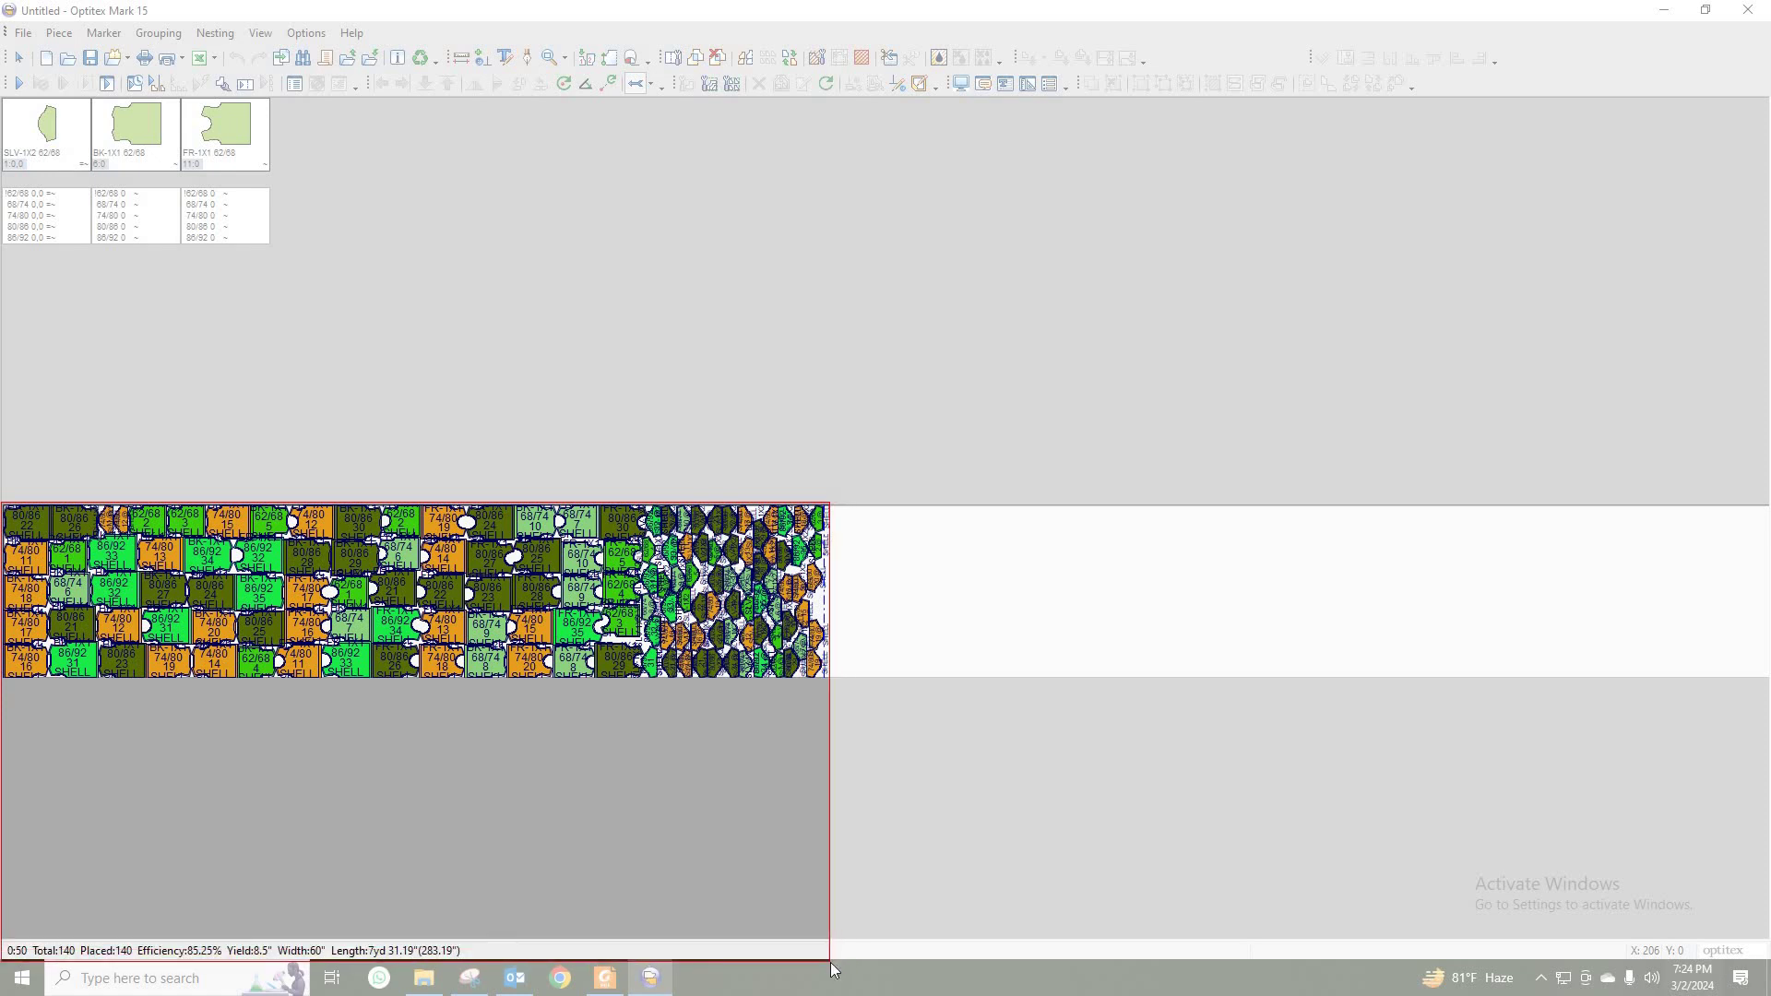
left_click_drag(839, 963, 838, 962)
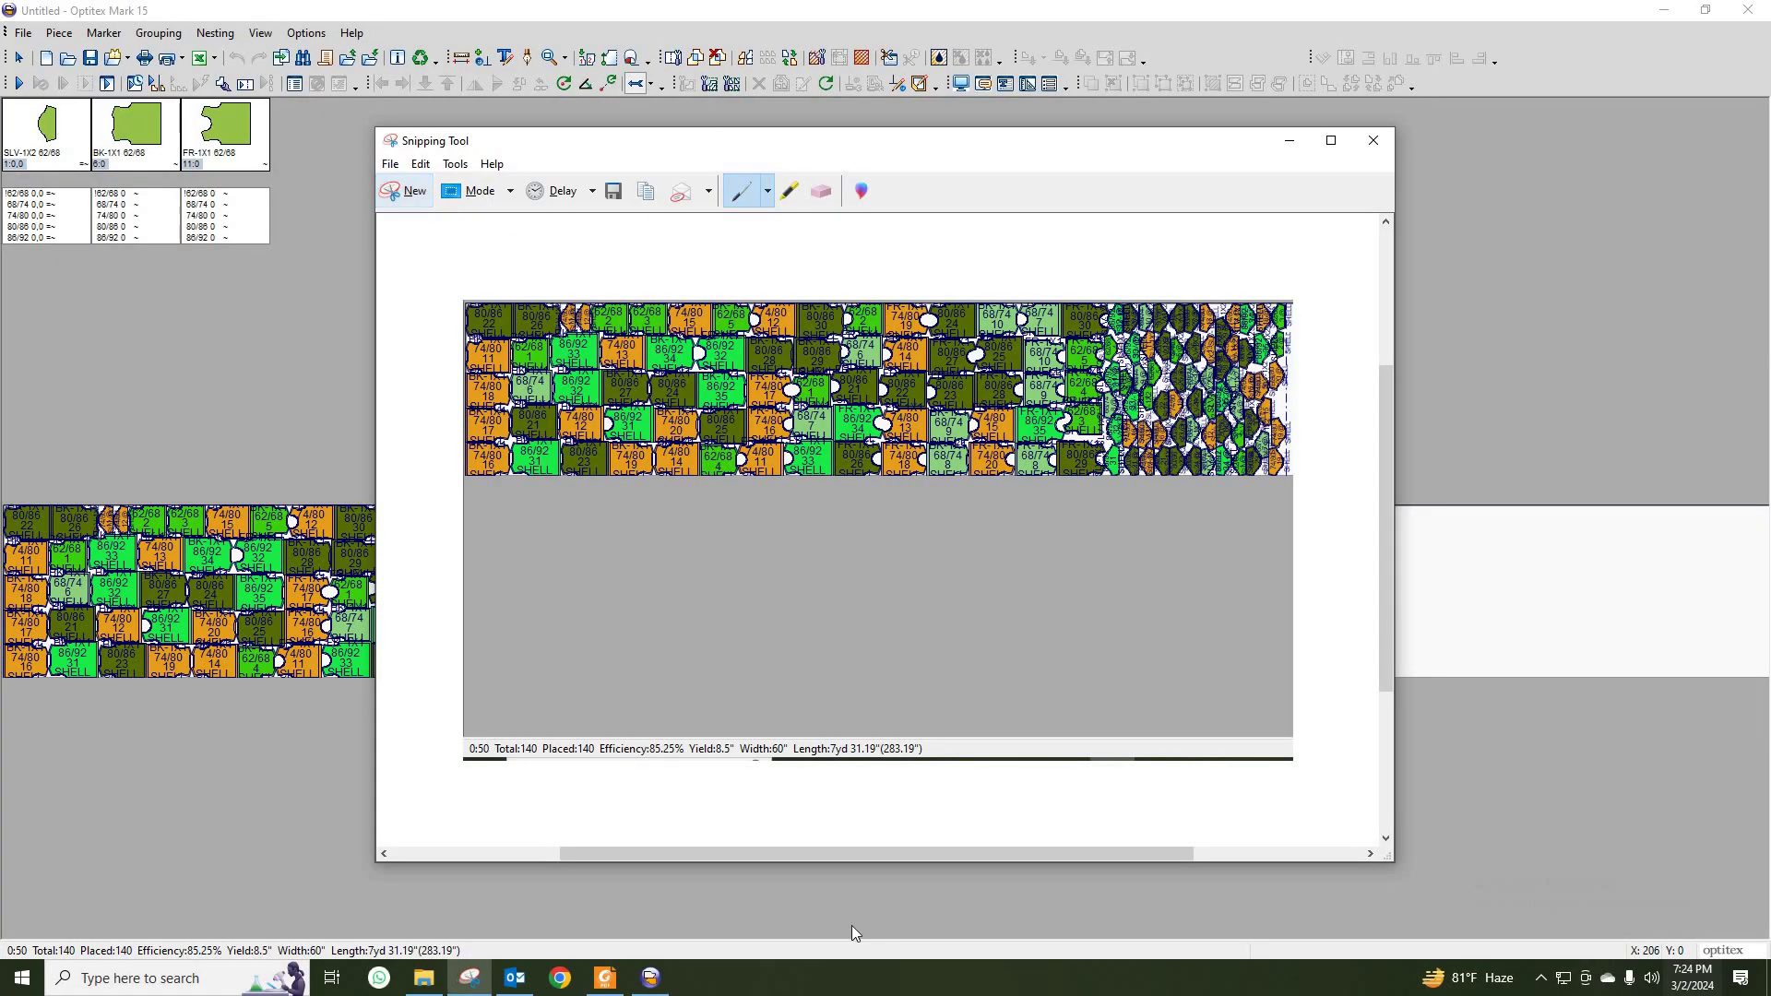
left_click(1663, 10)
left_click(1295, 145)
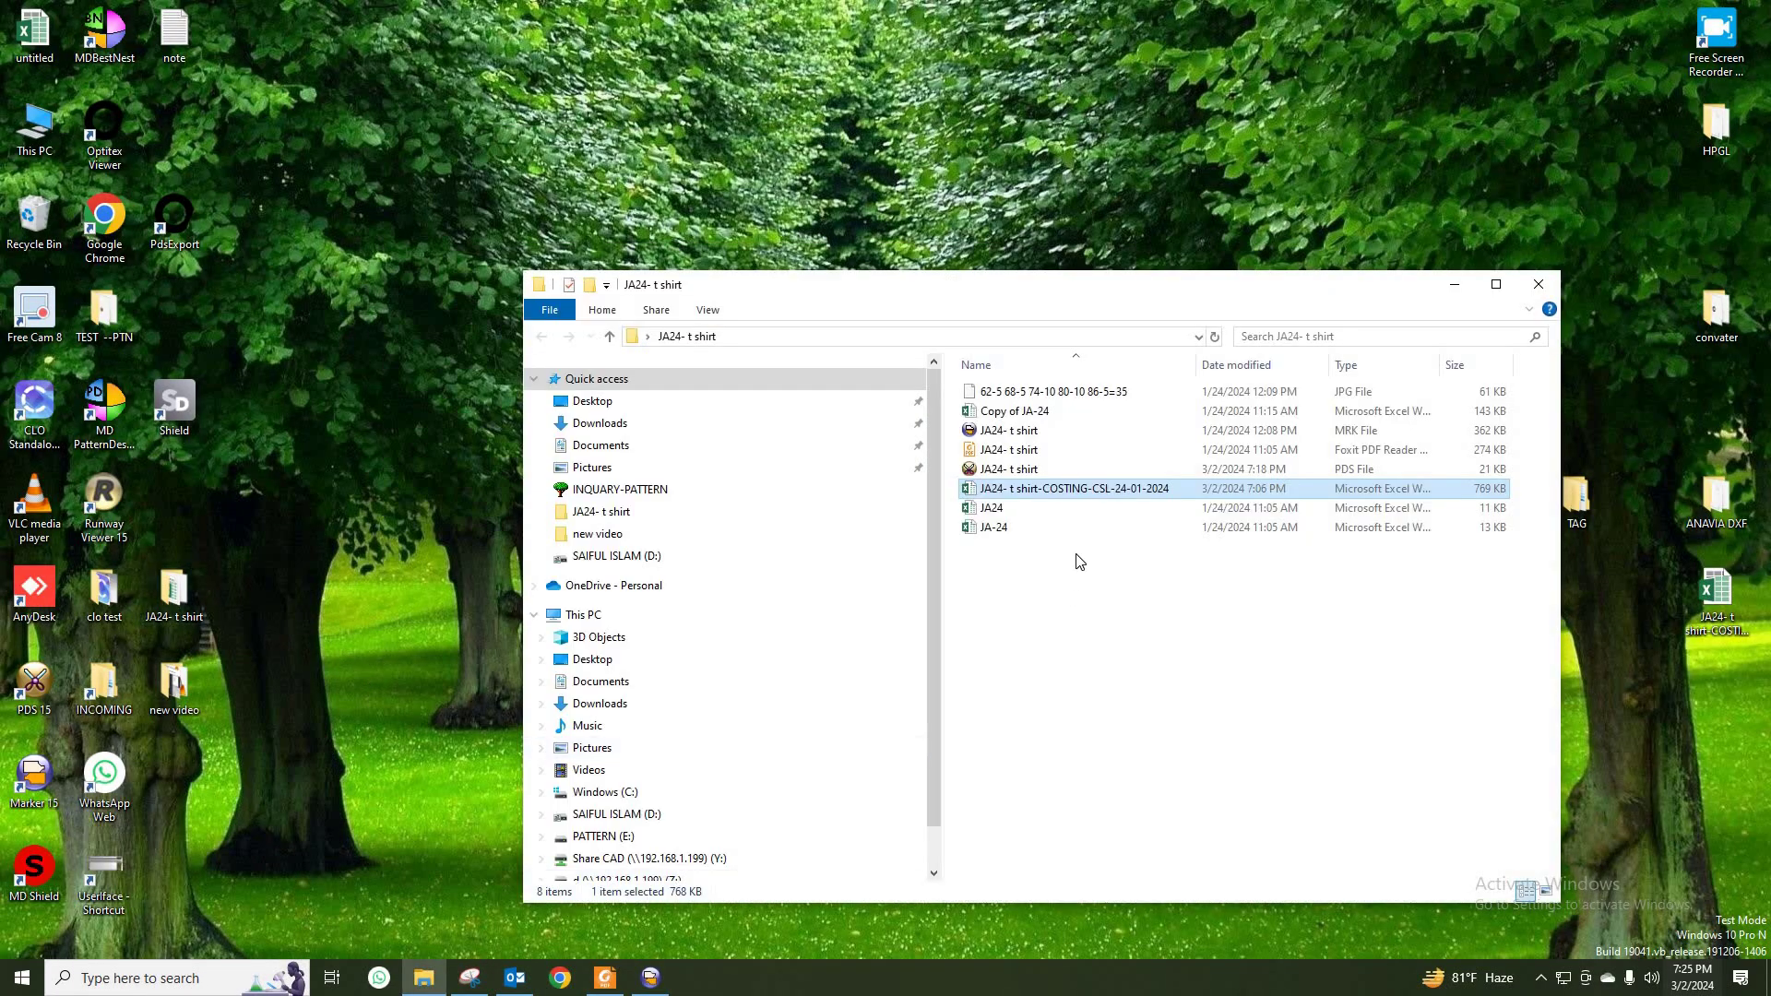
Step: Maximize the JA24- t shirt folder window after briefly checking the Optitex marker layout
left_click(1496, 286)
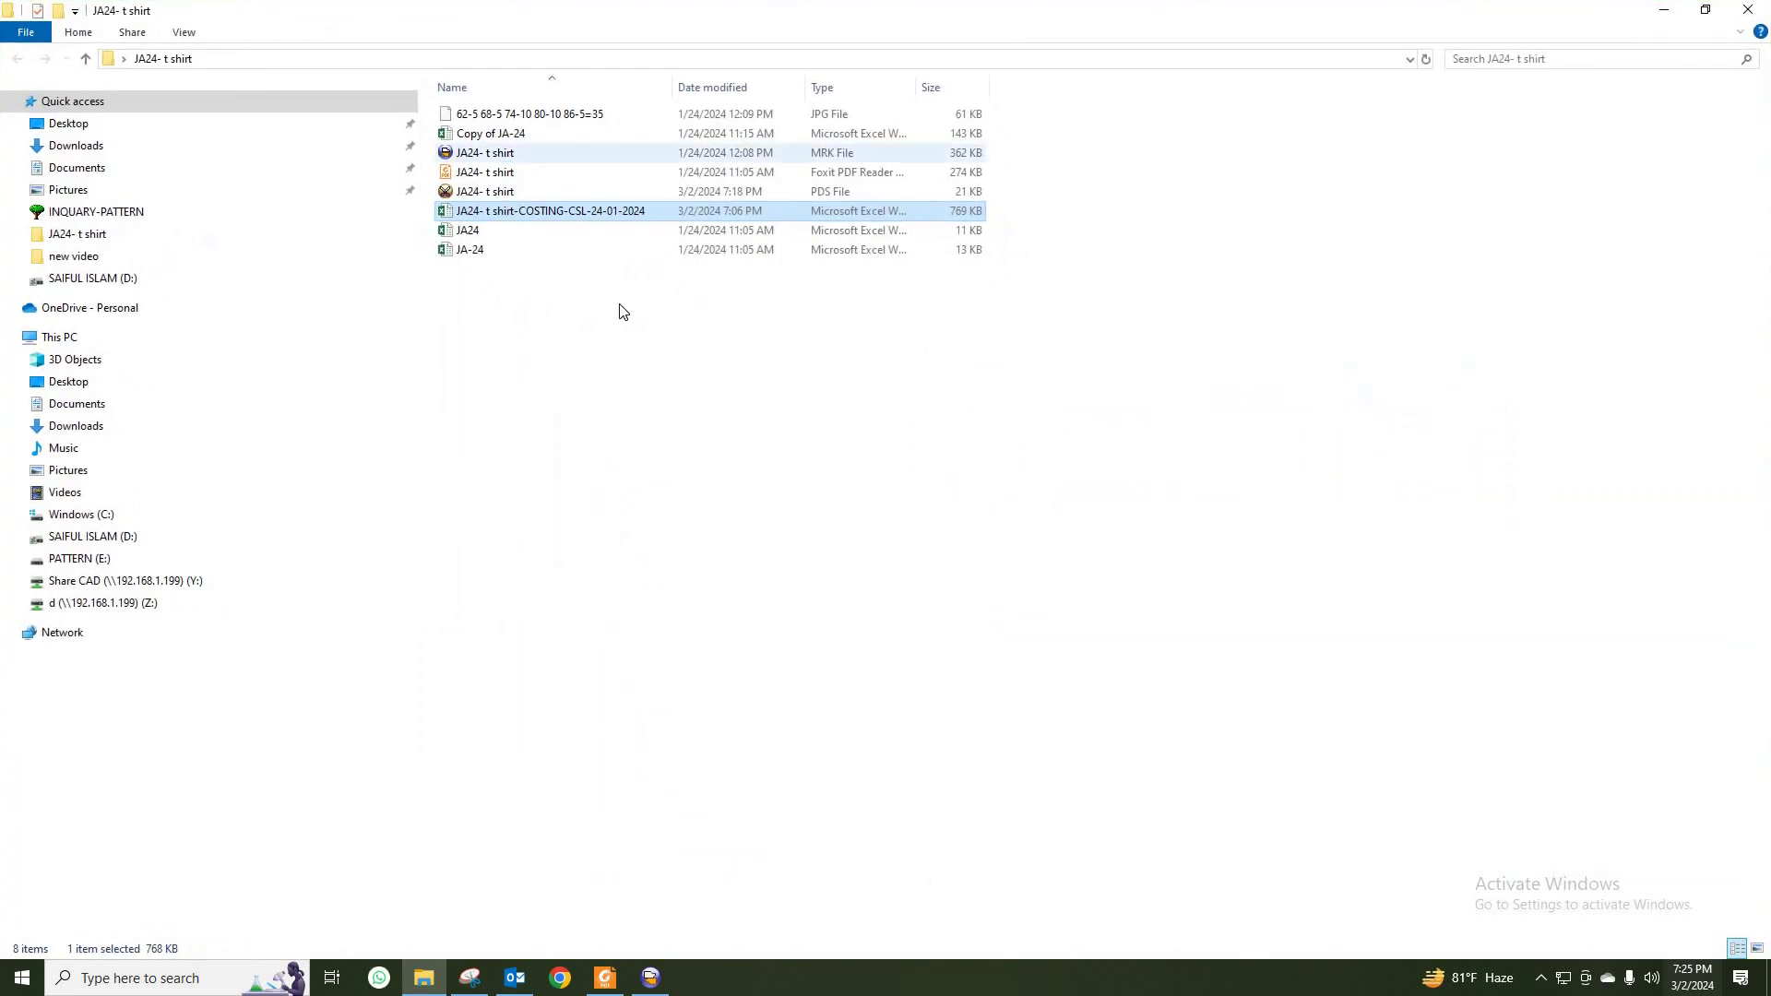
left_click(650, 978)
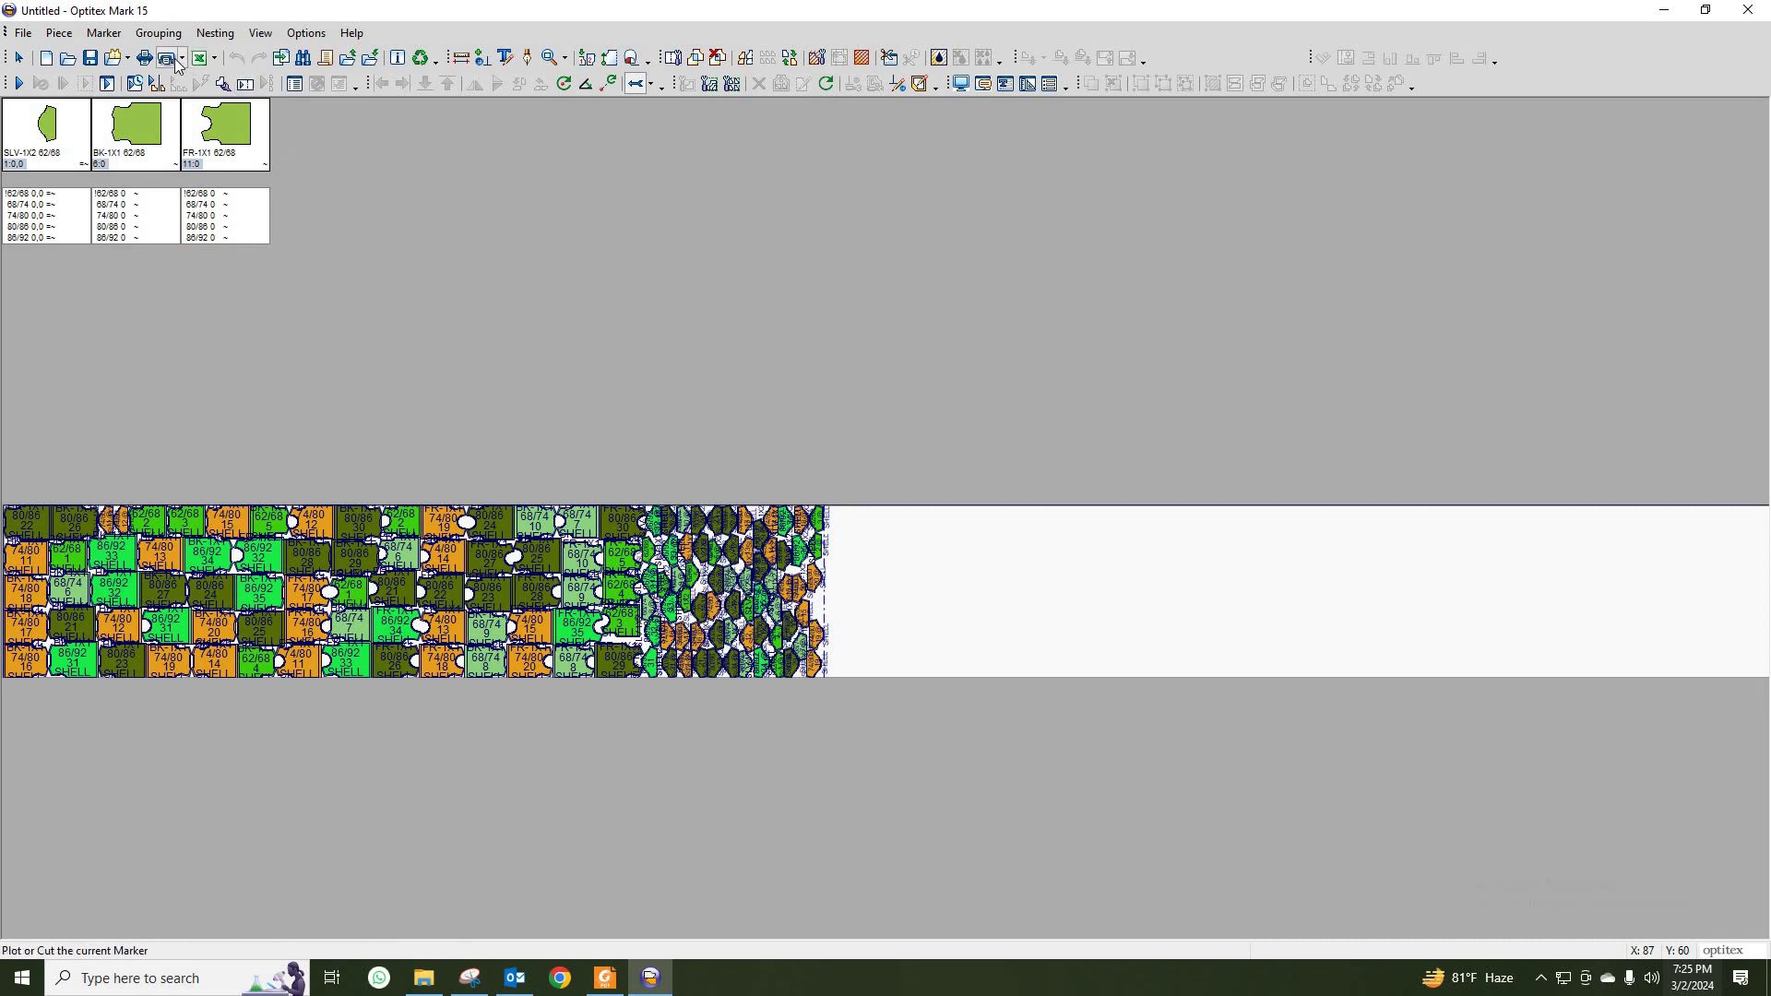
left_click(1661, 12)
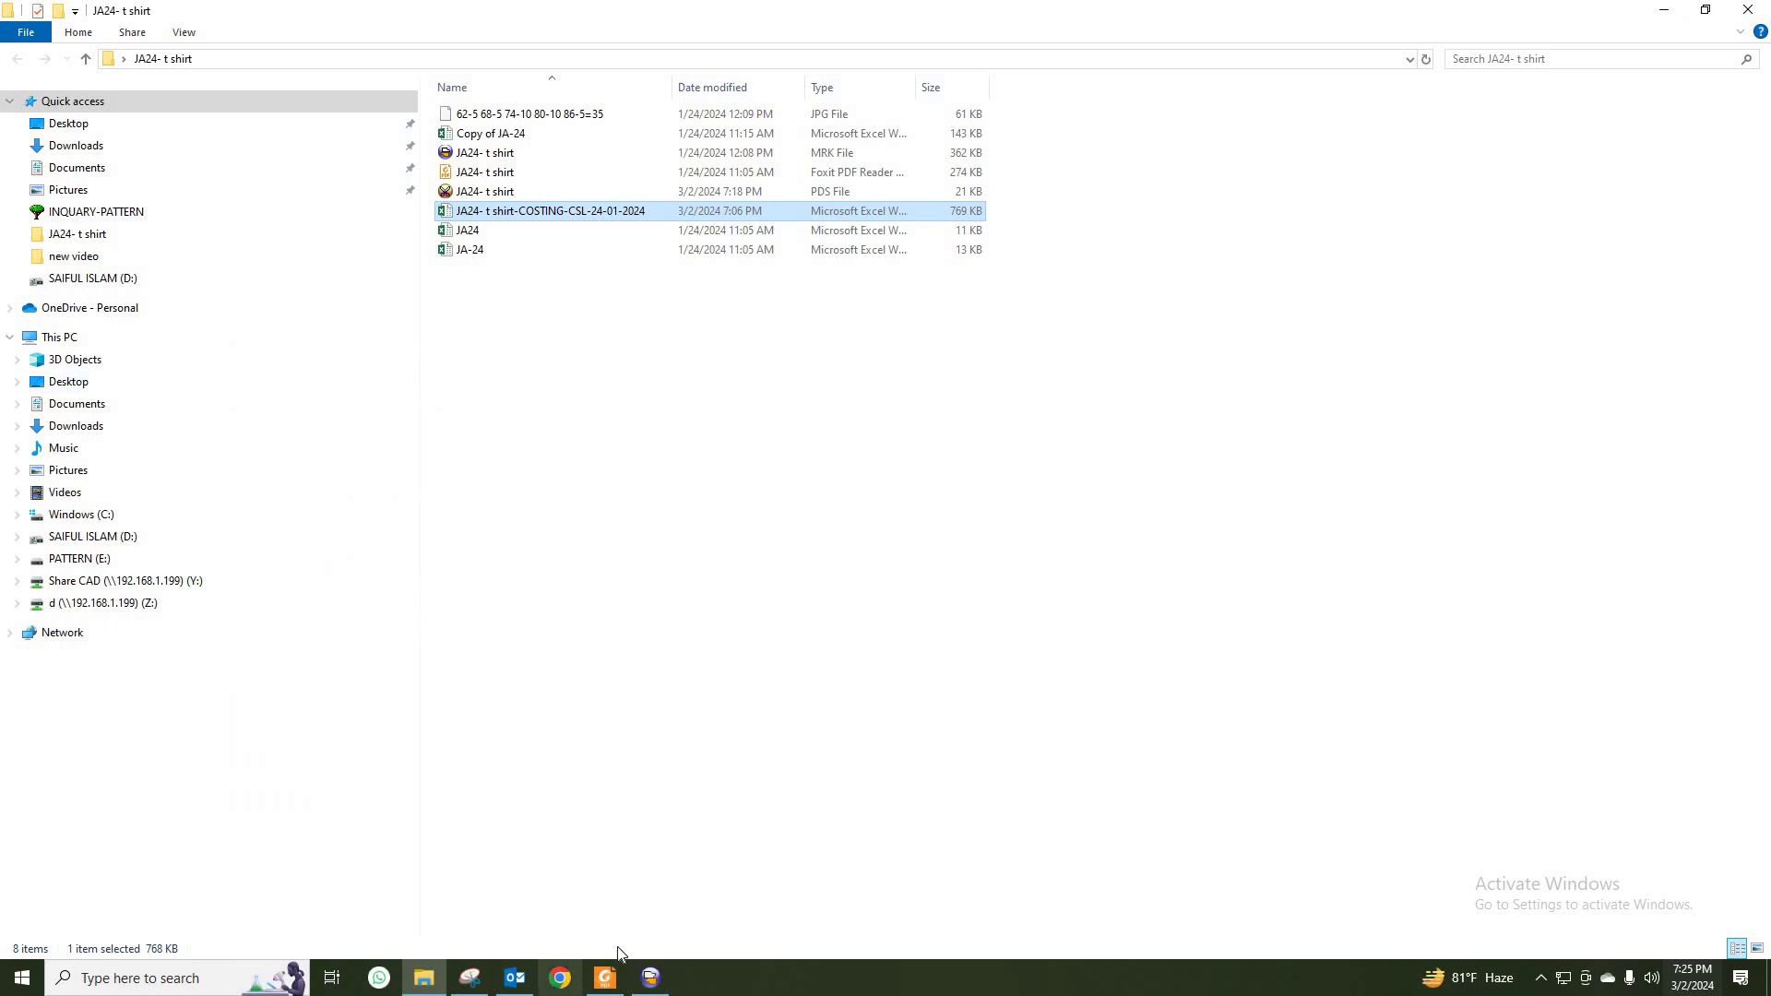
Step: Open the JA24- t shirt-COSTING-CSL-24-01-2024 workbook in a maximized window
double_click(623, 219)
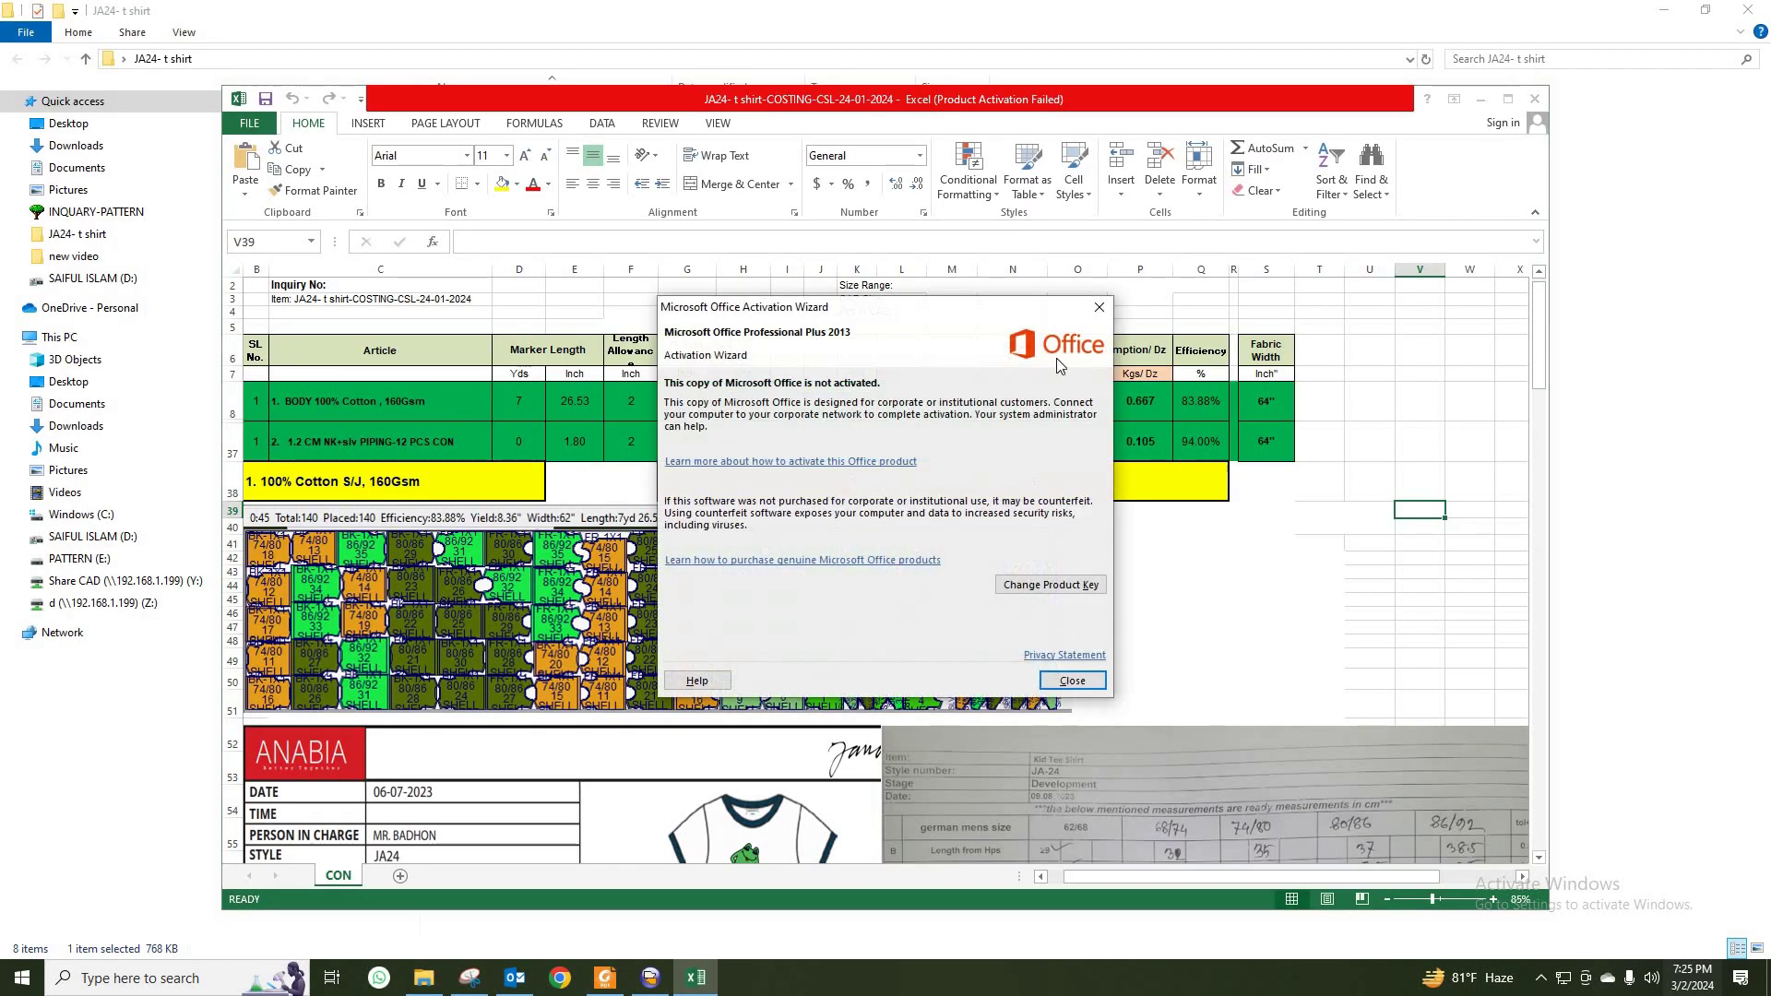
left_click(1101, 308)
left_click(1508, 98)
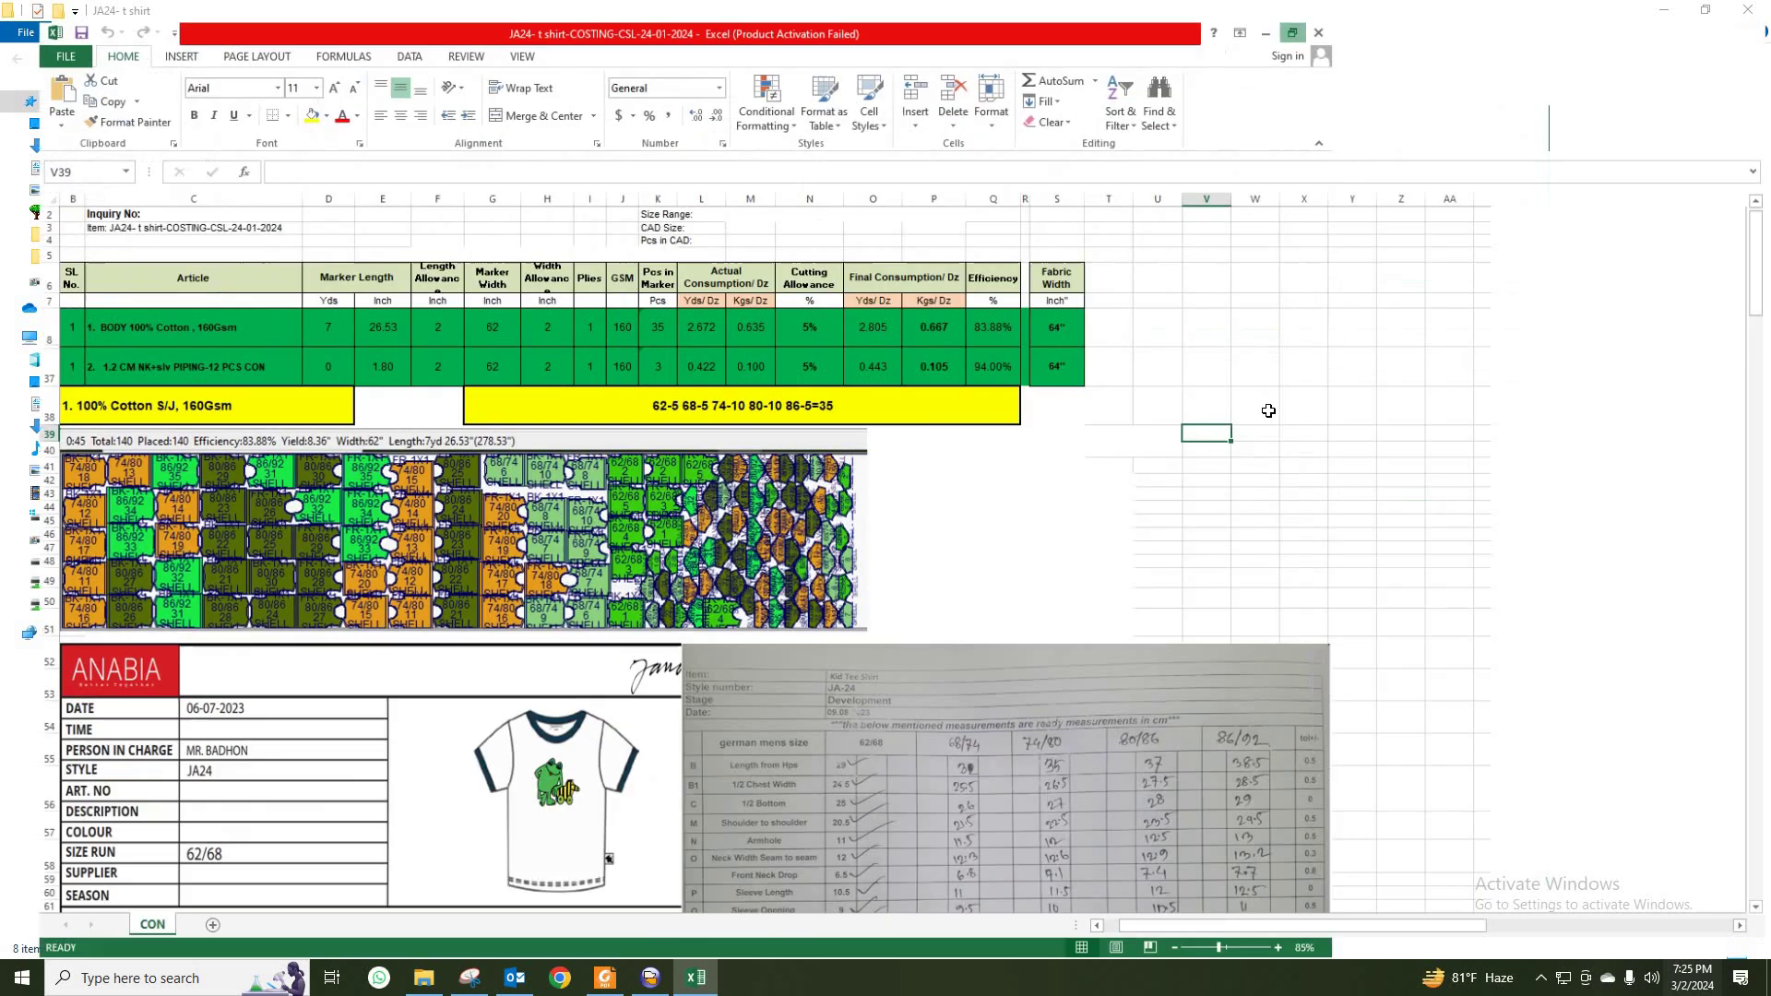
Step: Replace the old 83.88% marker picture with the new 85.25% capture and enlarge it
left_click(685, 478)
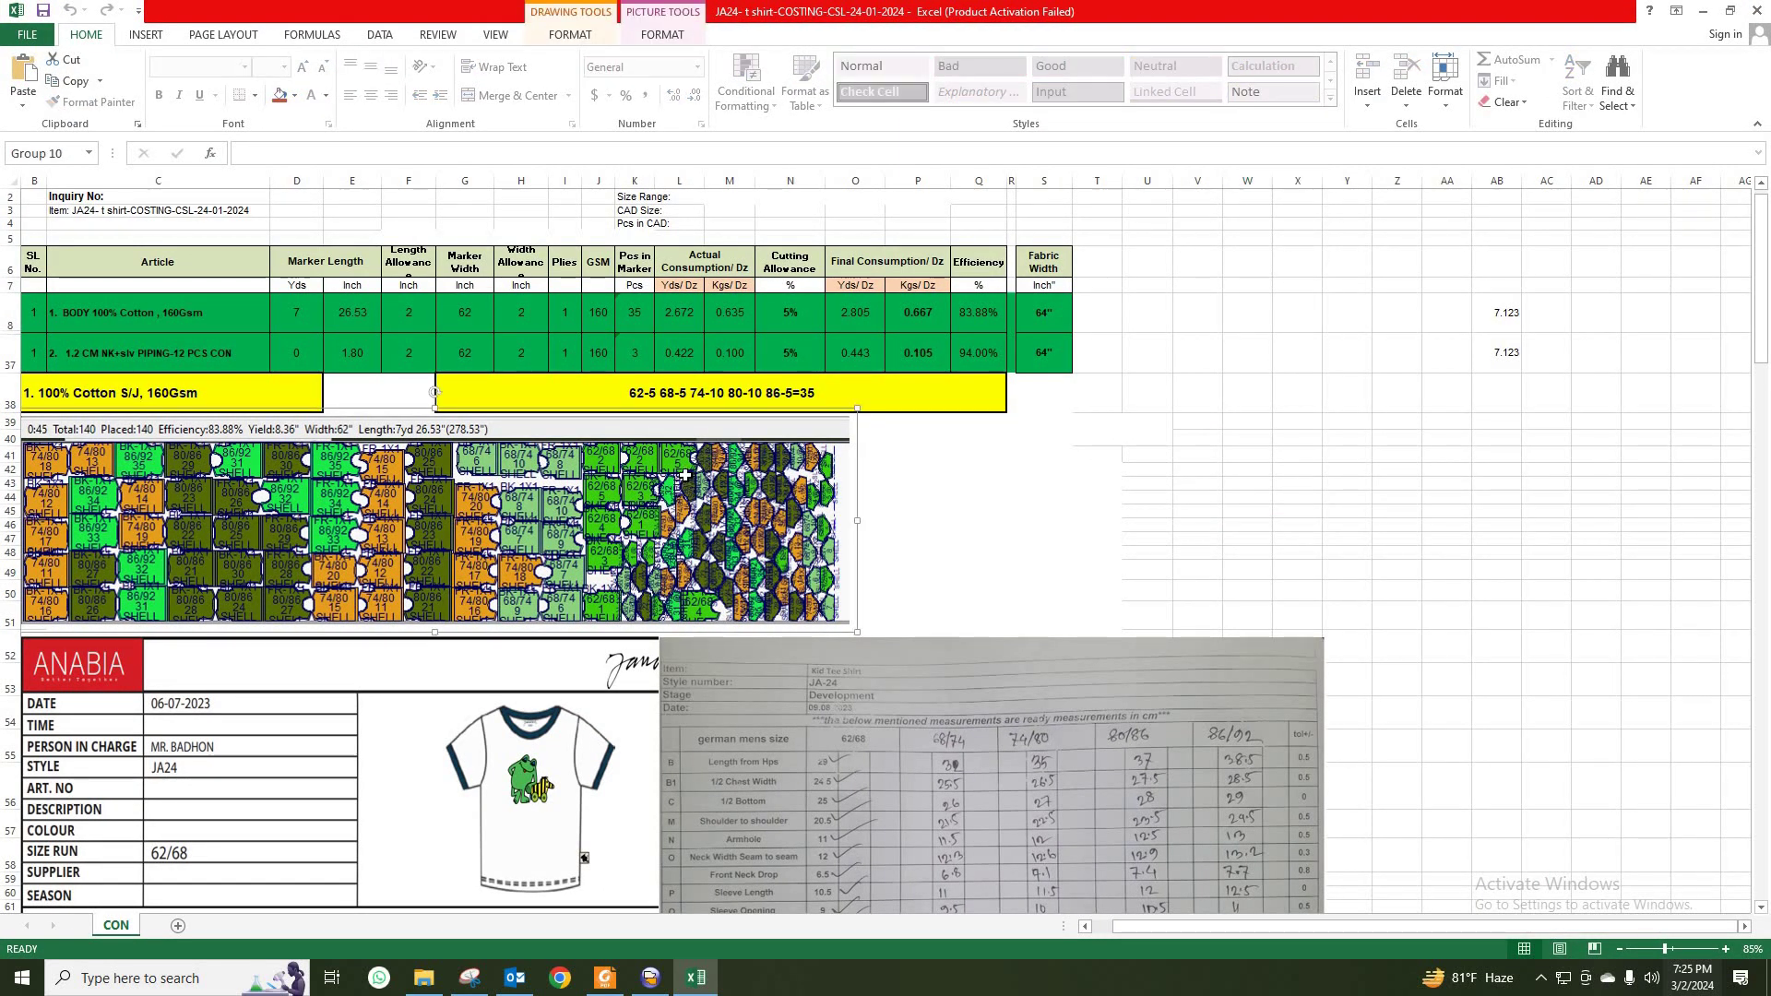
key("Delete")
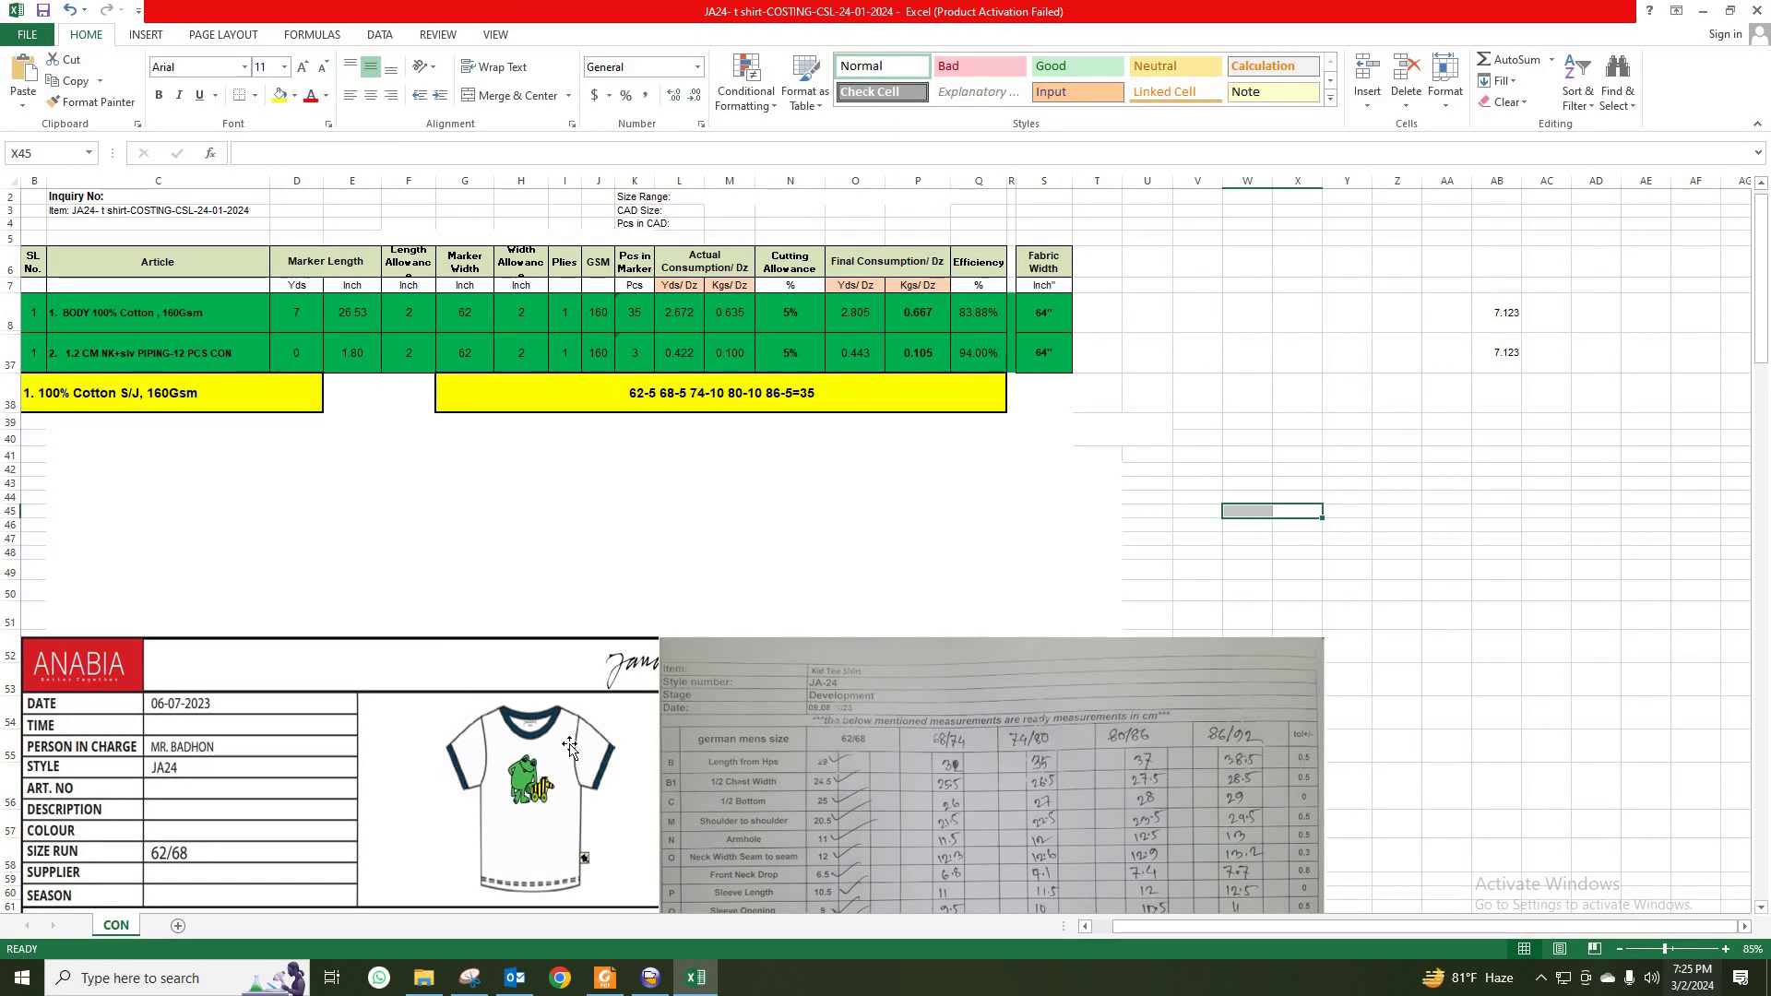
right_click(437, 496)
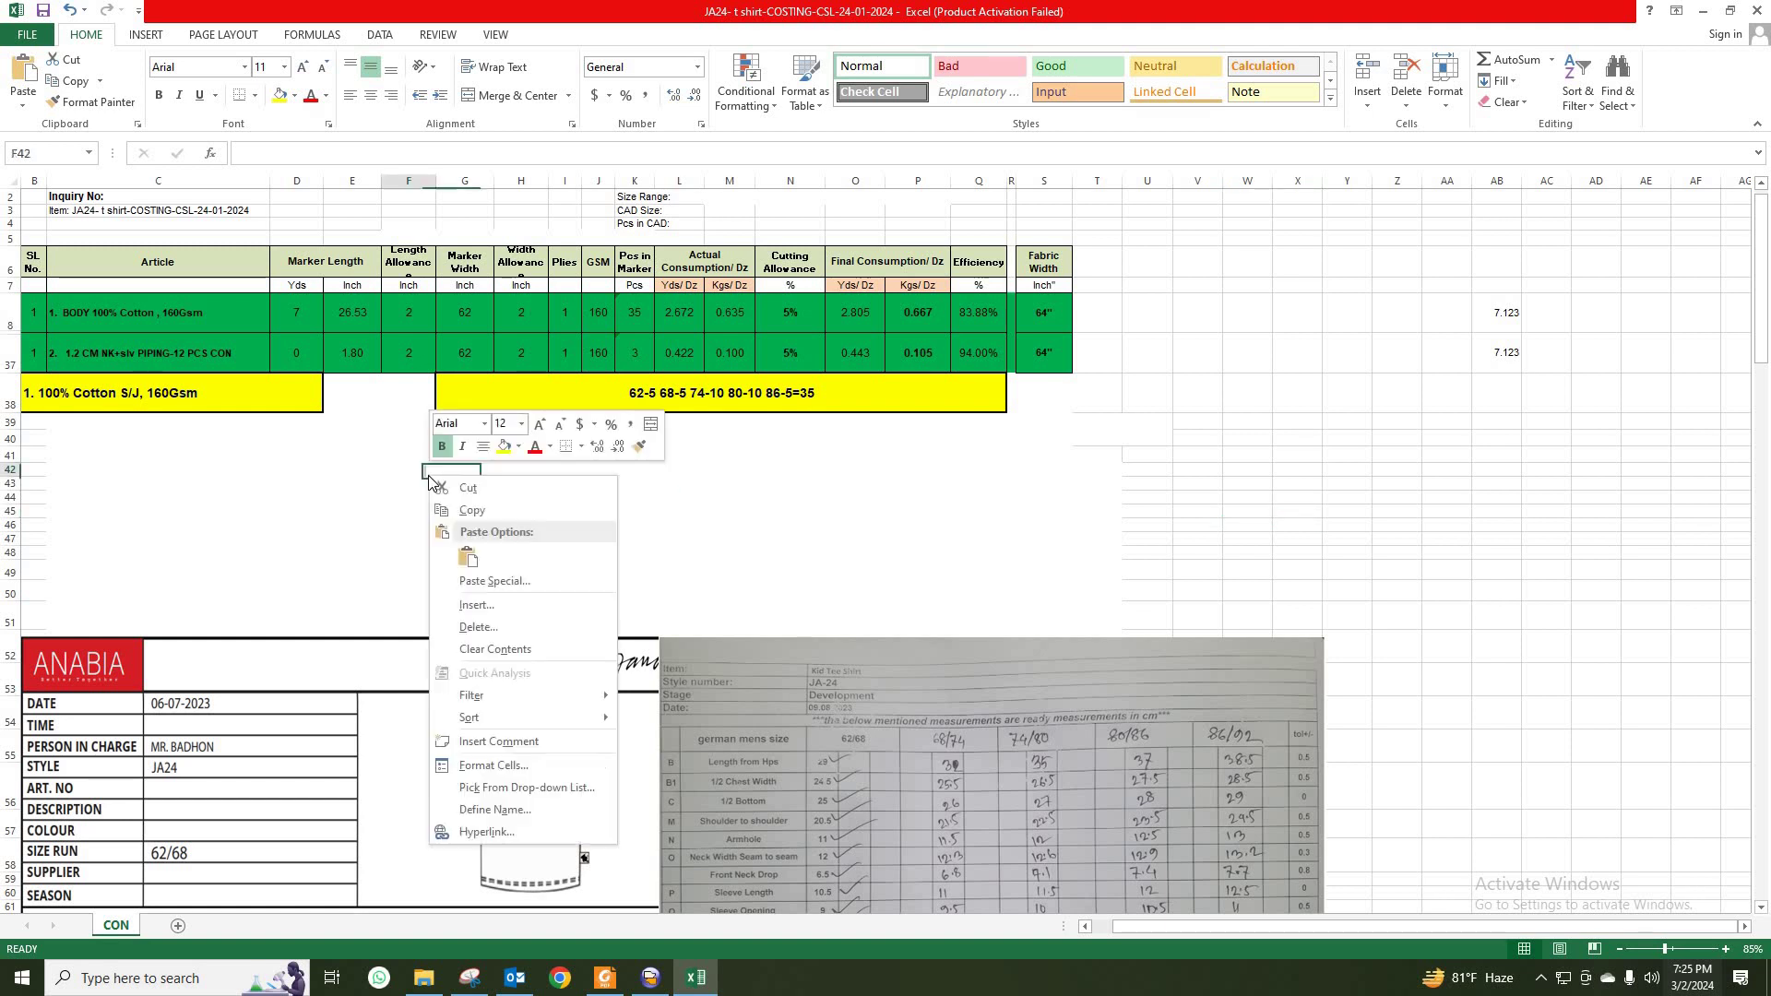
left_click(466, 559)
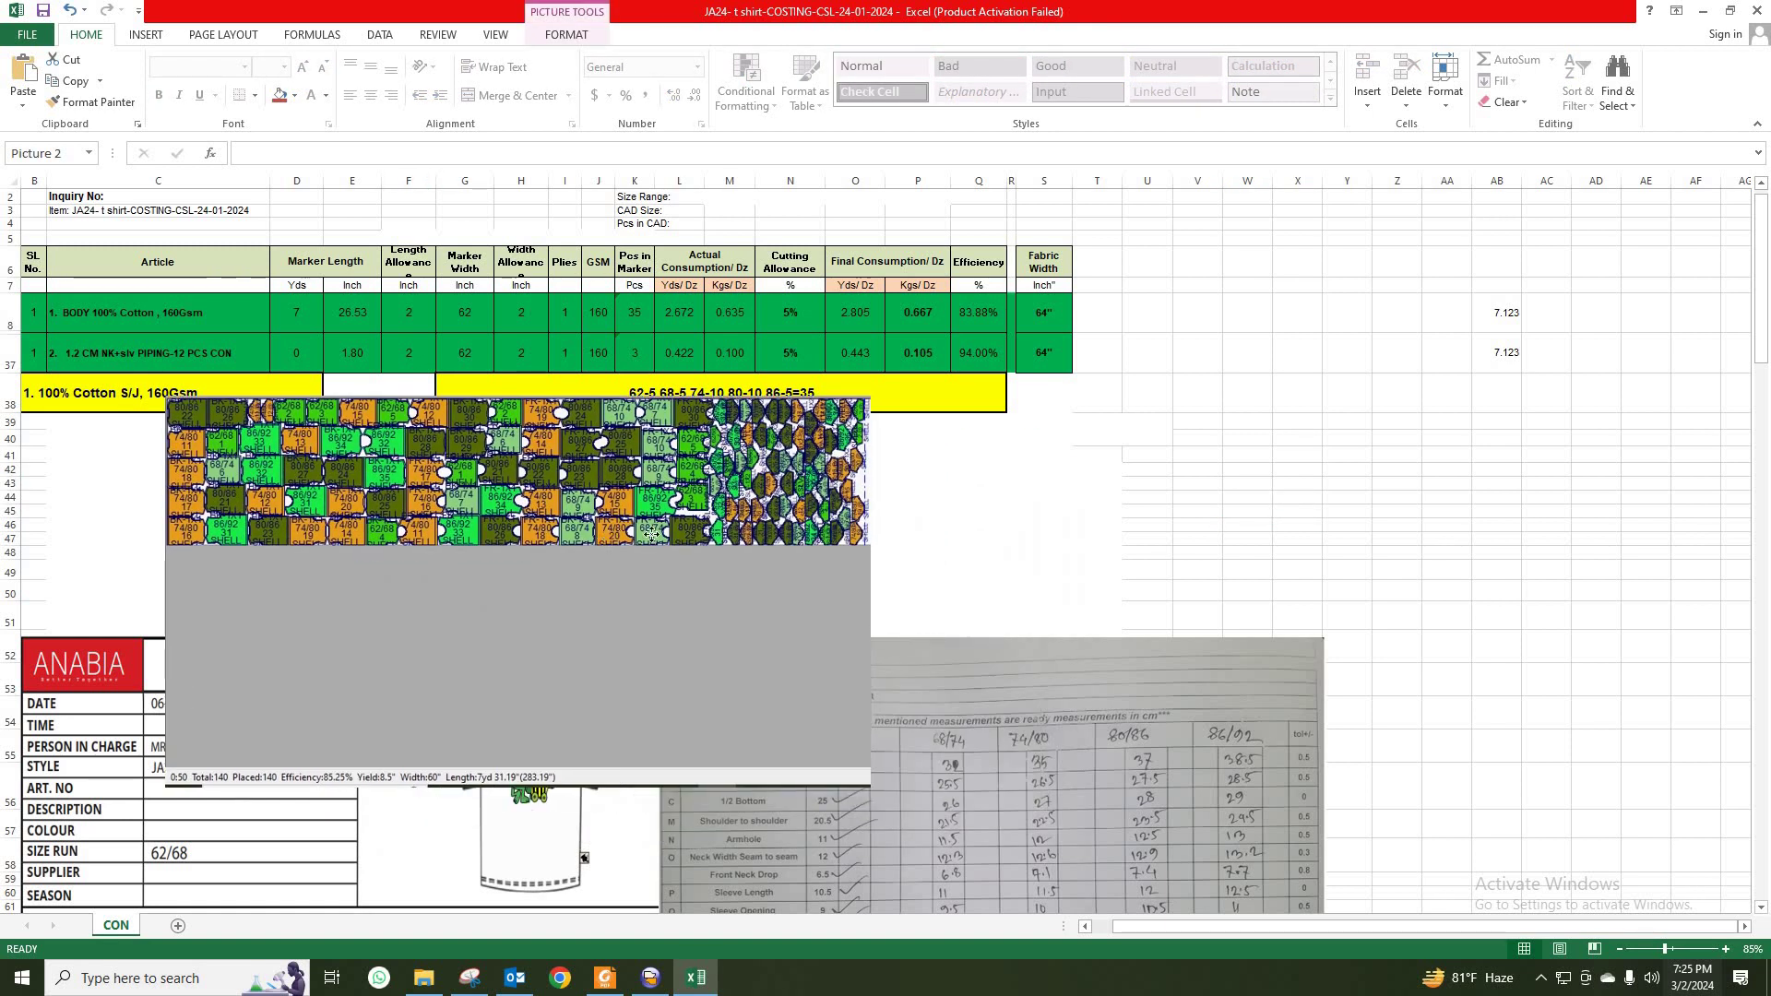
left_click_drag(703, 555, 598, 481)
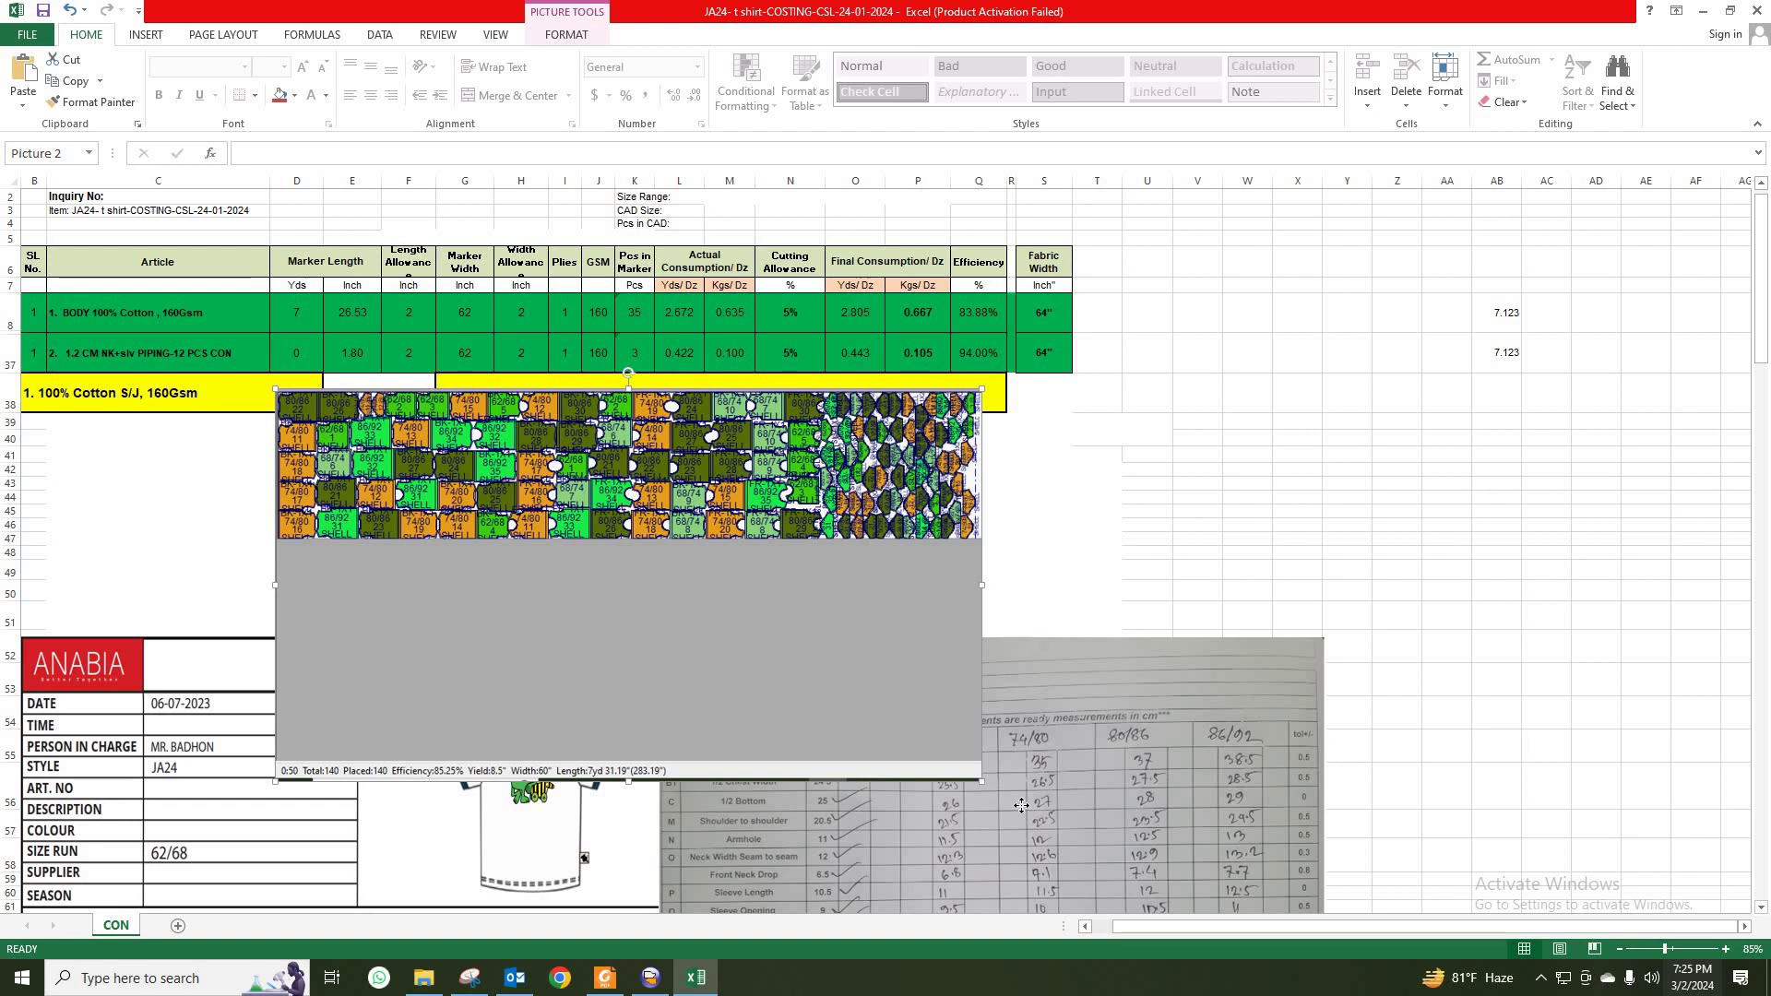
key("ctrl+z")
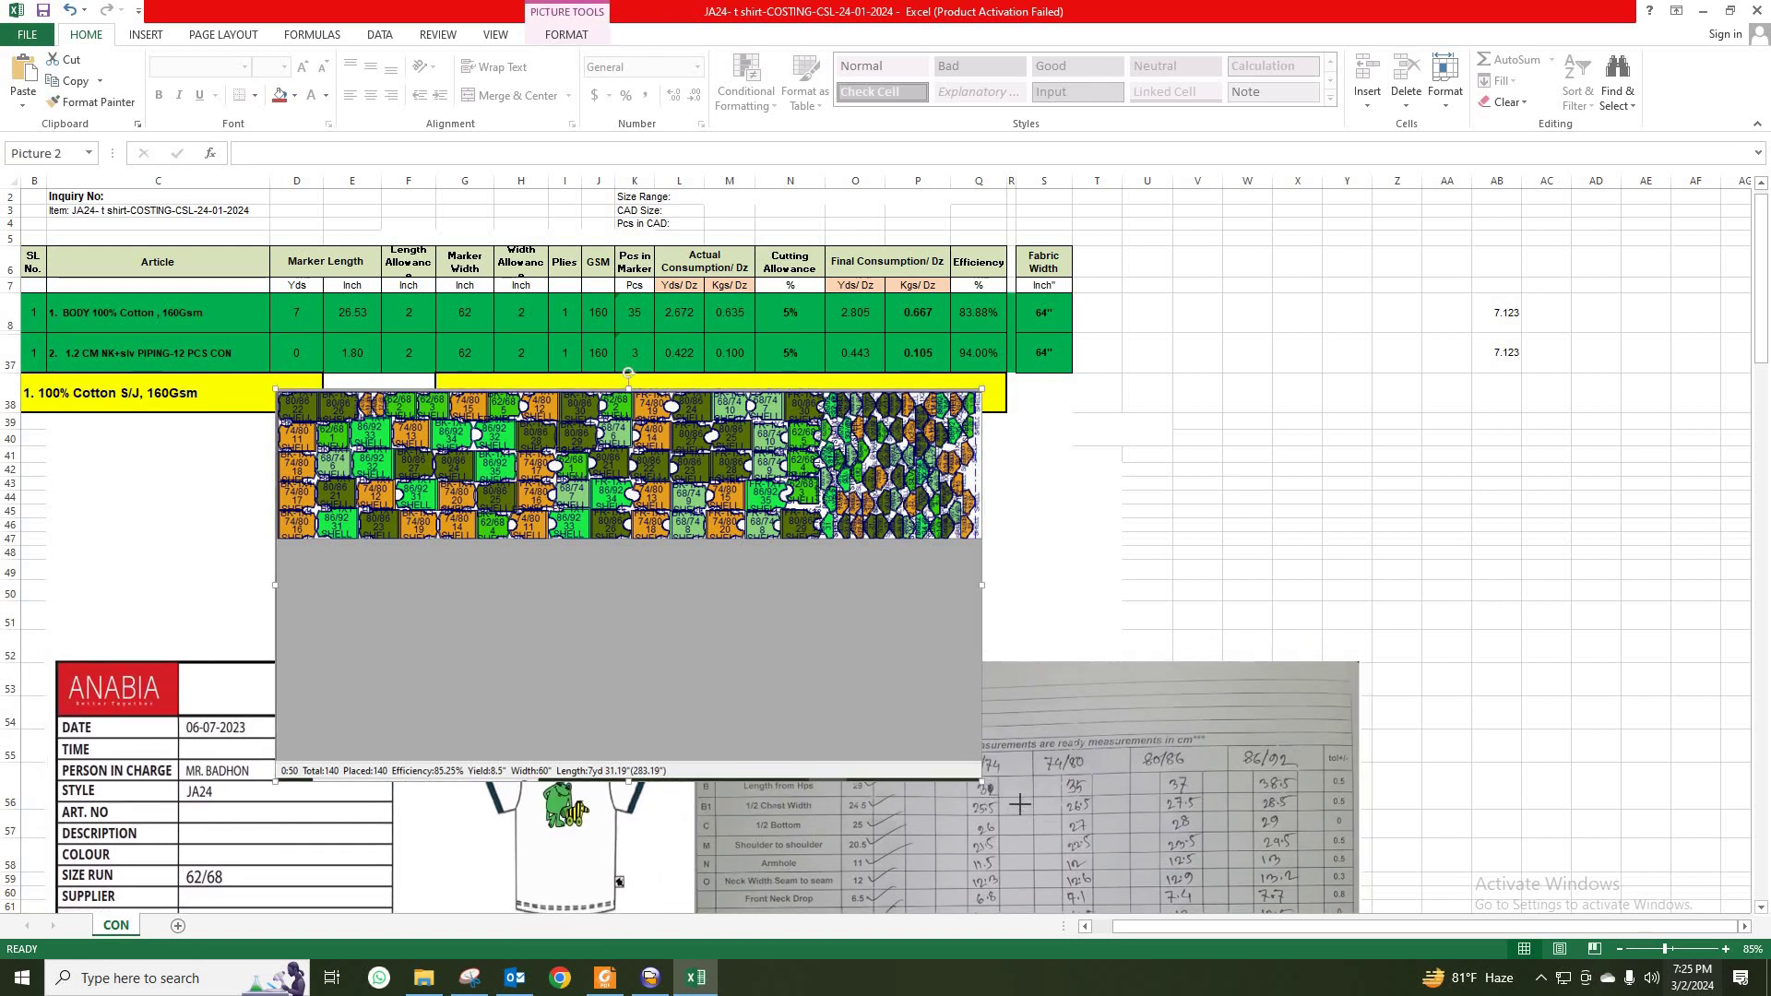
left_click_drag(984, 782, 1093, 841)
left_click(1107, 853)
left_click(958, 552)
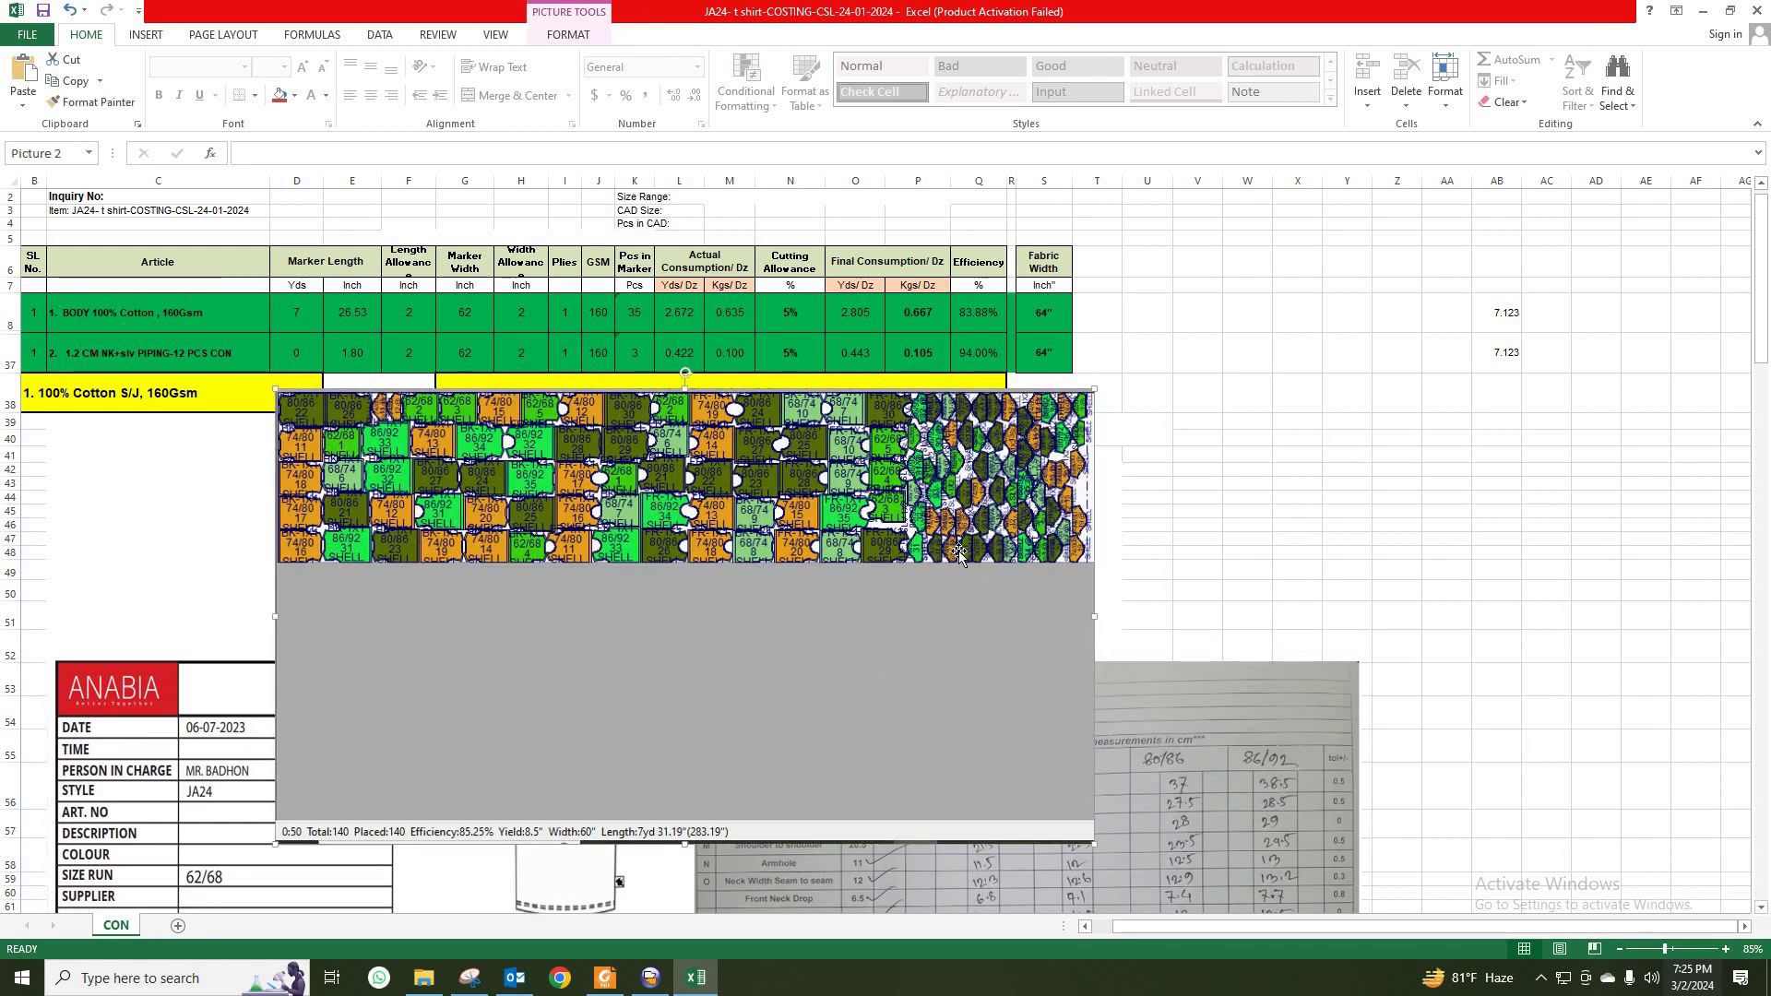
scroll(1153, 765, "down", 3)
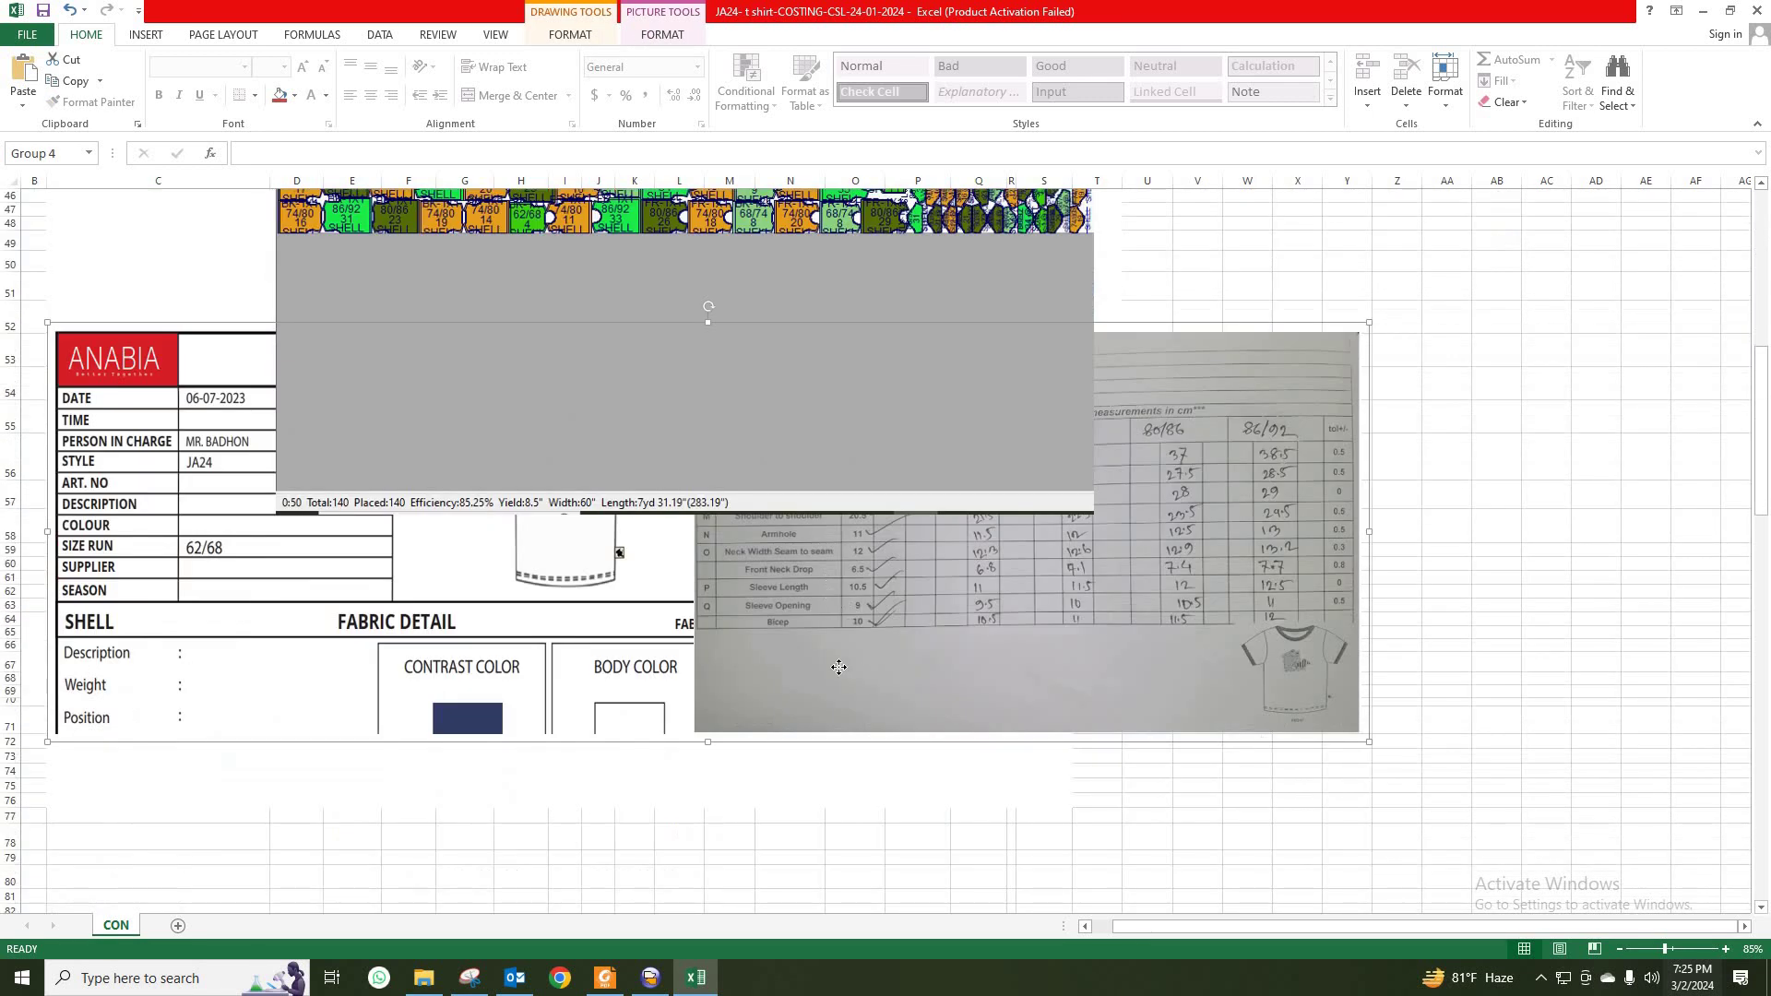
Step: Shift the lower images down and duplicate the new marker picture to the right
left_click_drag(1107, 991, 981, 598)
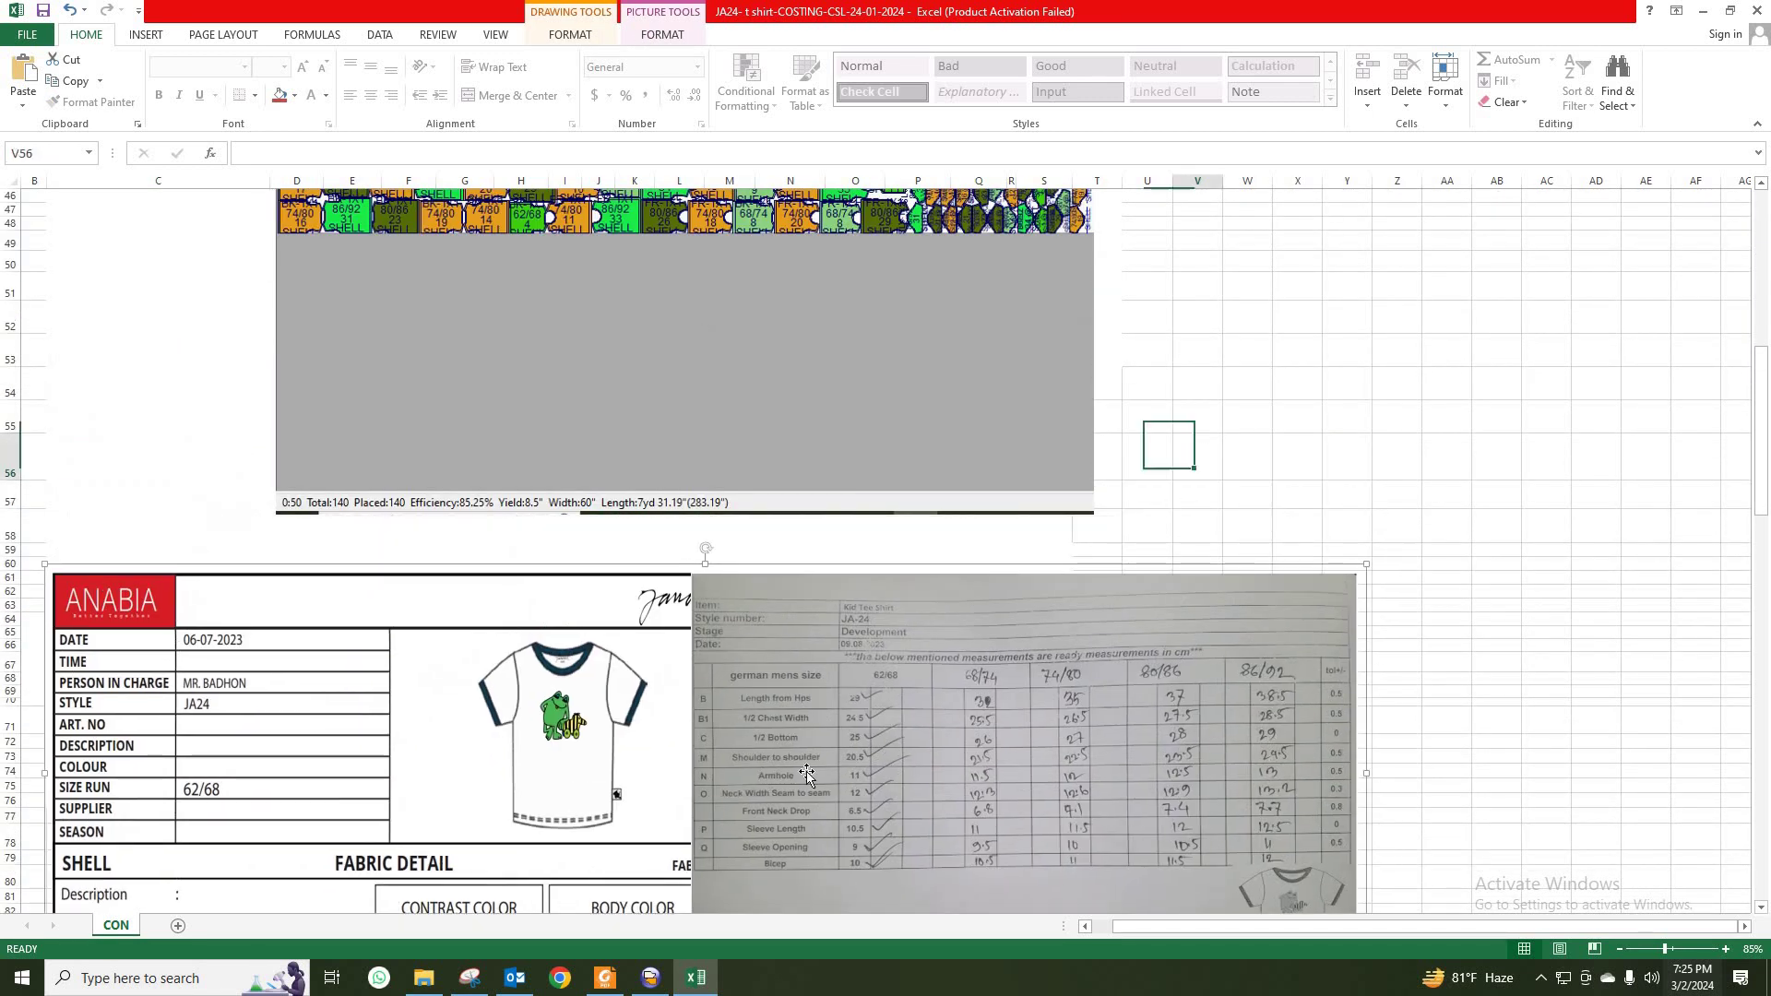
scroll(759, 553, "up", 3)
left_click(761, 551)
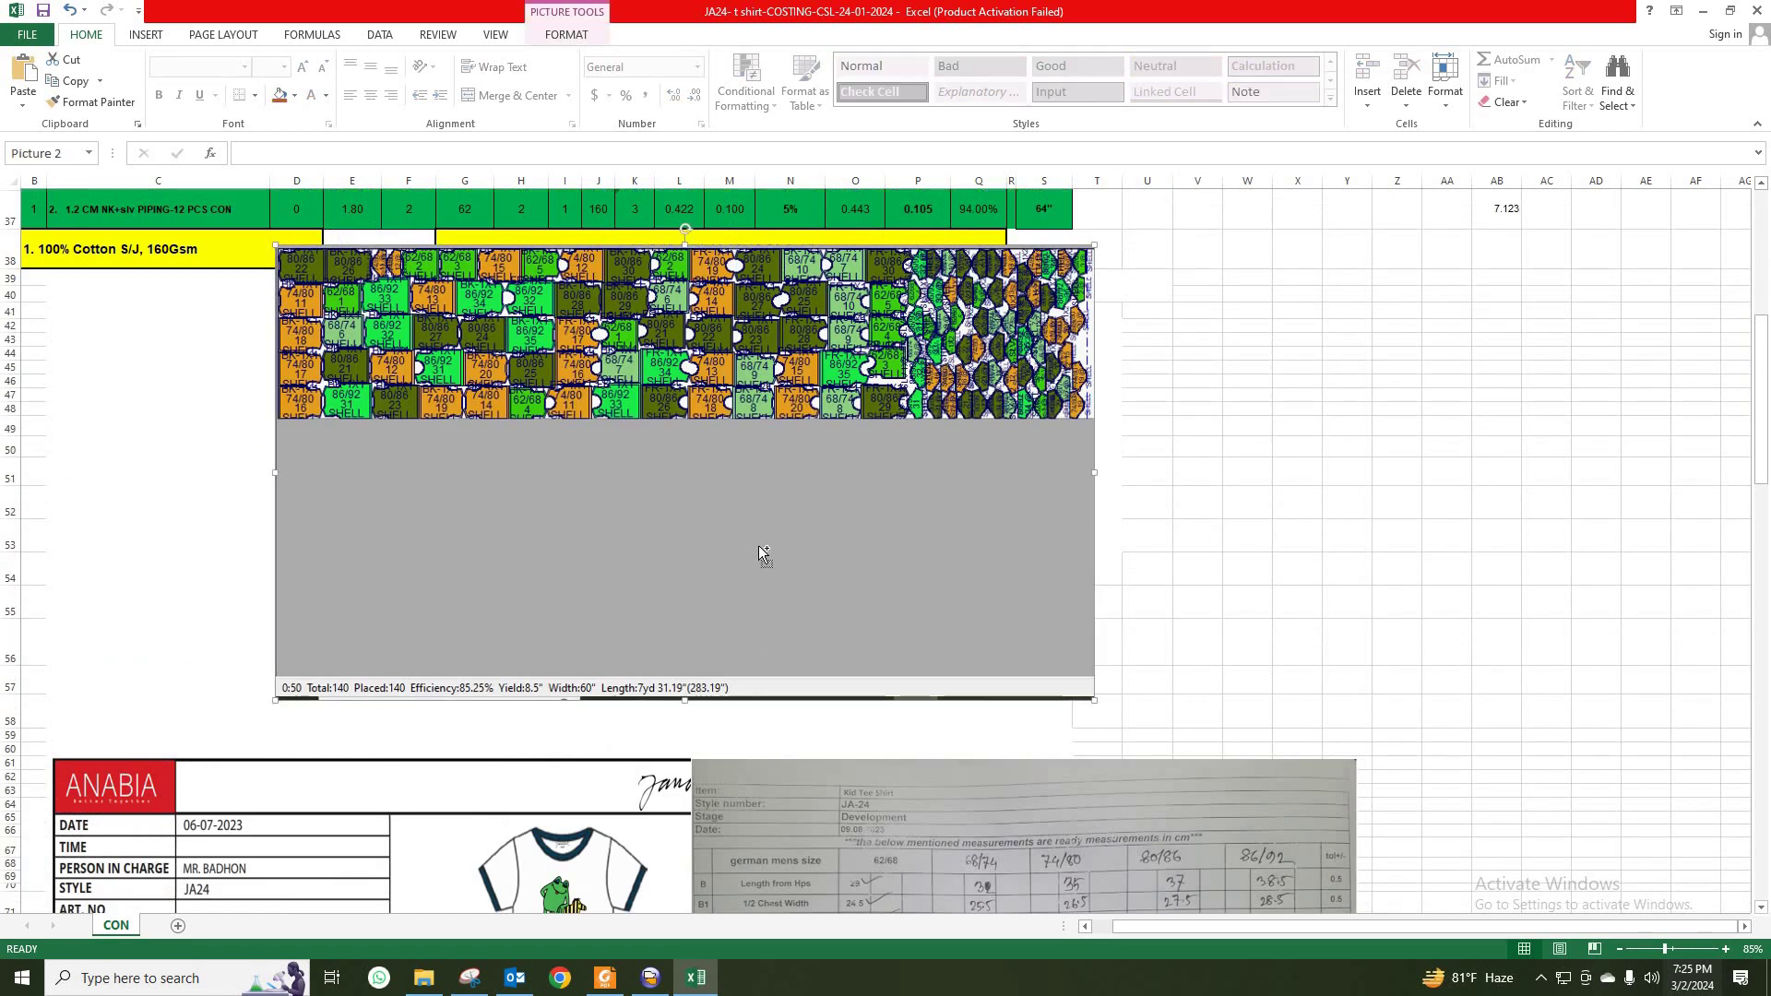
key("ctrl+v")
left_click_drag(512, 486, 1227, 520)
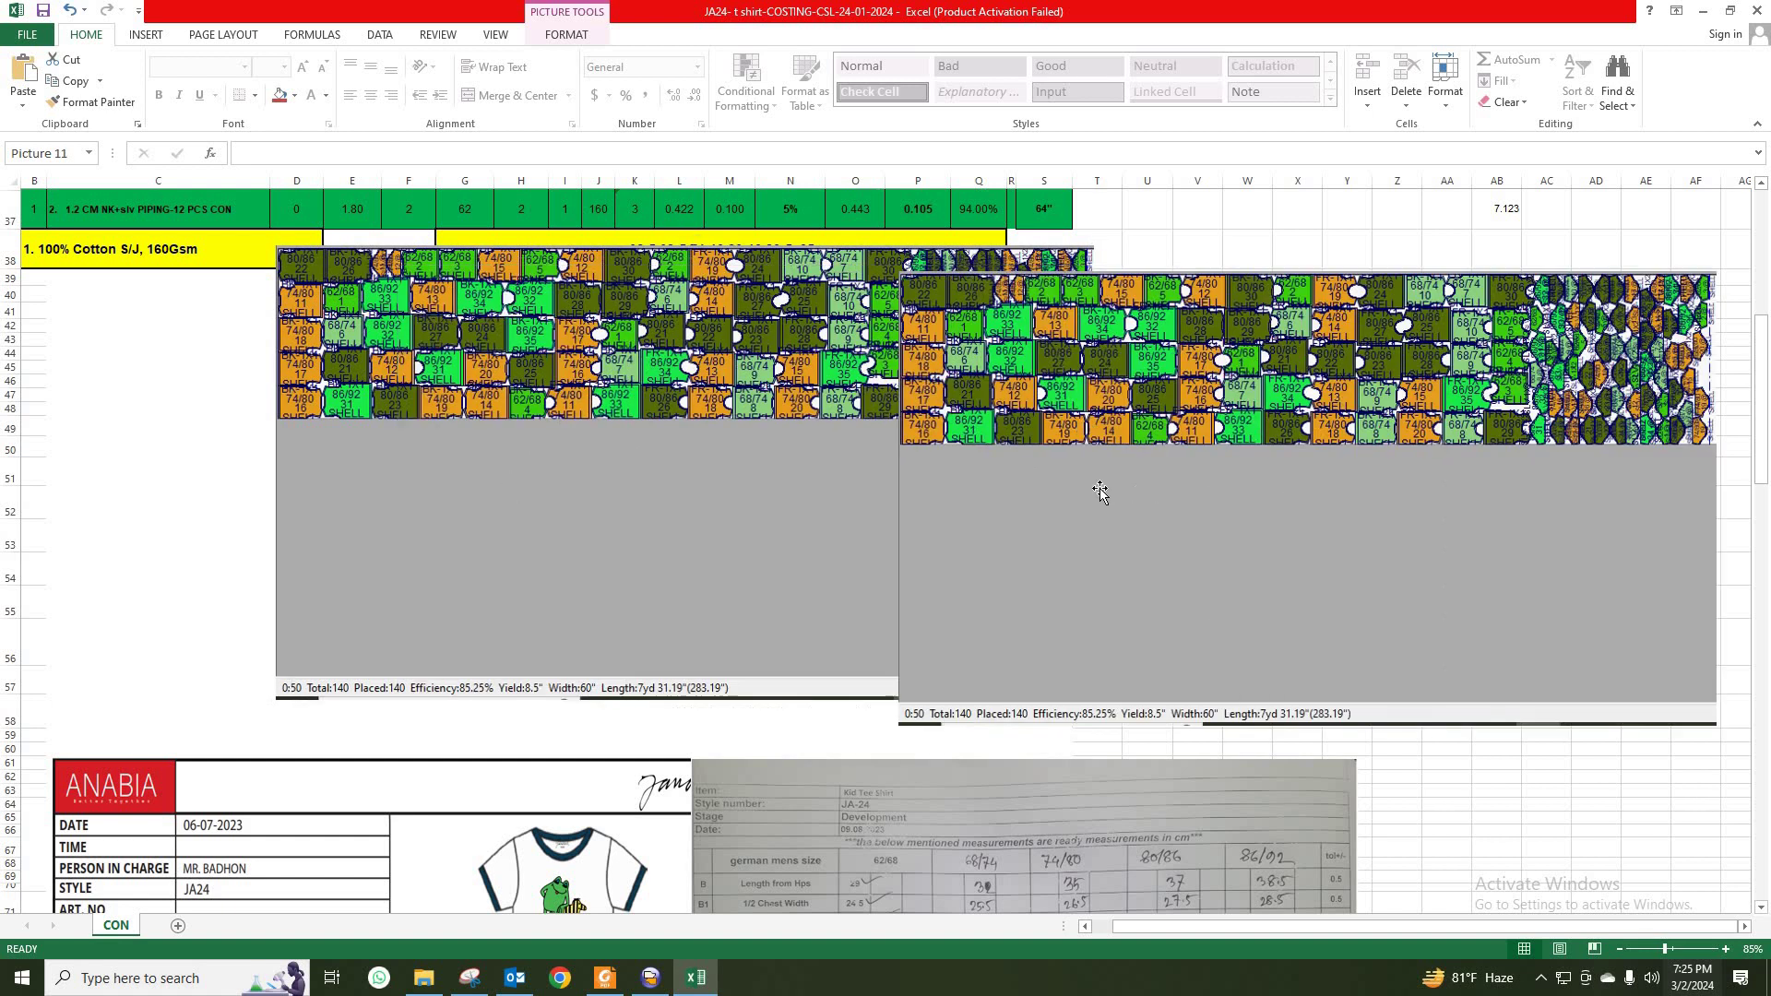
Step: Crop the original marker picture down to just the marker layout
right_click(617, 367)
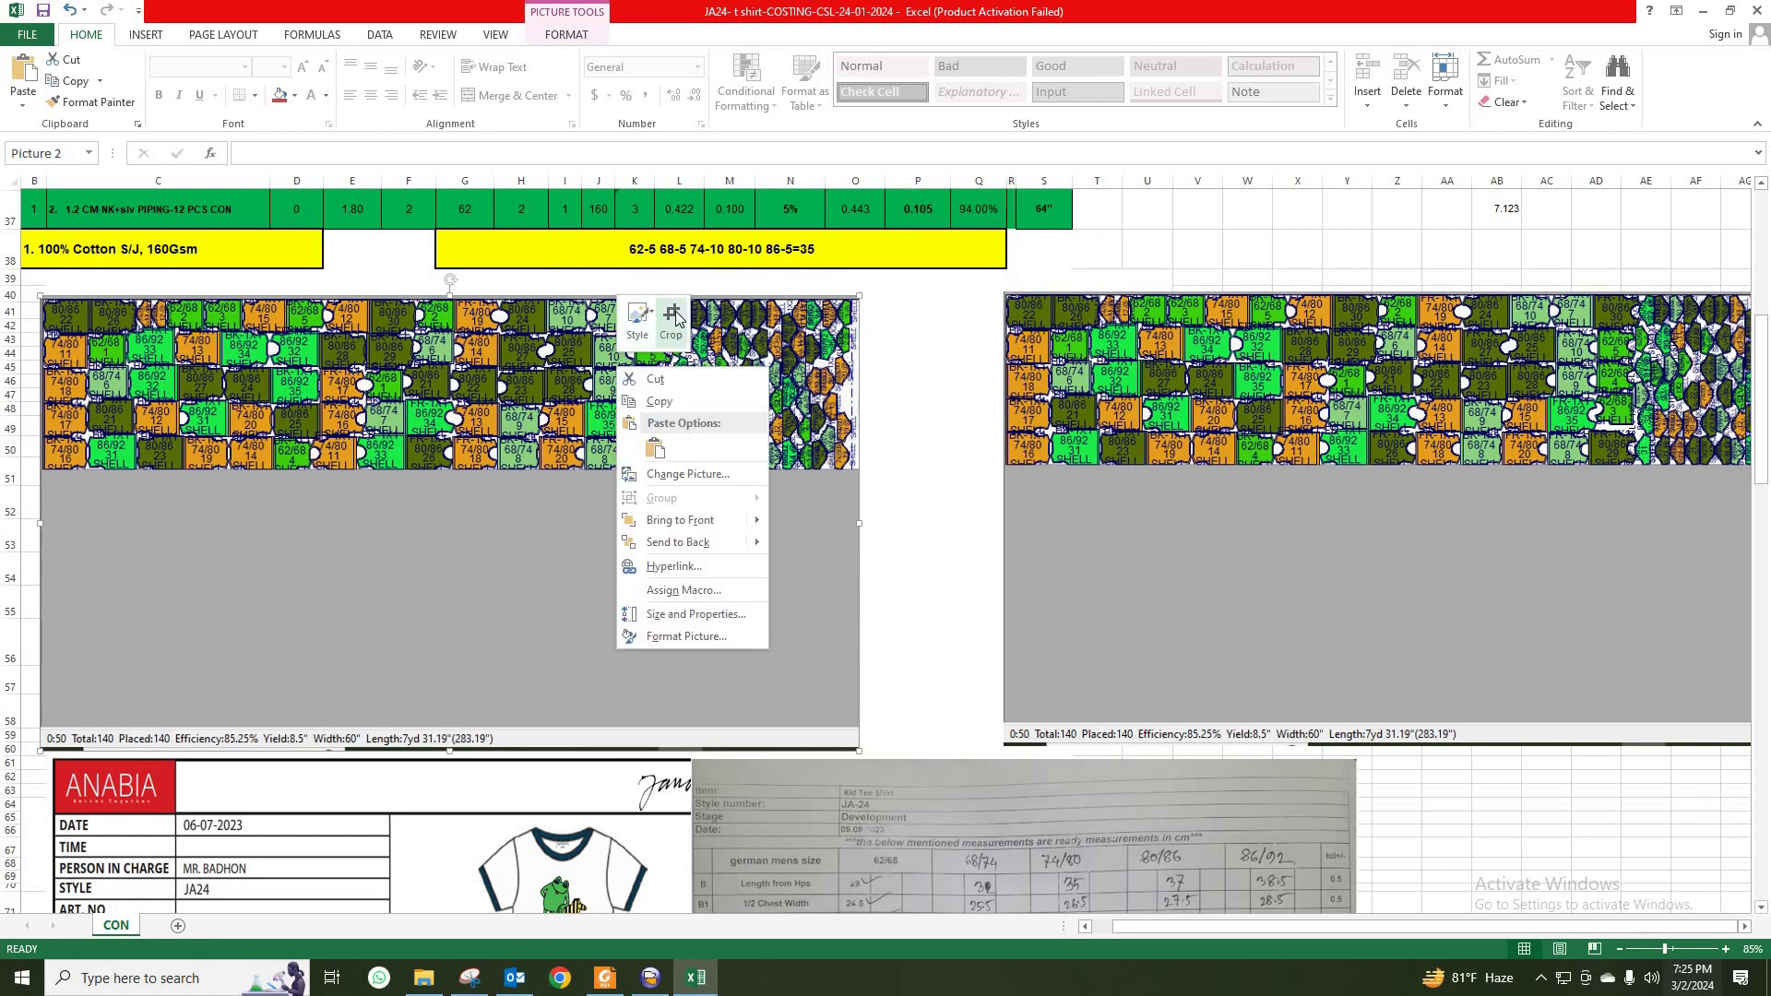
left_click(671, 321)
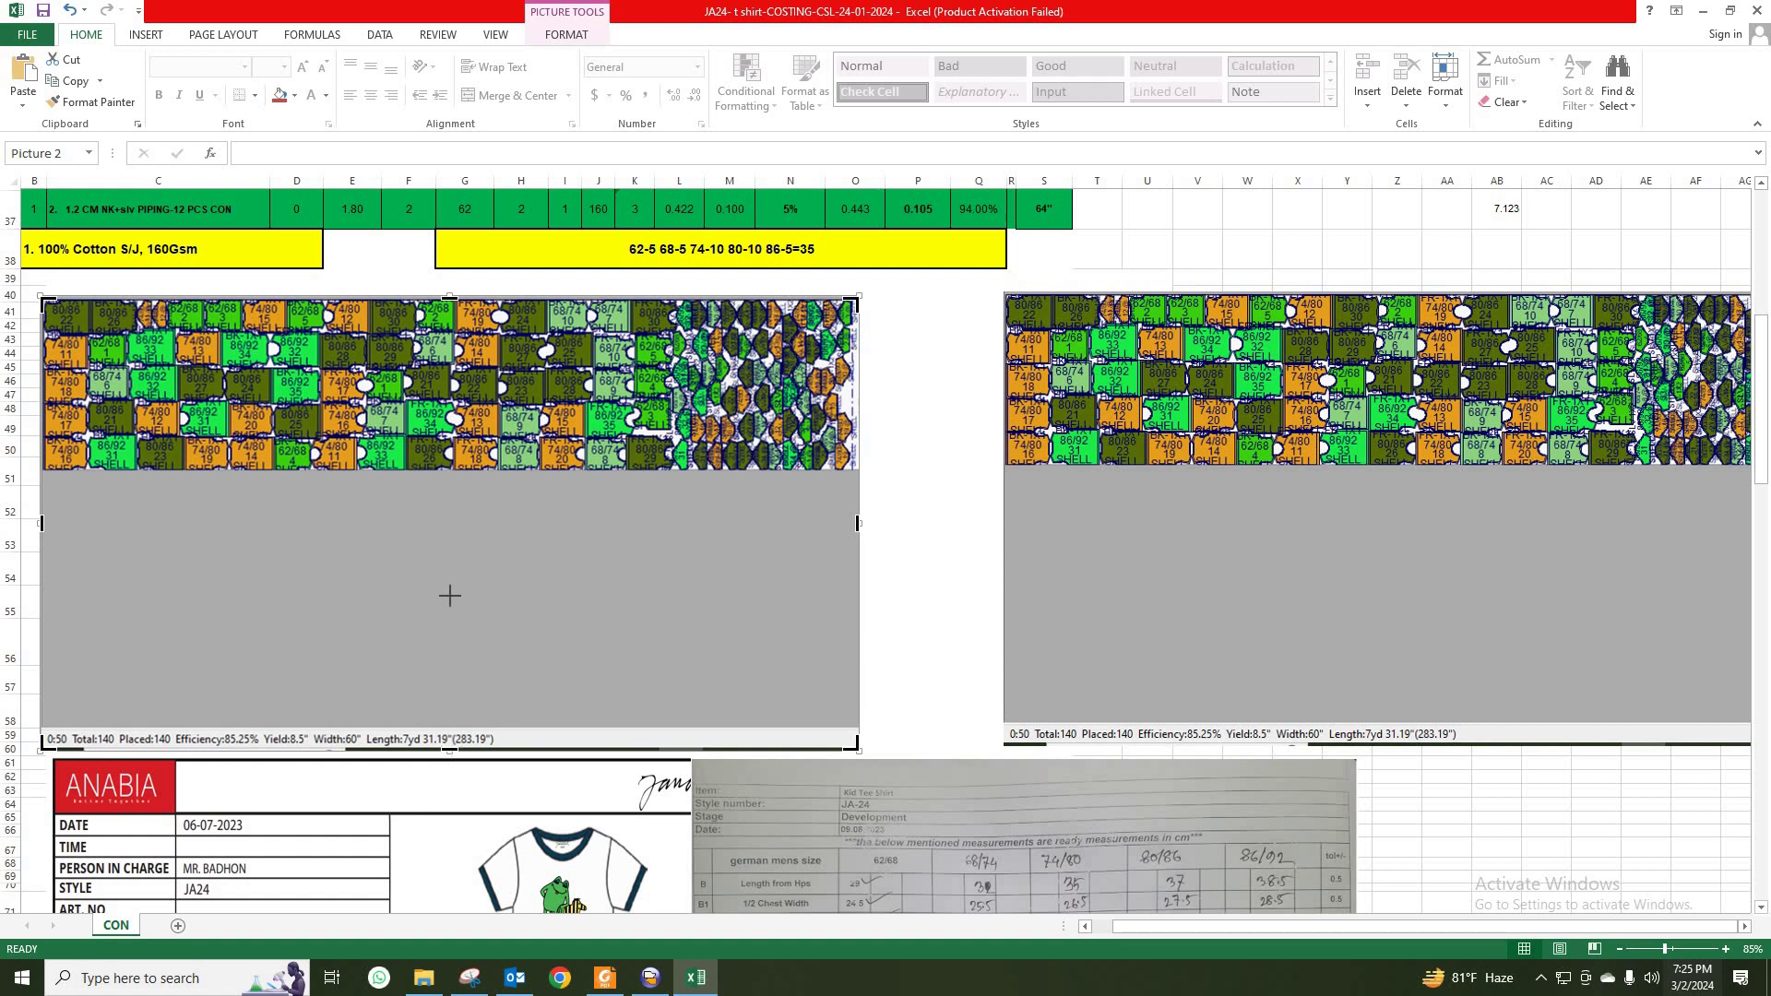
left_click_drag(449, 595, 450, 473)
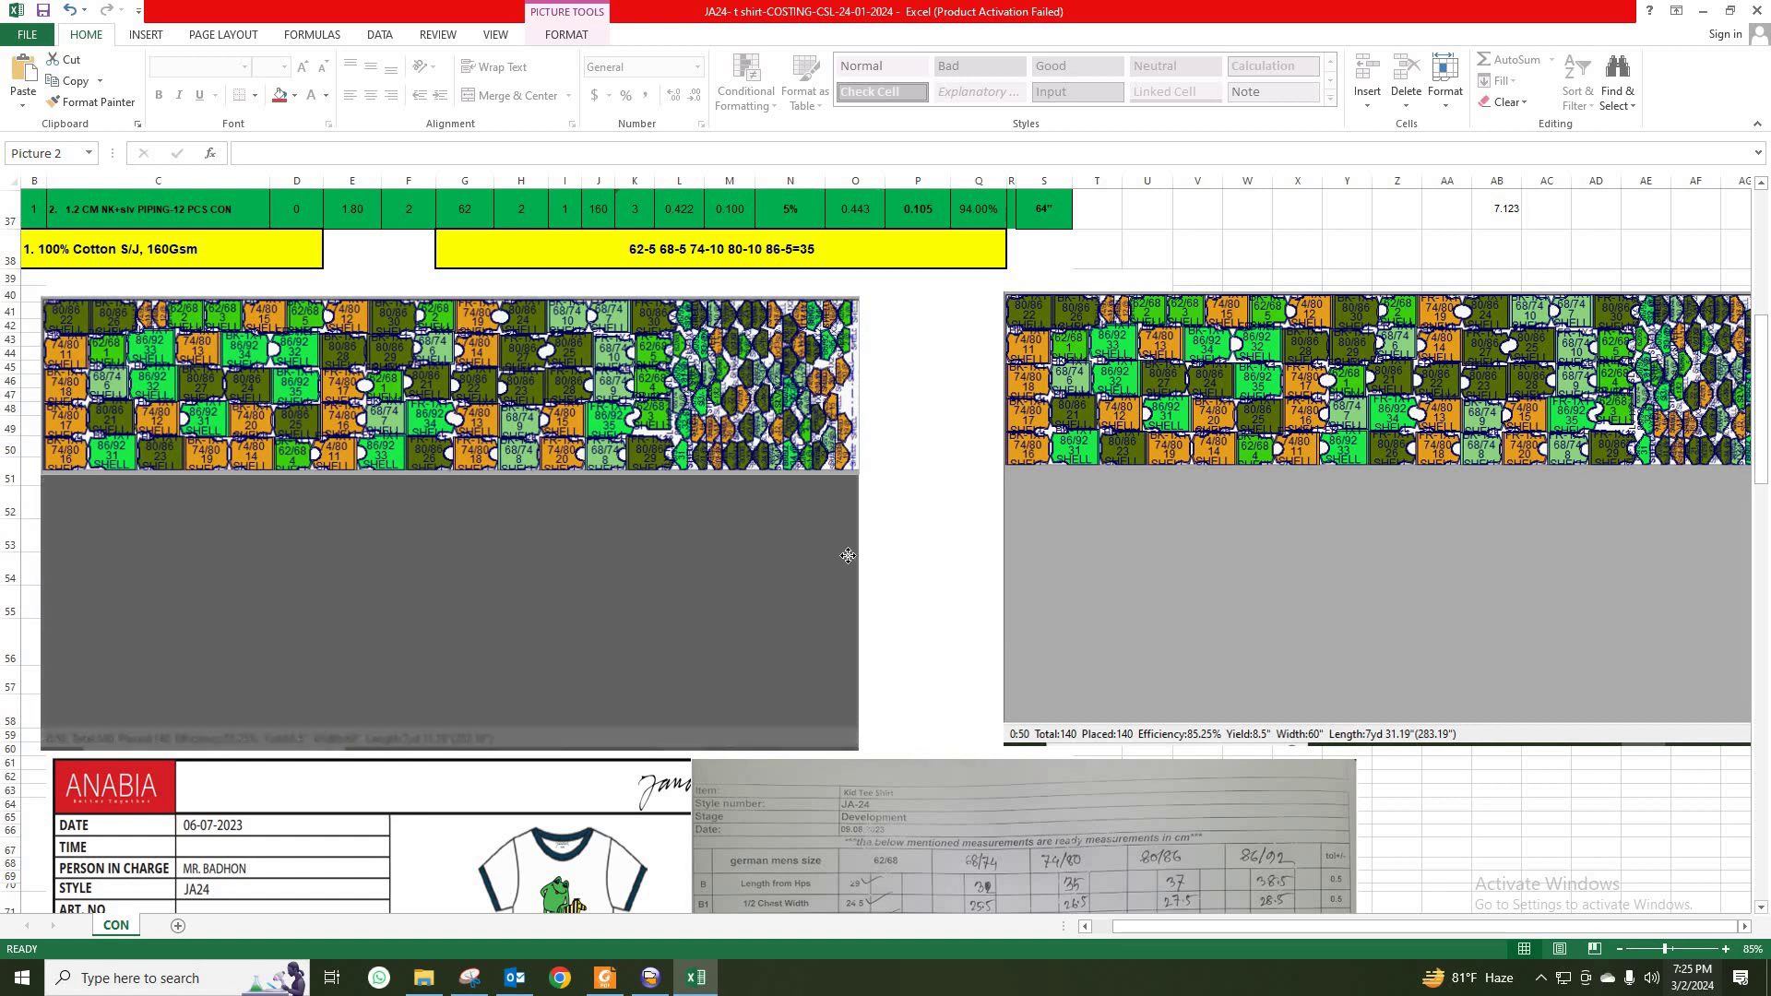
left_click(909, 535)
left_click_drag(452, 369, 457, 517)
Step: Crop the copy to the efficiency info strip and stack it directly above the layout
left_click_drag(1603, 453, 1176, 378)
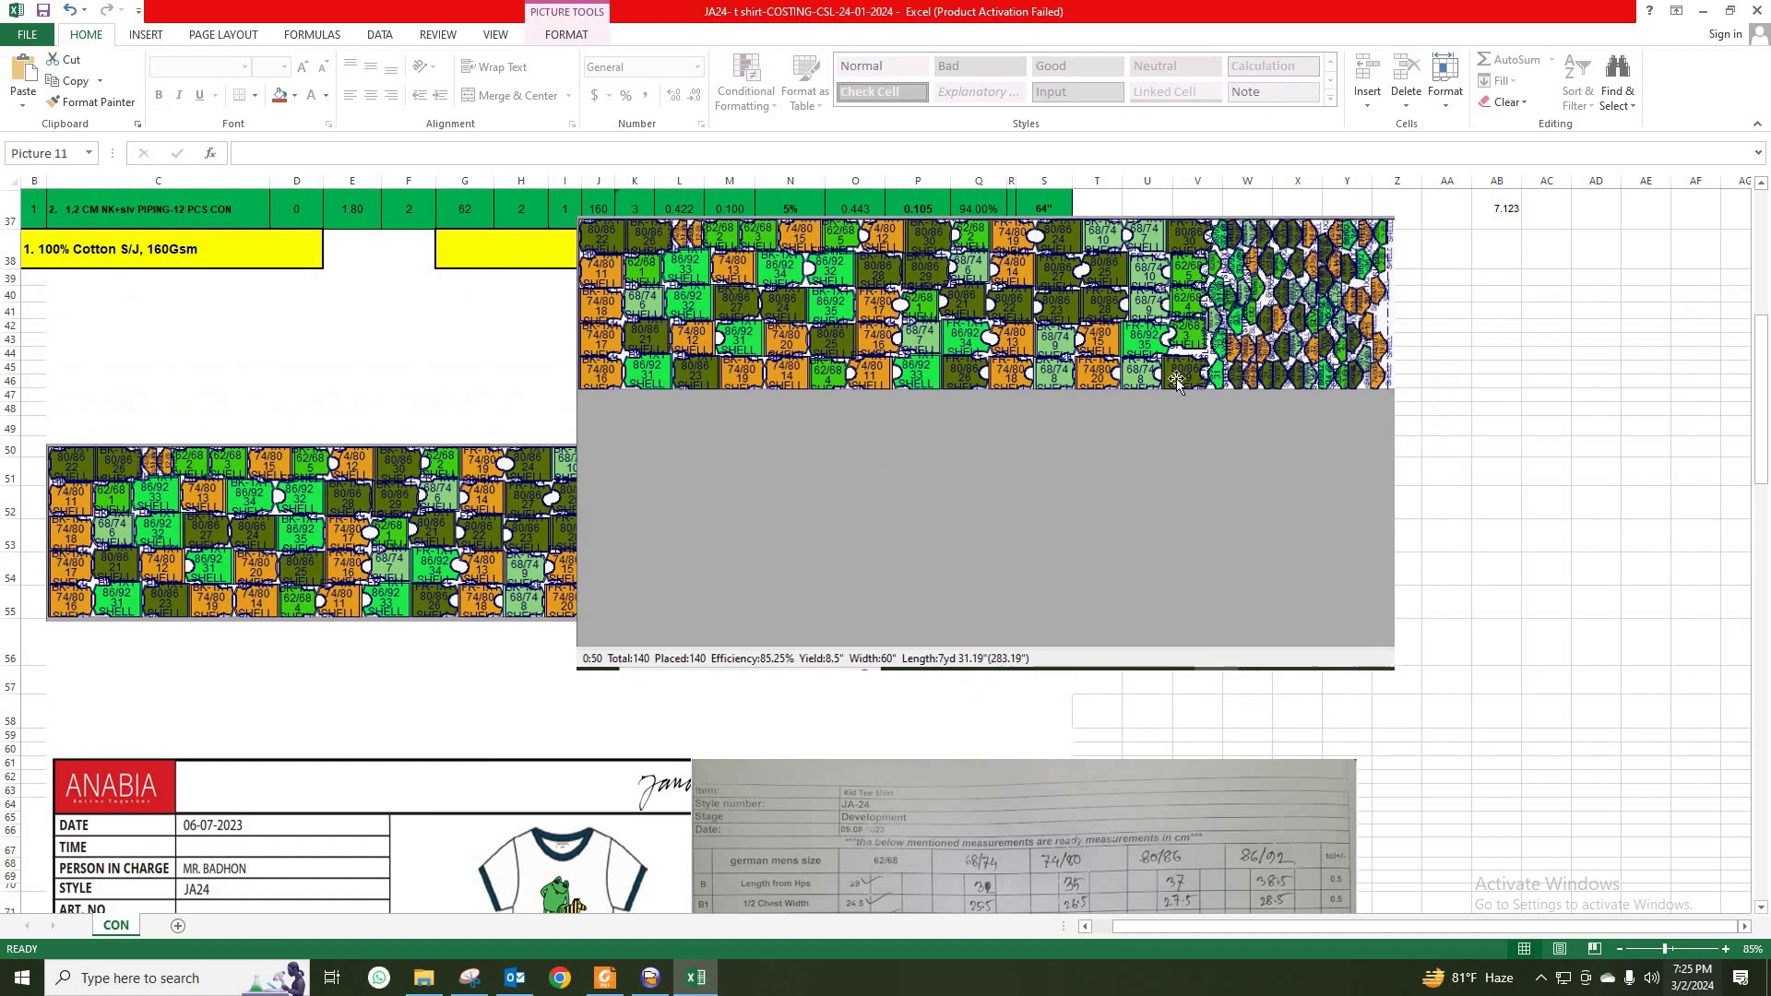
right_click(1118, 279)
left_click(1176, 240)
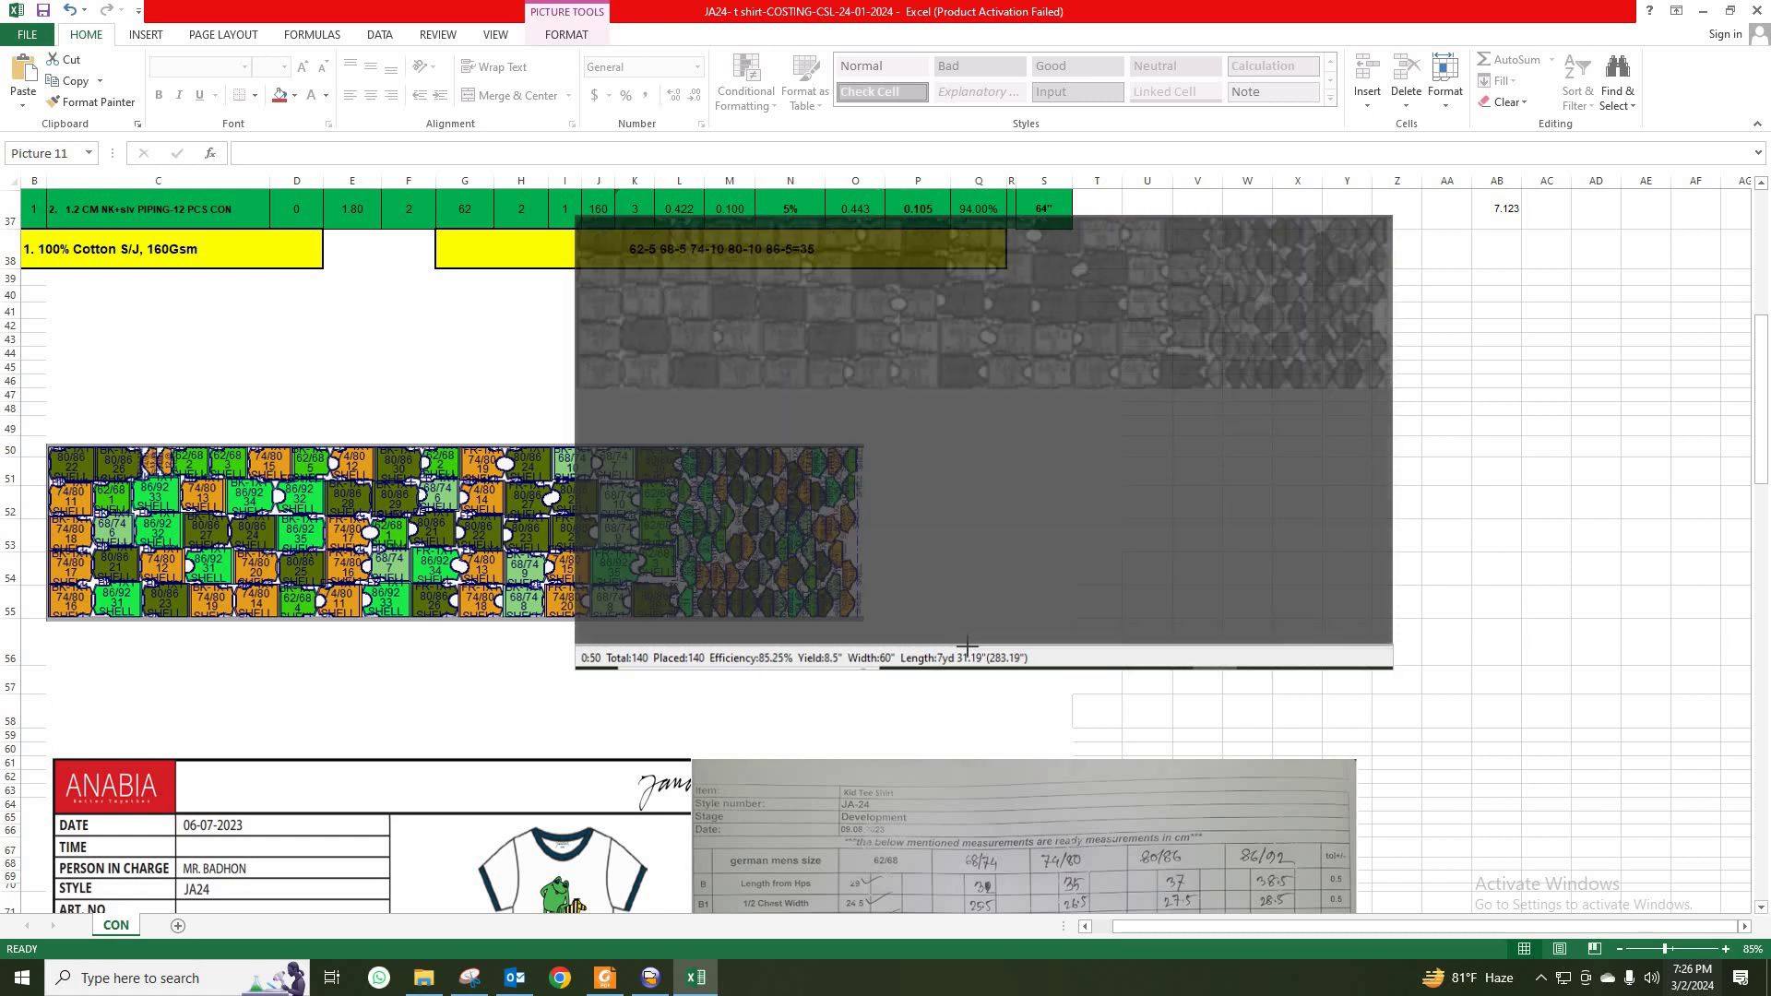
left_click(982, 713)
left_click_drag(981, 657, 426, 398)
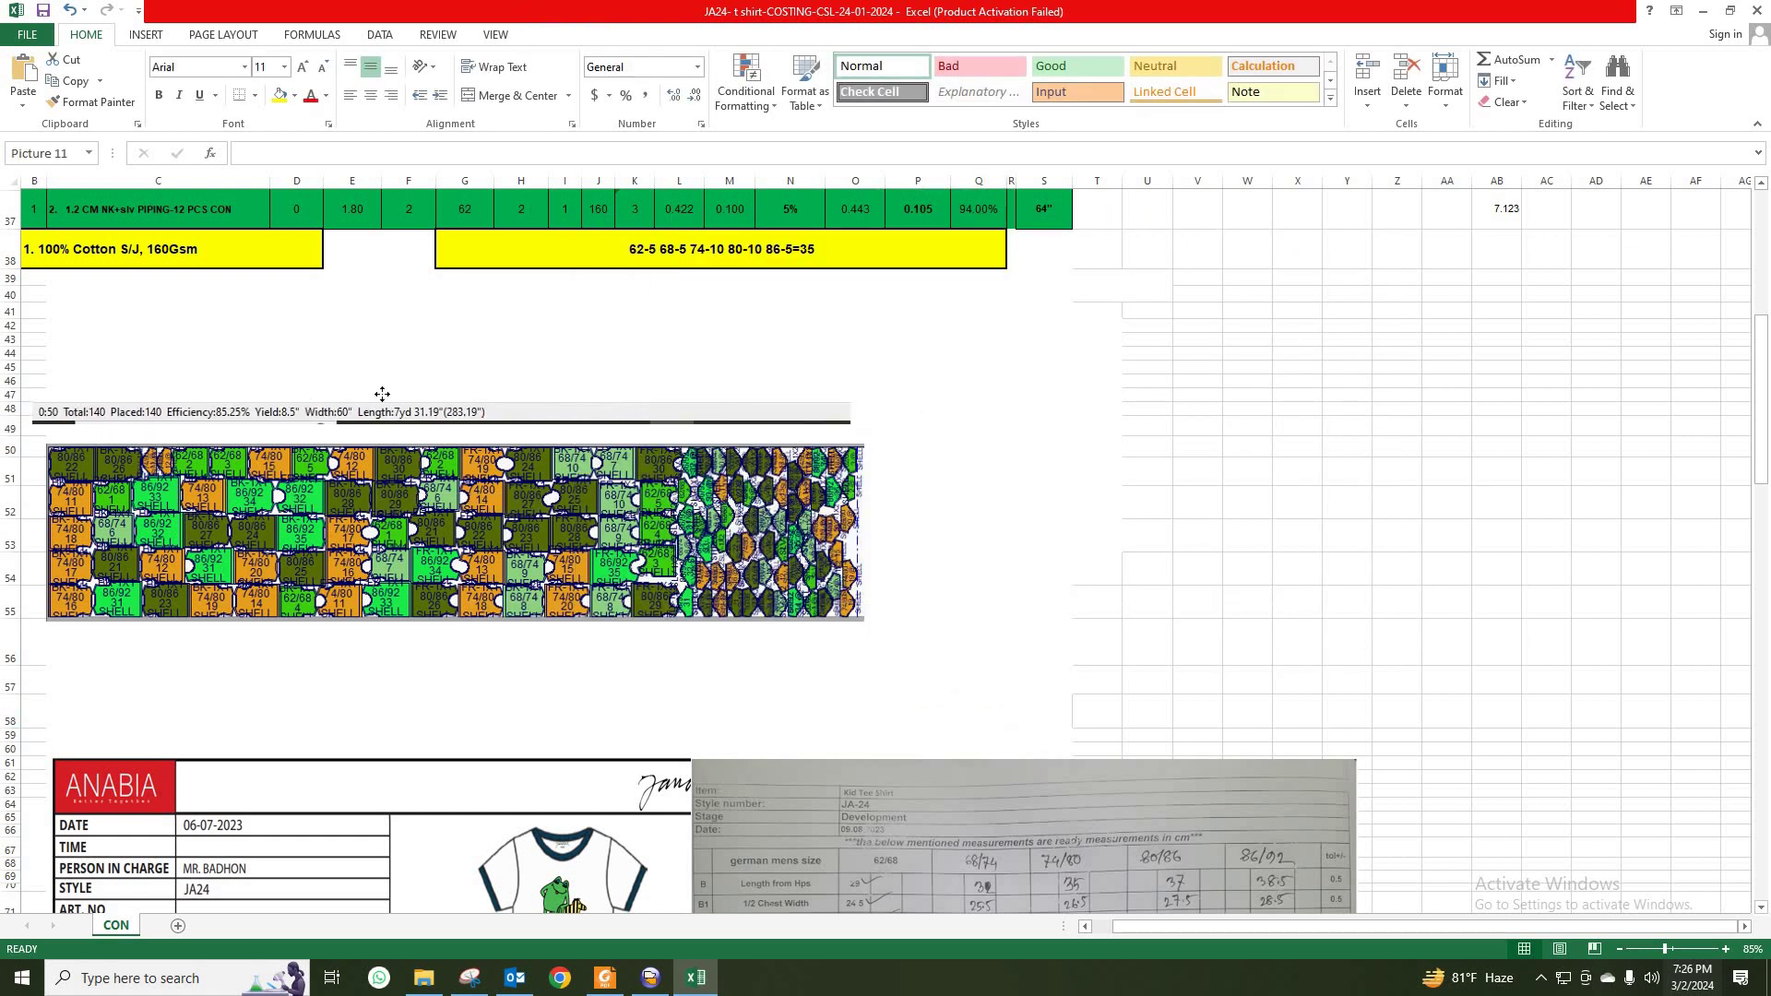
left_click_drag(348, 505, 322, 465)
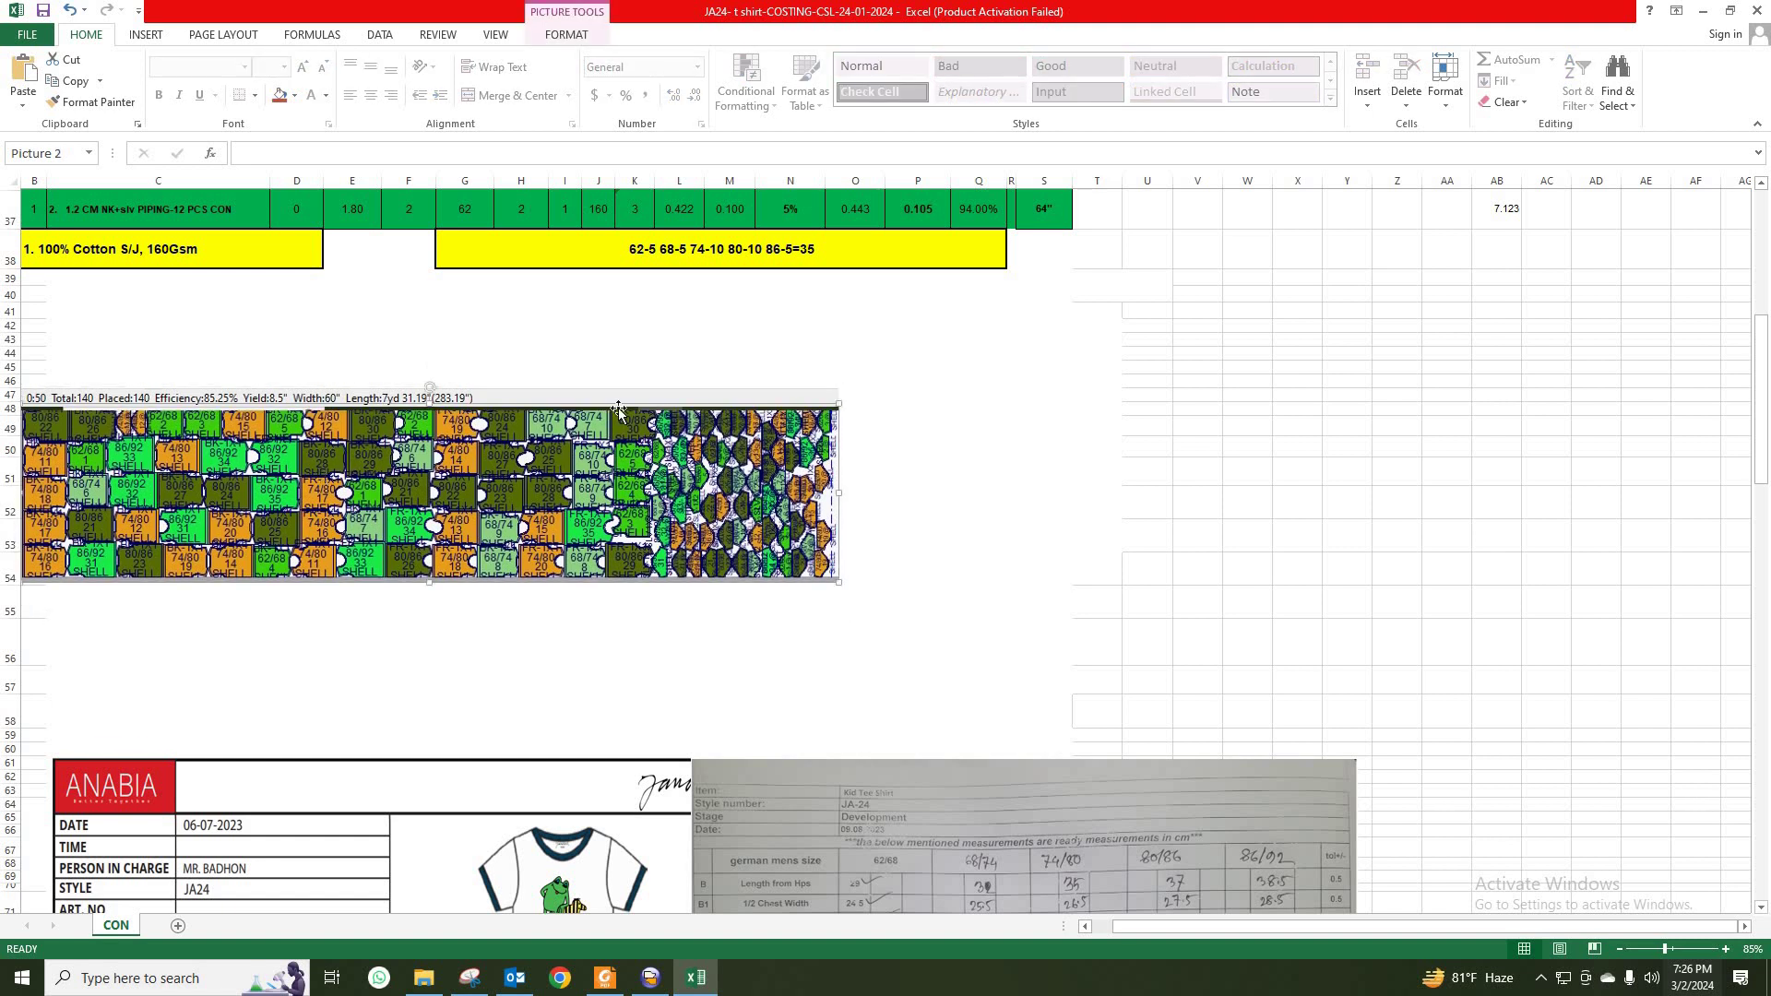
Step: Group the info strip and layout into one image and place it under the yellow row
left_click(634, 395)
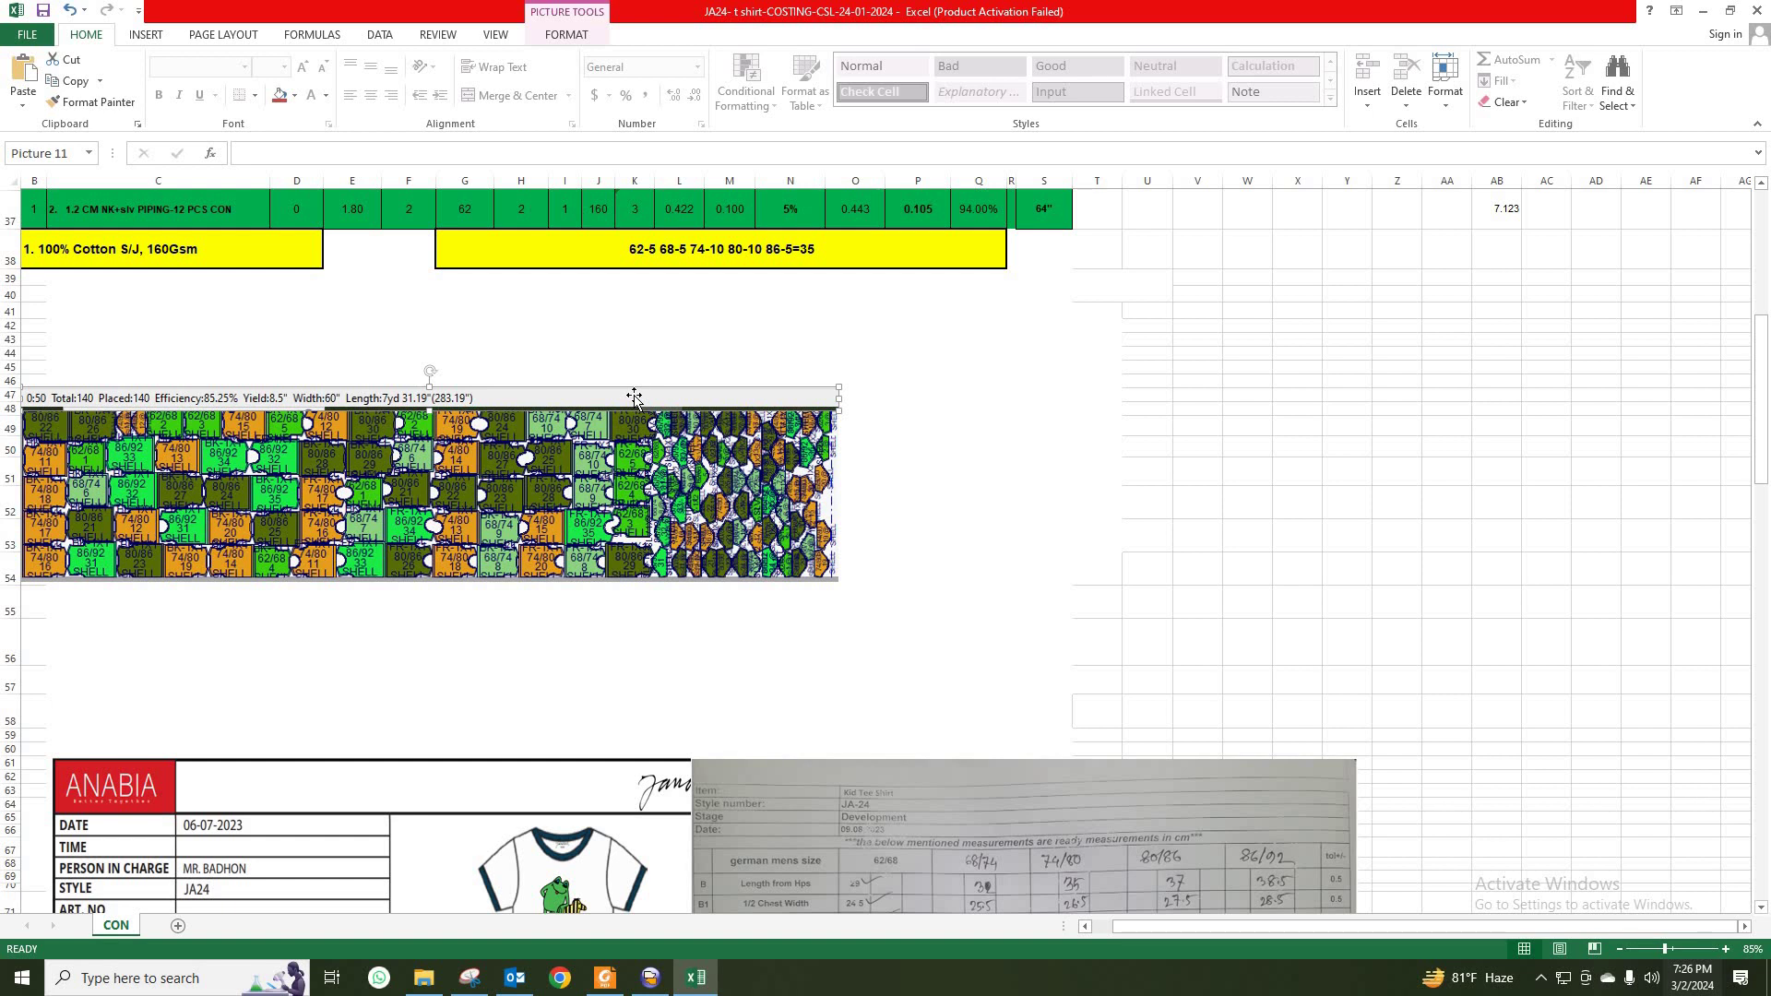
left_click(697, 473, "ctrl")
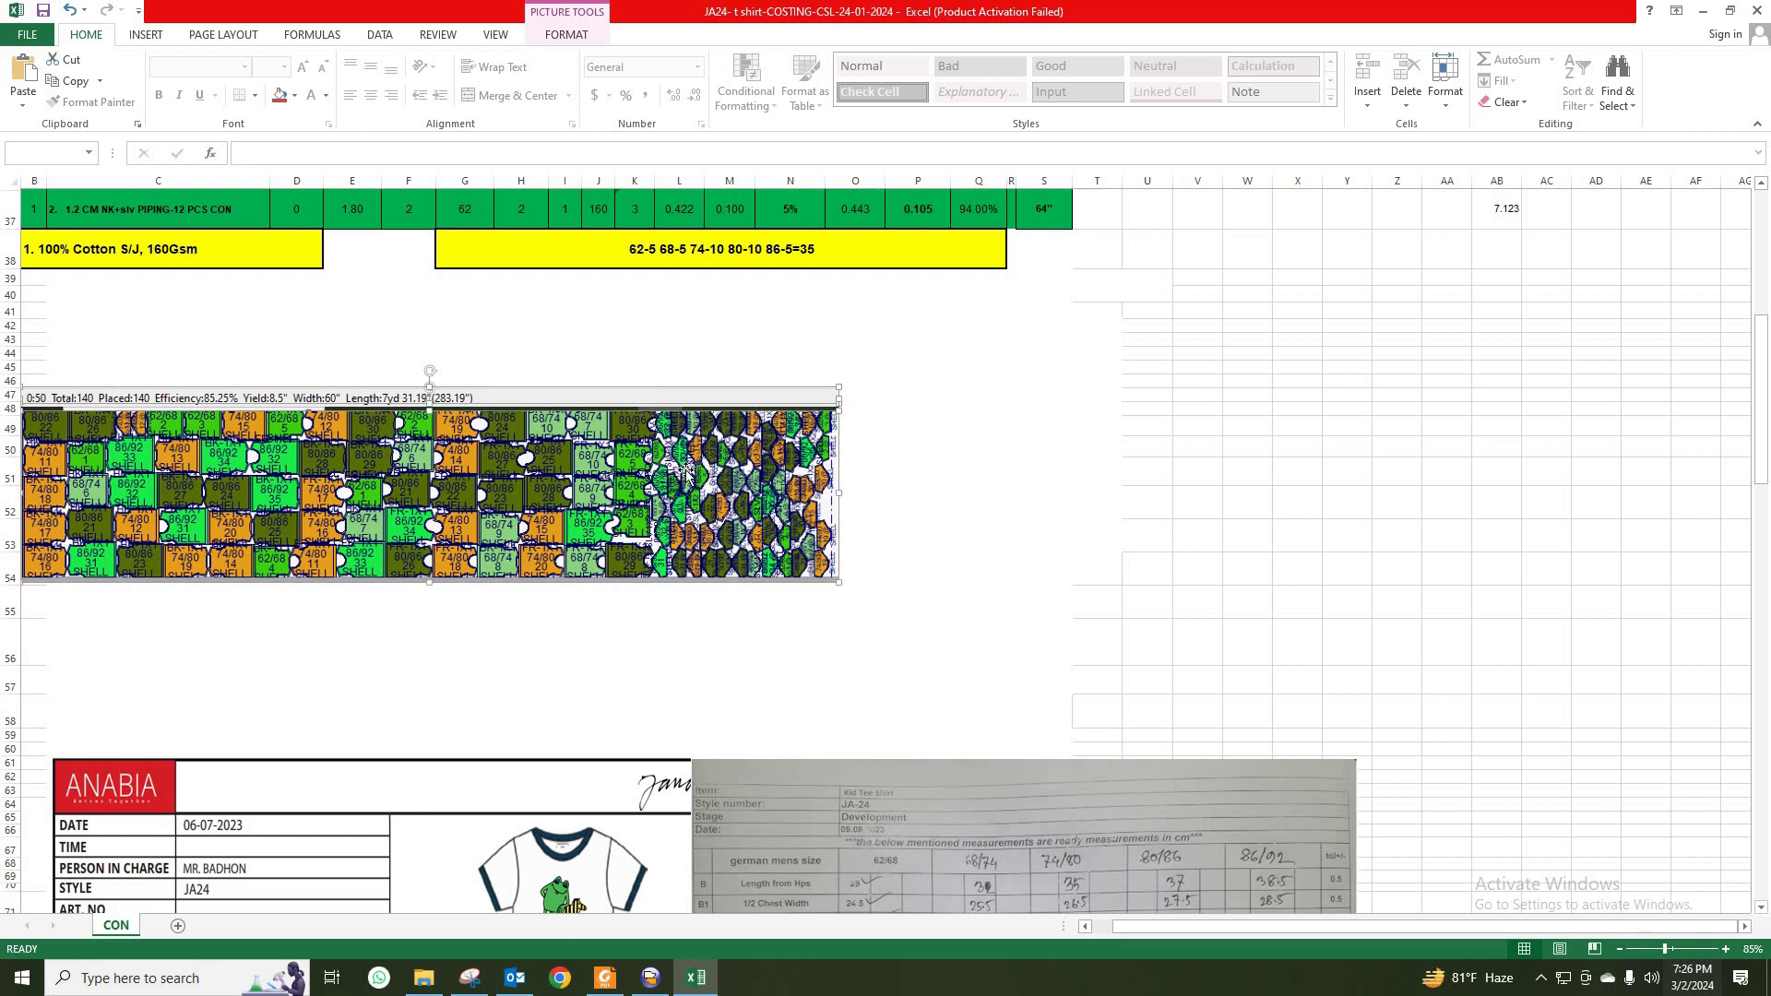
right_click(687, 470)
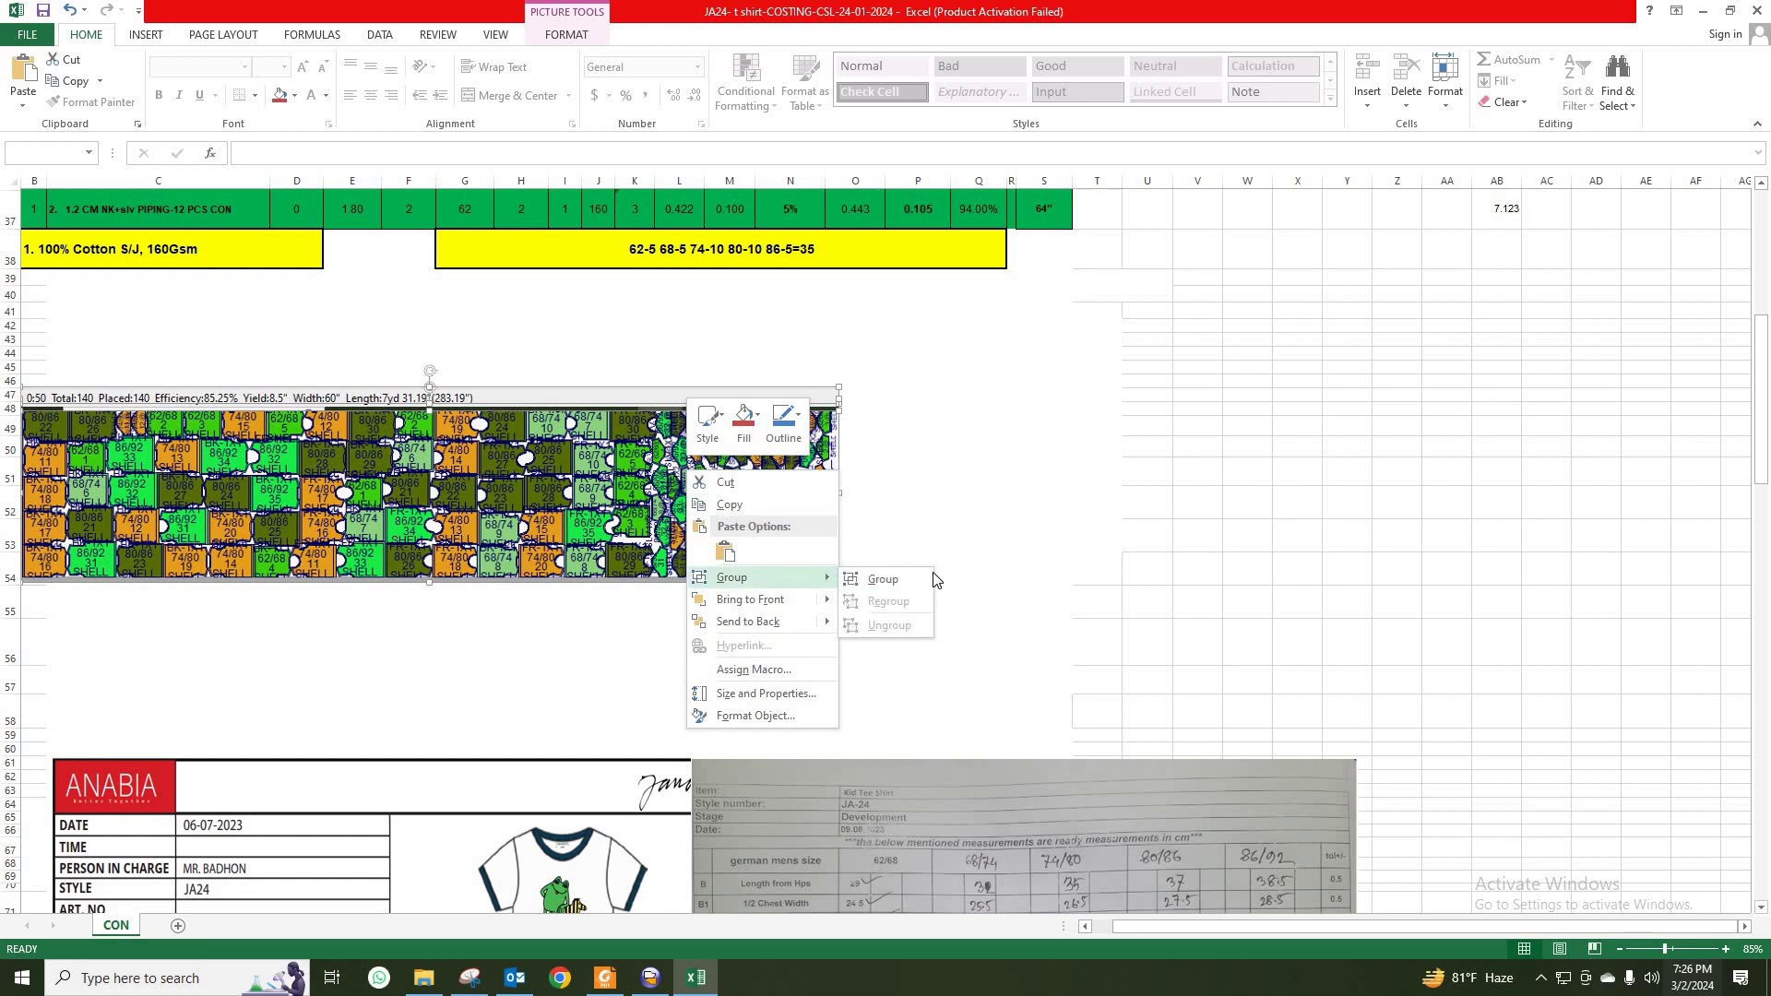
left_click(872, 579)
left_click_drag(962, 461, 367, 627)
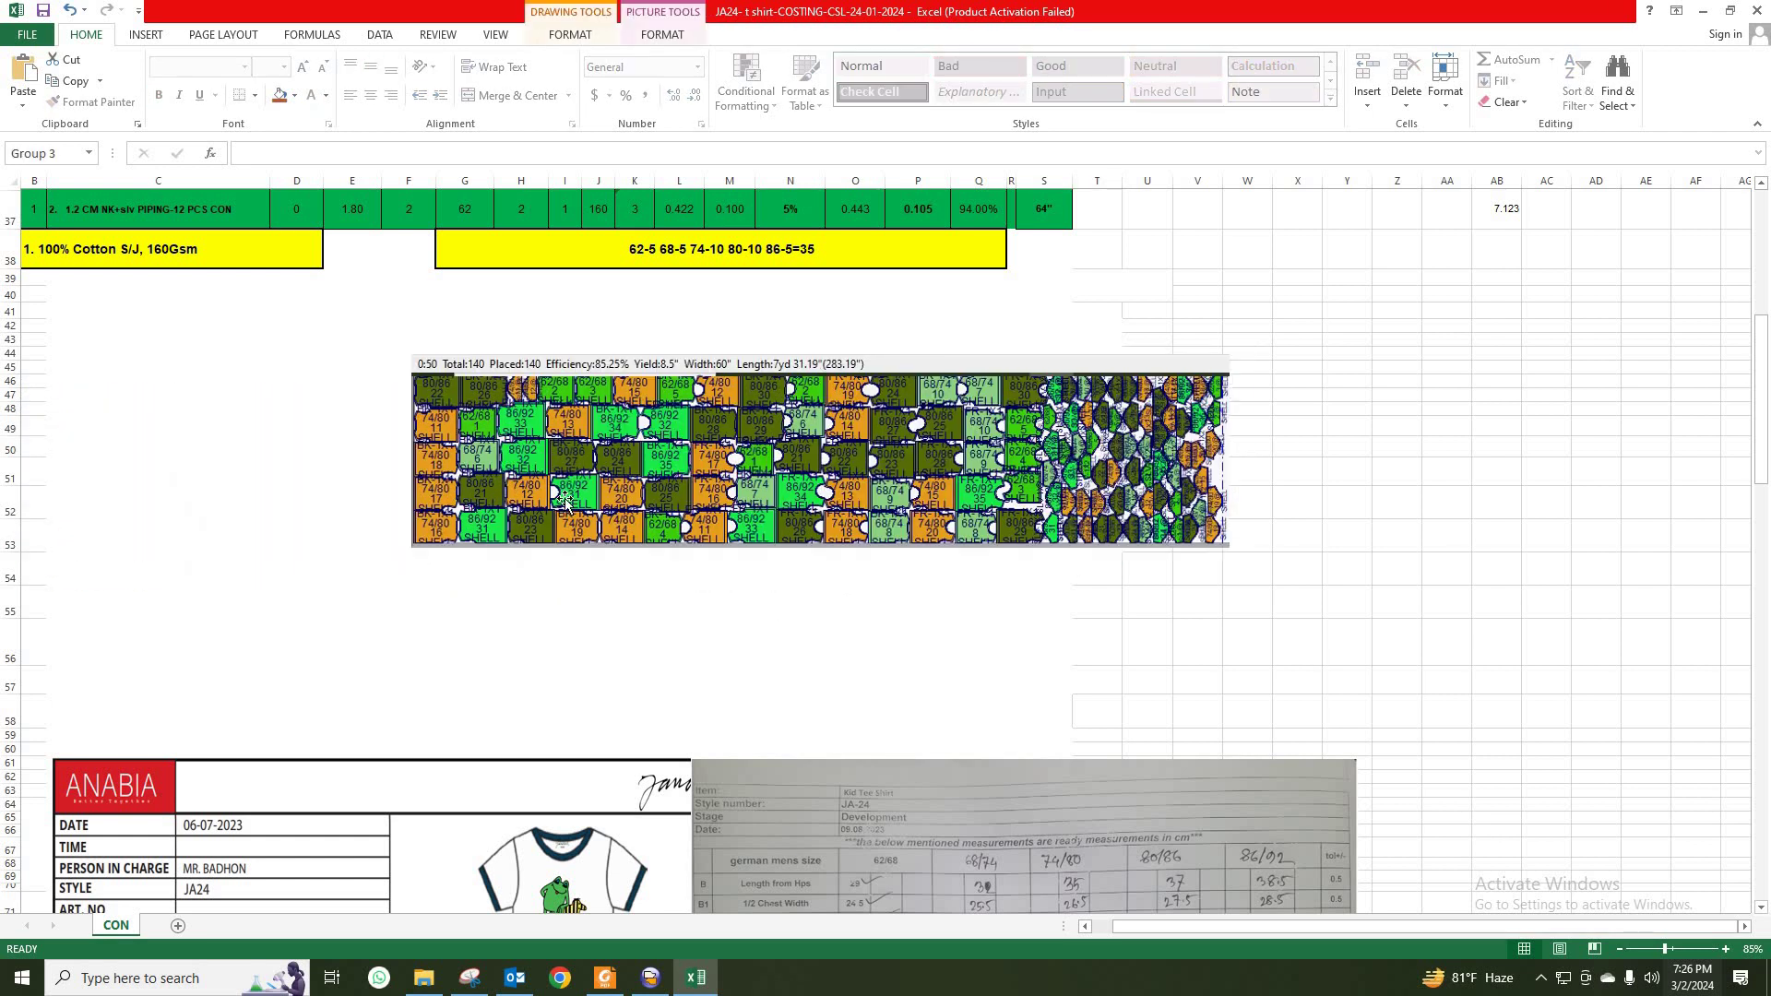
scroll(367, 628, "up", 5)
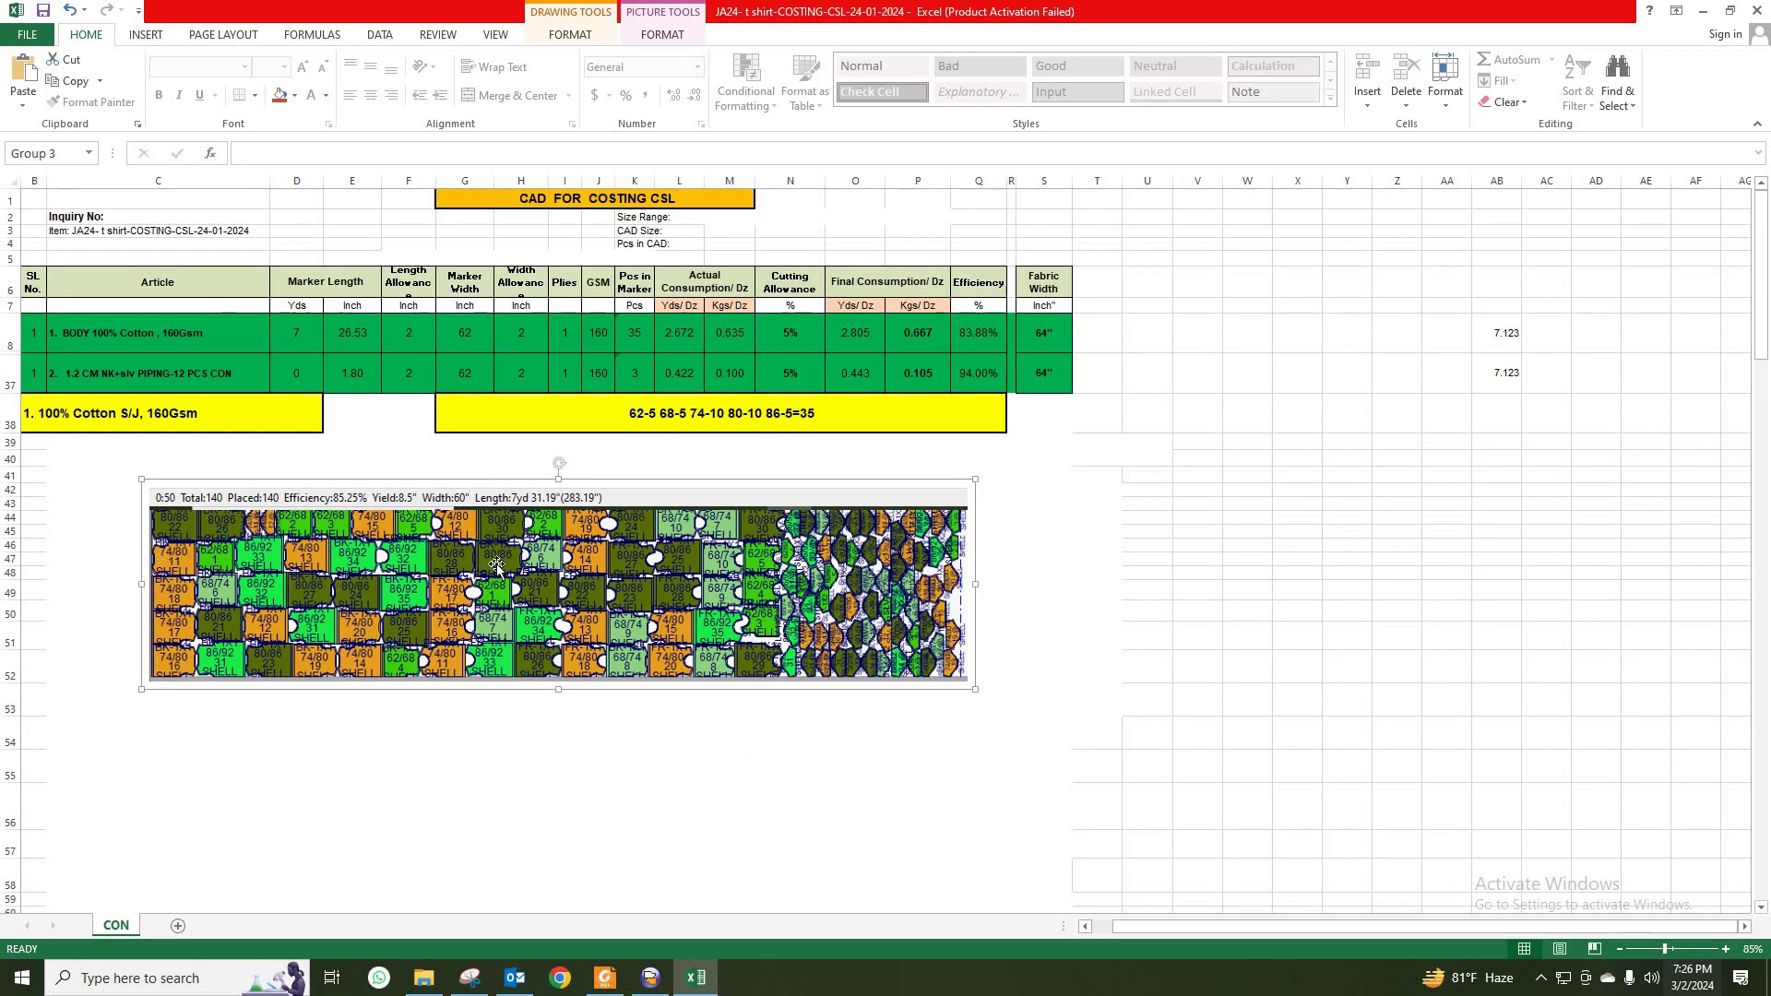
left_click_drag(666, 624, 503, 586)
left_click(1020, 583)
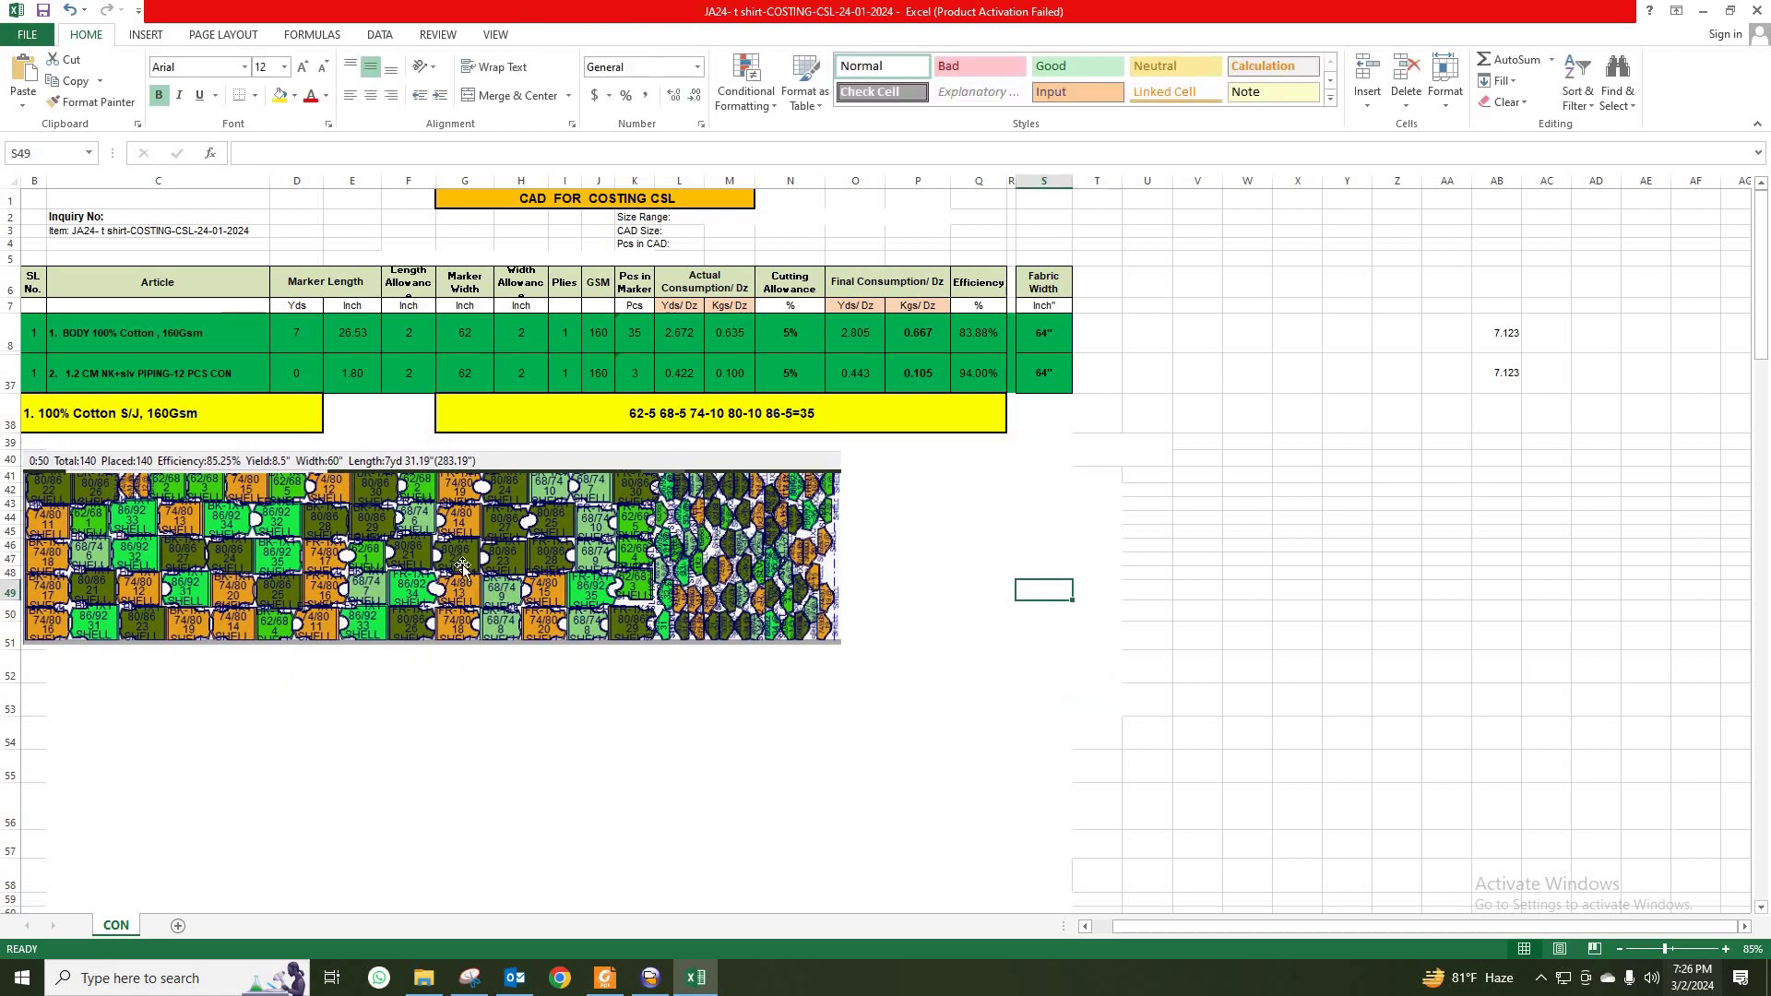
left_click(464, 569)
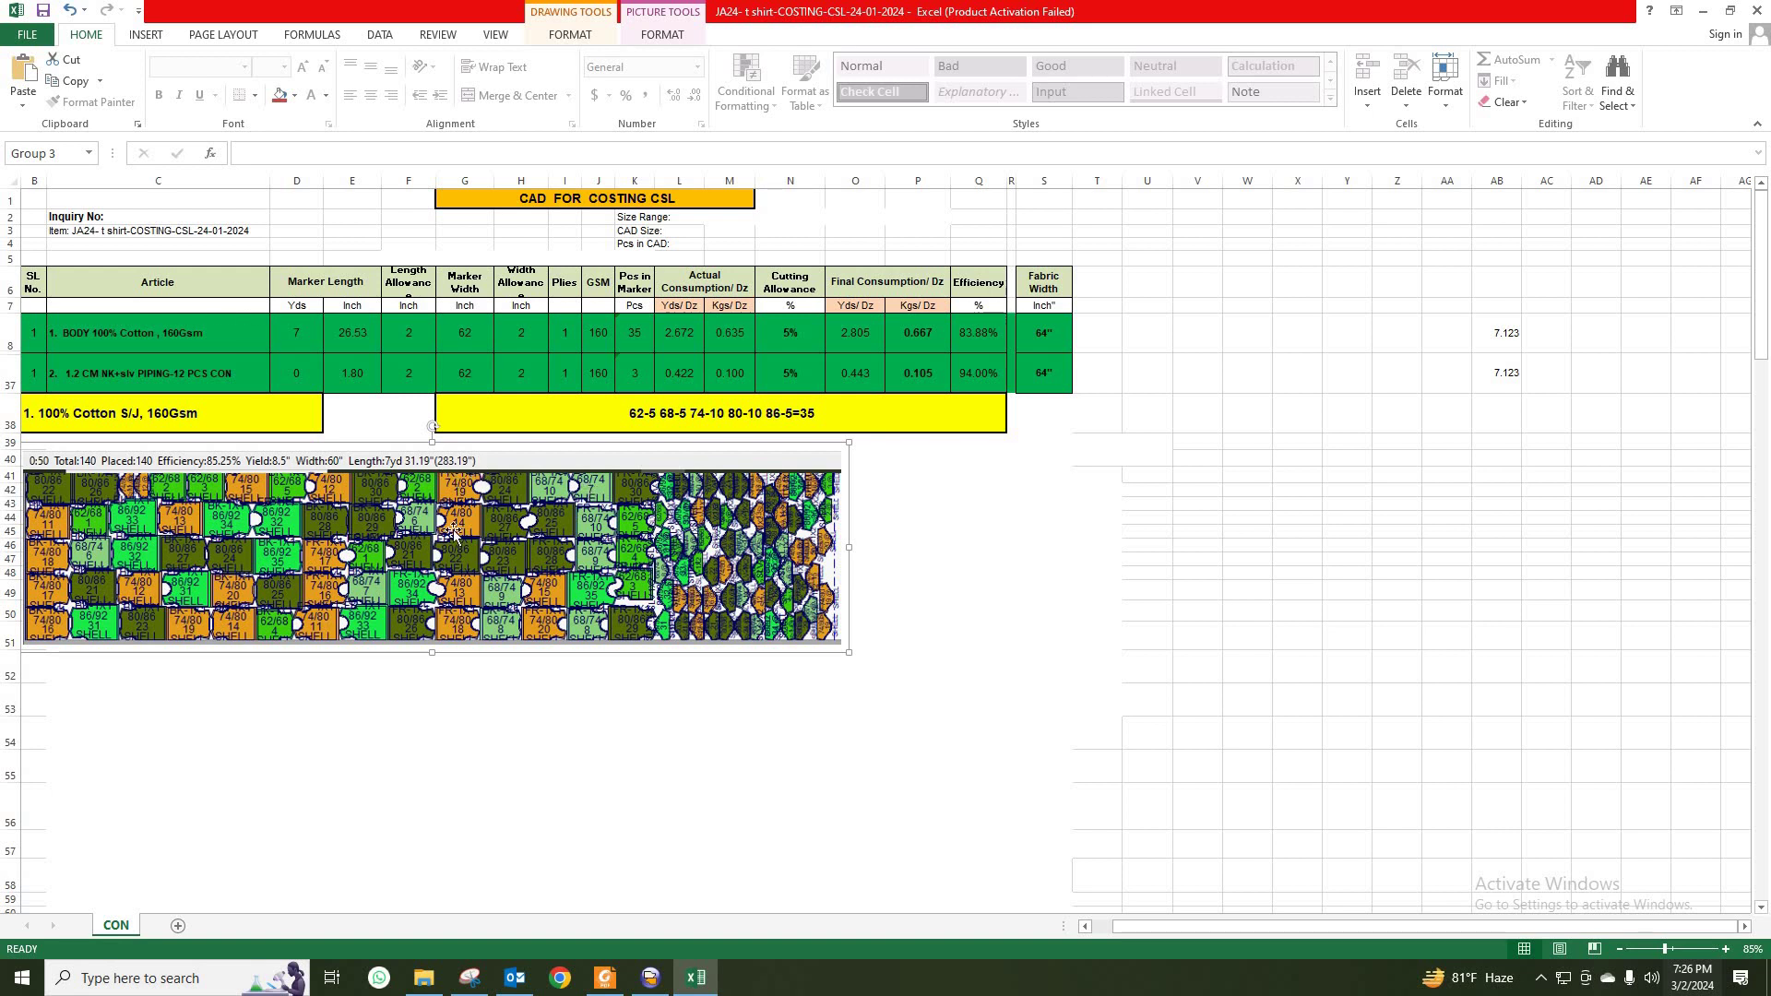
left_click_drag(443, 466, 402, 467)
left_click(297, 334)
left_click(313, 286)
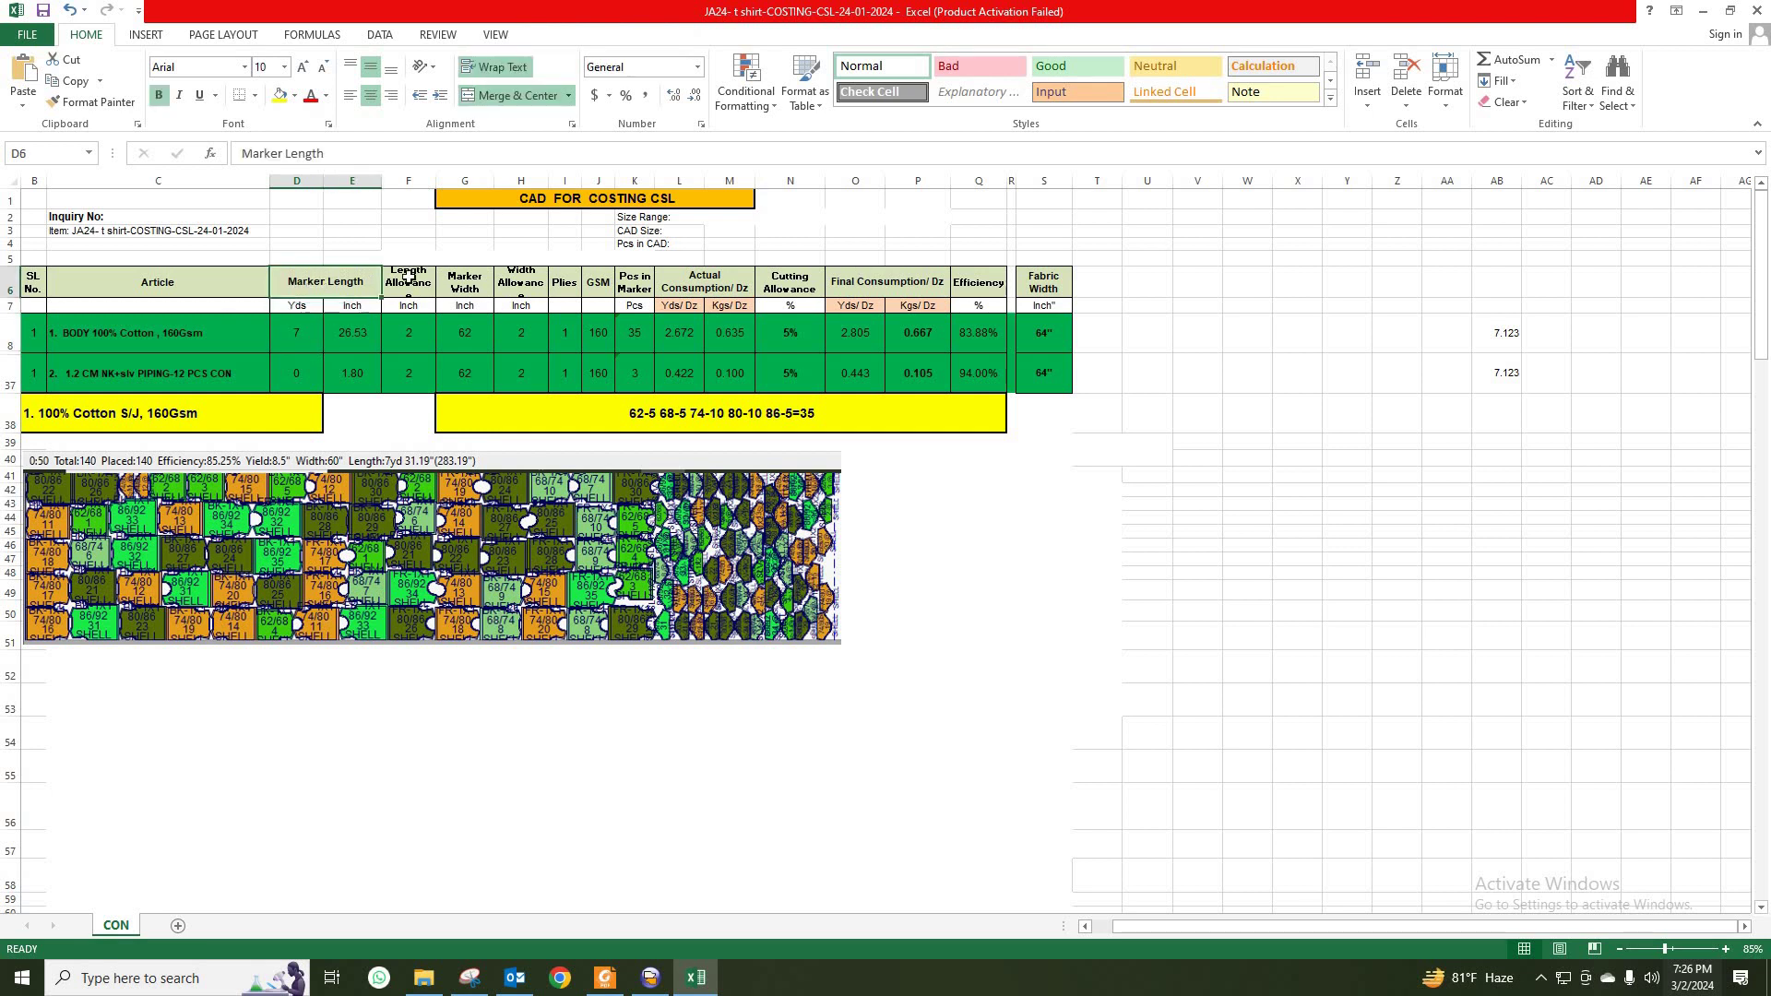
left_click(409, 281)
left_click(465, 284)
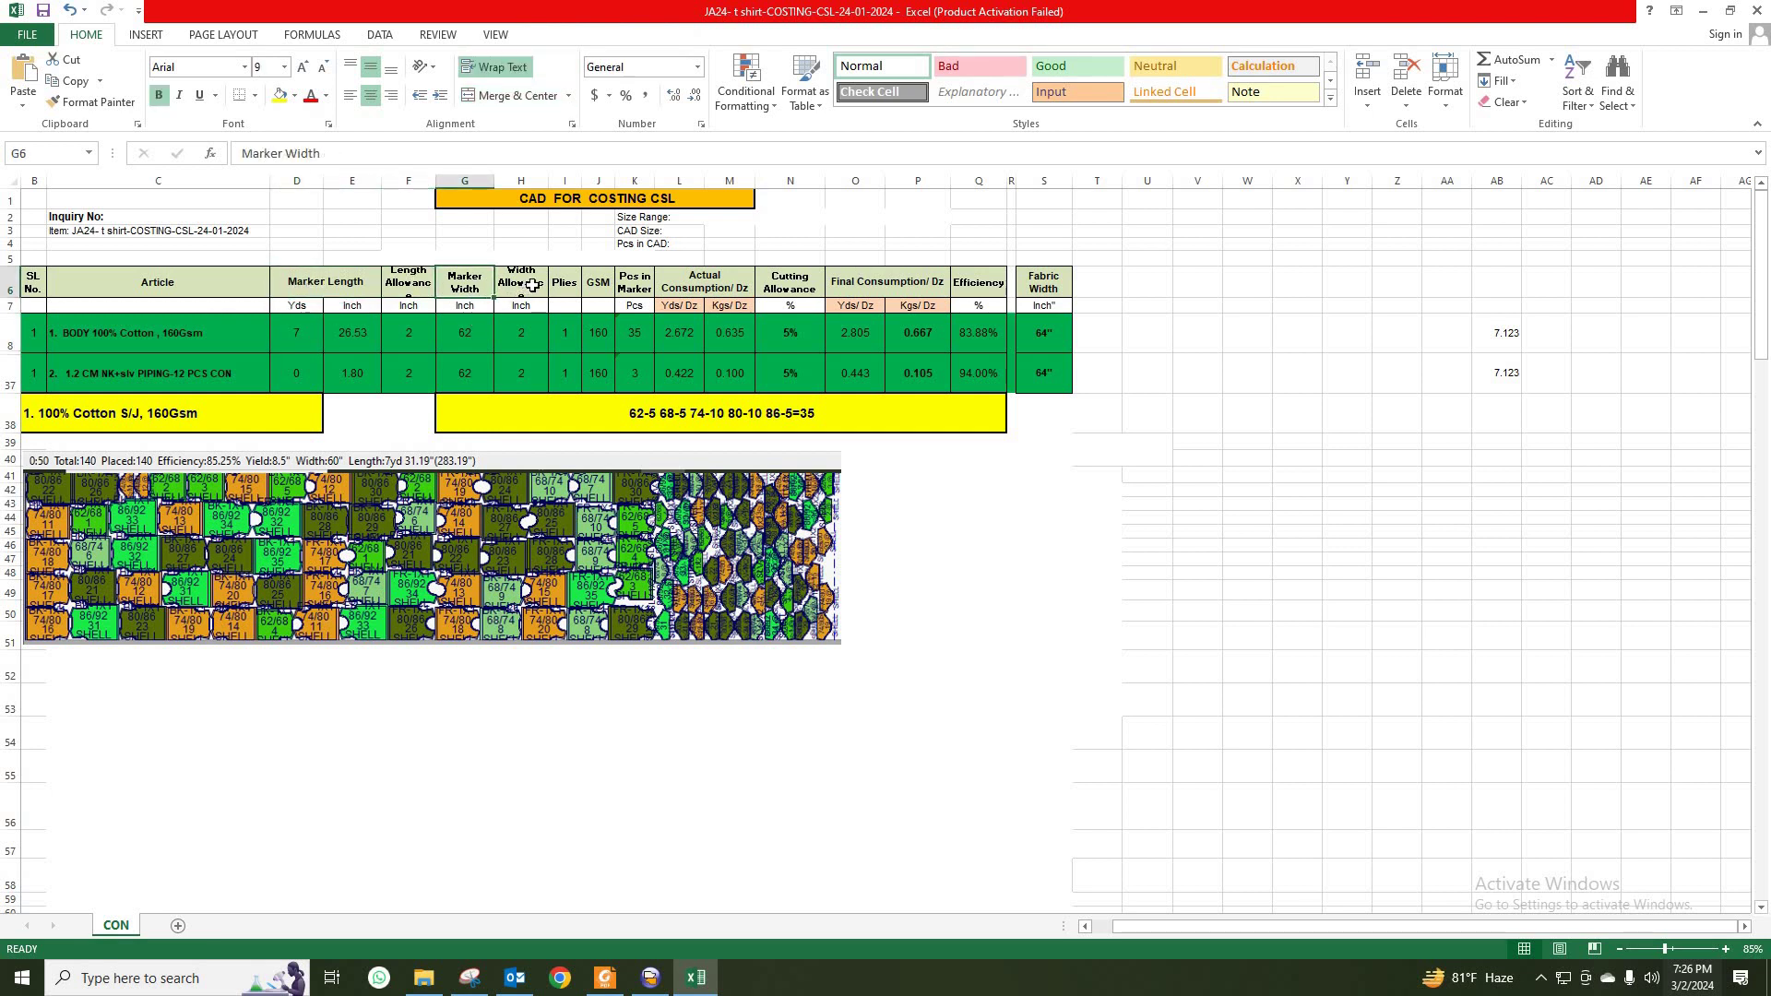
left_click(533, 286)
left_click(564, 282)
left_click(598, 282)
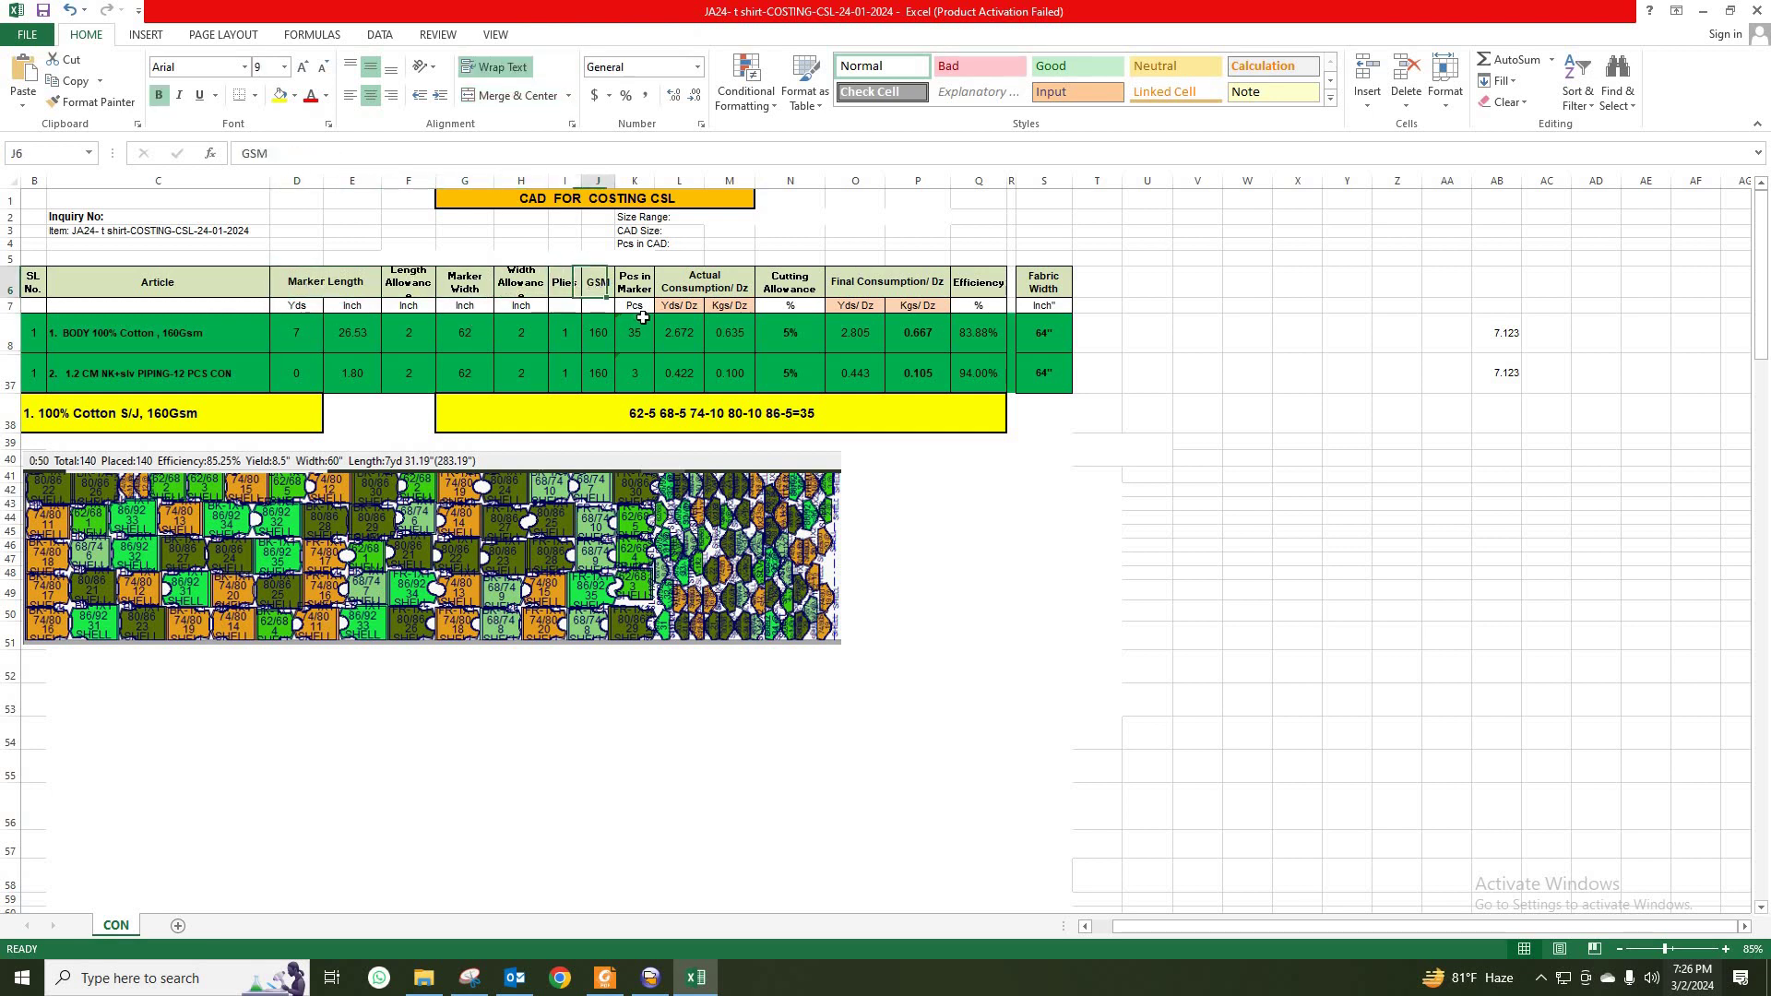
left_click_drag(634, 282, 638, 389)
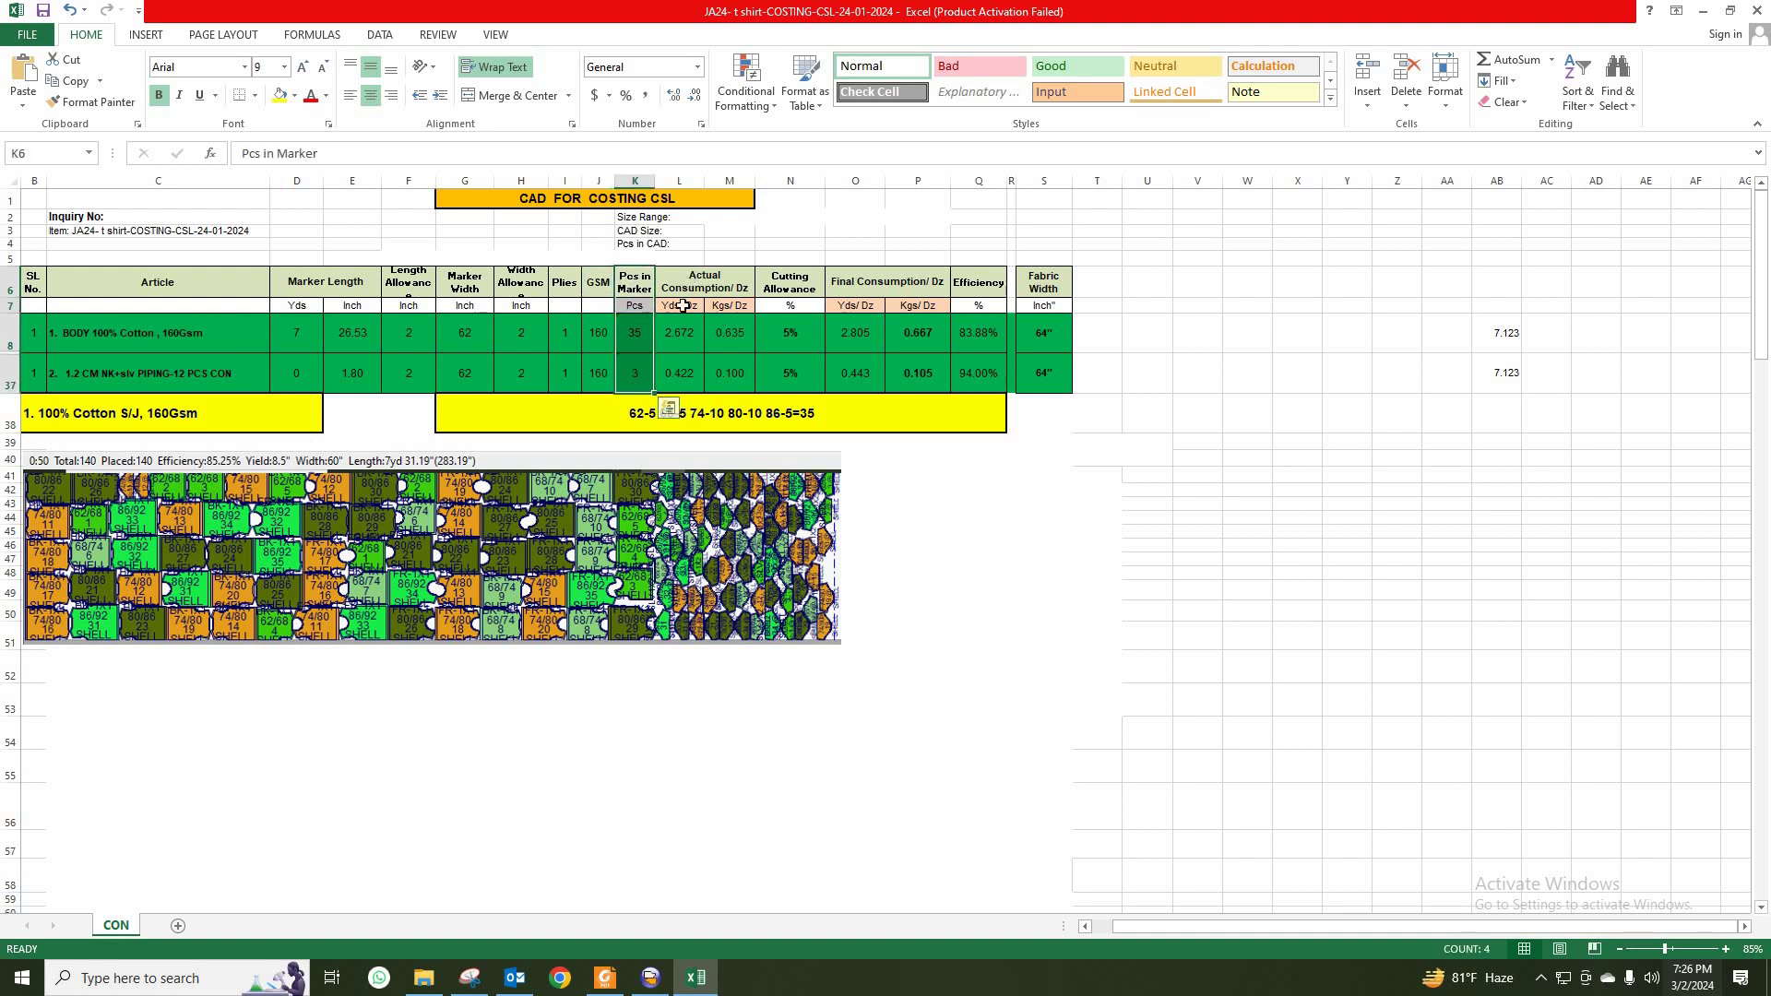
left_click_drag(791, 332, 780, 391)
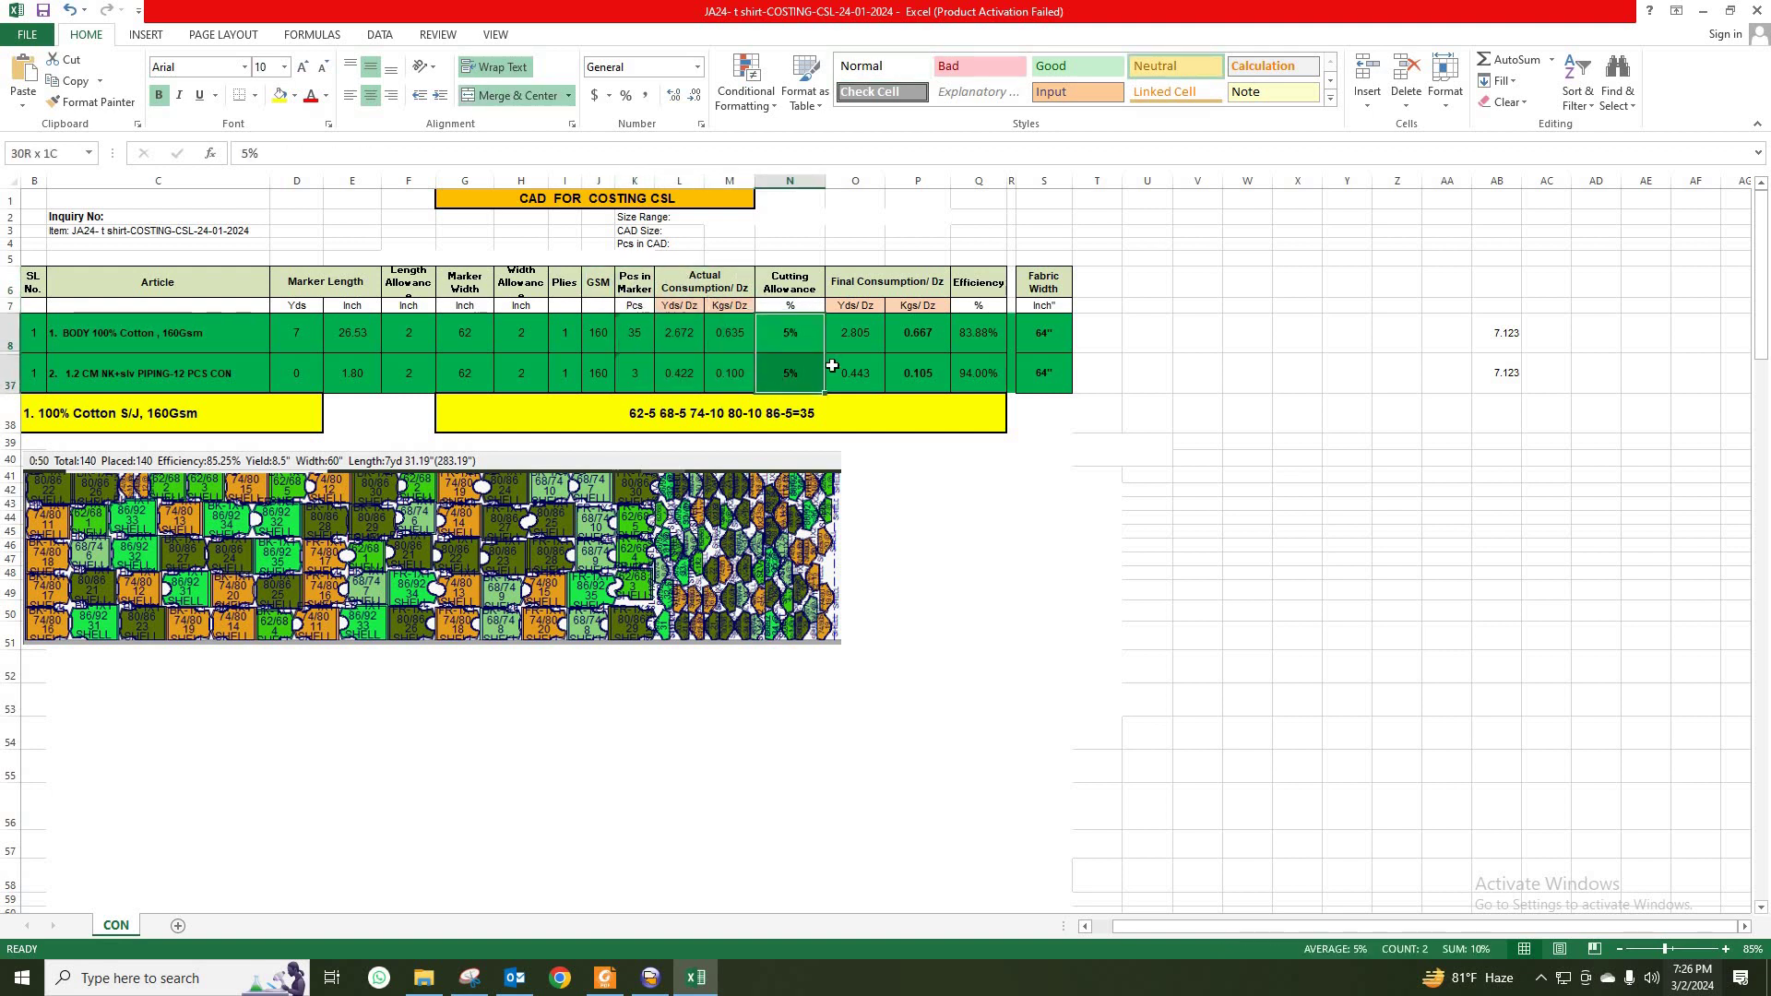
left_click_drag(855, 334, 918, 372)
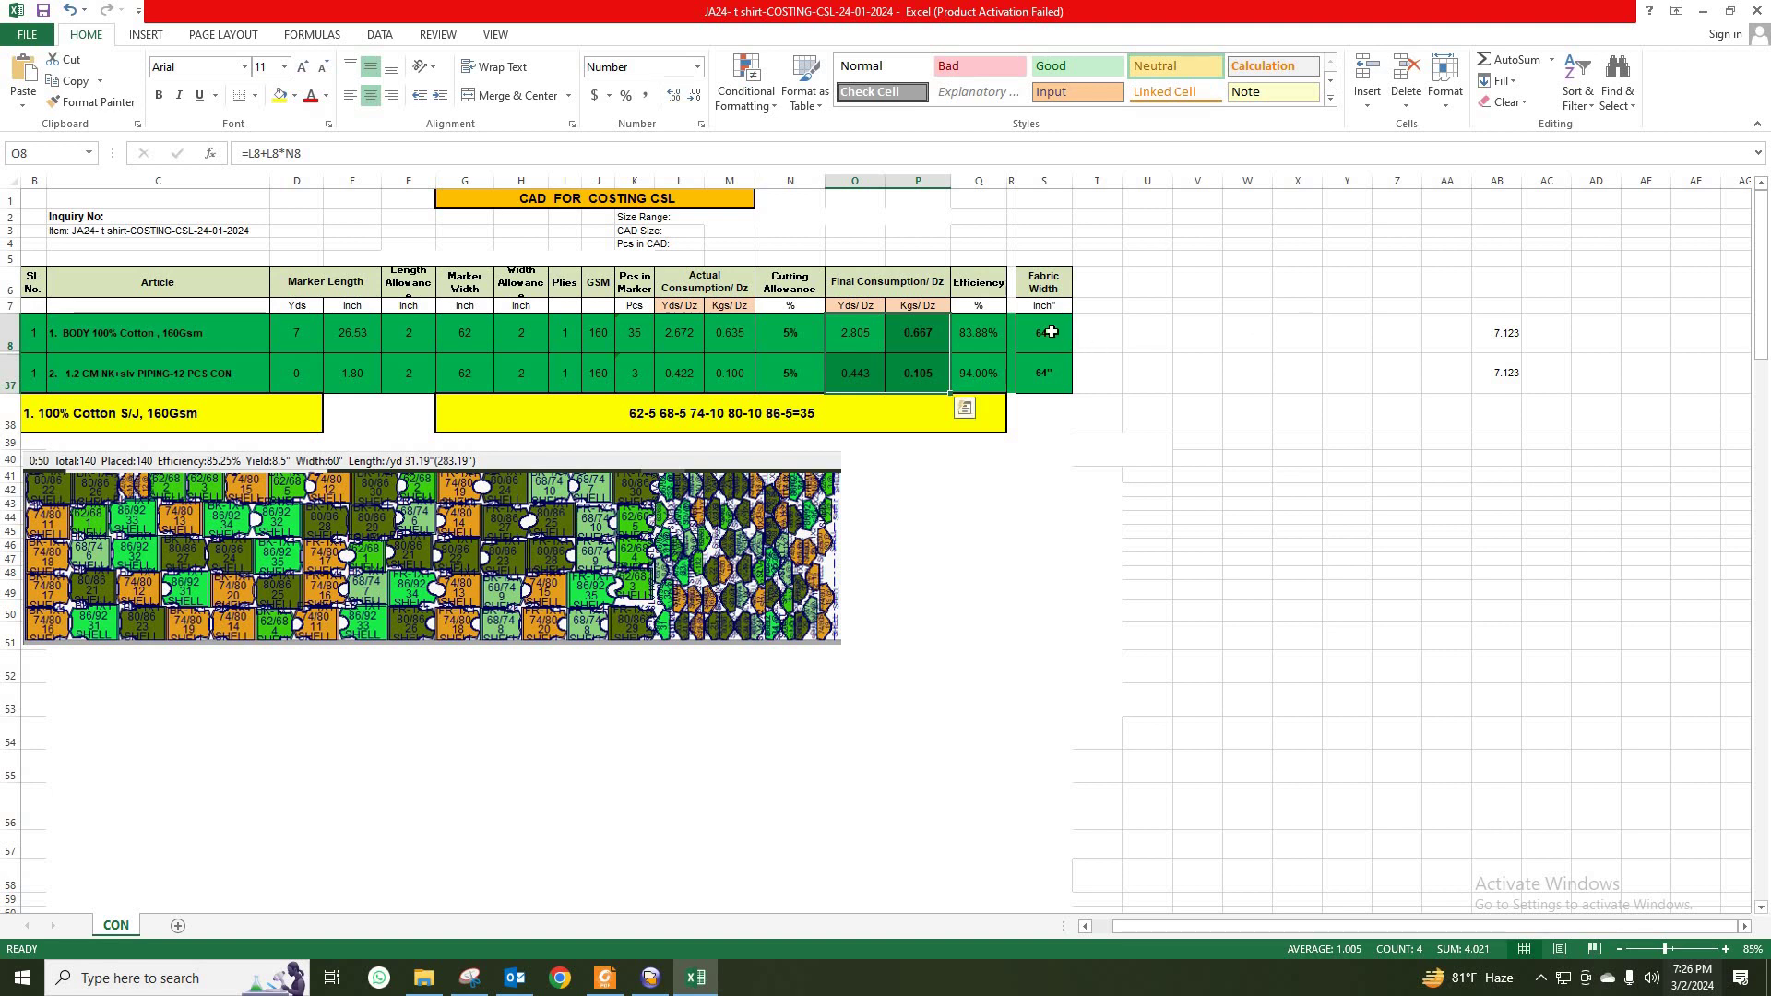
left_click(1345, 442)
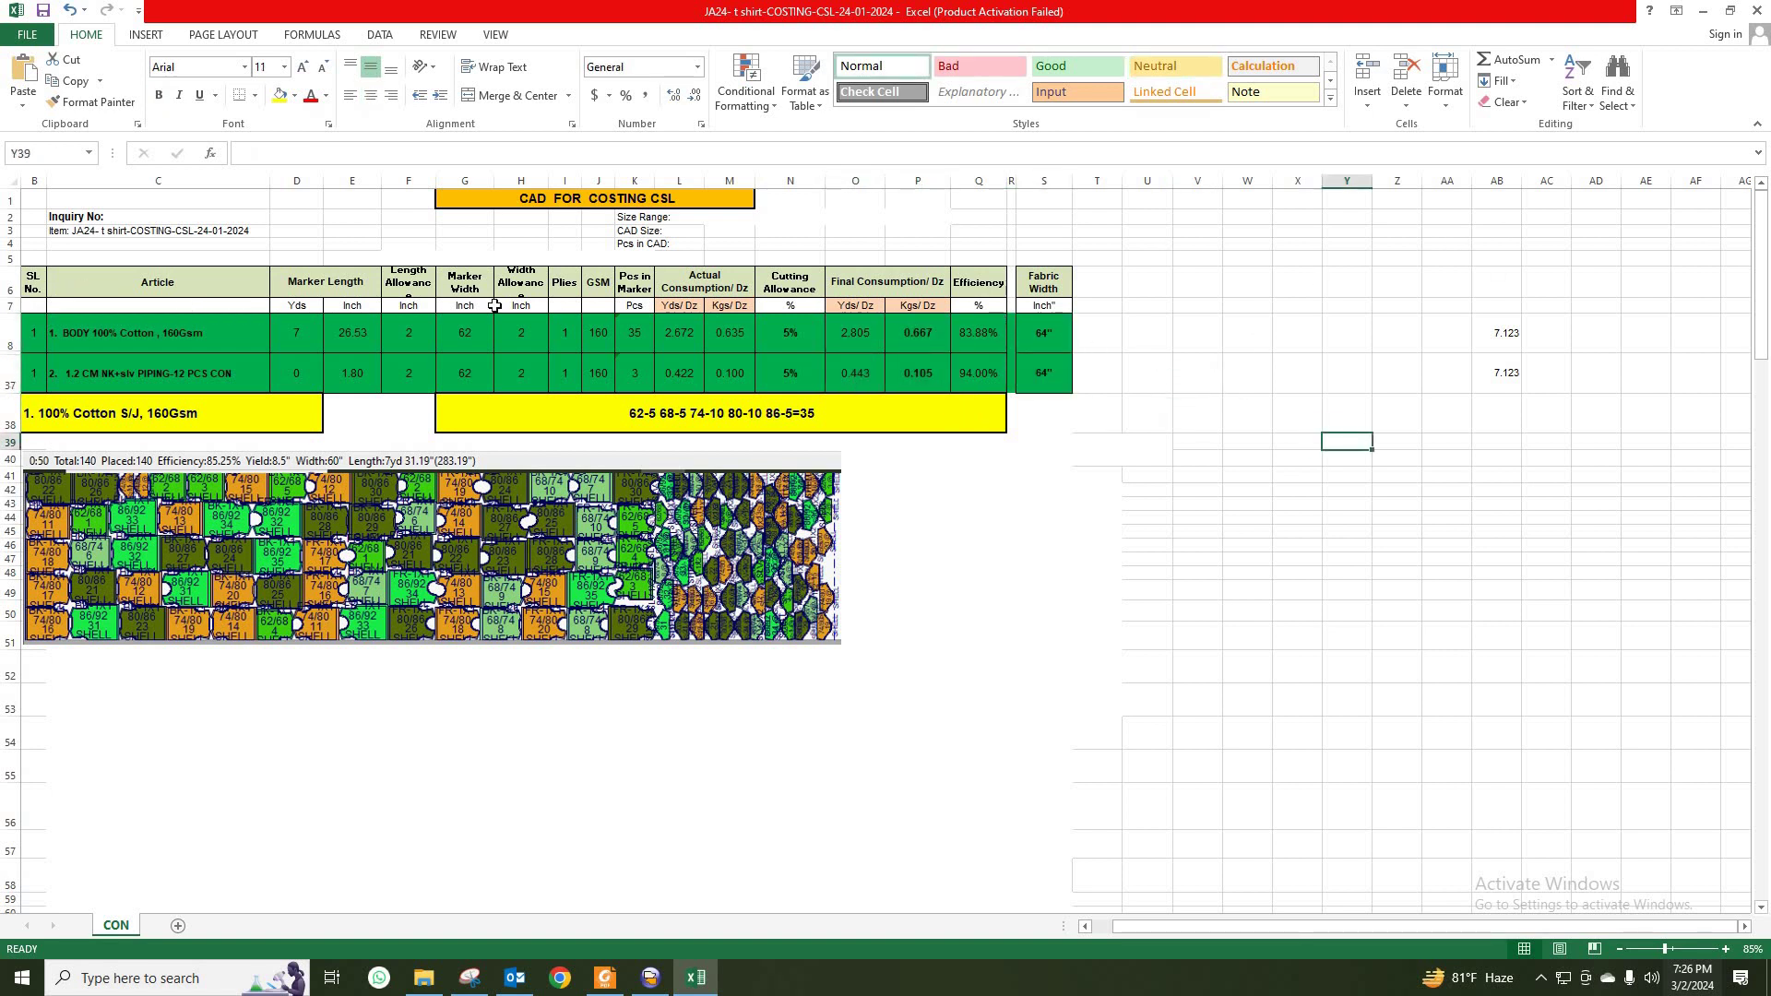
Step: Set the Inquiry No: cell to -1
left_click(545, 201)
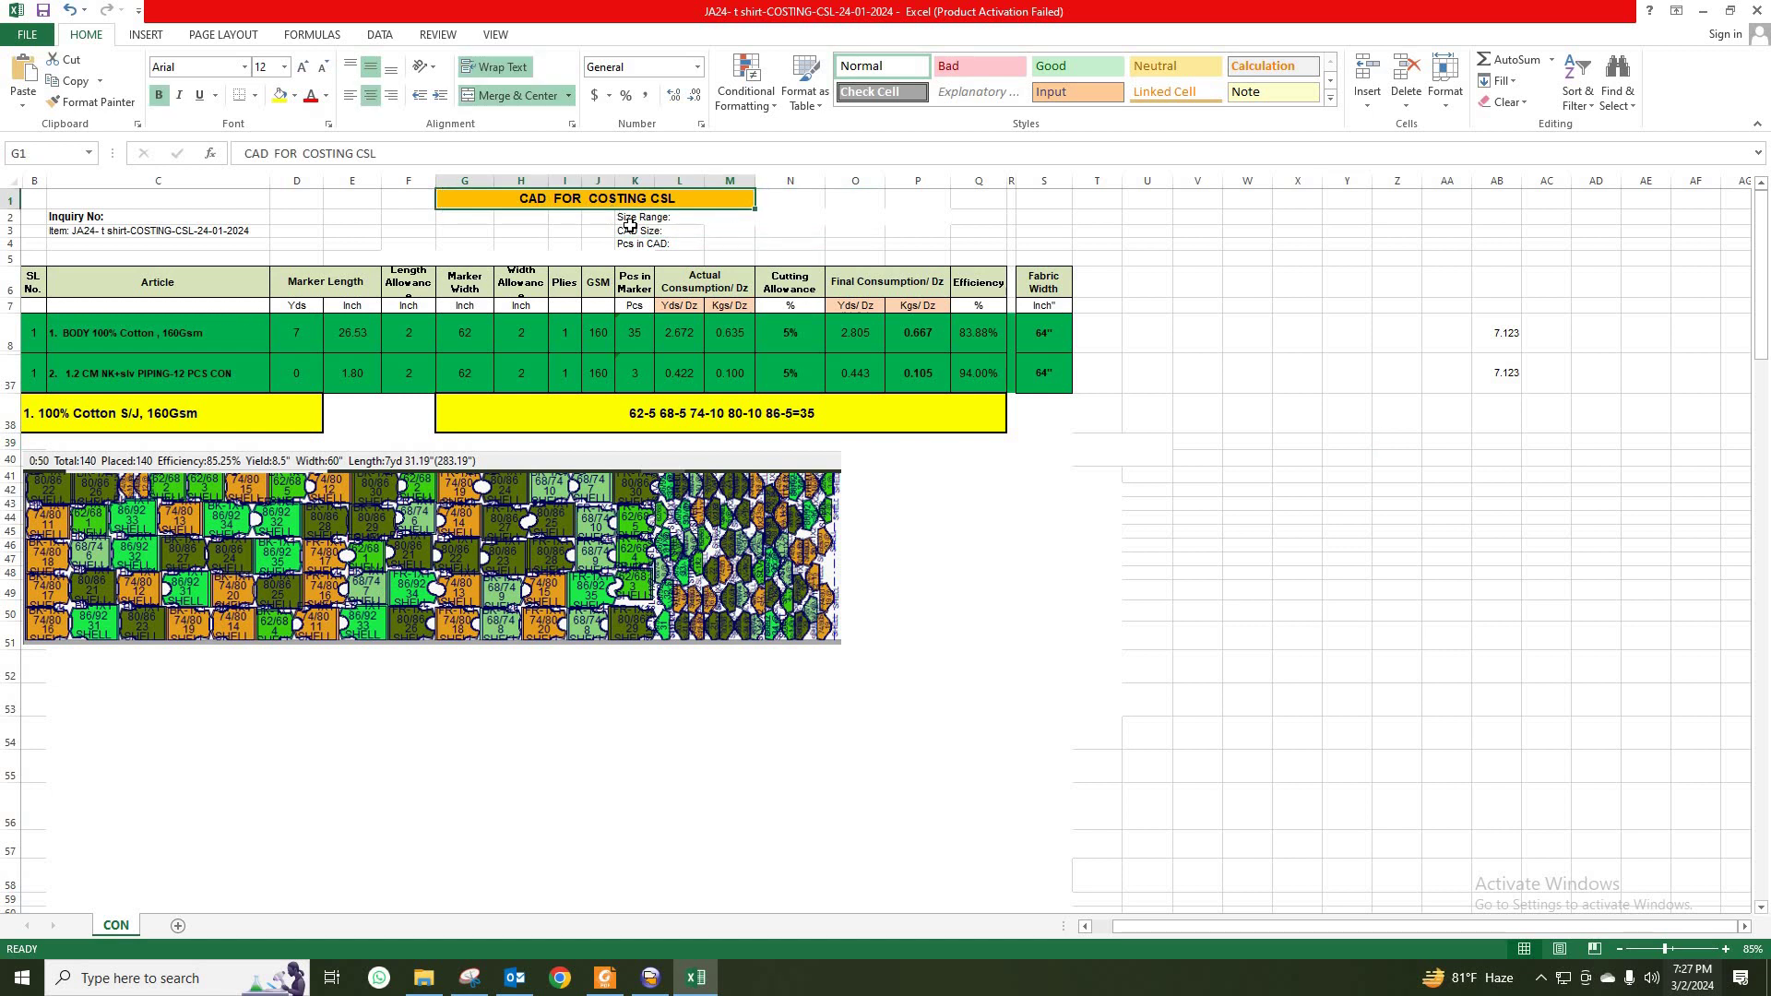
left_click(95, 225)
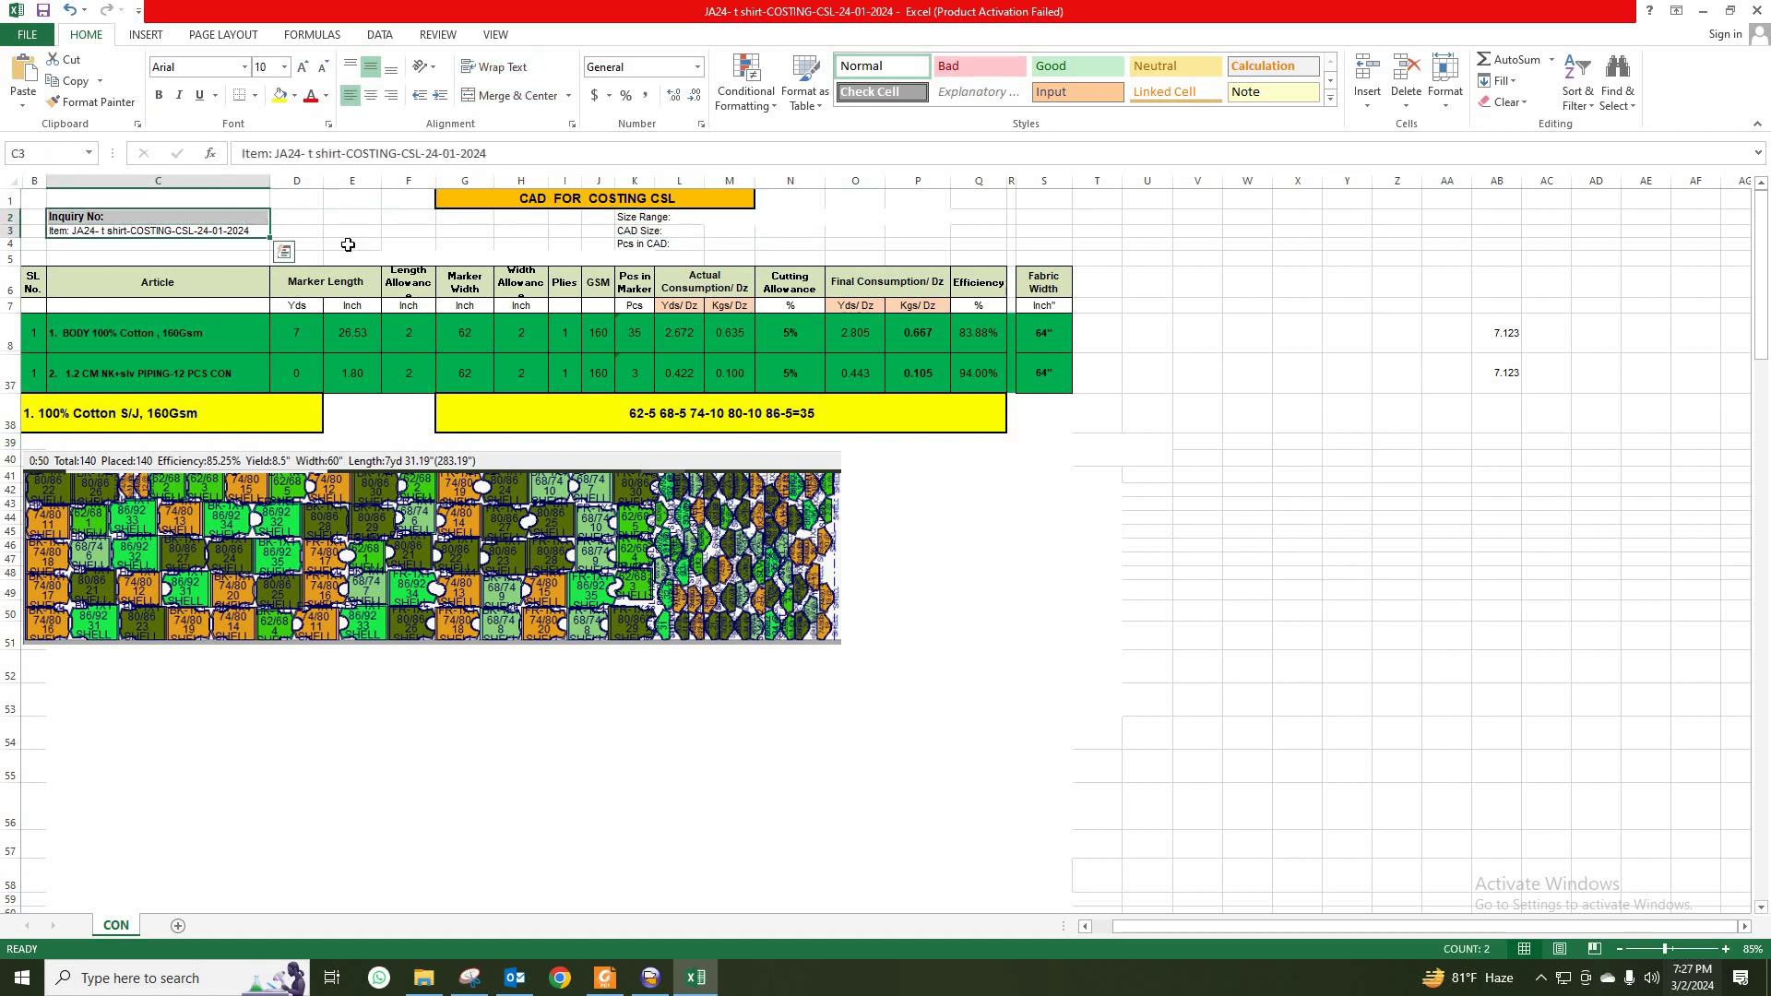
left_click(151, 214)
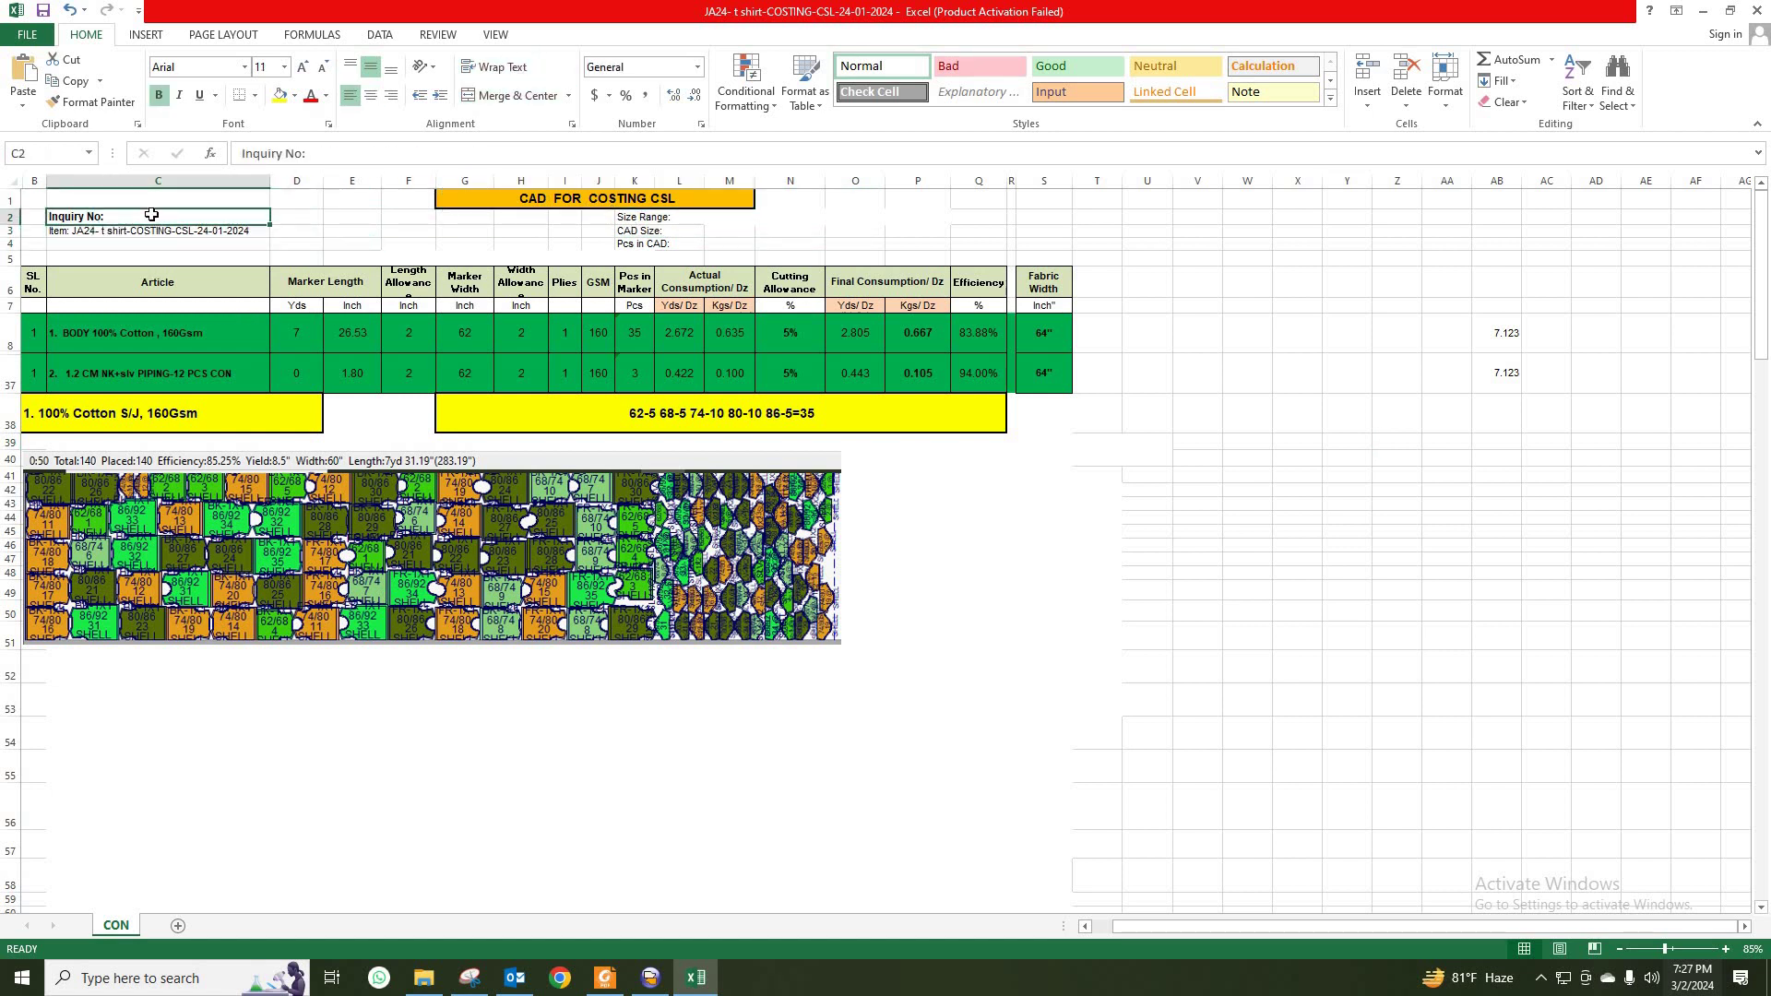
type("-01")
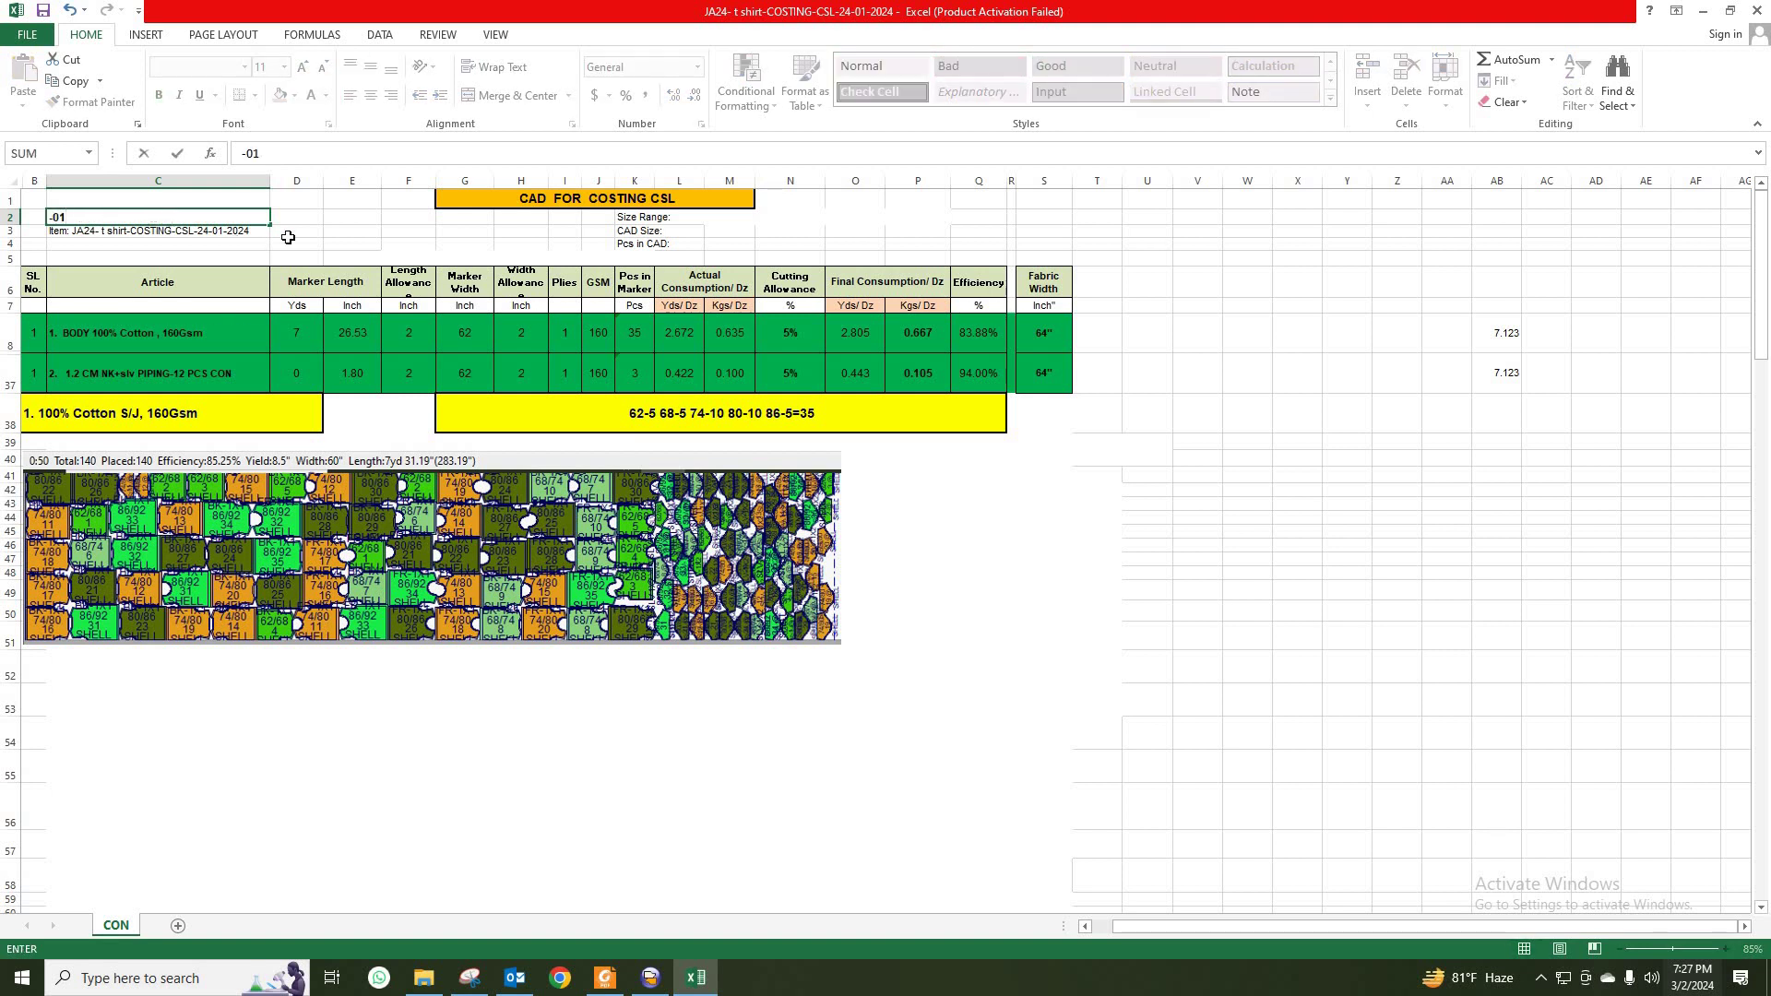
key("Return")
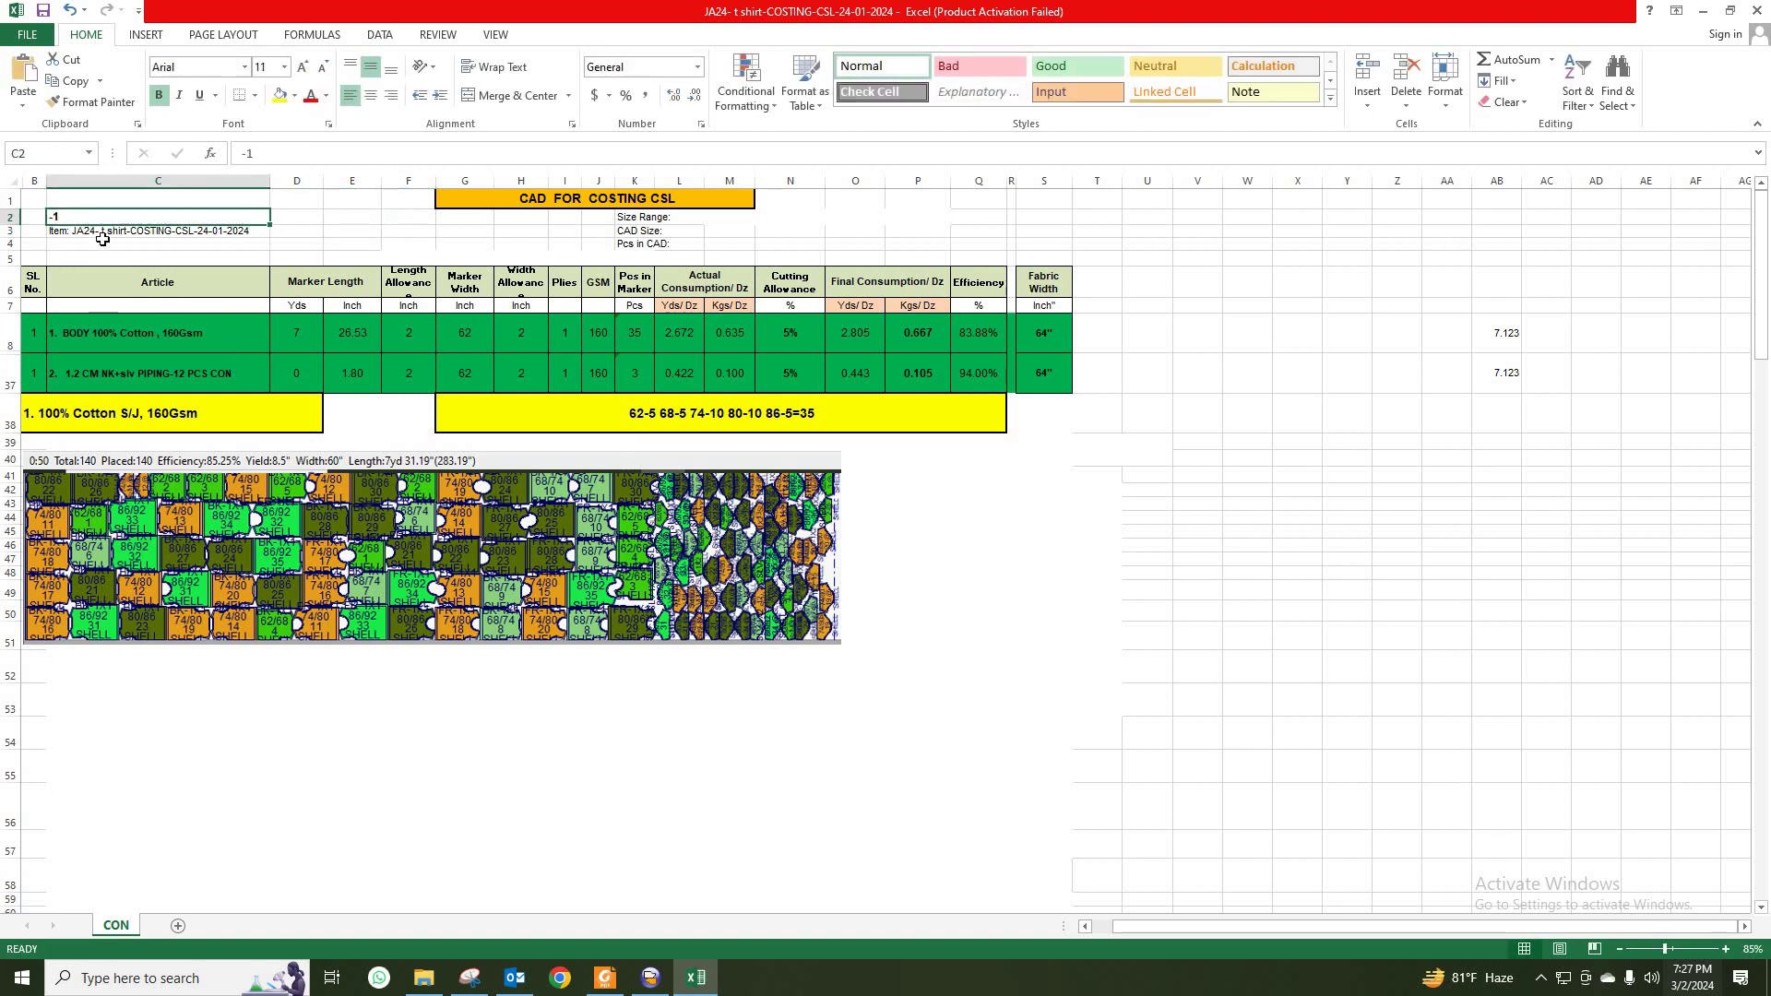
Step: Change the item date in C3 from 24-01-2024 to 2-03-2024
left_click(106, 234)
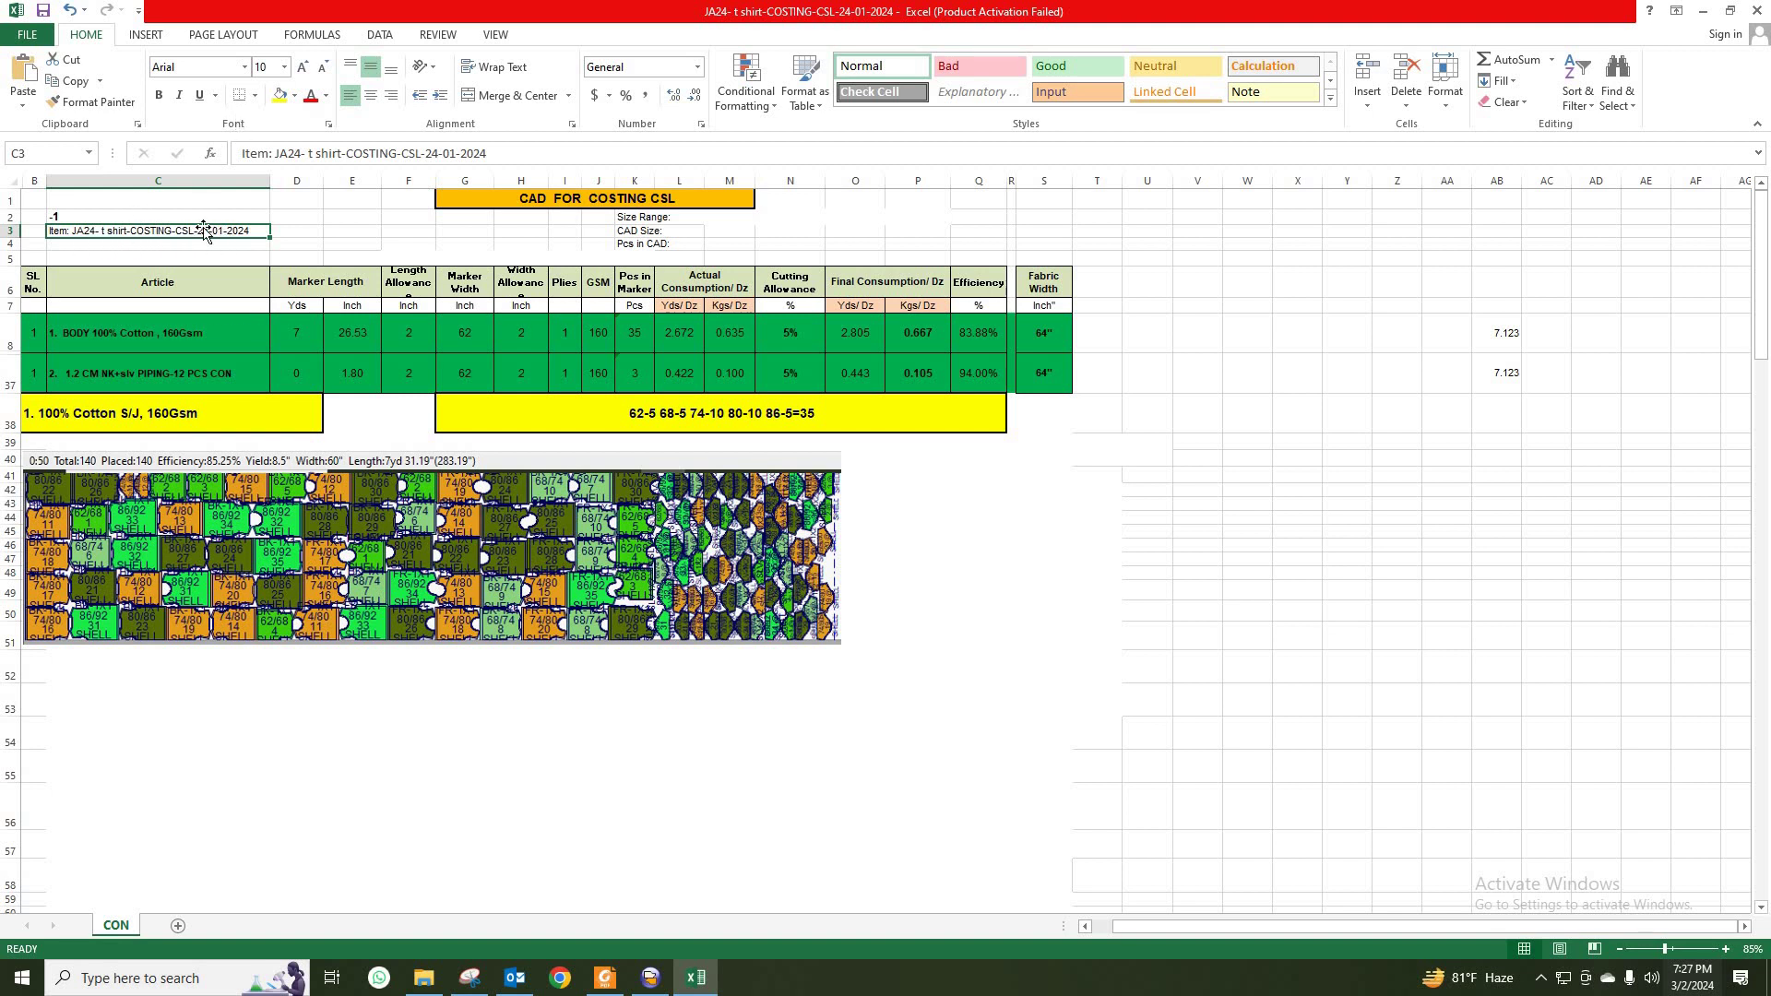
left_click(439, 153)
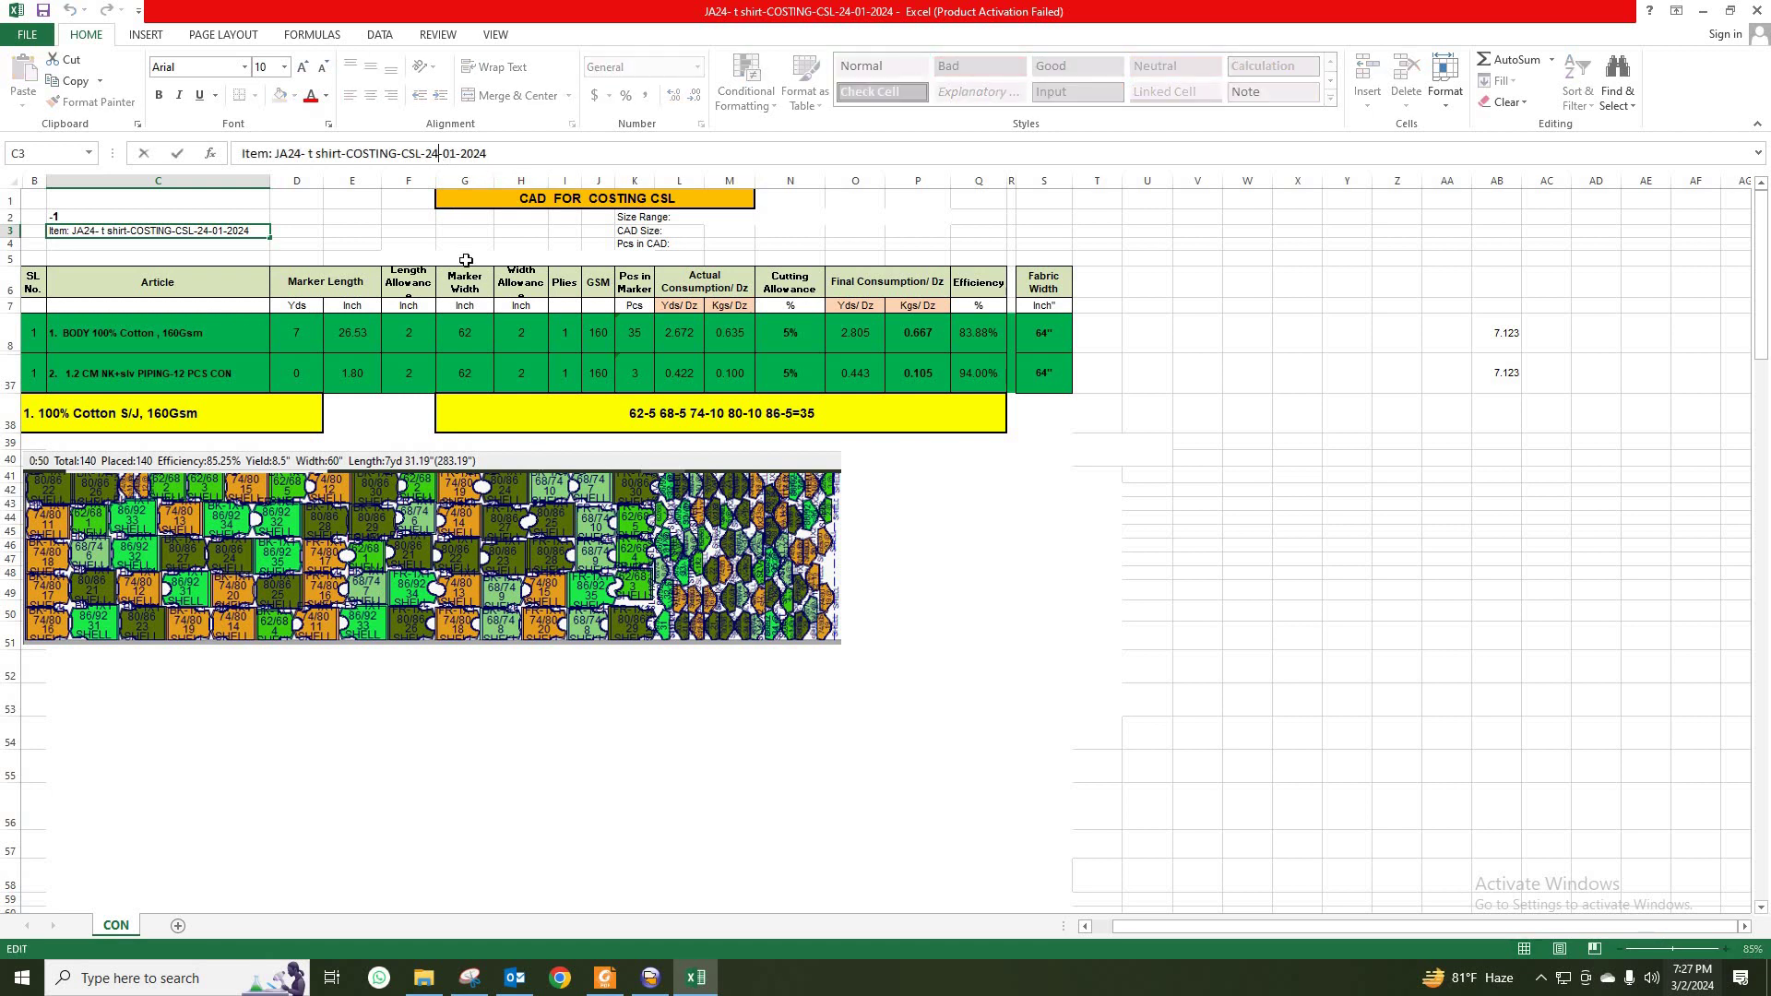
key("BackSpace")
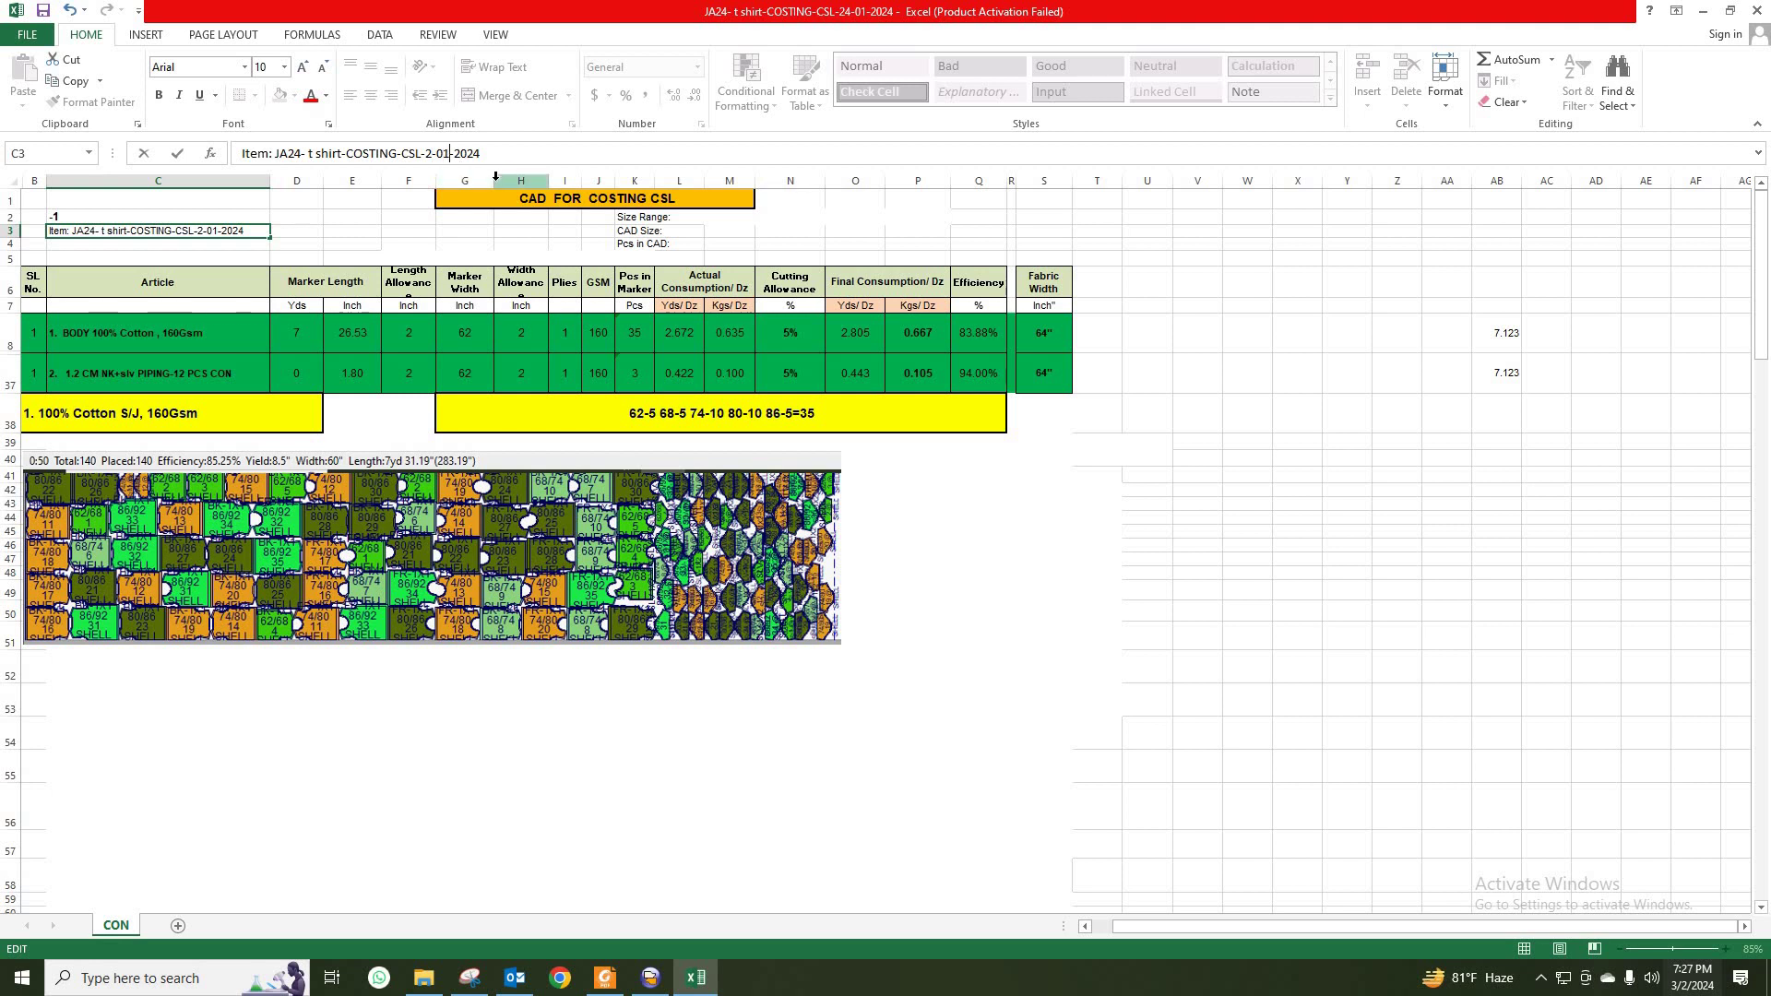
key("BackSpace")
type("3")
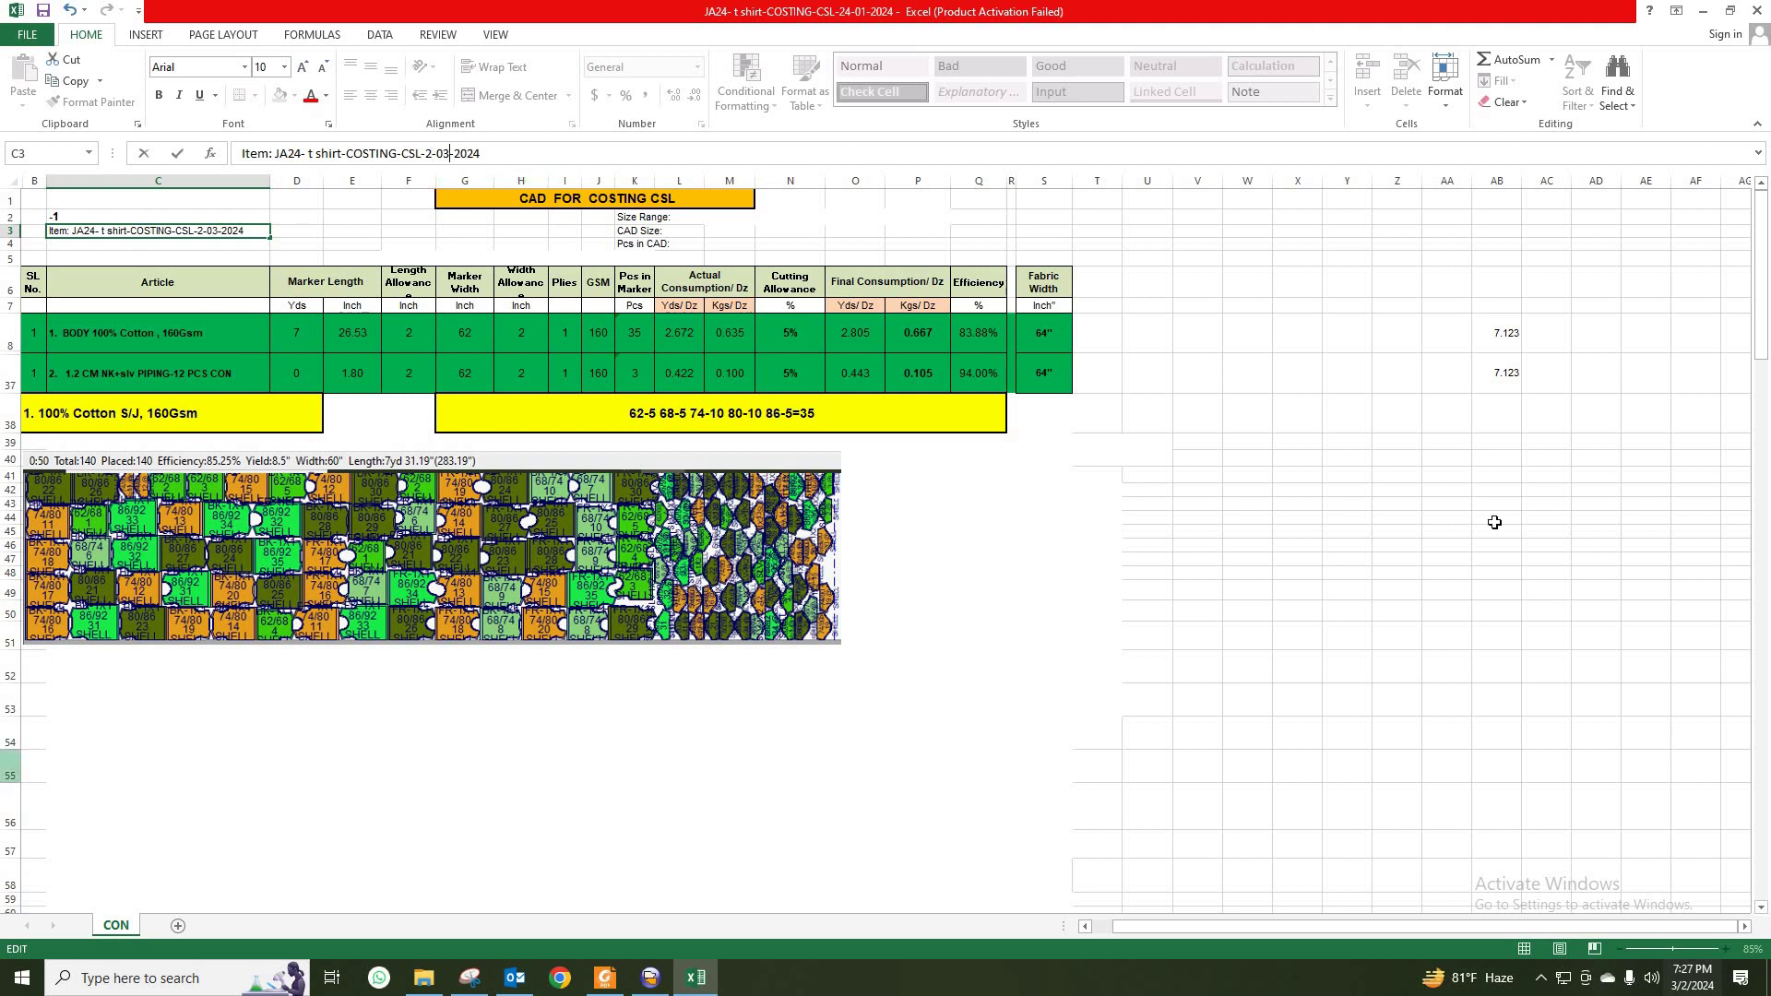
left_click(1033, 585)
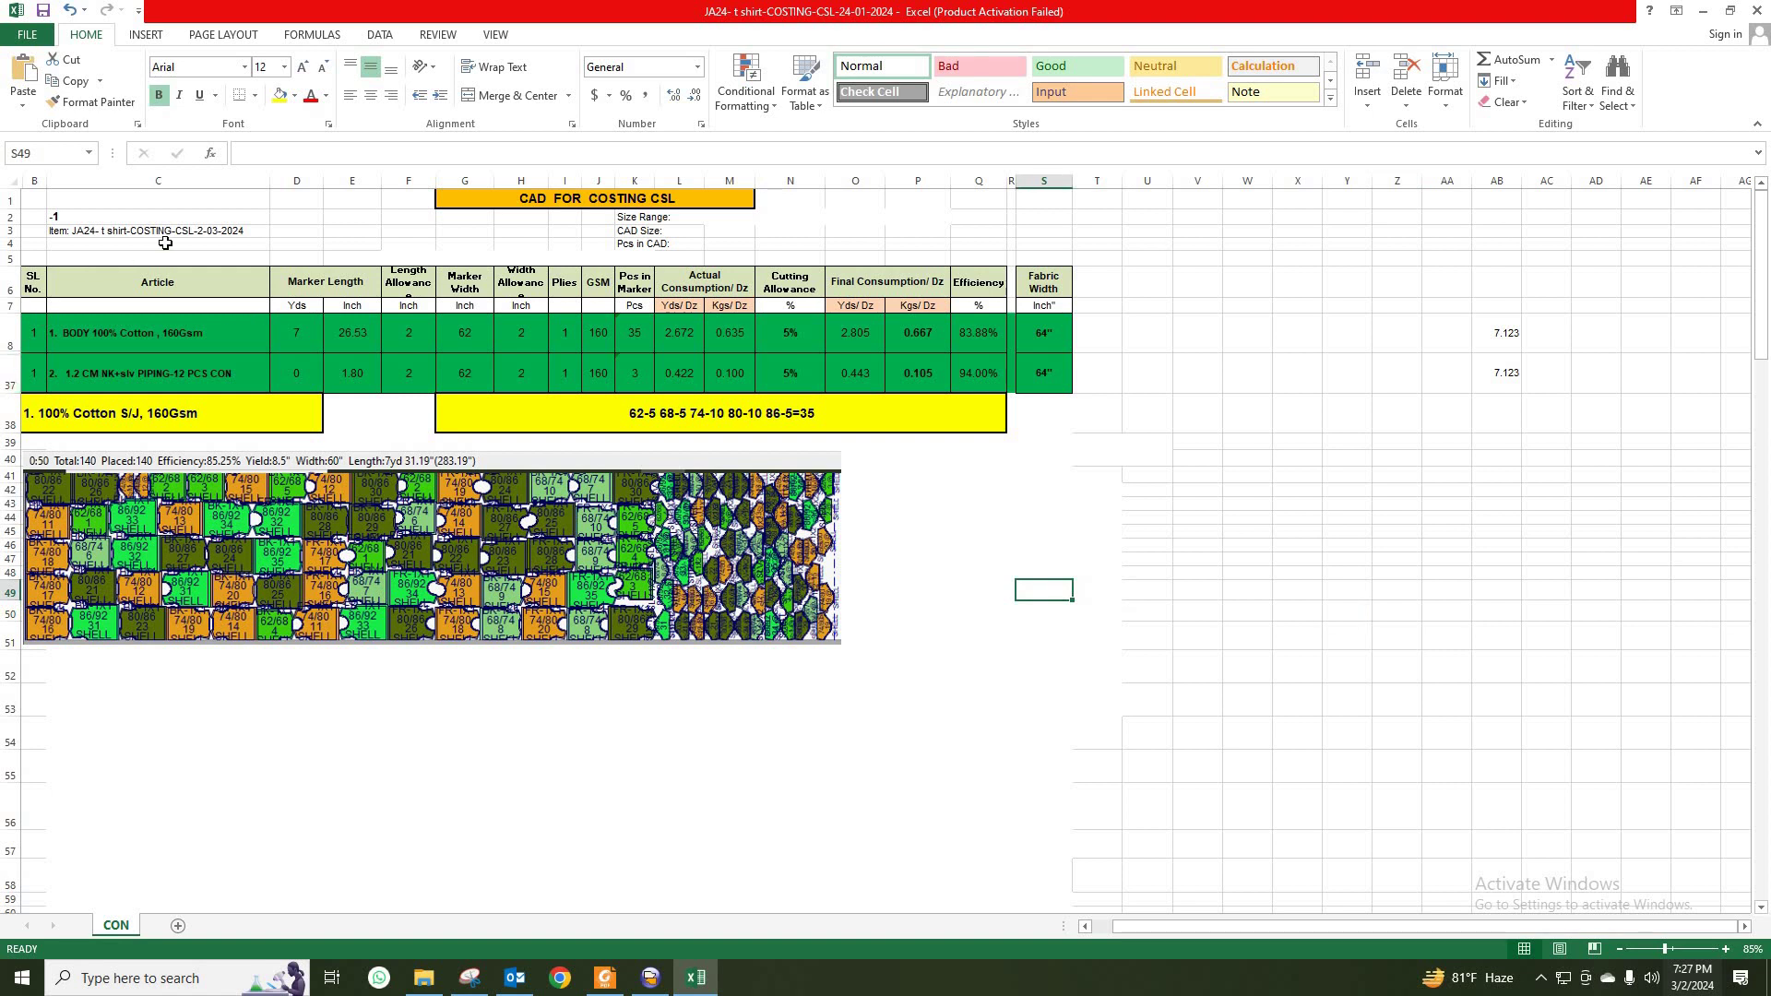
Step: Check the body fabric article in C8 against the JA24 t-shirt PDF
left_click(188, 285)
left_click(105, 335)
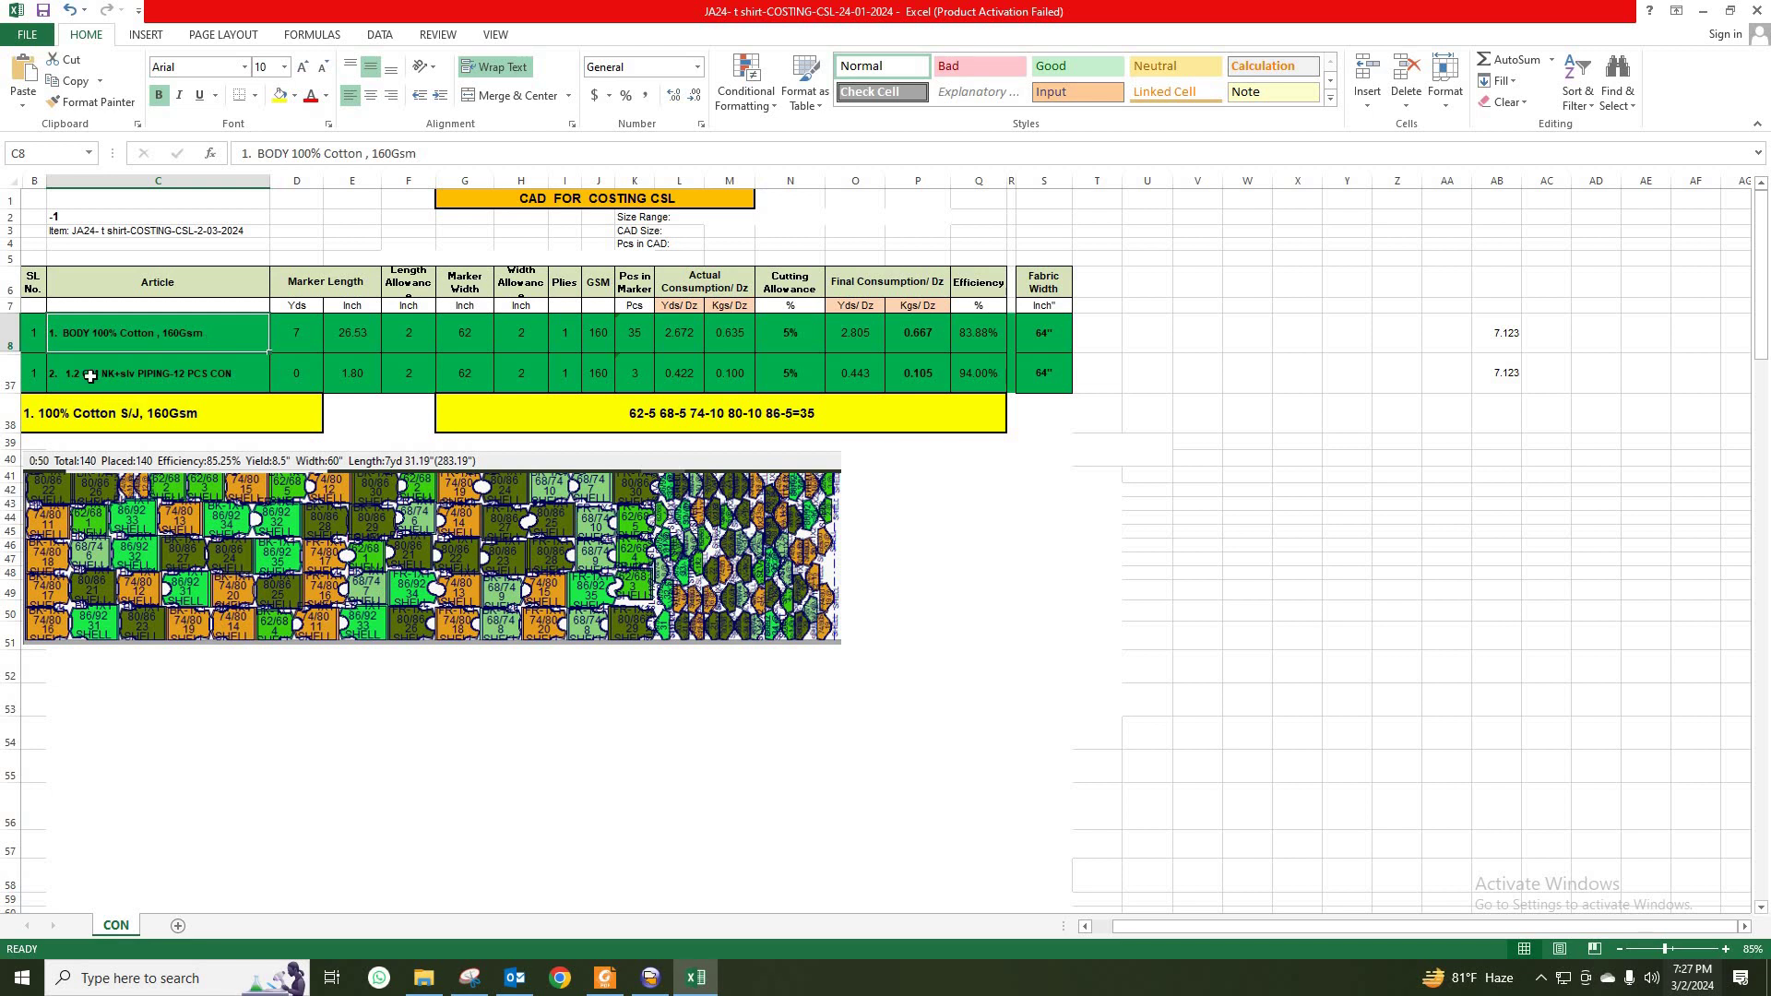
left_click(604, 978)
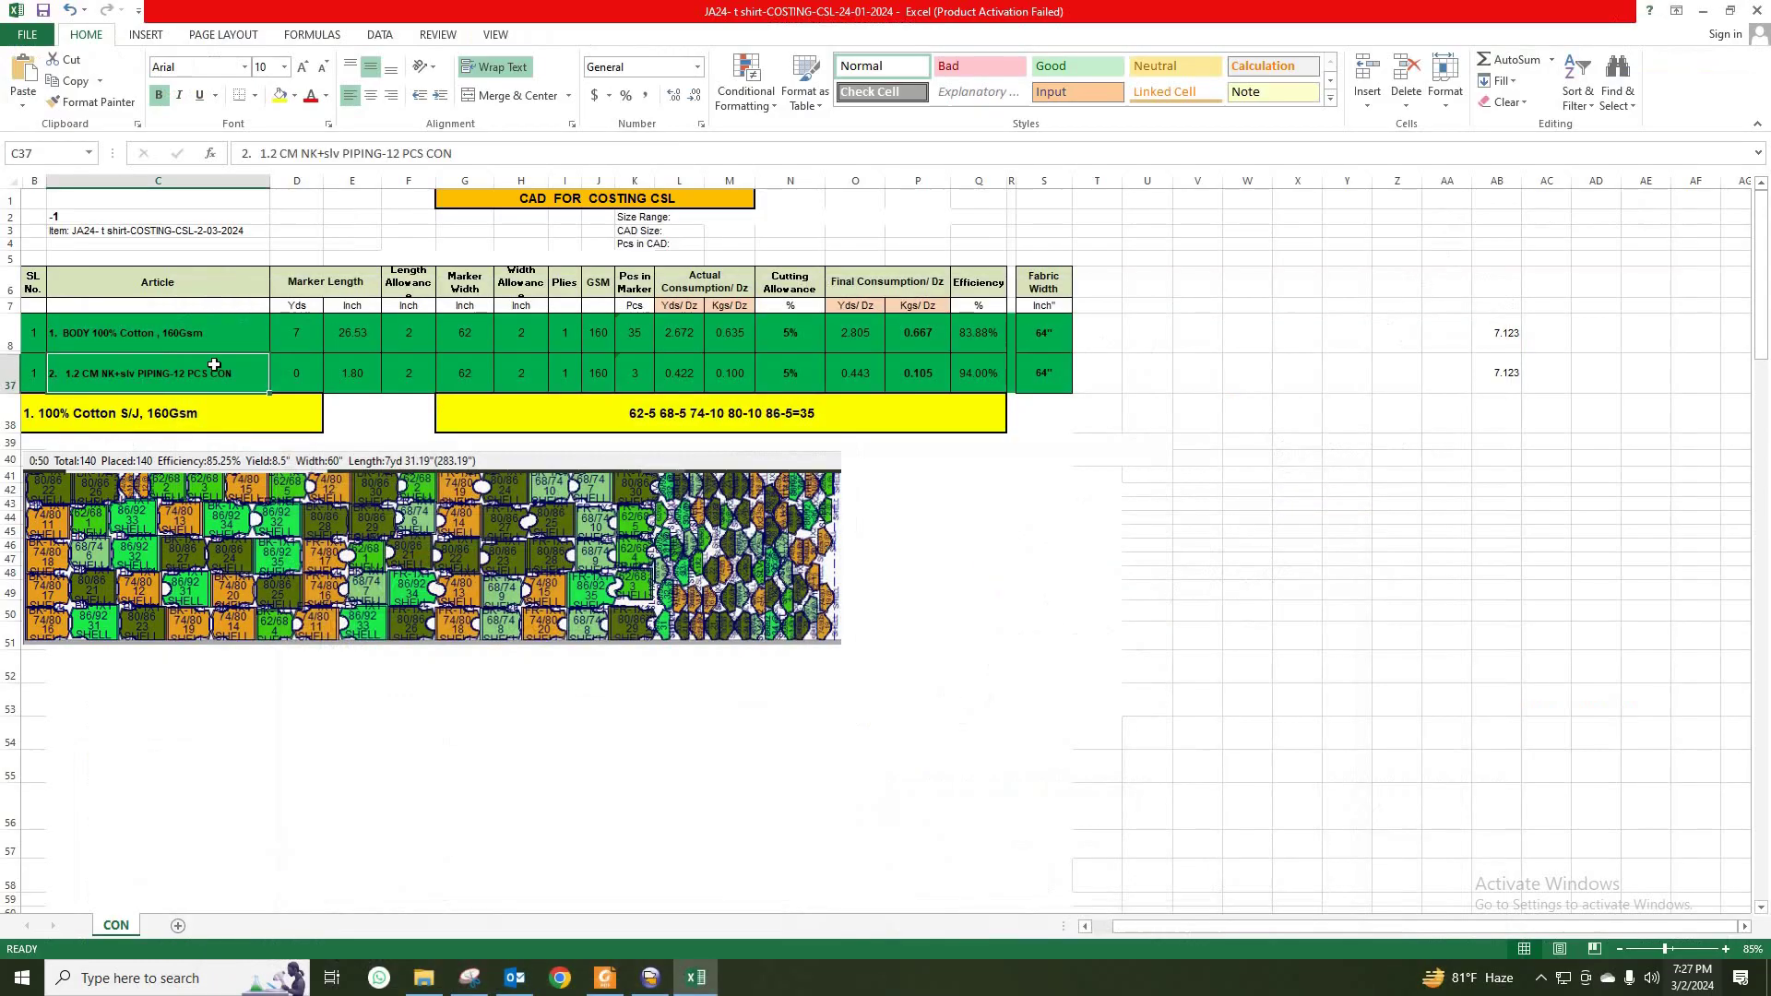
left_click(1674, 13)
Step: Set the body fabric marker length in E8 to 31.19 inches
left_click(173, 336)
left_click(200, 377)
left_click(150, 332)
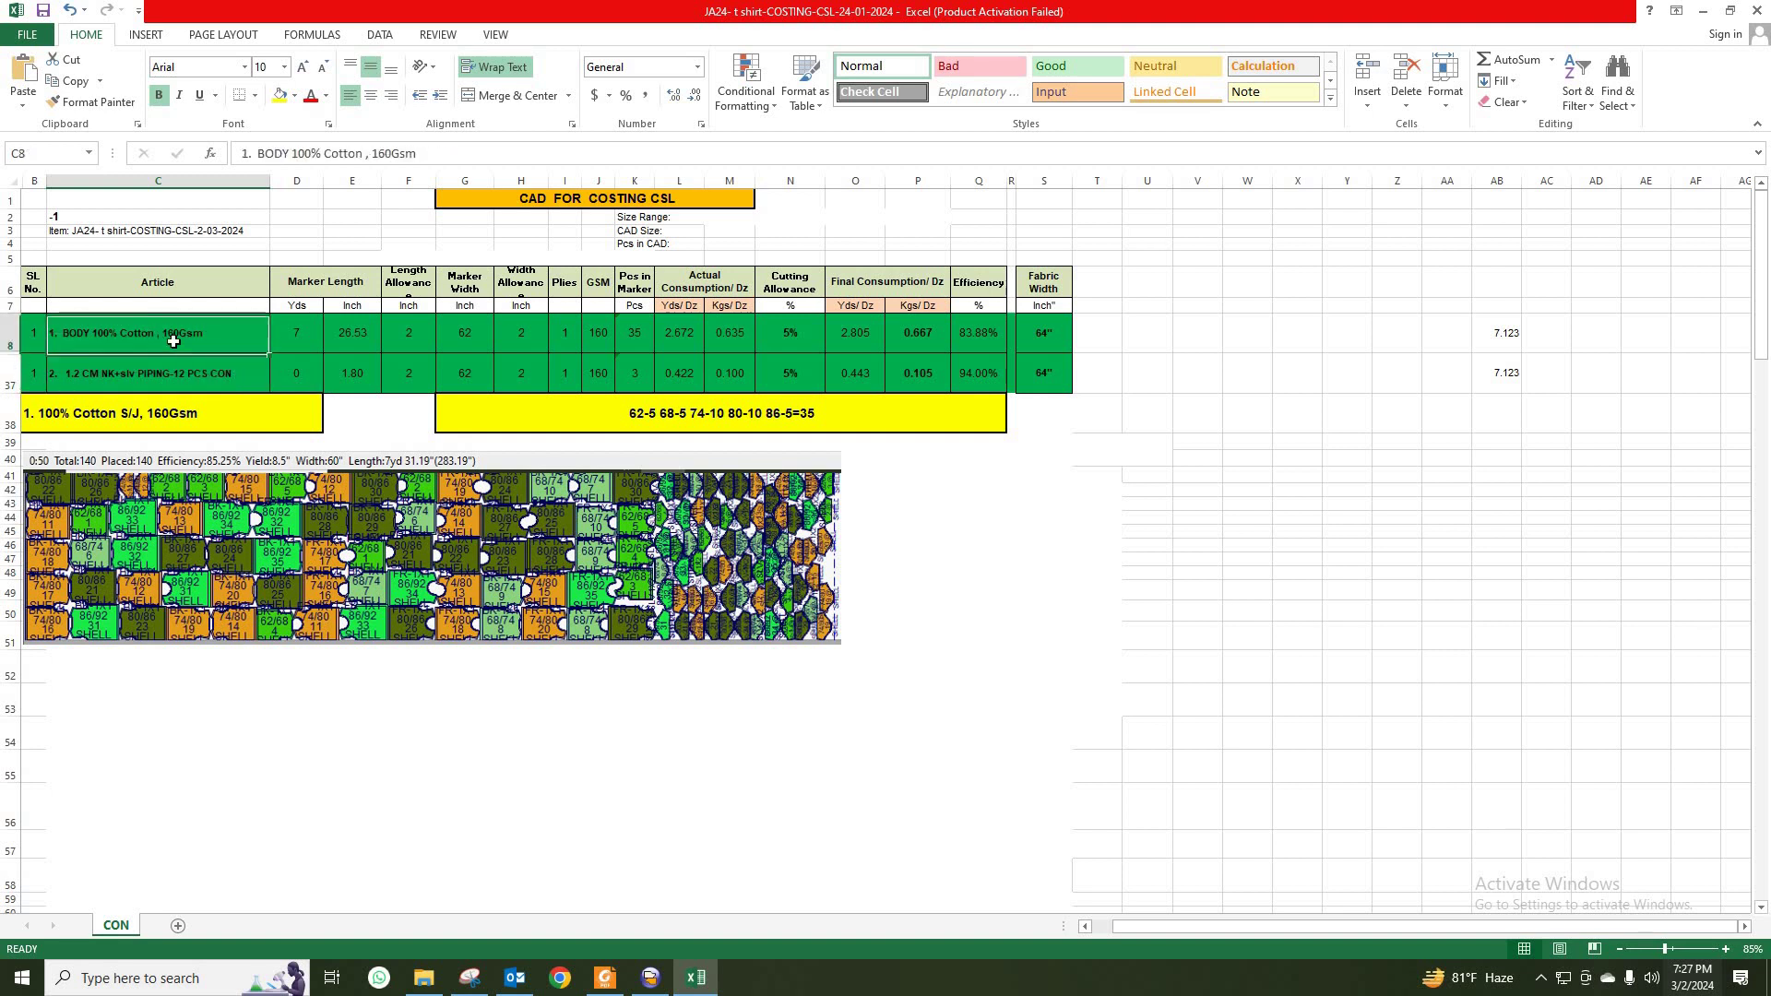
left_click(201, 379)
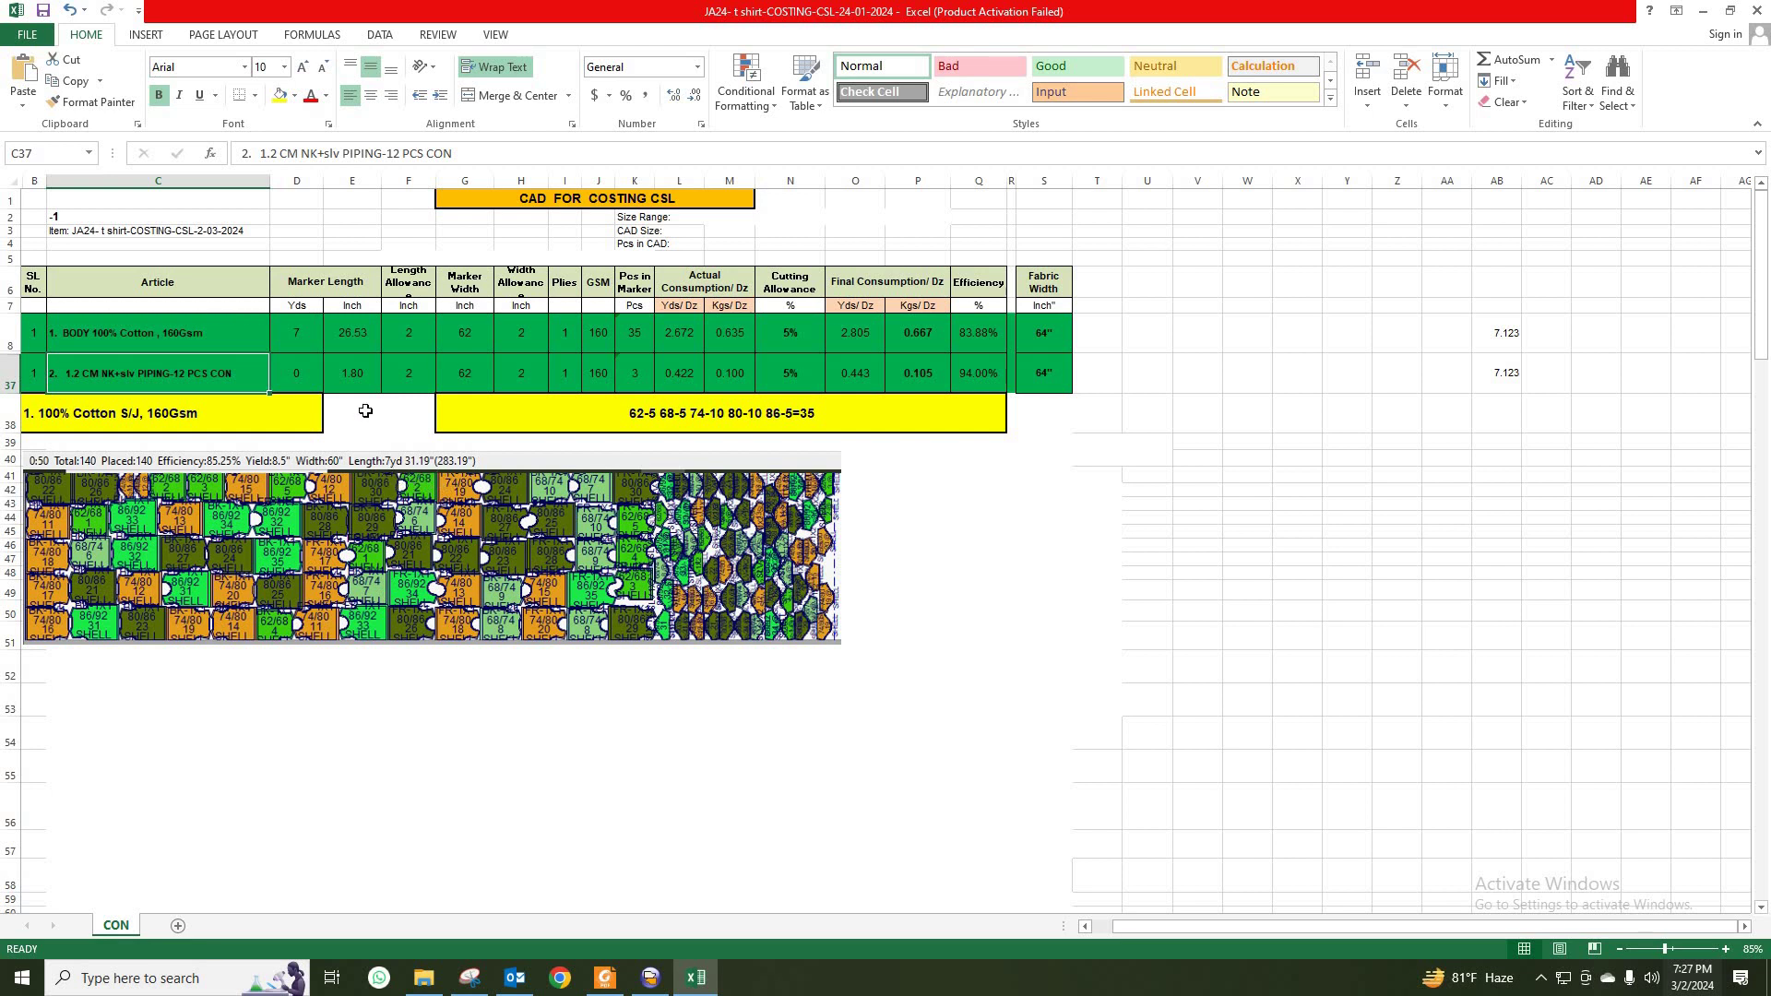
left_click(302, 333)
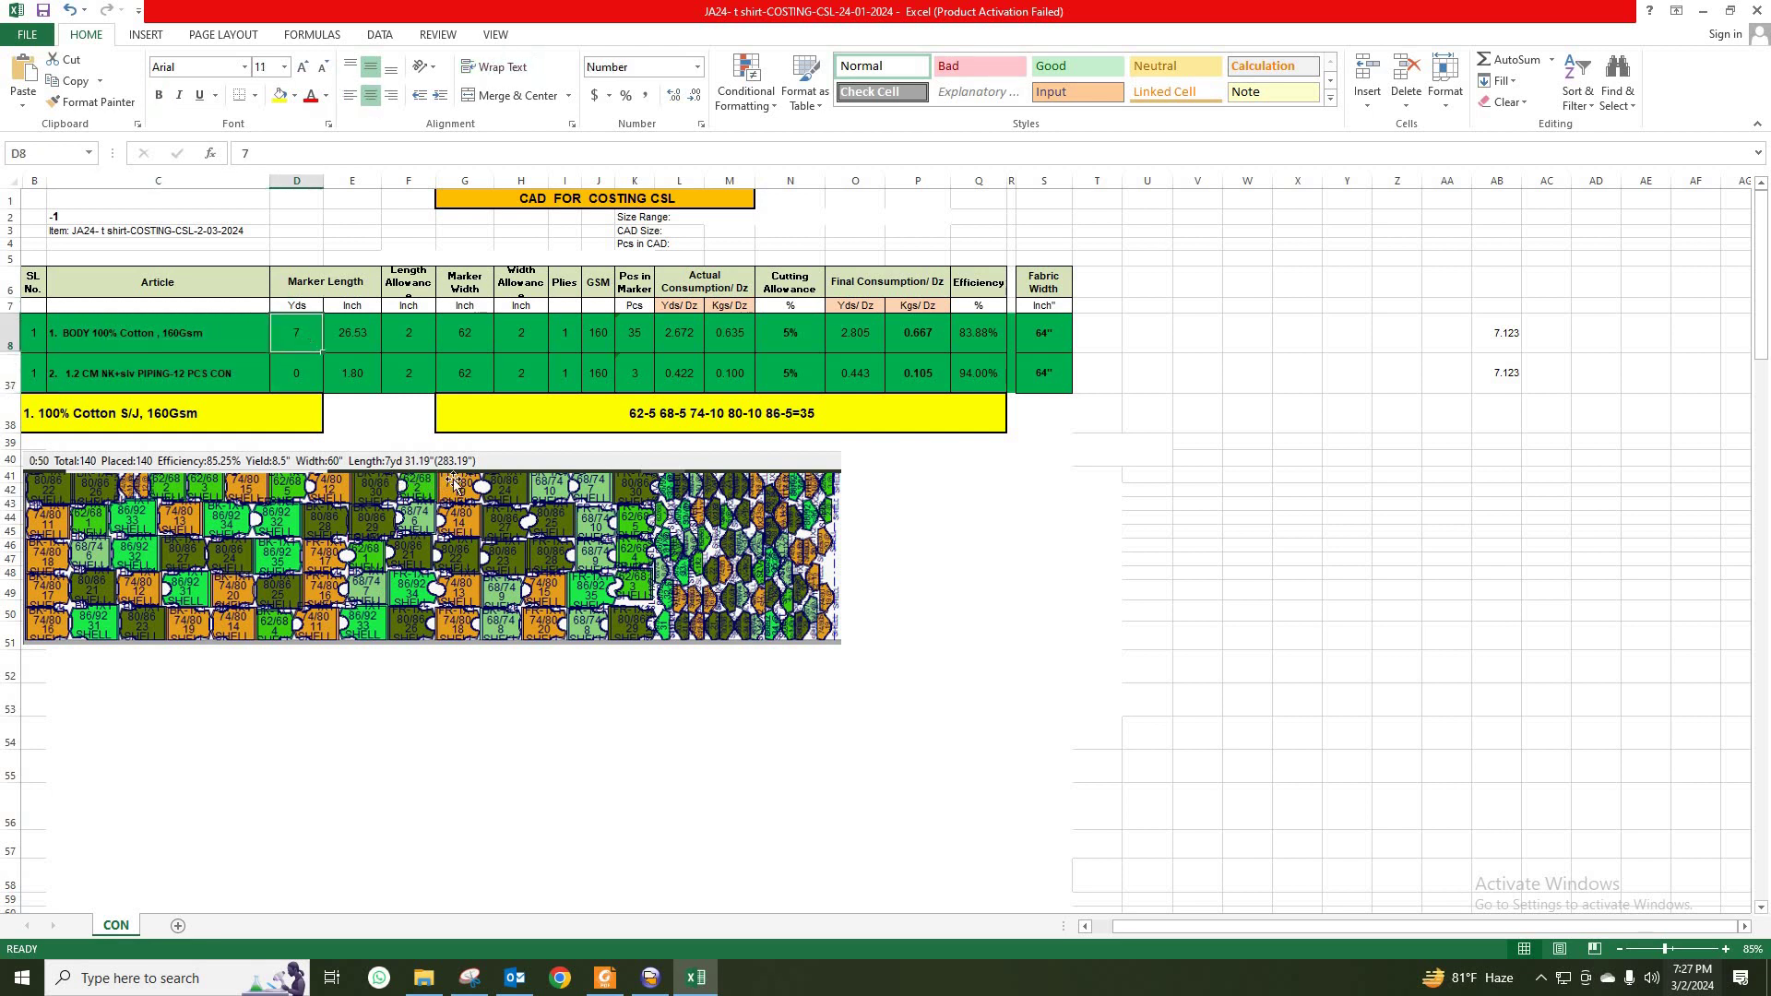
left_click(356, 334)
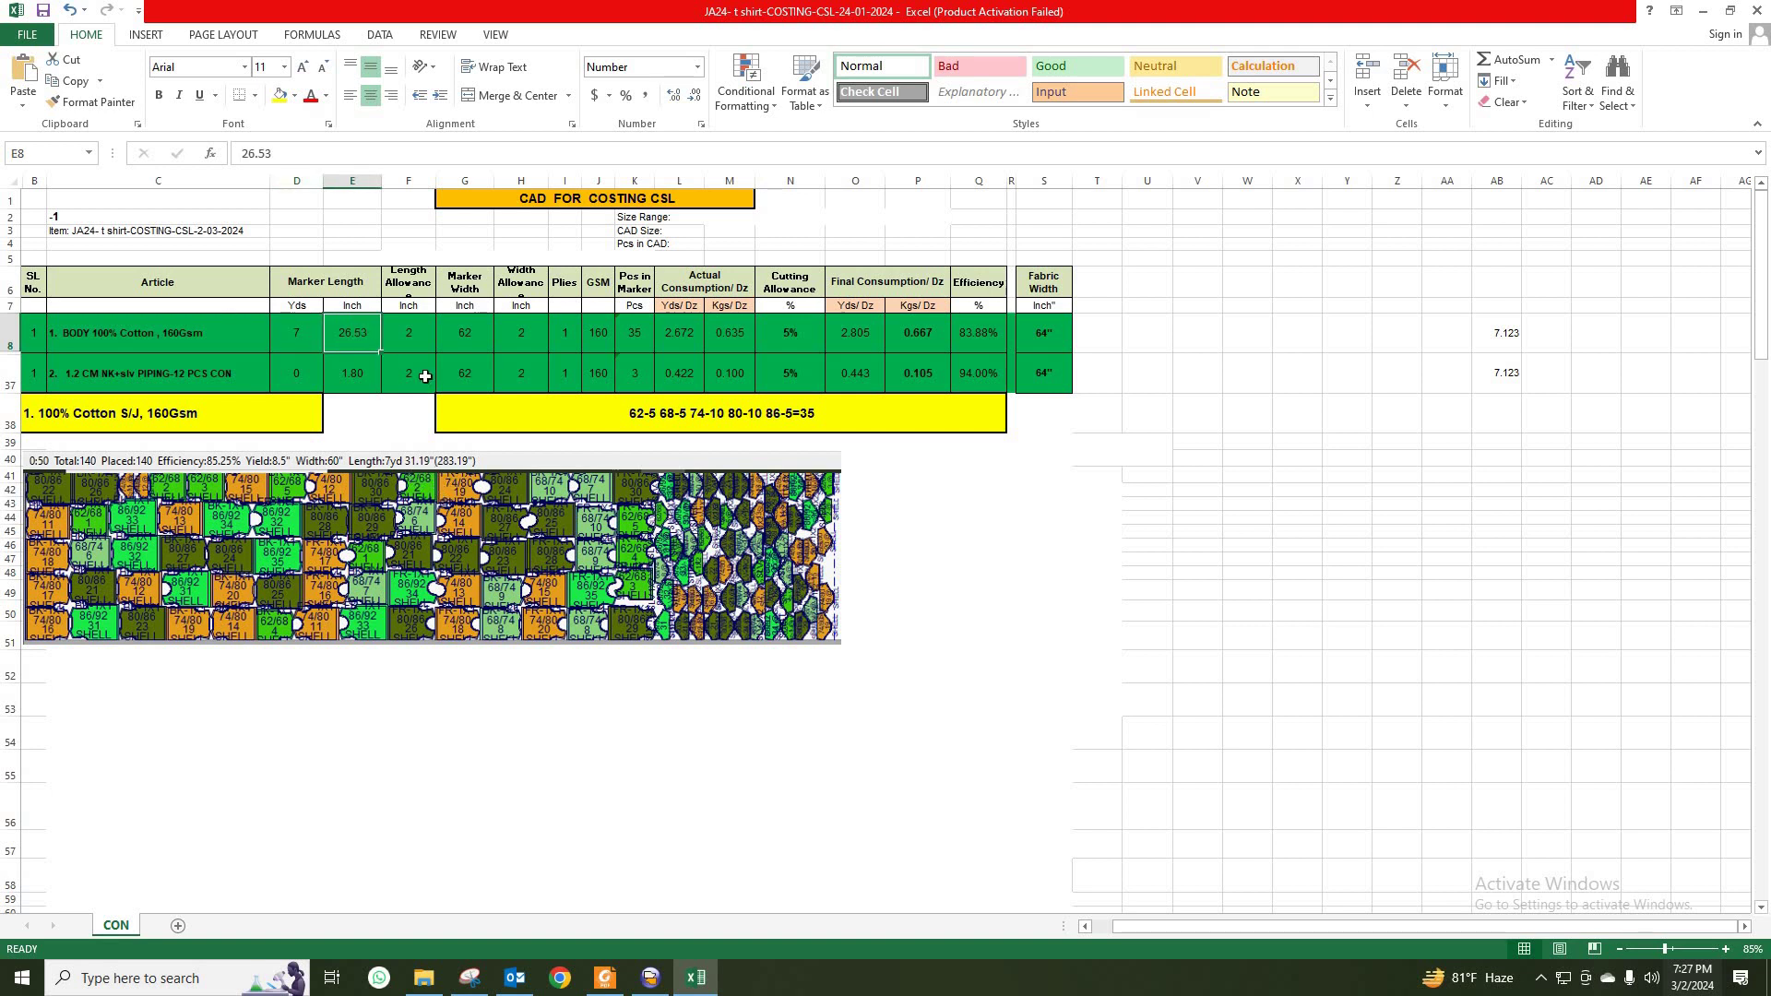
type("31.1")
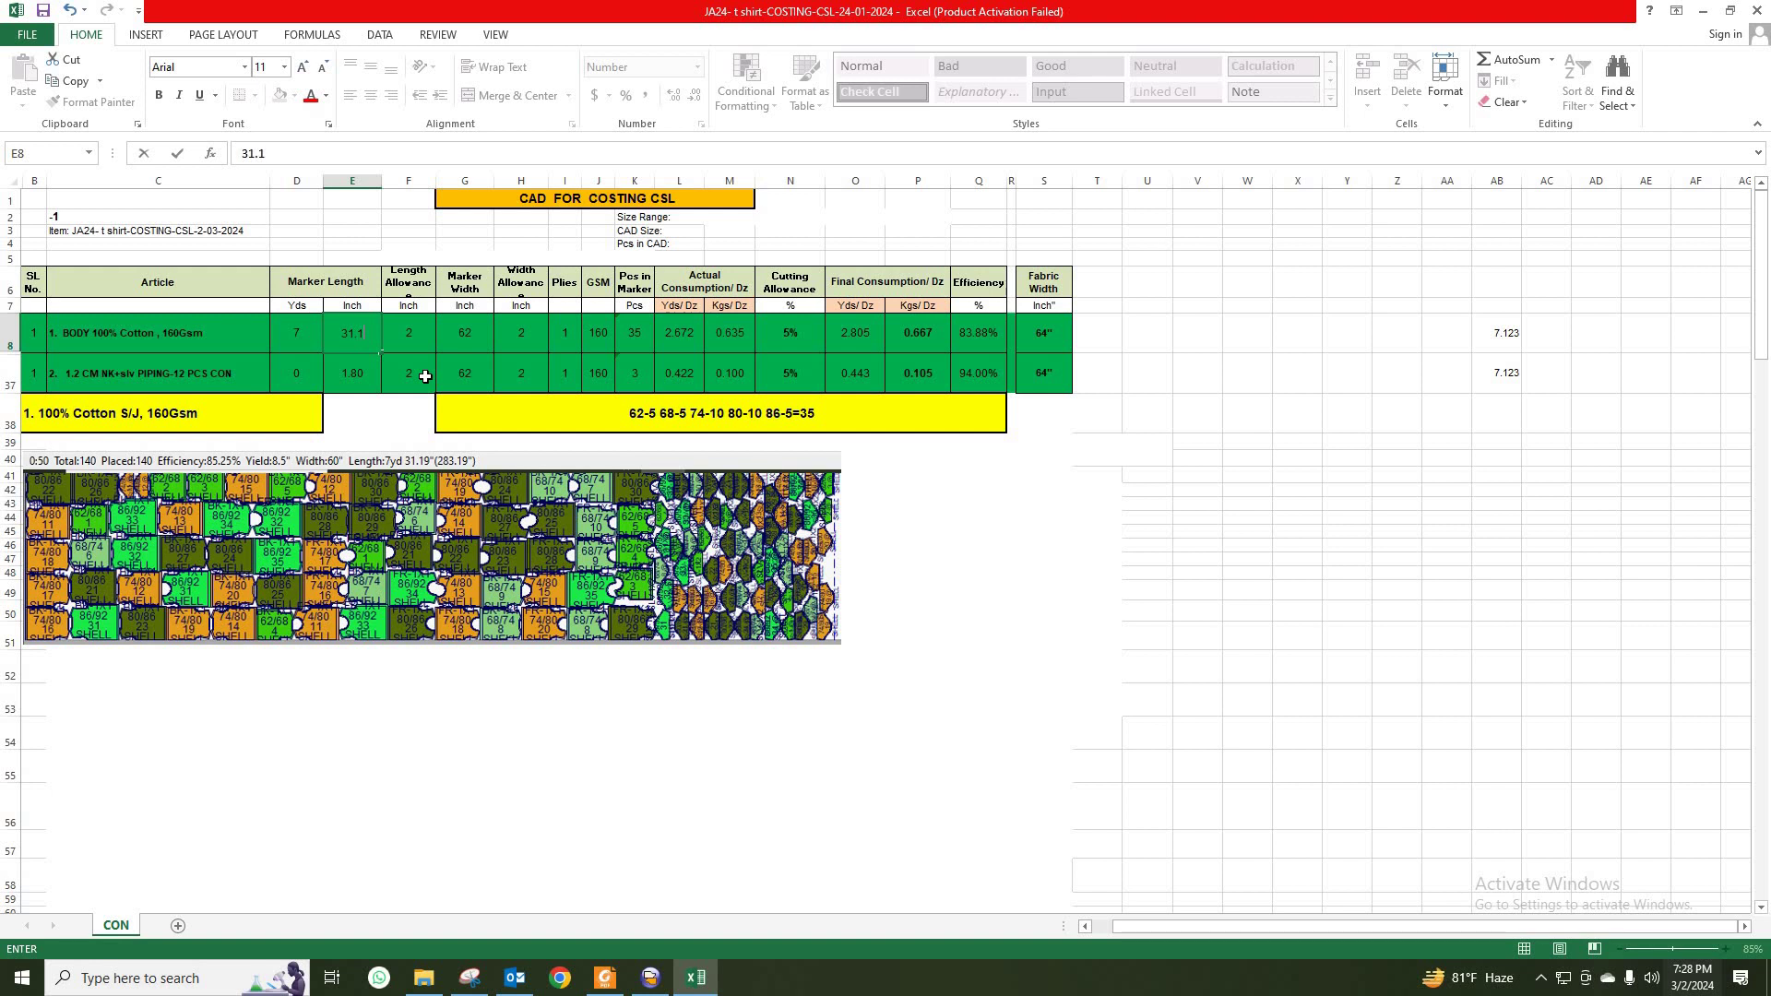
type("9")
left_click(358, 380)
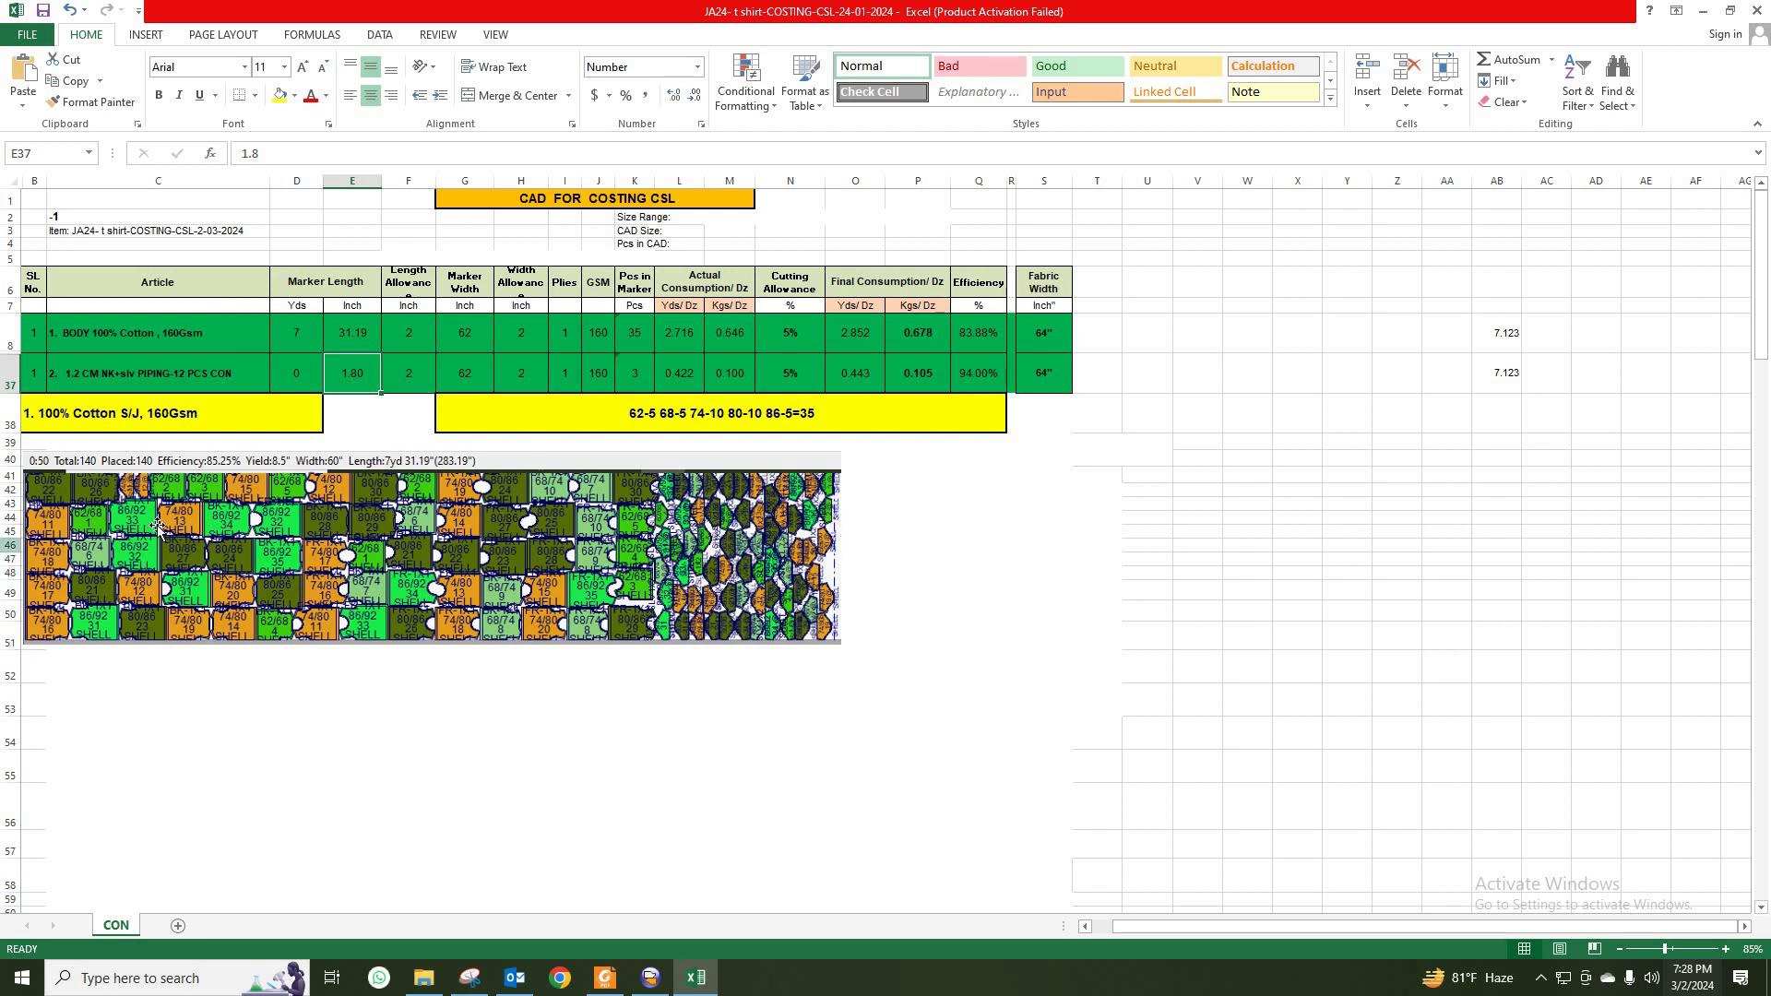
Step: Re-enter 2 as the body fabric length allowance in F8
left_click_drag(452, 489, 450, 481)
left_click(409, 286)
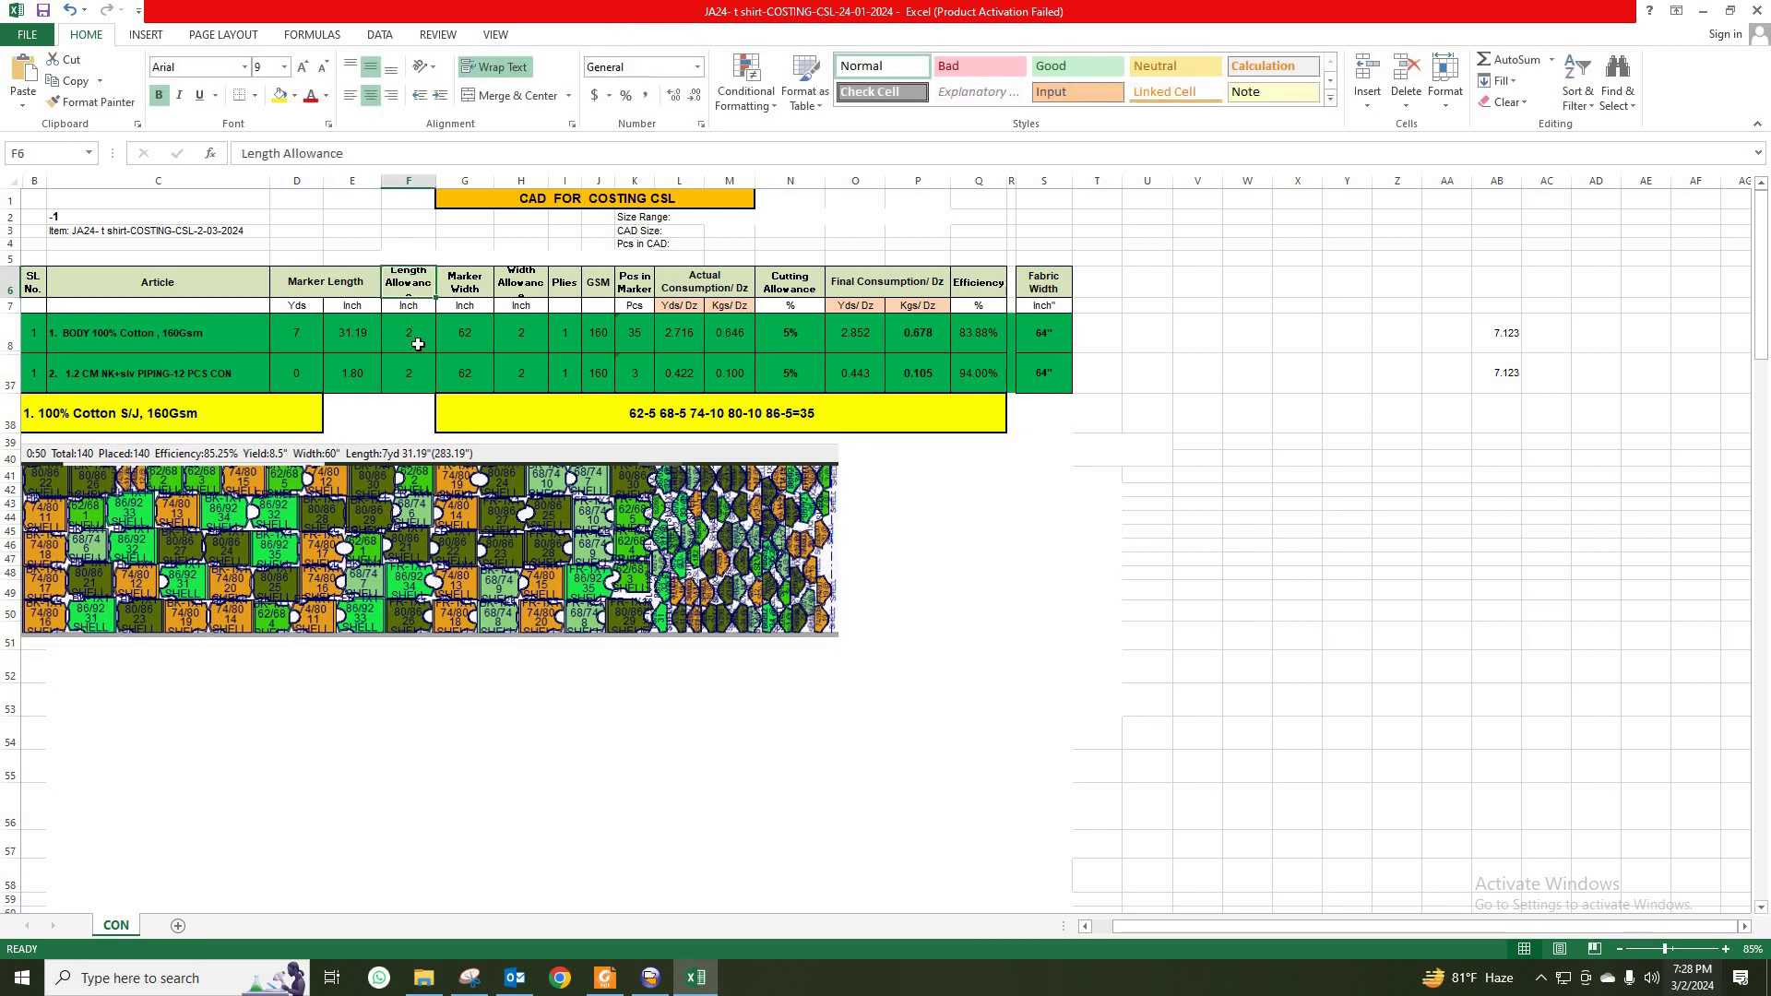
left_click(426, 346)
type("2")
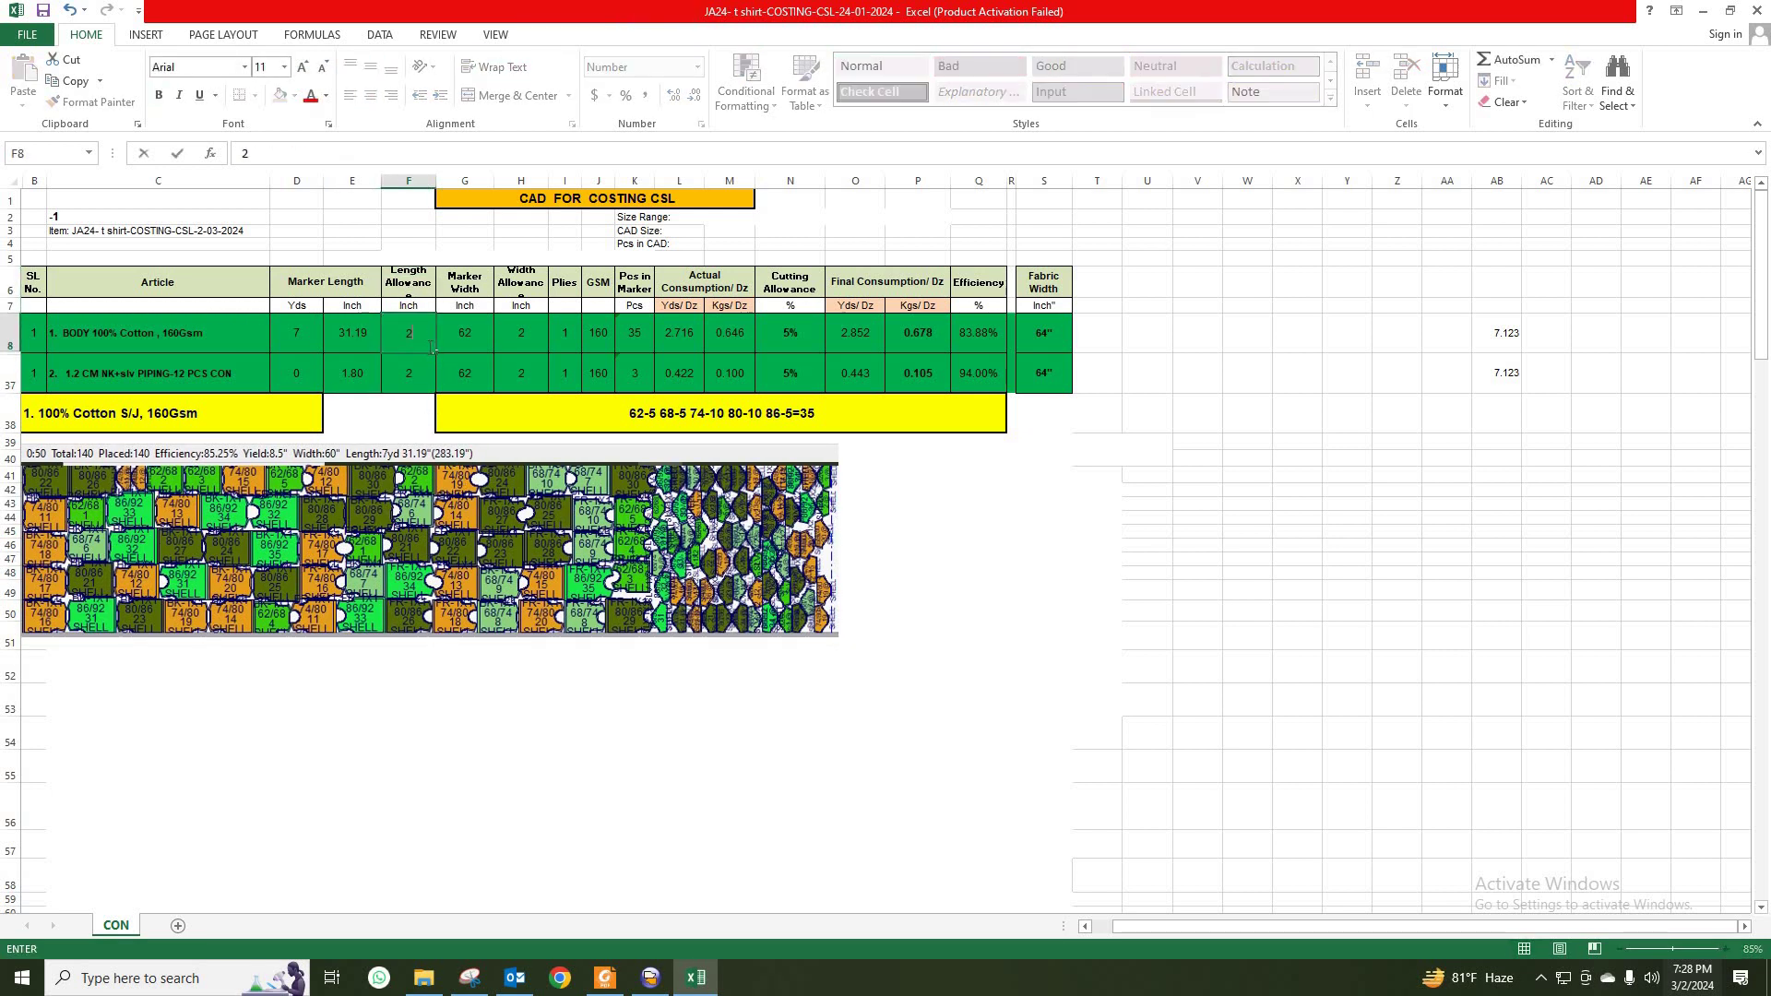
left_click(1054, 643)
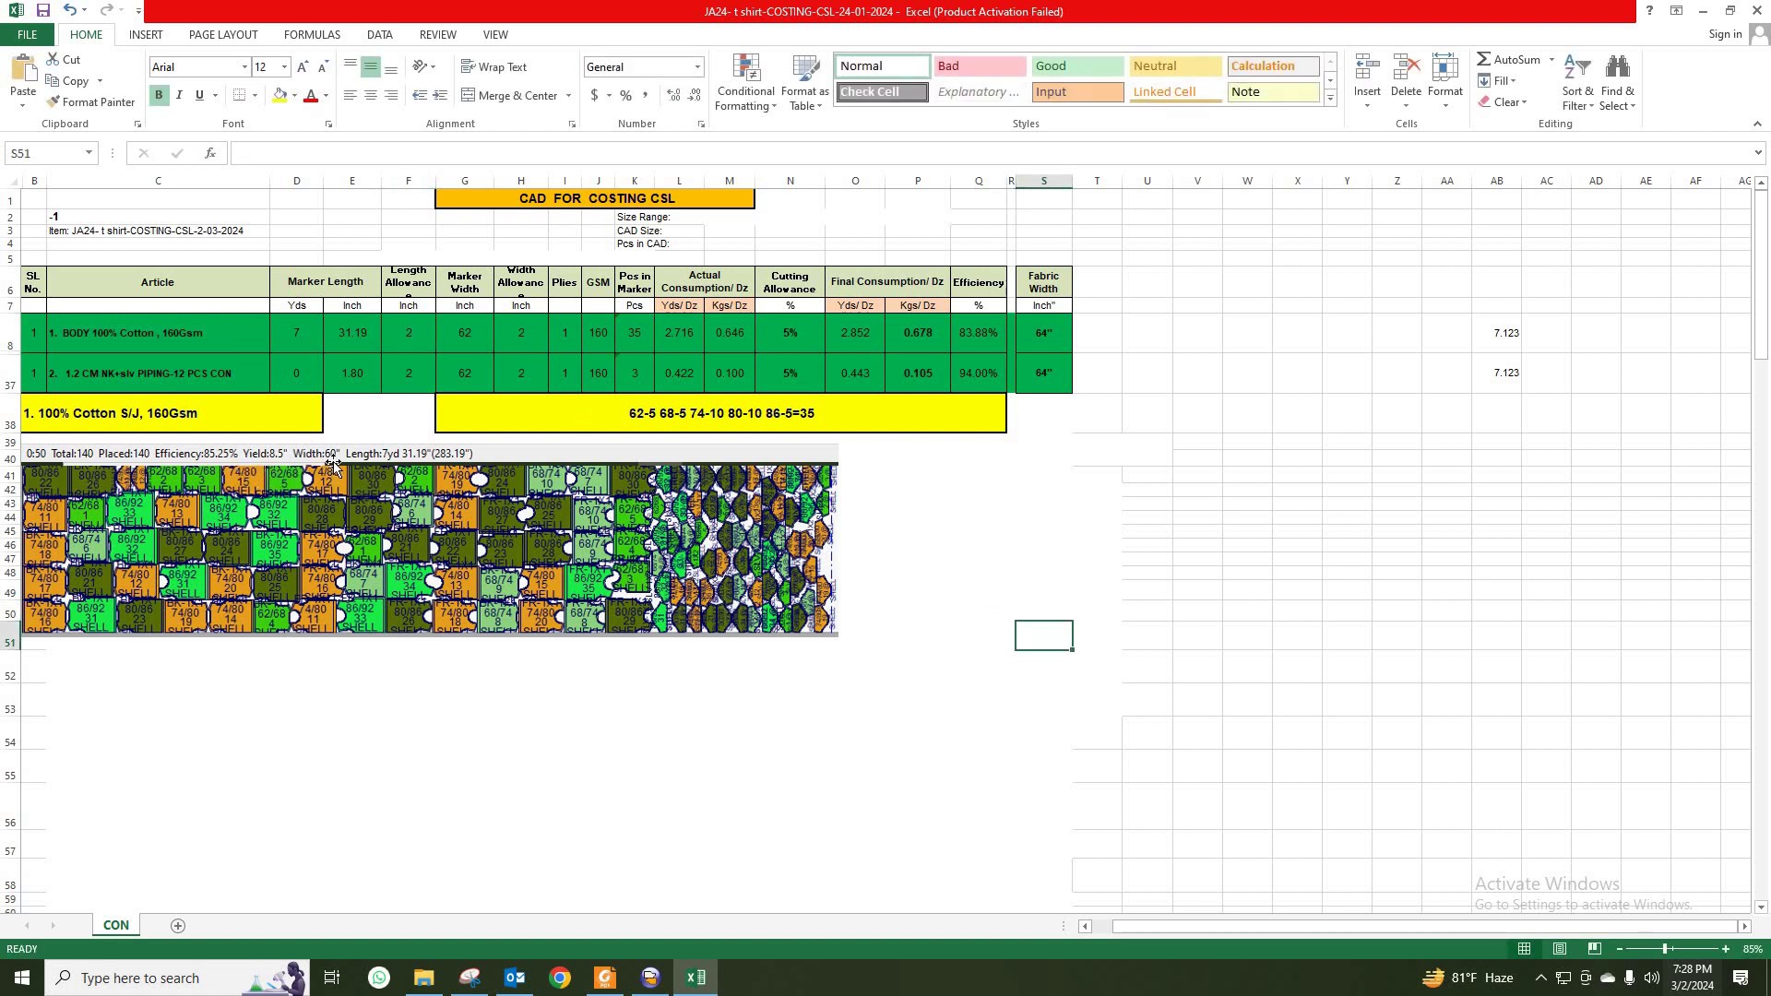
left_click(475, 335)
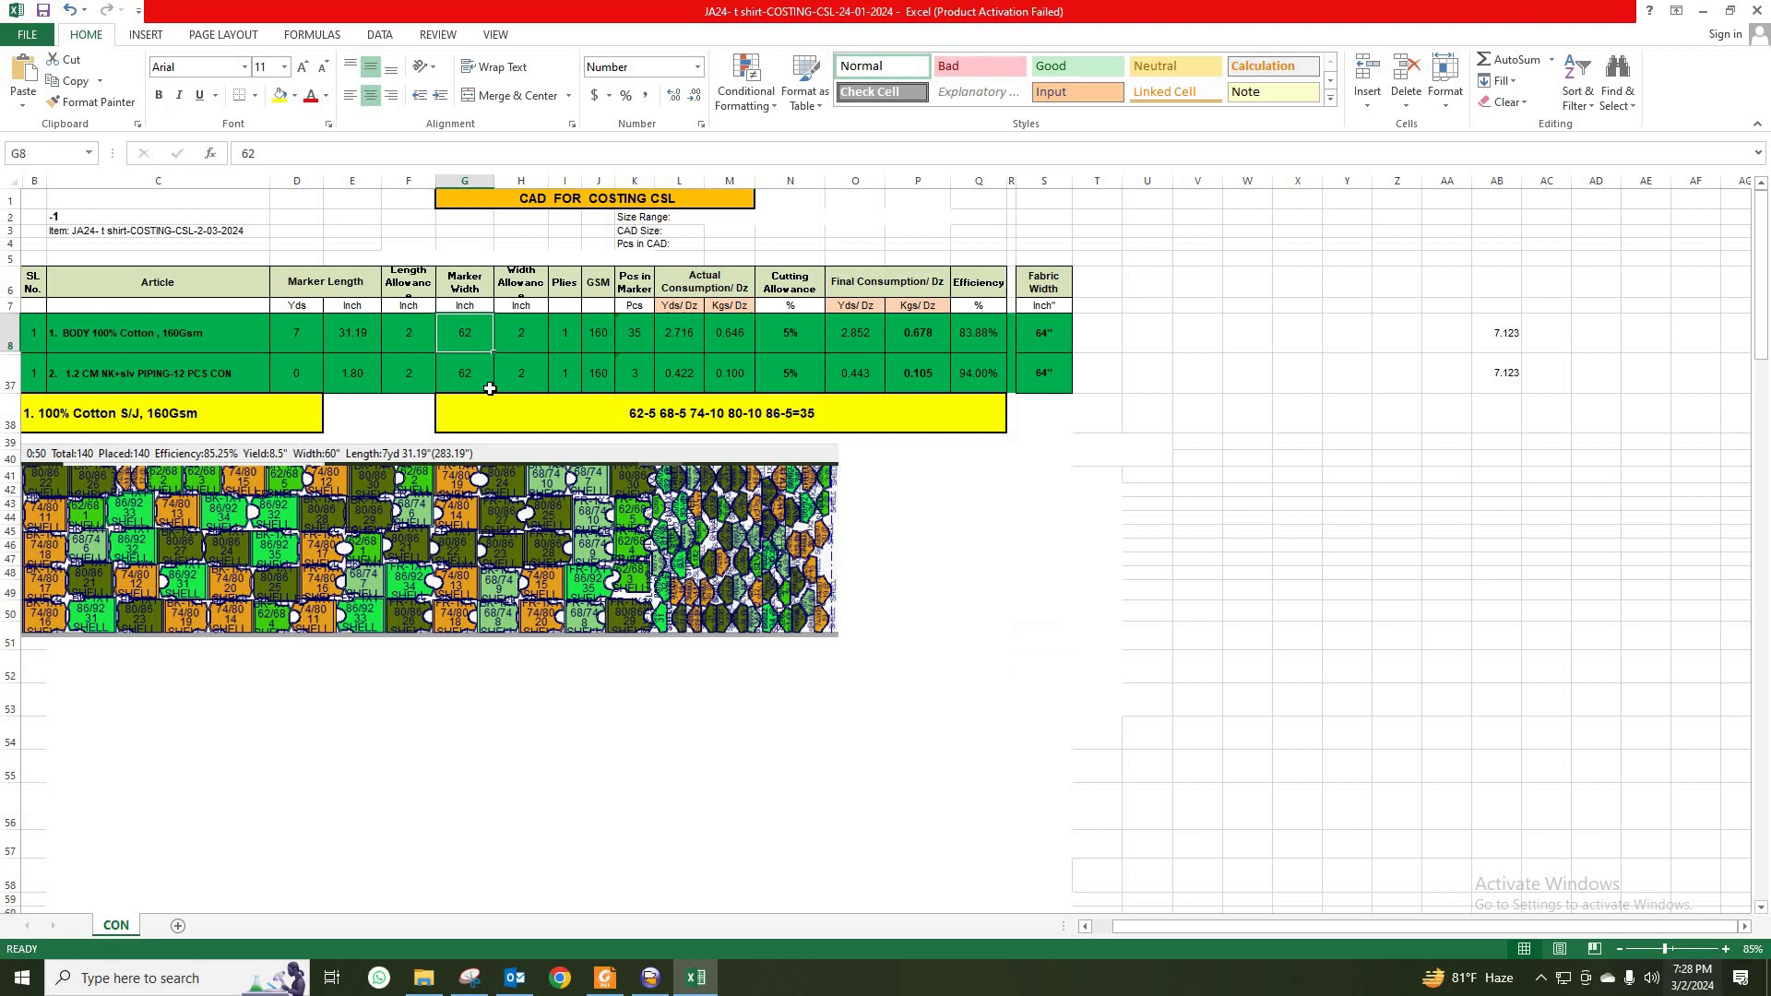
type("6")
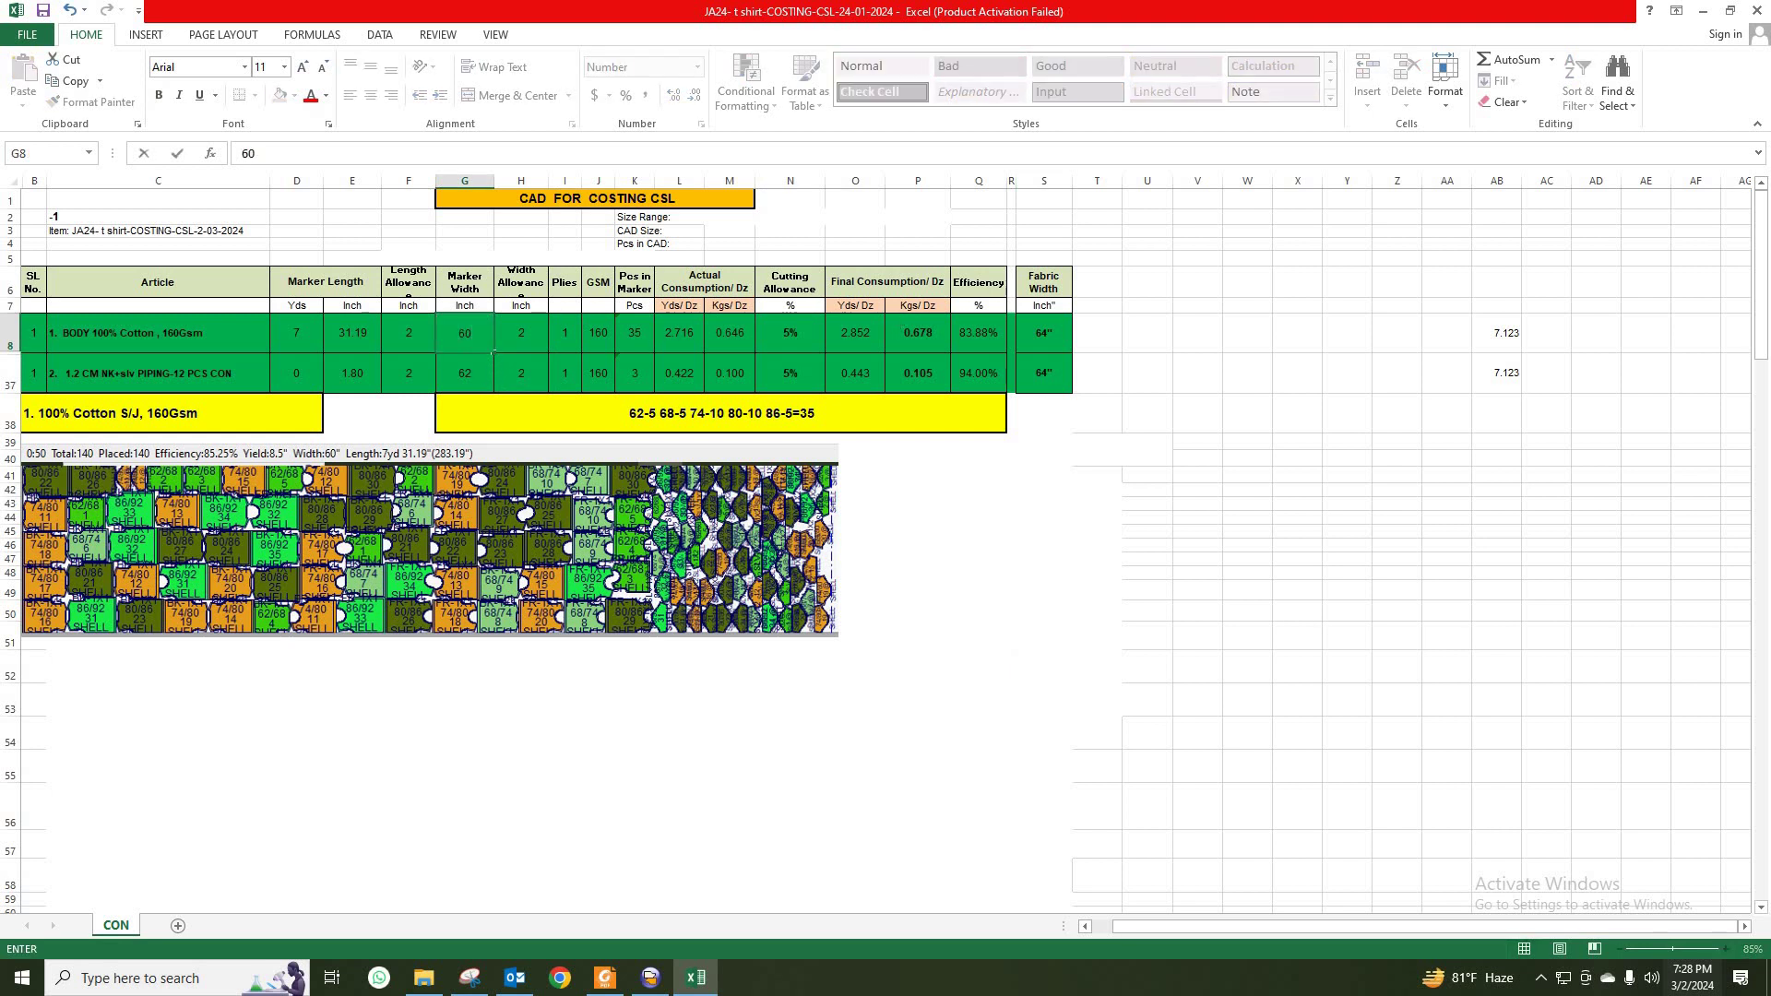
left_click(1012, 632)
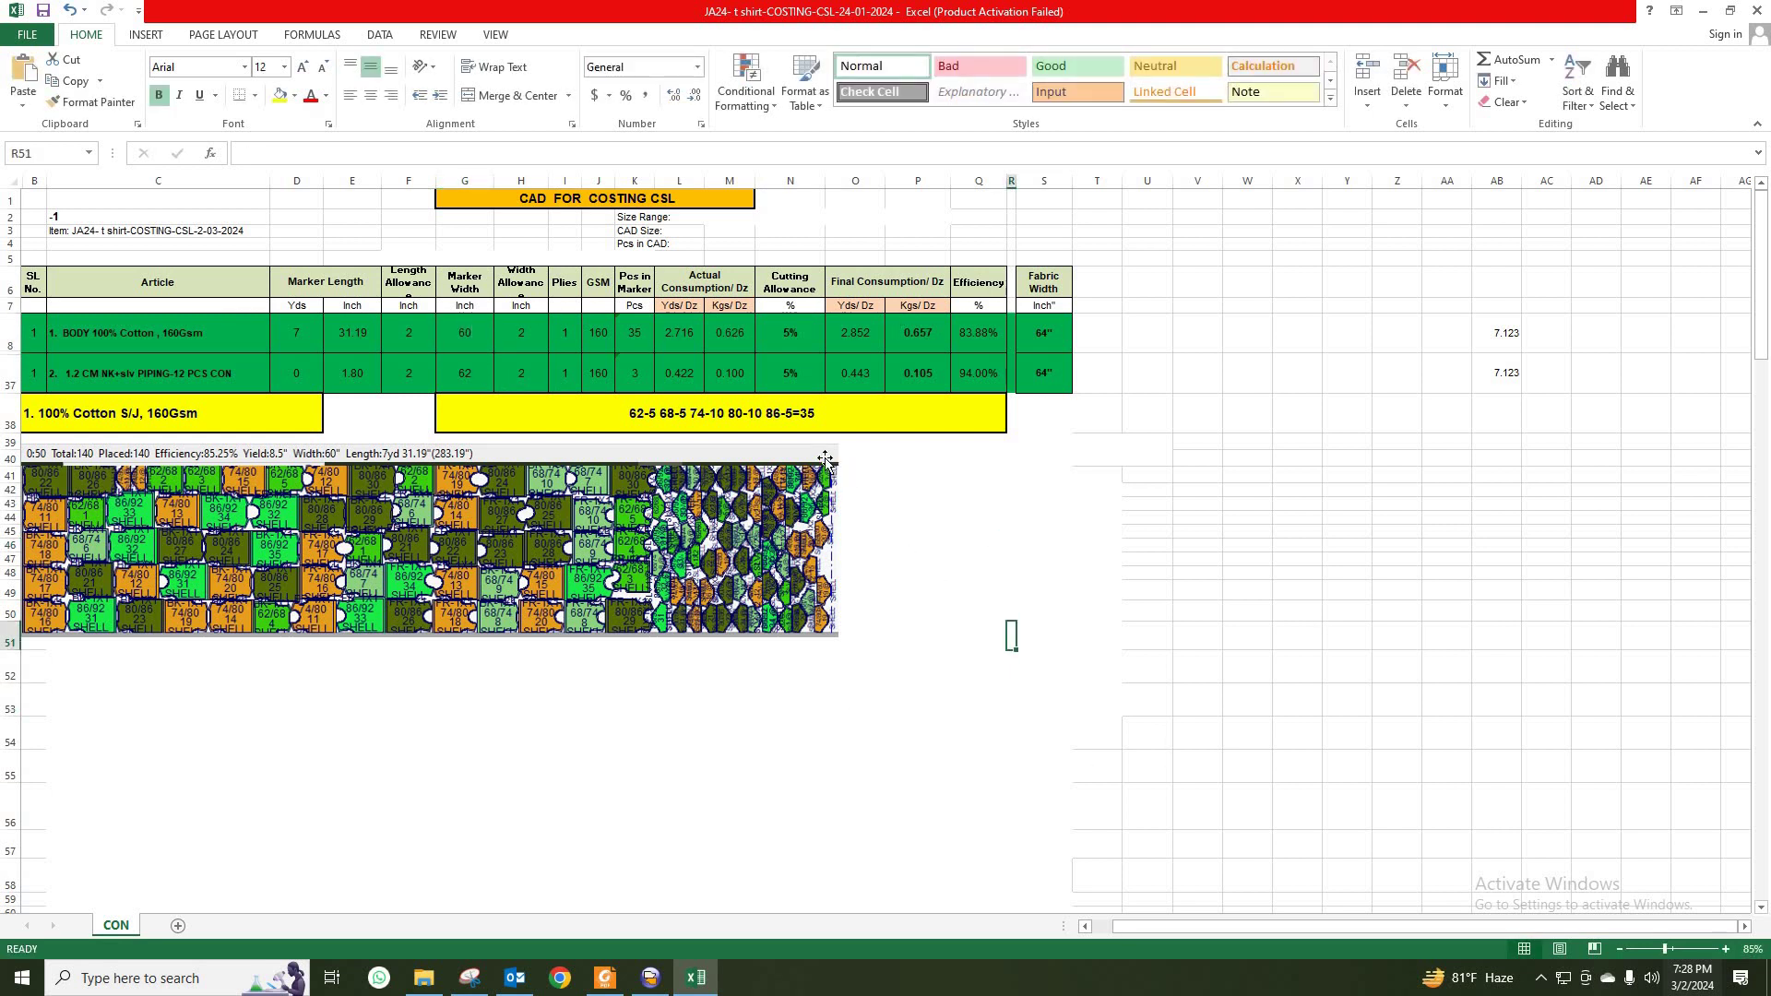
left_click(833, 632)
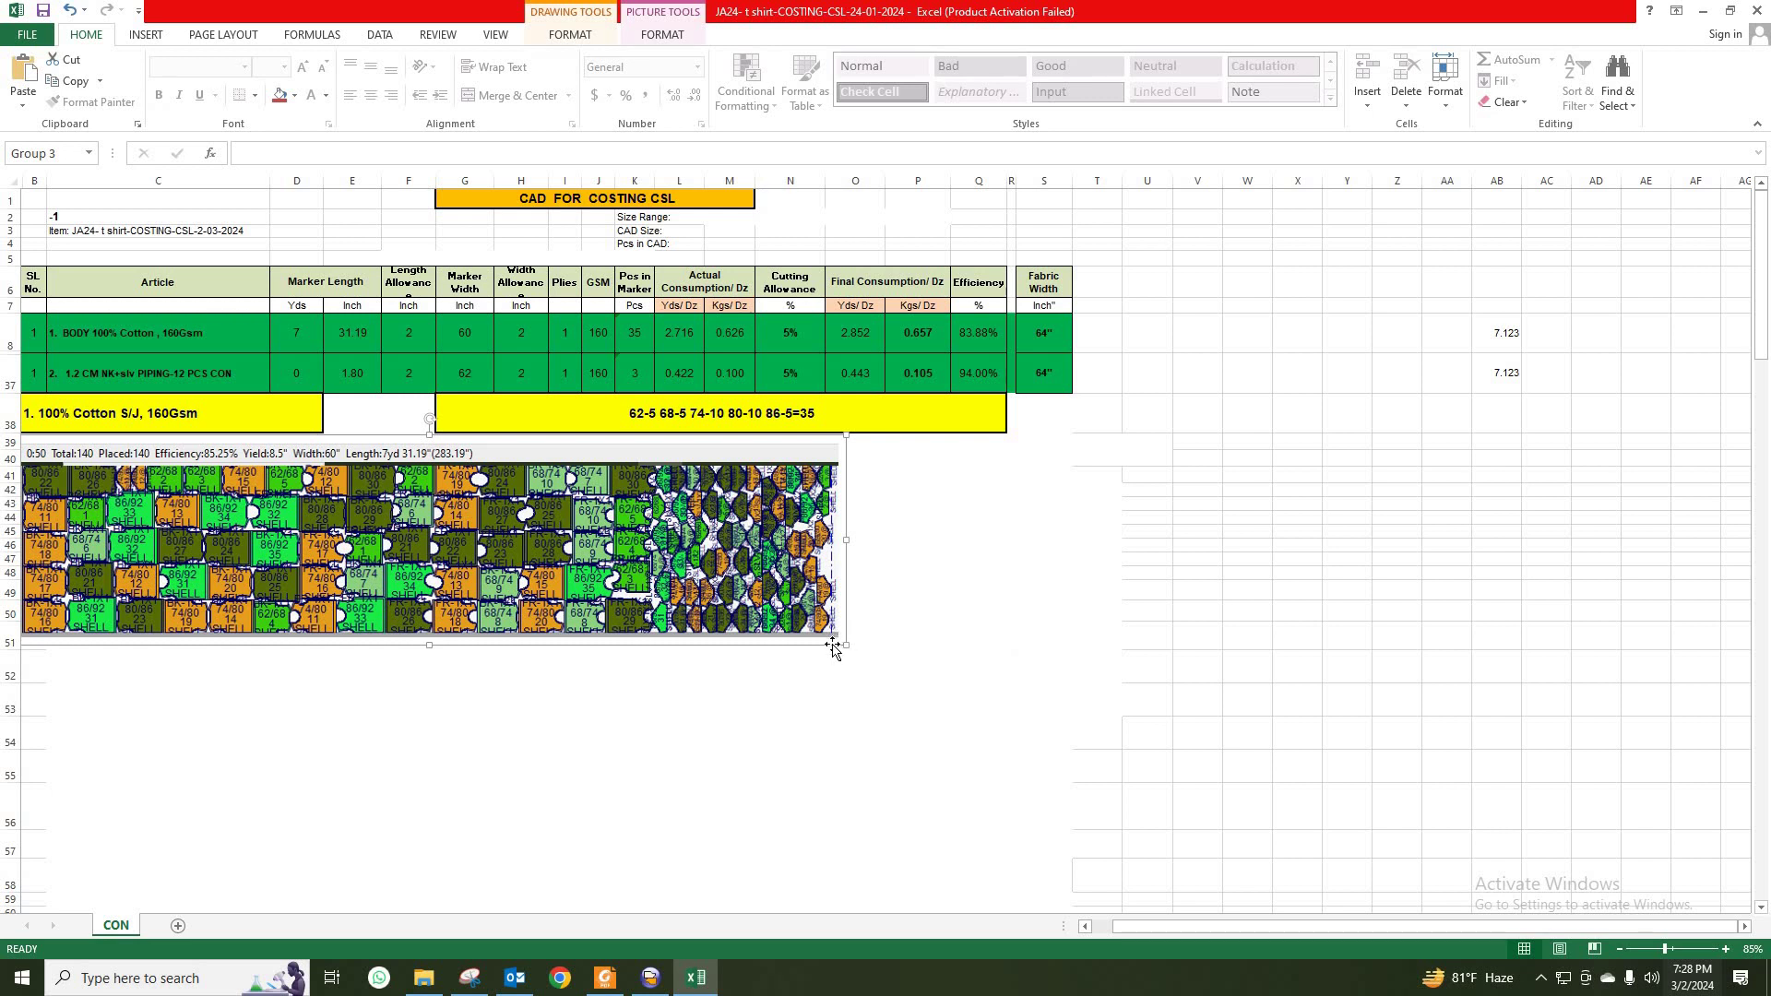
left_click(533, 340)
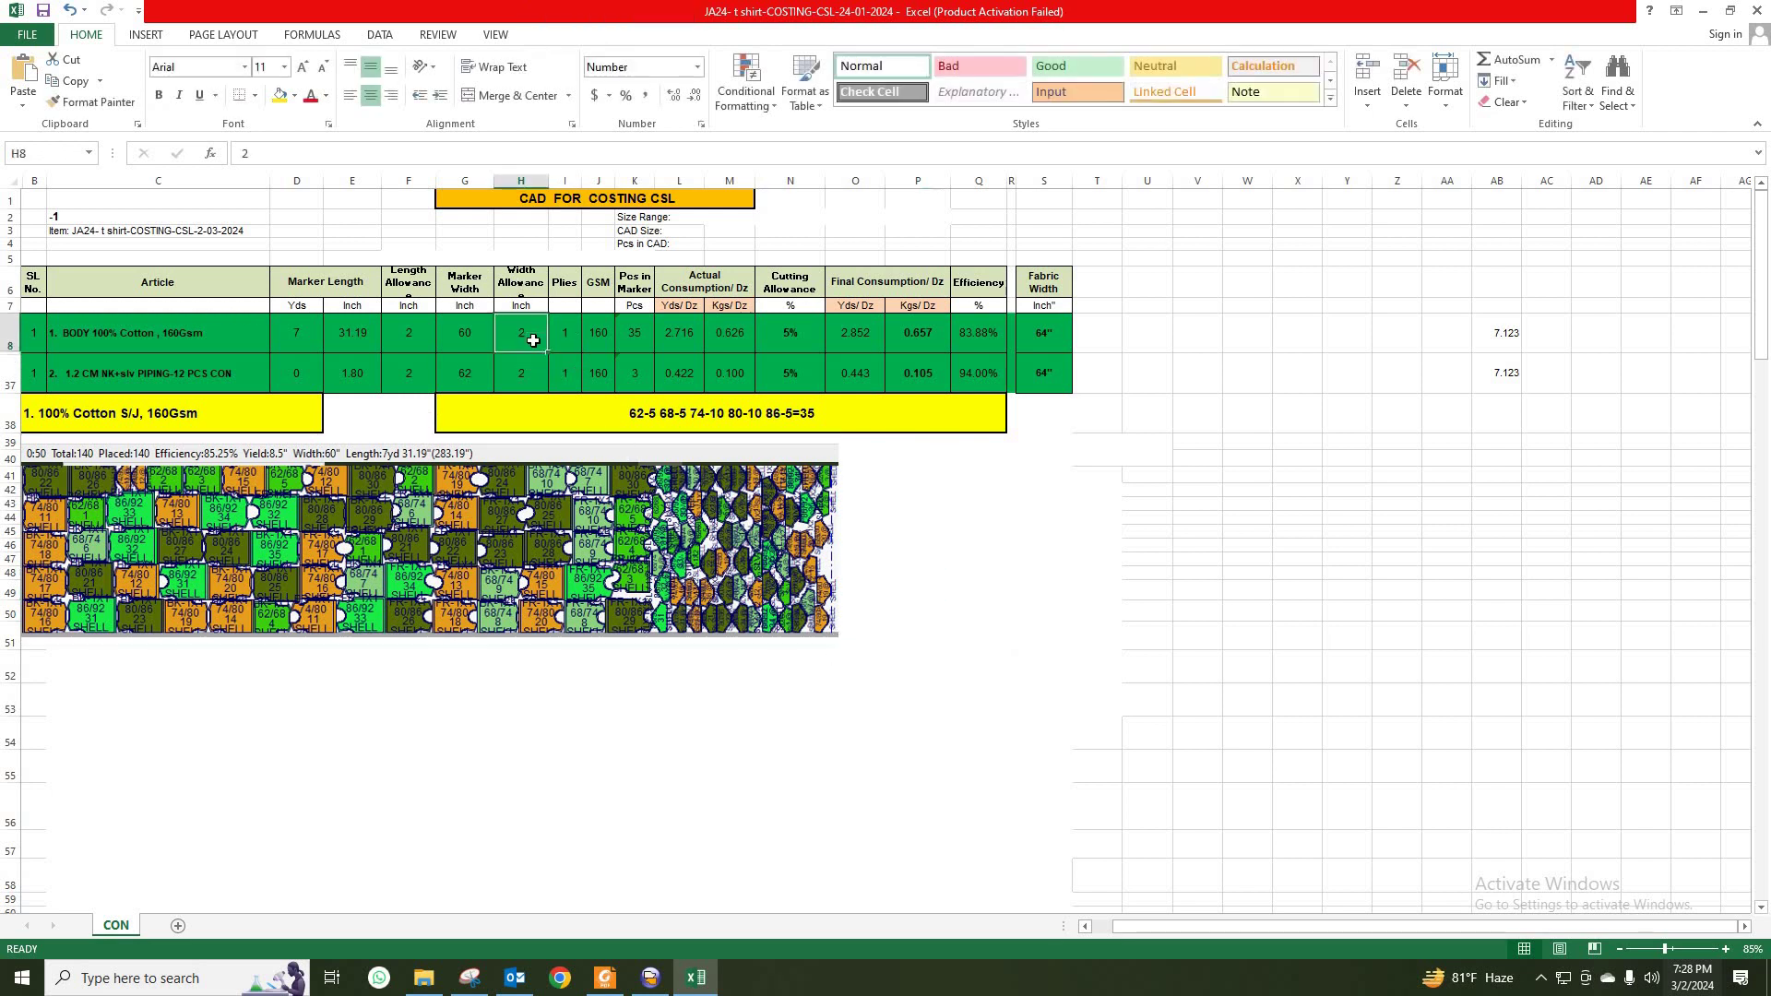
type("2")
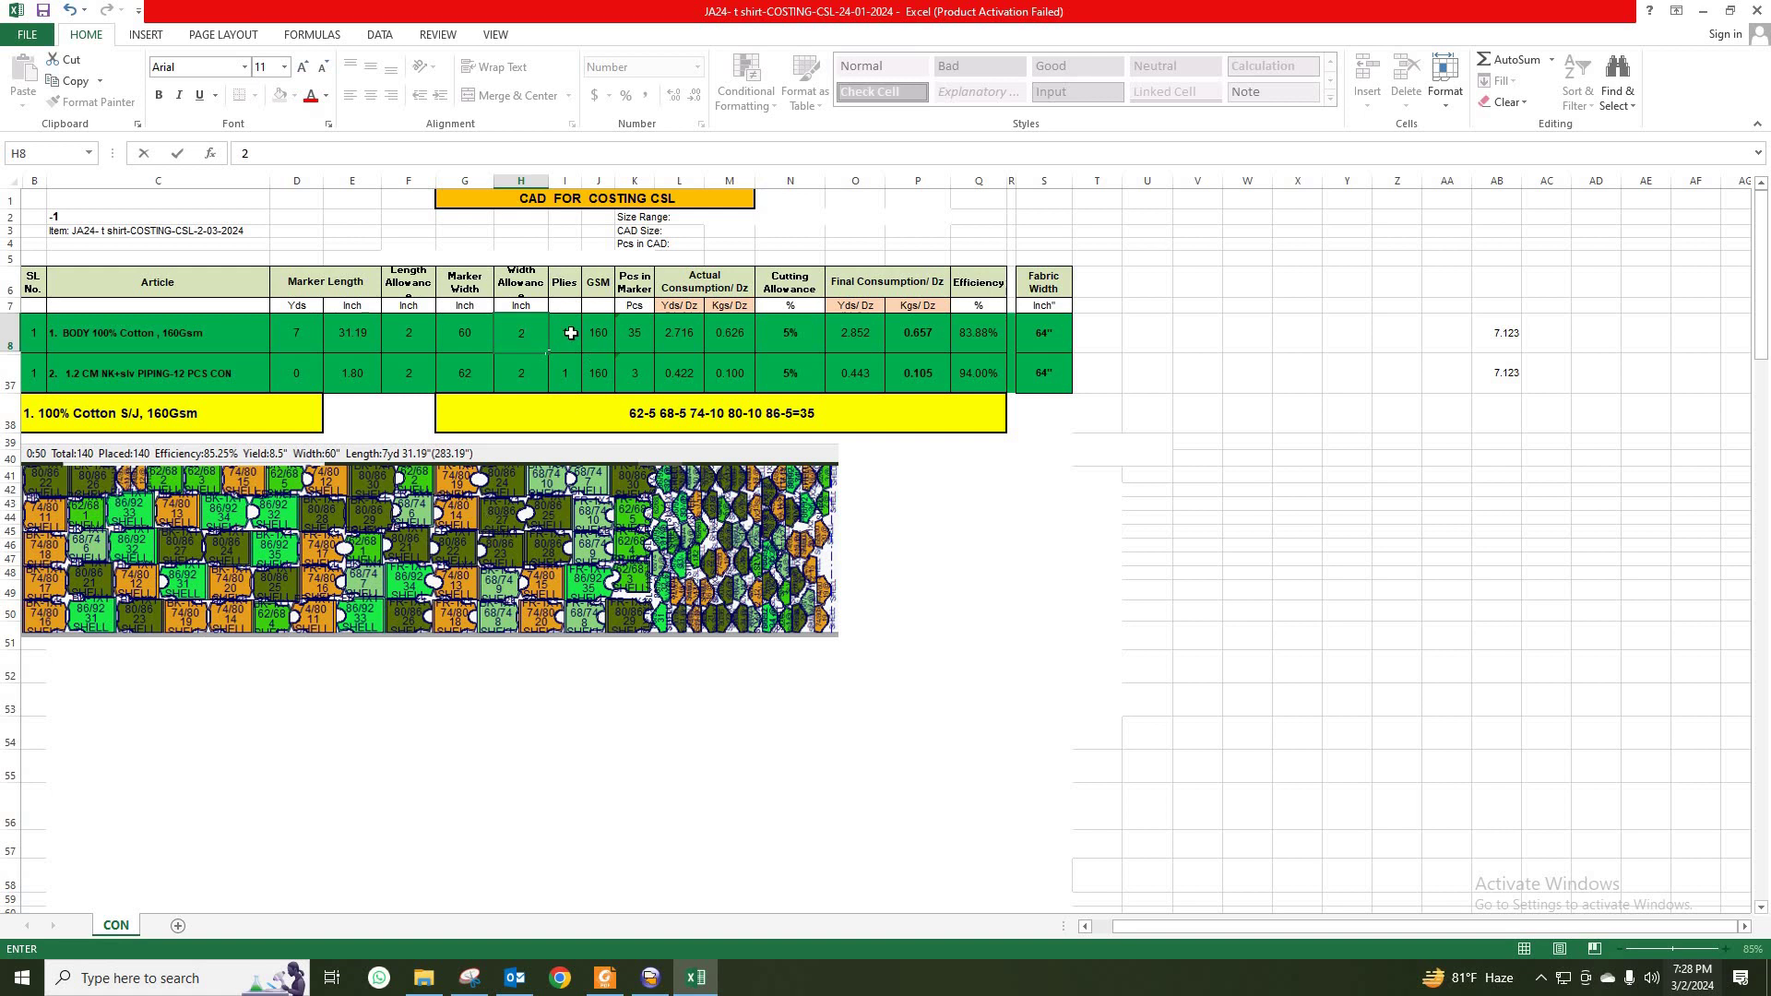
left_click(571, 336)
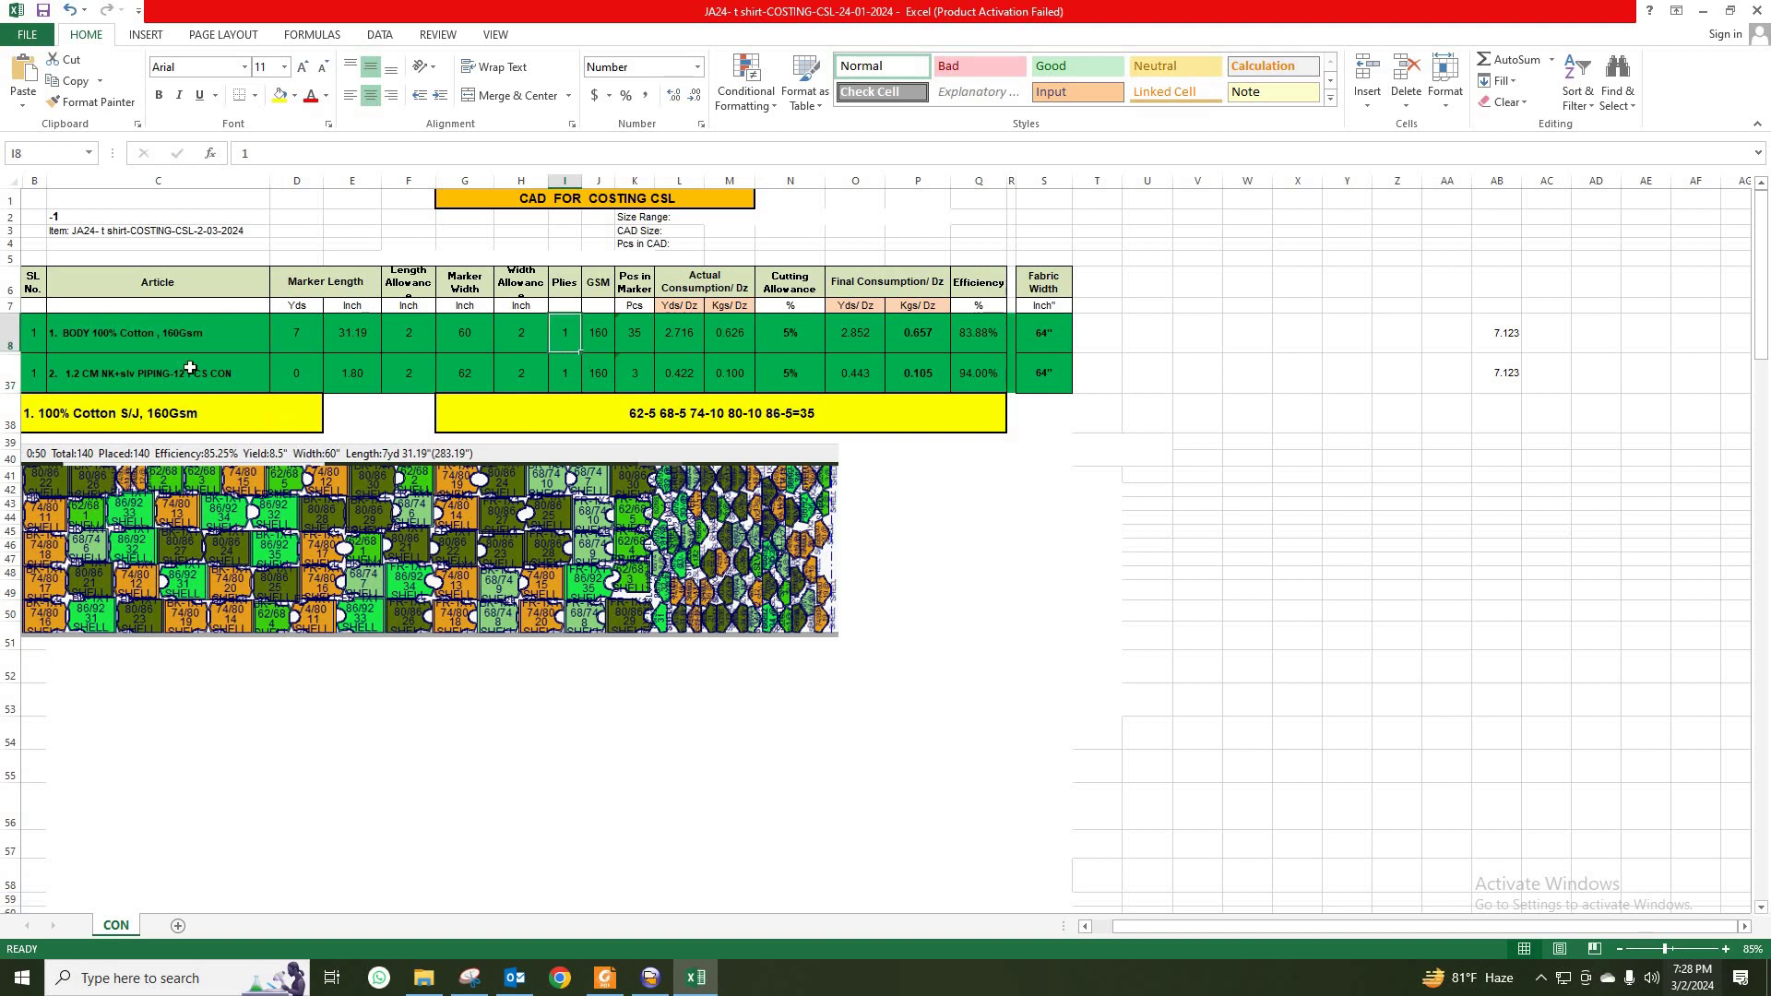
left_click(605, 334)
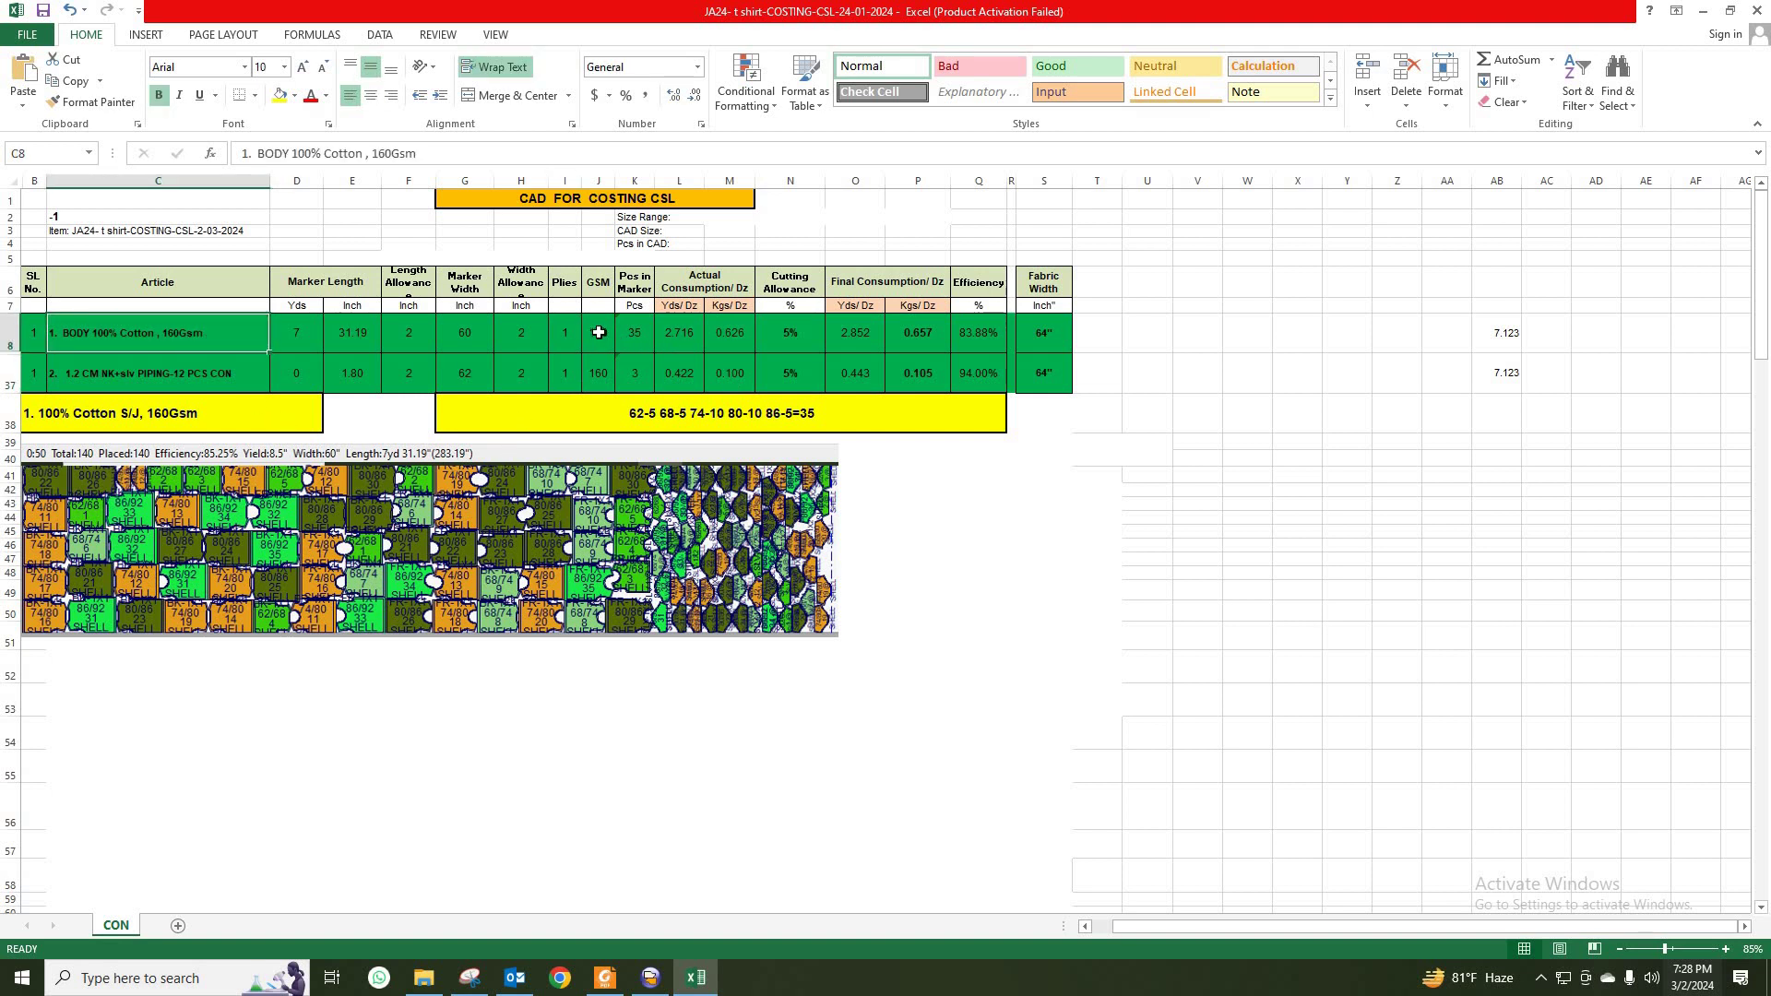
type("160")
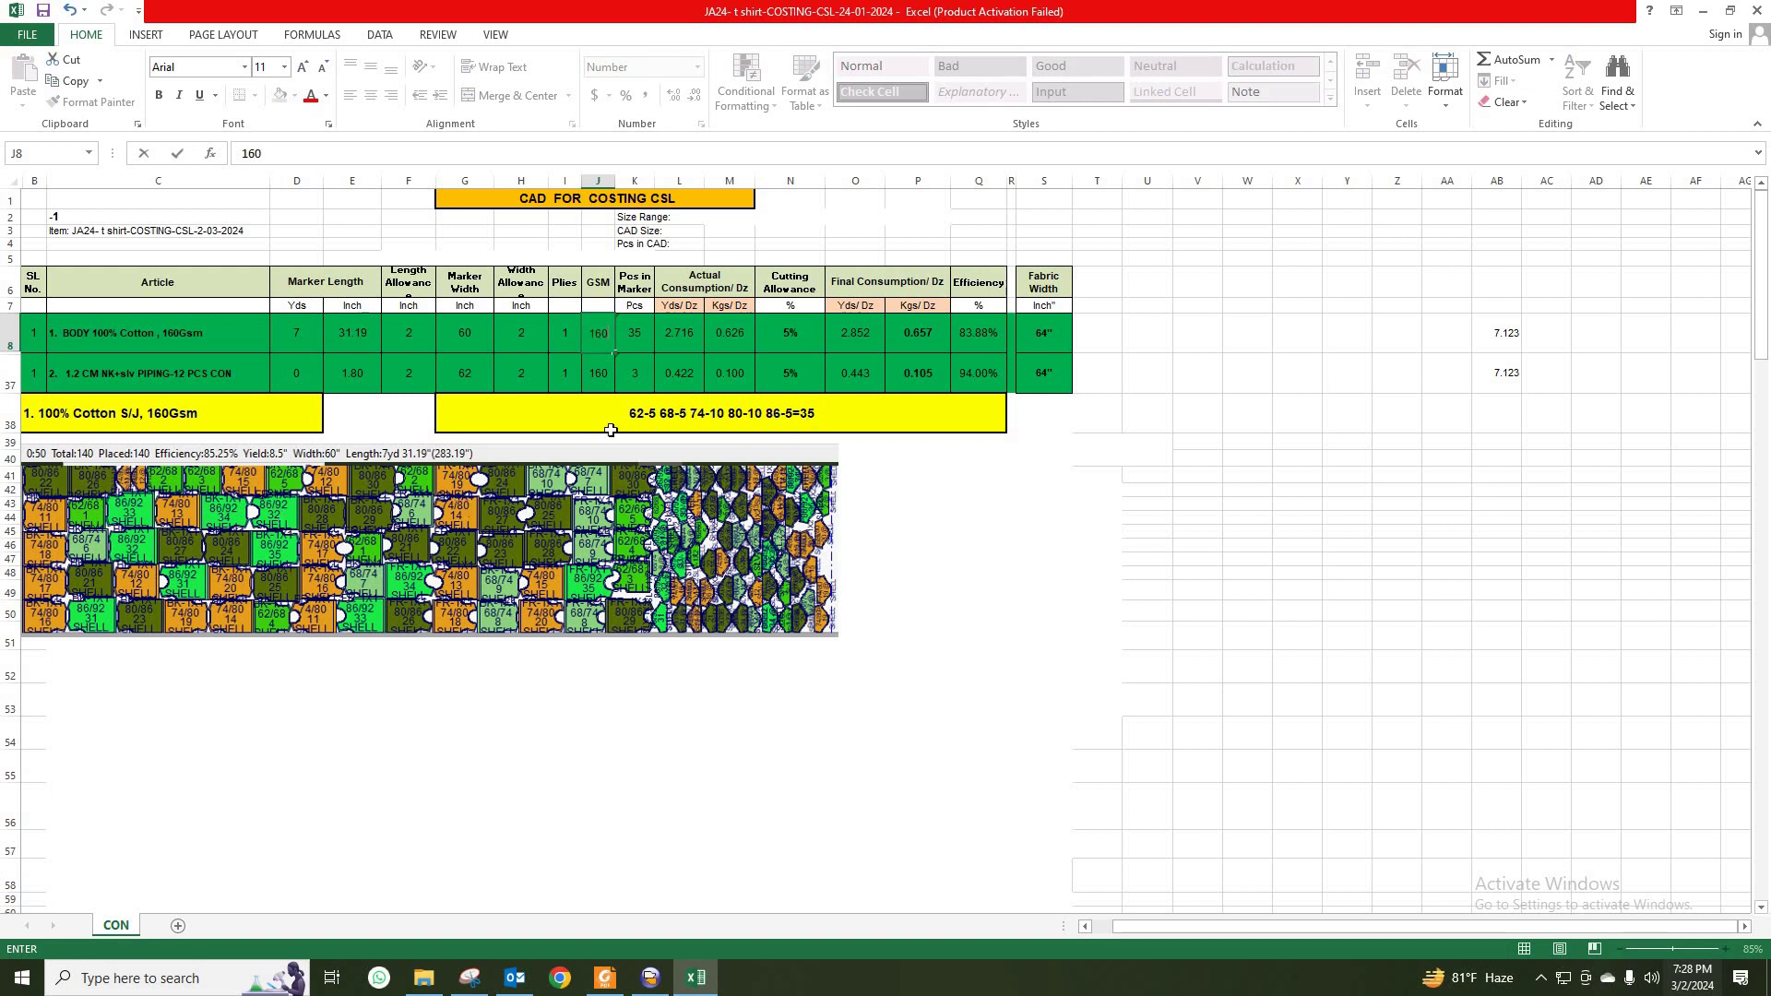
left_click(645, 334)
left_click(716, 346)
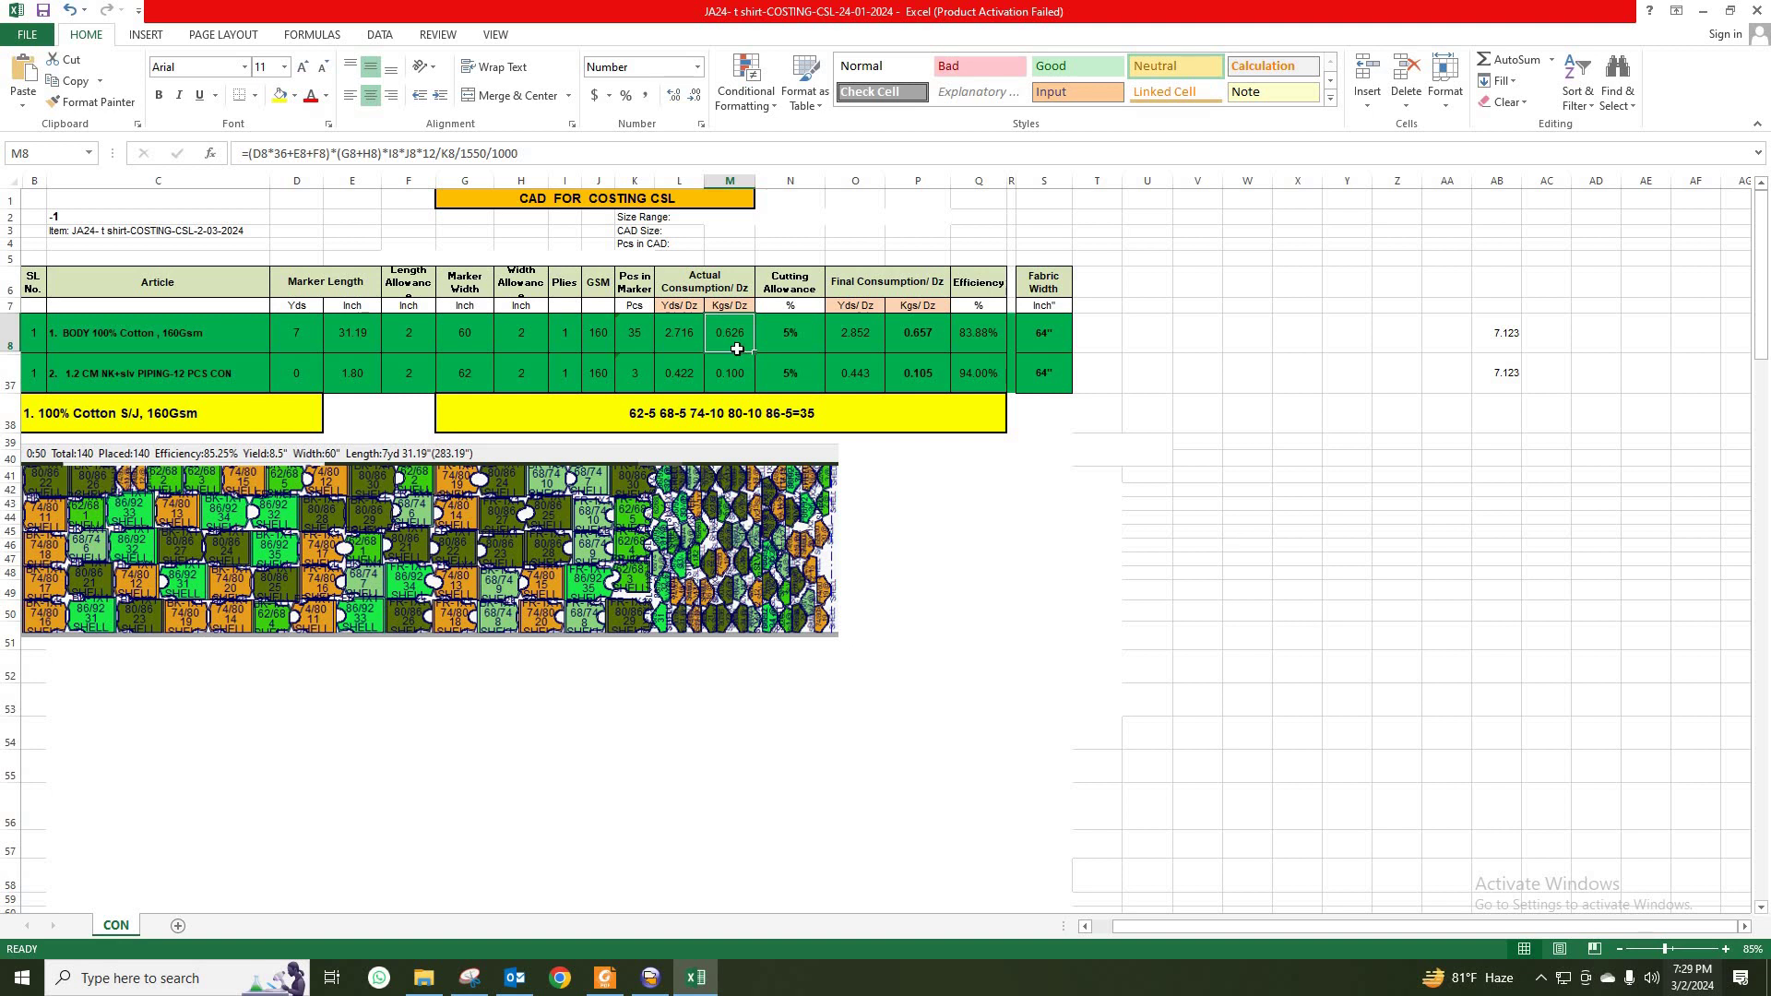
left_click(638, 336)
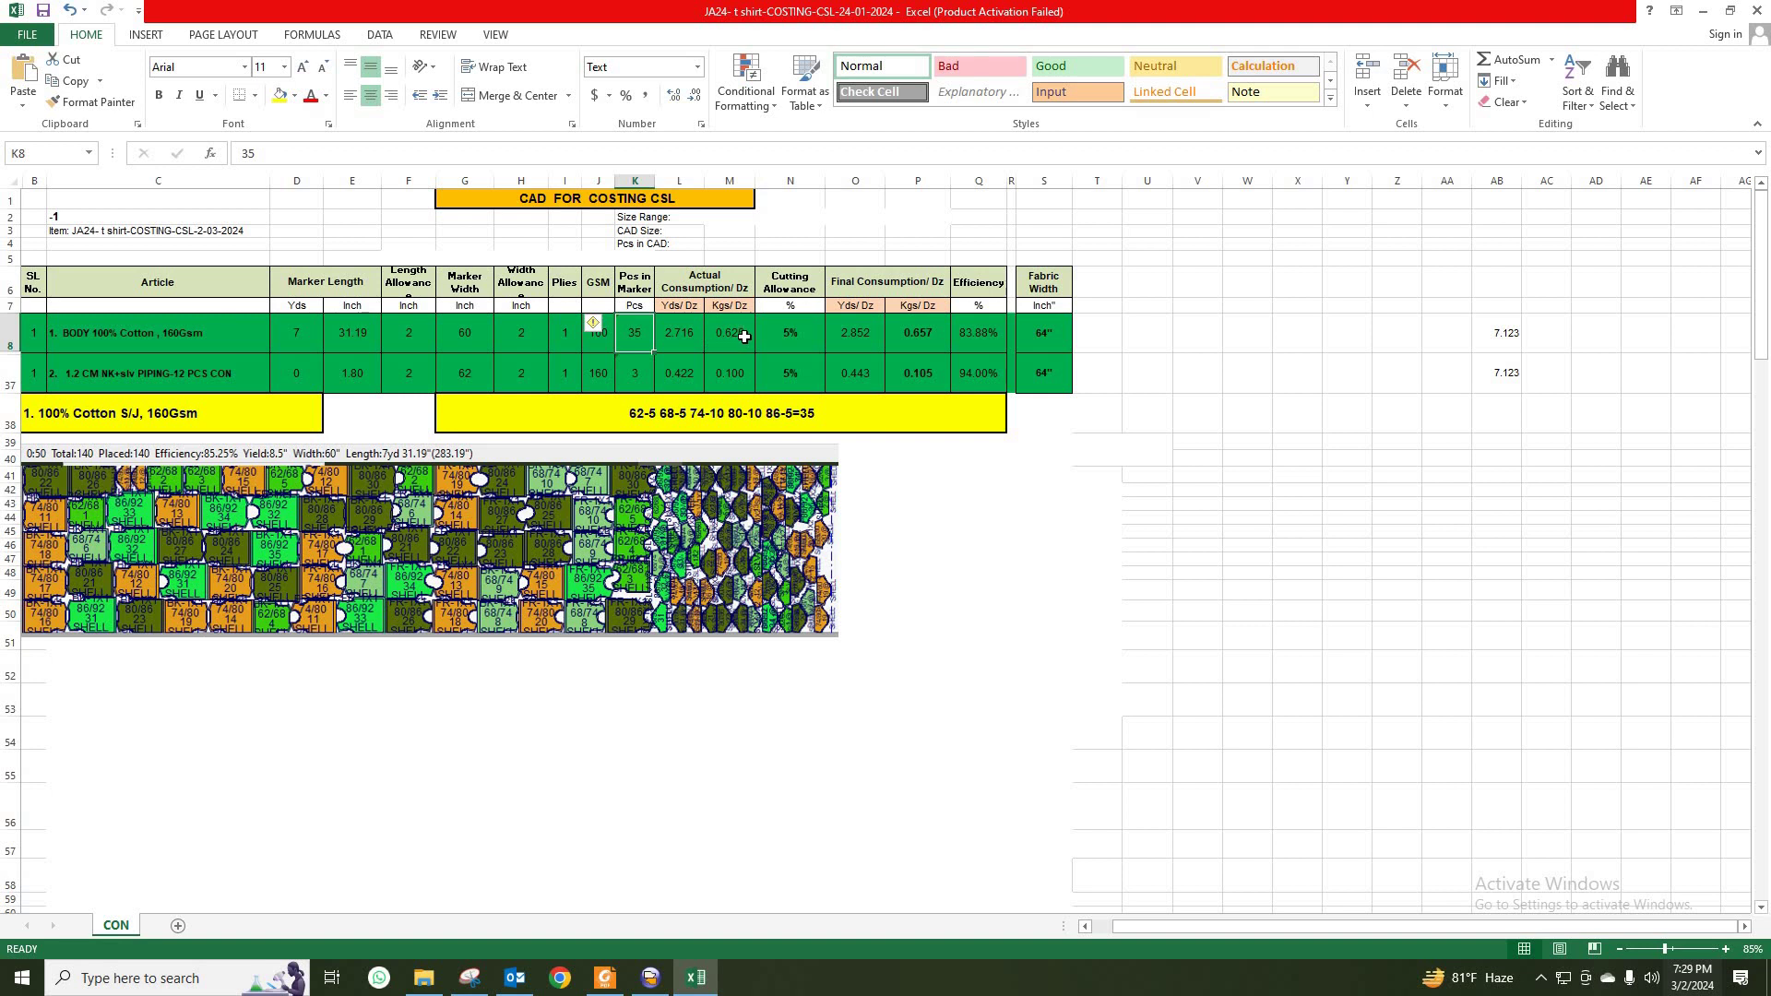
left_click(744, 337)
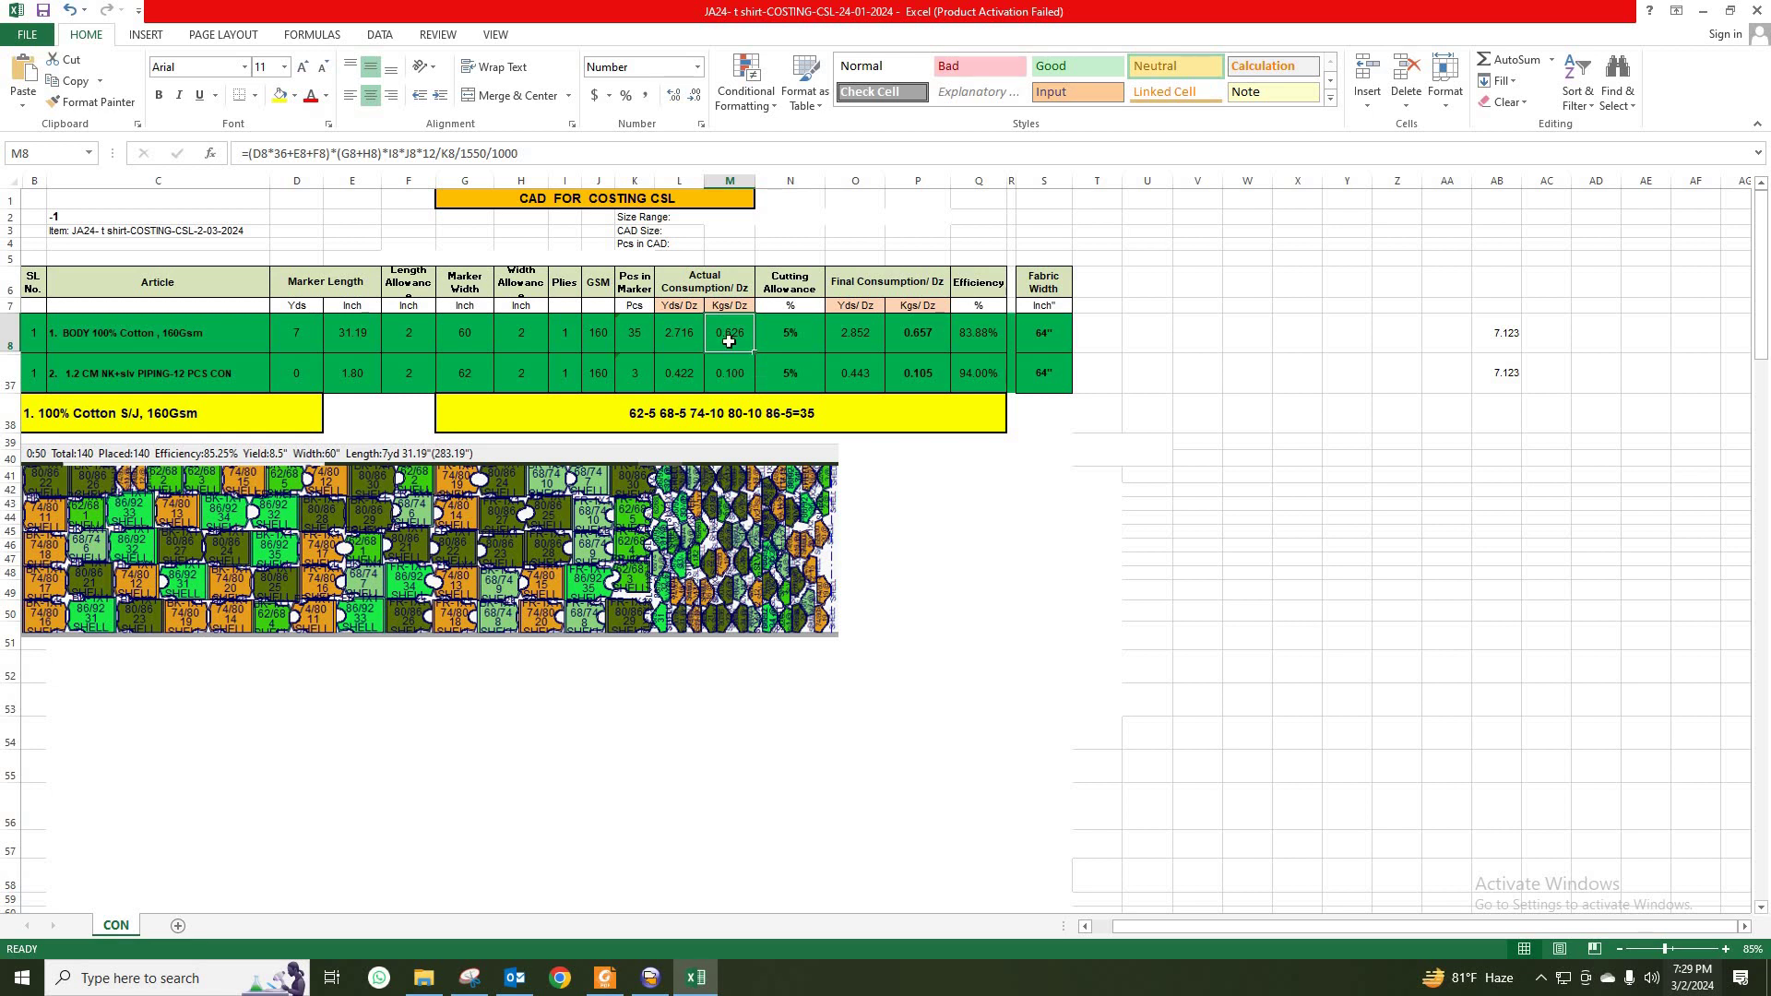
left_click(804, 335)
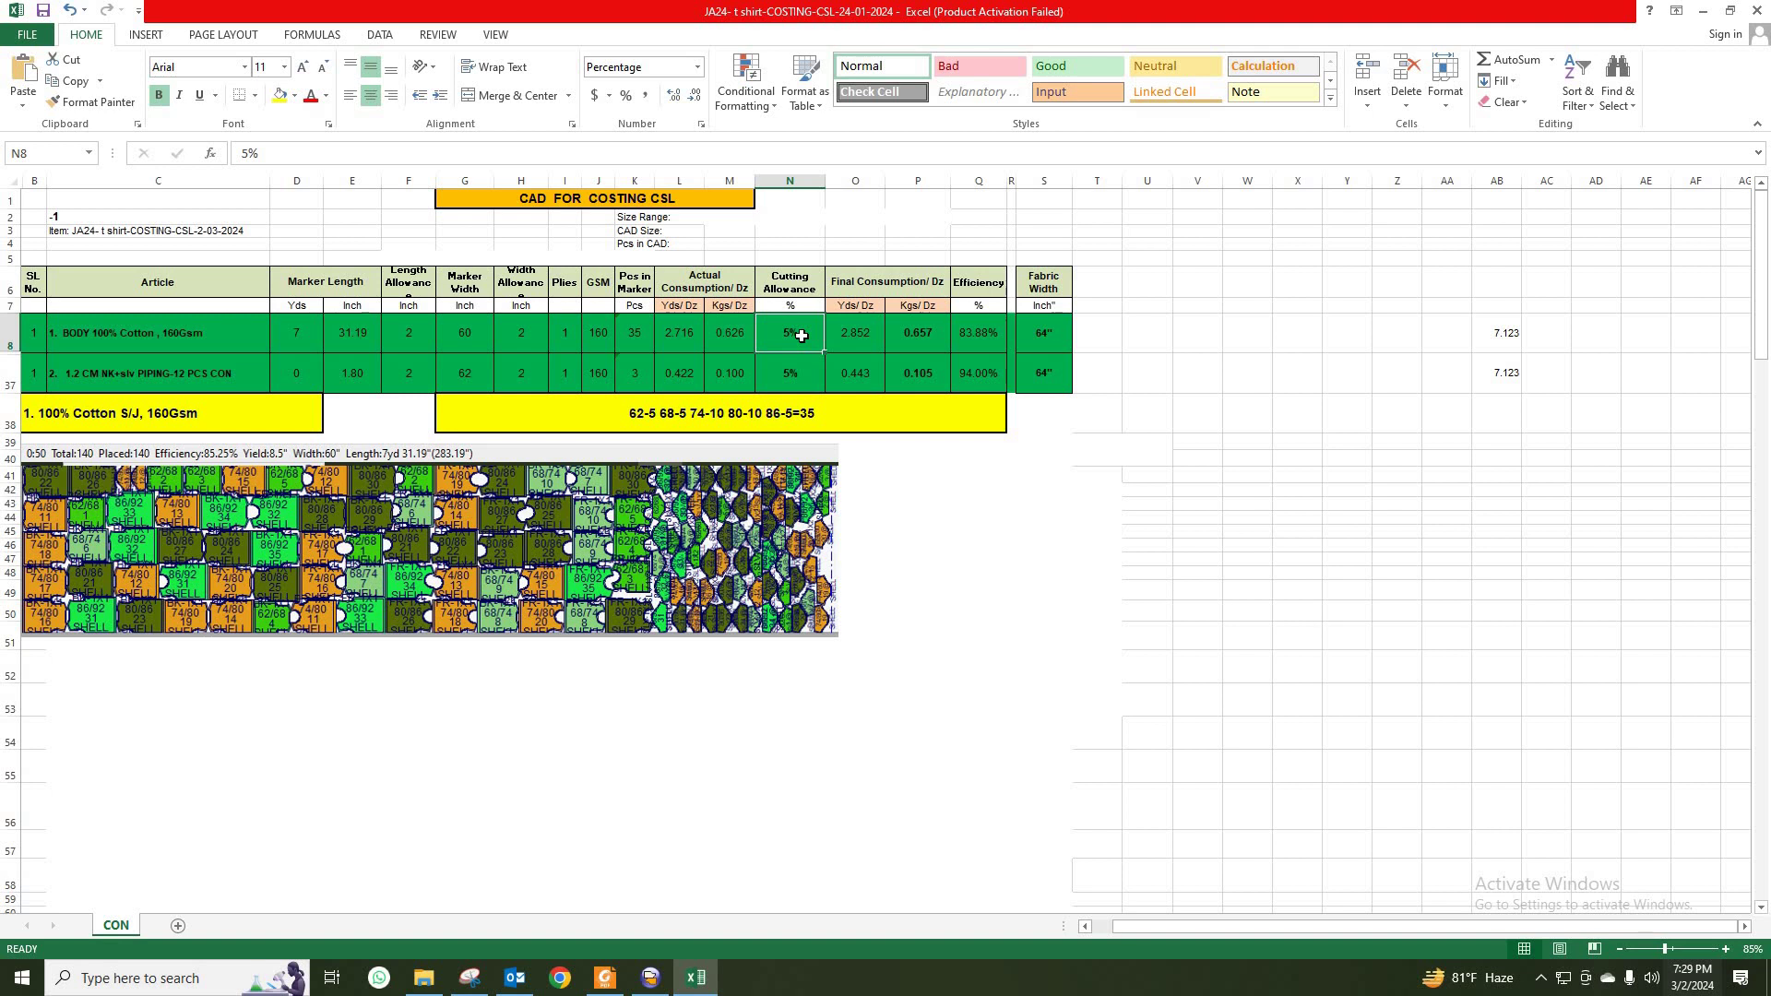
left_click(808, 377)
left_click(791, 335)
left_click(851, 334)
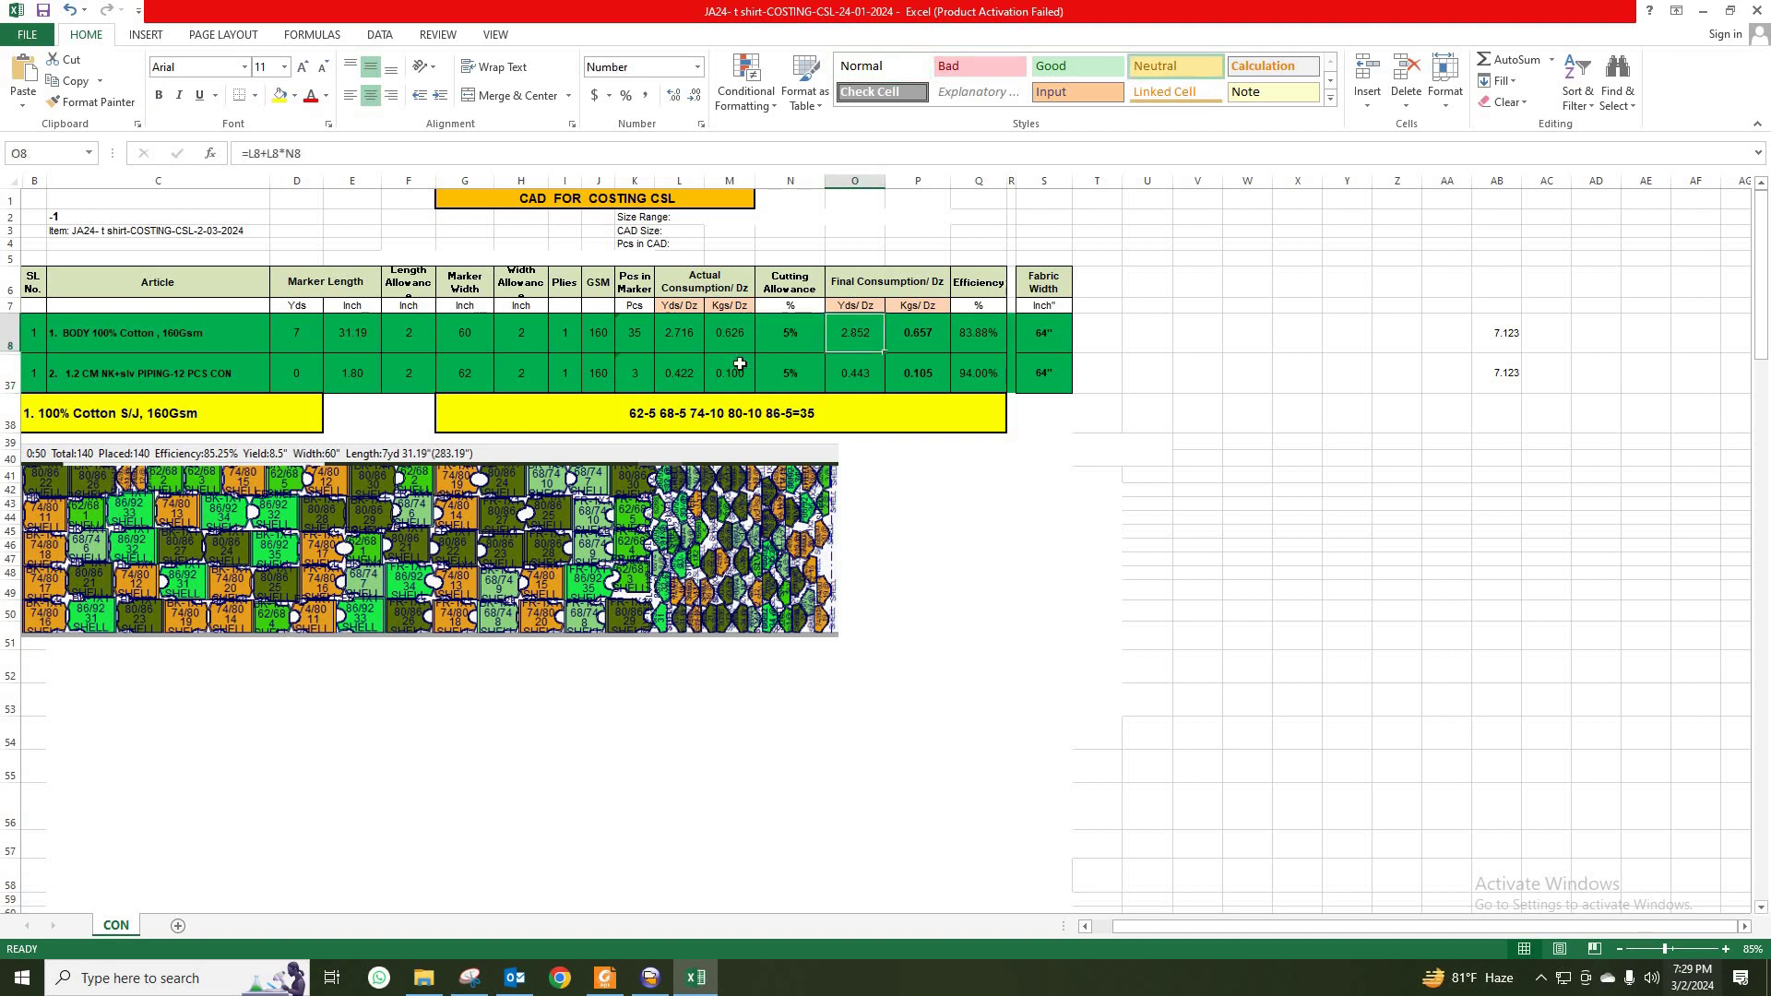
left_click(683, 342)
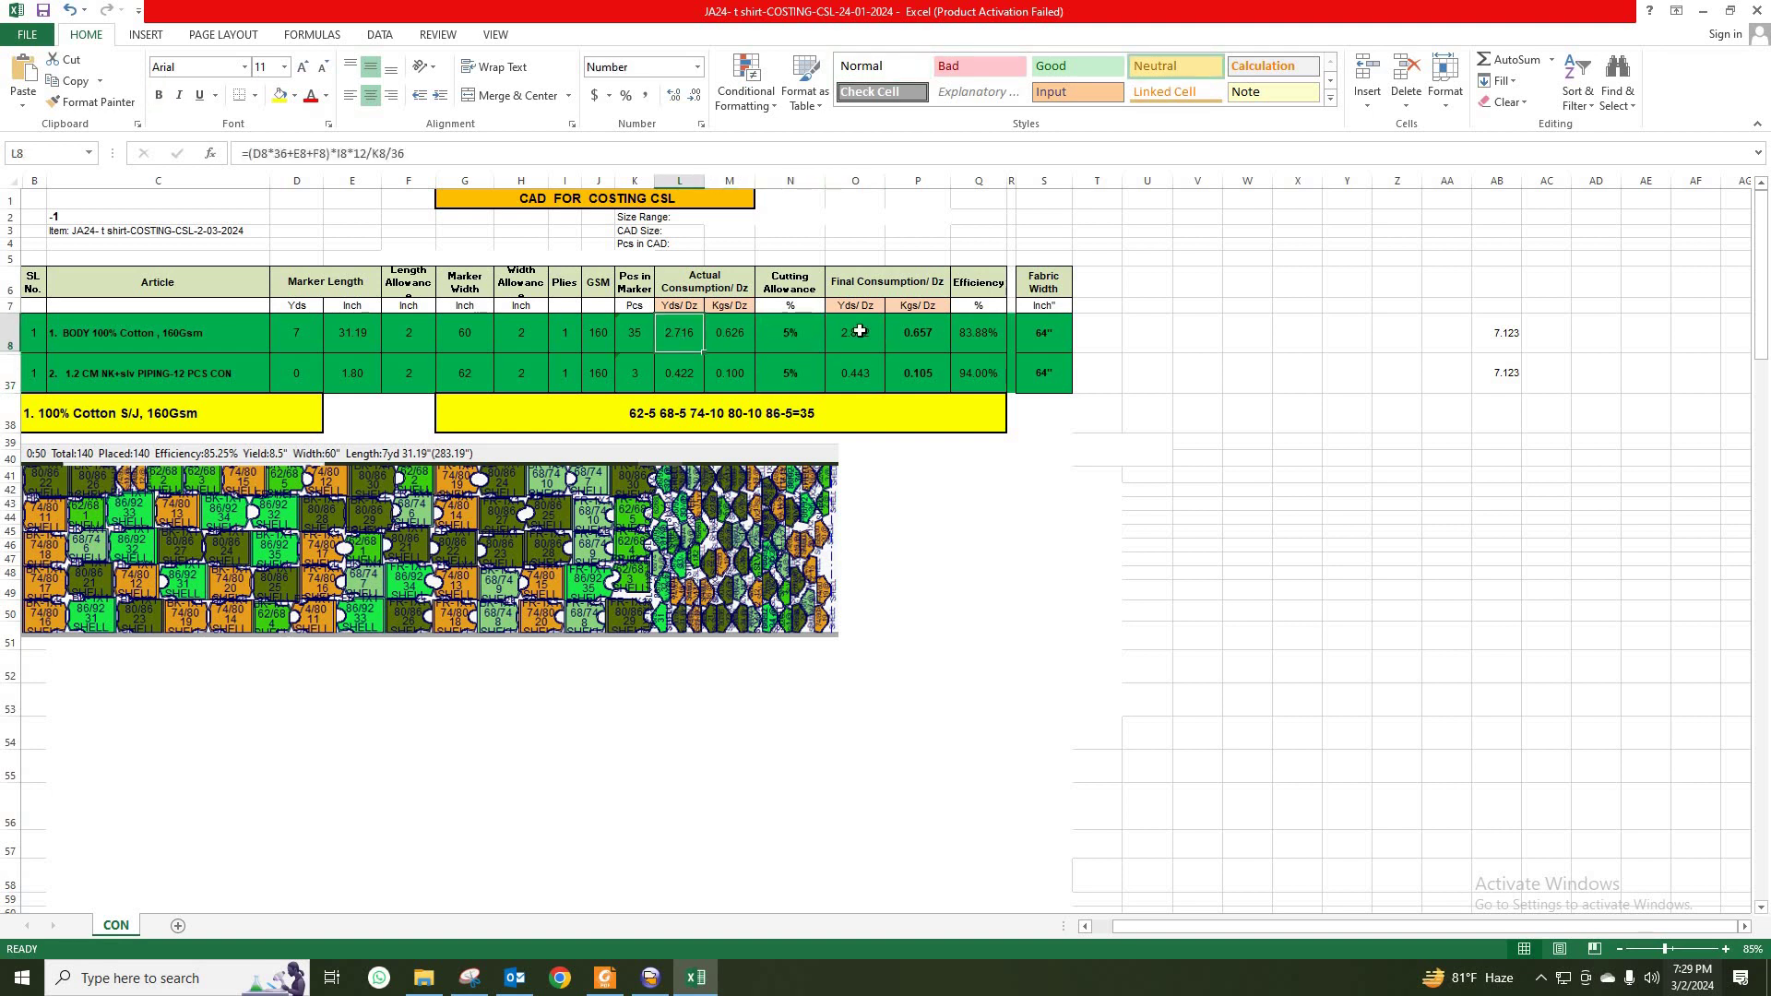
left_click(857, 334)
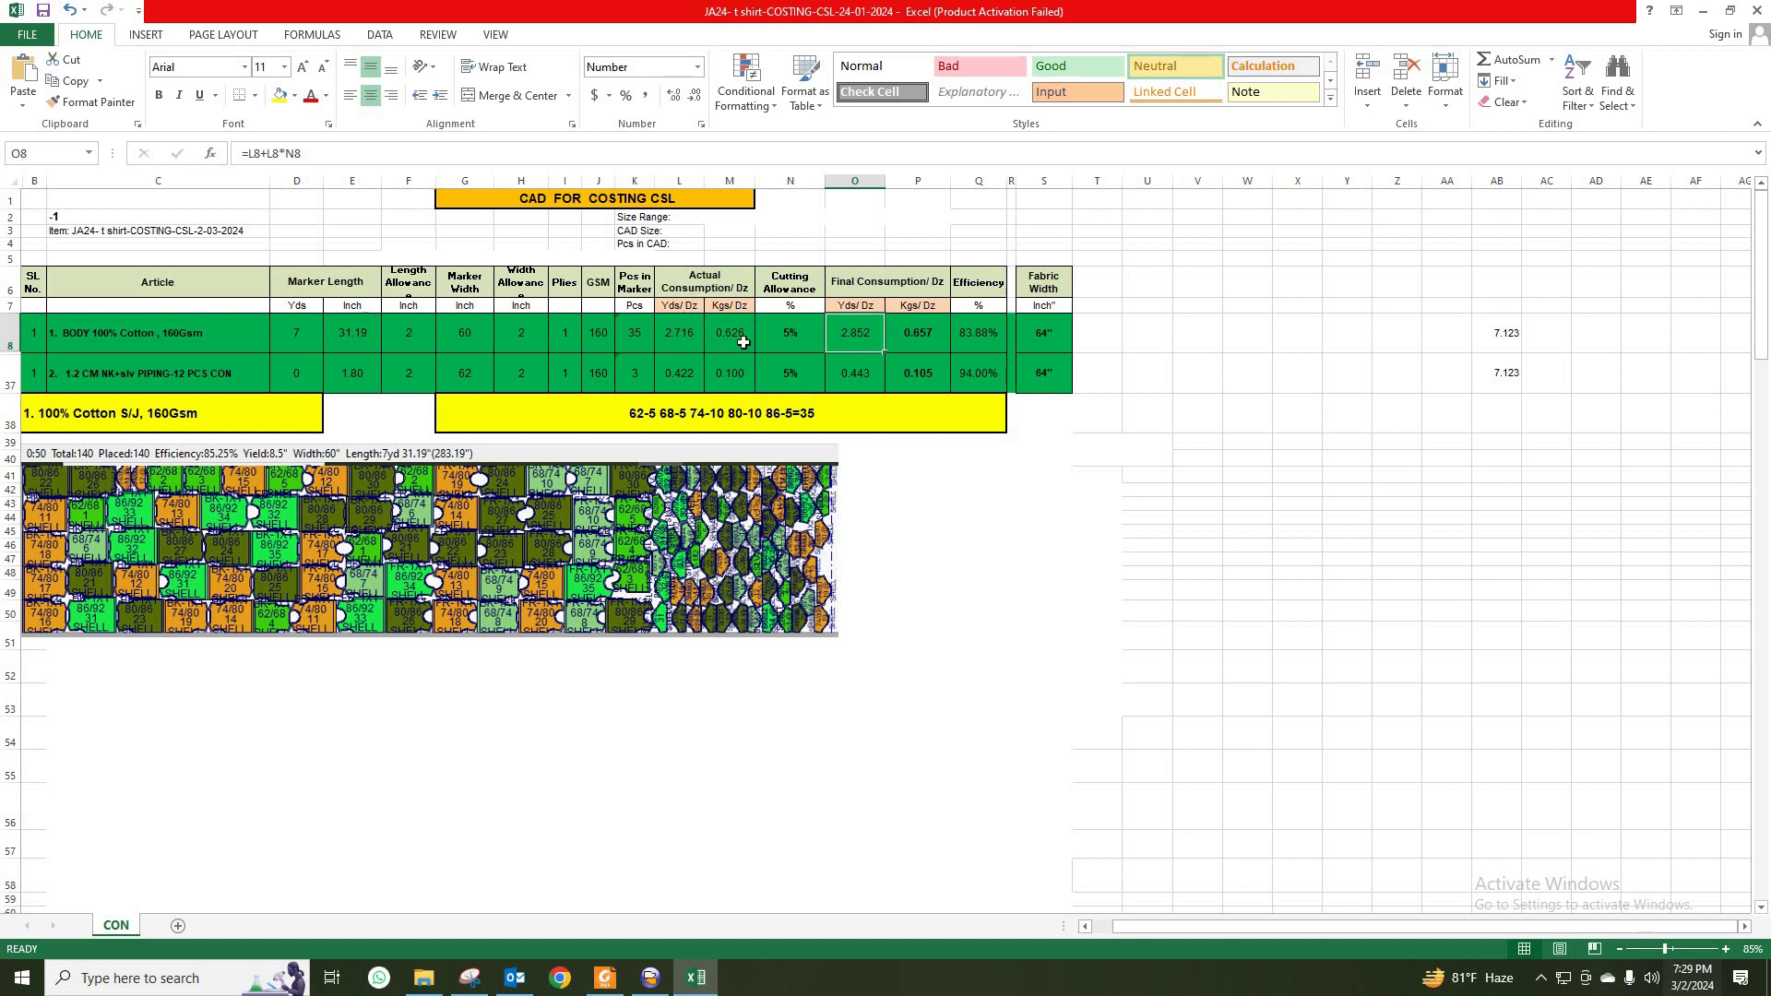
left_click(927, 355)
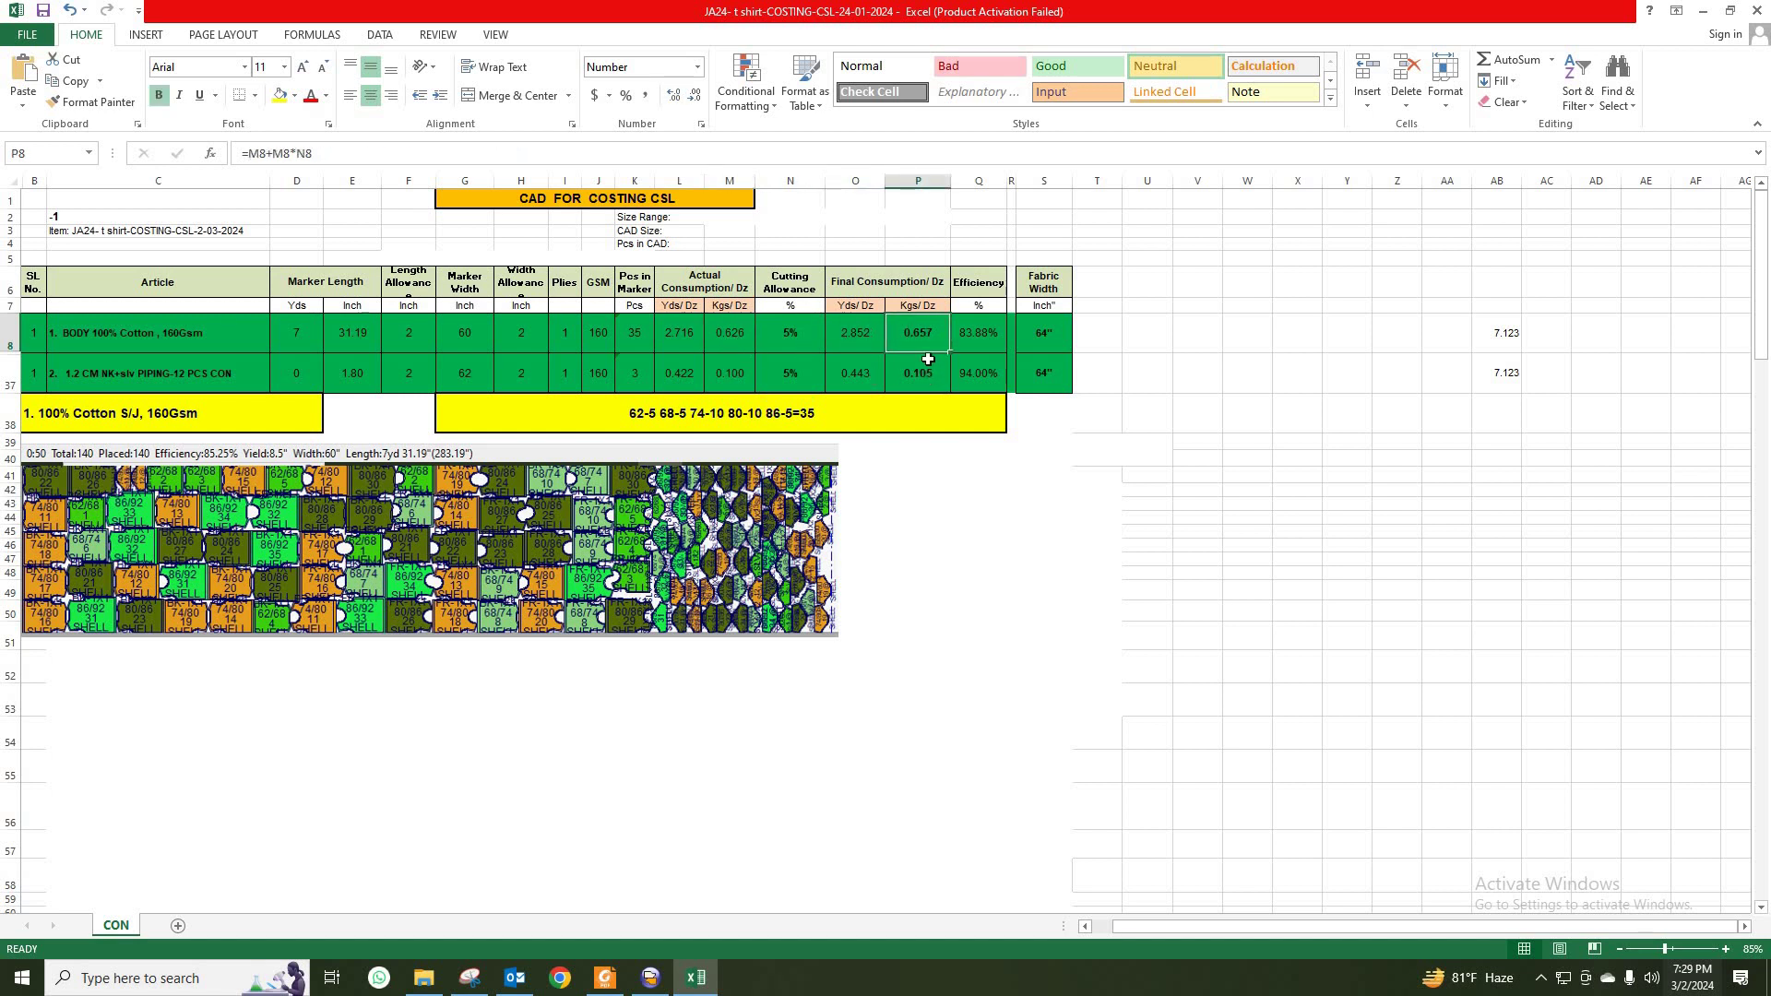
left_click(922, 371)
left_click(915, 334)
Step: Set the body fabric efficiency in Q8 to 85.25%
left_click(985, 334)
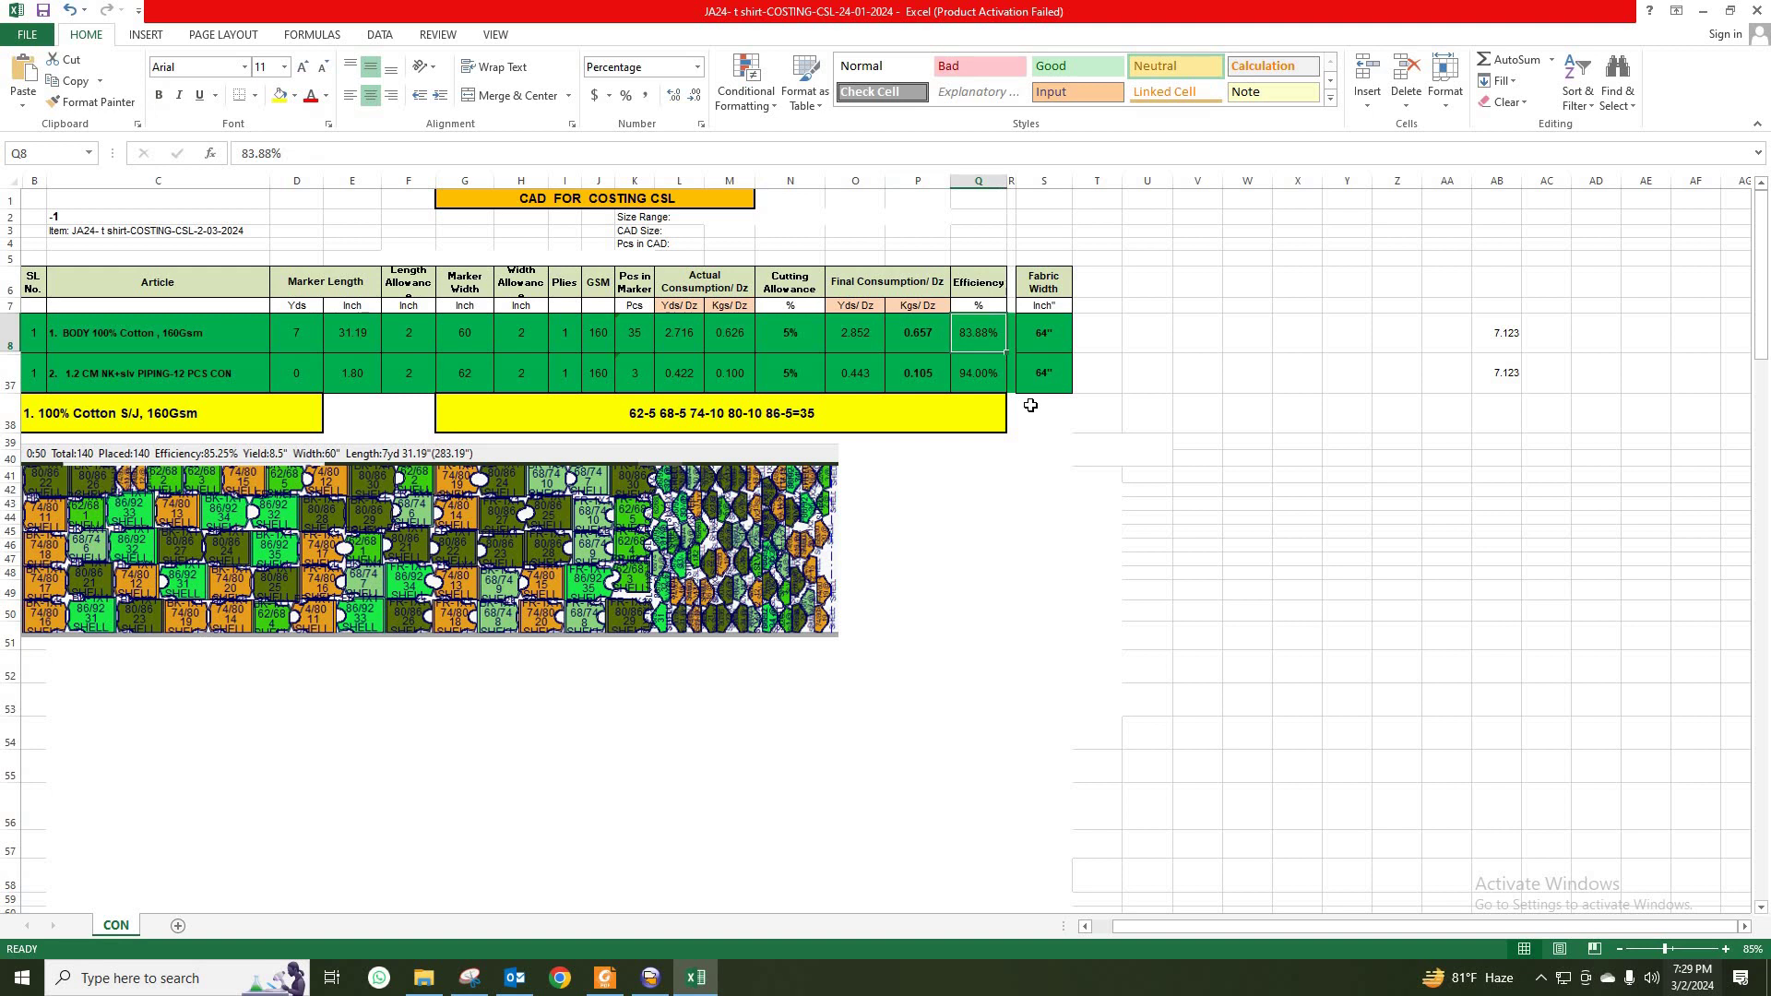
type("85.")
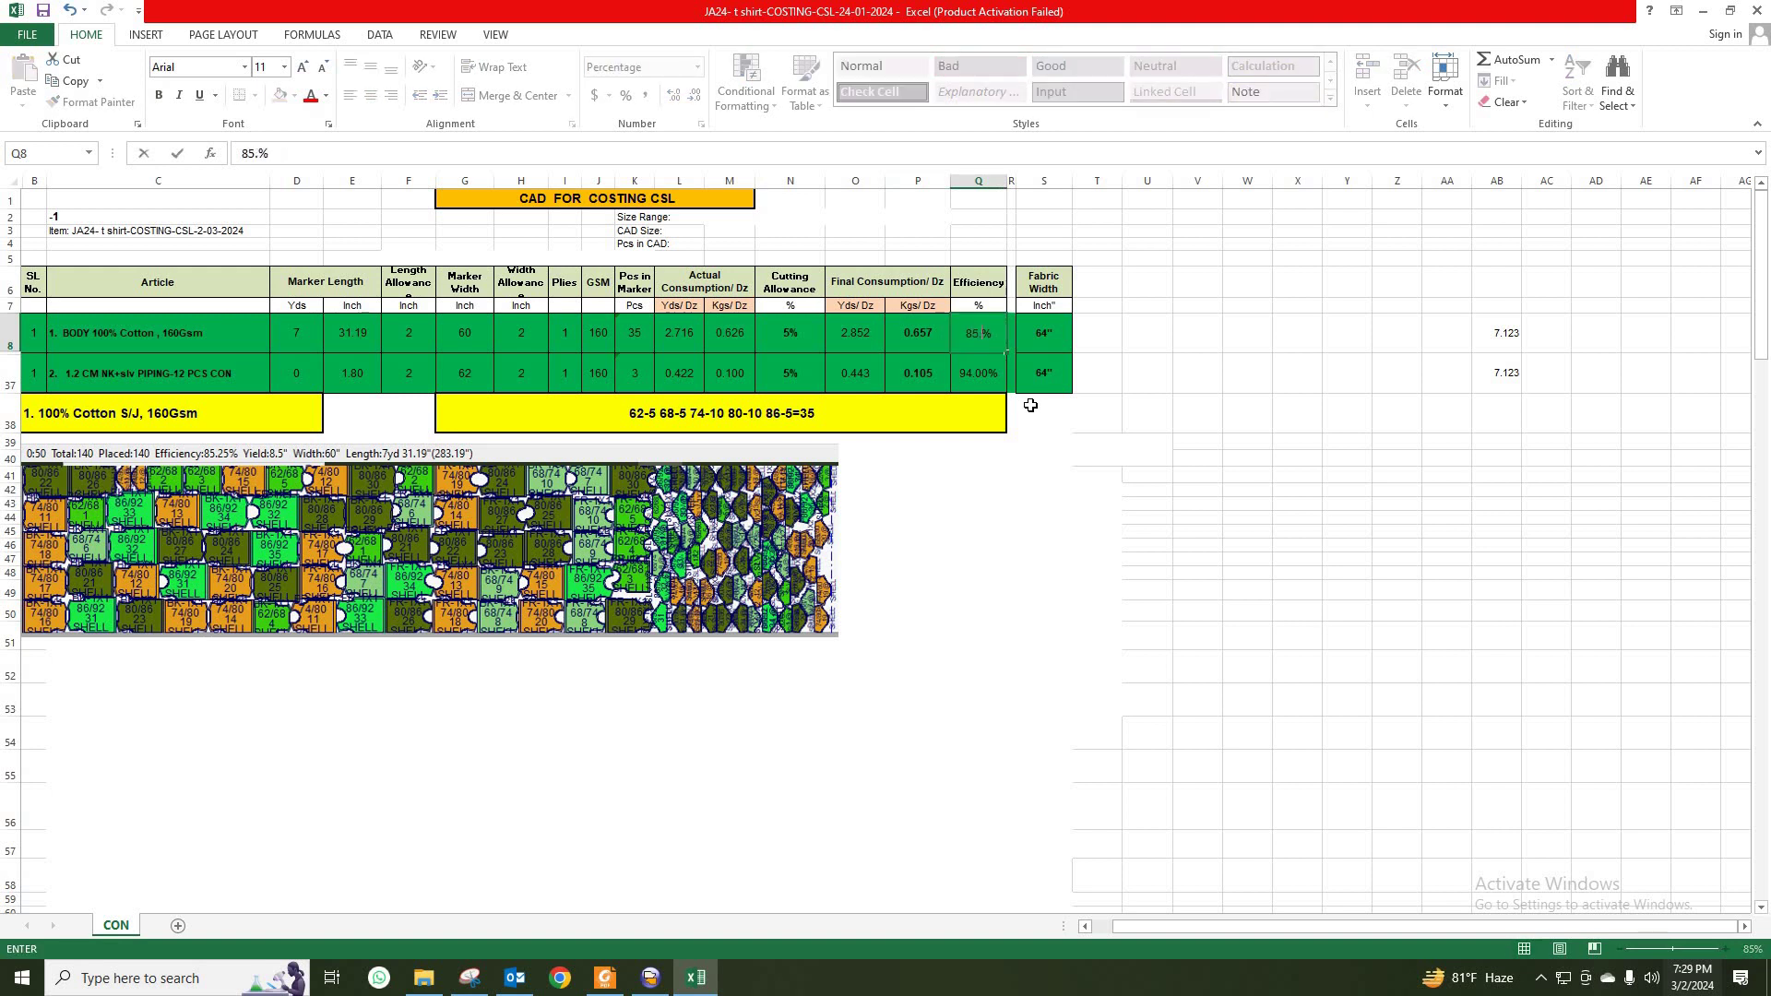
type("25")
key("Return")
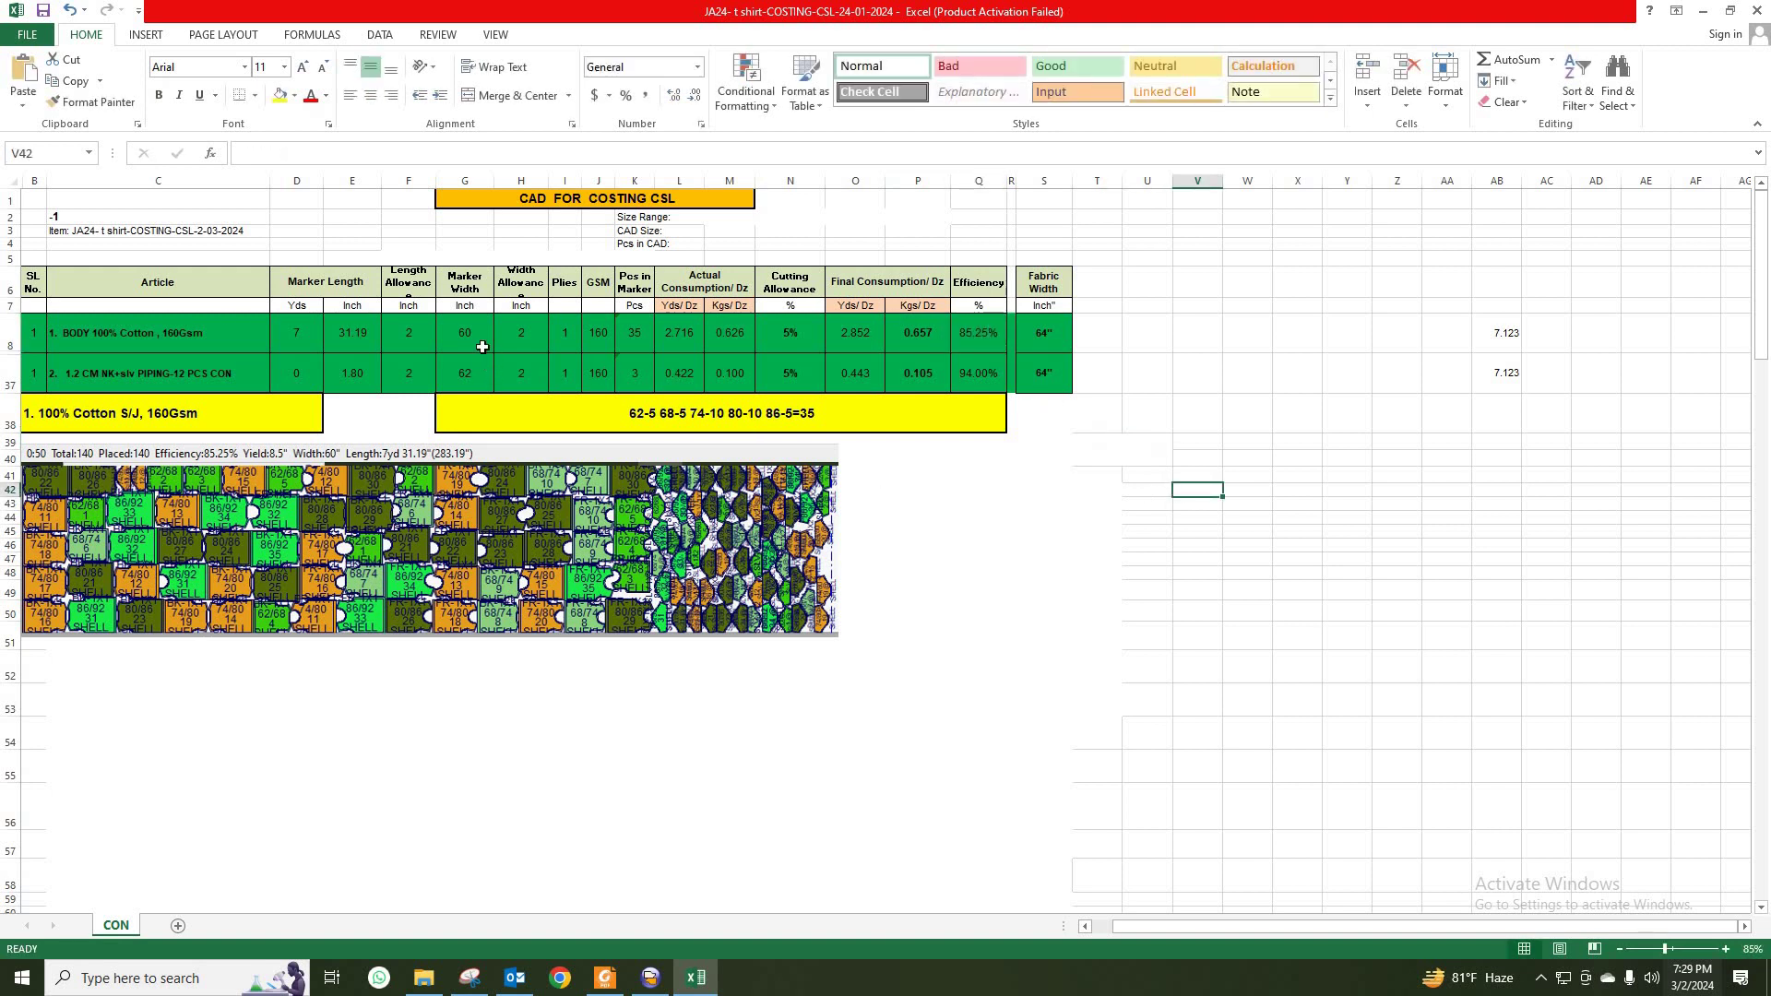
Step: Change the fabric width in S8 and S37 from 64" to 62"
left_click(465, 334)
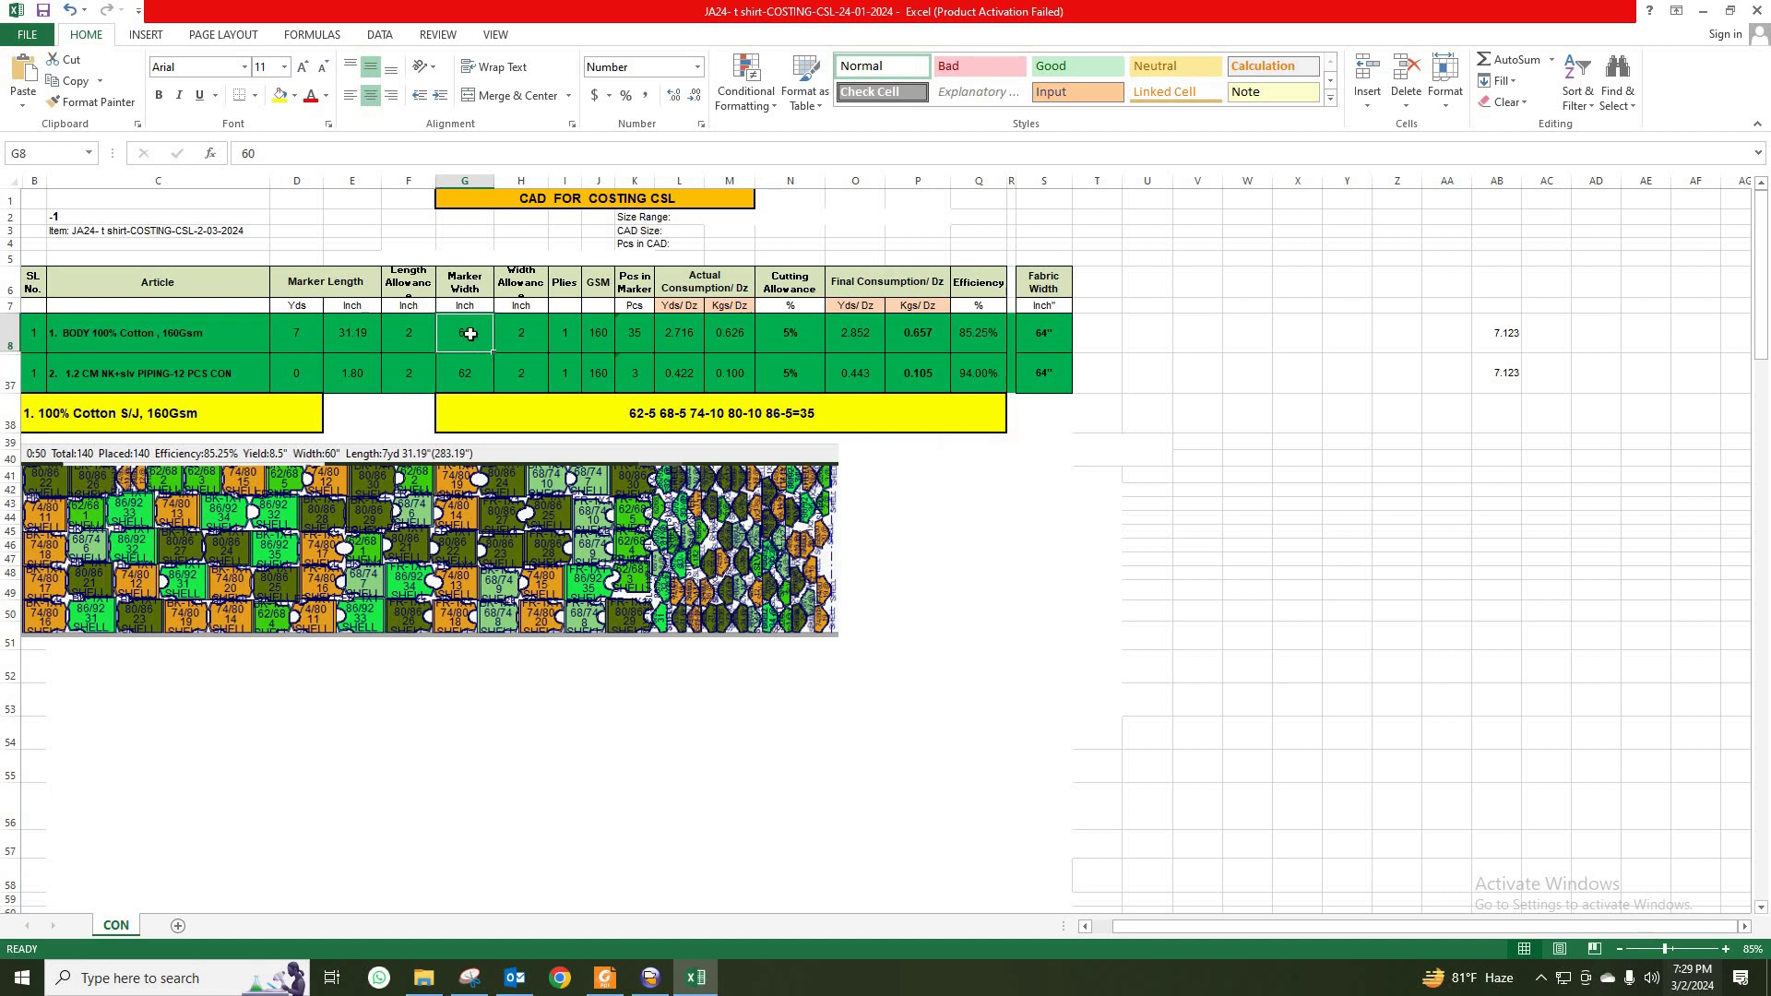
left_click(526, 329)
left_click(469, 333)
left_click(522, 331)
left_click(1054, 340)
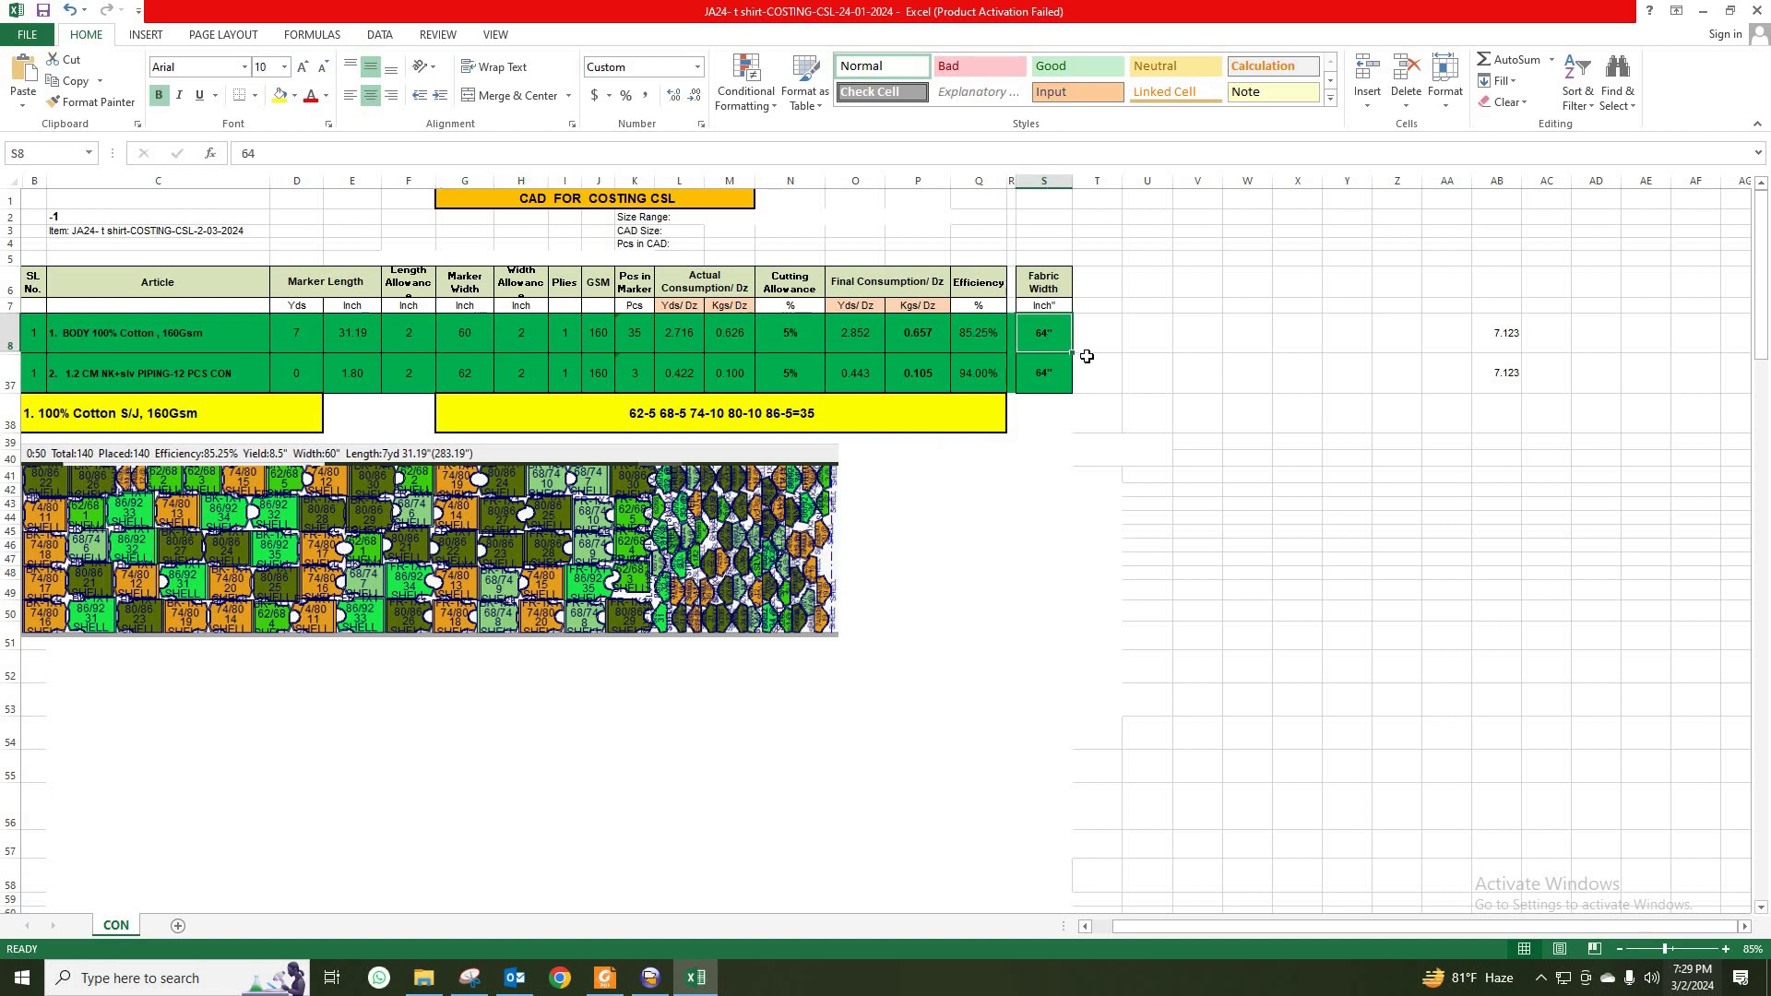
left_click_drag(1046, 282, 1045, 335)
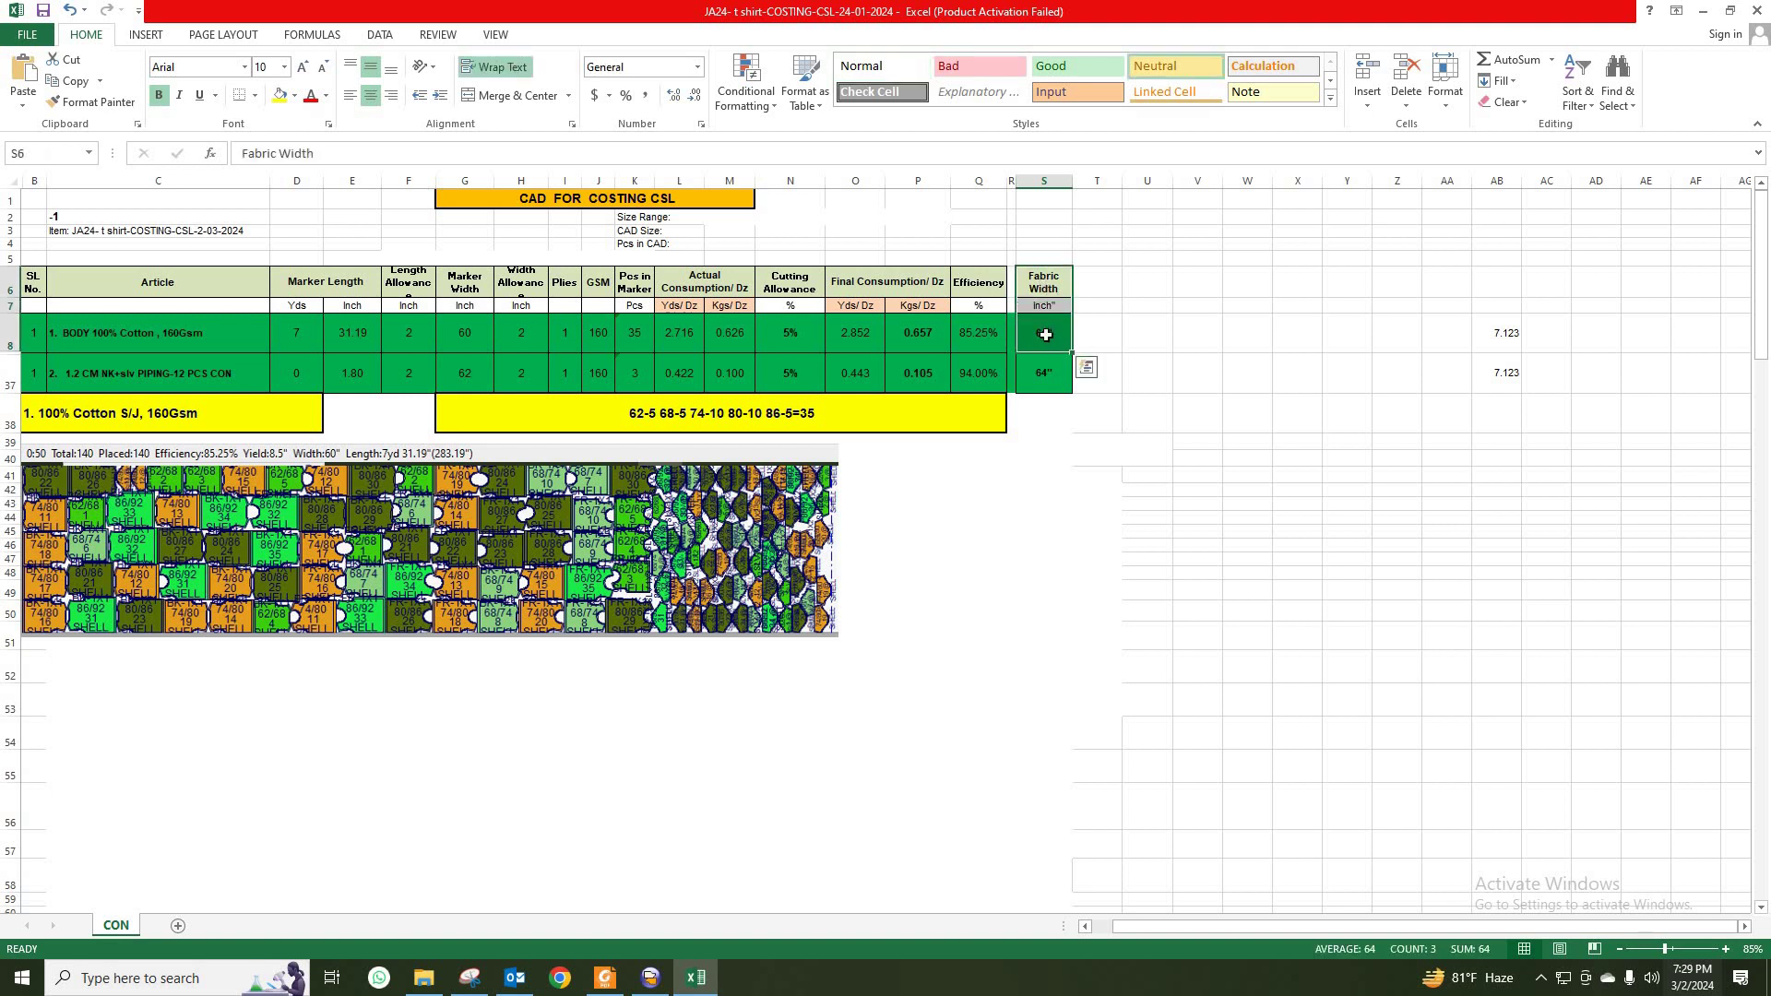
left_click(1046, 335)
type("62")
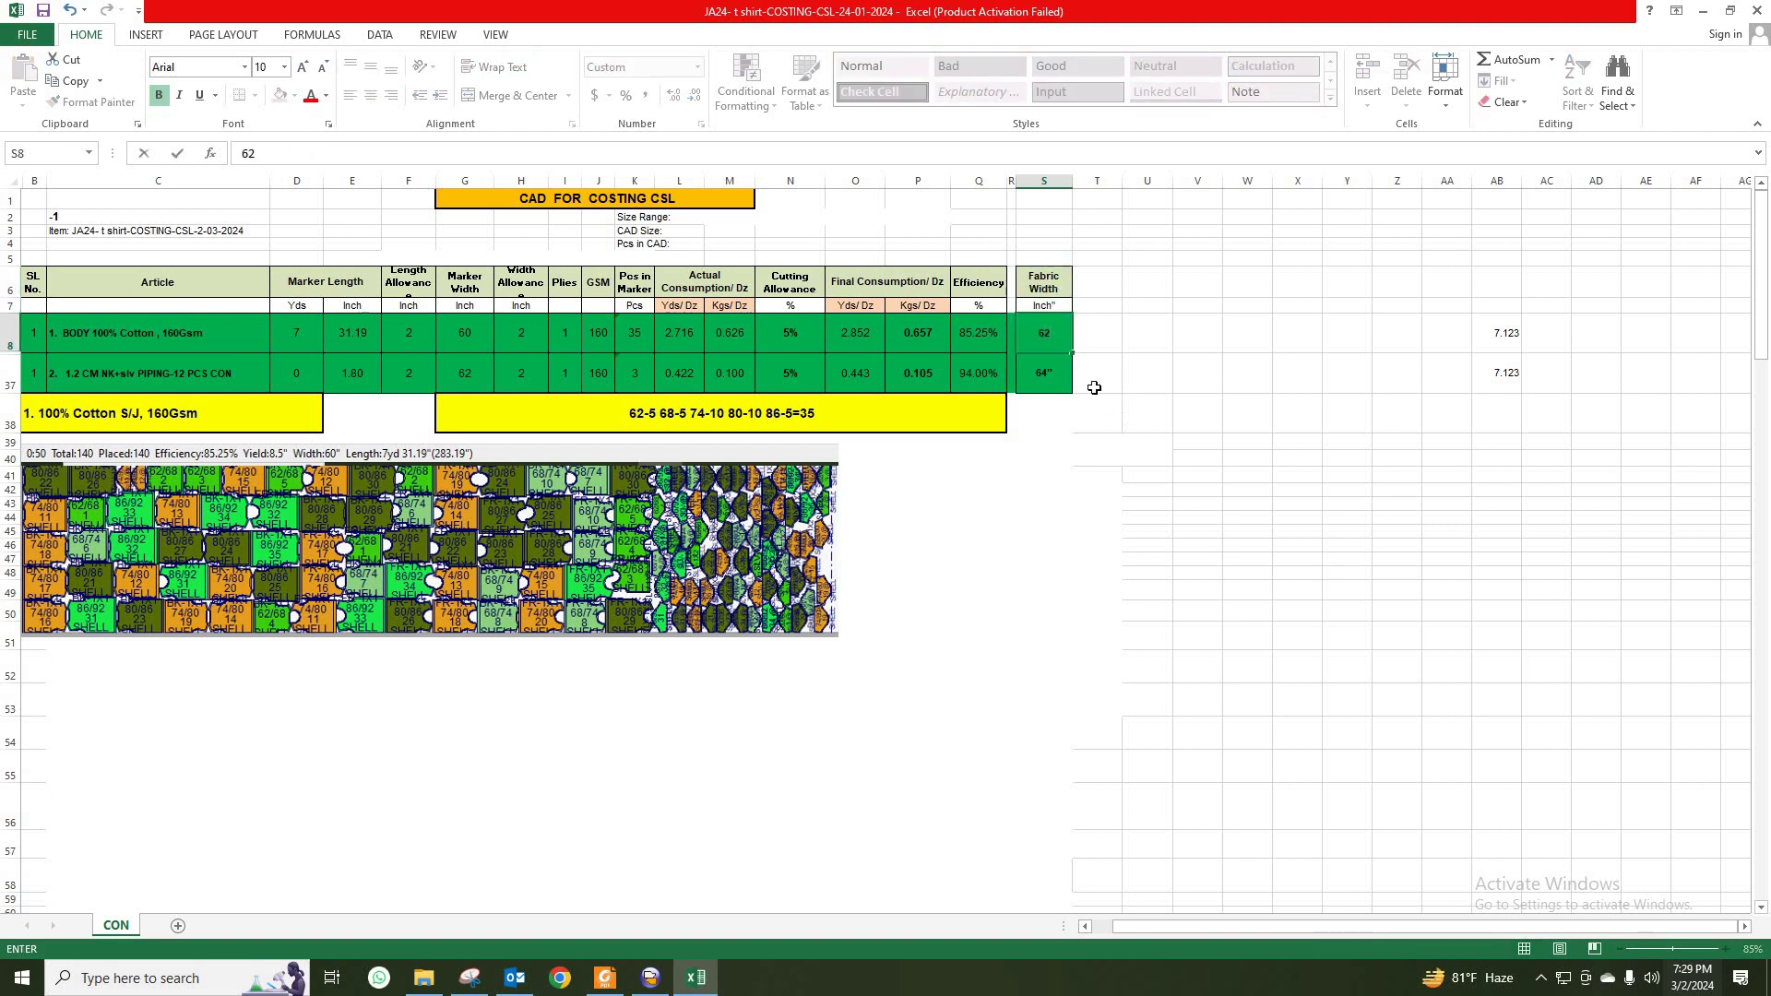
left_click(1054, 375)
type("62")
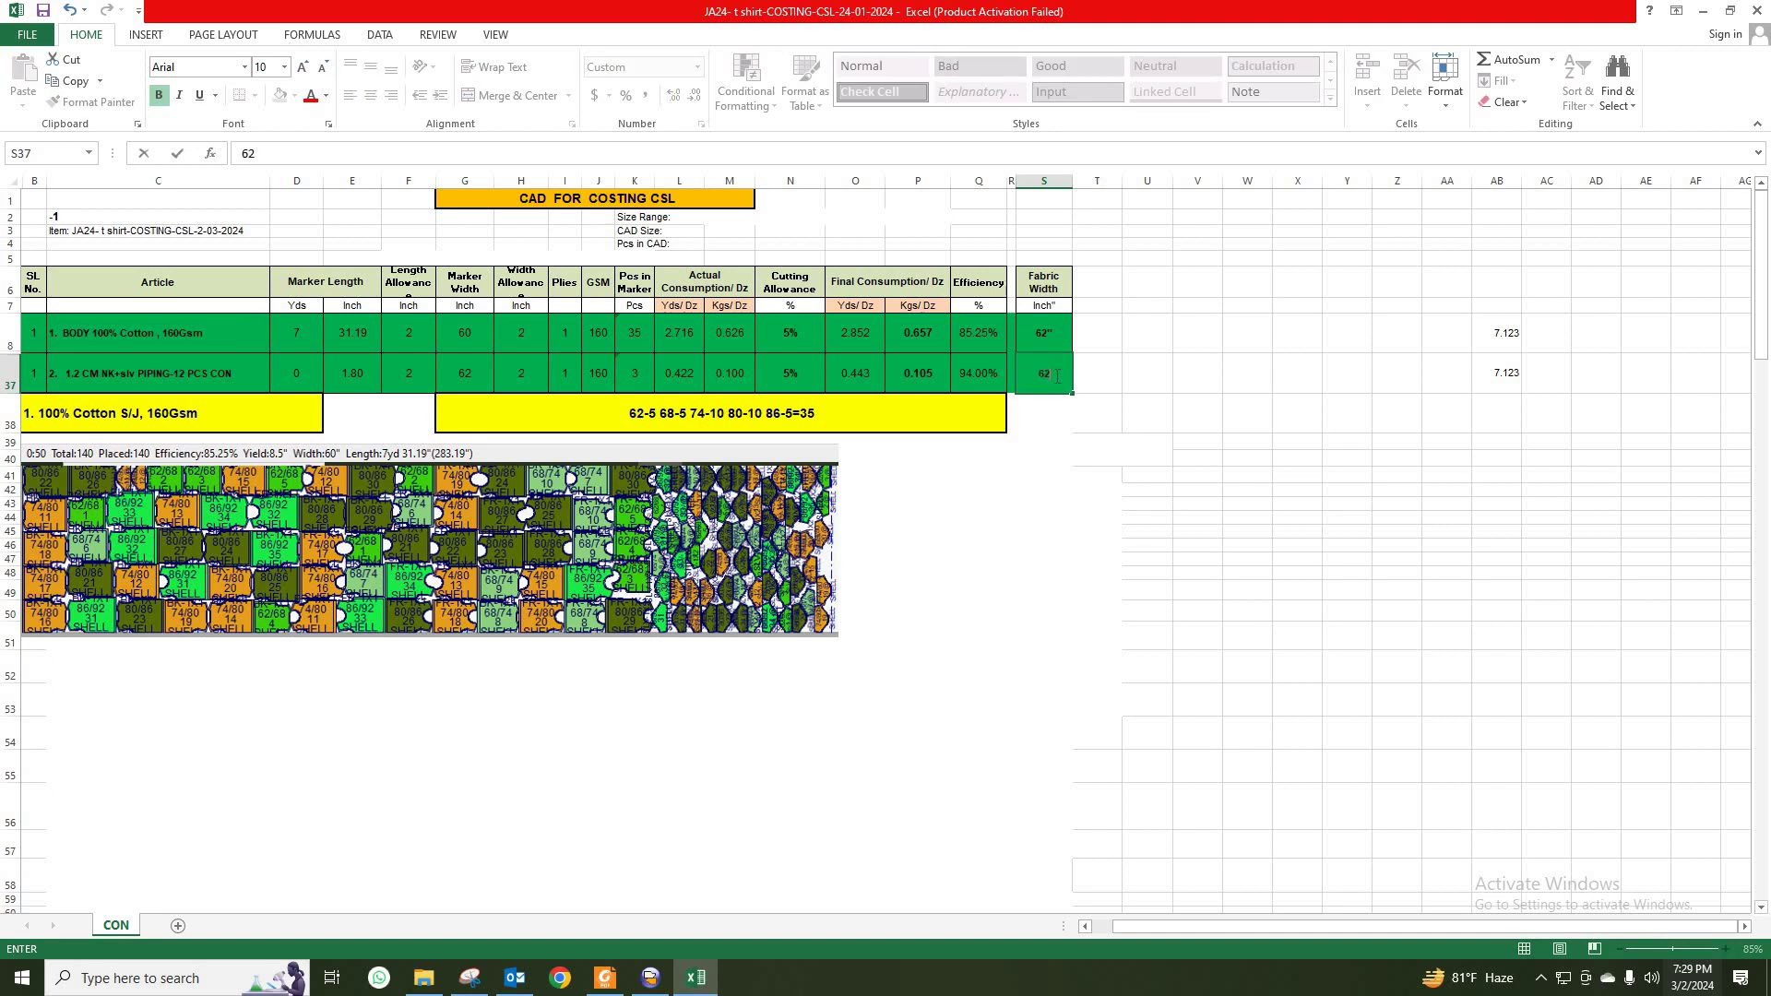
Step: Cross-check the Optitex marker and JA24 PDF tech pack before returning to the workbook
left_click(653, 980)
left_click(604, 978)
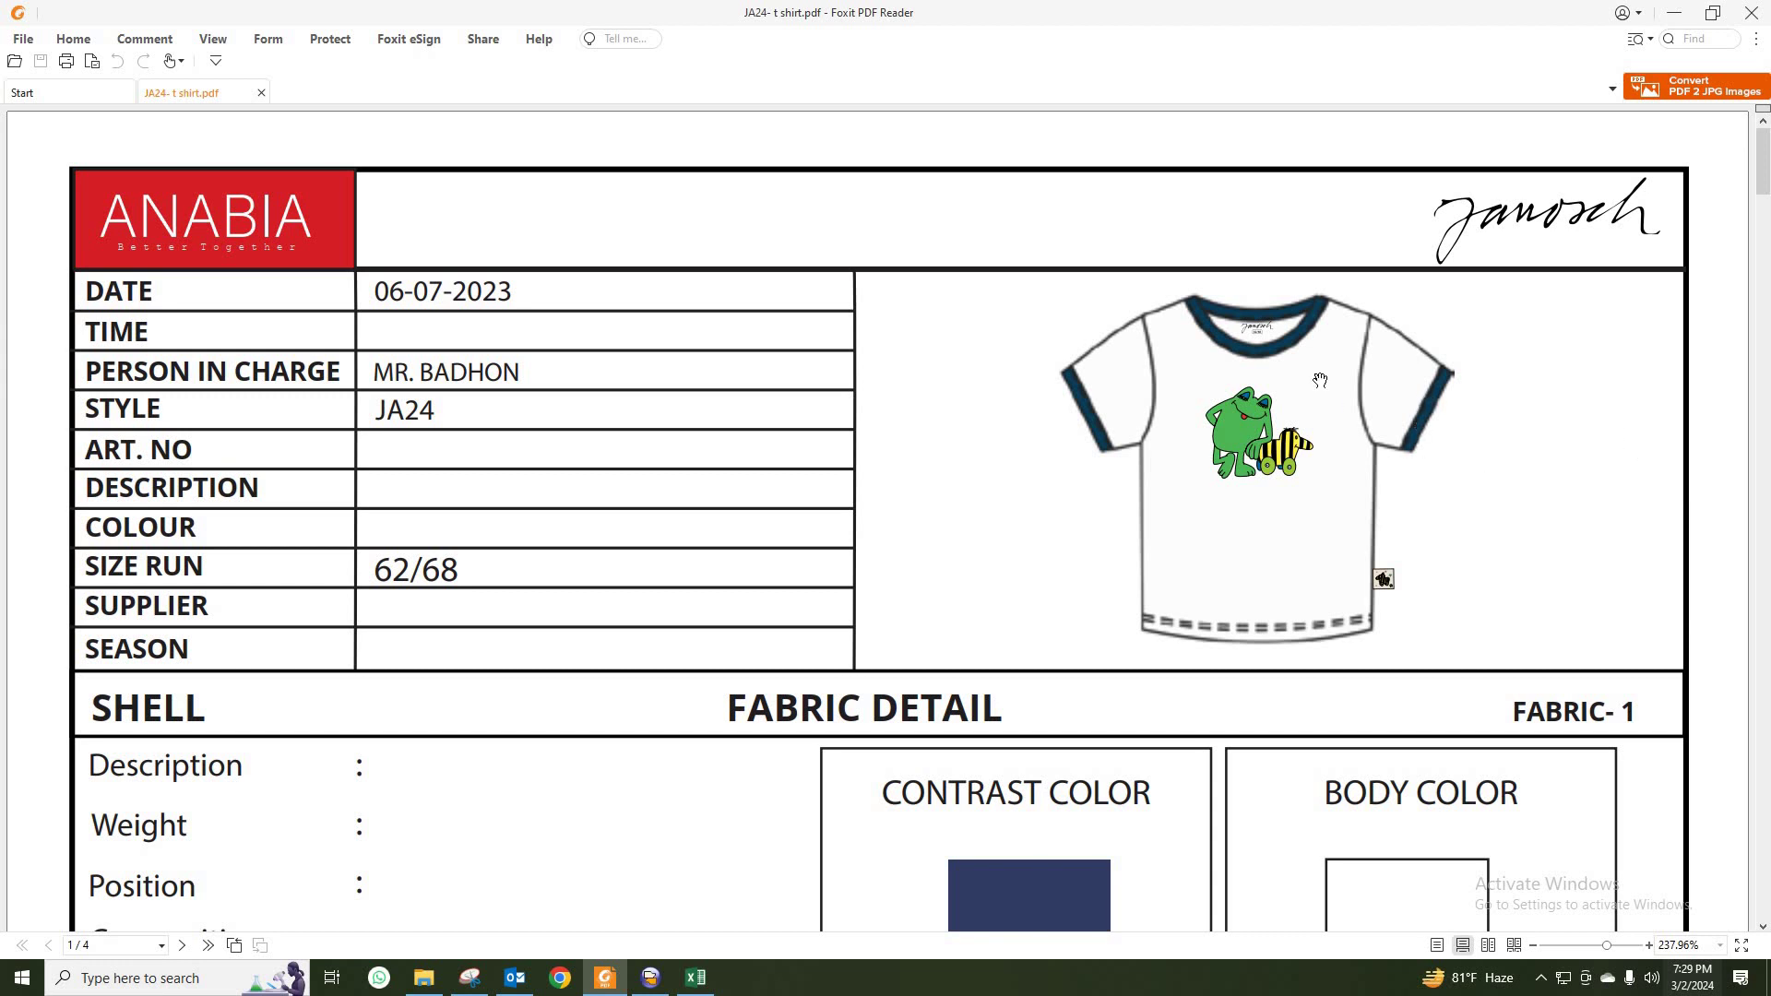
left_click(1674, 13)
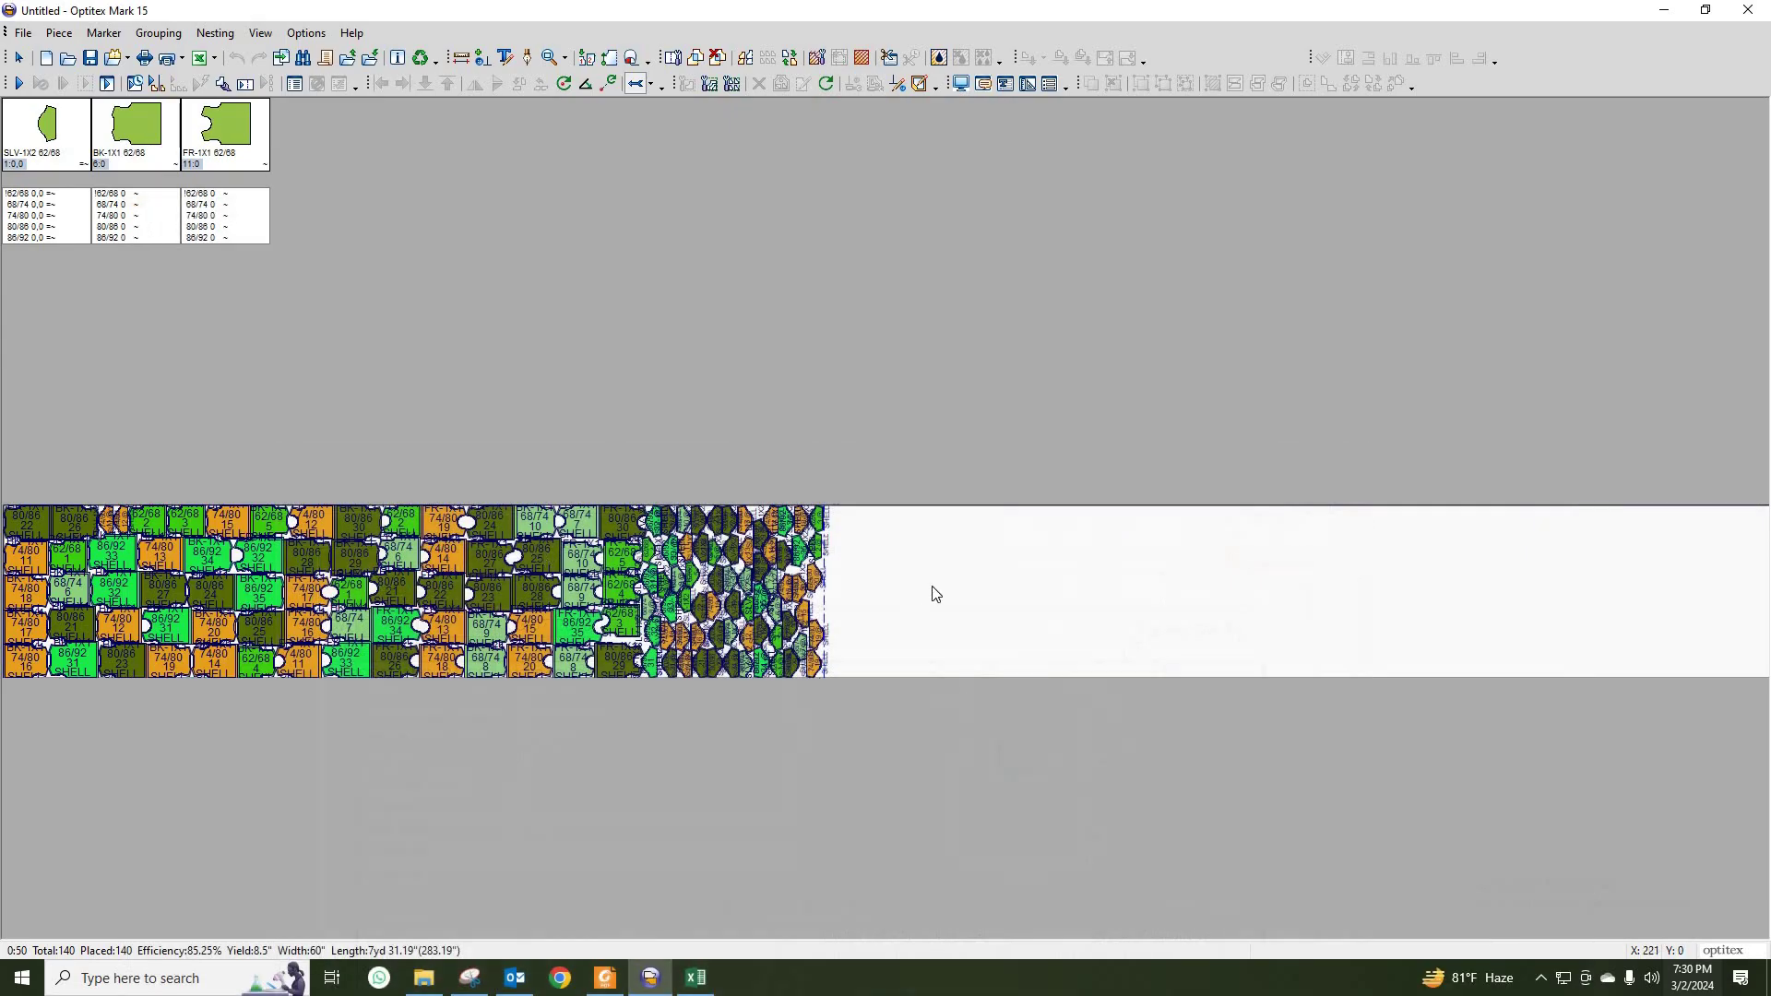
left_click(696, 978)
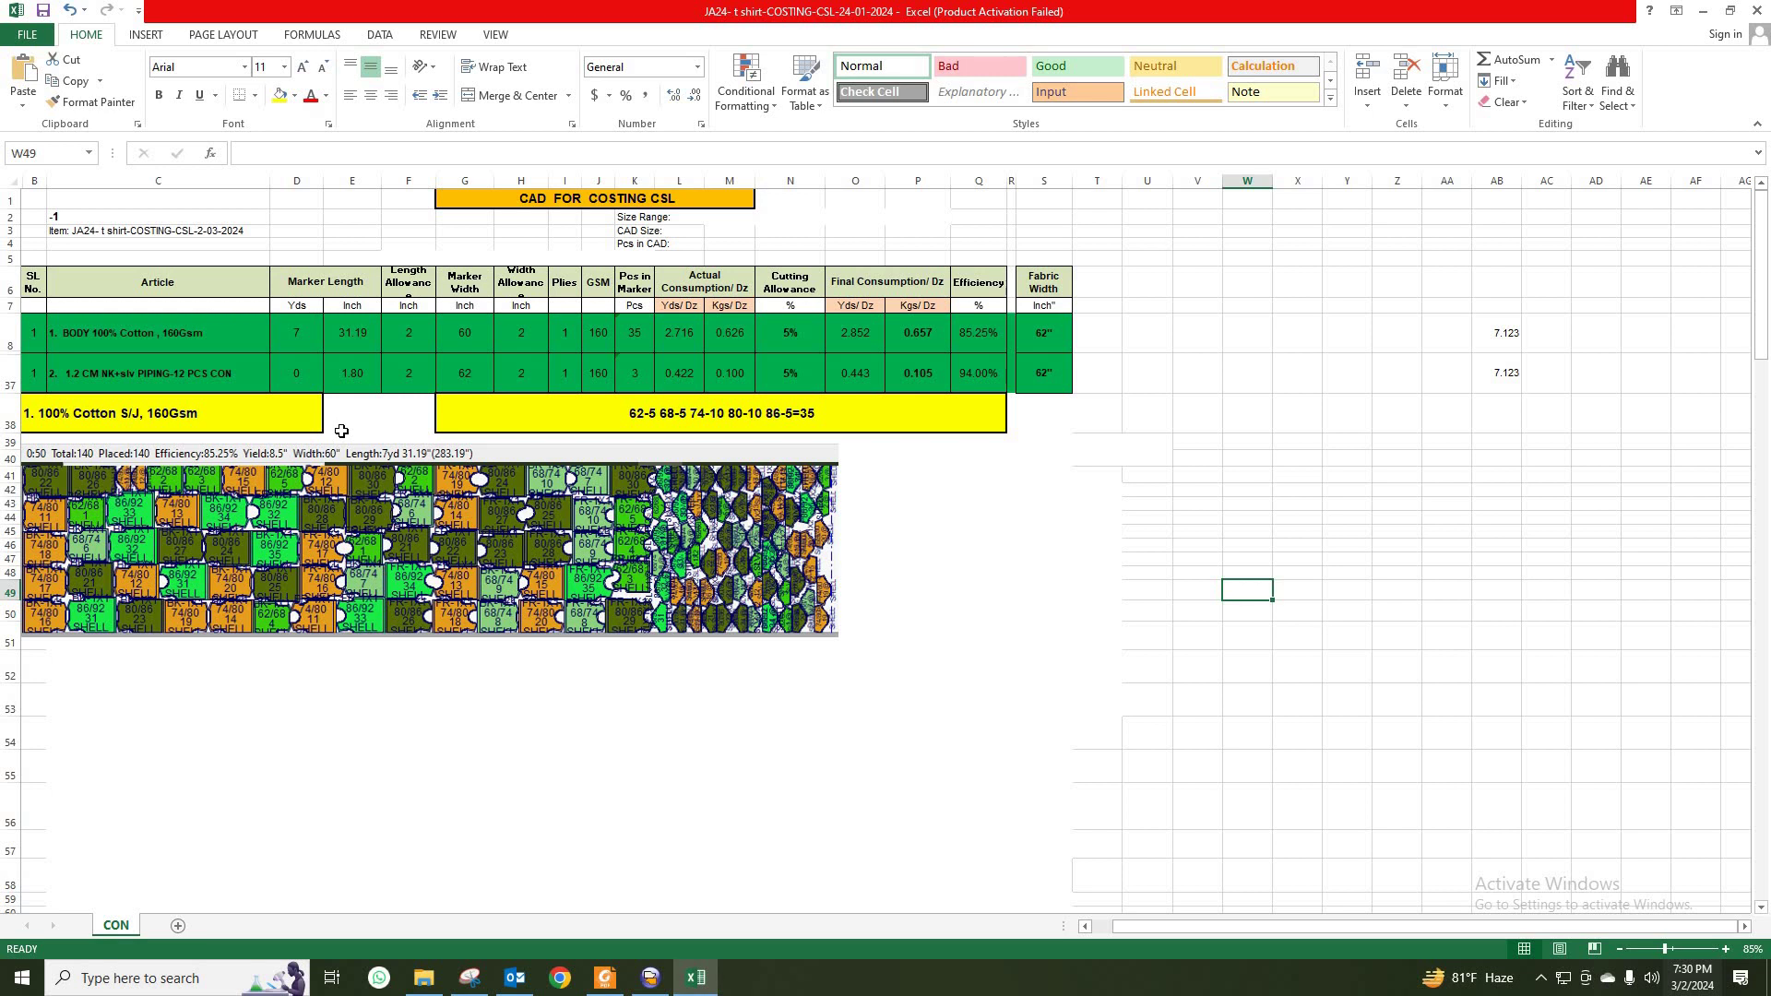
Step: Enter the piping row's marker length 1.70, marker width 60 and width allowance 2
left_click(358, 373)
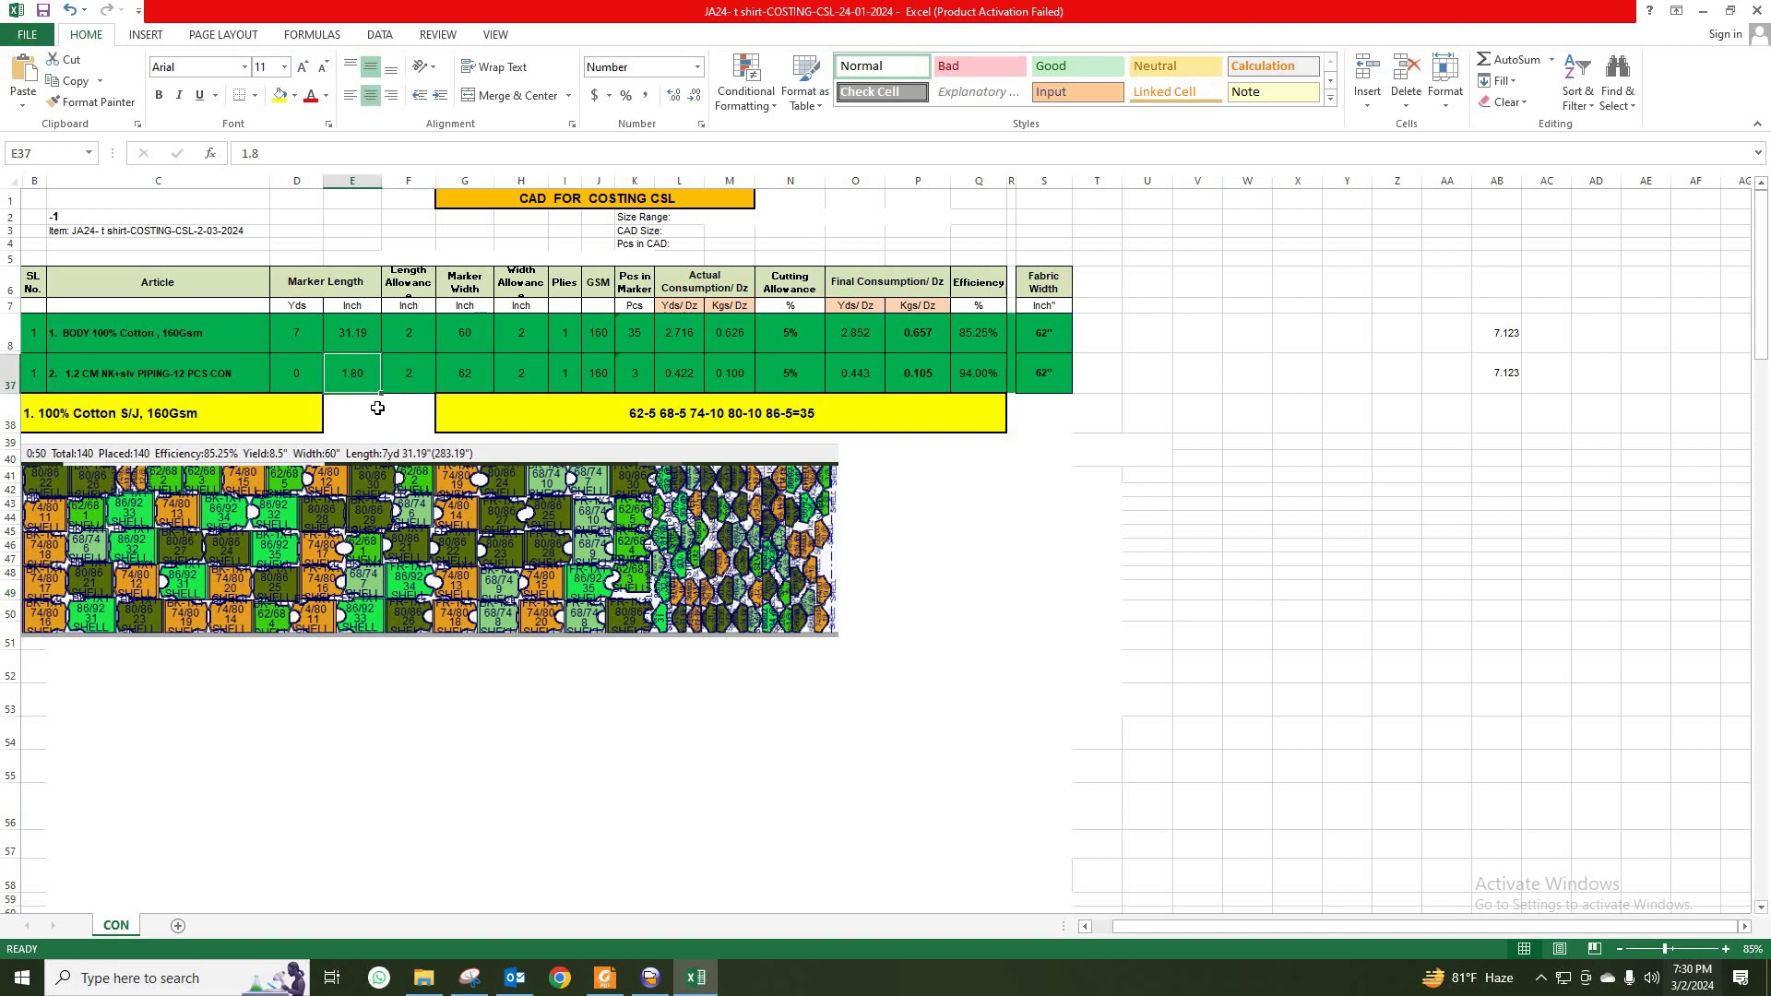
type("1")
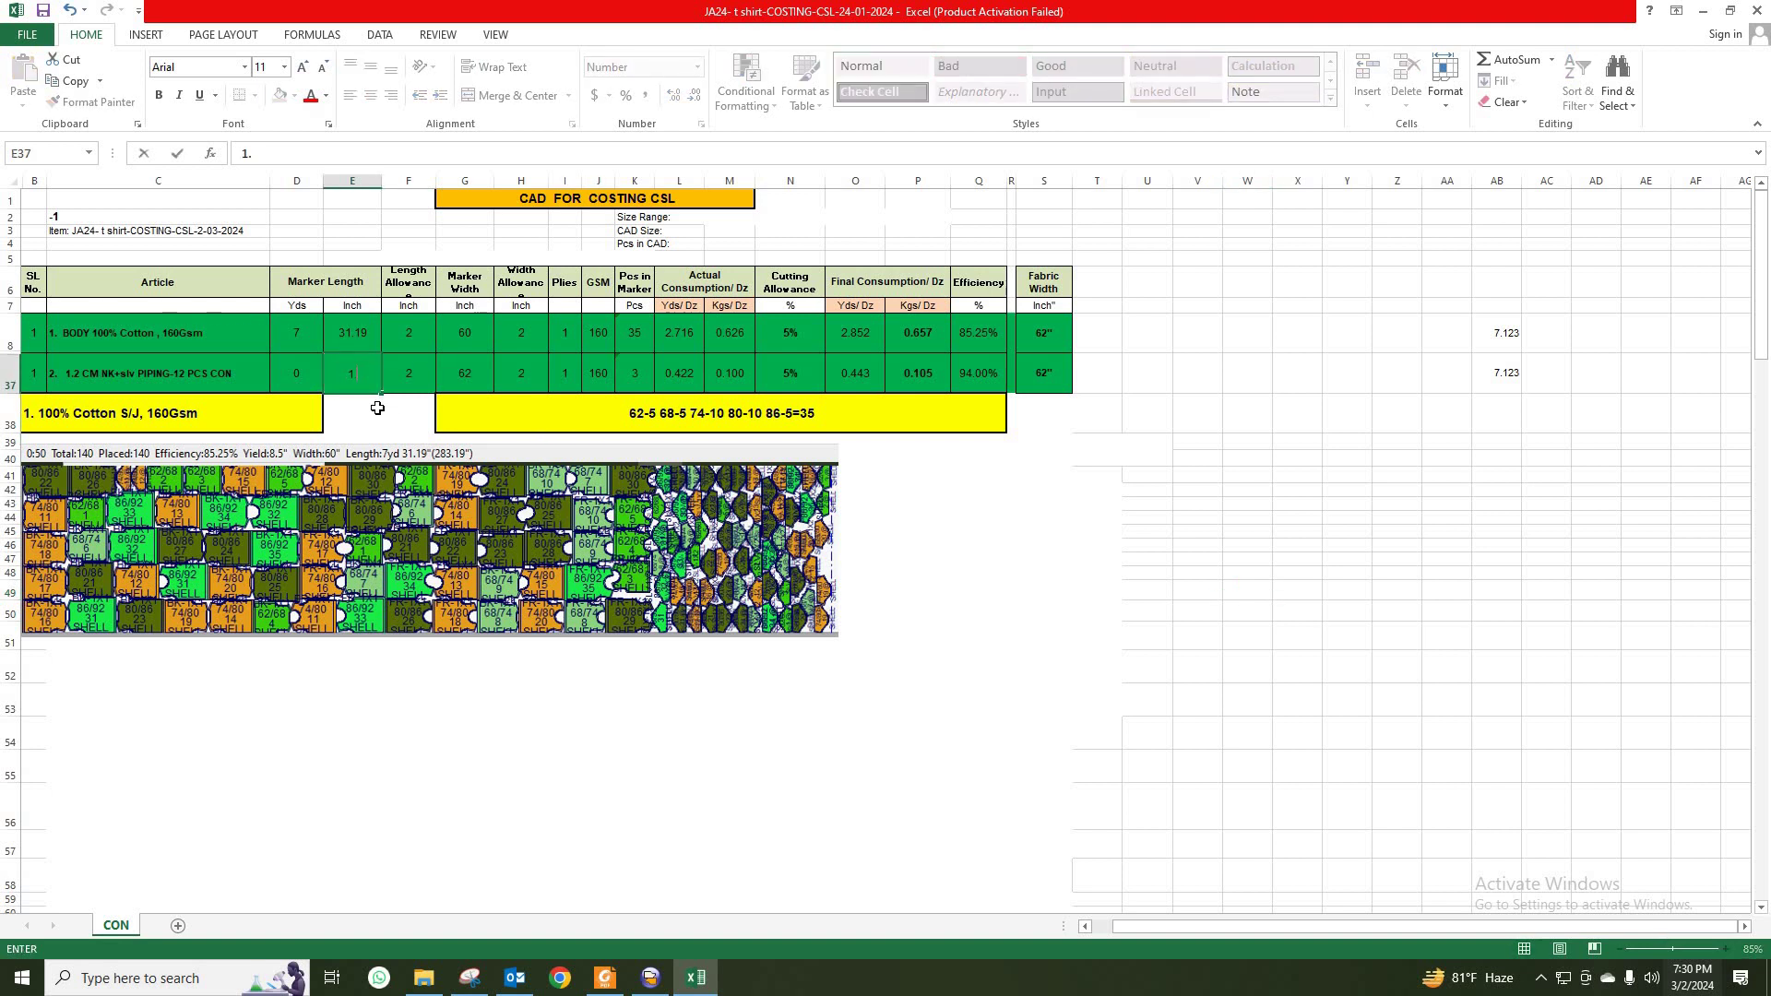
type("70")
left_click(397, 374)
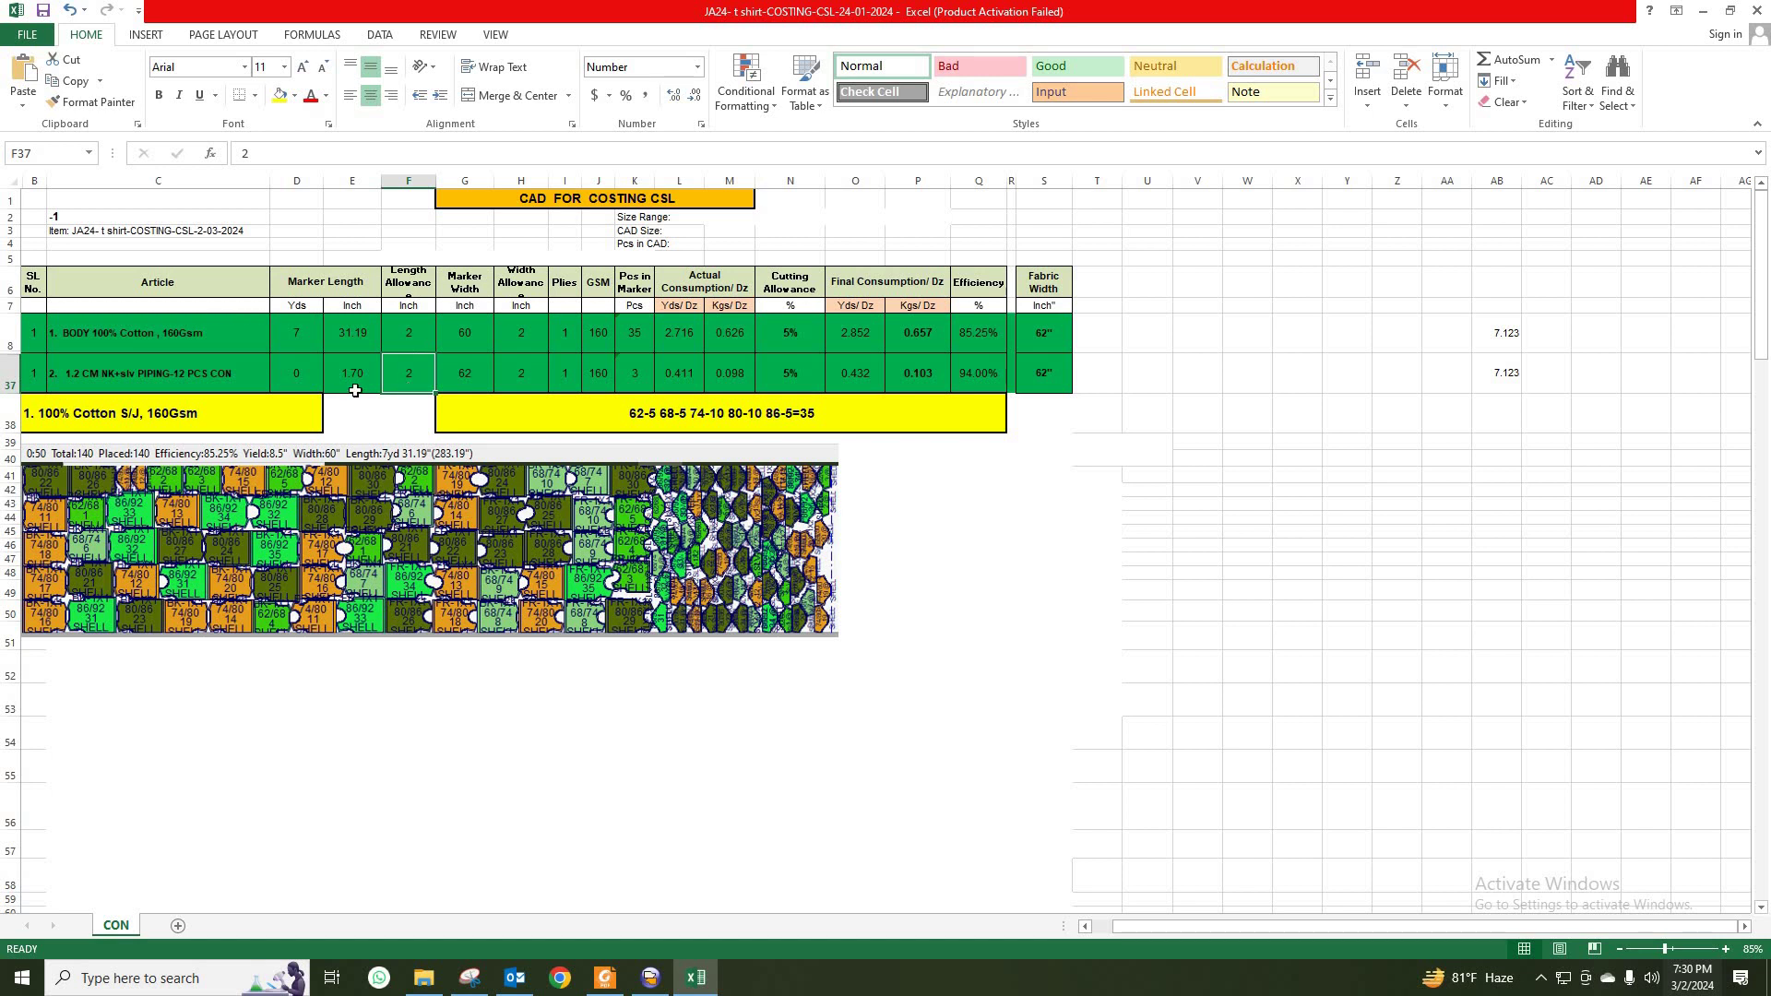
left_click(475, 370)
left_click(464, 333)
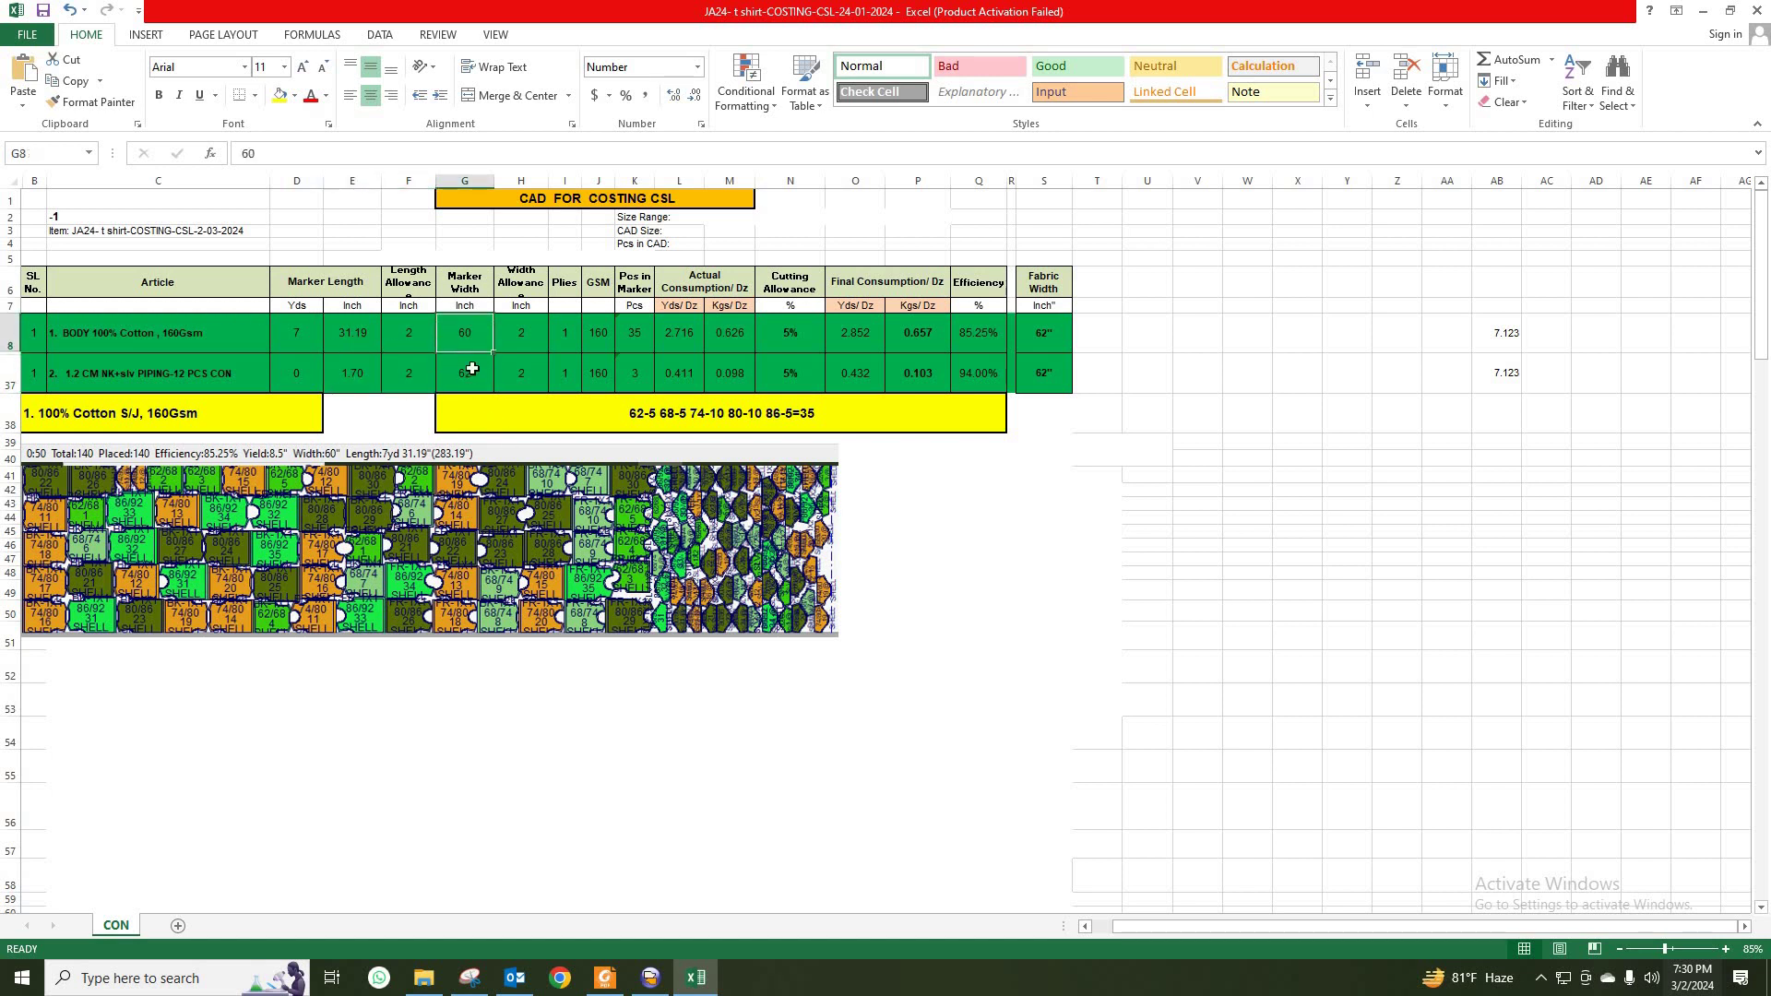
left_click(472, 368)
type("60")
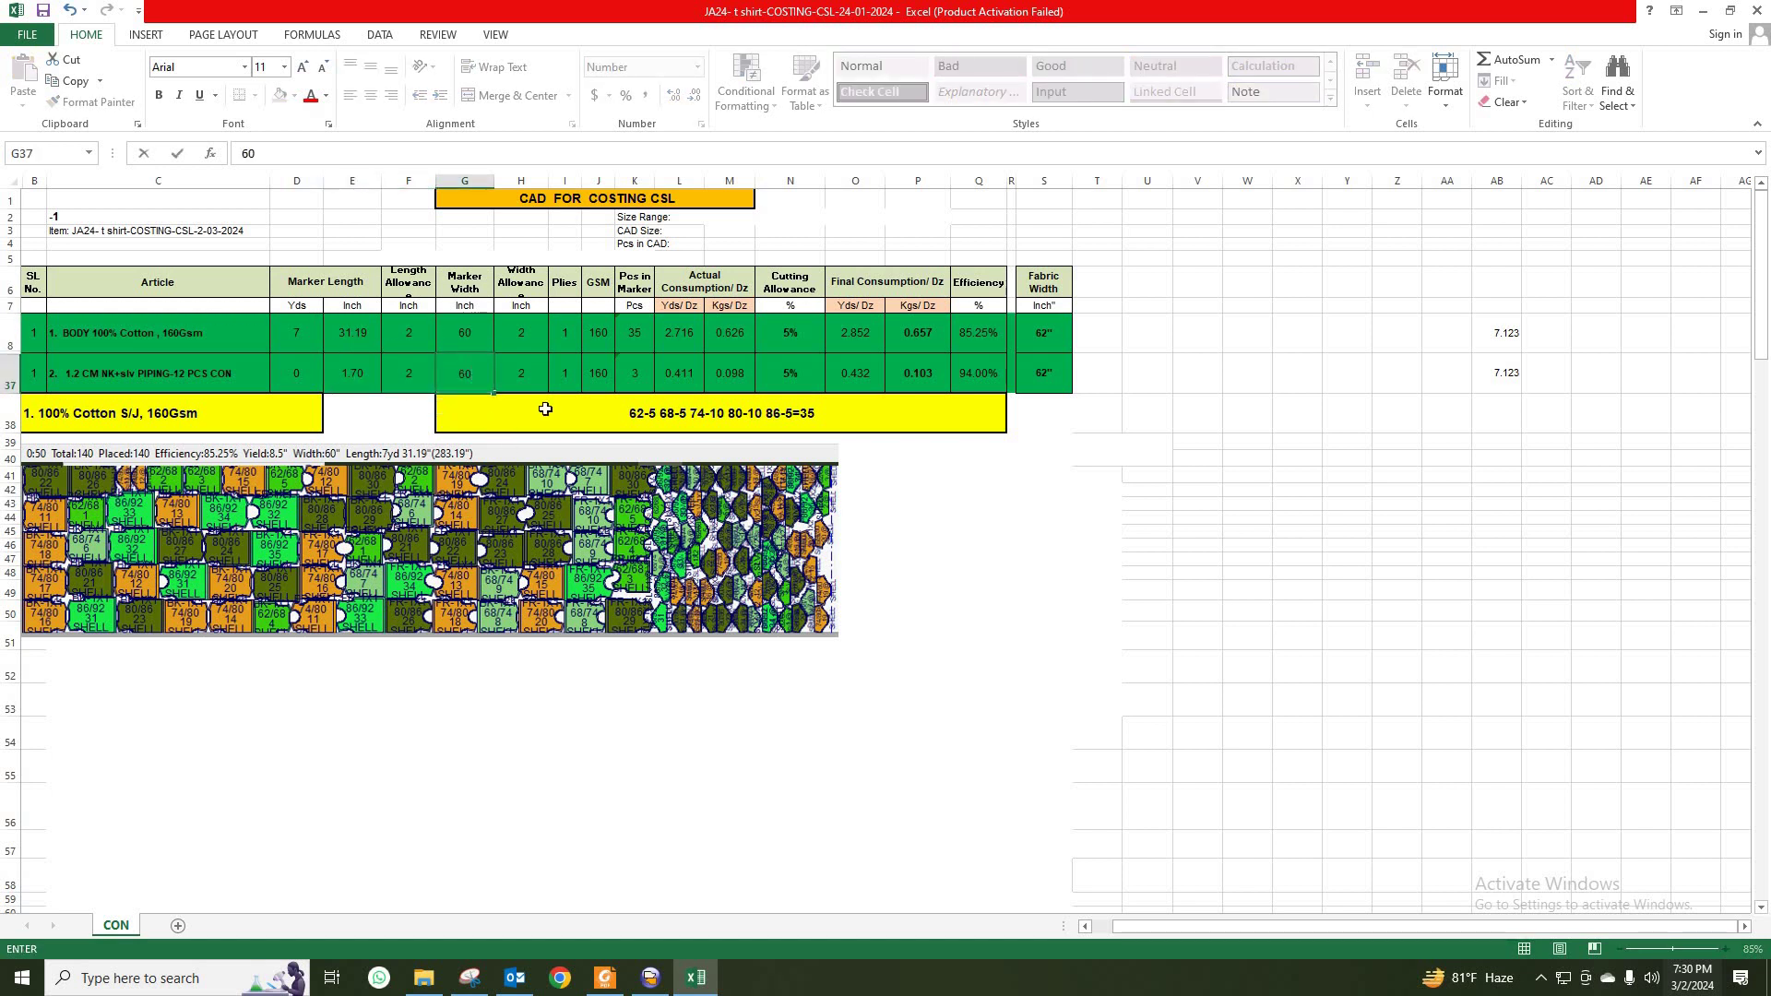
left_click(538, 386)
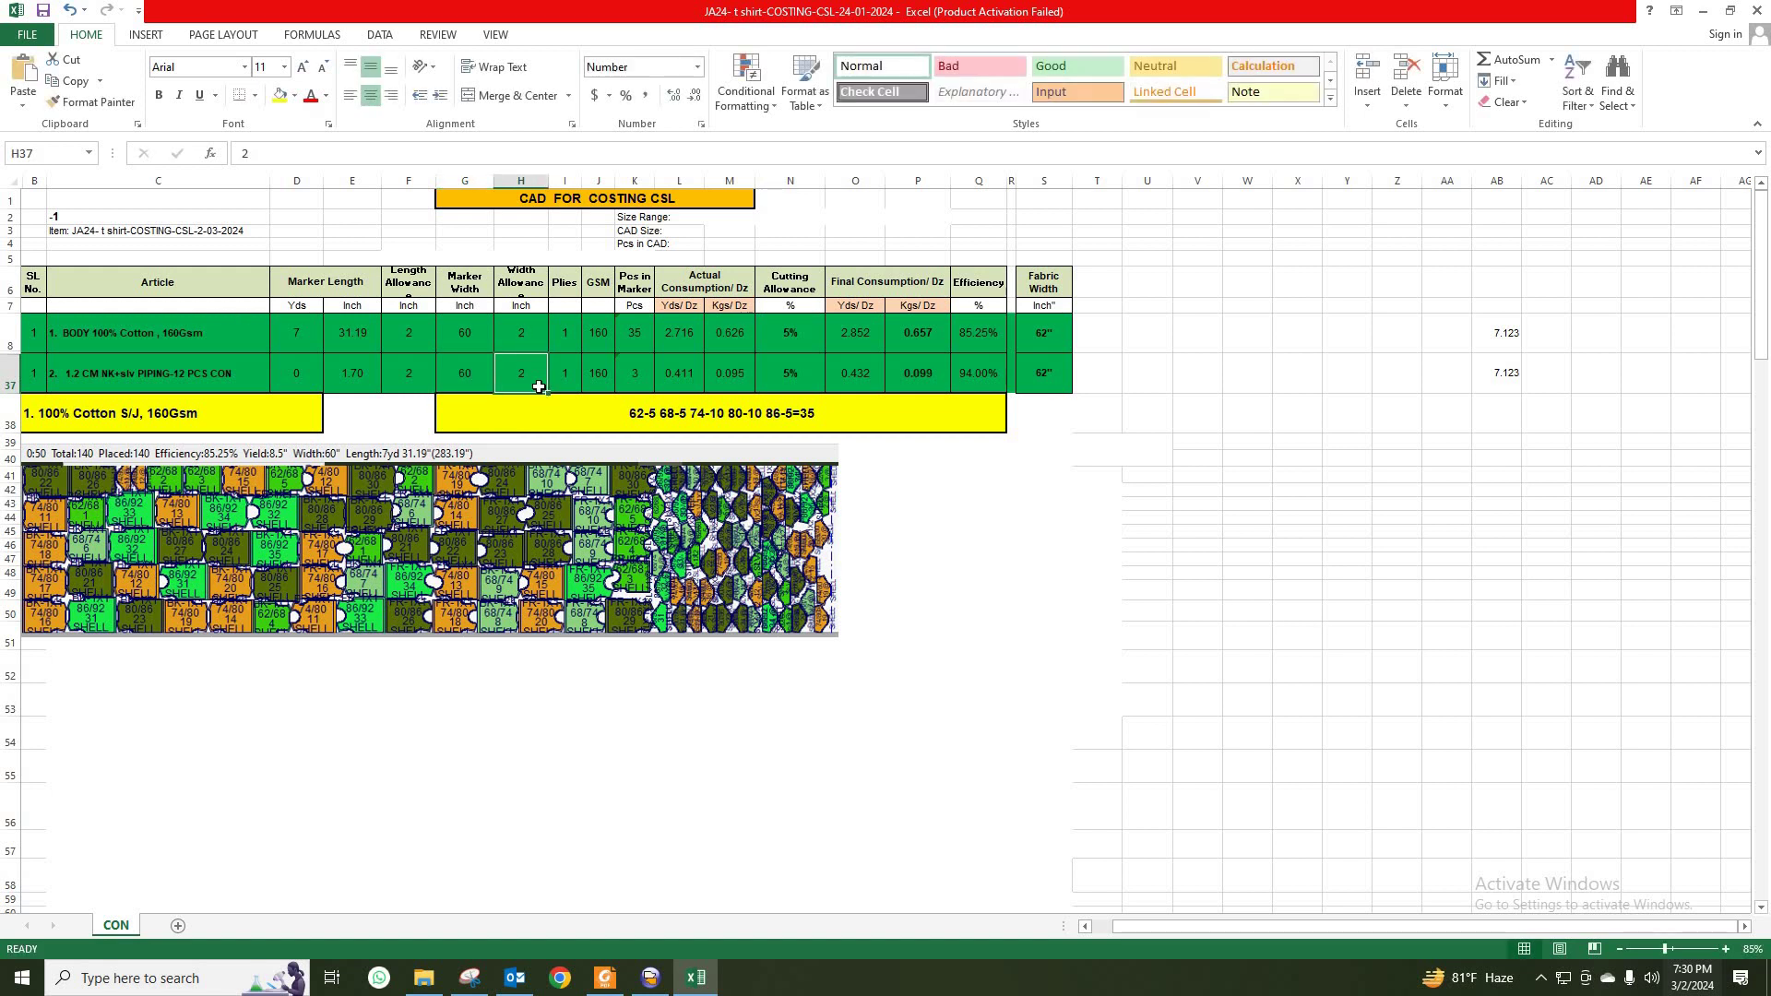
type("2")
key("Tab")
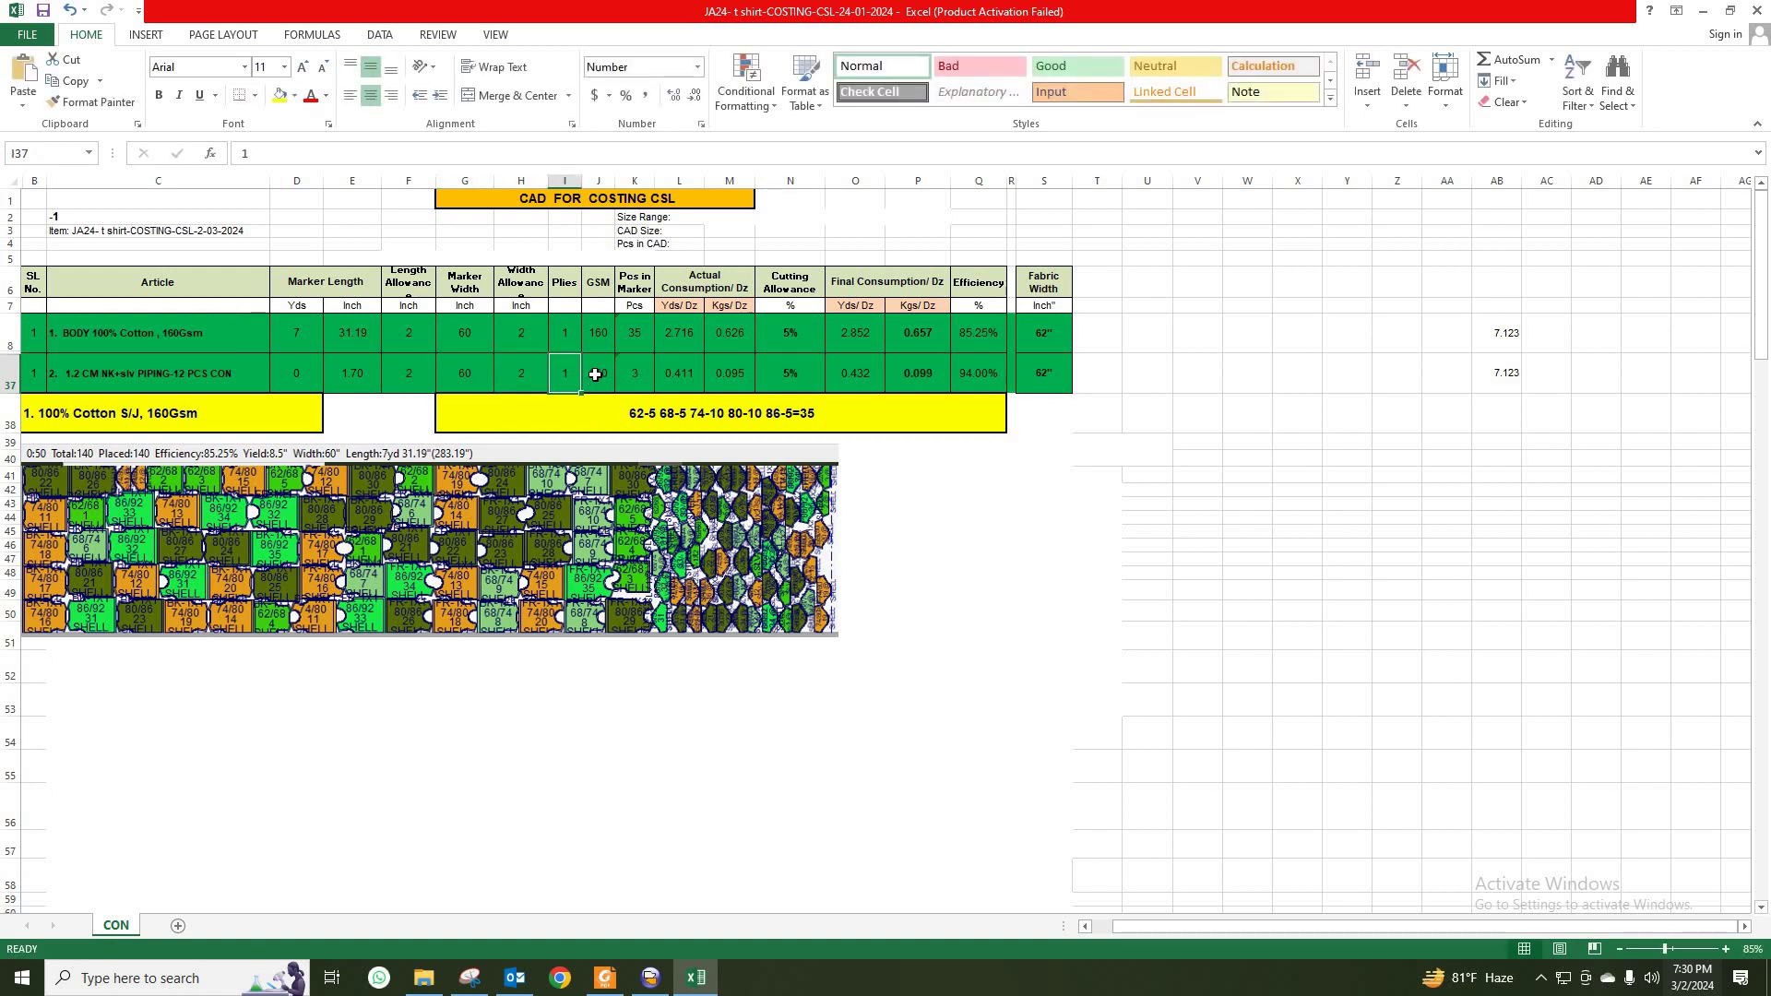
Step: Review the piping GSM and Kgs/Dz formula against the JA24 spec sheet PDF
left_click(595, 373)
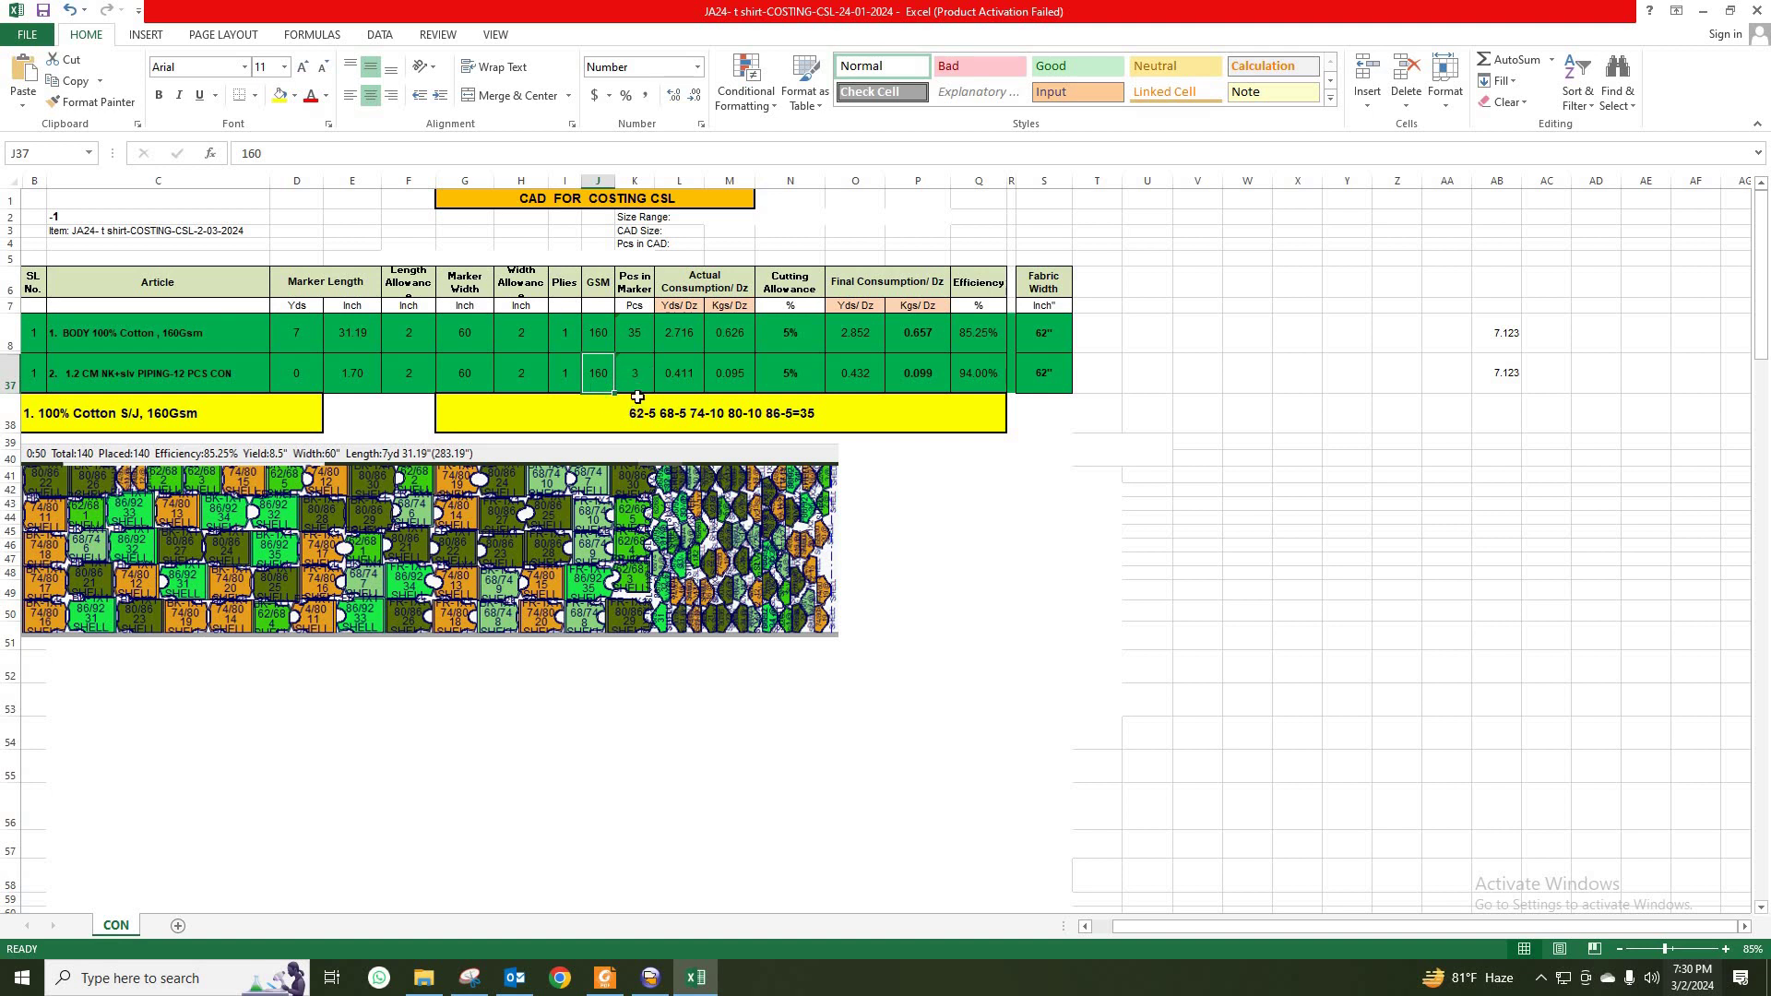
key("Tab")
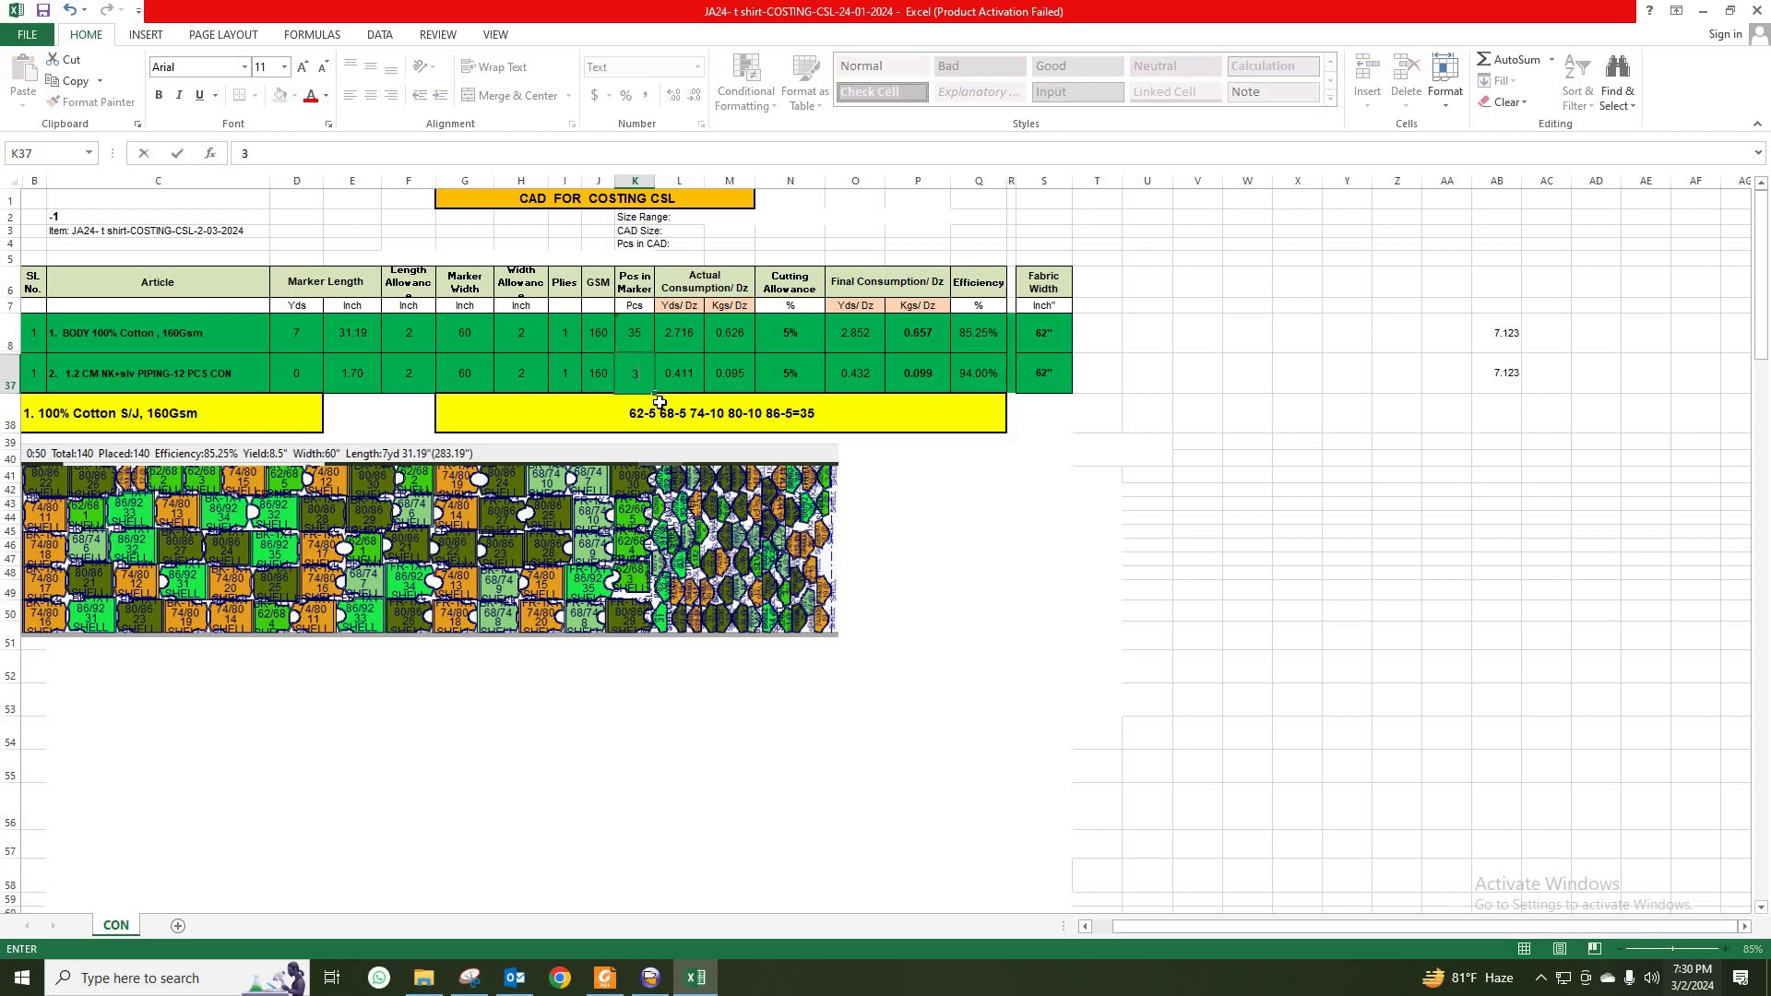
left_click(927, 556)
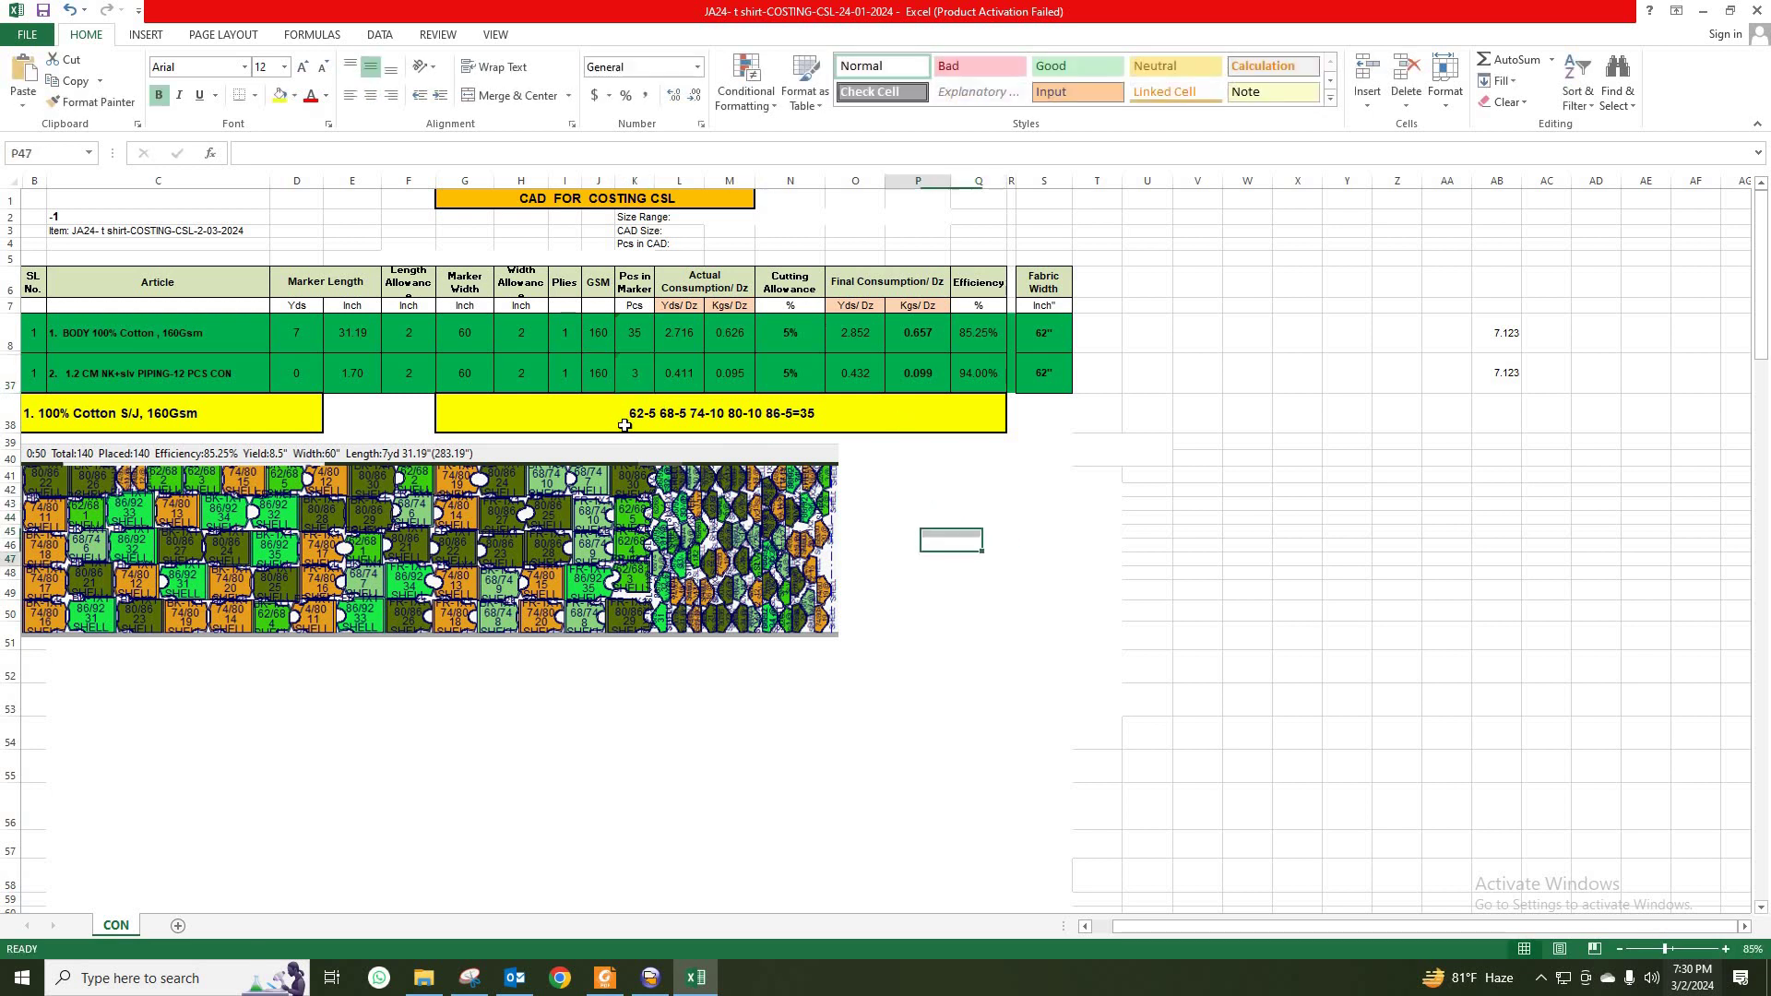
left_click(729, 374)
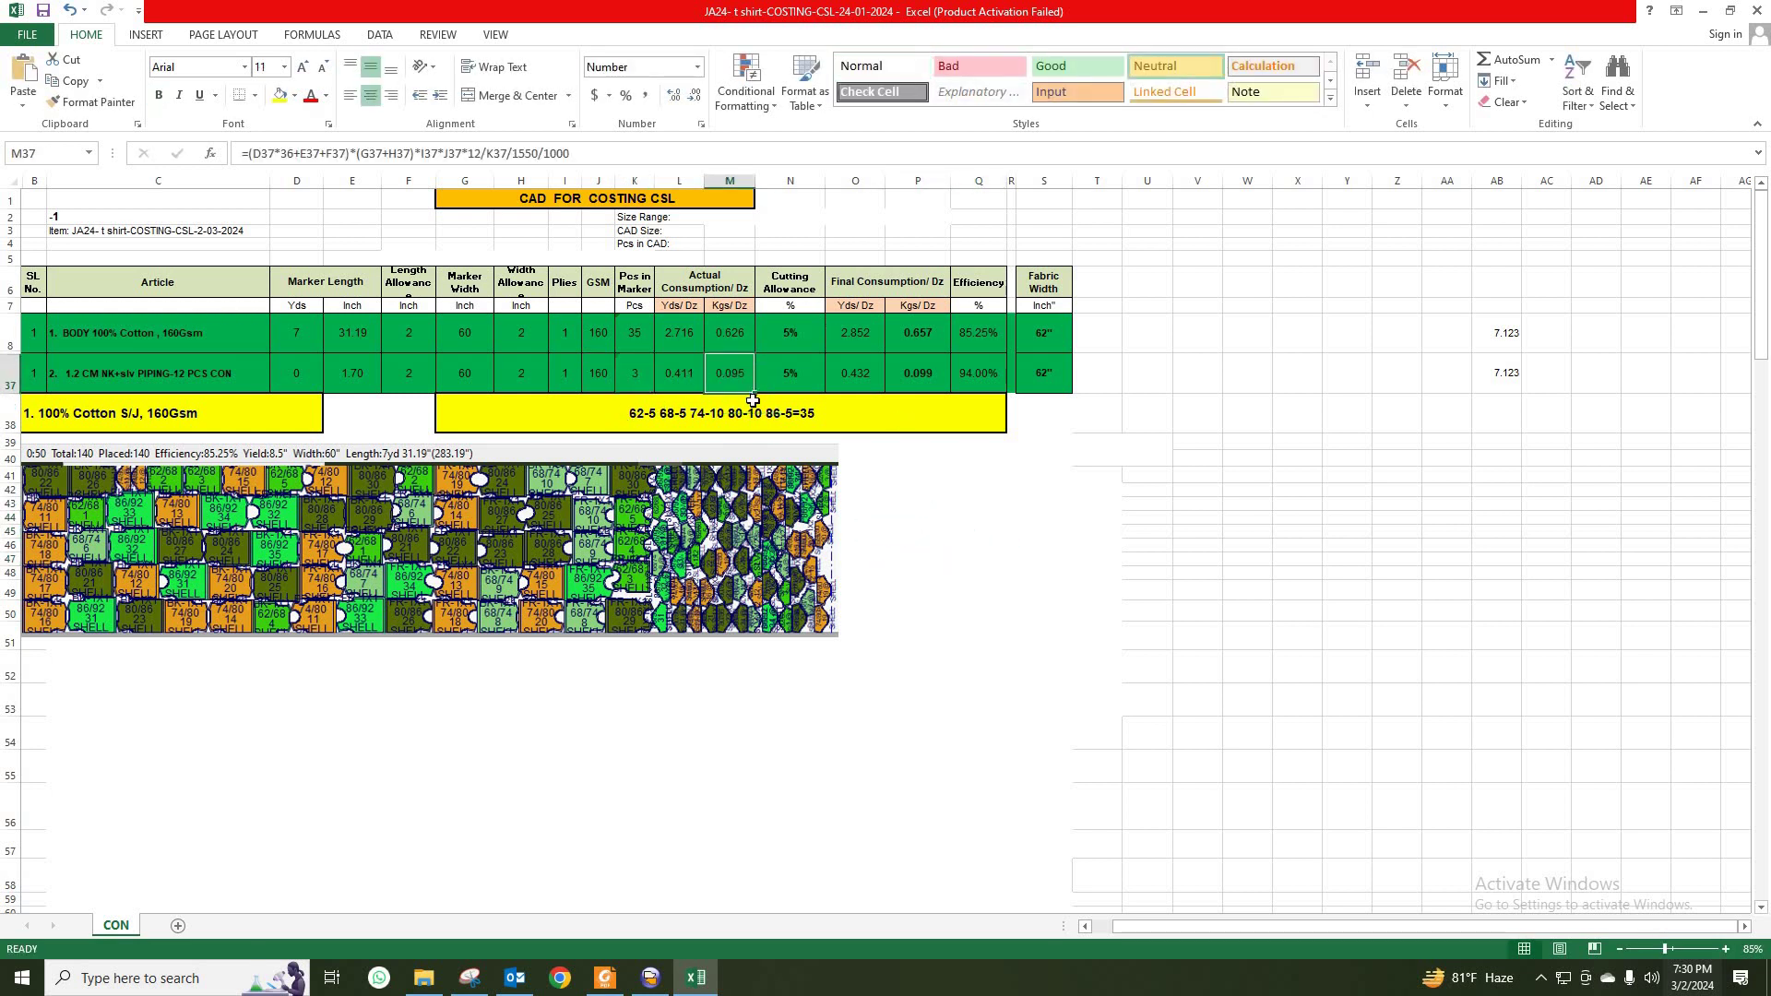
left_click(604, 978)
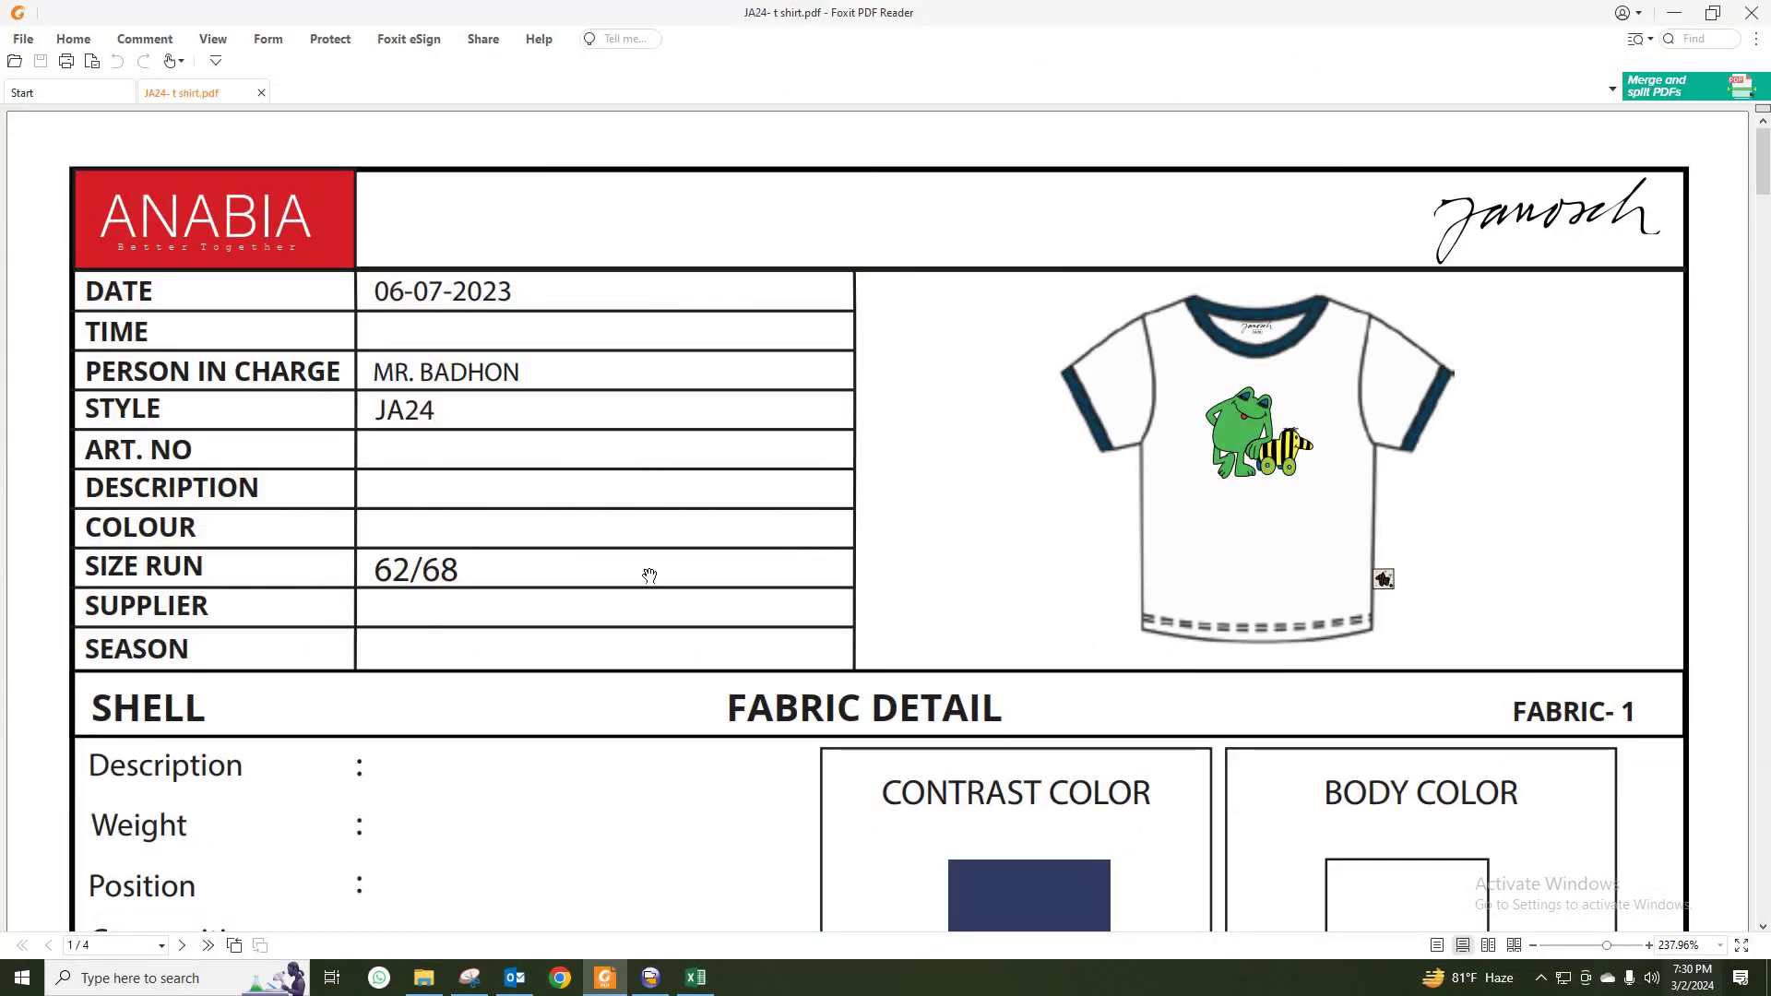
left_click(707, 985)
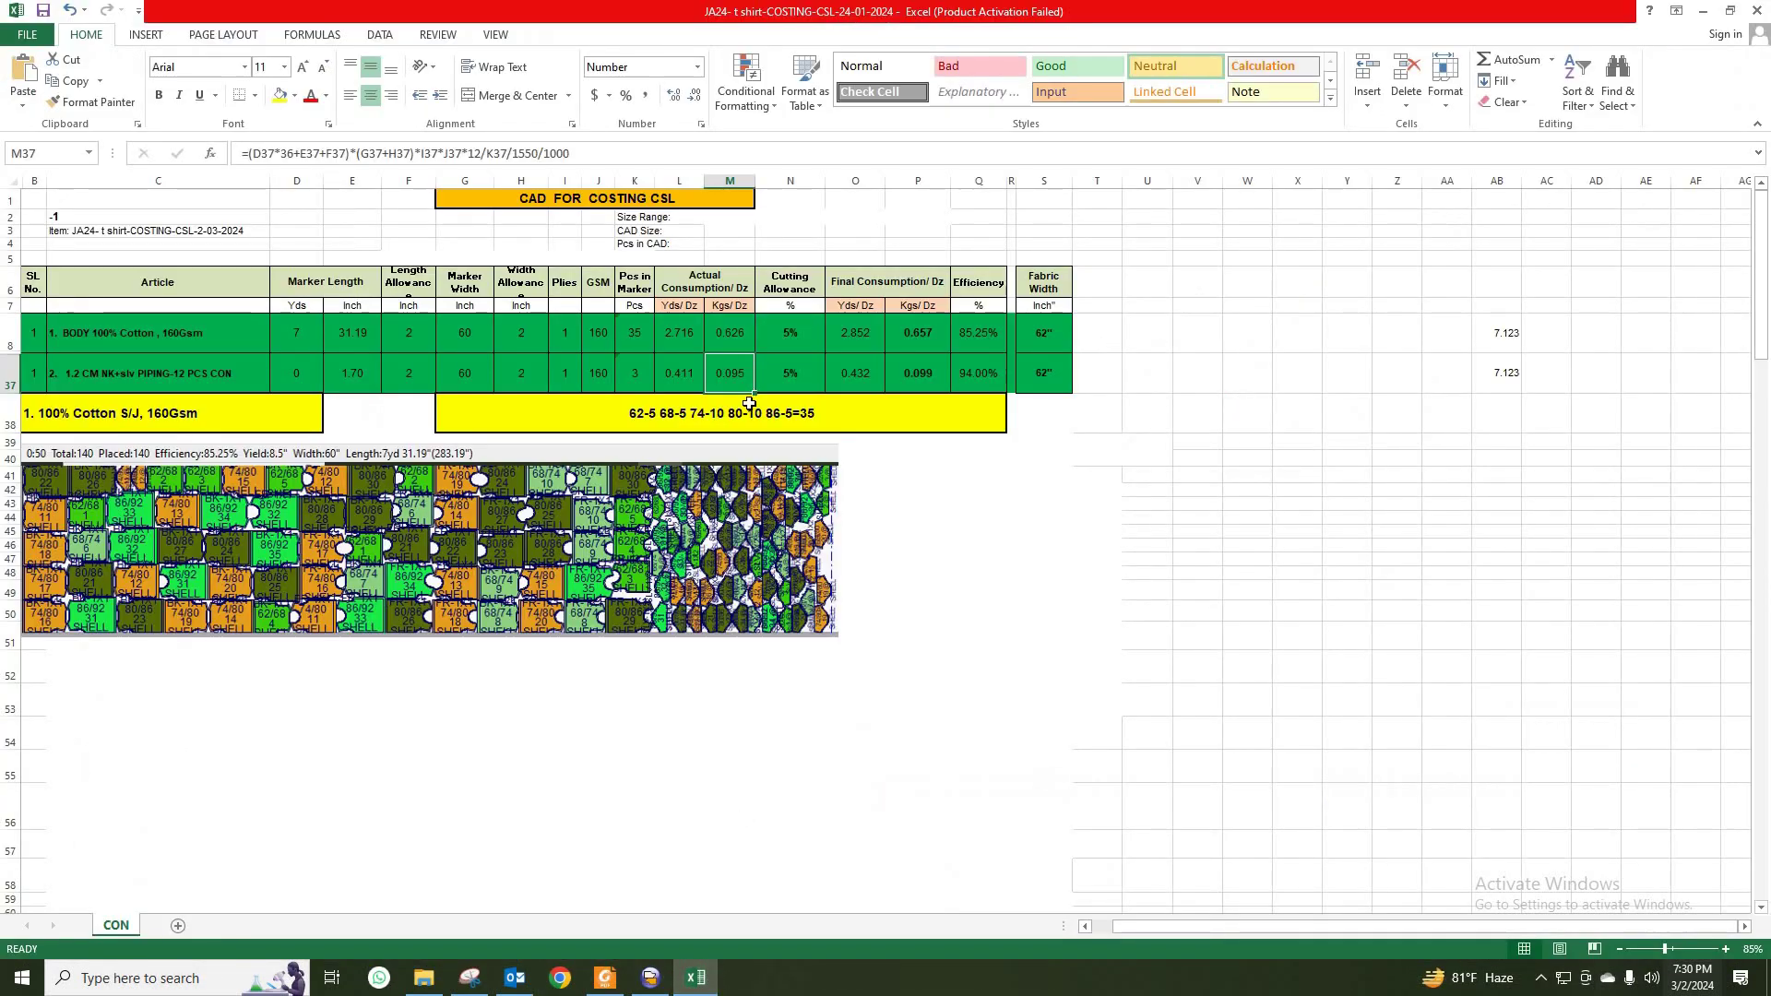
Step: Raise the piping efficiency in Q37 from 94% to 96%
left_click(792, 374)
left_click(928, 392)
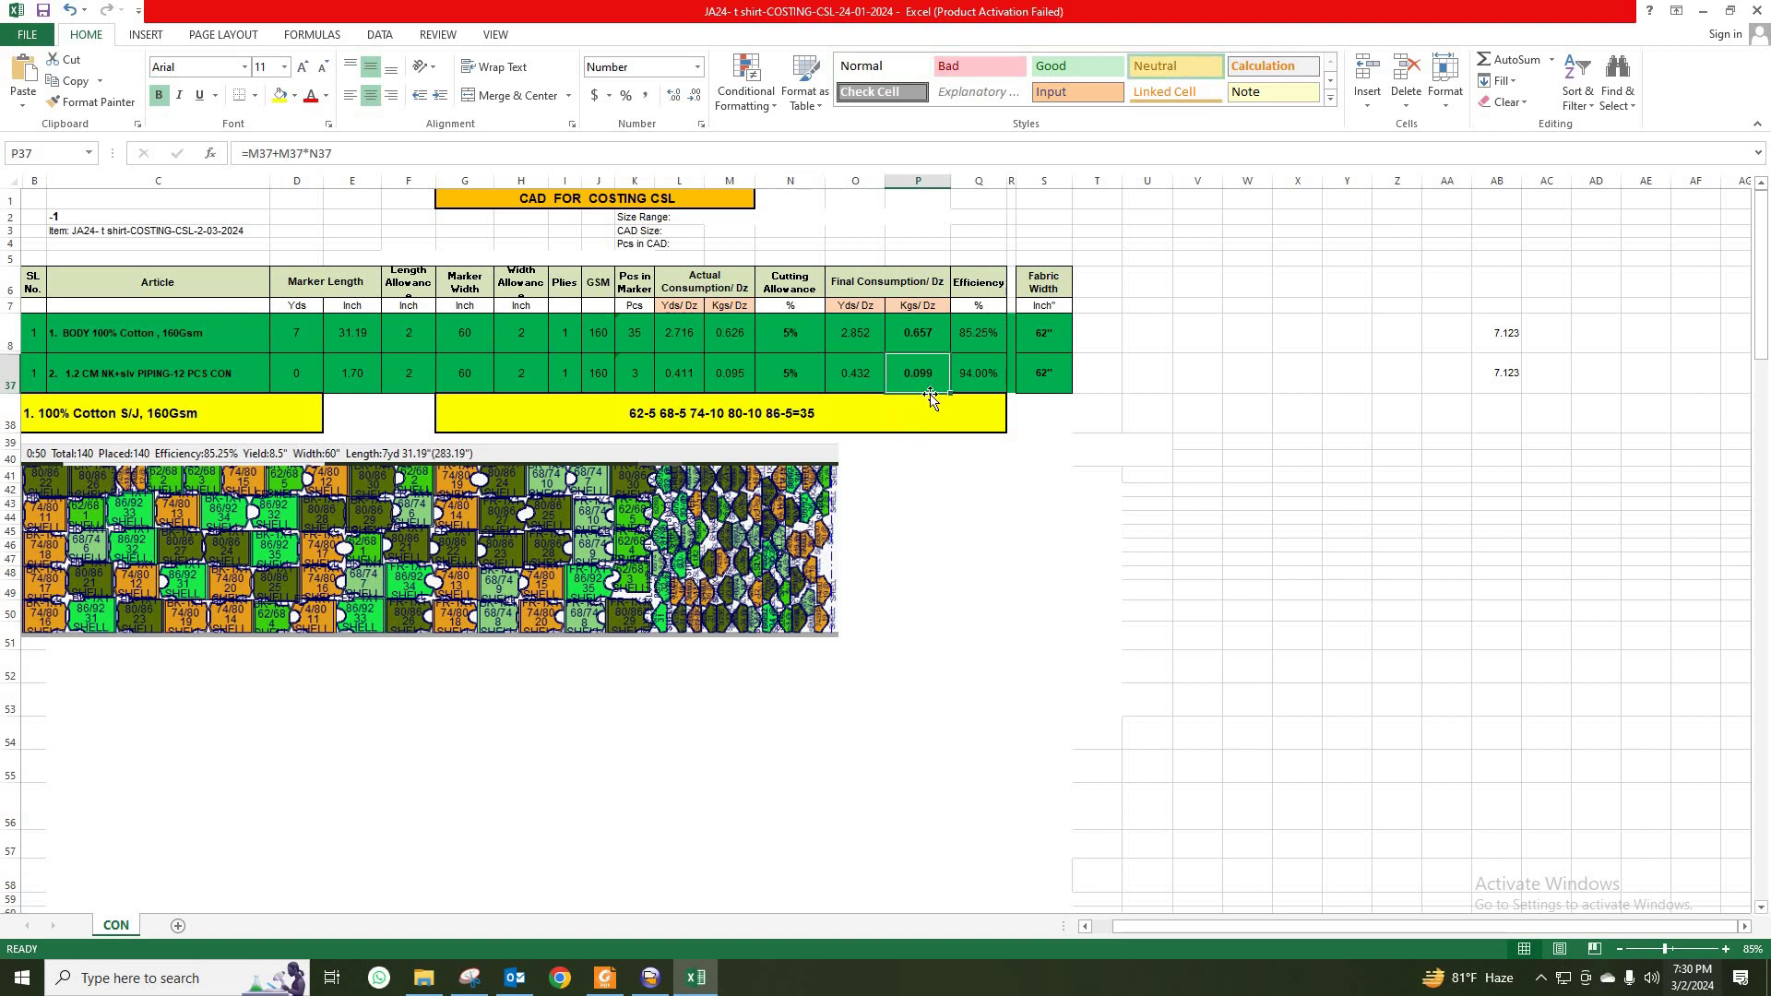
left_click(984, 384)
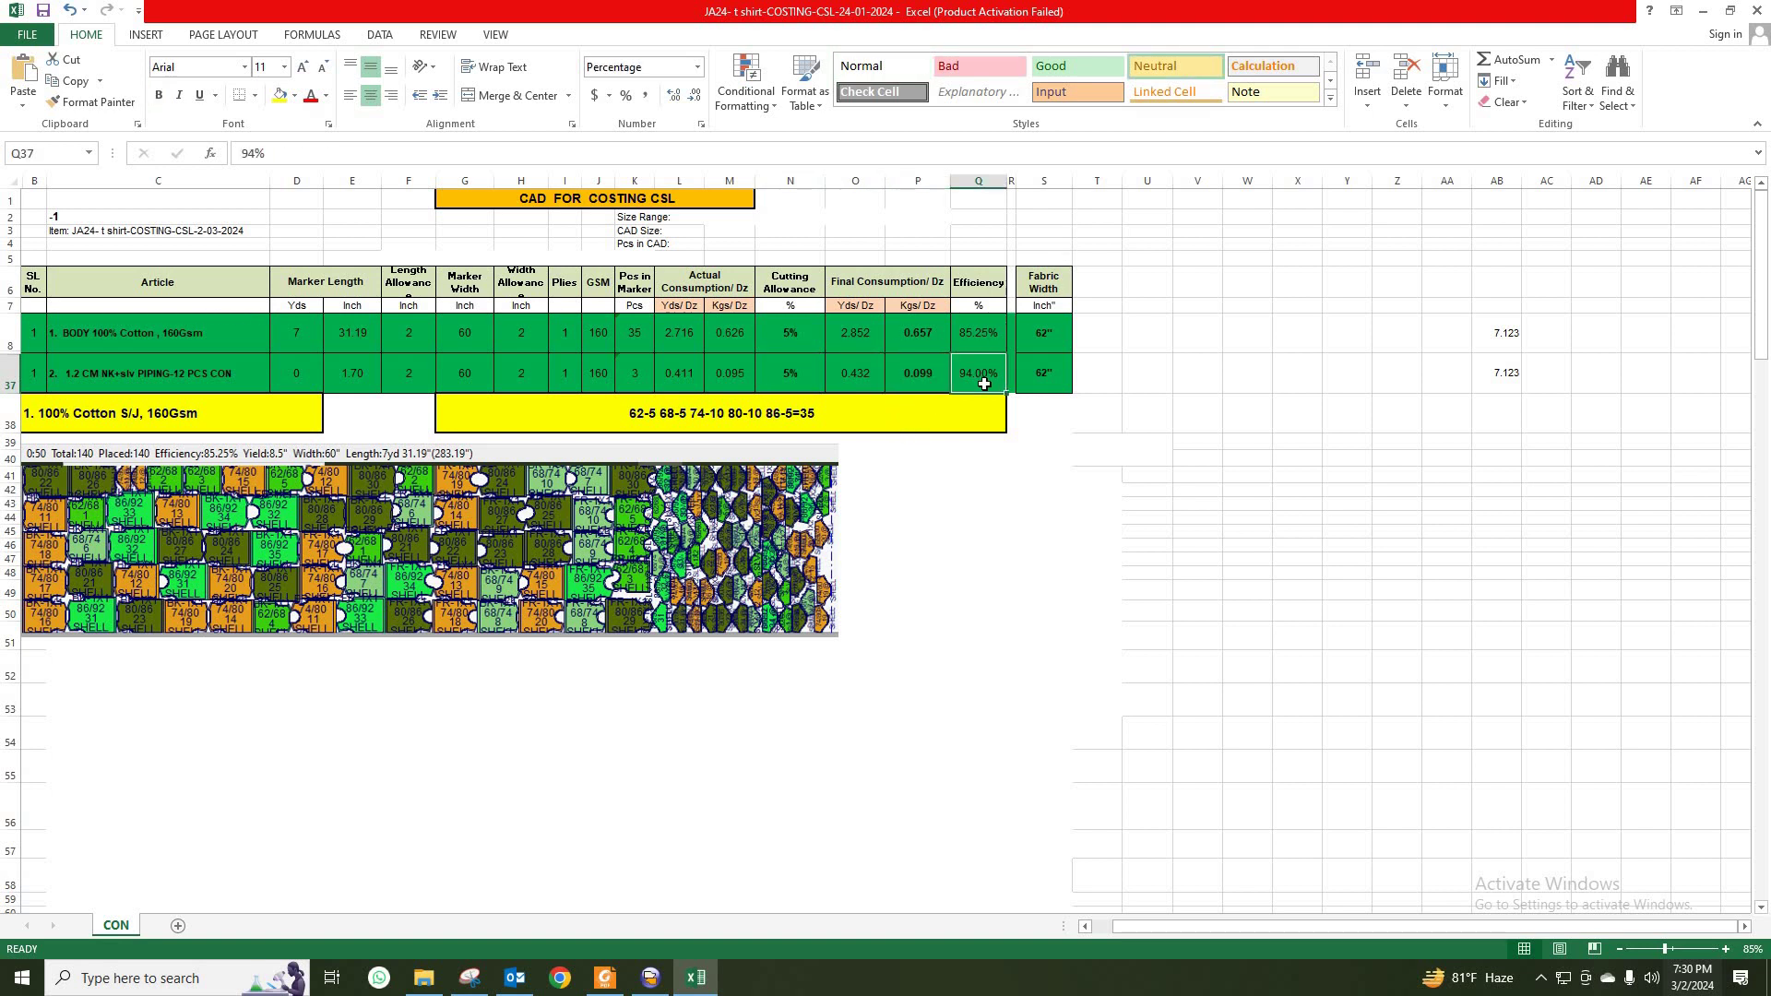
type("96")
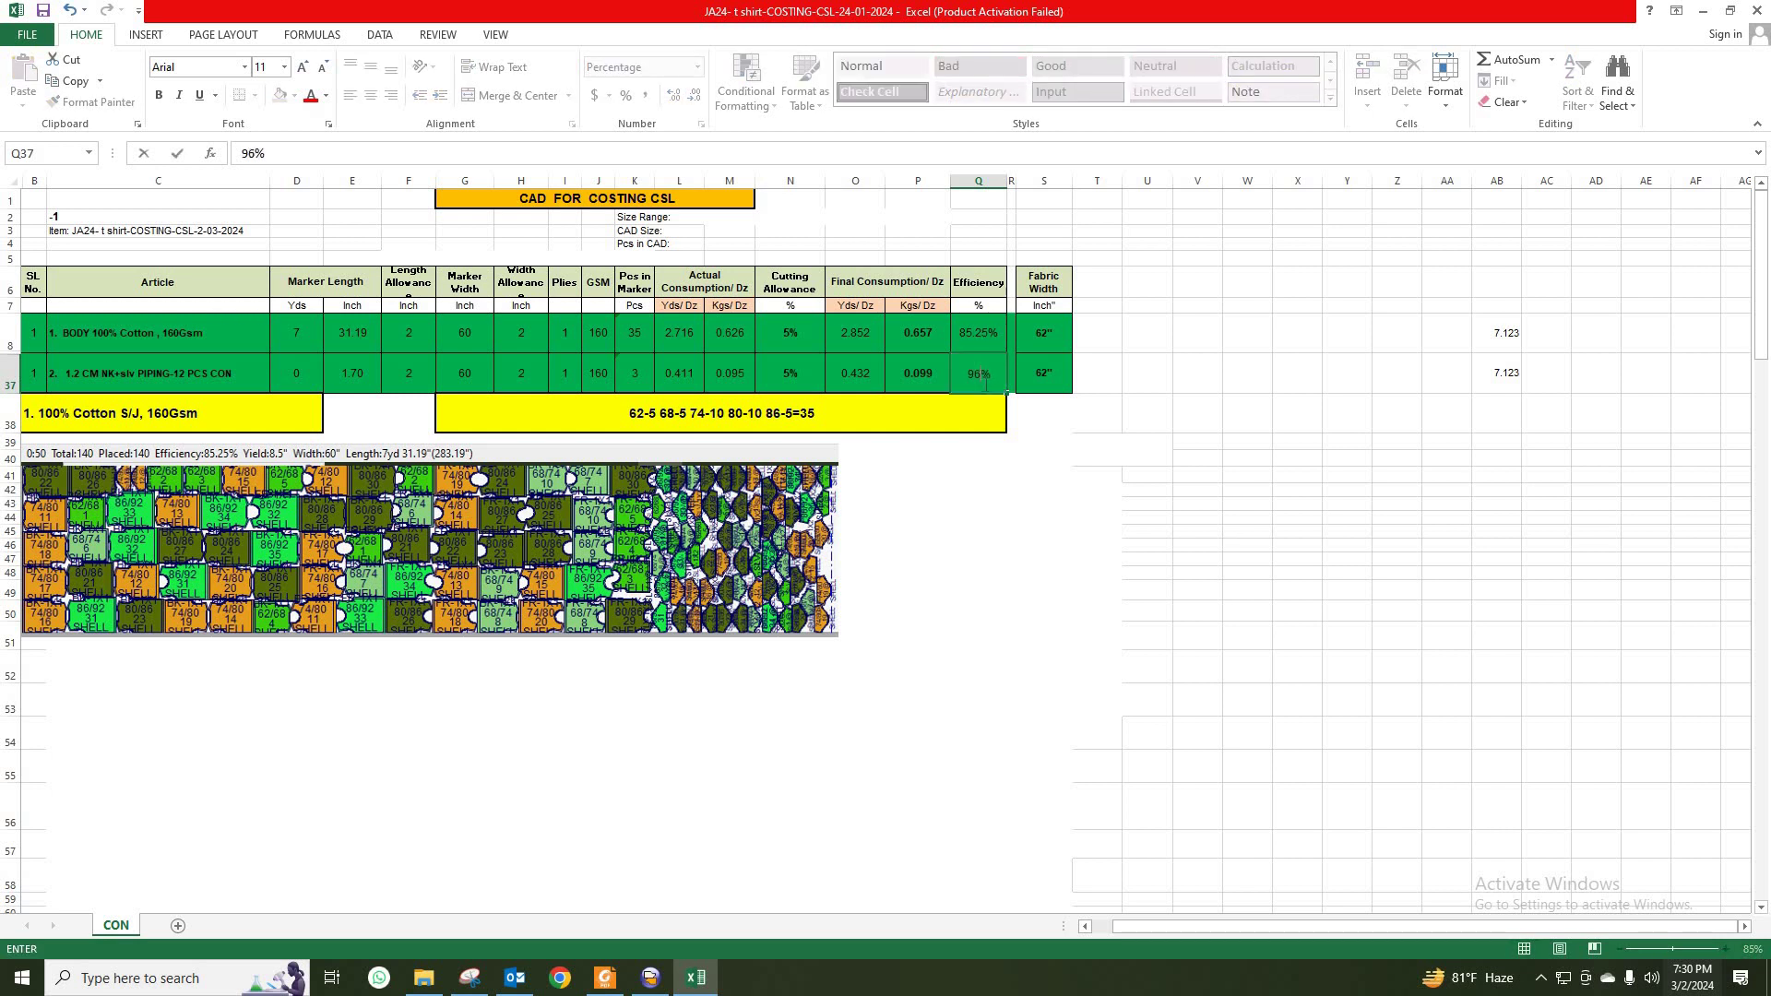
left_click(1147, 696)
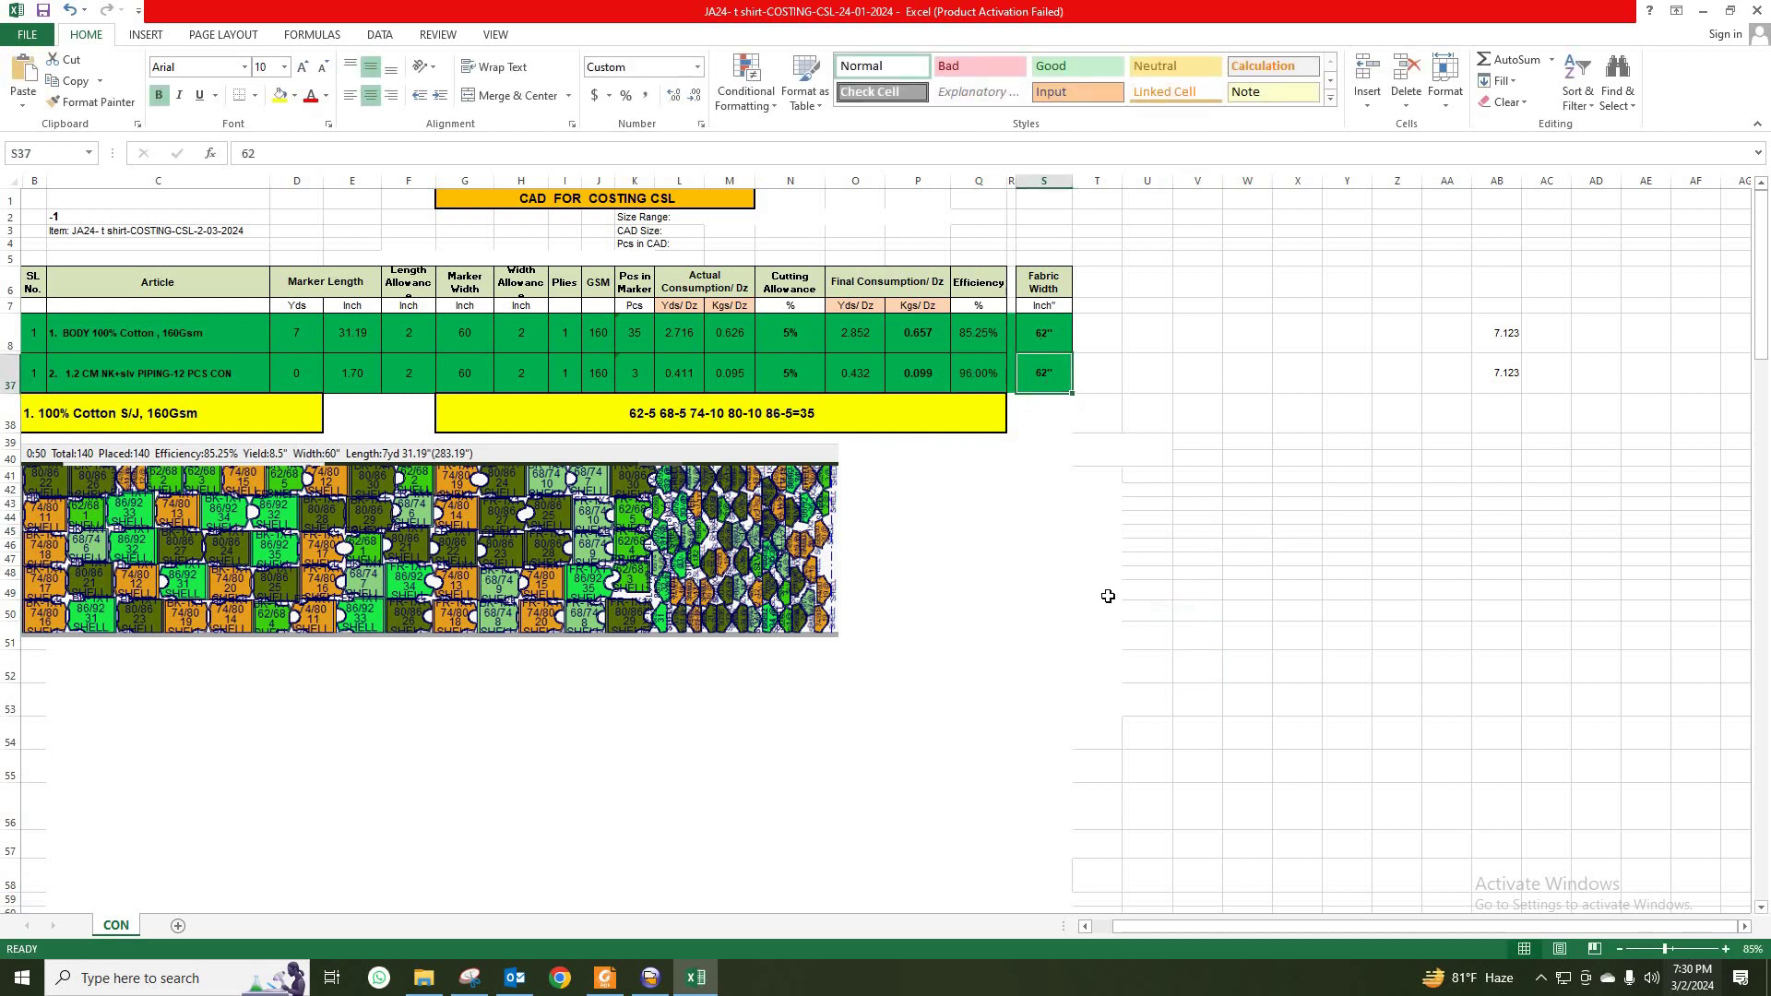
left_click_drag(580, 595, 580, 585)
left_click(1166, 664)
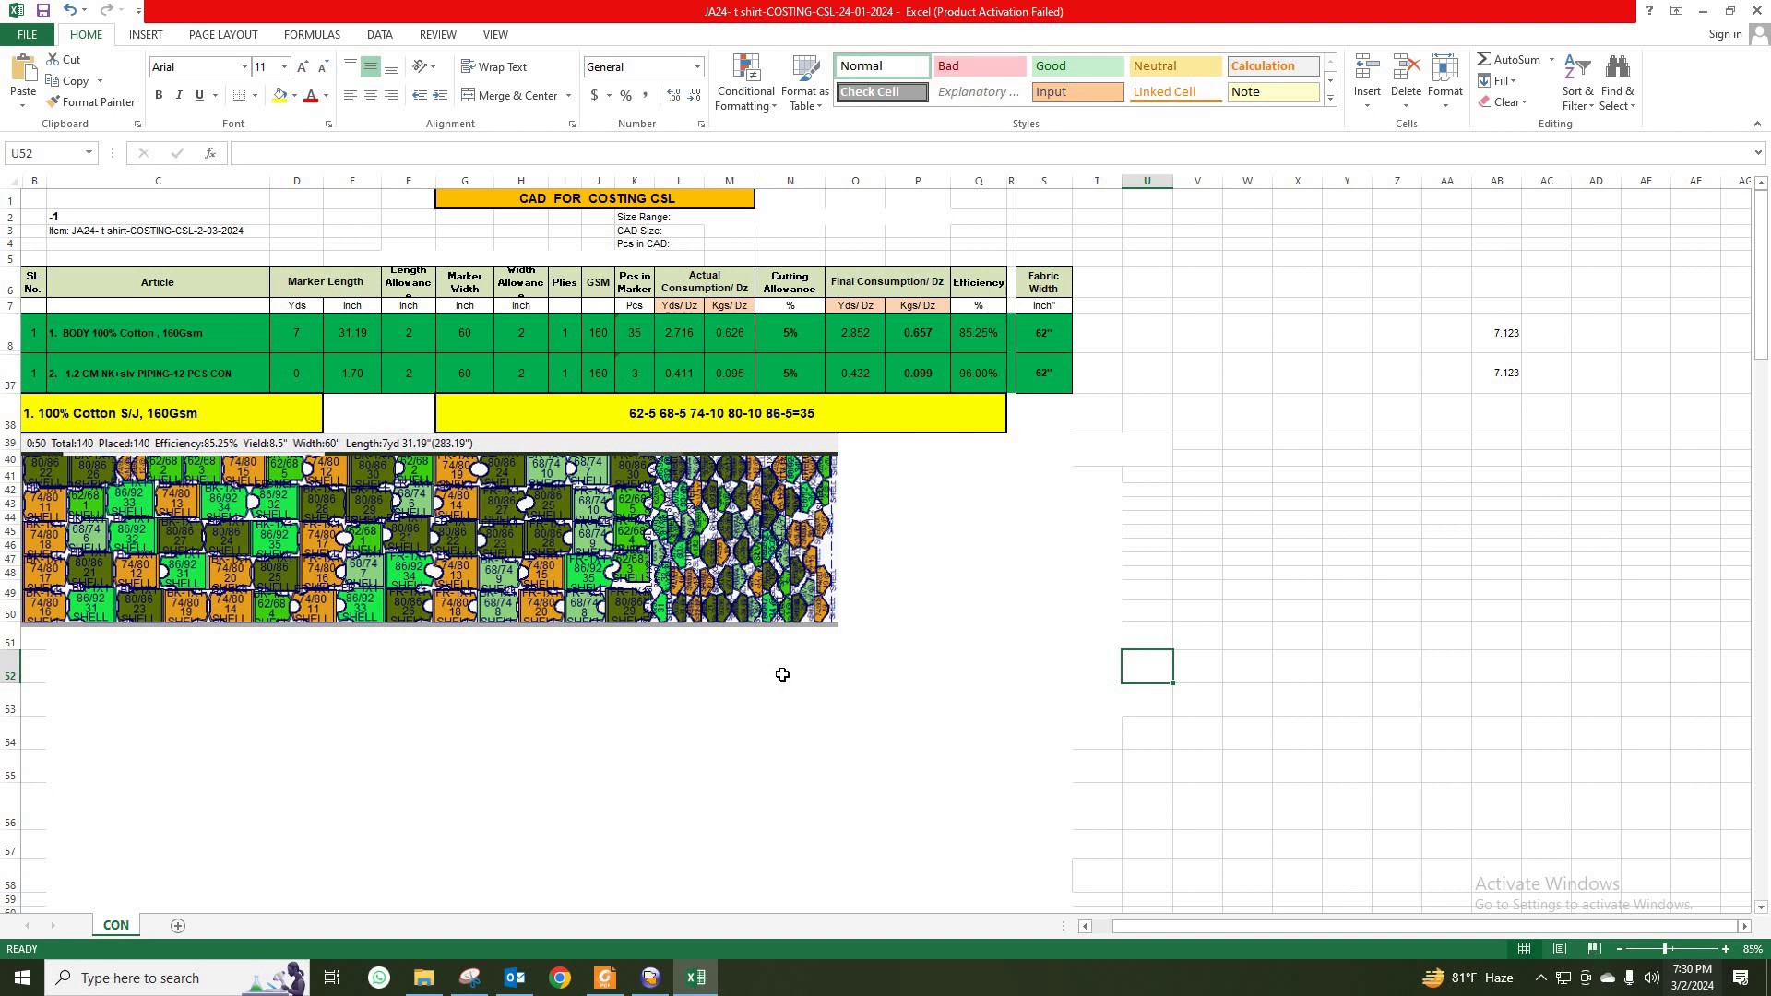
Step: Move the spec sheet and measurement chart pictures up beneath the marker image
scroll(782, 683, "down", 5)
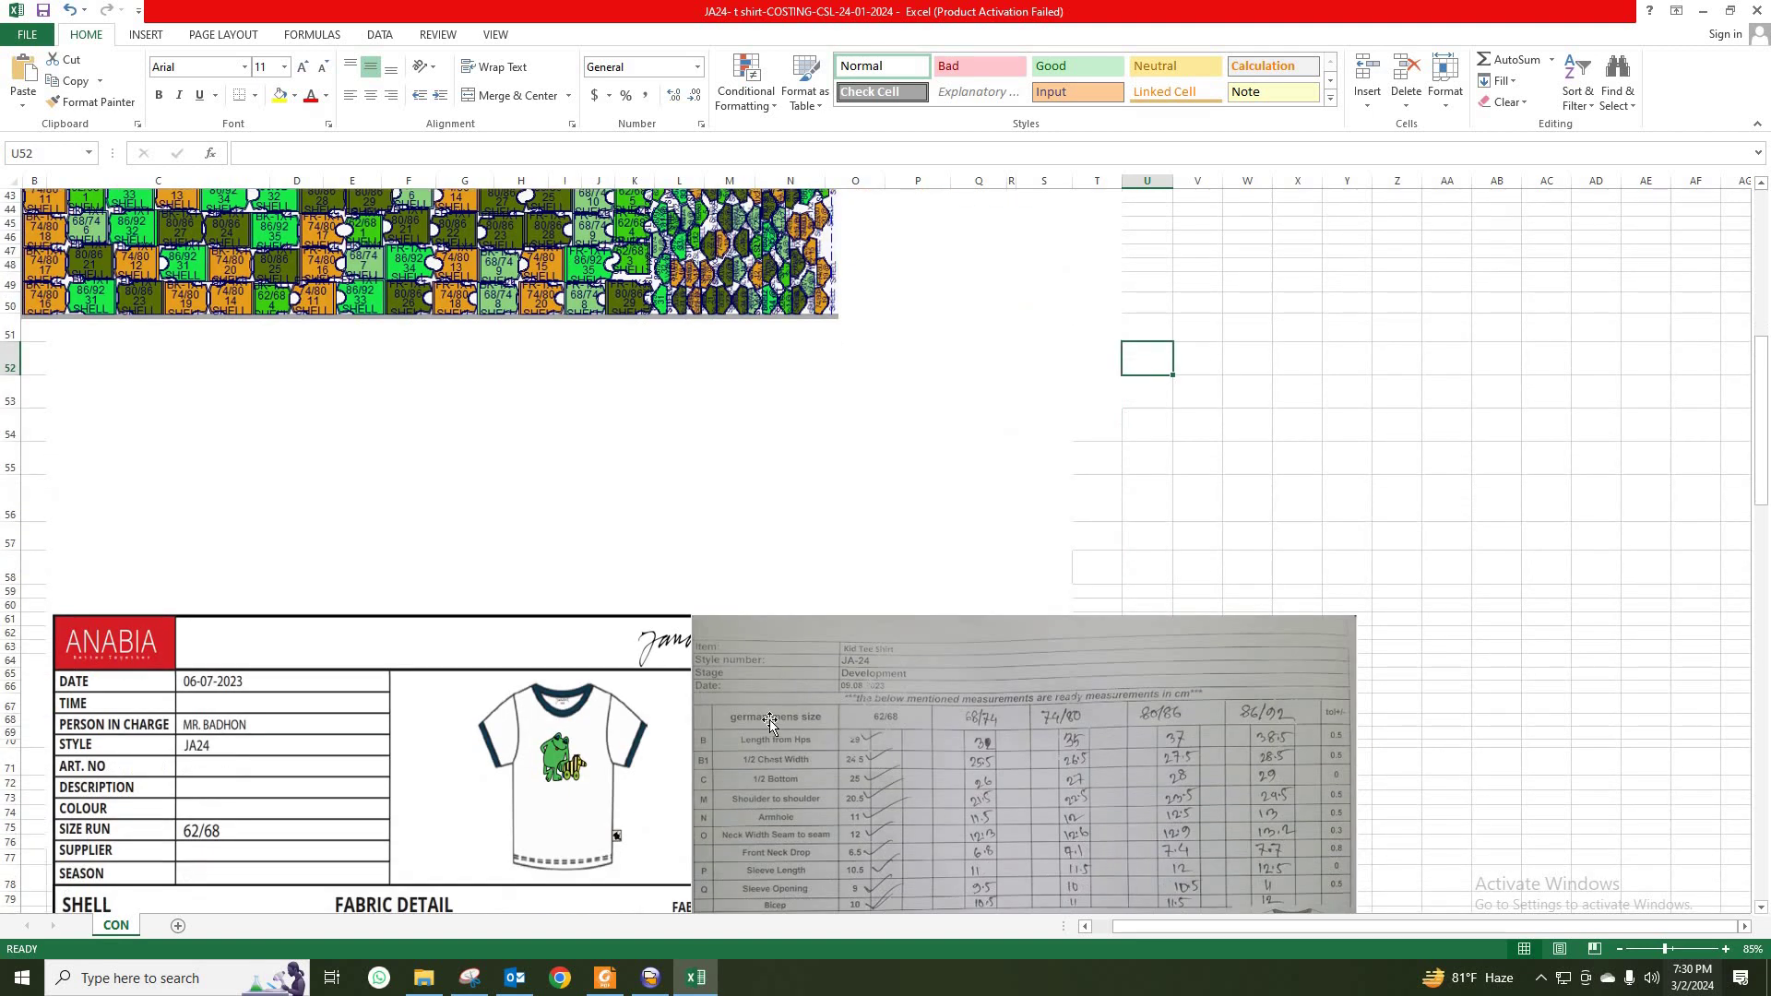
left_click_drag(678, 738, 700, 491)
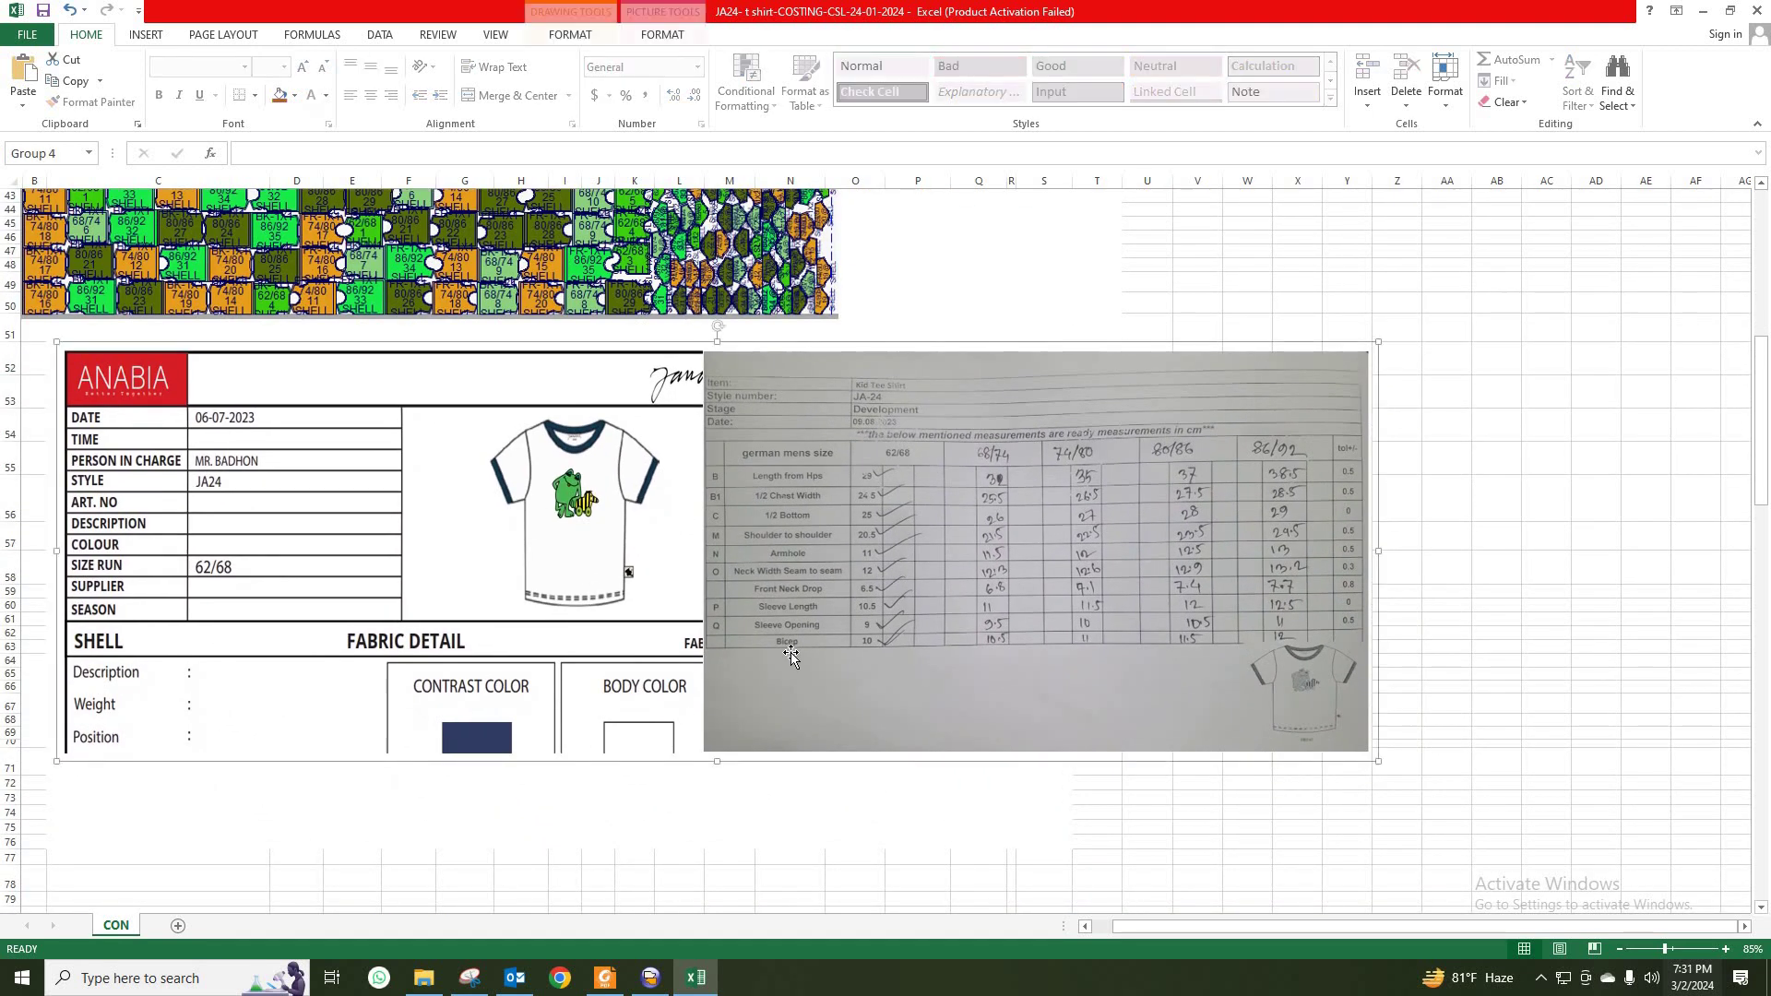
scroll(700, 491, "up", 2)
mouse_move(611, 634)
left_mouse_down()
mouse_move(662, 686)
mouse_move(624, 654)
left_mouse_up()
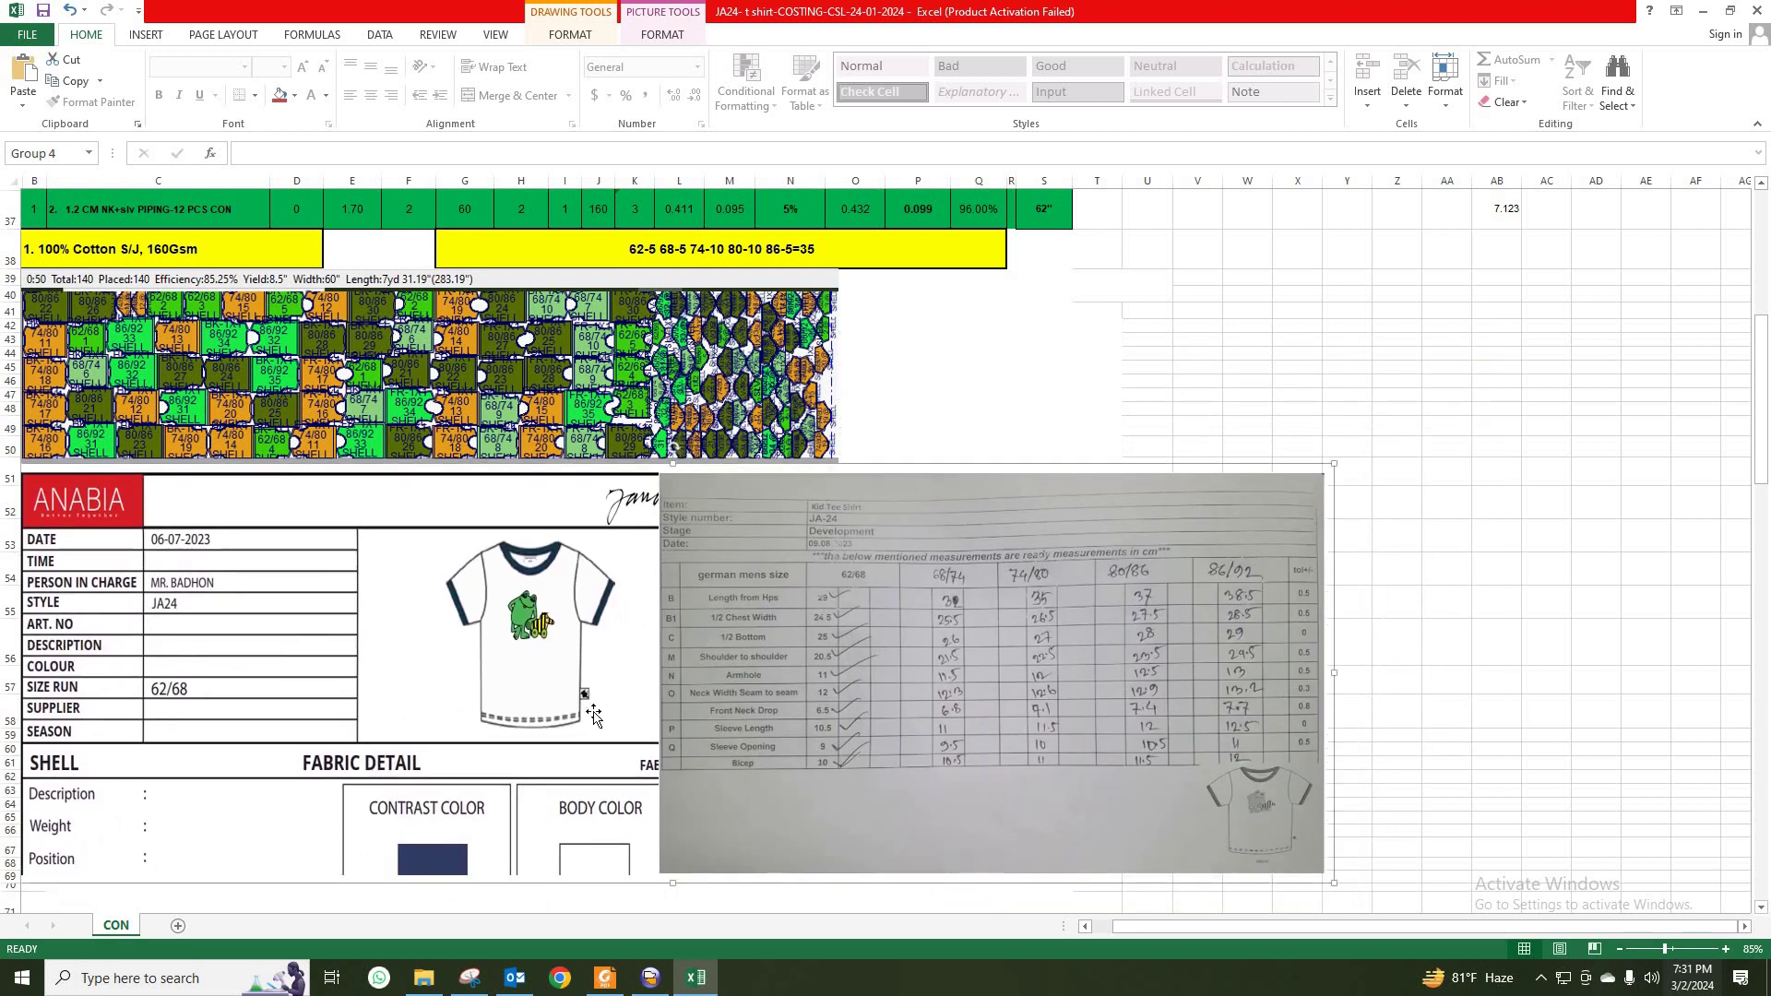
Step: Select both Kgs/Dz consumption values to check their sum
scroll(882, 701, "up", 1)
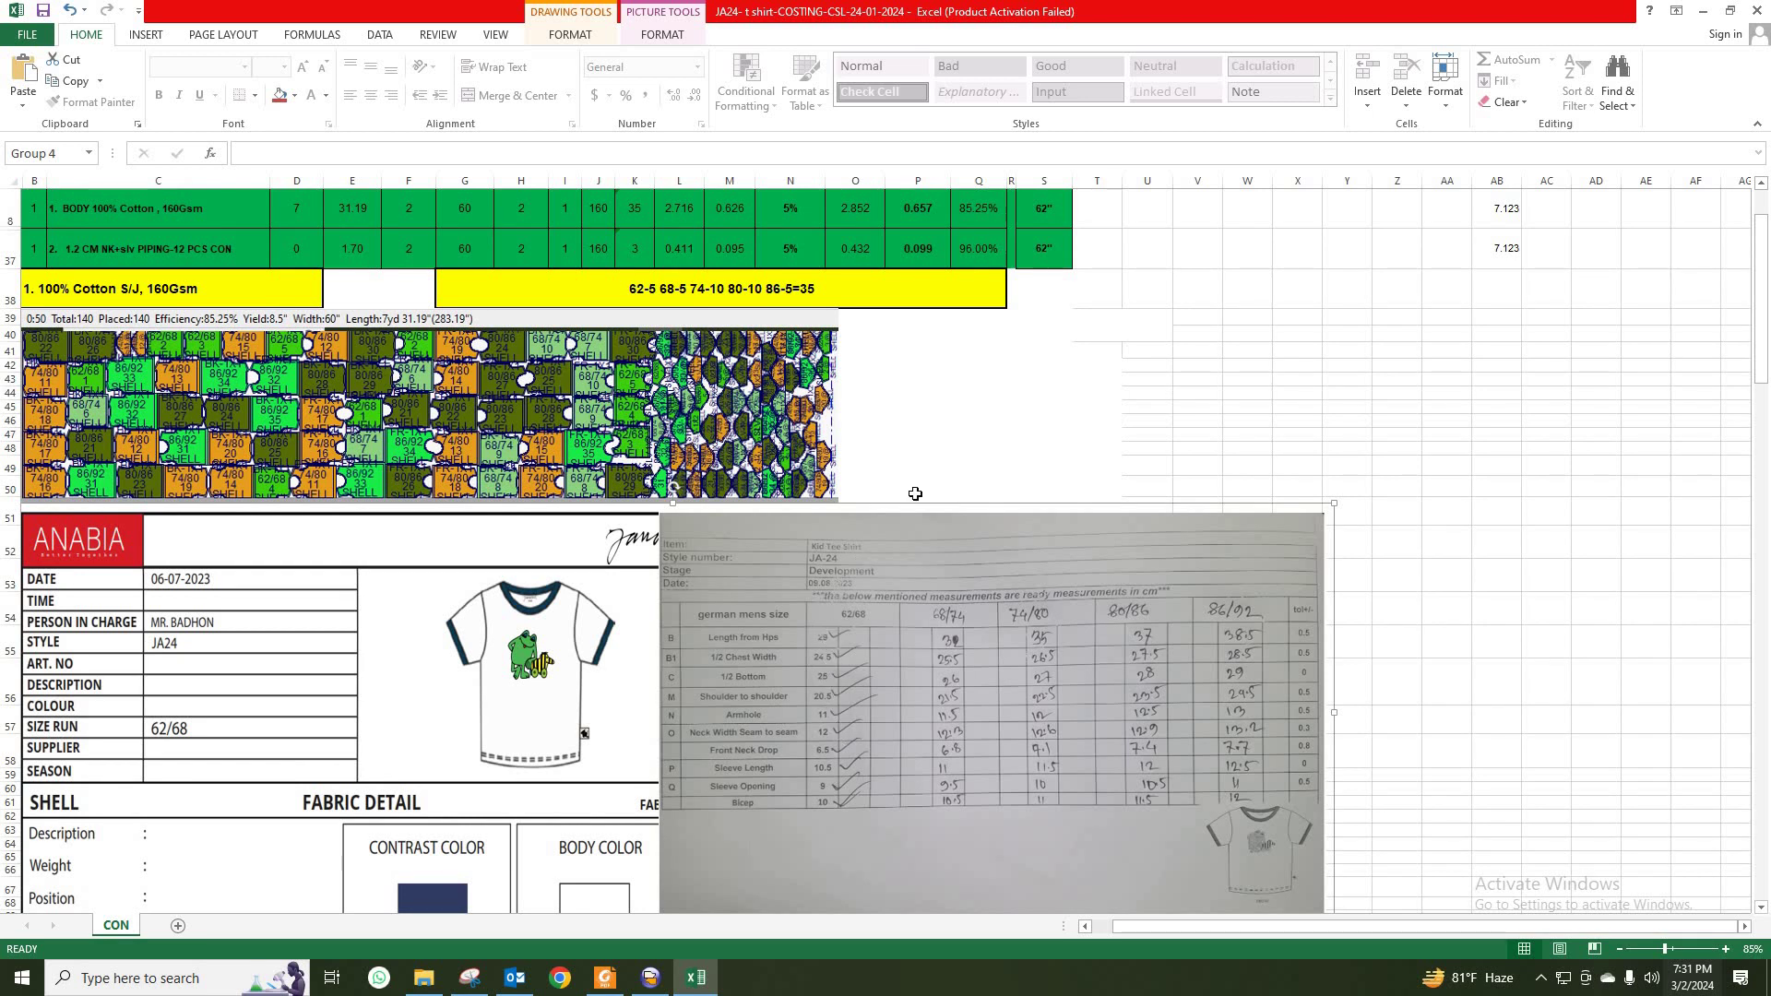
scroll(847, 595, "up", 1)
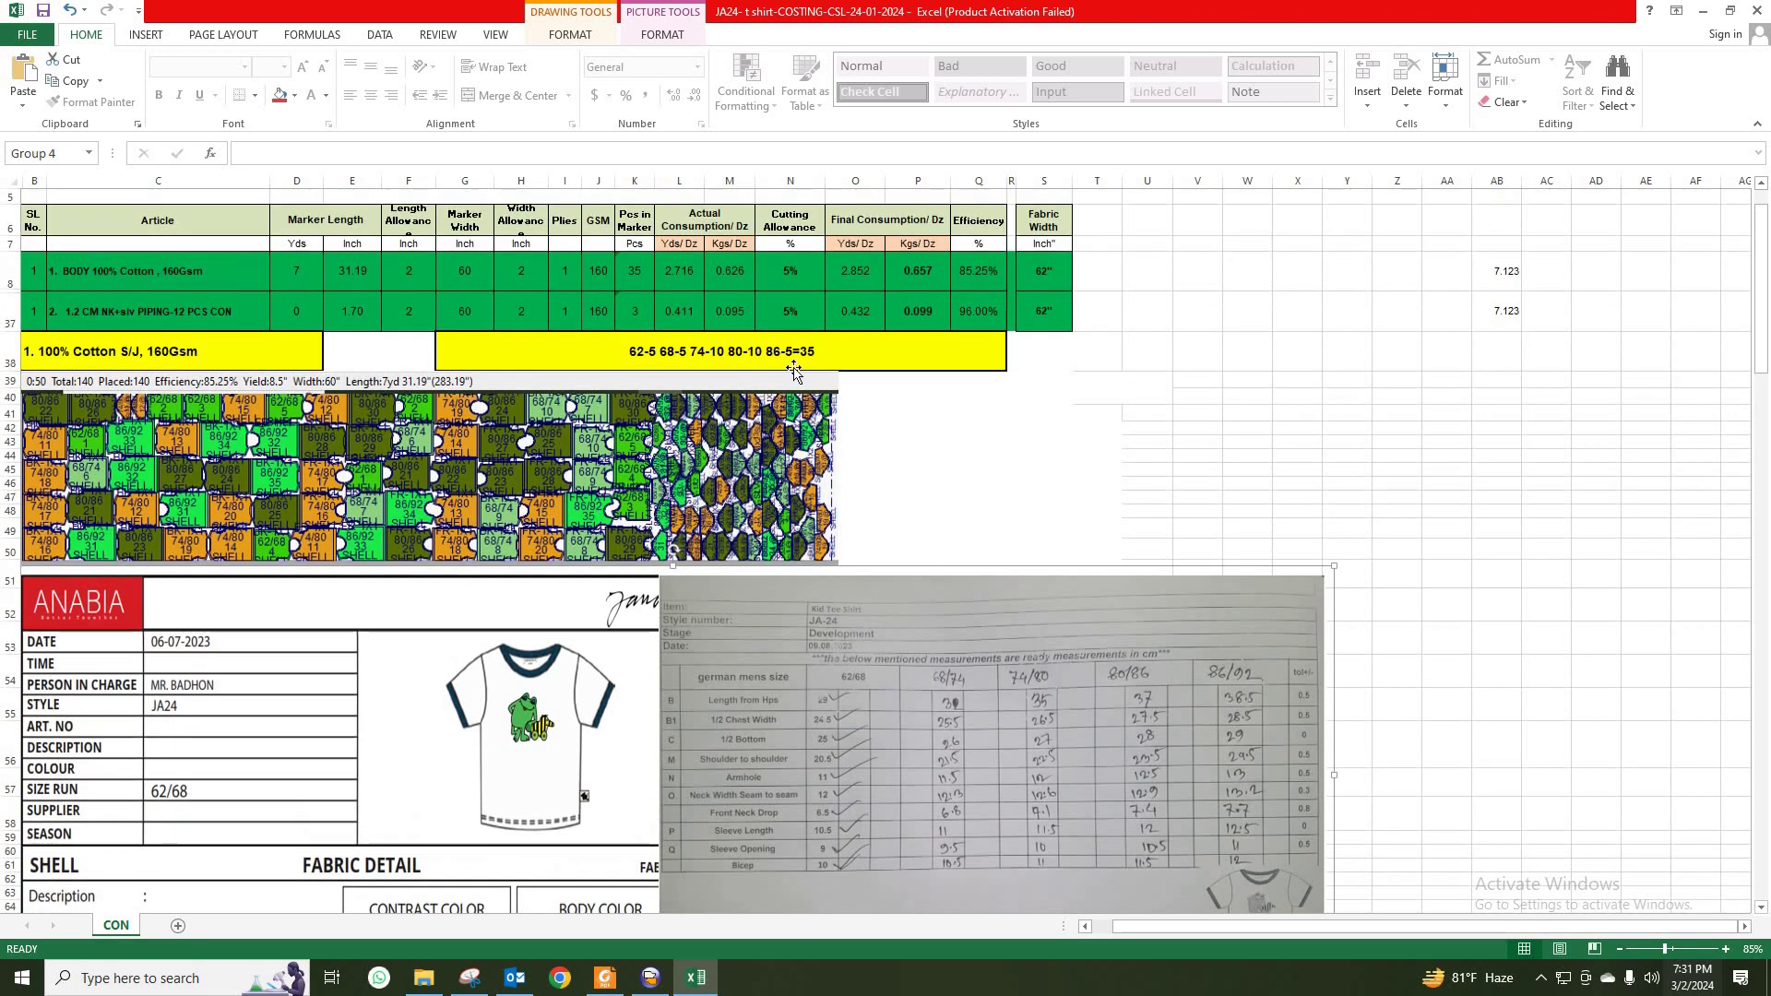
left_click_drag(930, 271, 923, 312)
left_click(920, 281)
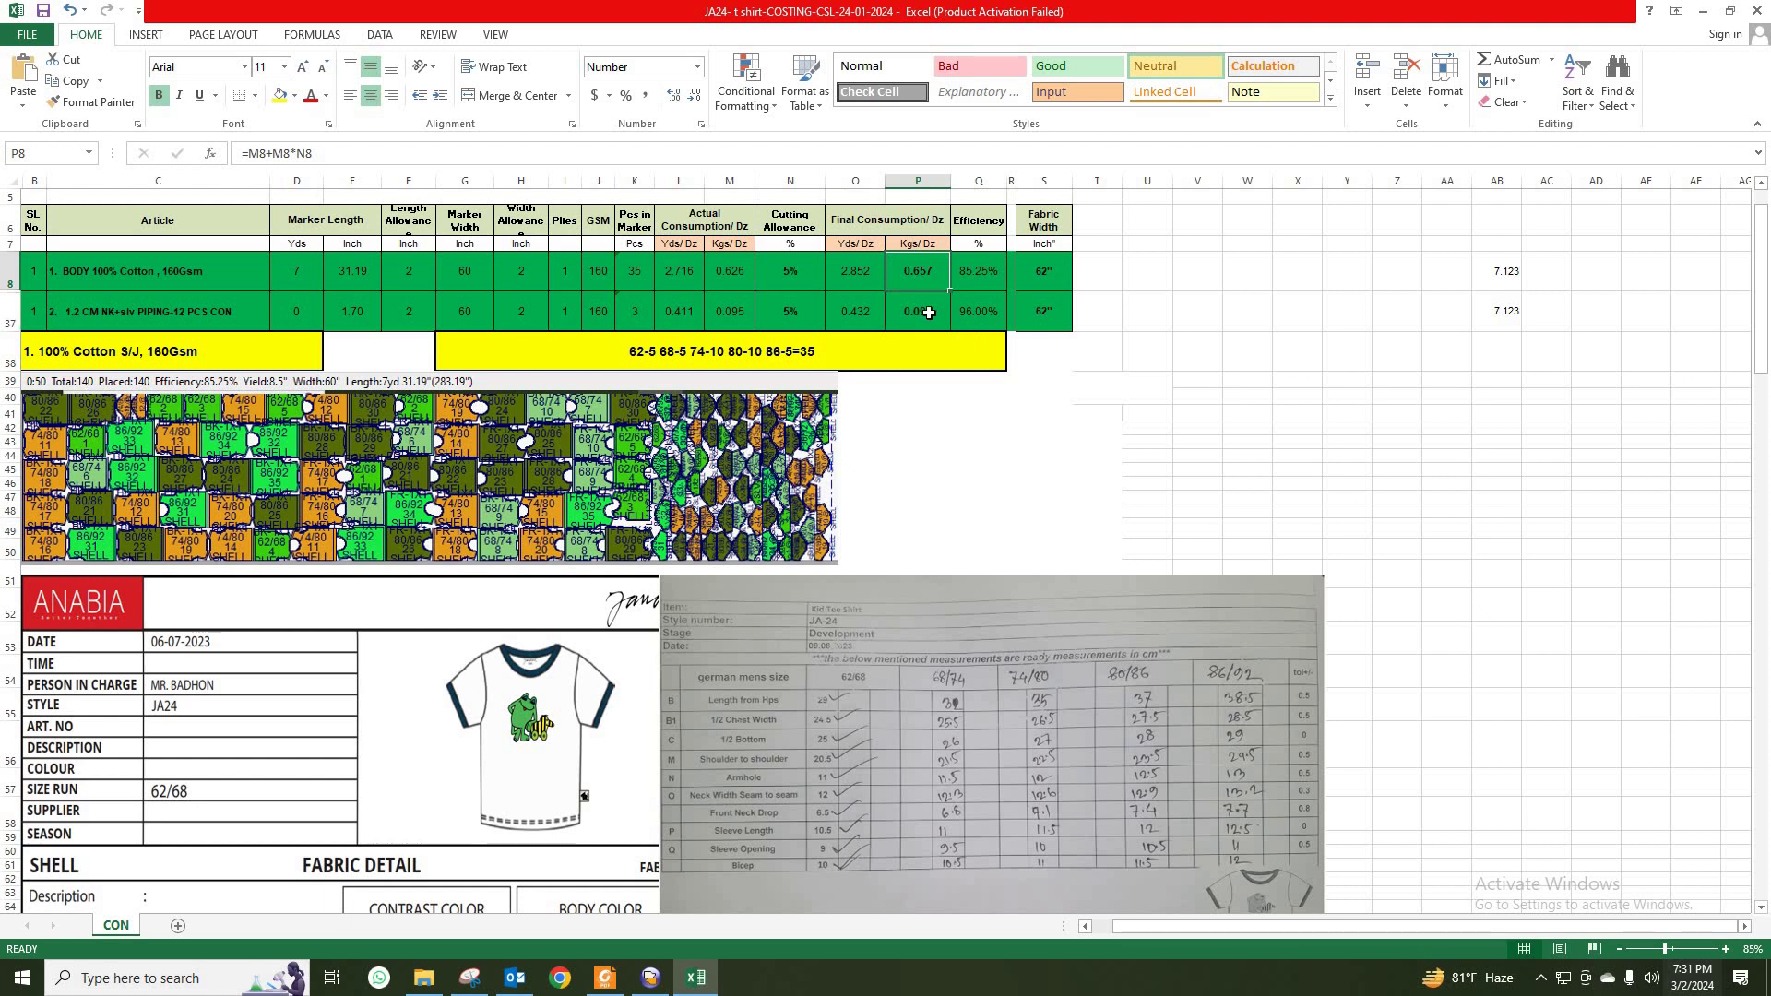
left_click(941, 304)
left_click(929, 275)
left_click(929, 314)
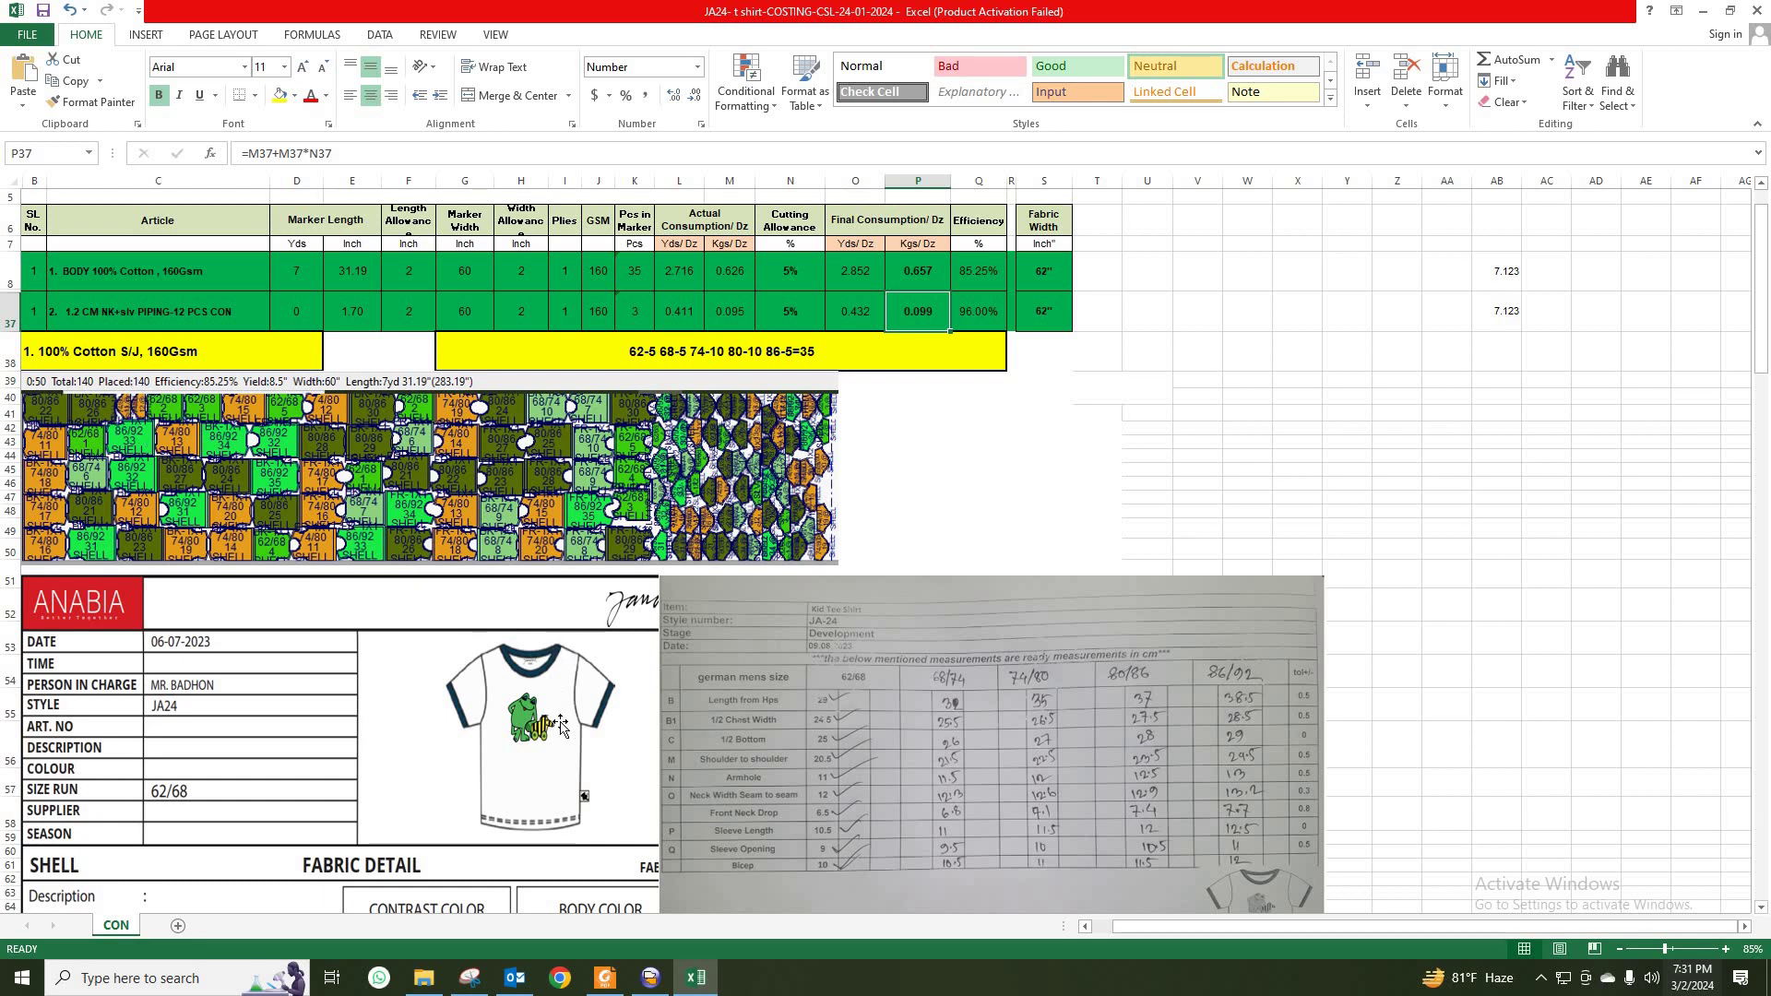
left_click(166, 313)
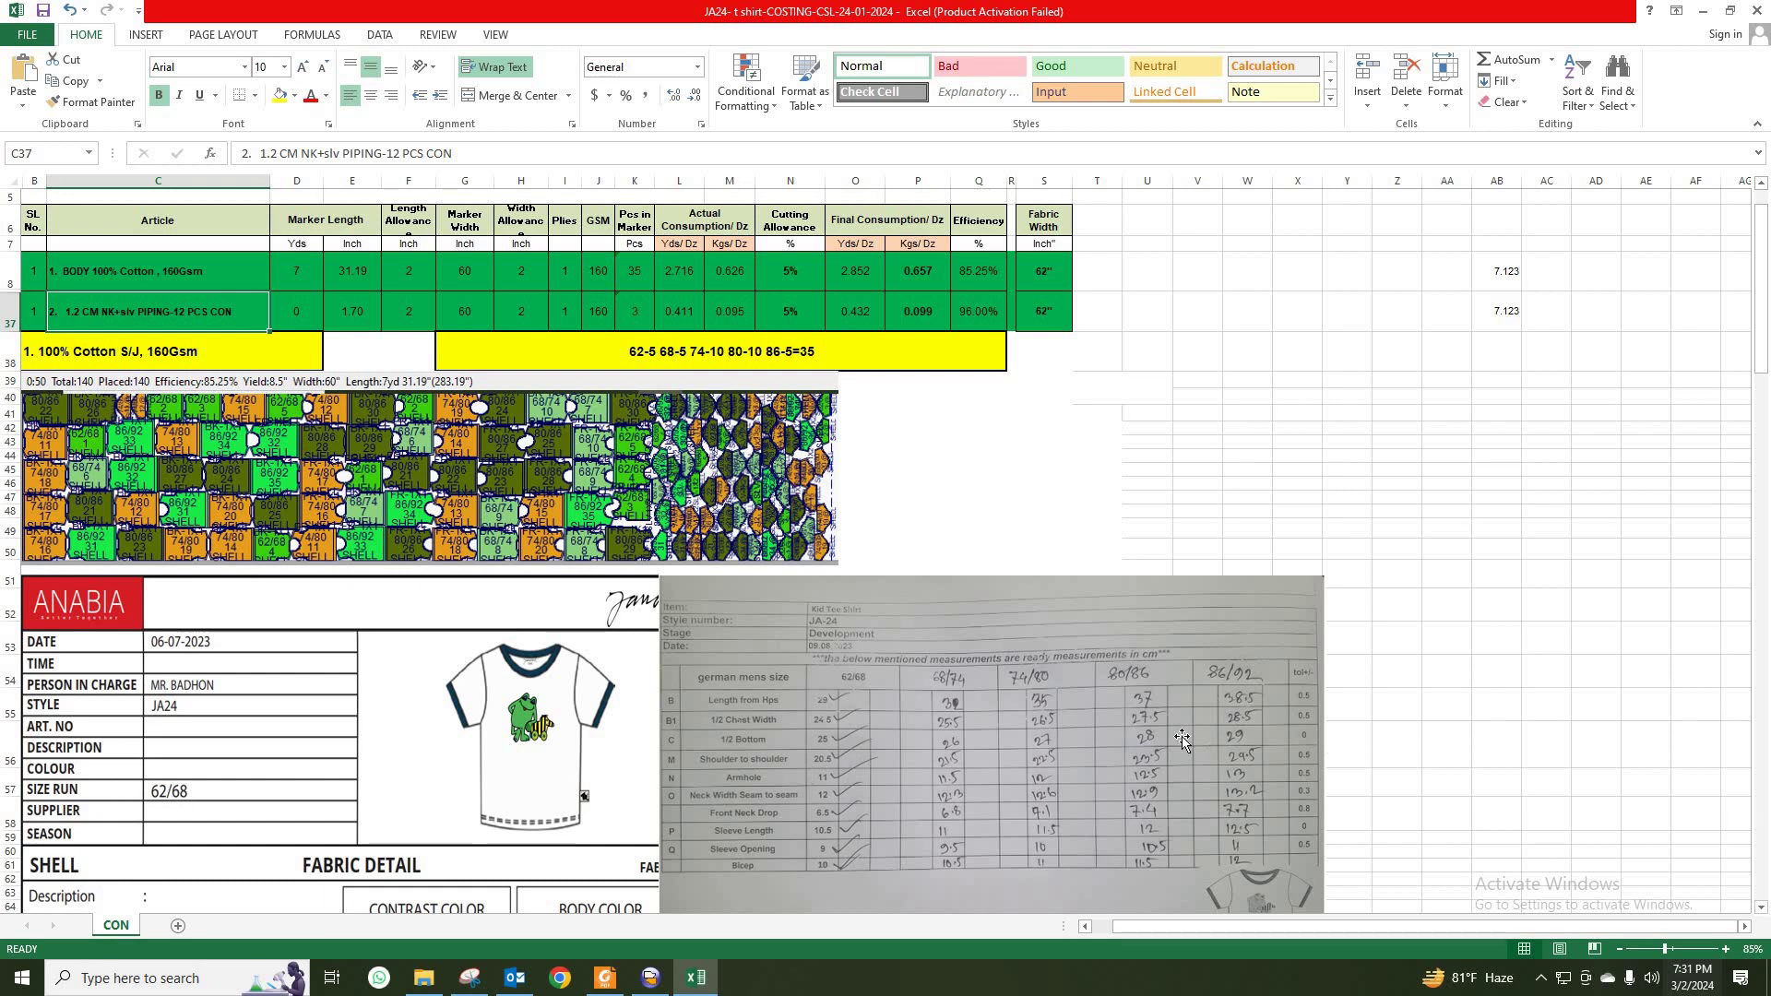
left_click(1100, 526)
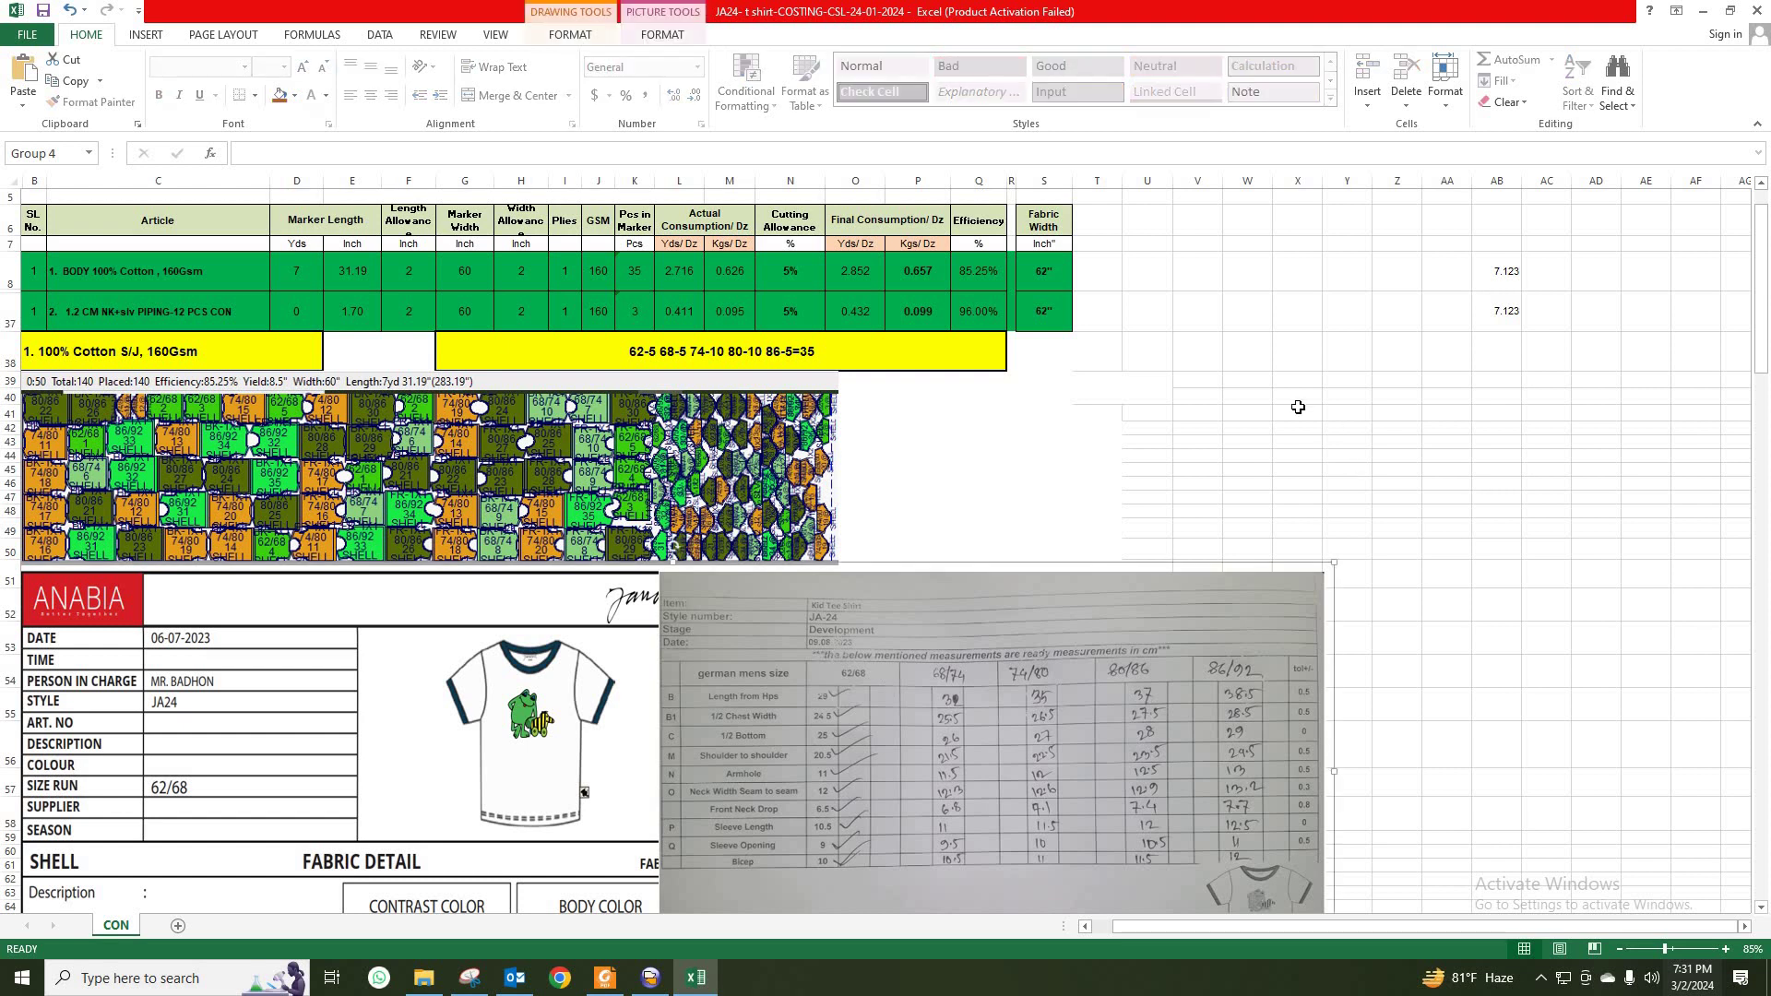
left_click(1297, 406)
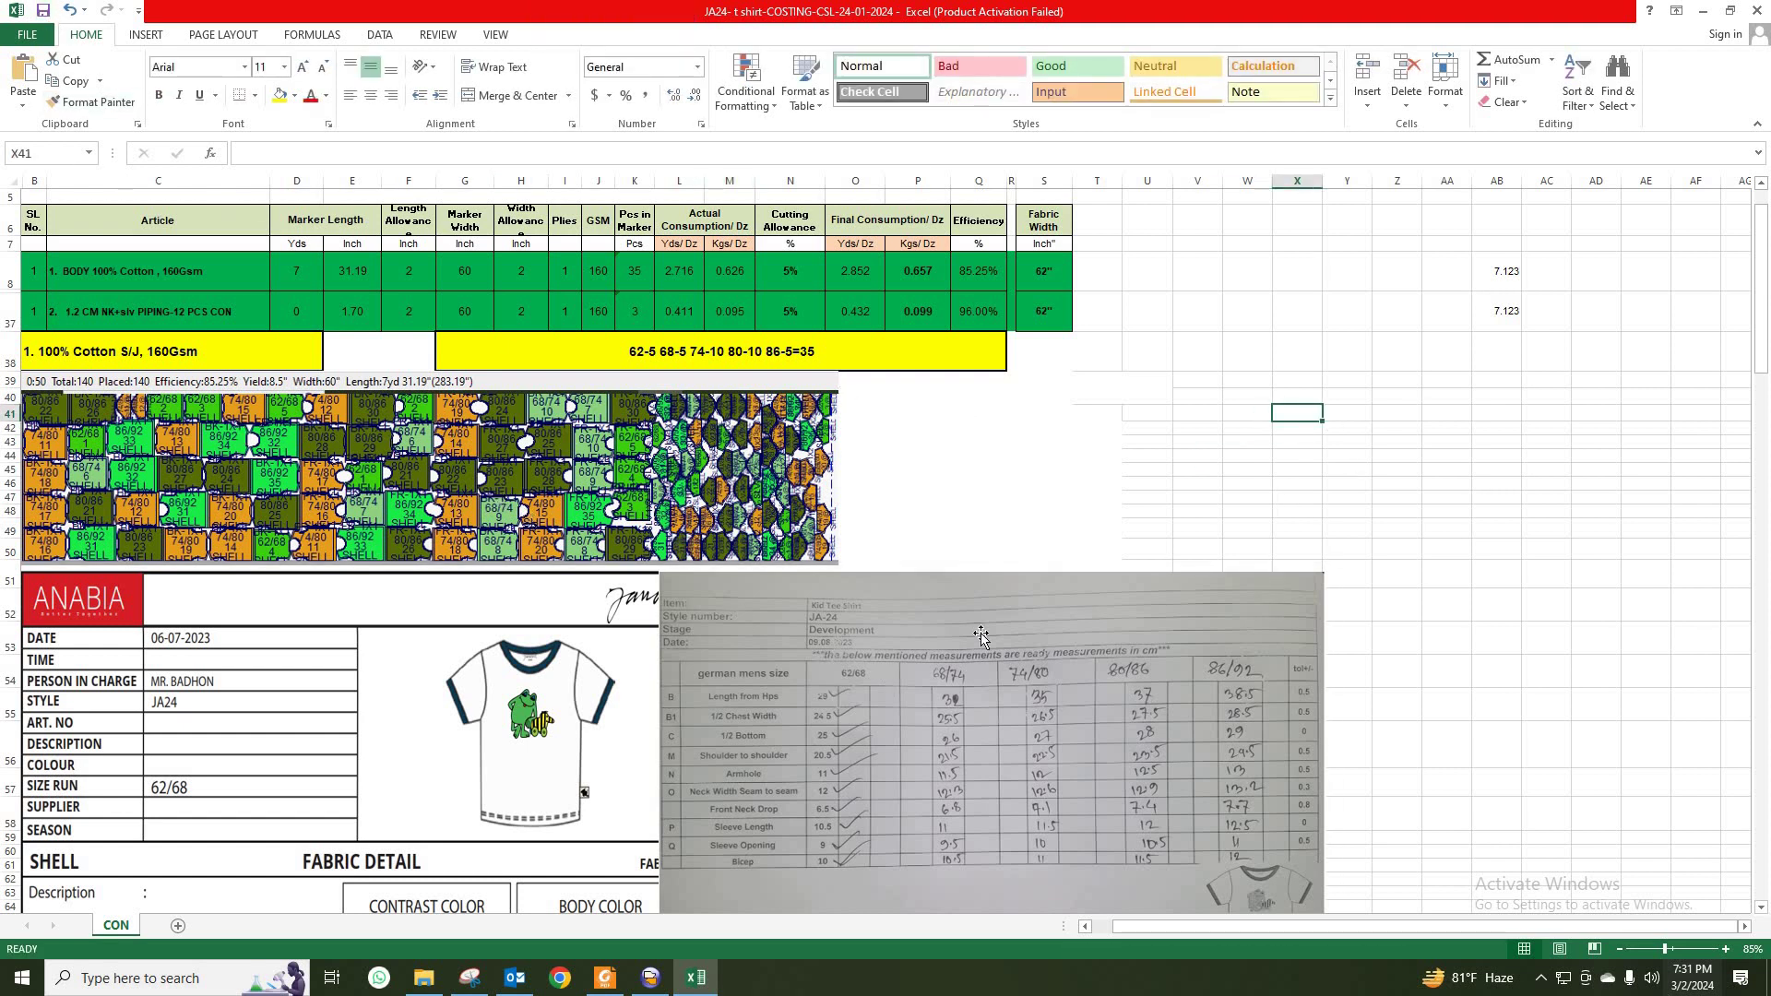
Step: Switch to Page Break Preview and nudge the reference picture group left
scroll(921, 630, "up", 1)
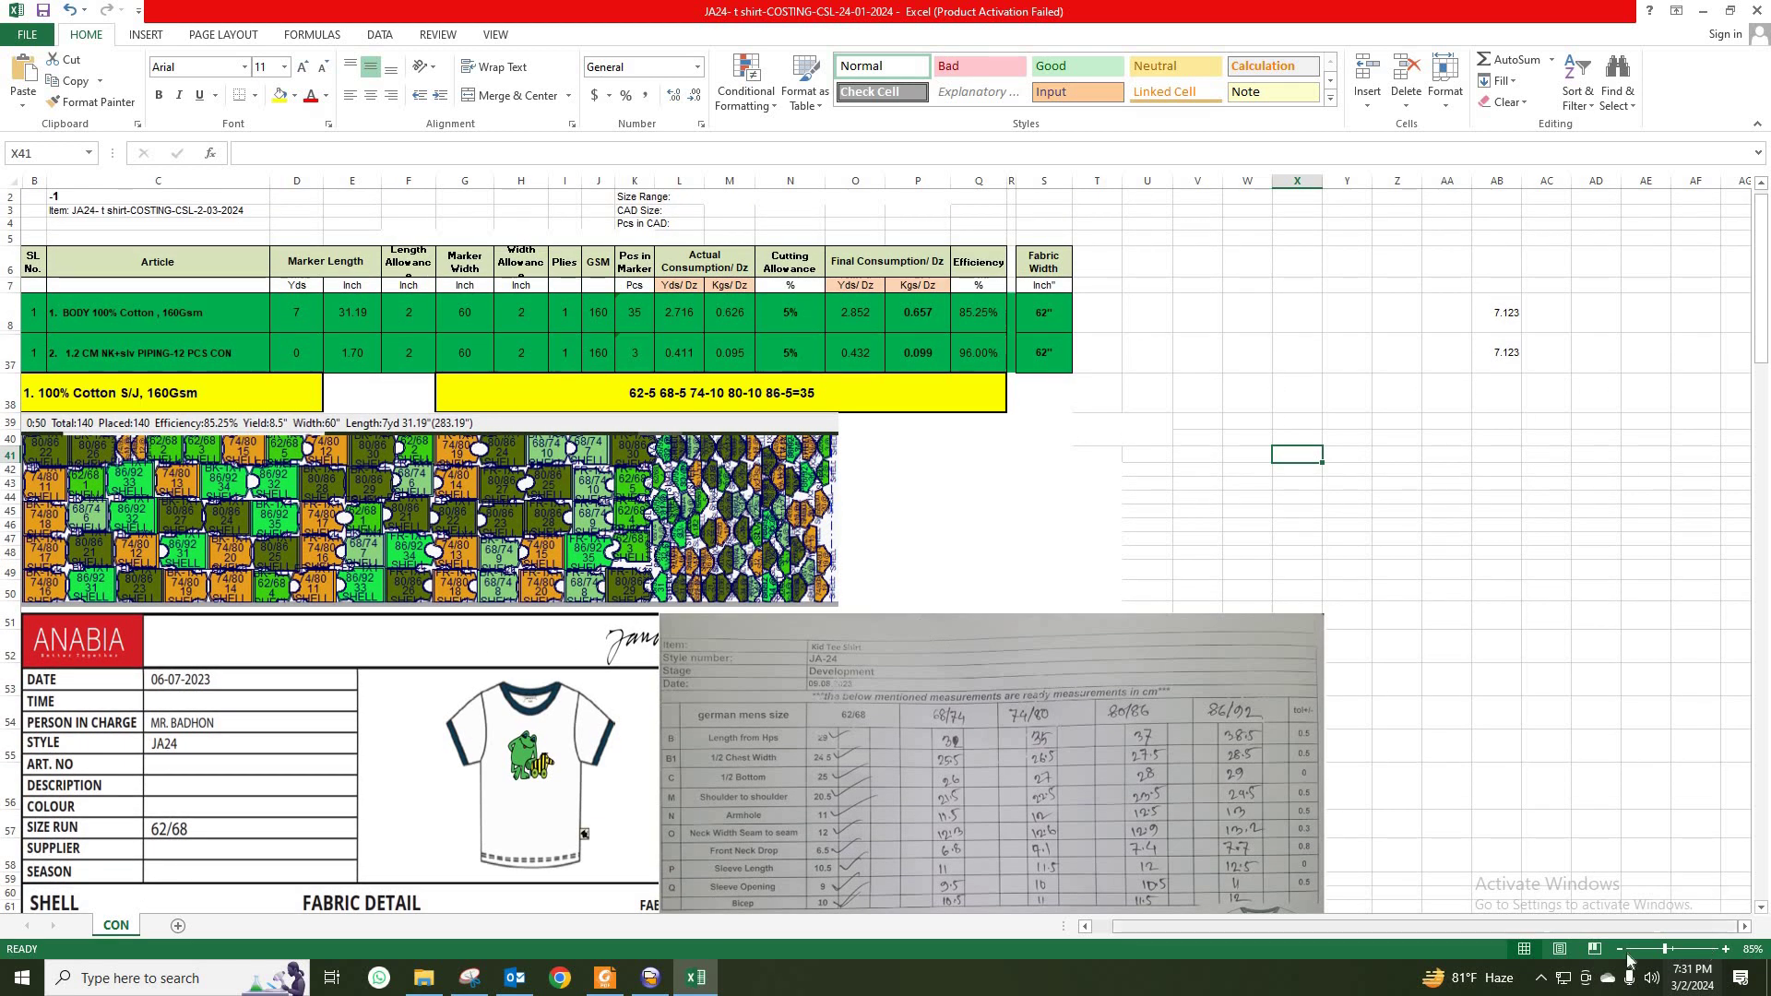
key("alt+w+i")
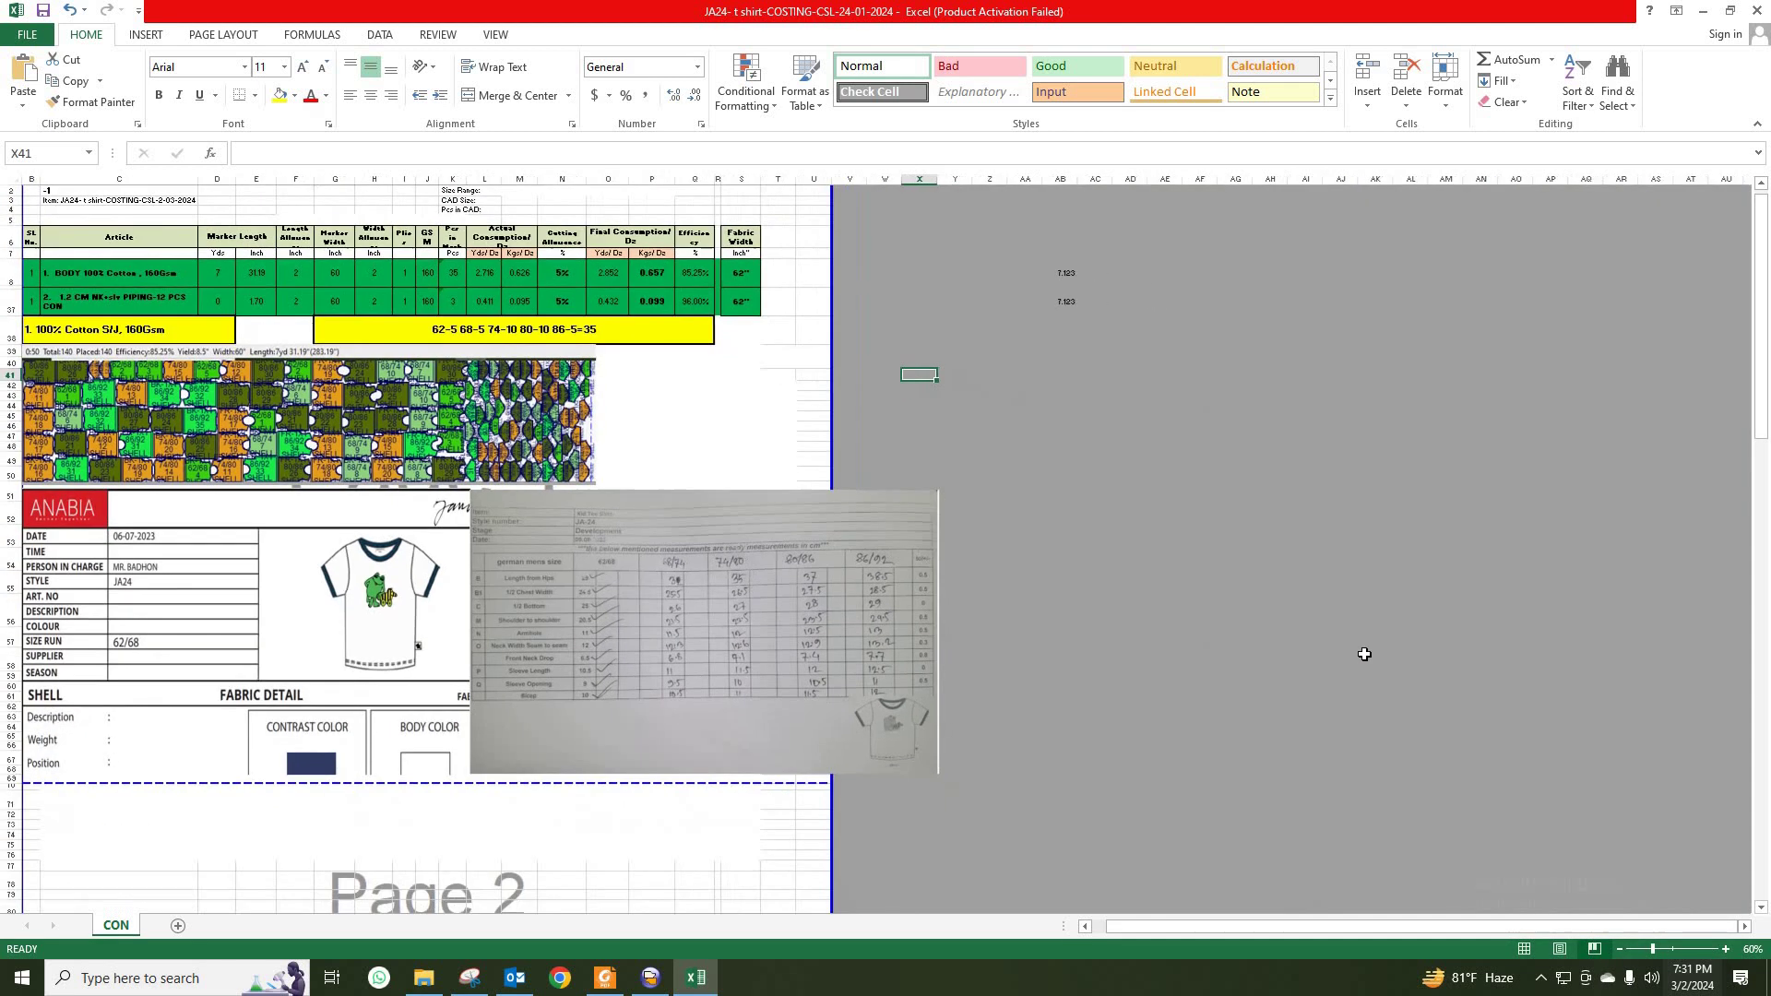
left_click(941, 631)
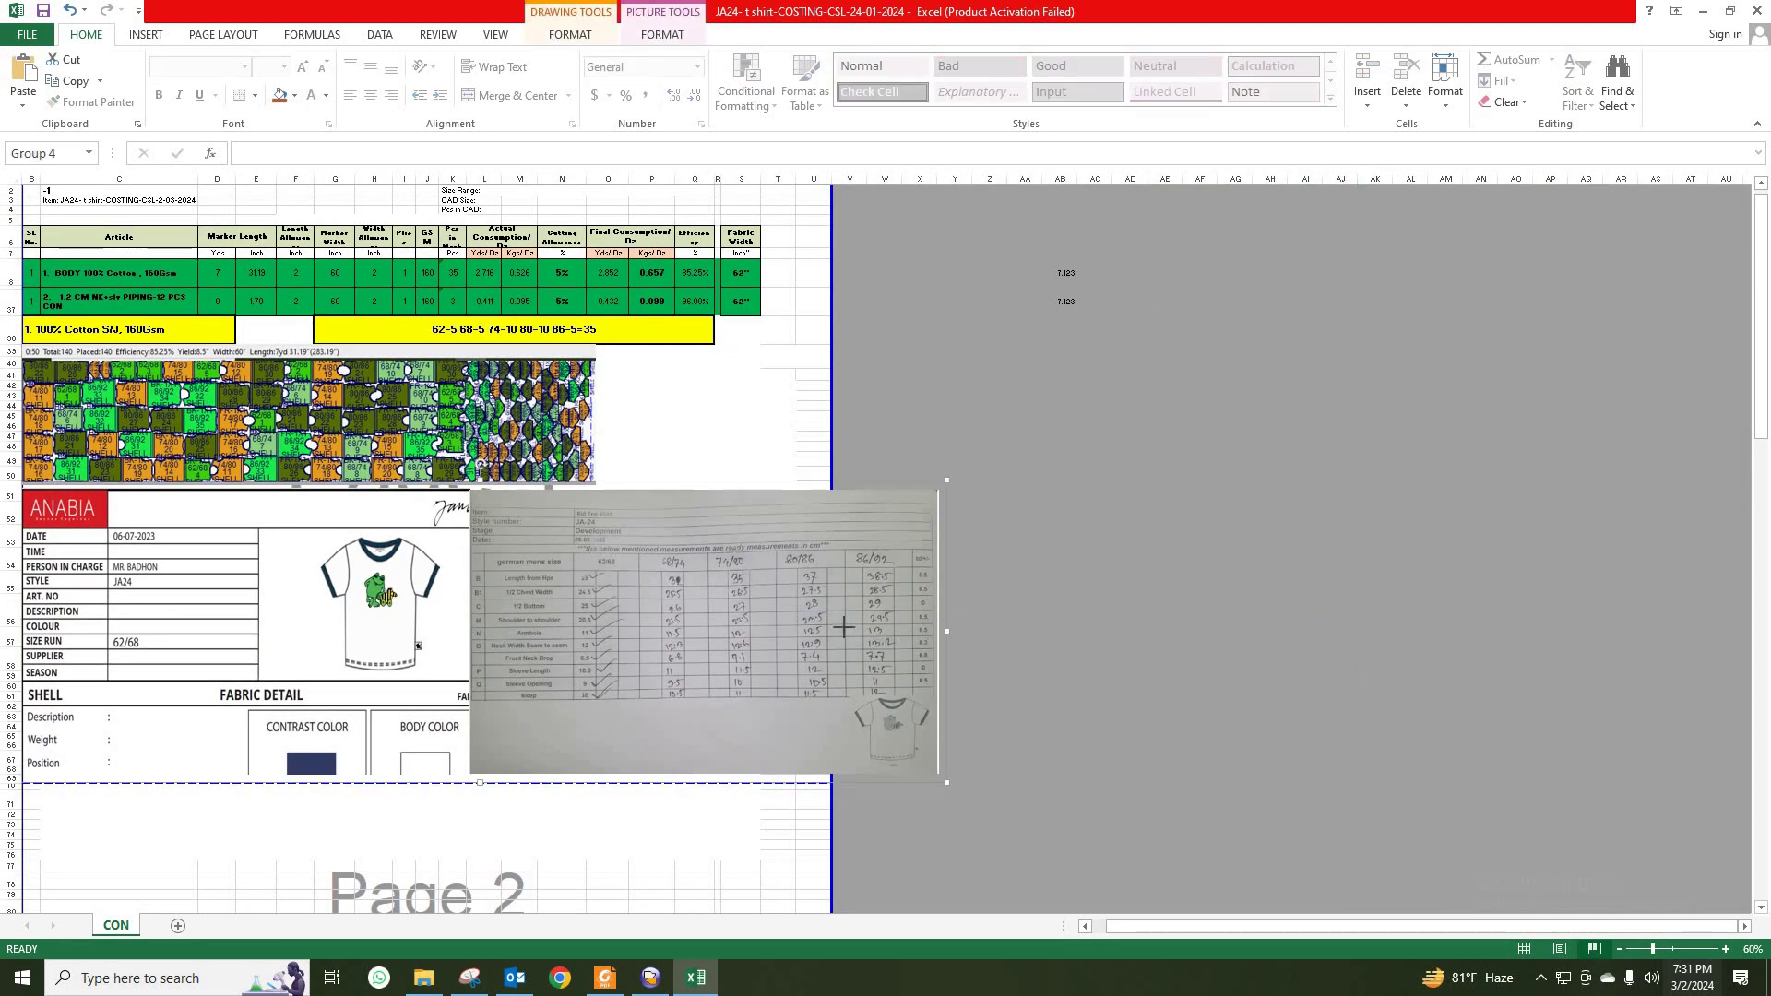
left_click_drag(843, 627, 786, 628)
left_click(1098, 639)
Step: Pull the bottom page break up to row 70, then check the Kgs/Dz consumption sum
scroll(868, 674, "down", 3)
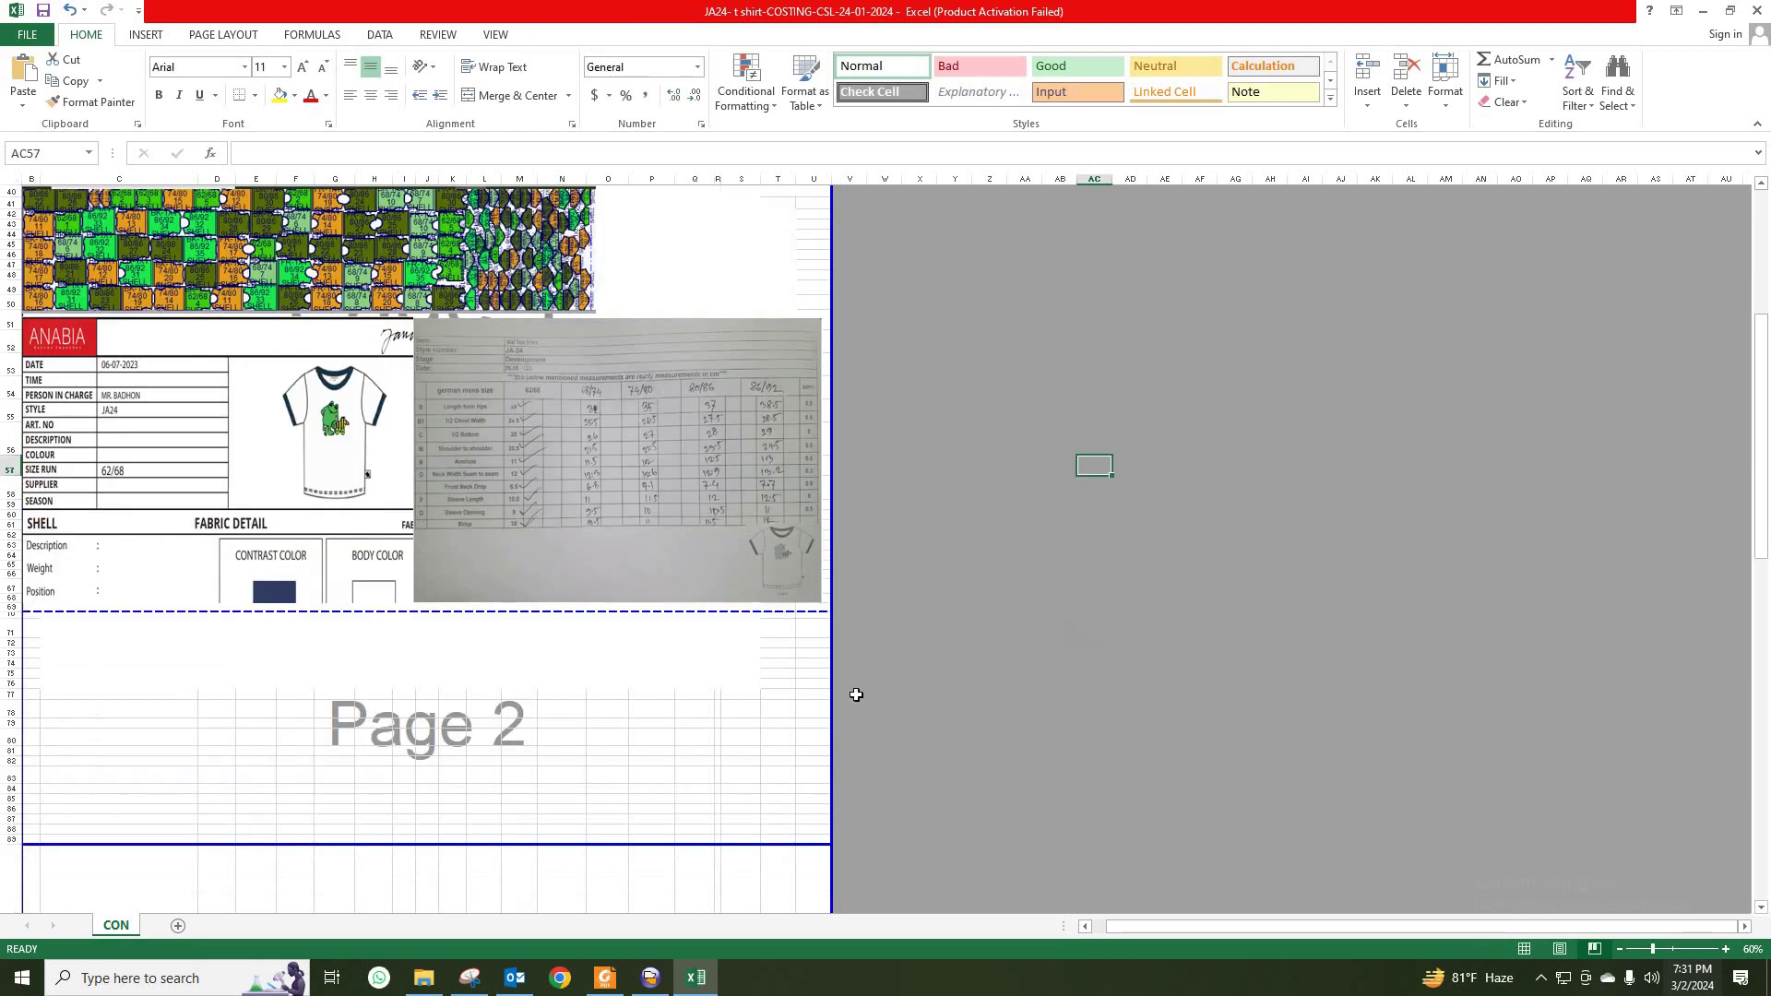
scroll(856, 695, "down", 5)
scroll(777, 711, "down", 8)
left_click_drag(749, 682, 721, 130)
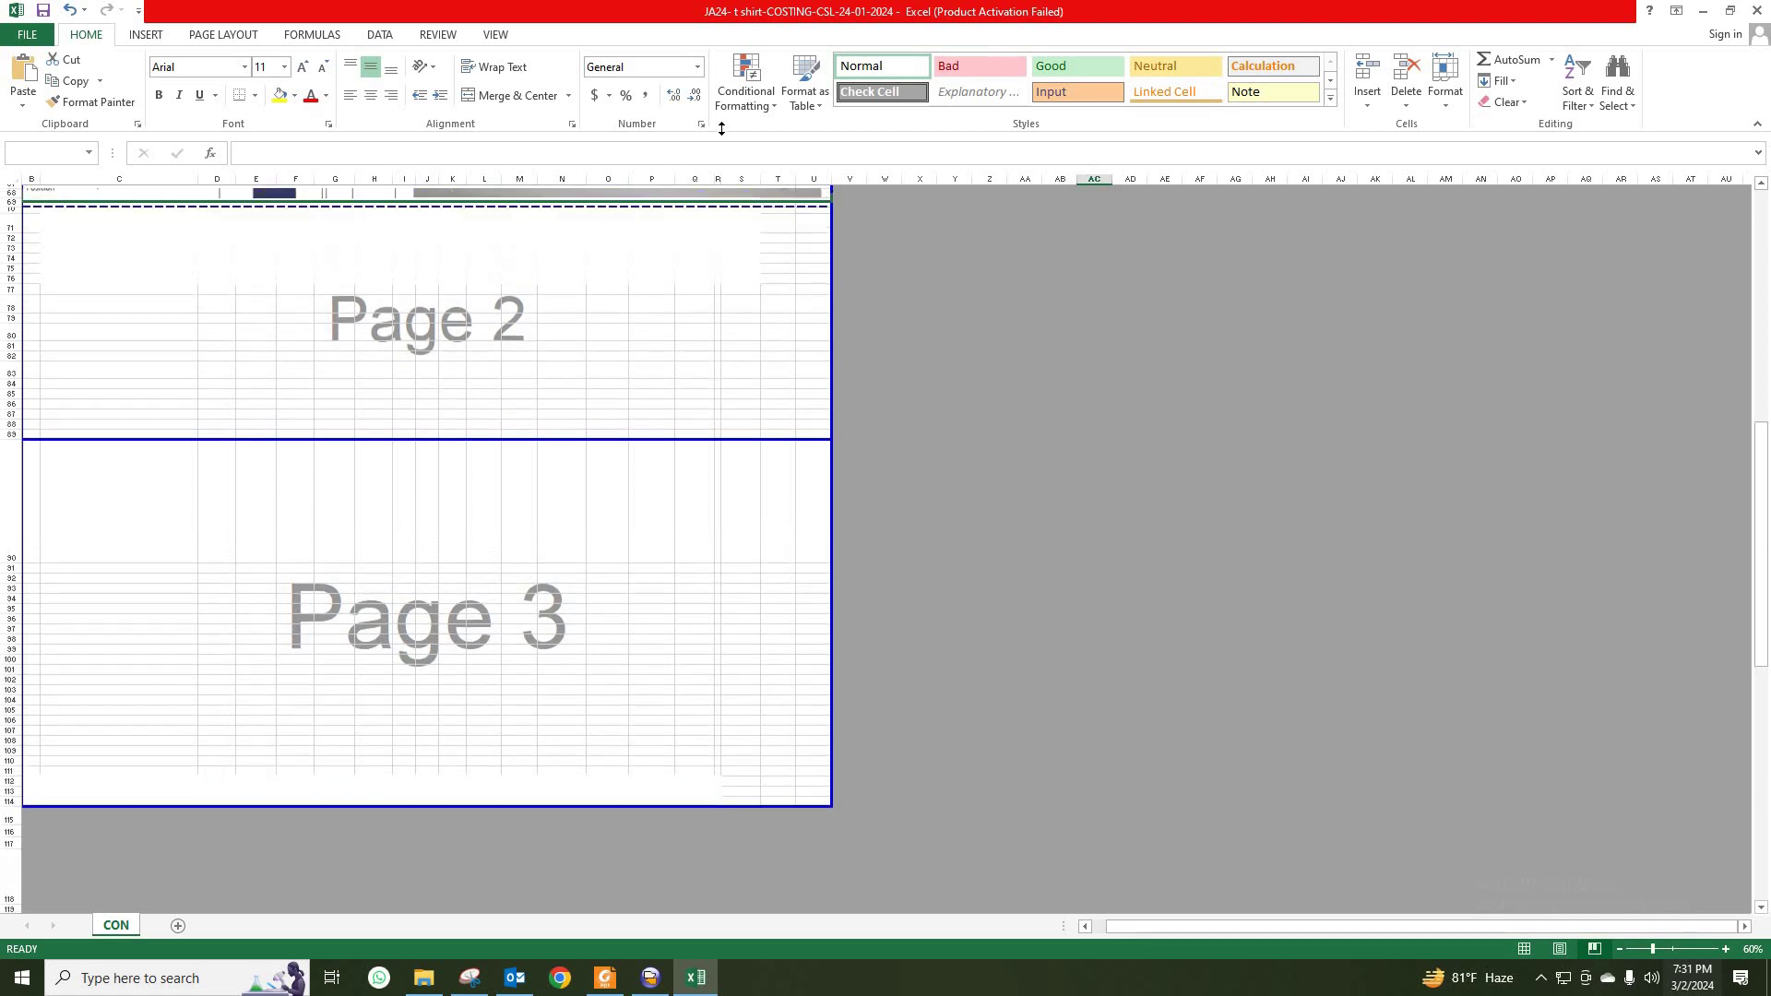
left_click_drag(721, 129, 752, 295)
scroll(1055, 495, "up", 8)
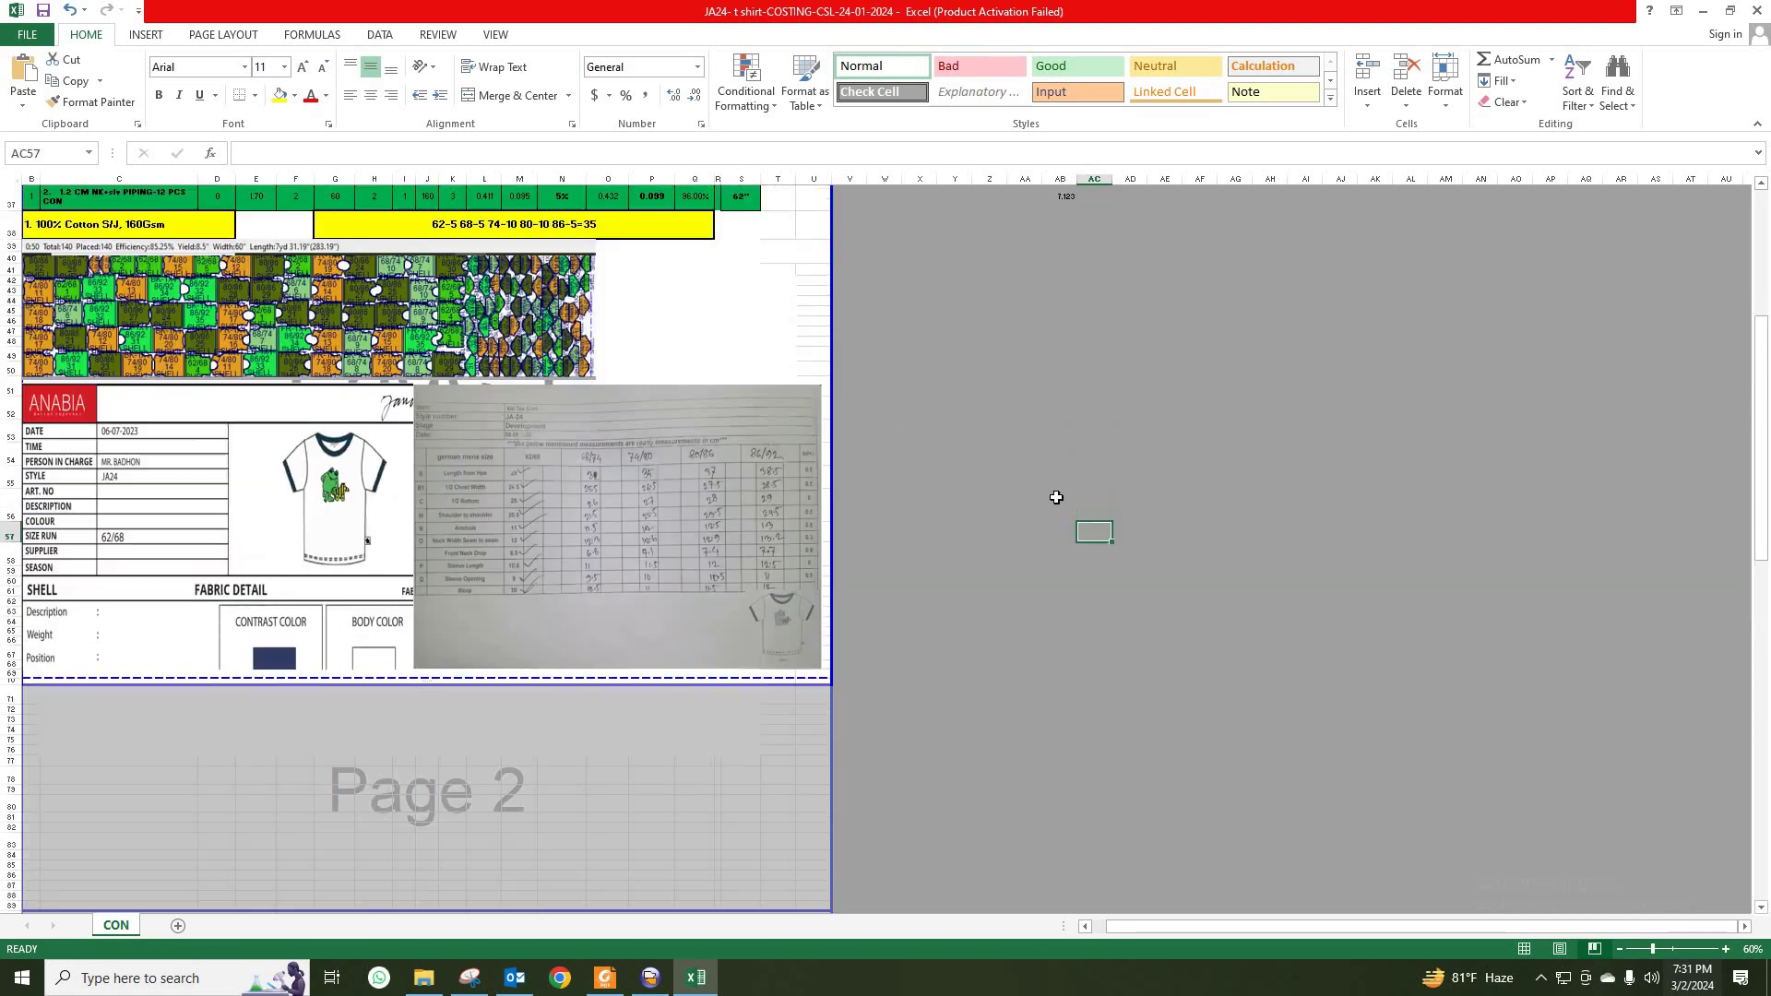
left_click(1059, 507)
scroll(892, 670, "up", 3)
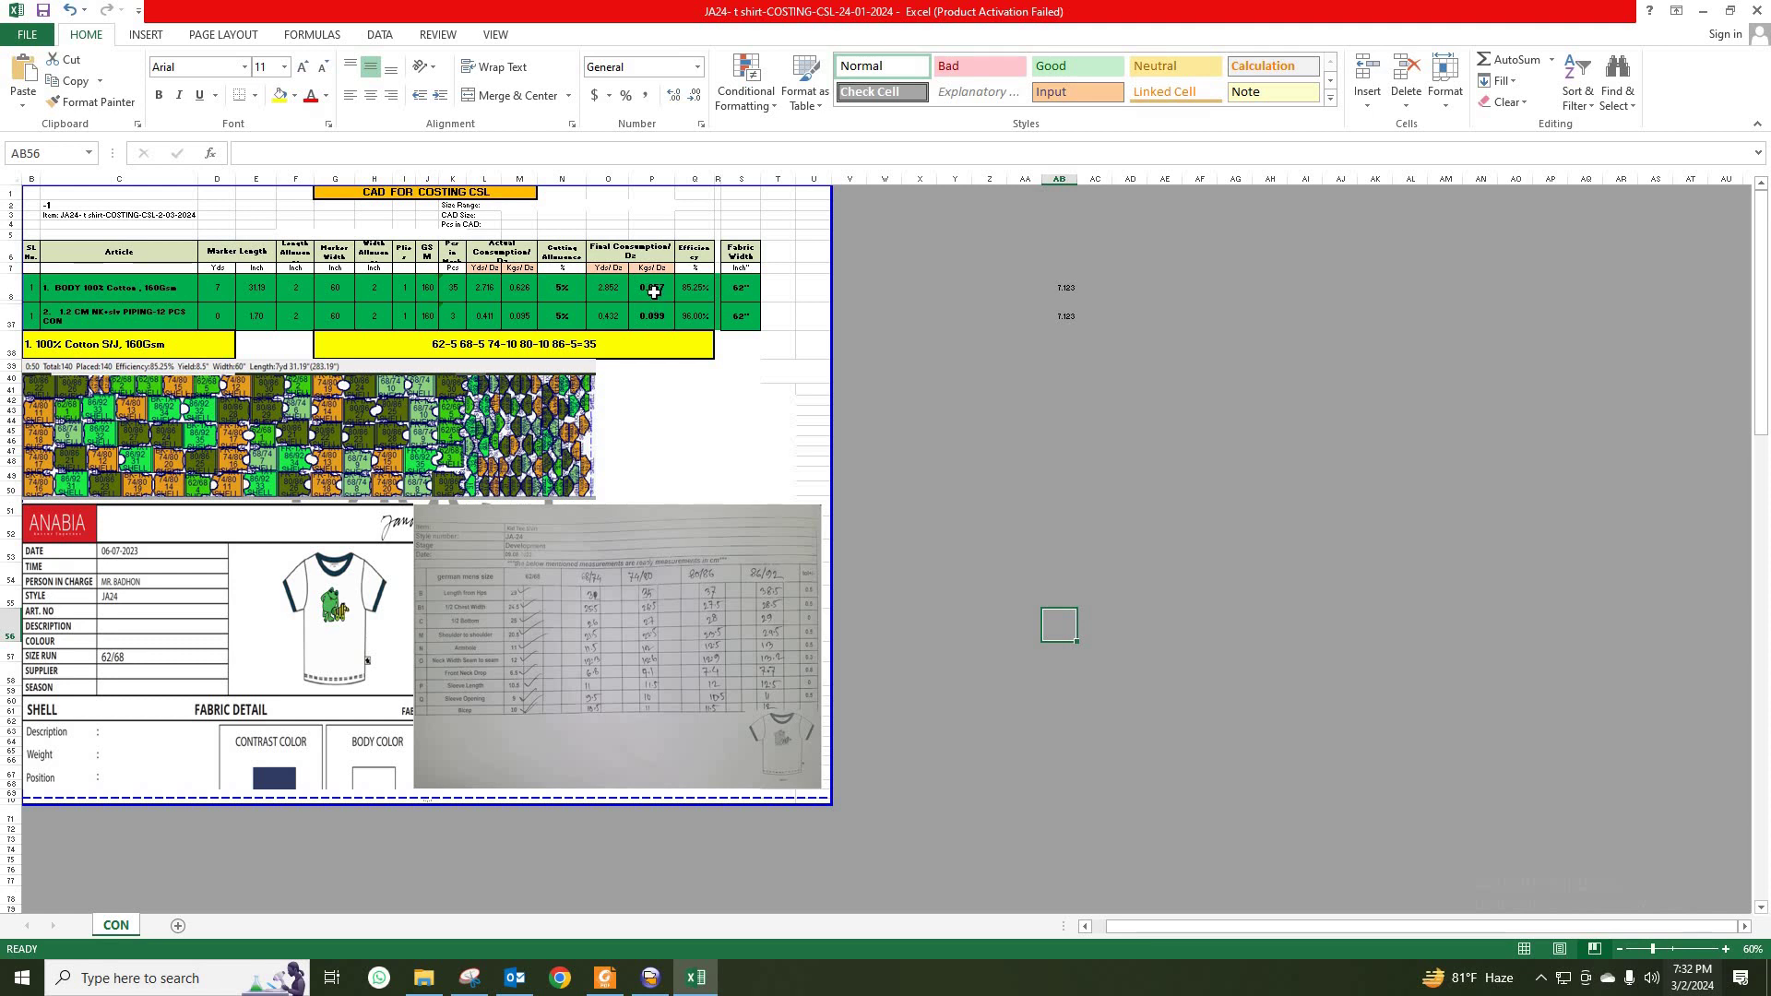
left_click_drag(654, 292, 652, 317)
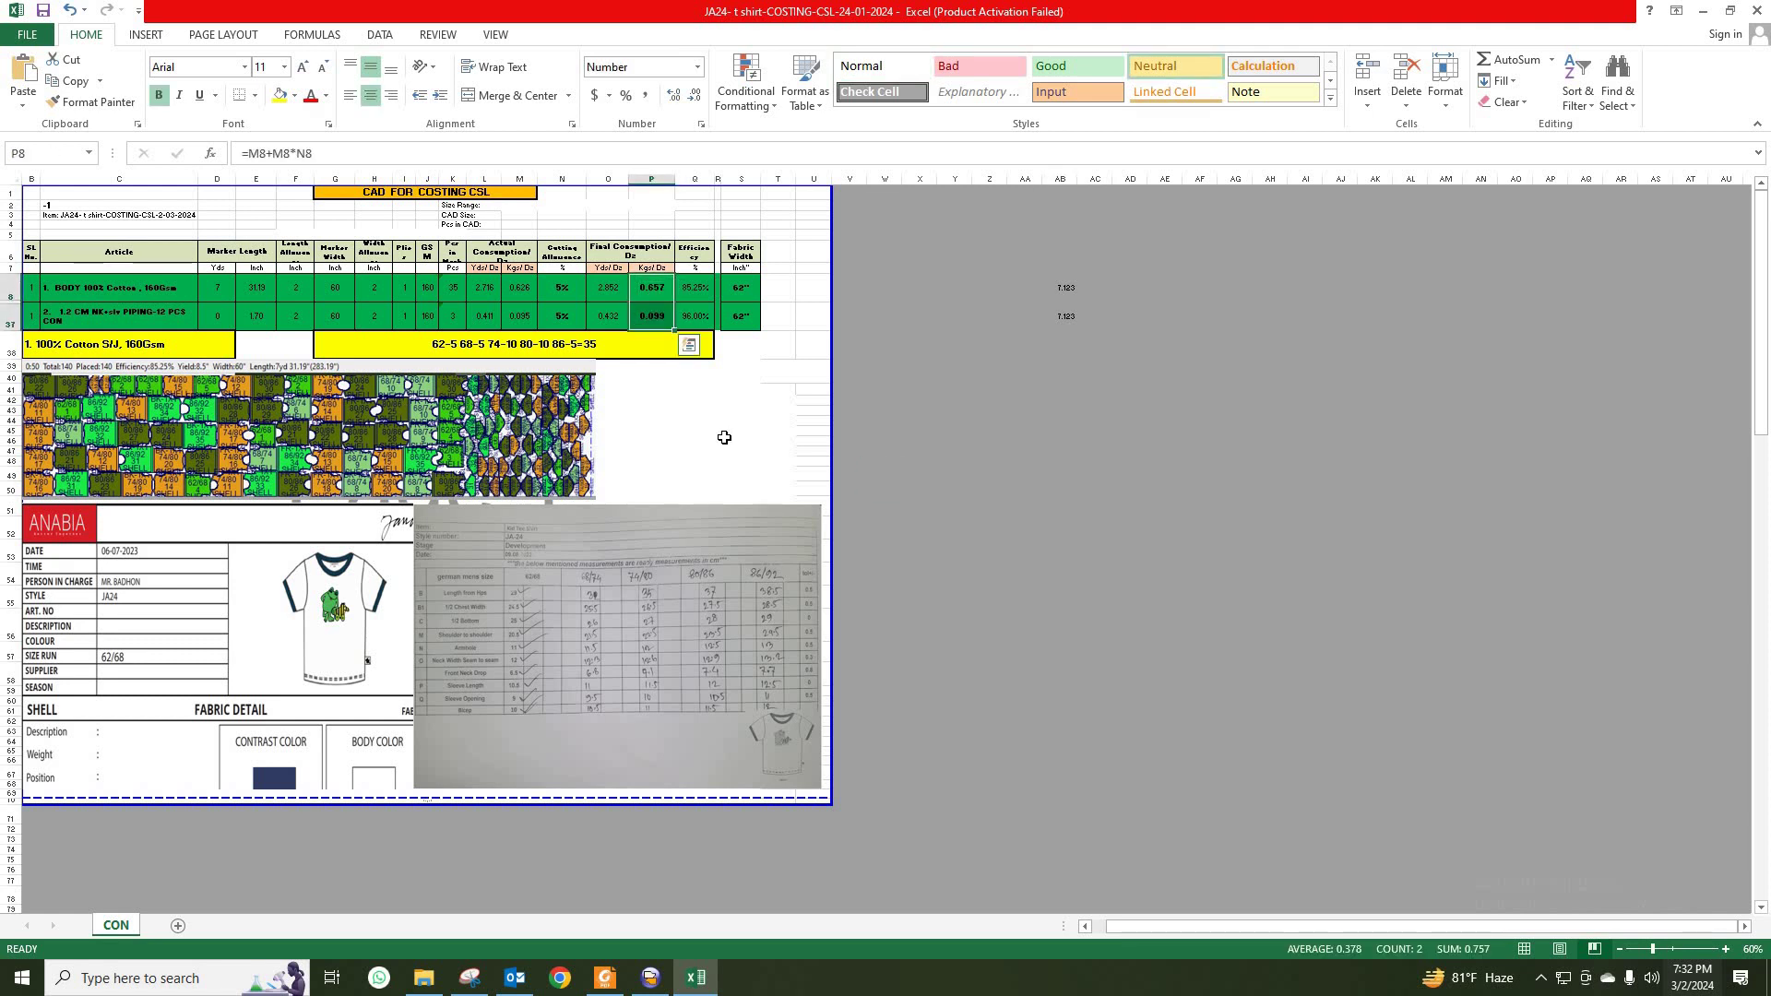
left_click(777, 451)
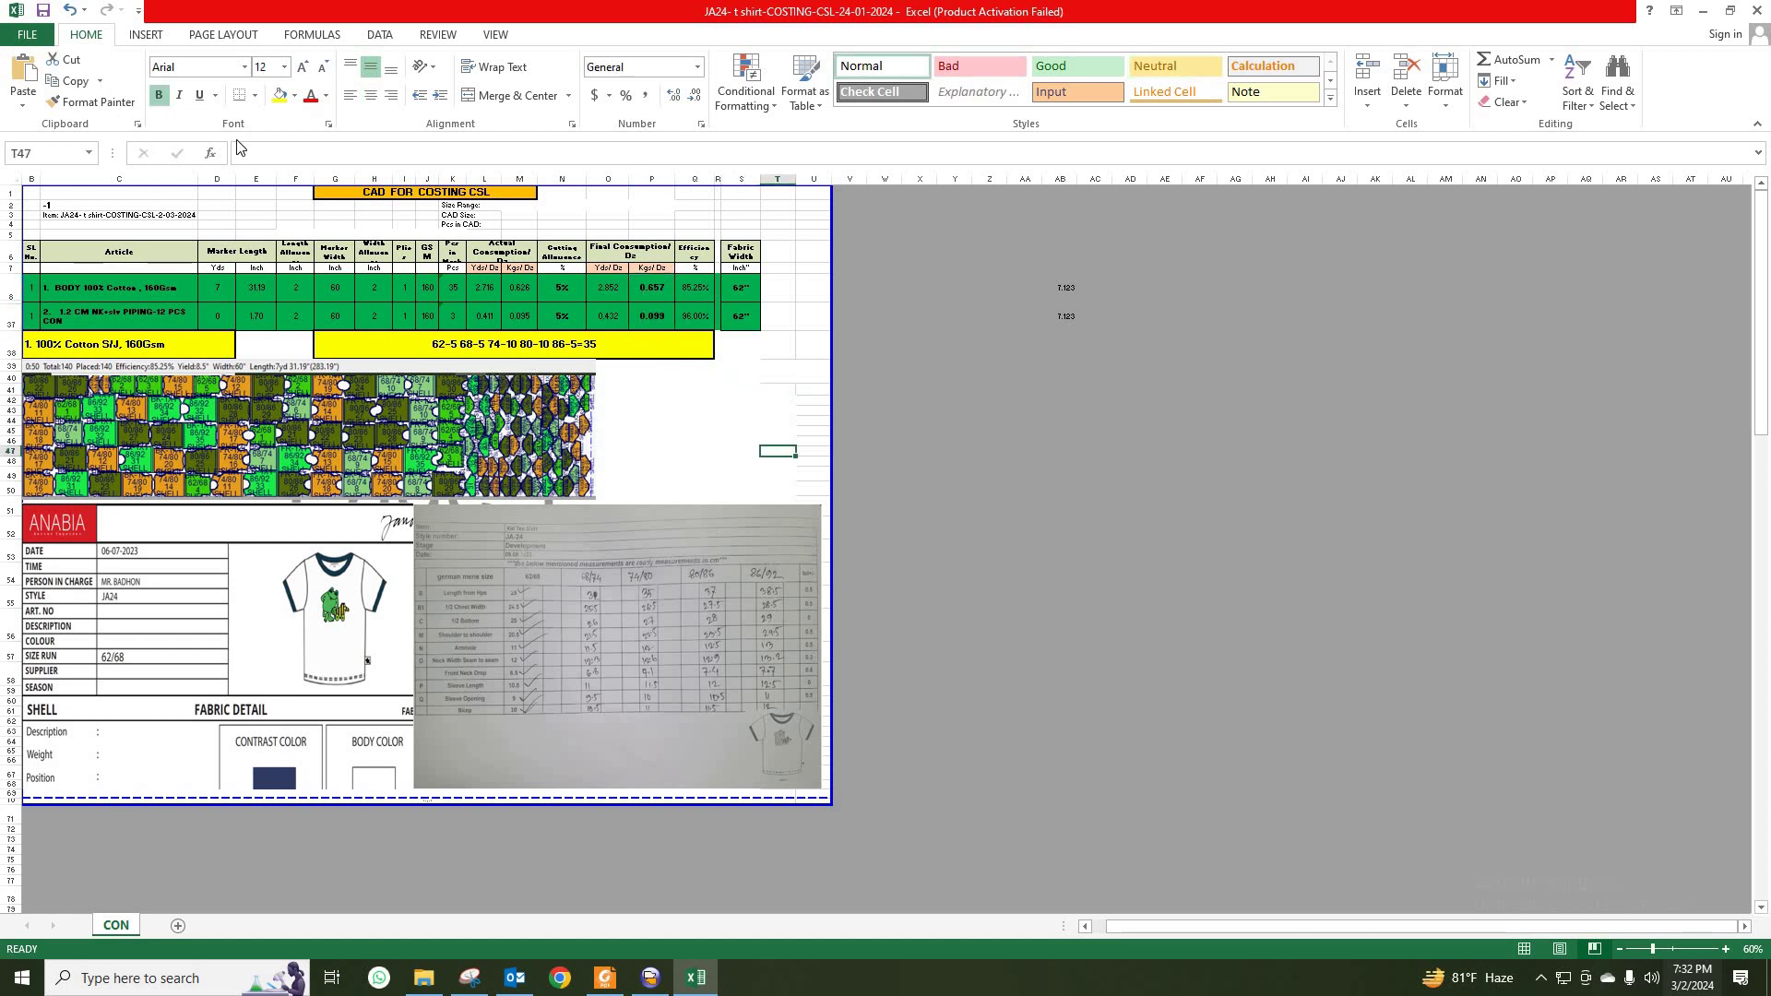
Step: Export the costing sheet to the Desktop as PDF 'JA24- t shirt-COSTING-CSL-24-01-2024'
left_click(30, 35)
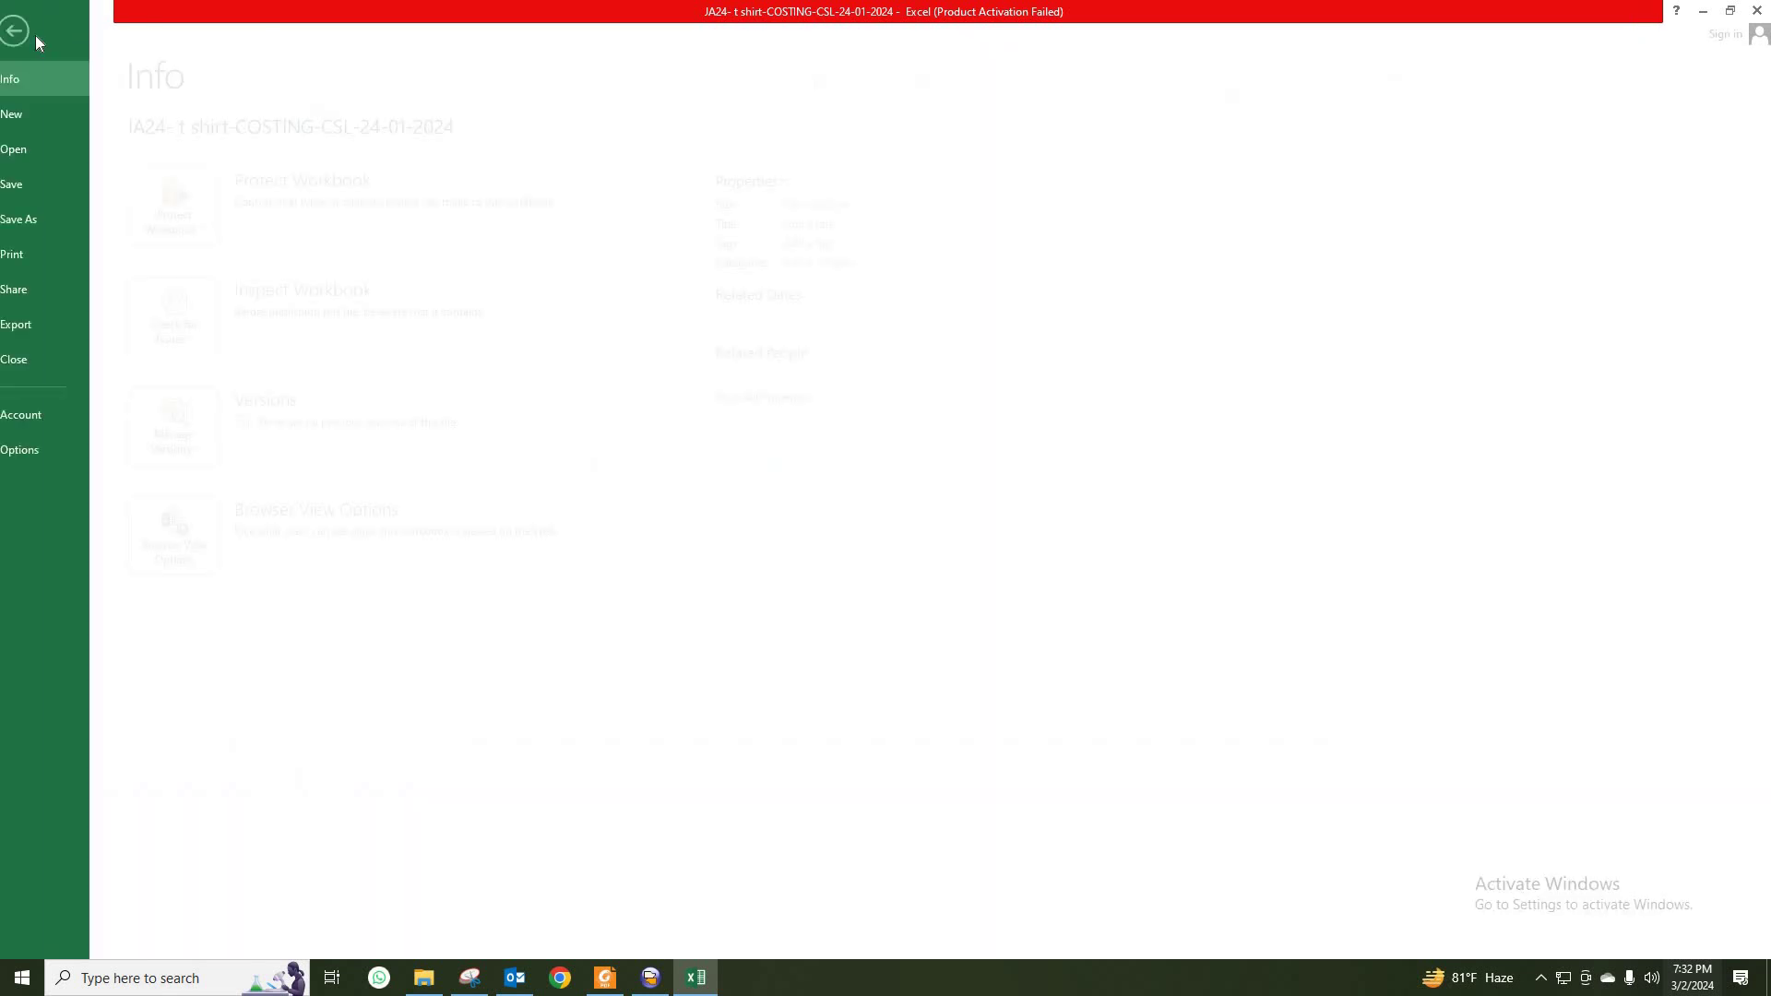
left_click(47, 217)
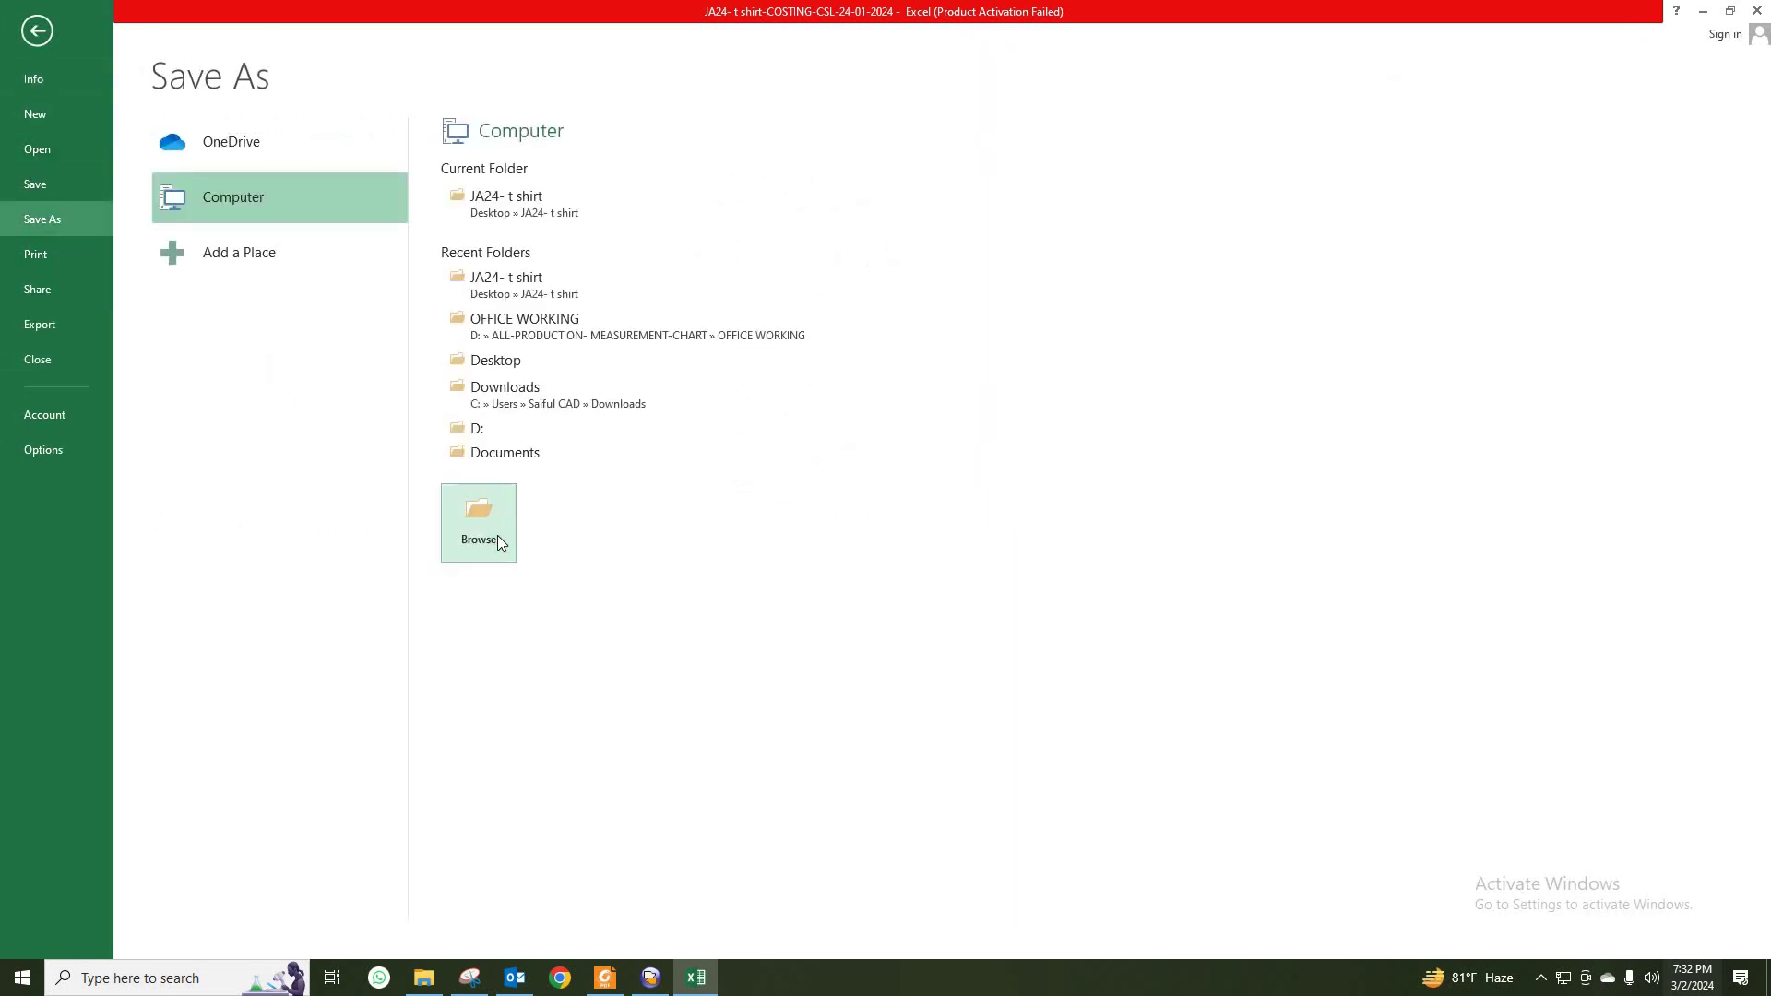
left_click(498, 541)
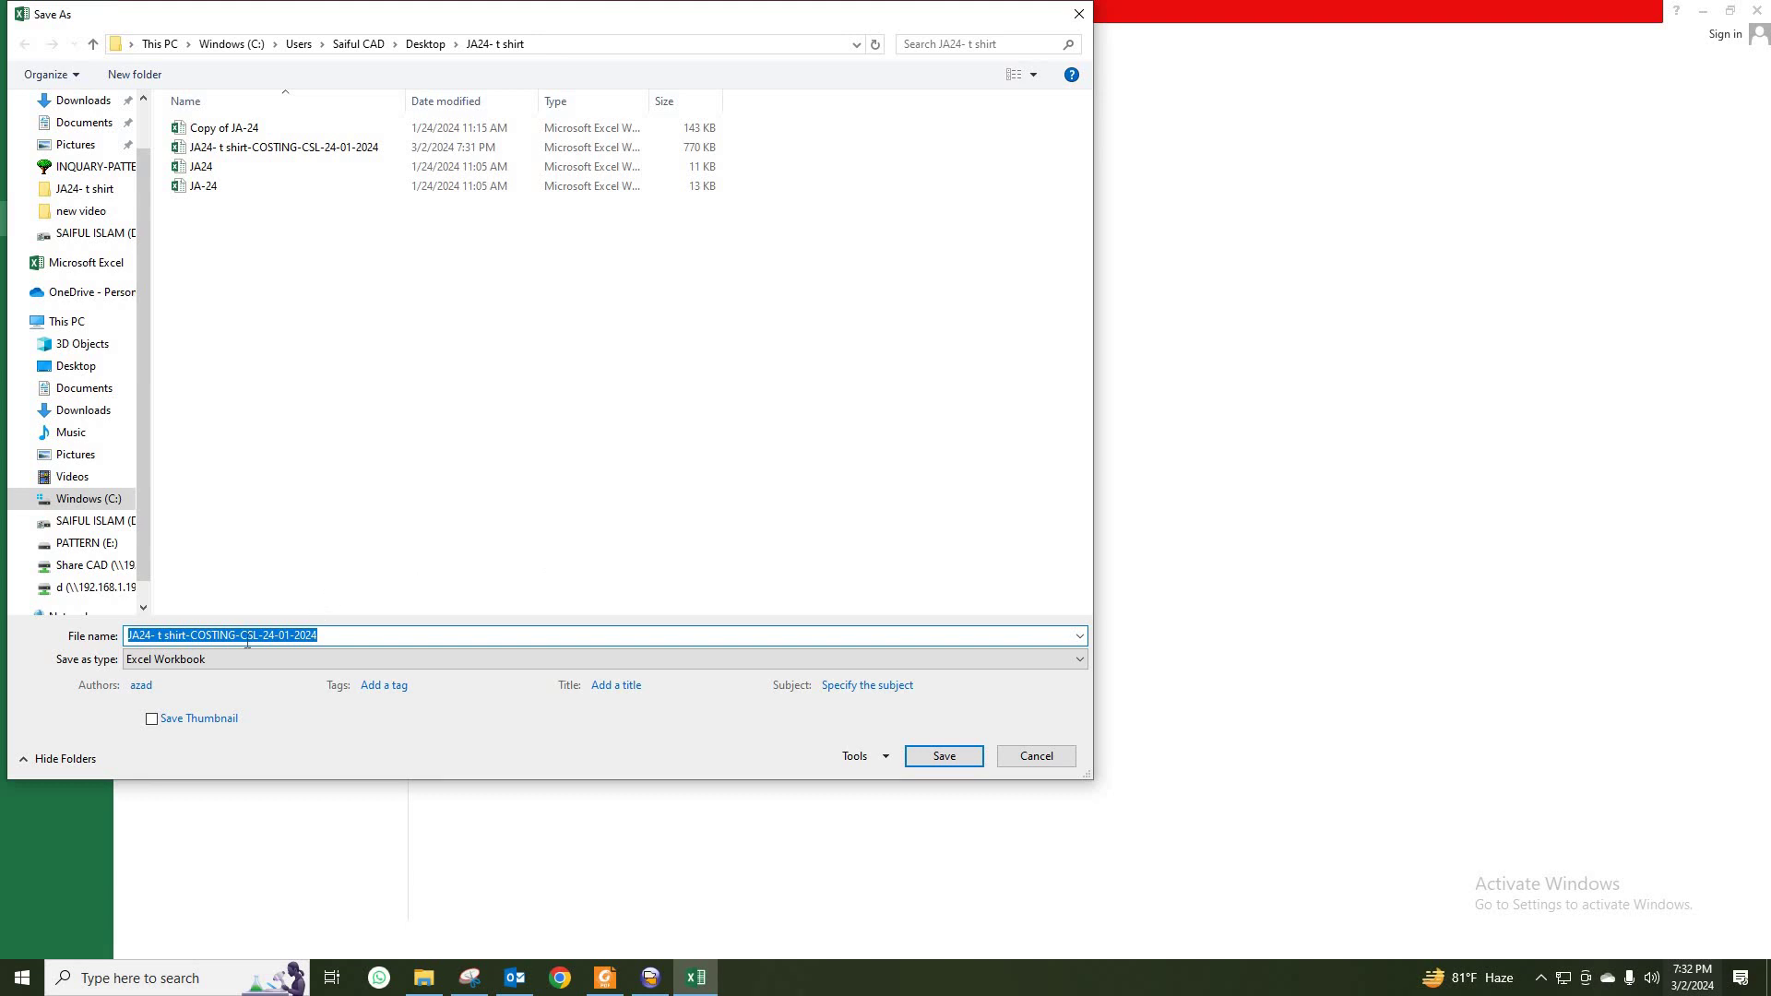
left_click(88, 365)
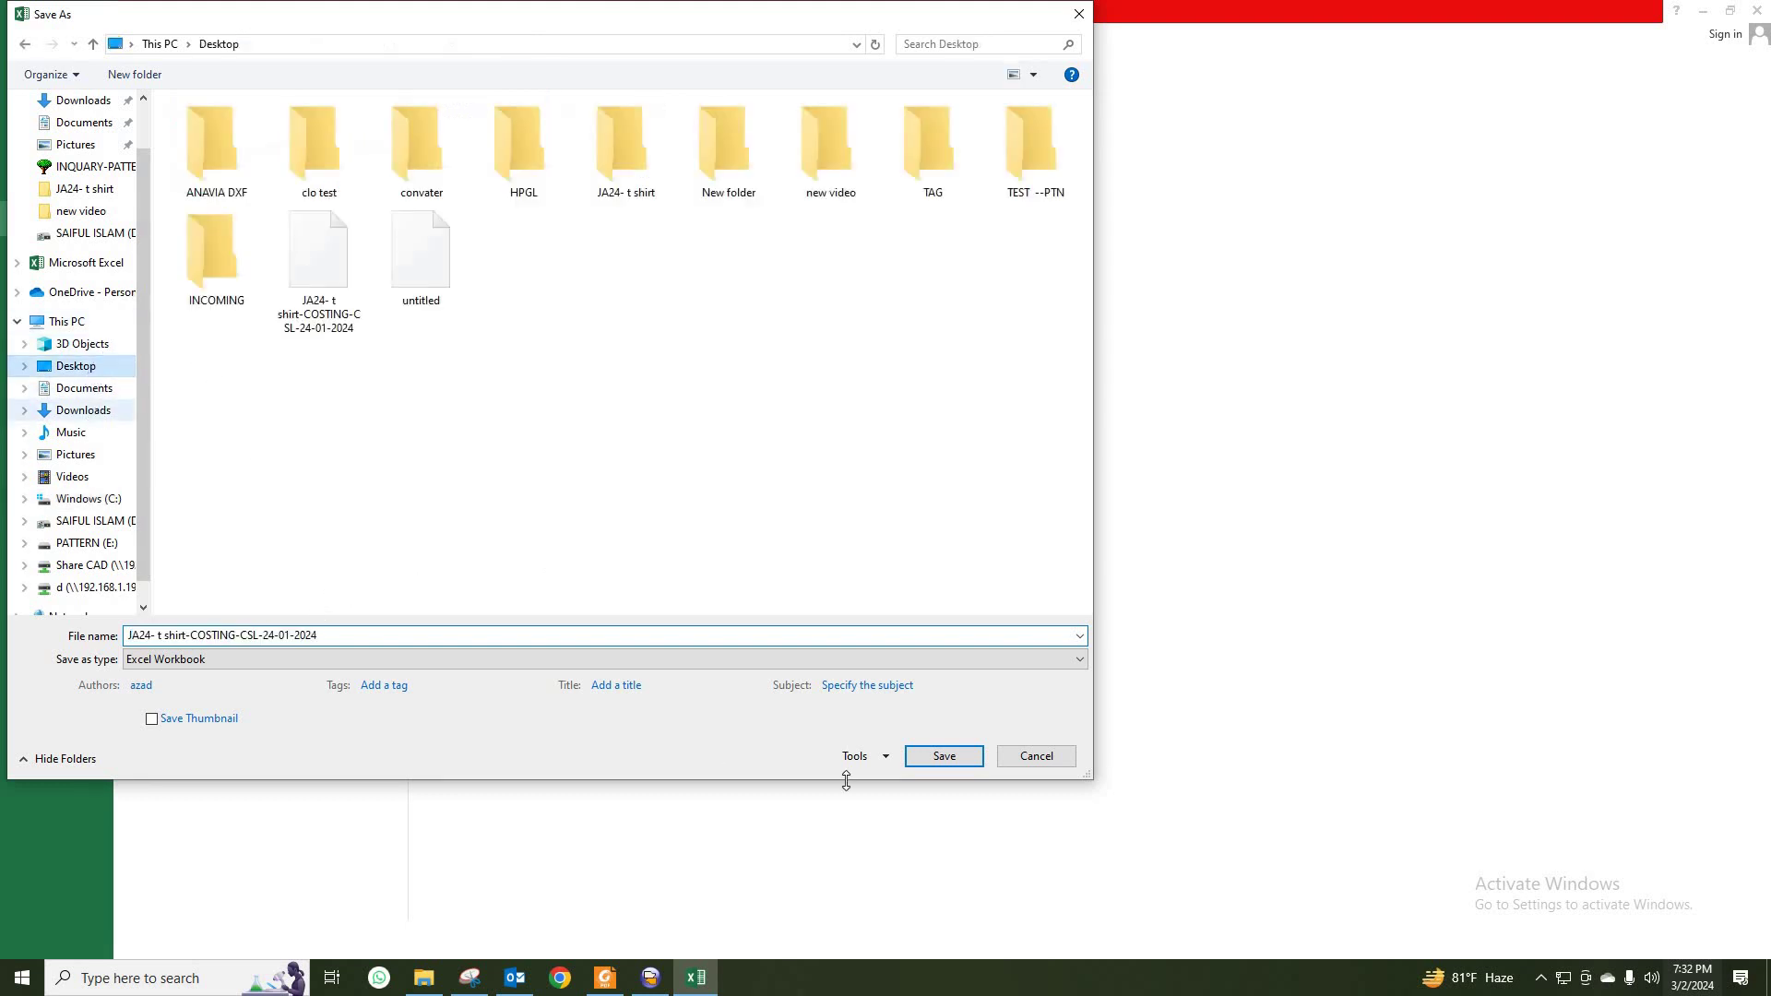
left_click(1080, 660)
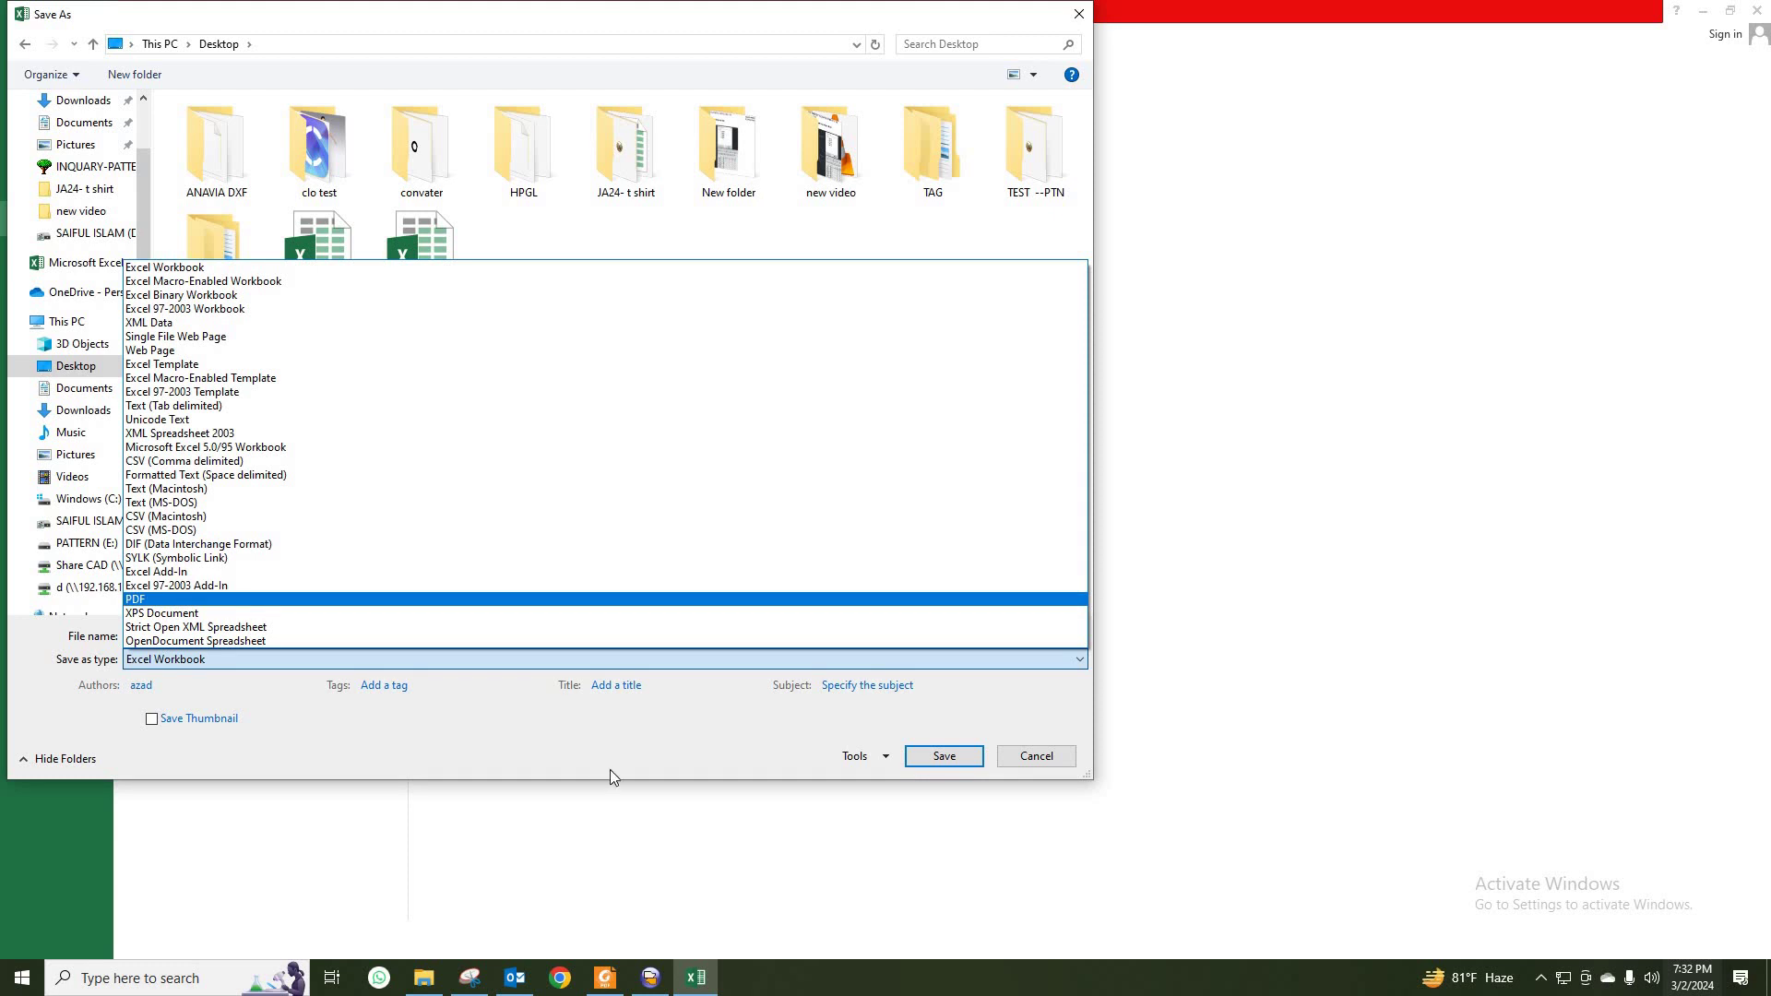
left_click(204, 599)
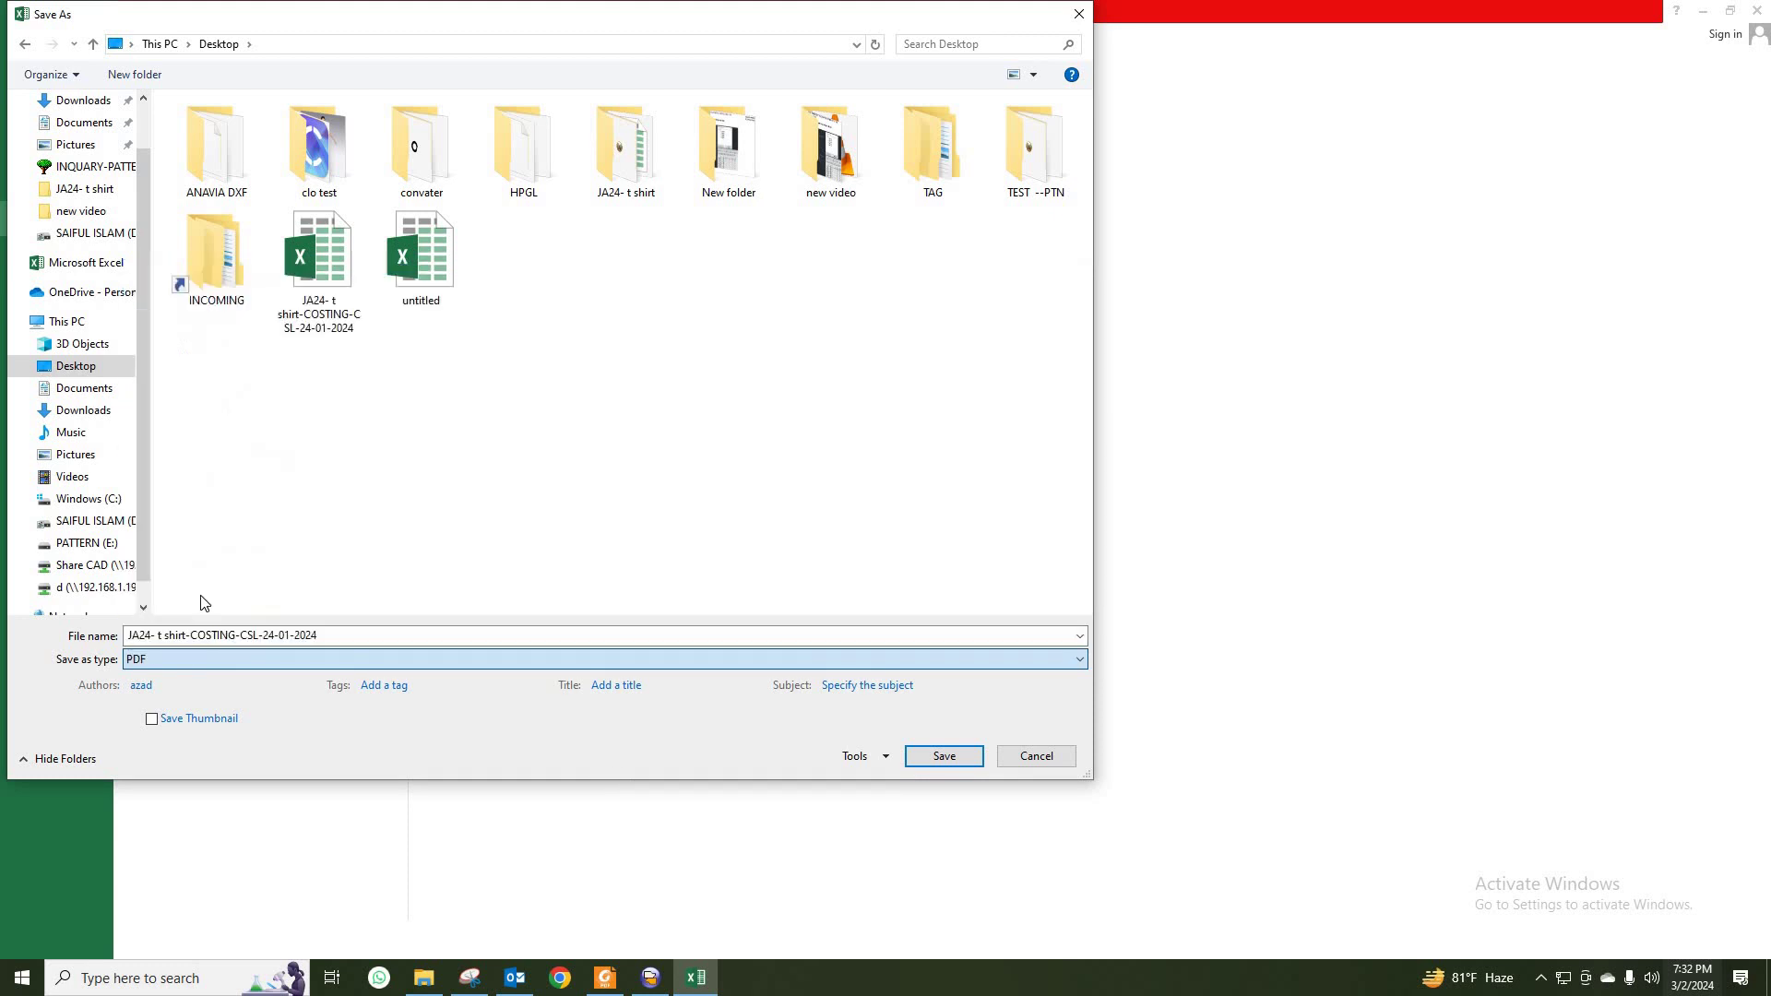
left_click(942, 831)
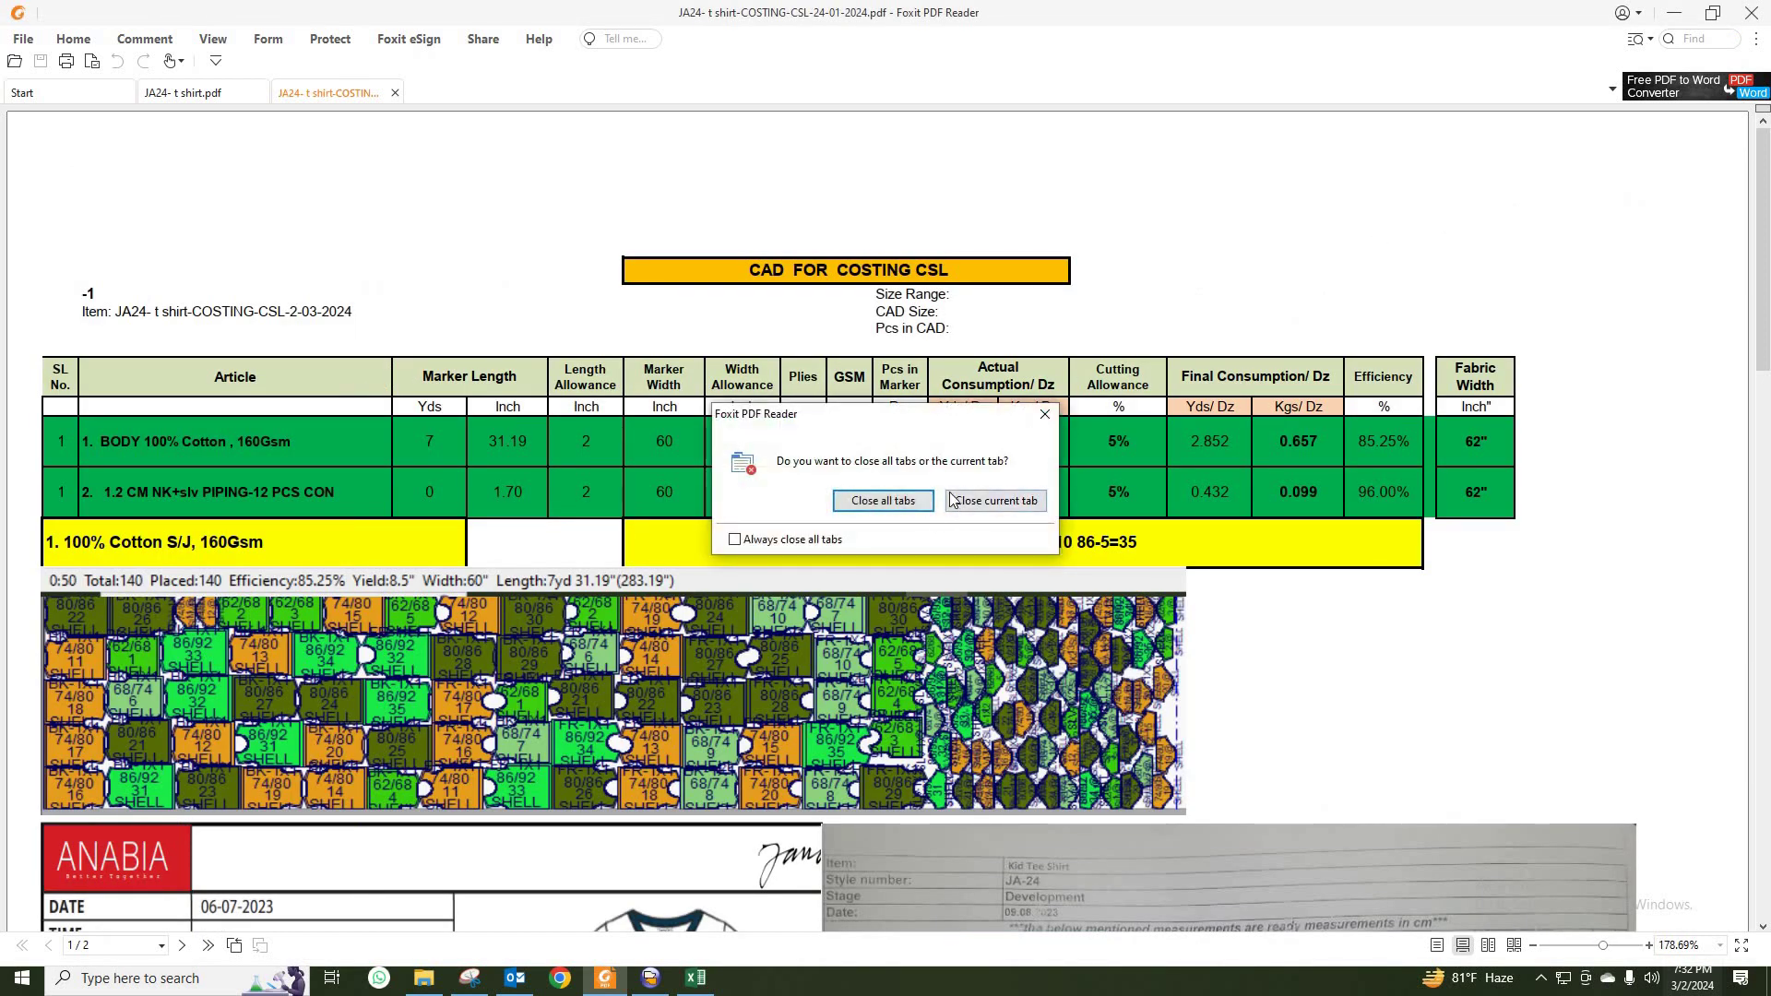
Step: Scroll through the exported costing PDF in Foxit, then close all its tabs
left_click(1044, 414)
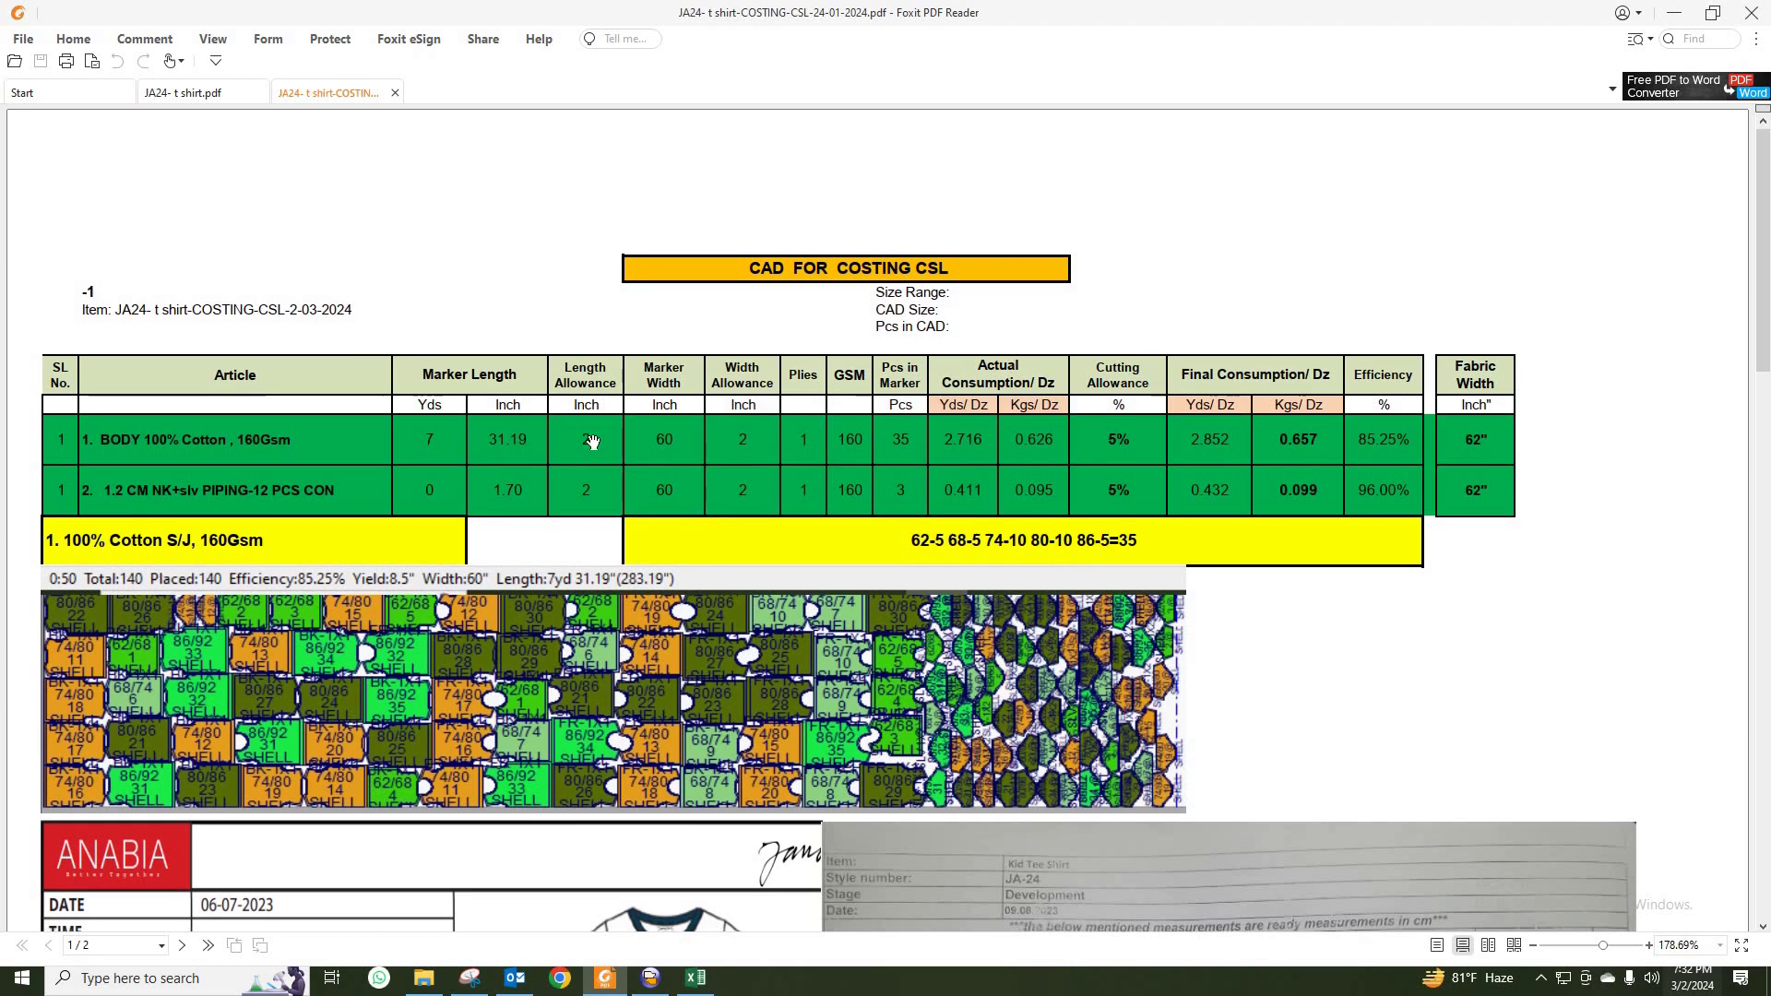
scroll(1006, 473, "down", 5)
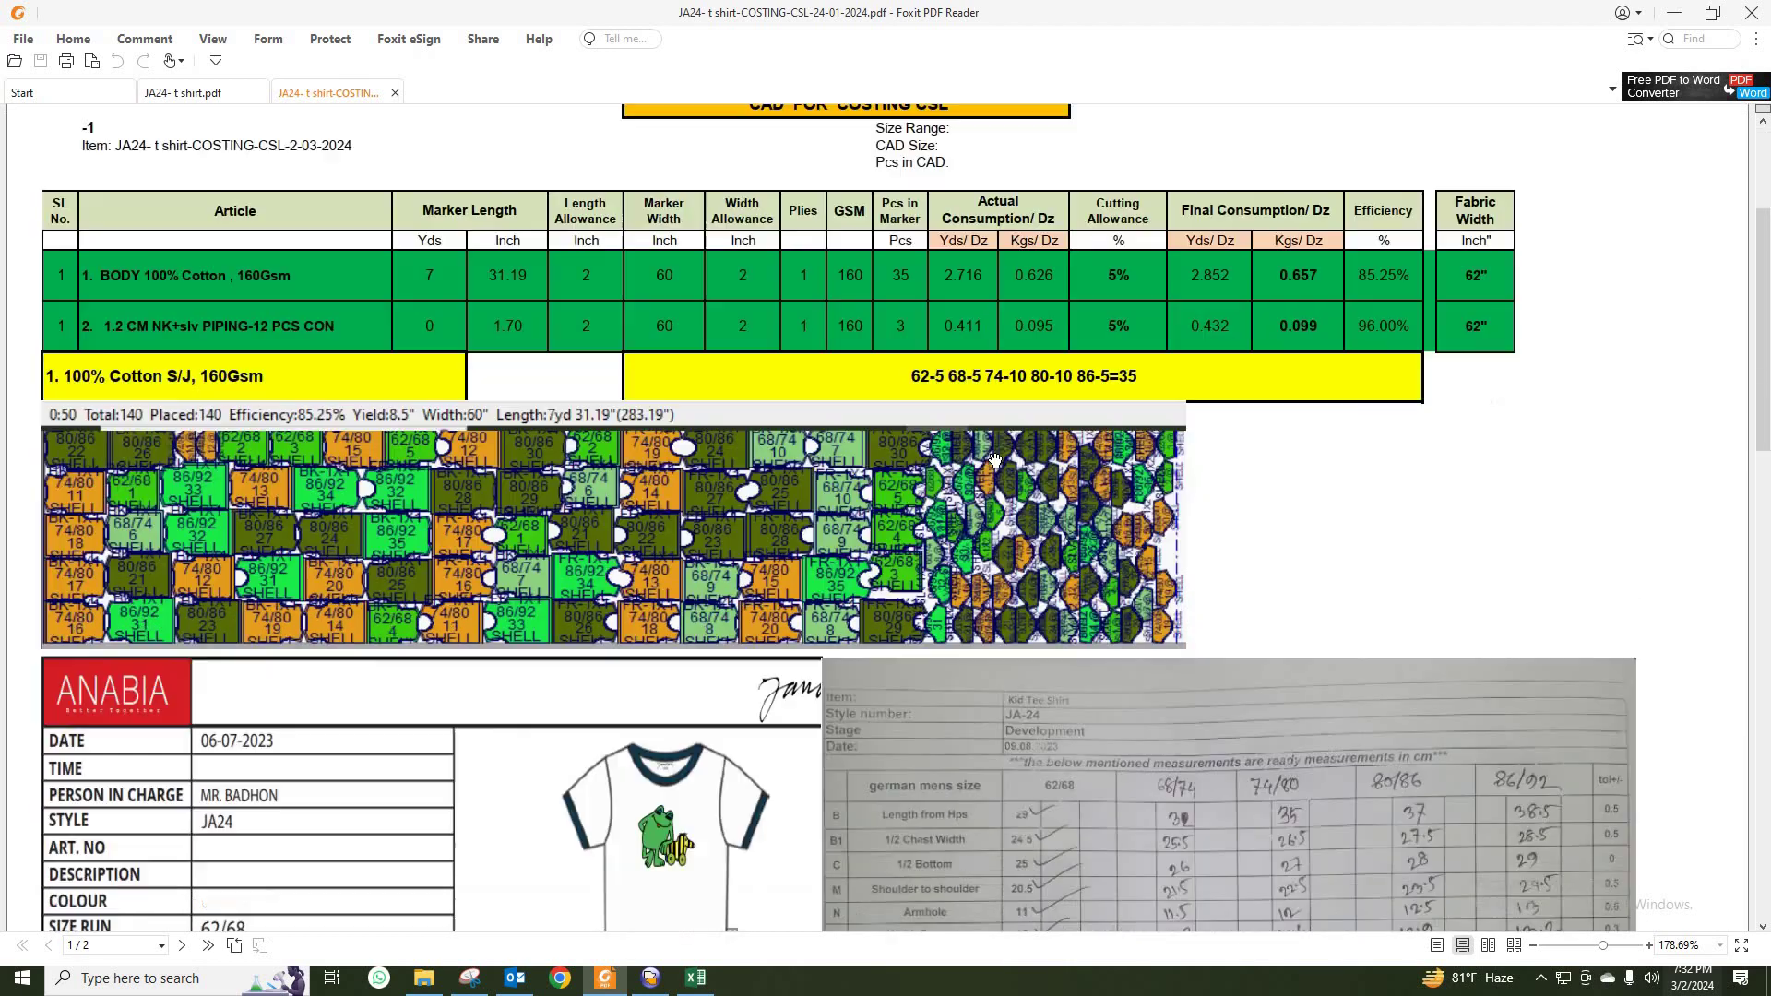
scroll(992, 458, "up", 5)
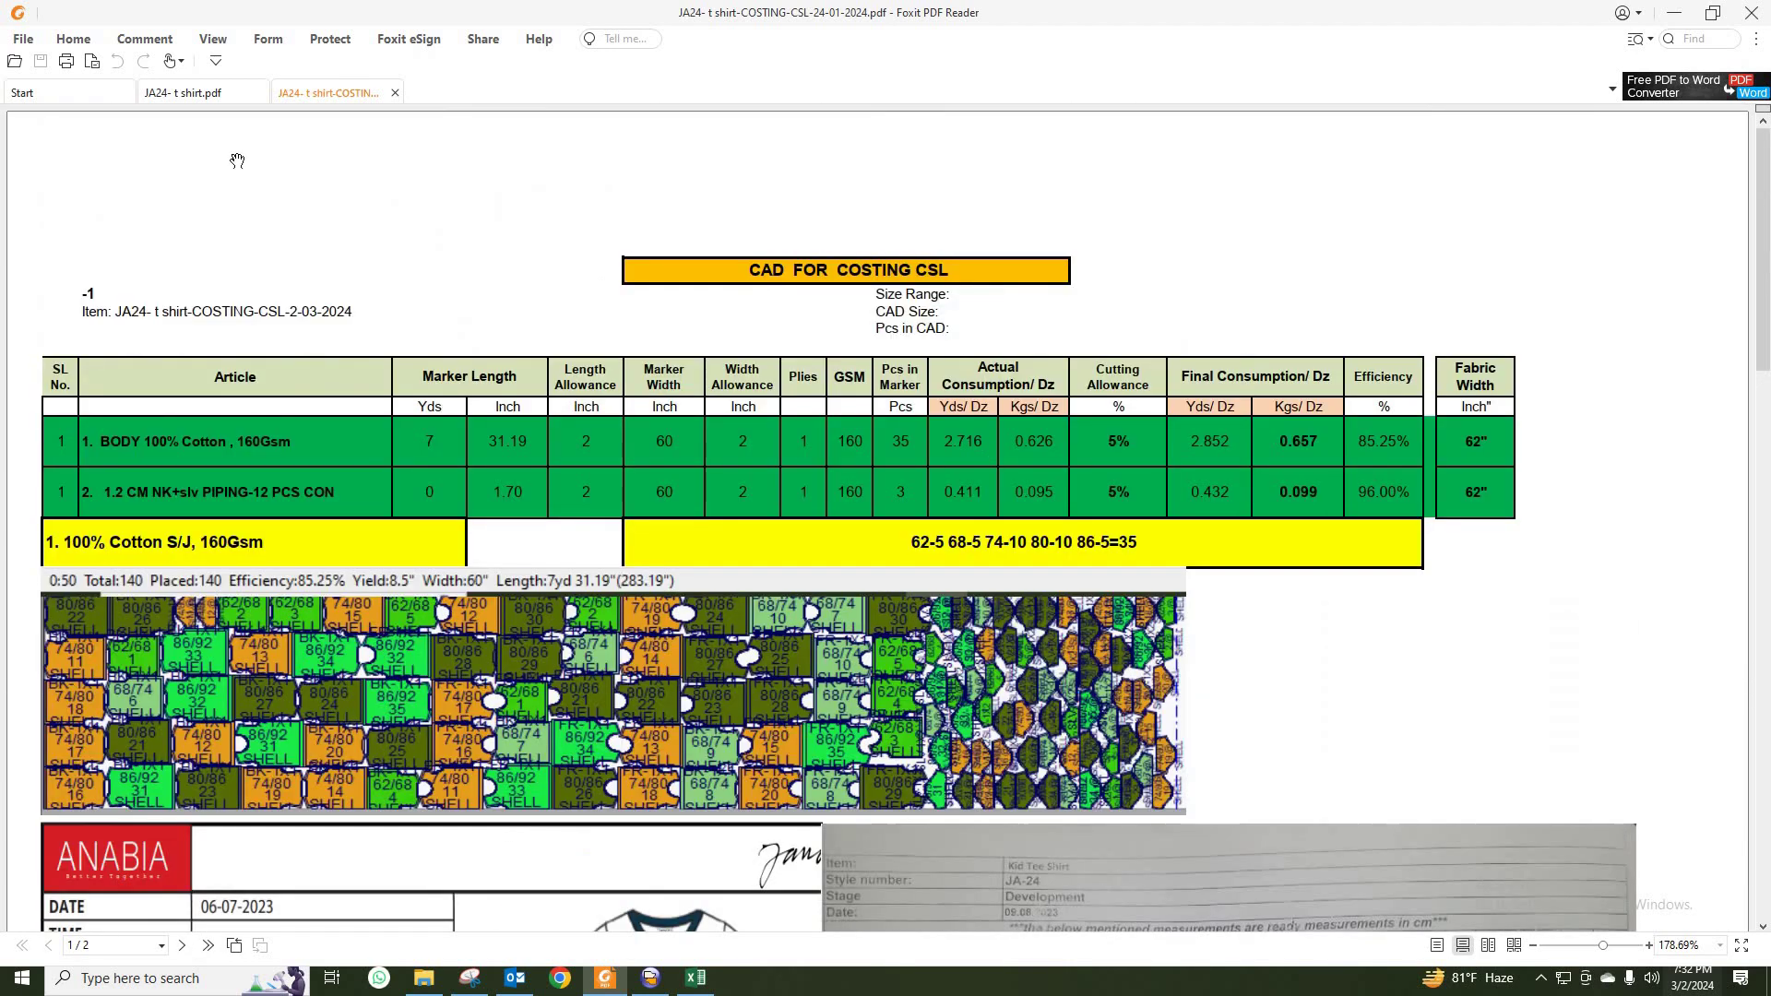
left_click(1751, 13)
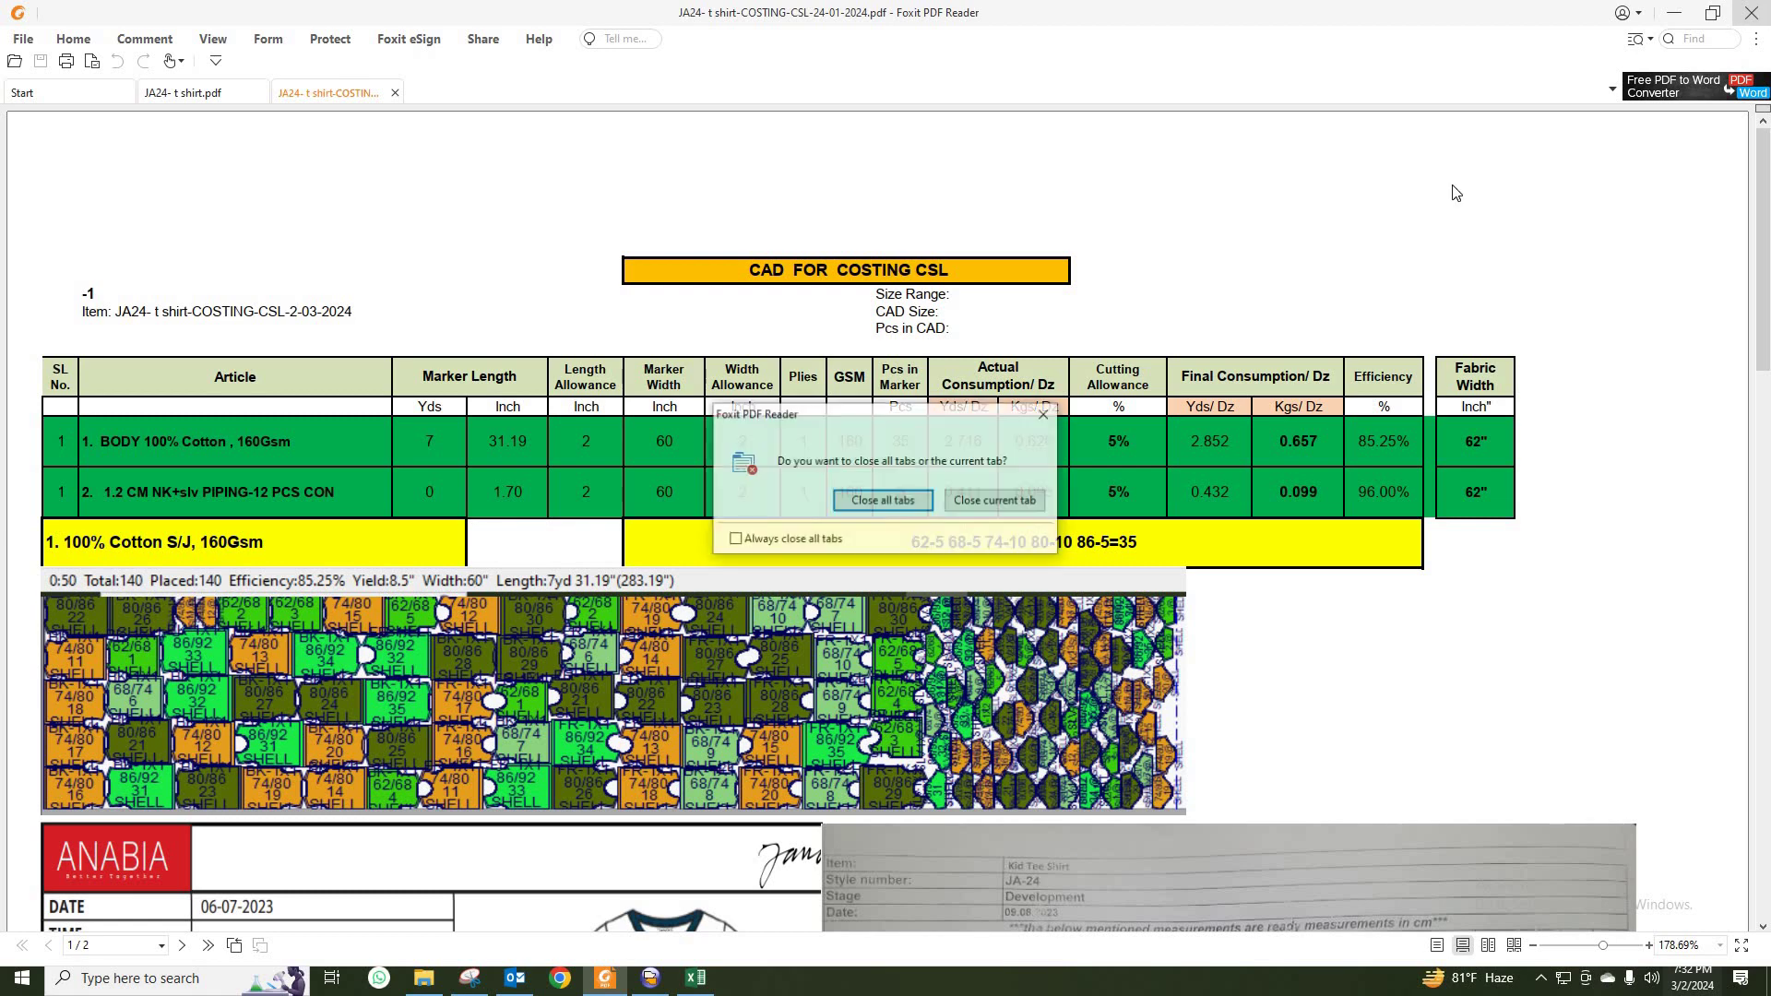
left_click(879, 501)
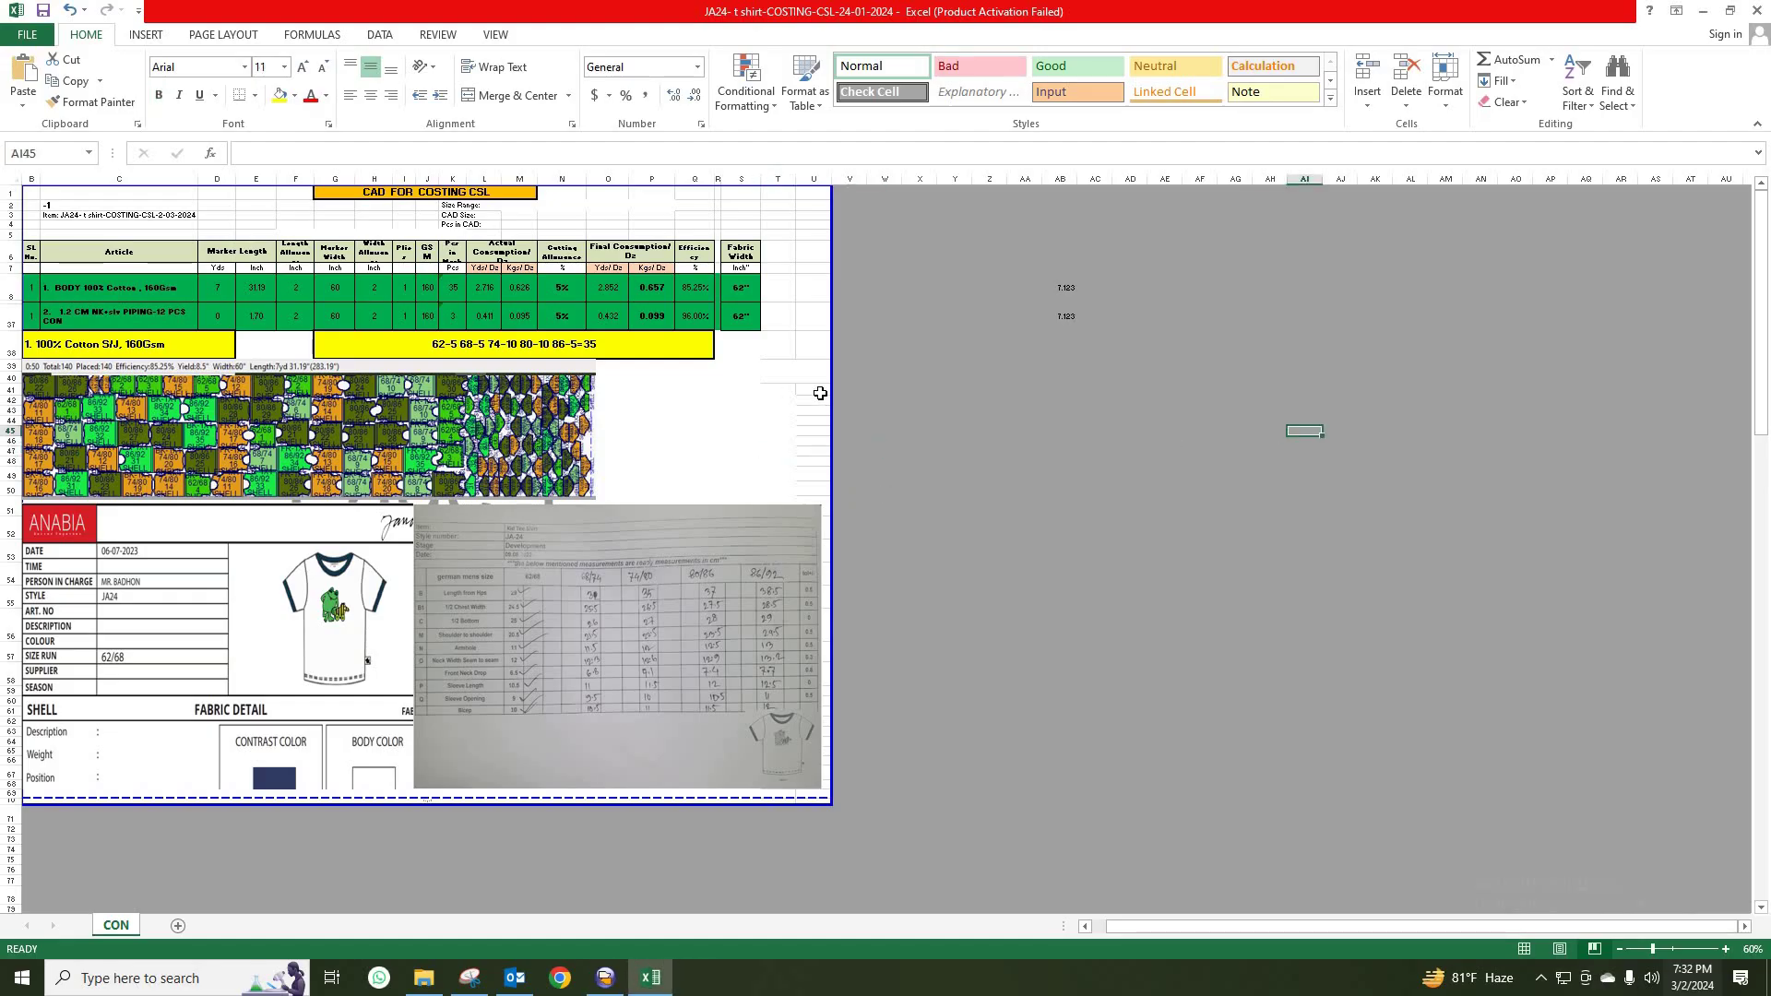
Step: Close the workbook, Optitex Mark without saving, and the JA24- t shirt folder window
left_click(819, 388)
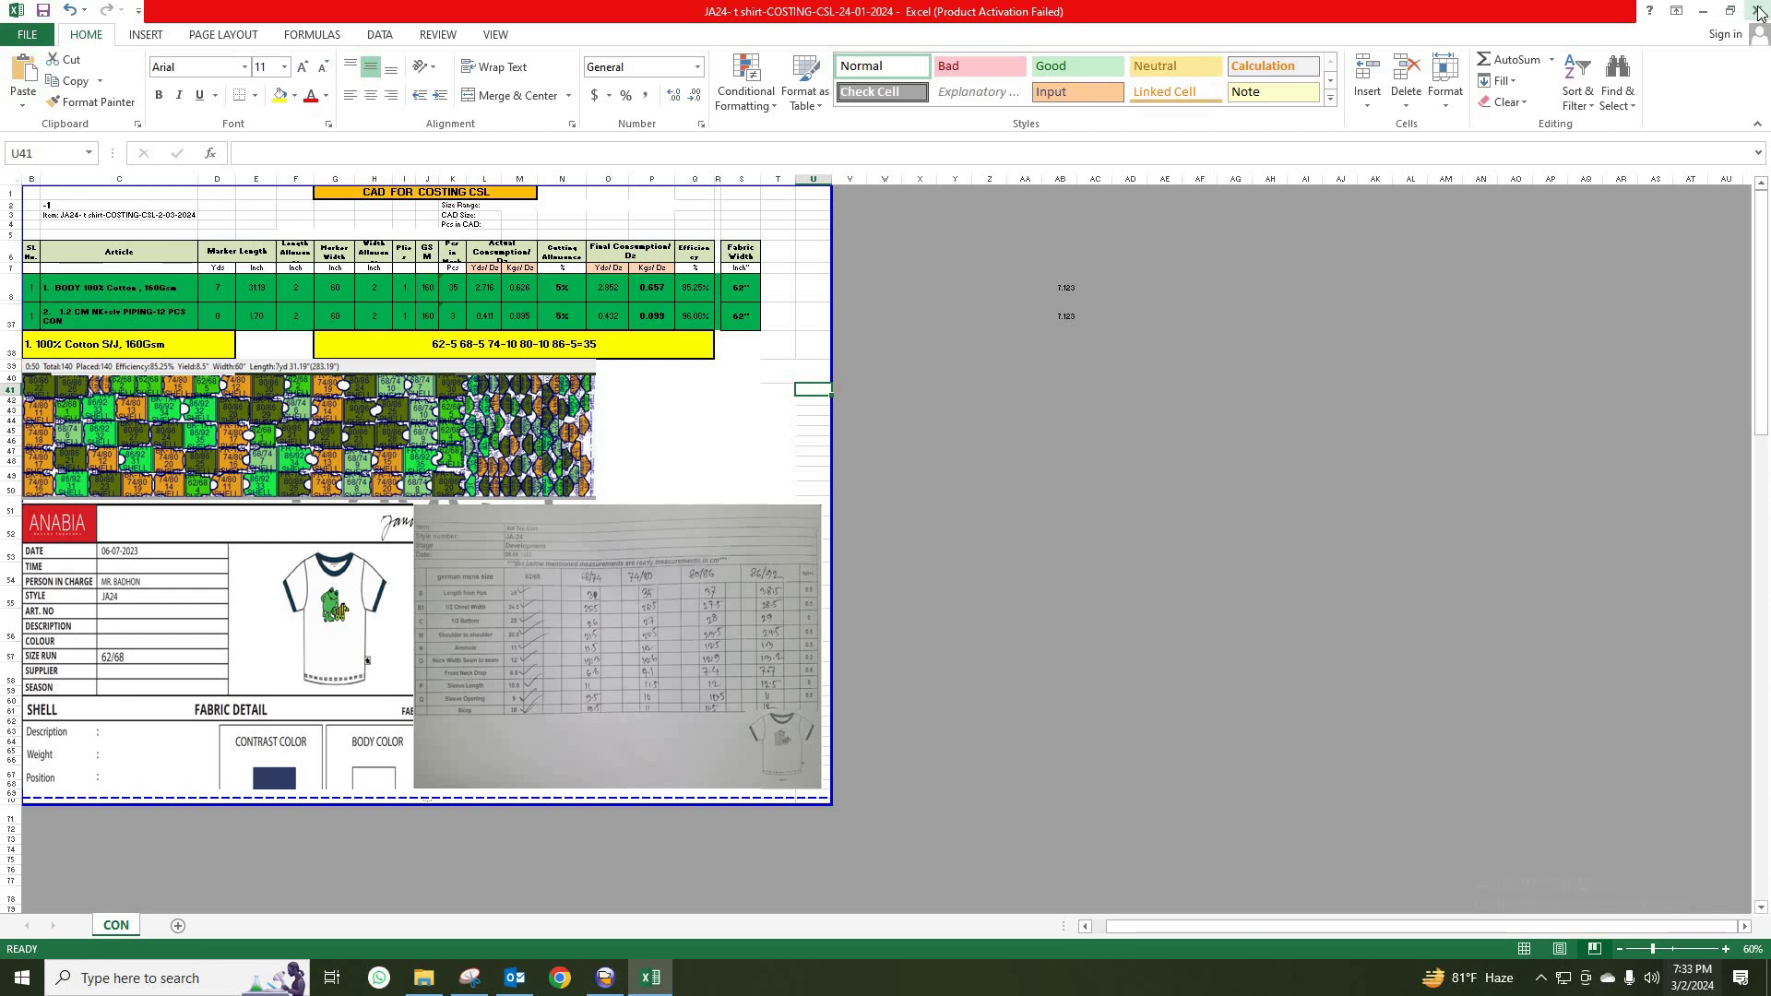
key("alt+Tab")
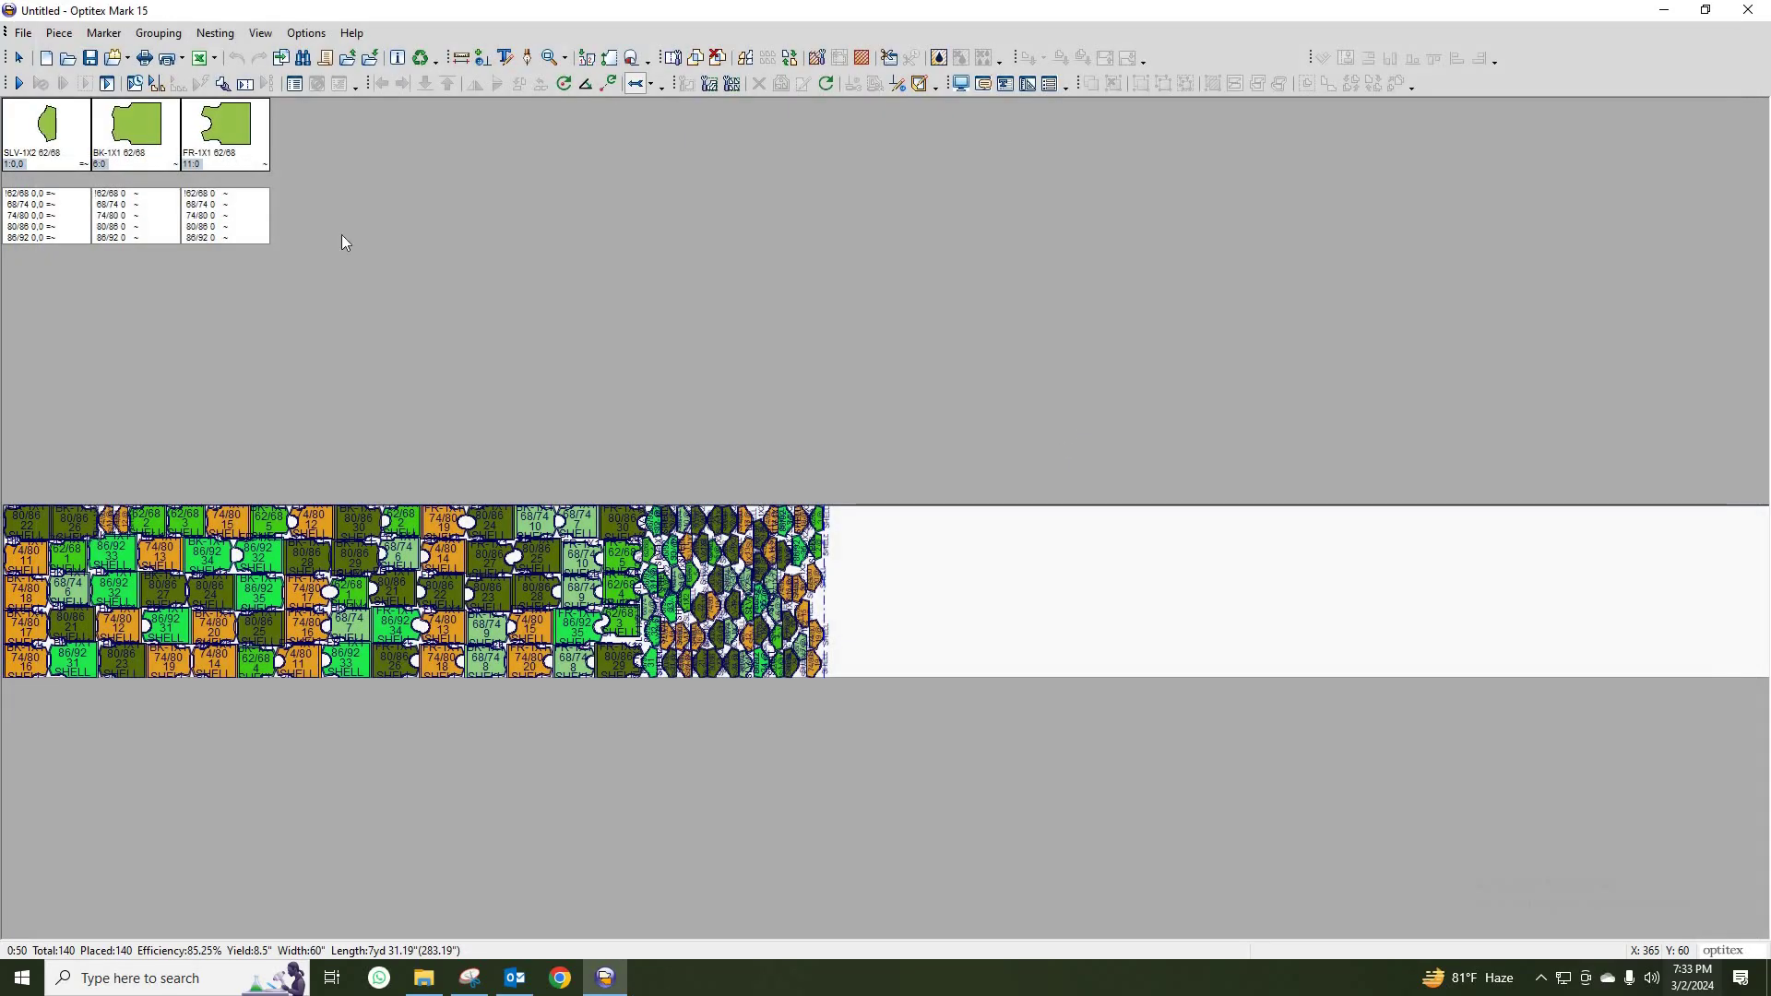
left_click(1749, 11)
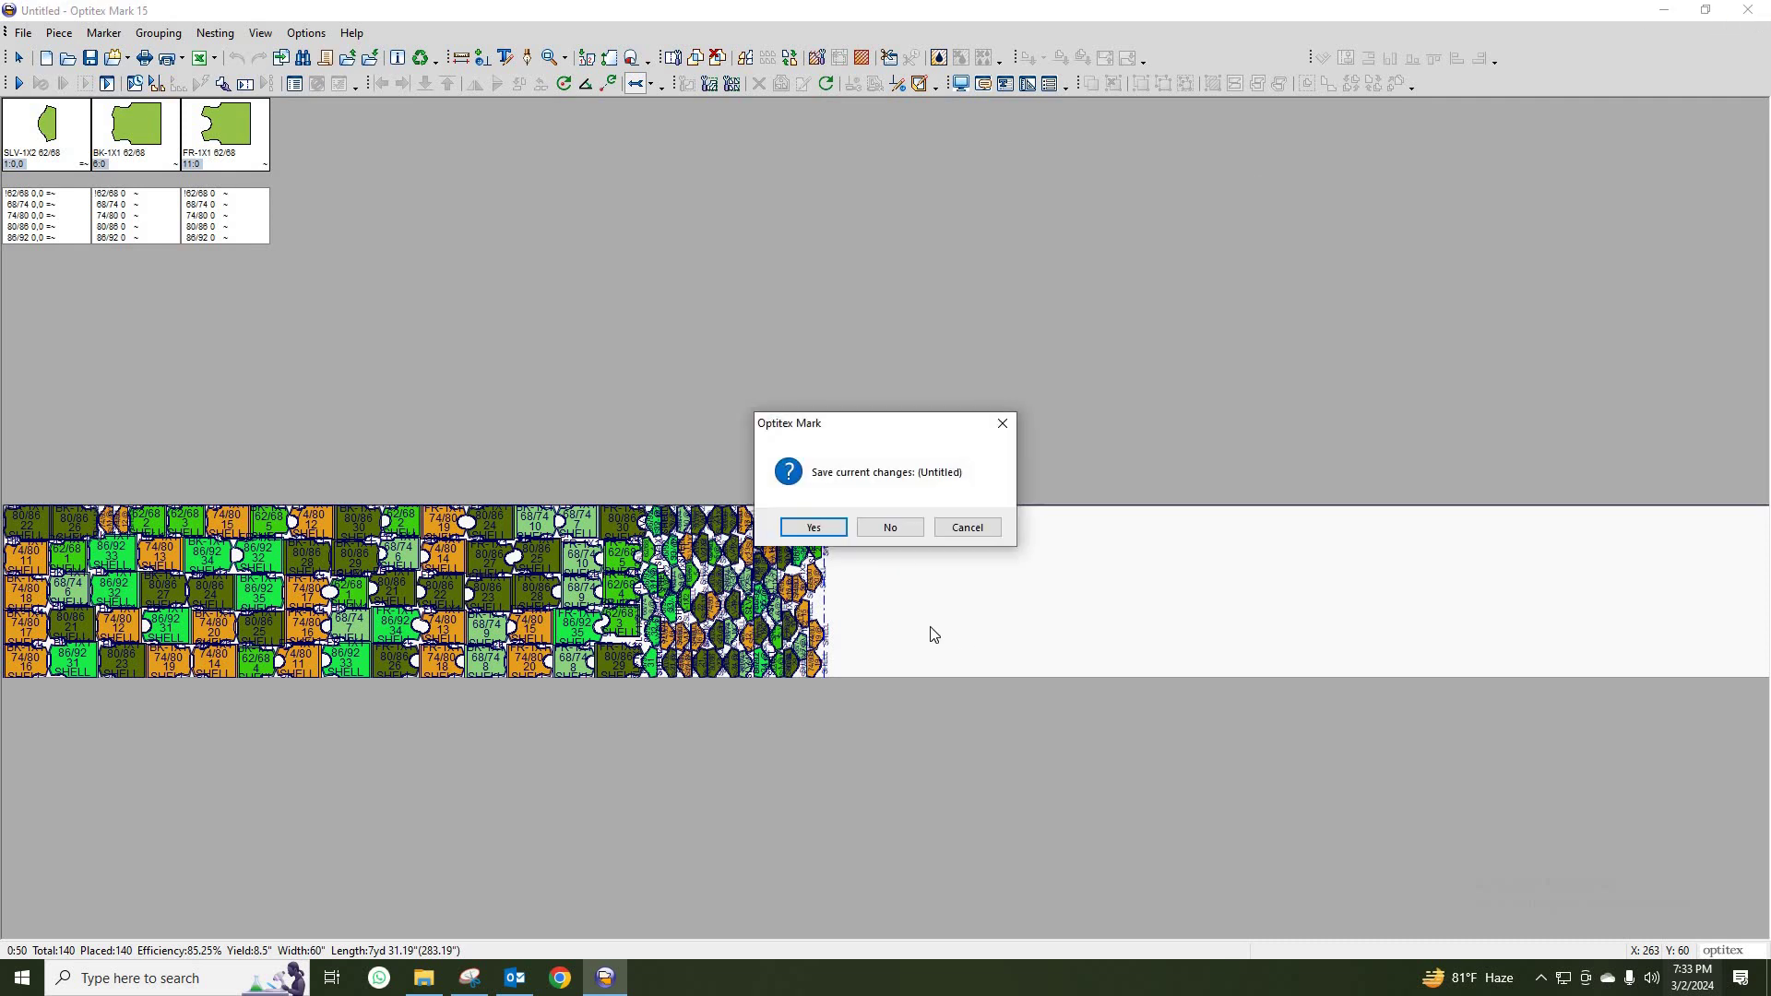
left_click(893, 528)
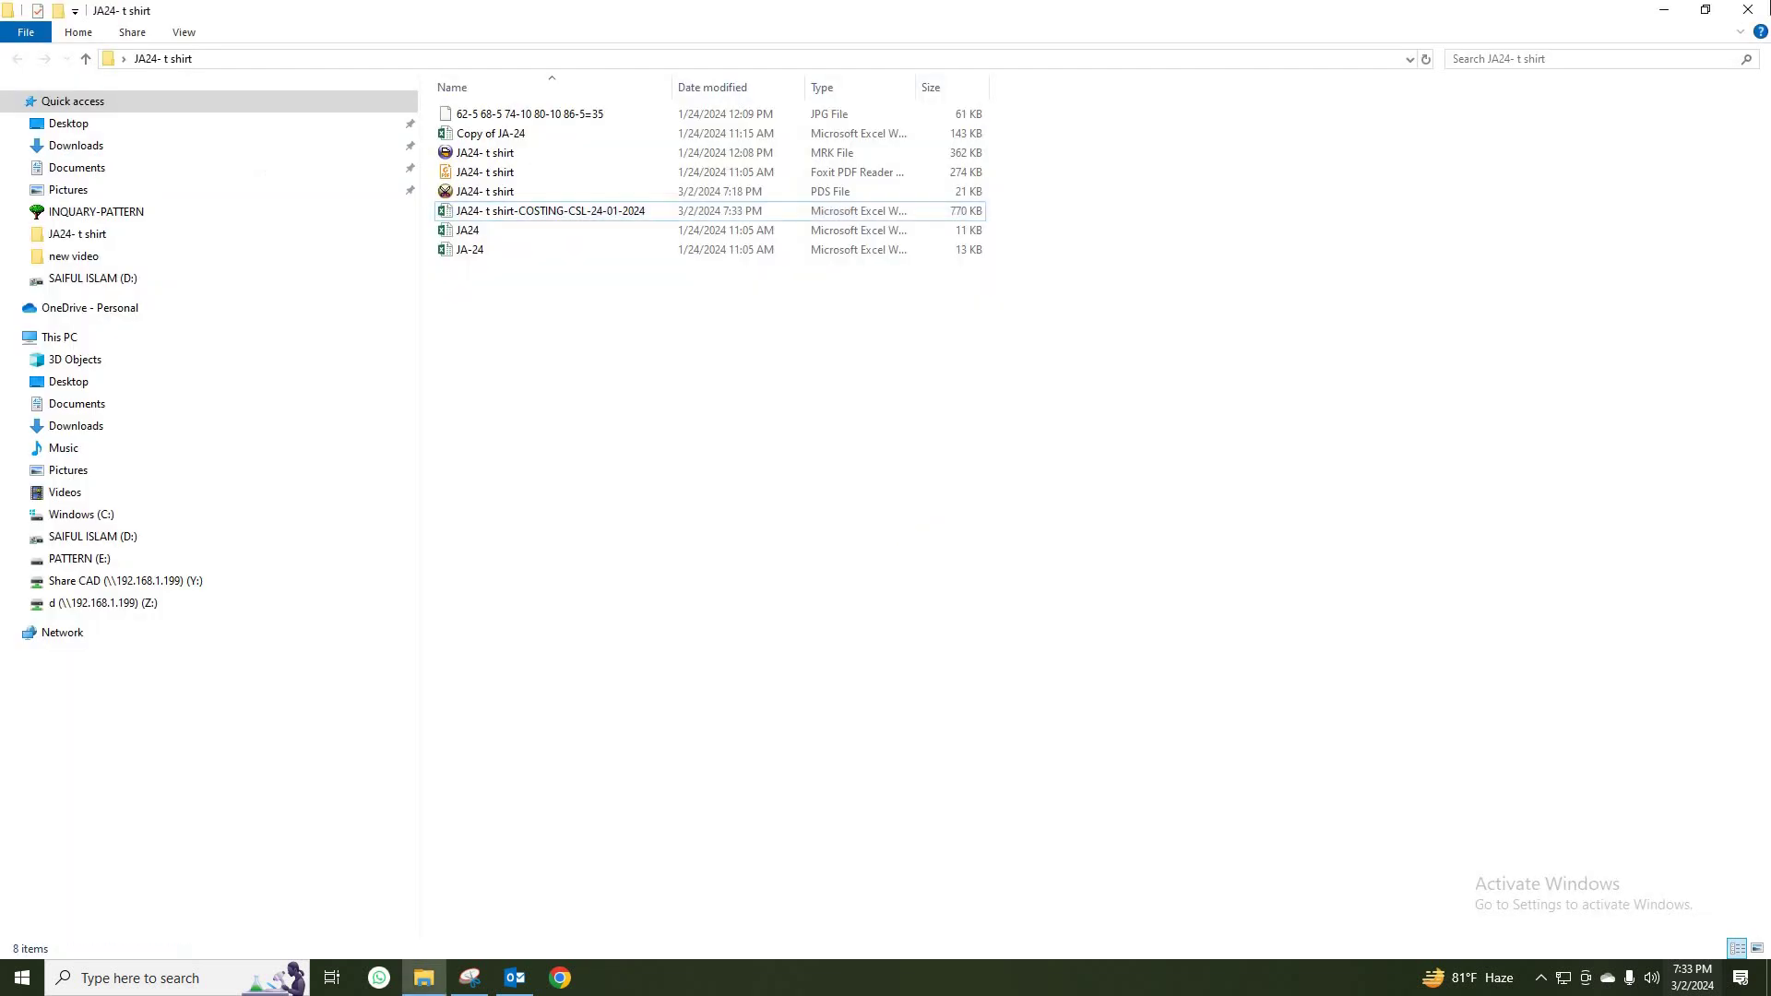
left_click(1748, 10)
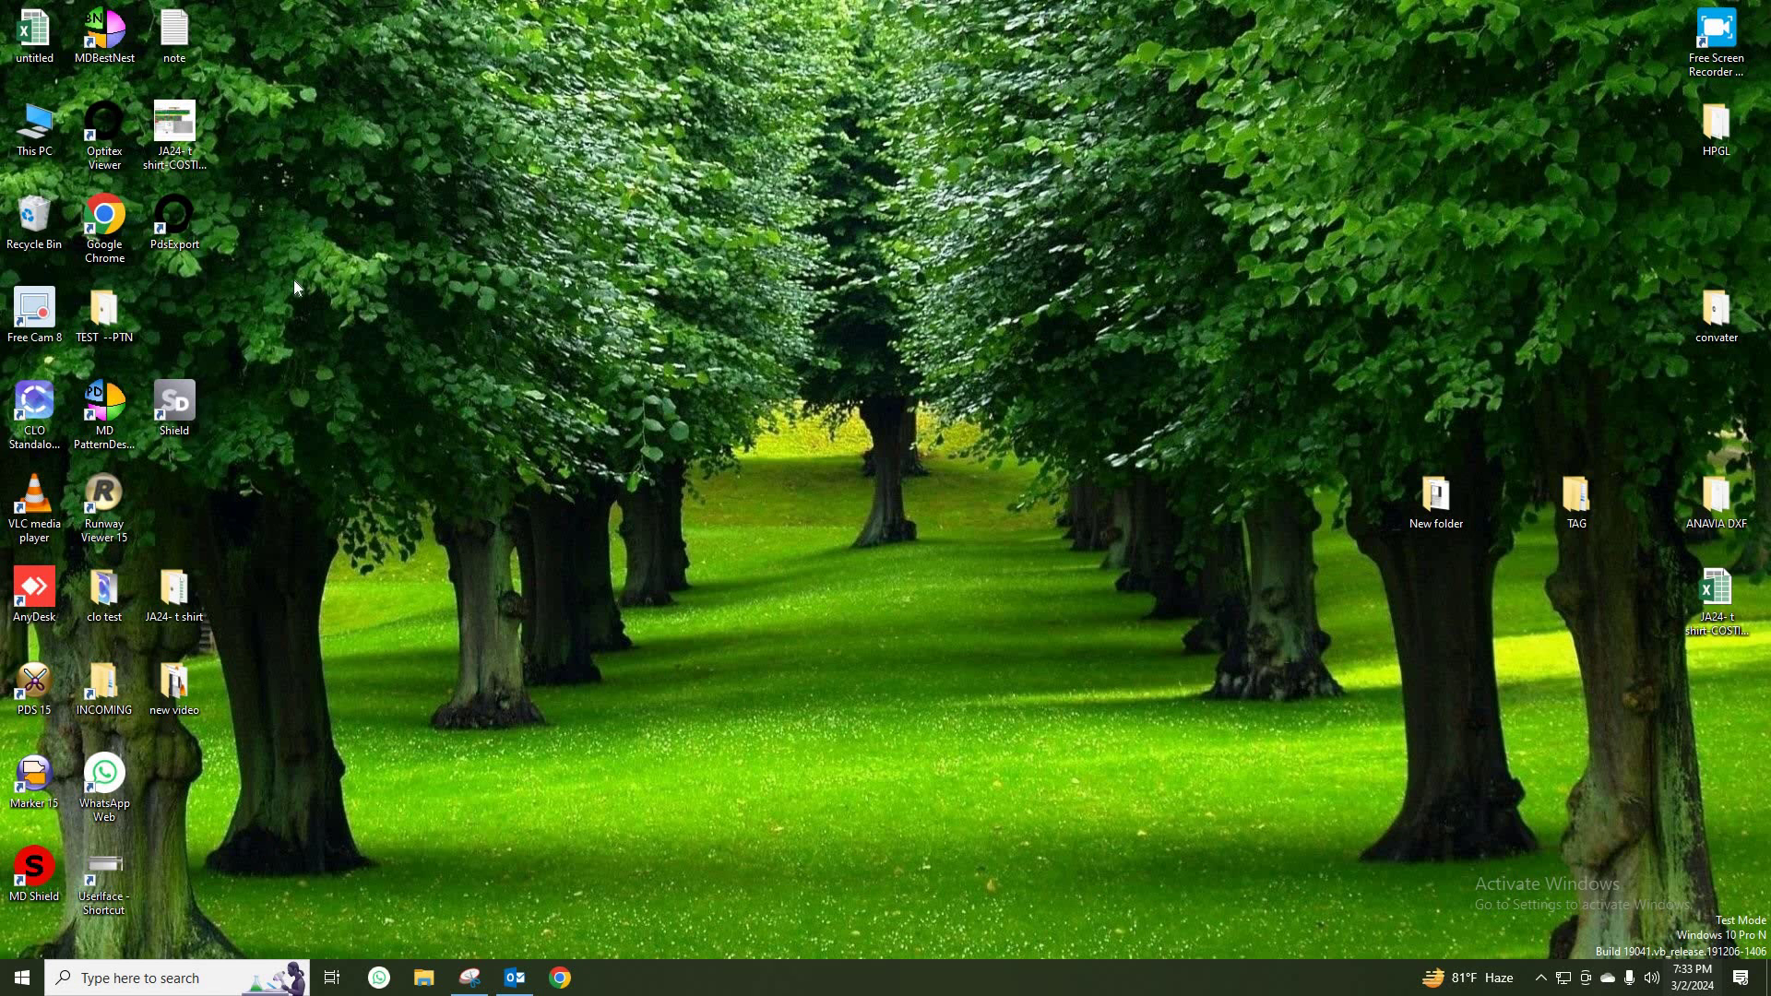
Step: Move the costing PDF icon to mid-desktop, view it maximized in Foxit, then close it
left_click_drag(185, 150, 888, 412)
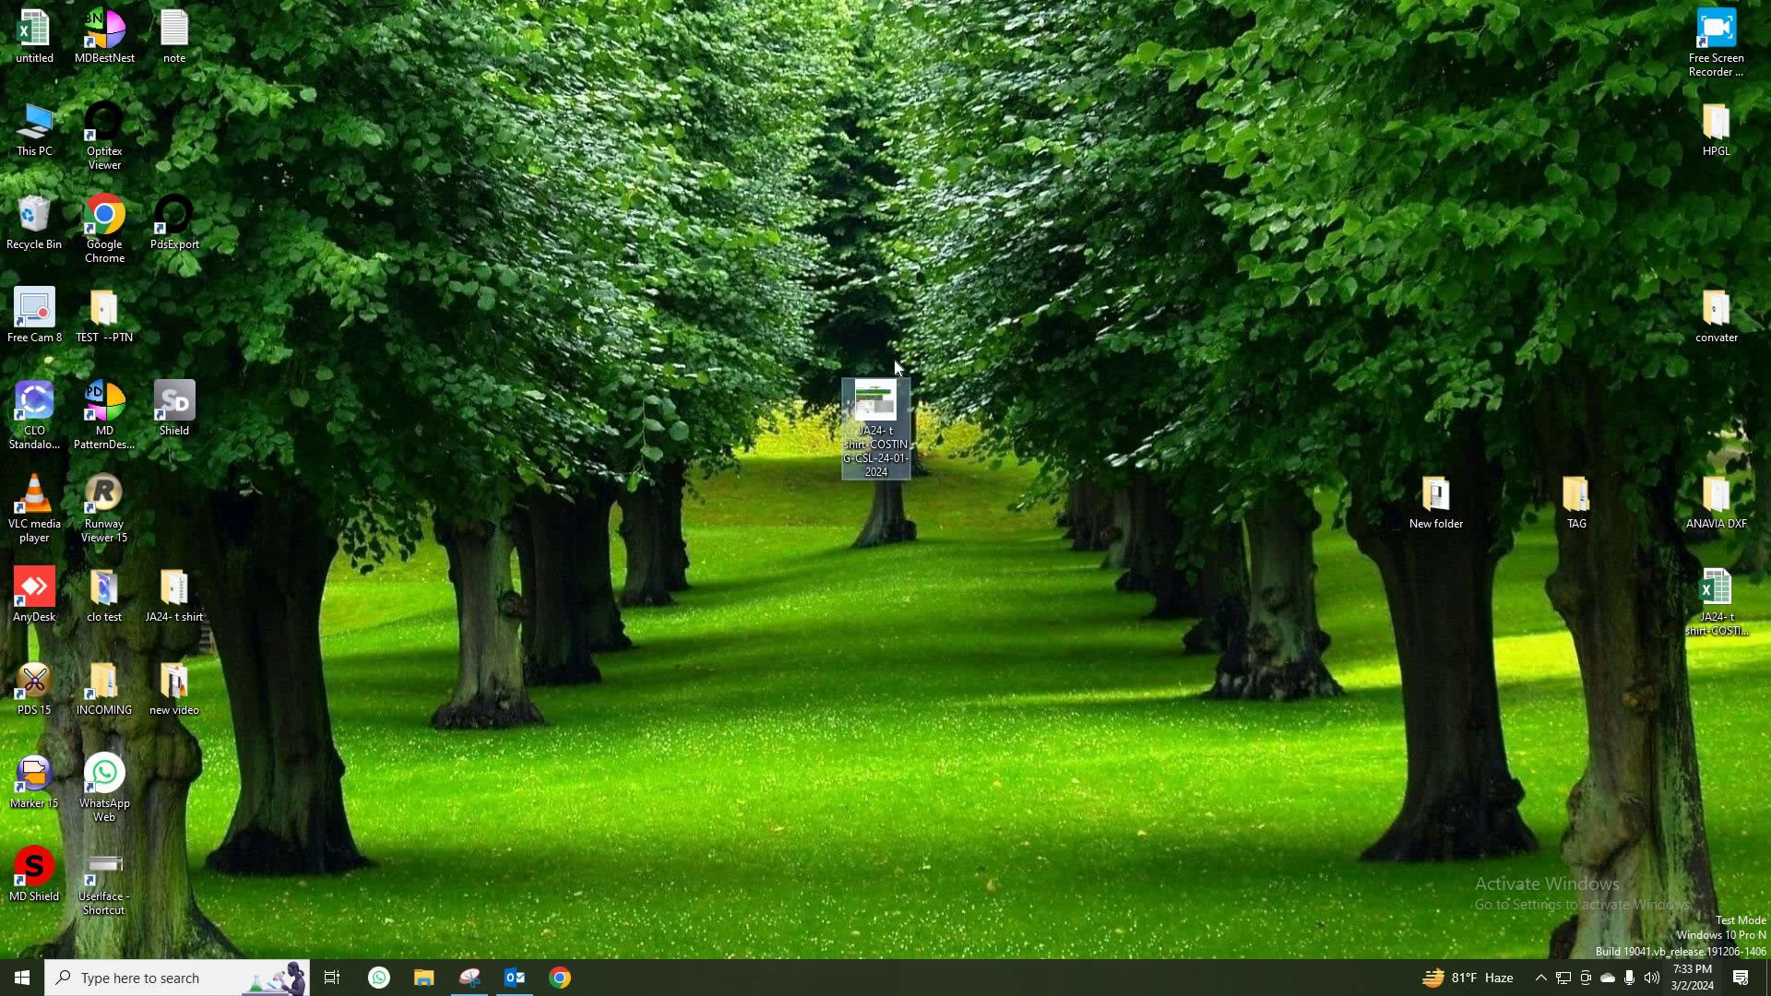
double_click(883, 406)
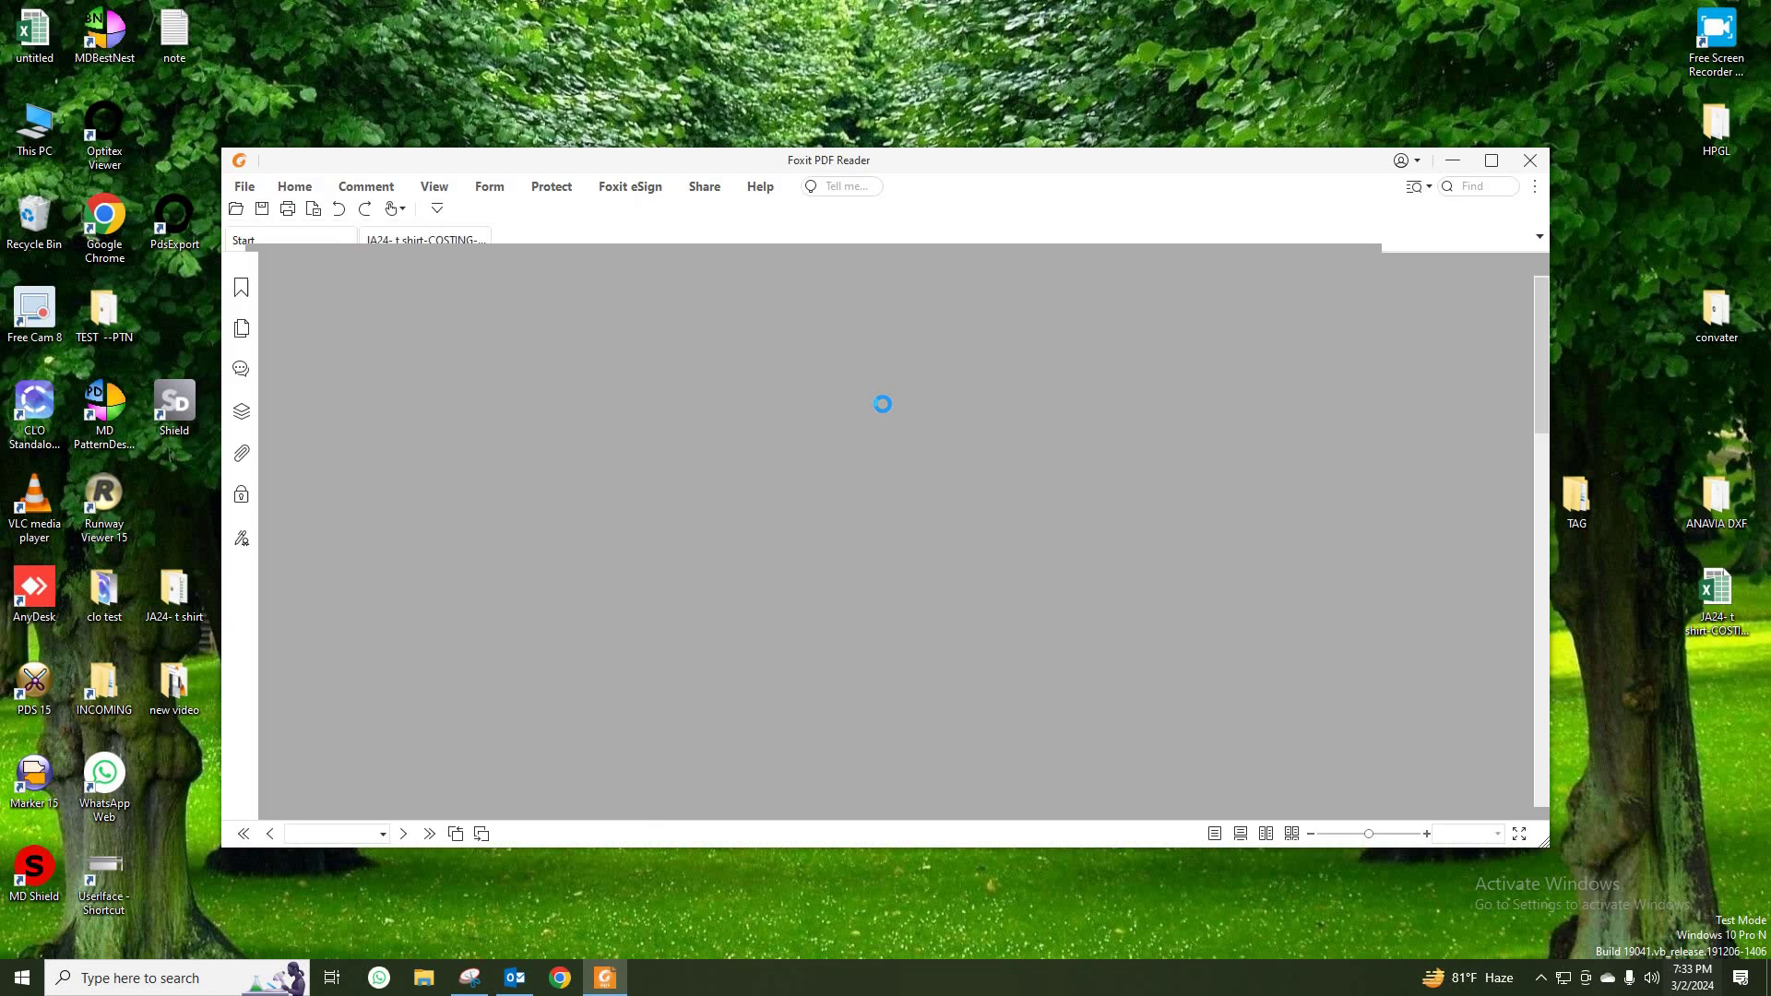
left_click(1491, 161)
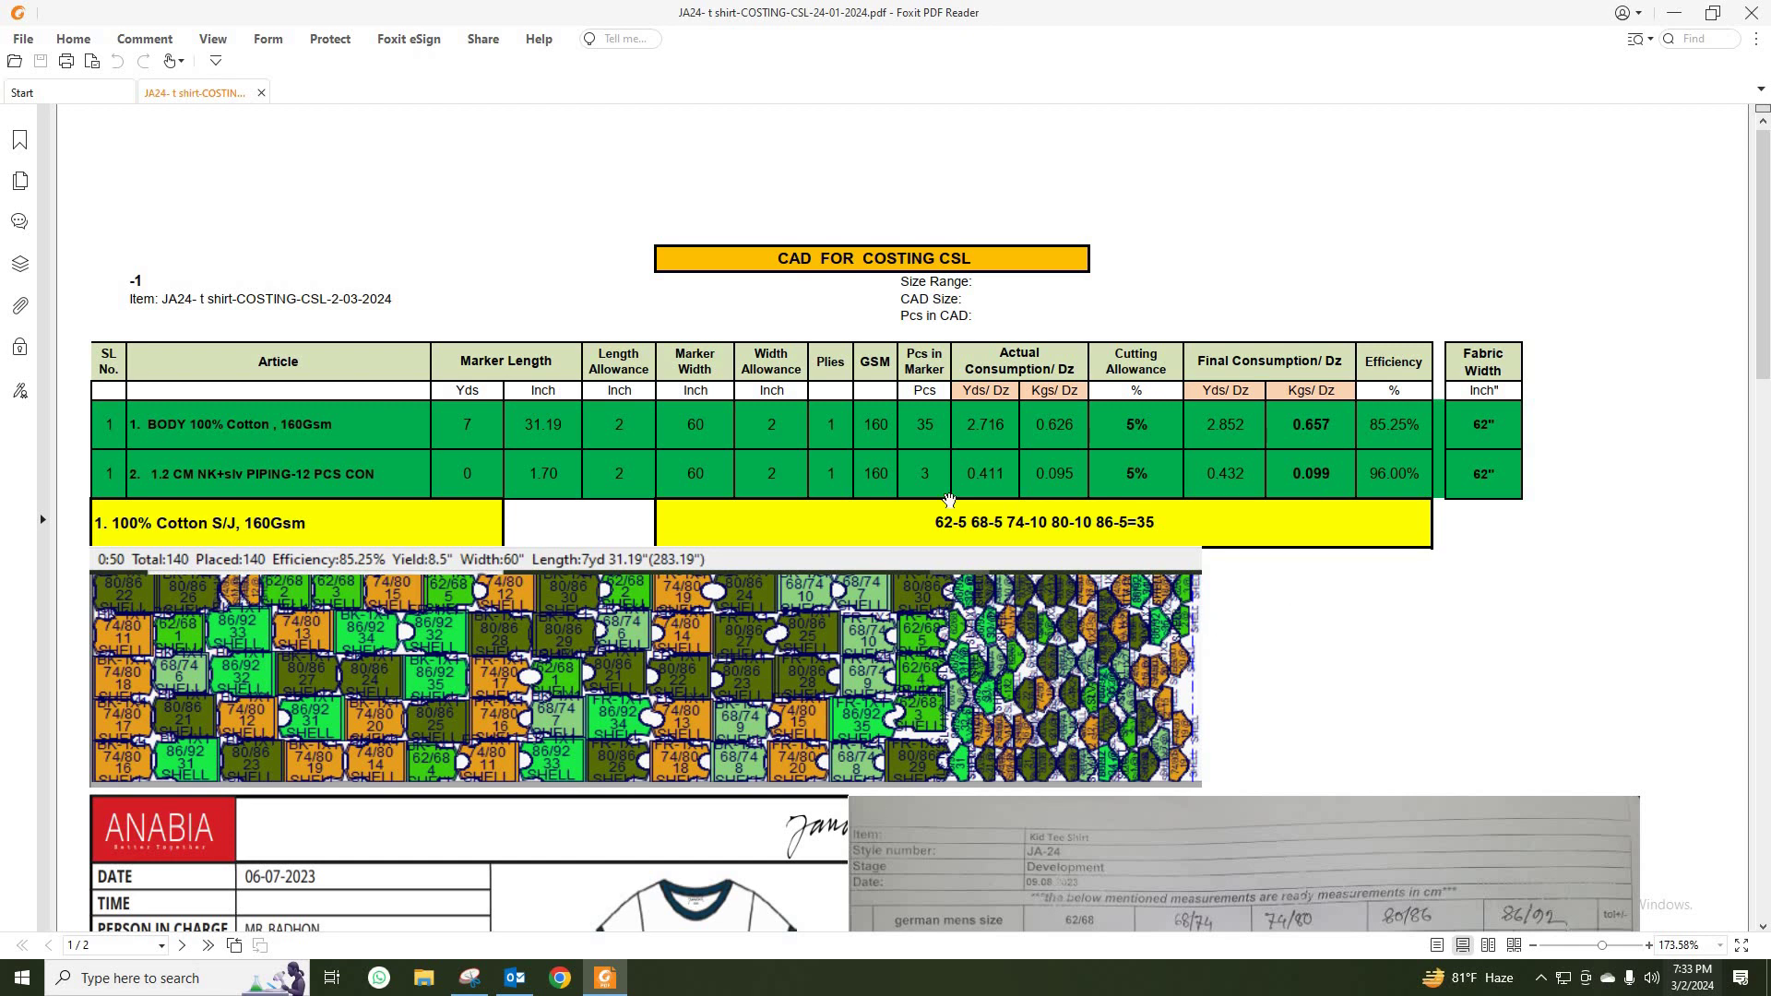
left_click(1751, 15)
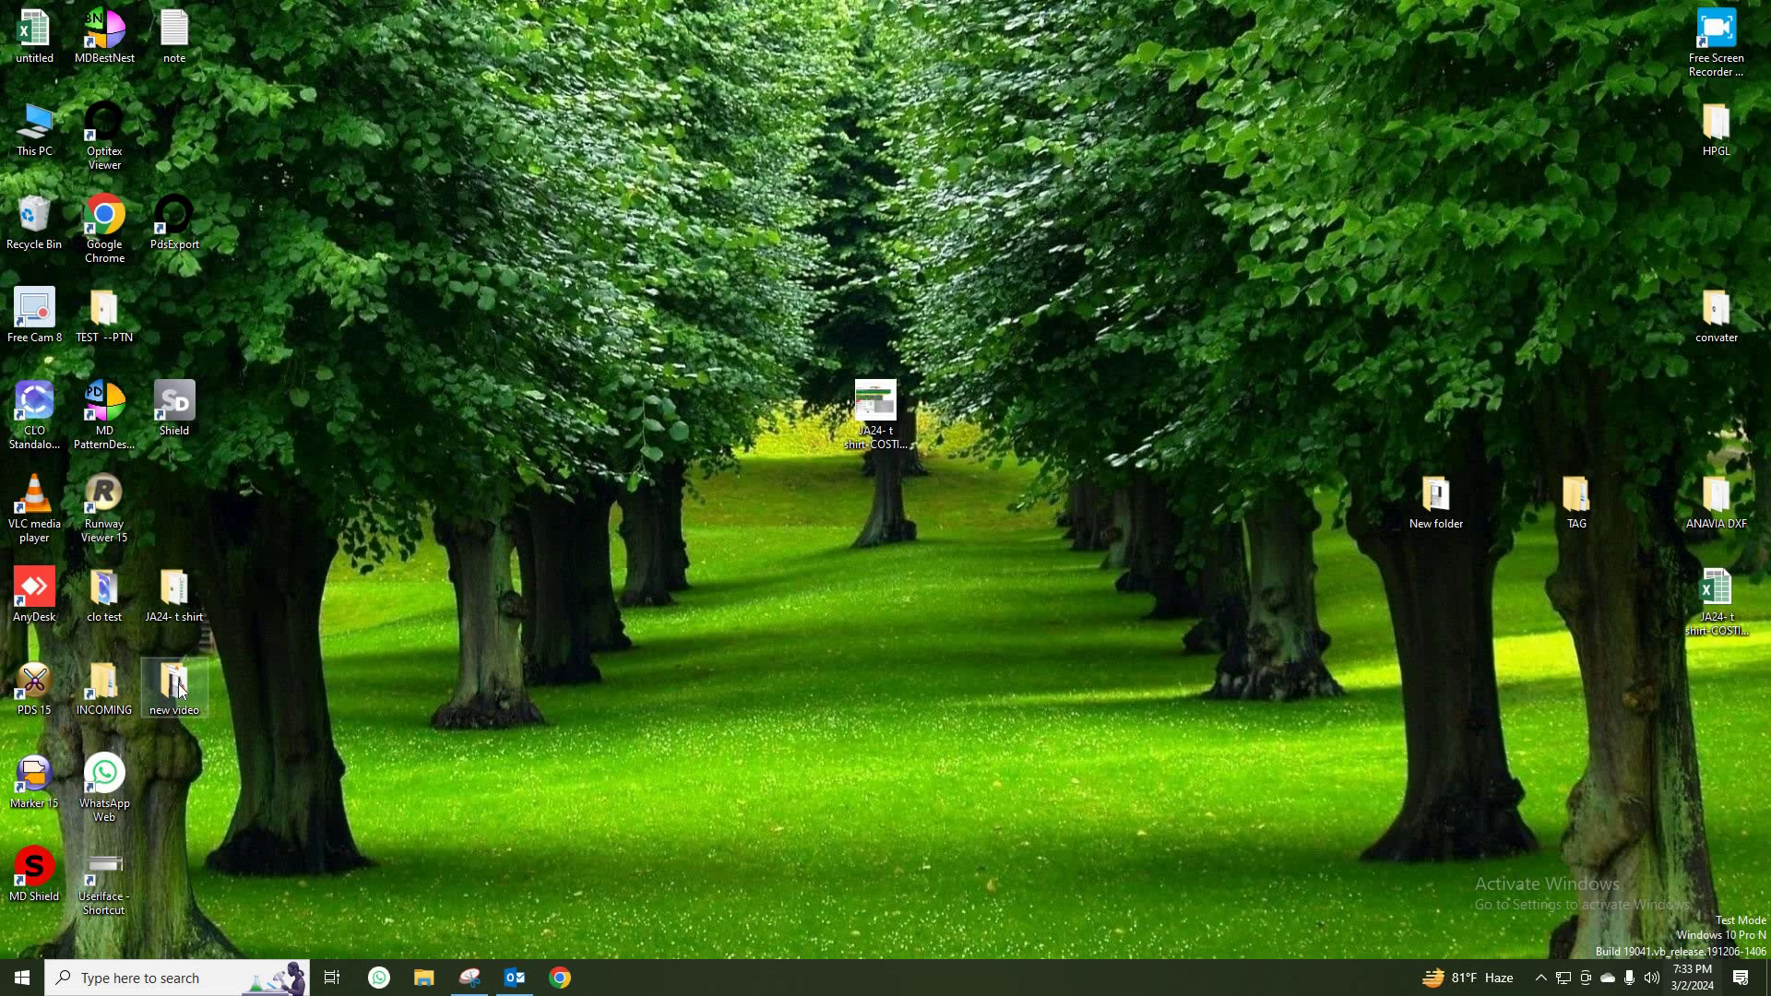
Step: Open the JA24- t shirt folder and briefly open, then close, the costing workbook
double_click(181, 594)
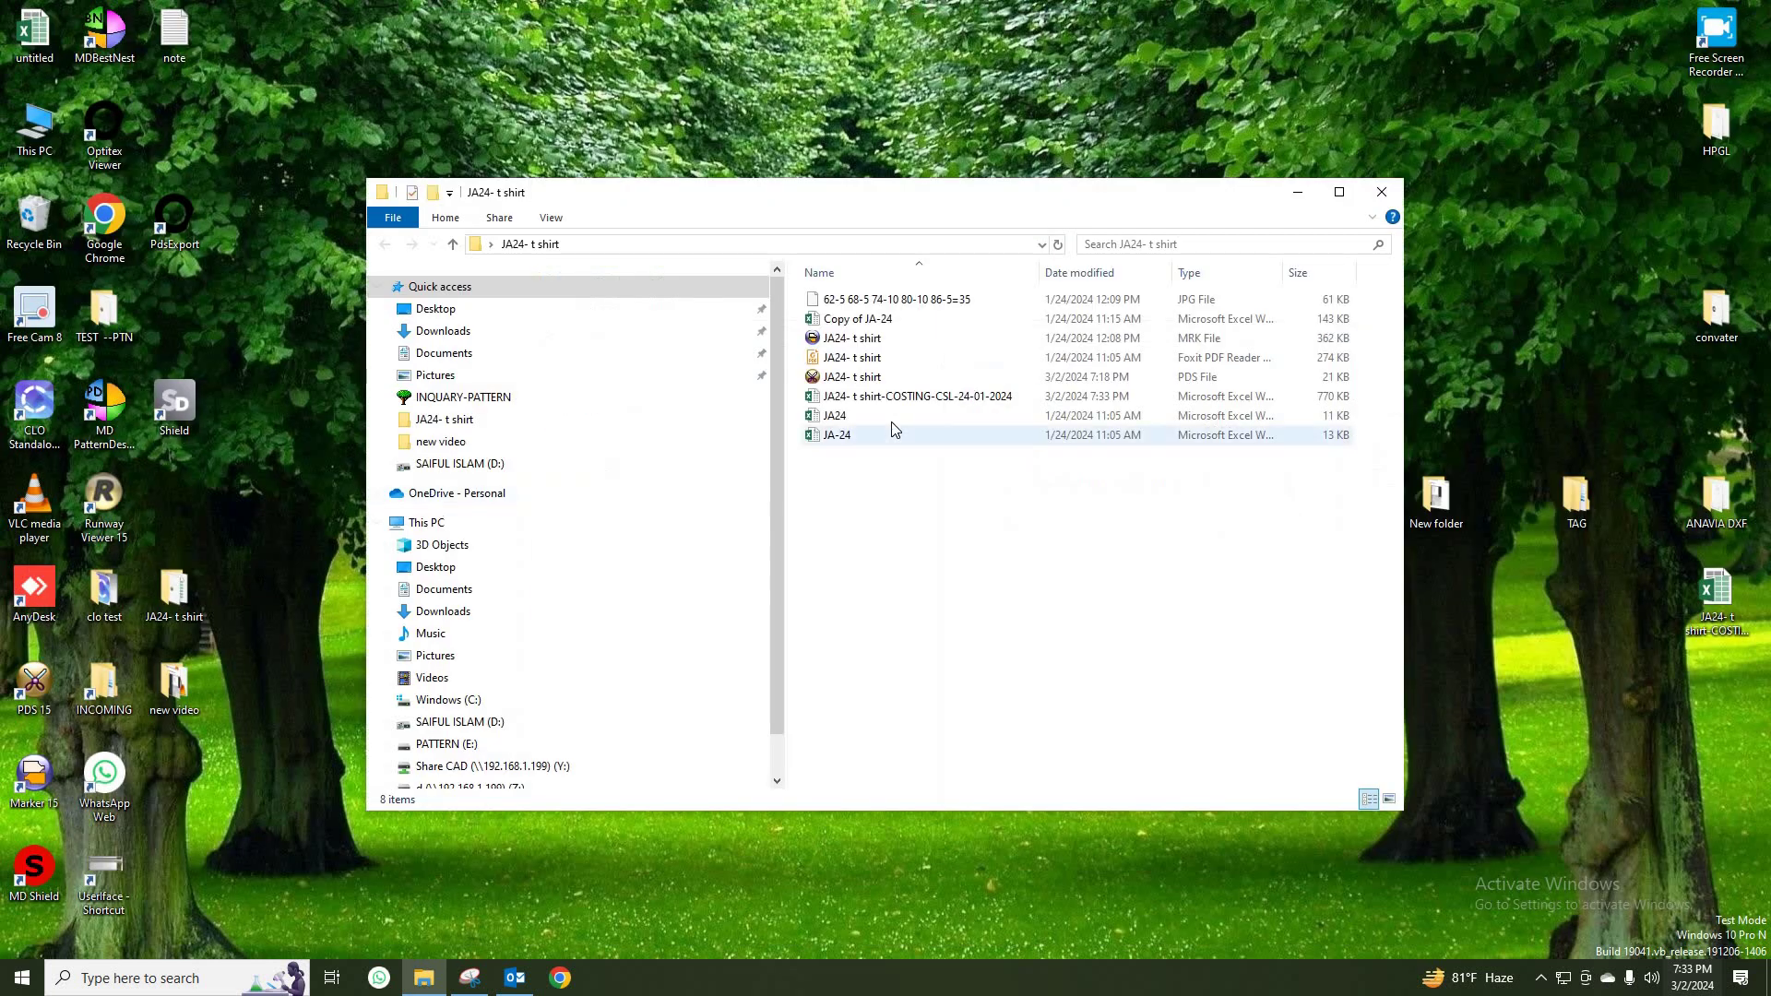
double_click(933, 399)
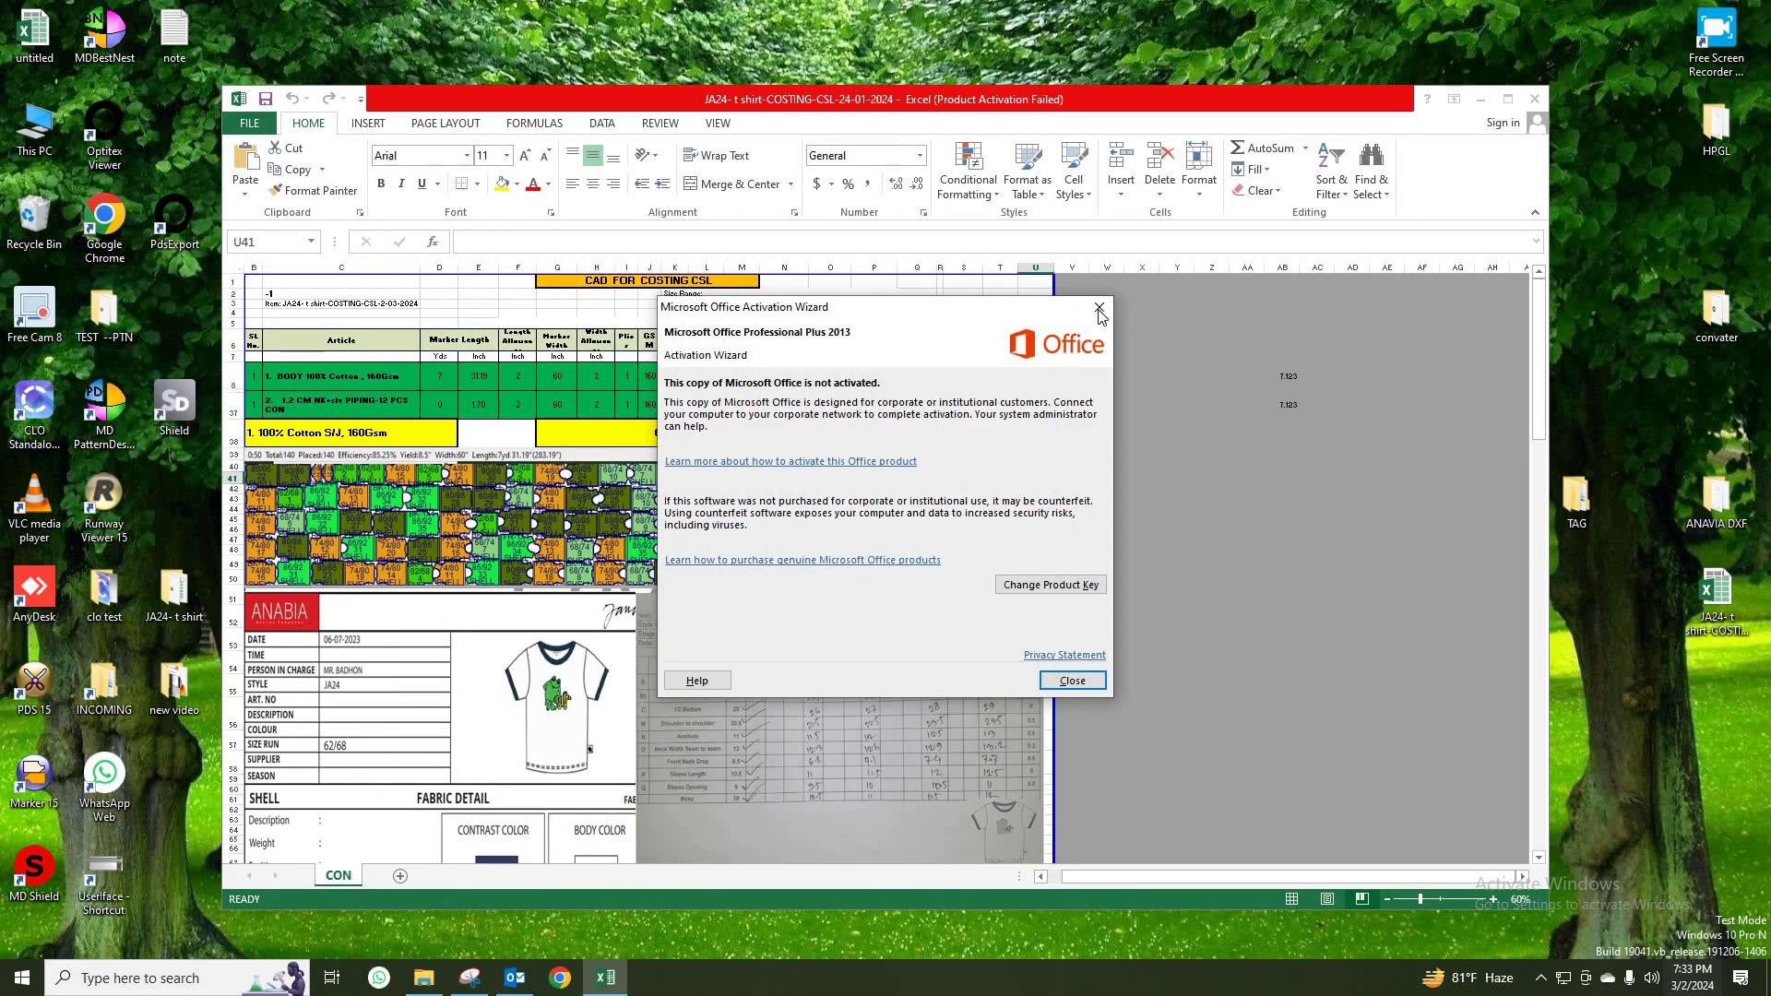
key("Escape")
left_click(950, 482)
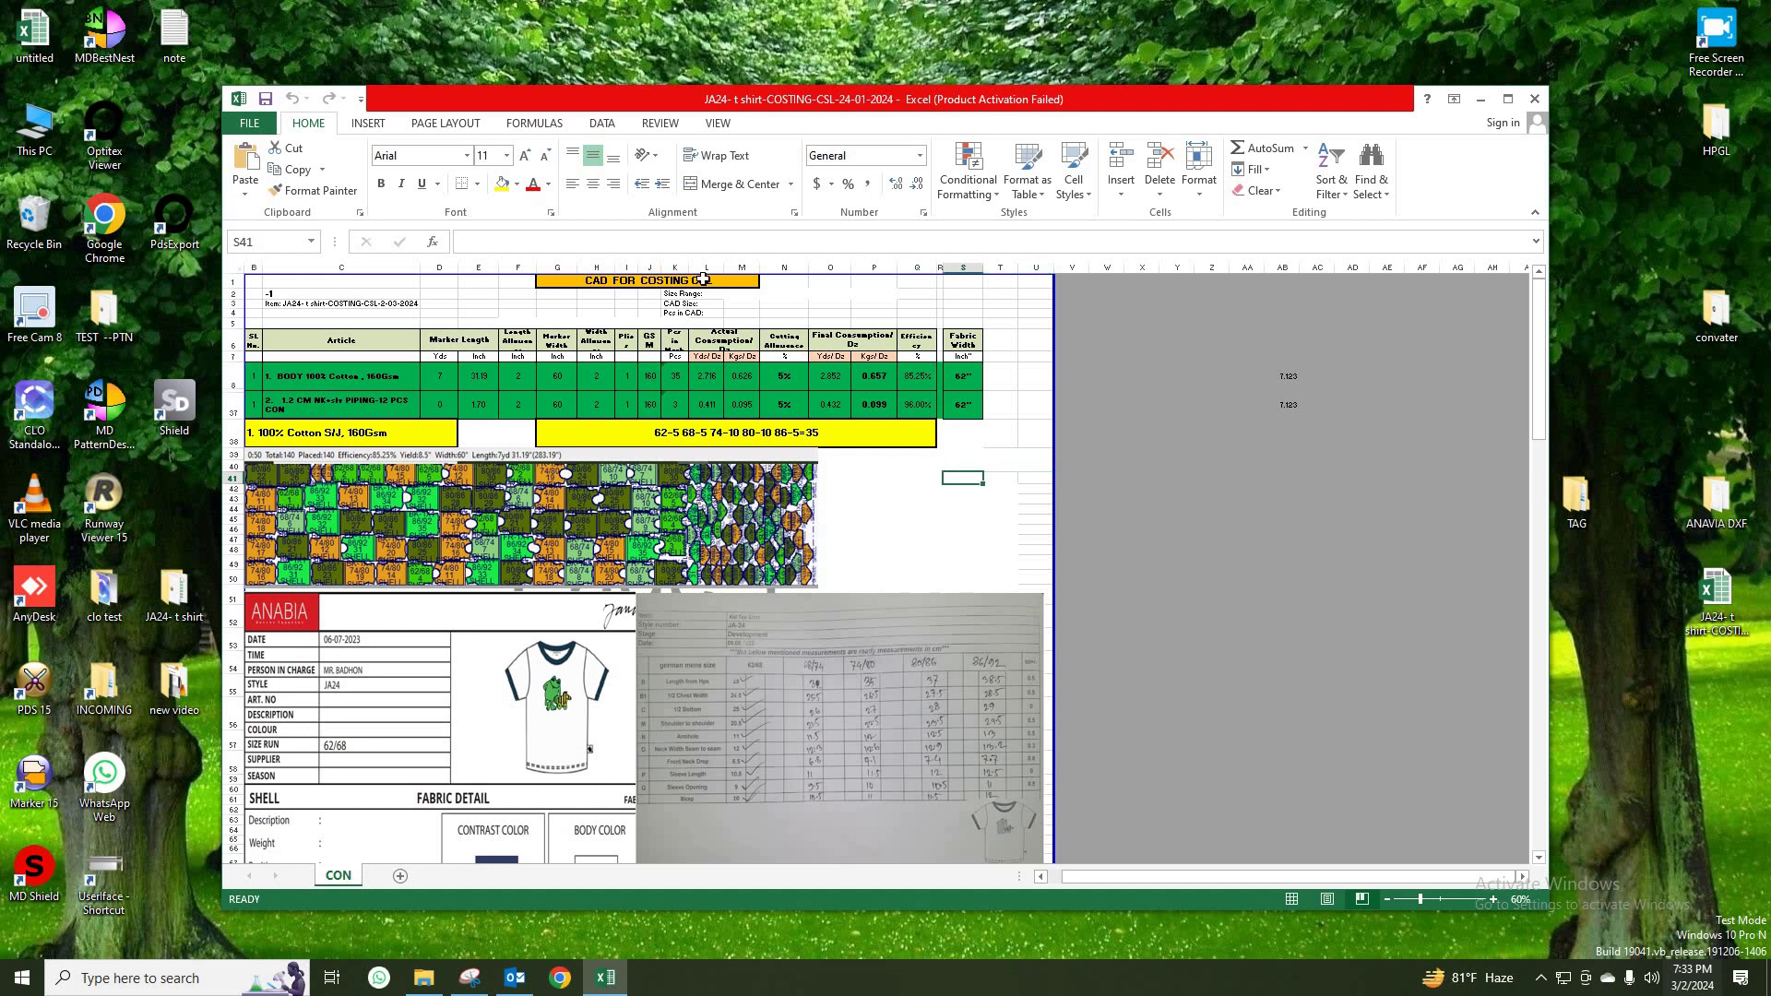
left_click(1535, 99)
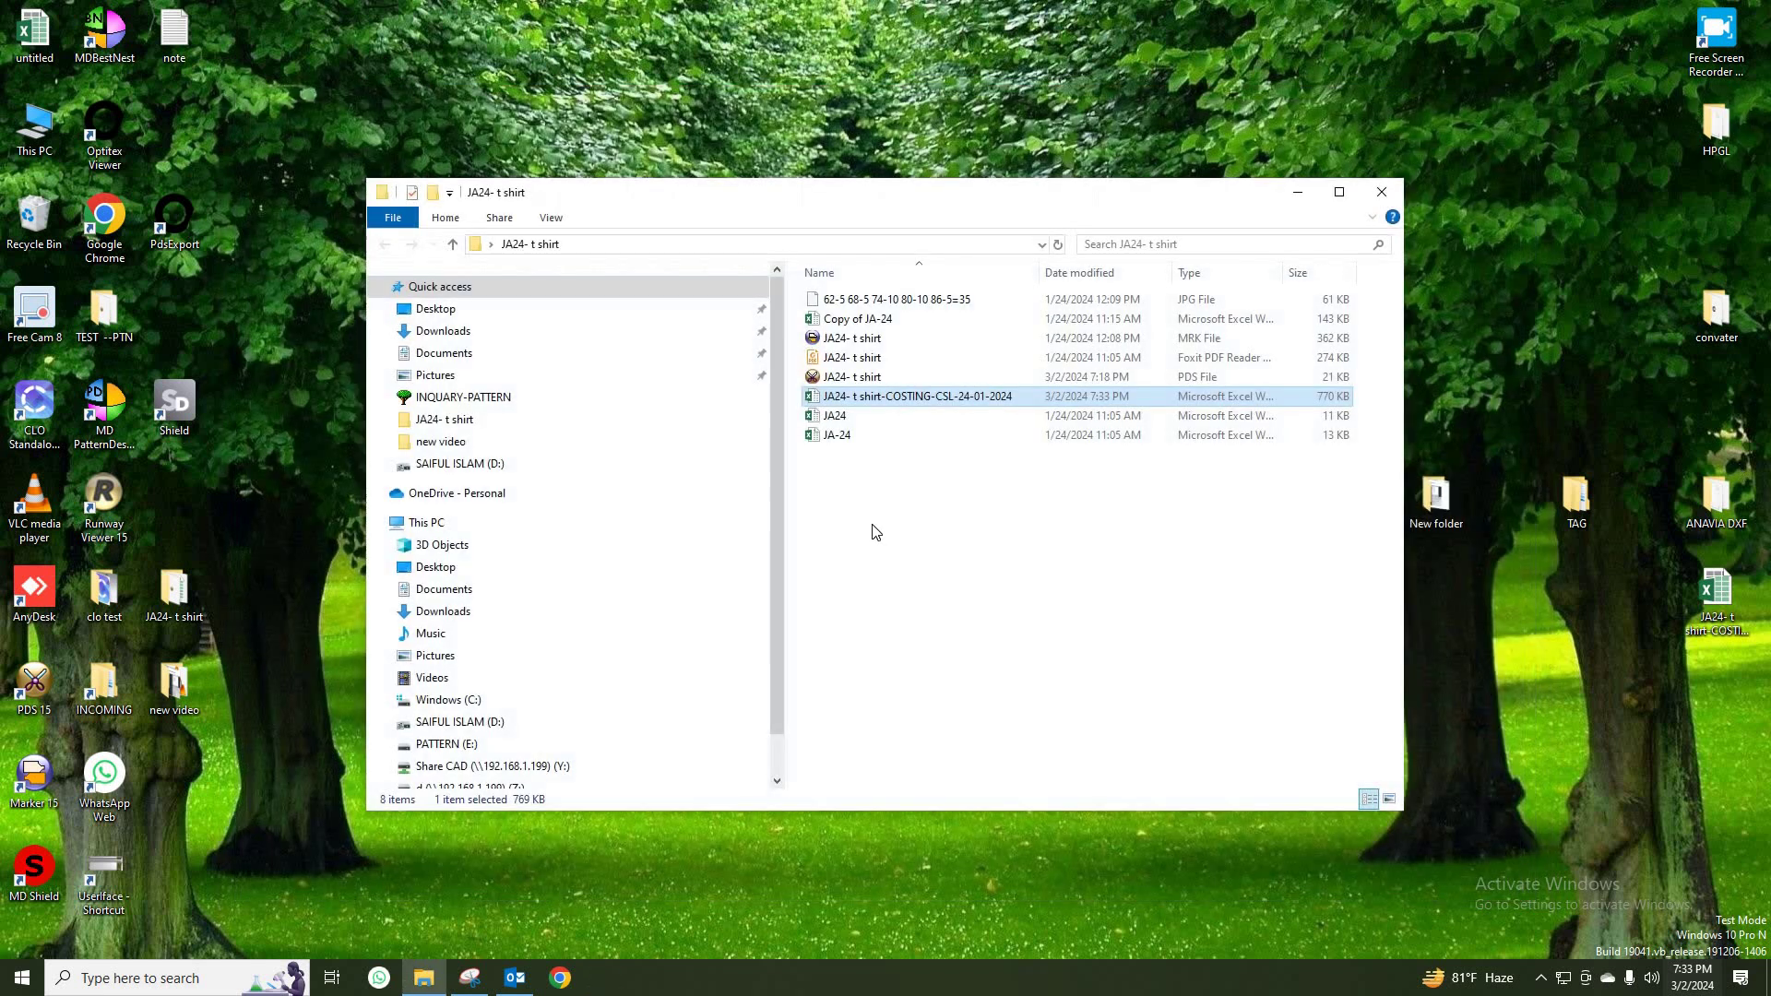
Step: Copy the JA24 PDF, PDS and costing xlsx files, then bring Outlook forward
right_click(962, 399)
left_click(894, 477)
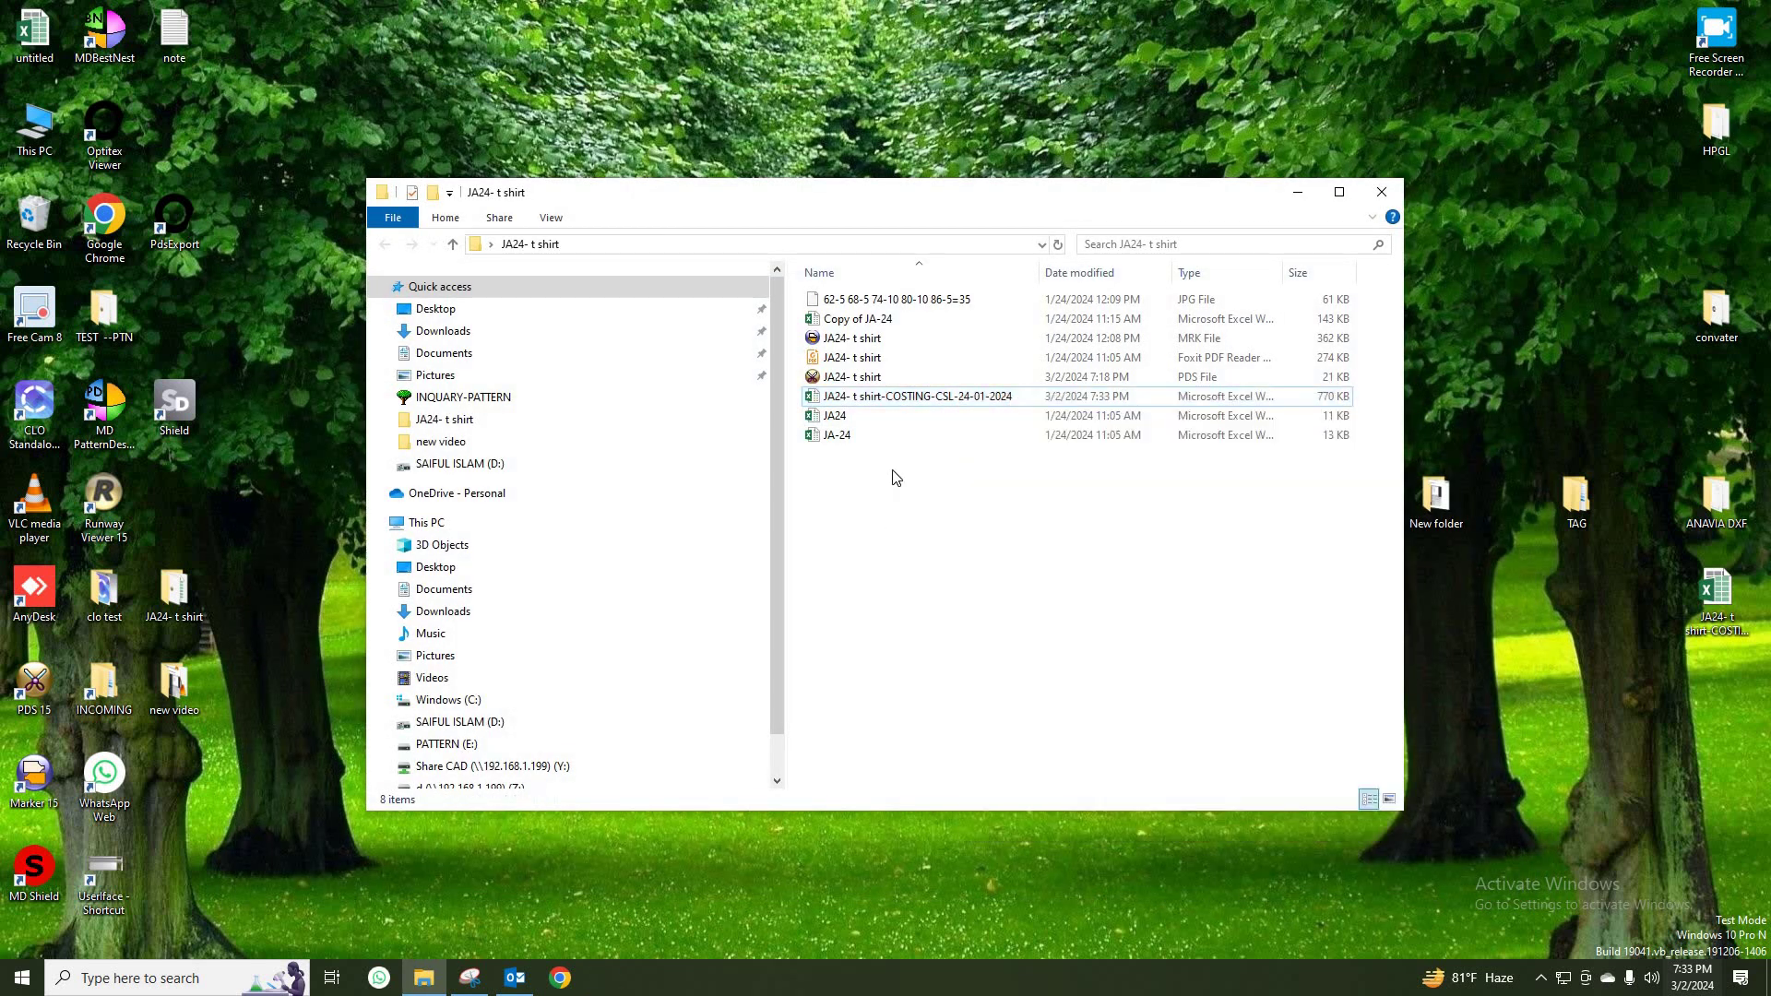
left_click(889, 398)
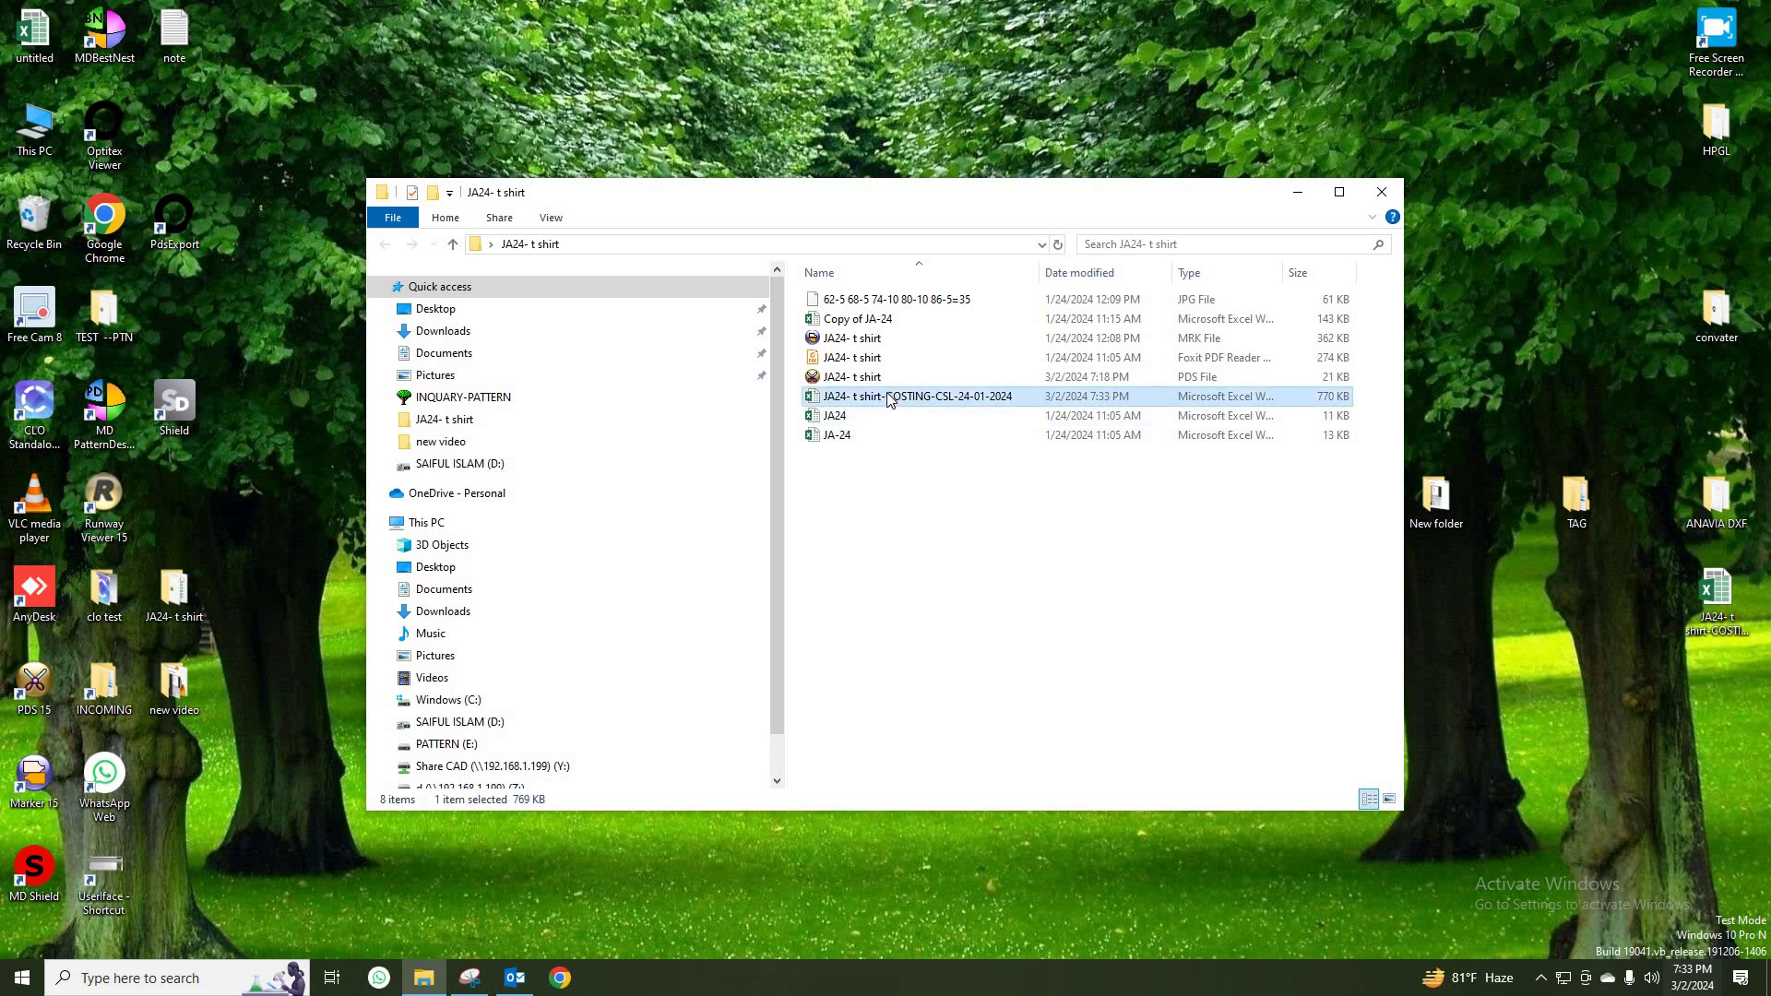
mouse_move(890, 398)
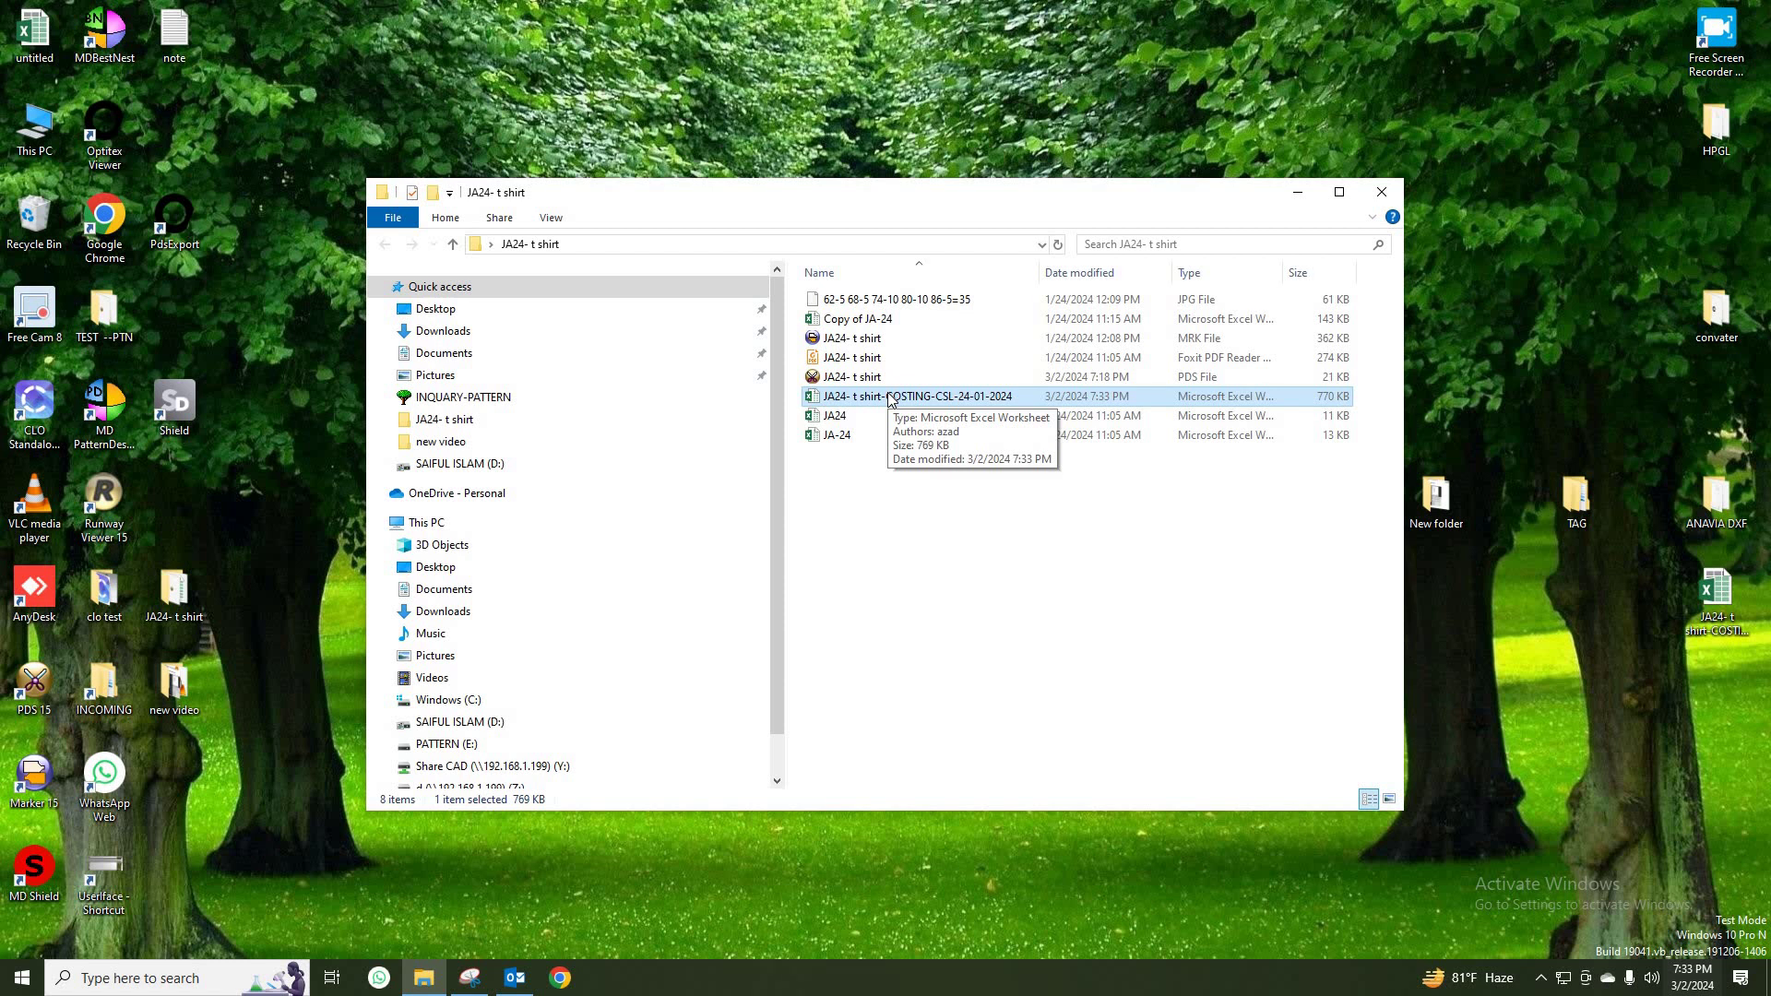
left_click(891, 398)
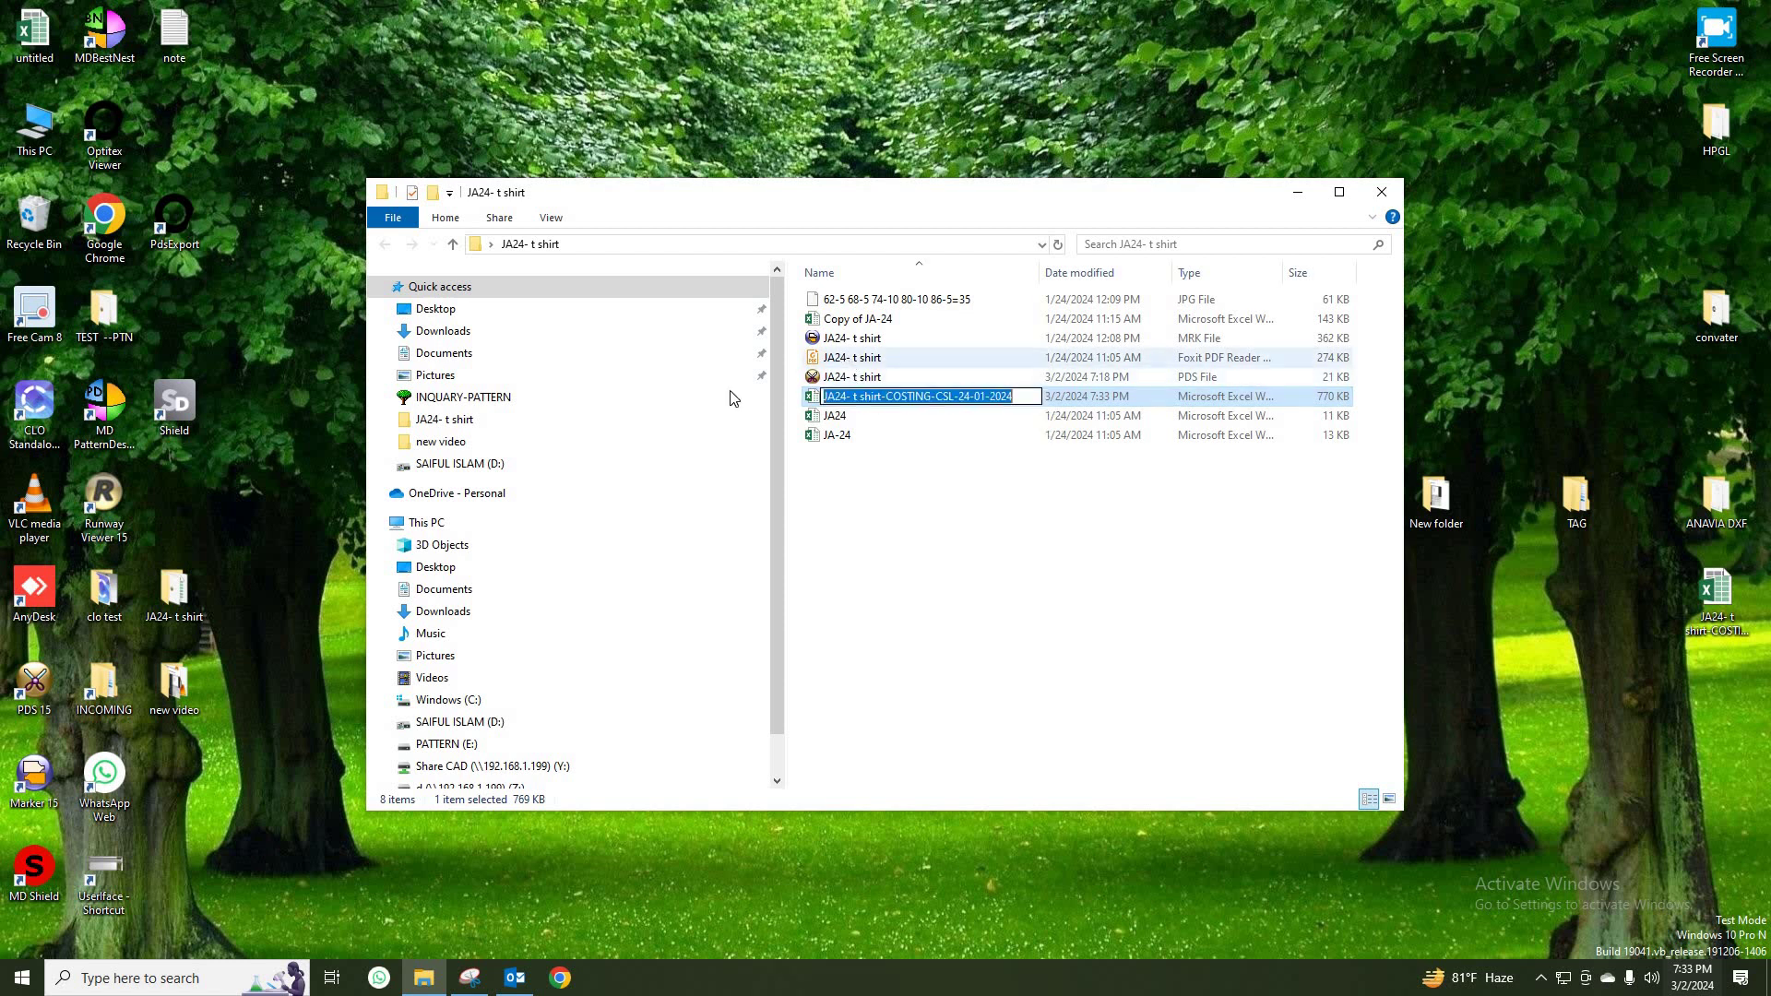
left_click(849, 358, "shift")
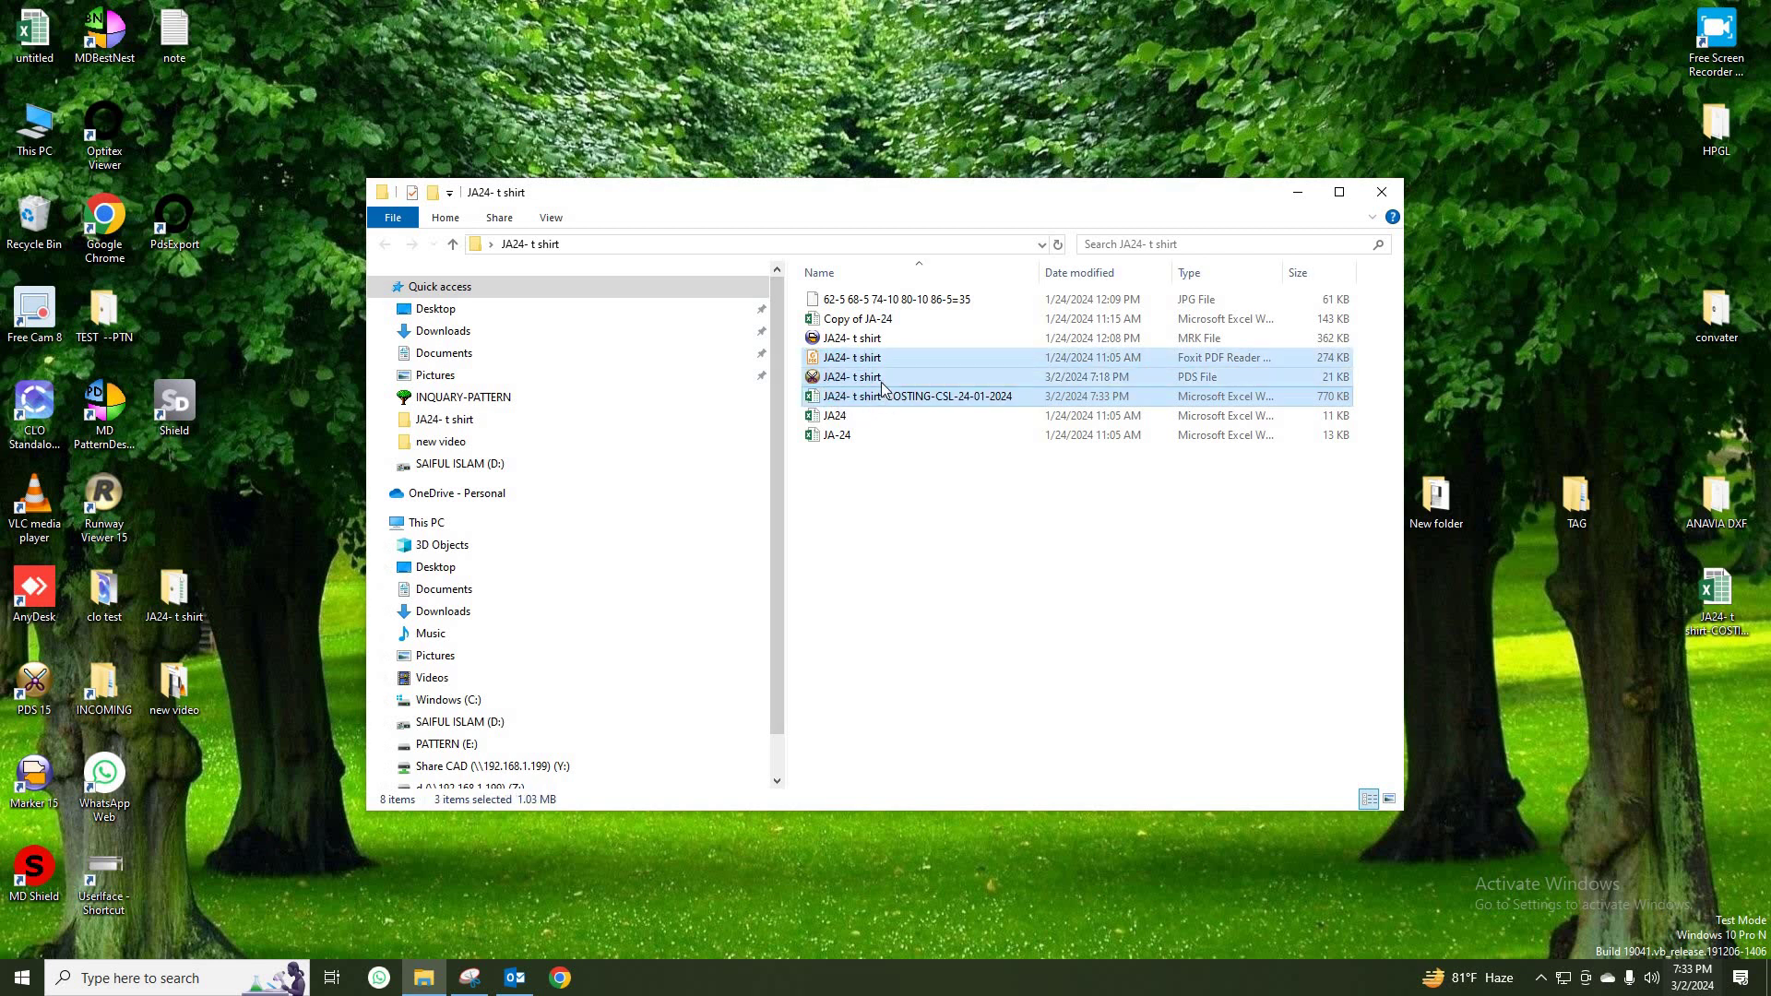
right_click(881, 381)
left_click(959, 617)
left_click(1298, 192)
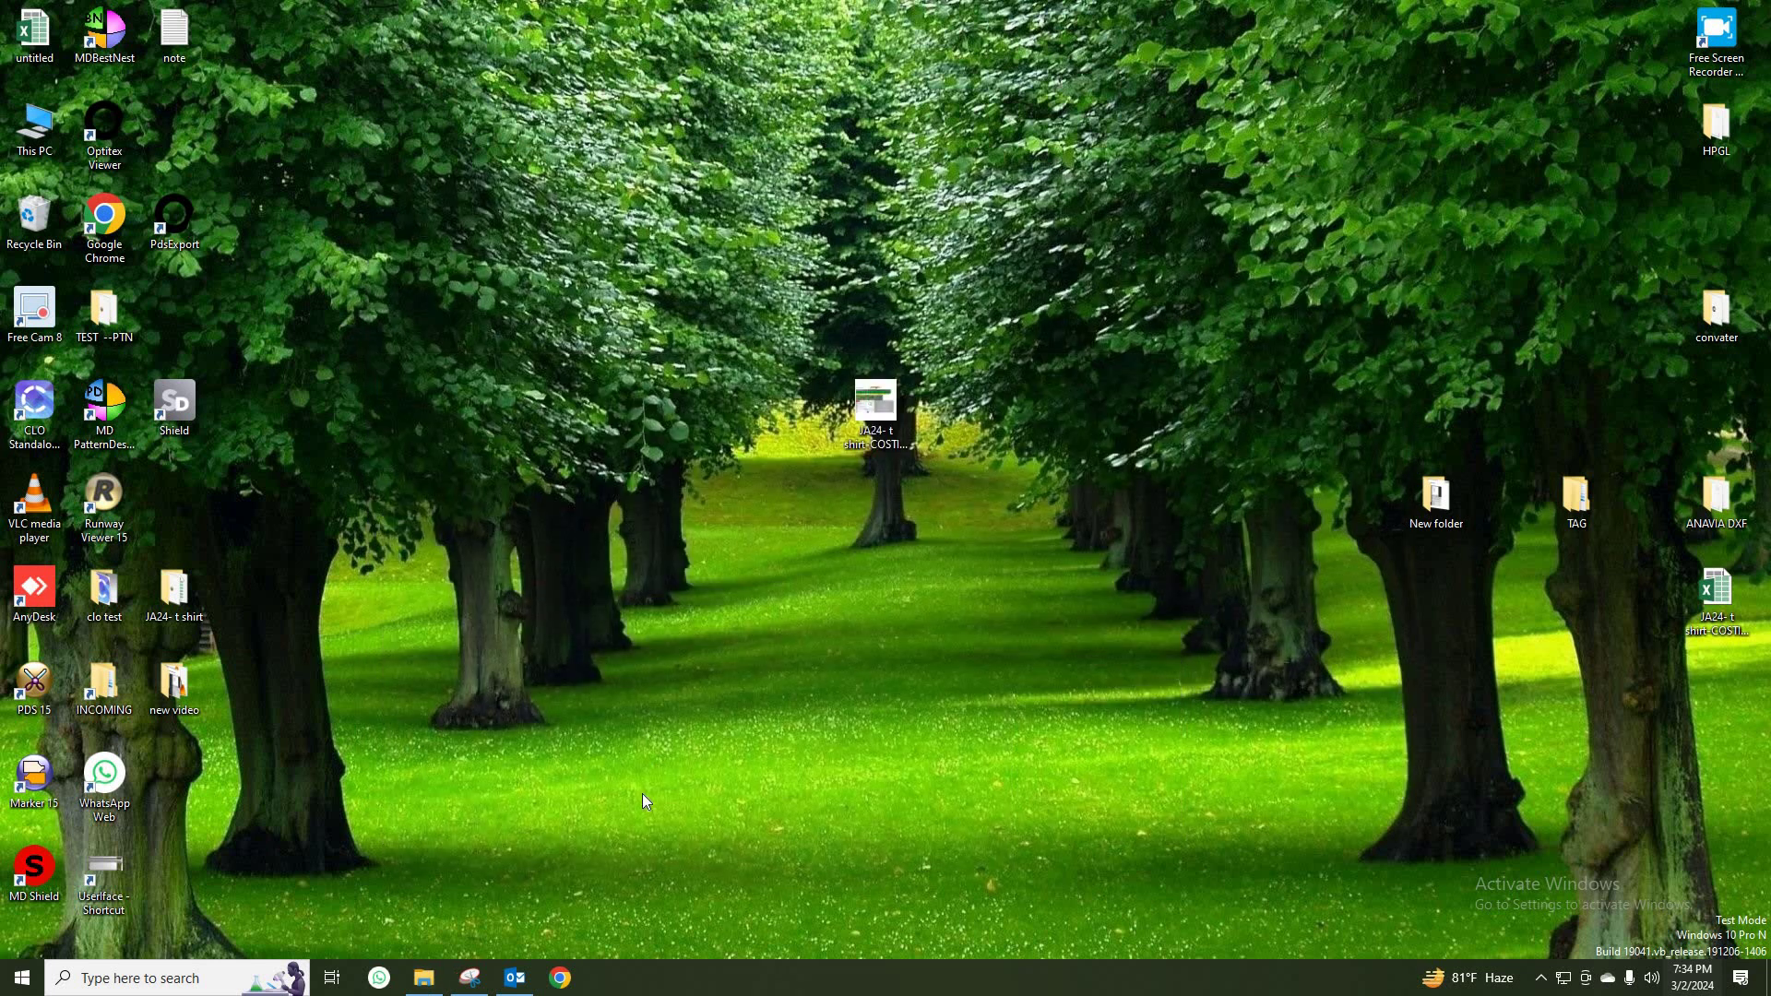
left_click(524, 987)
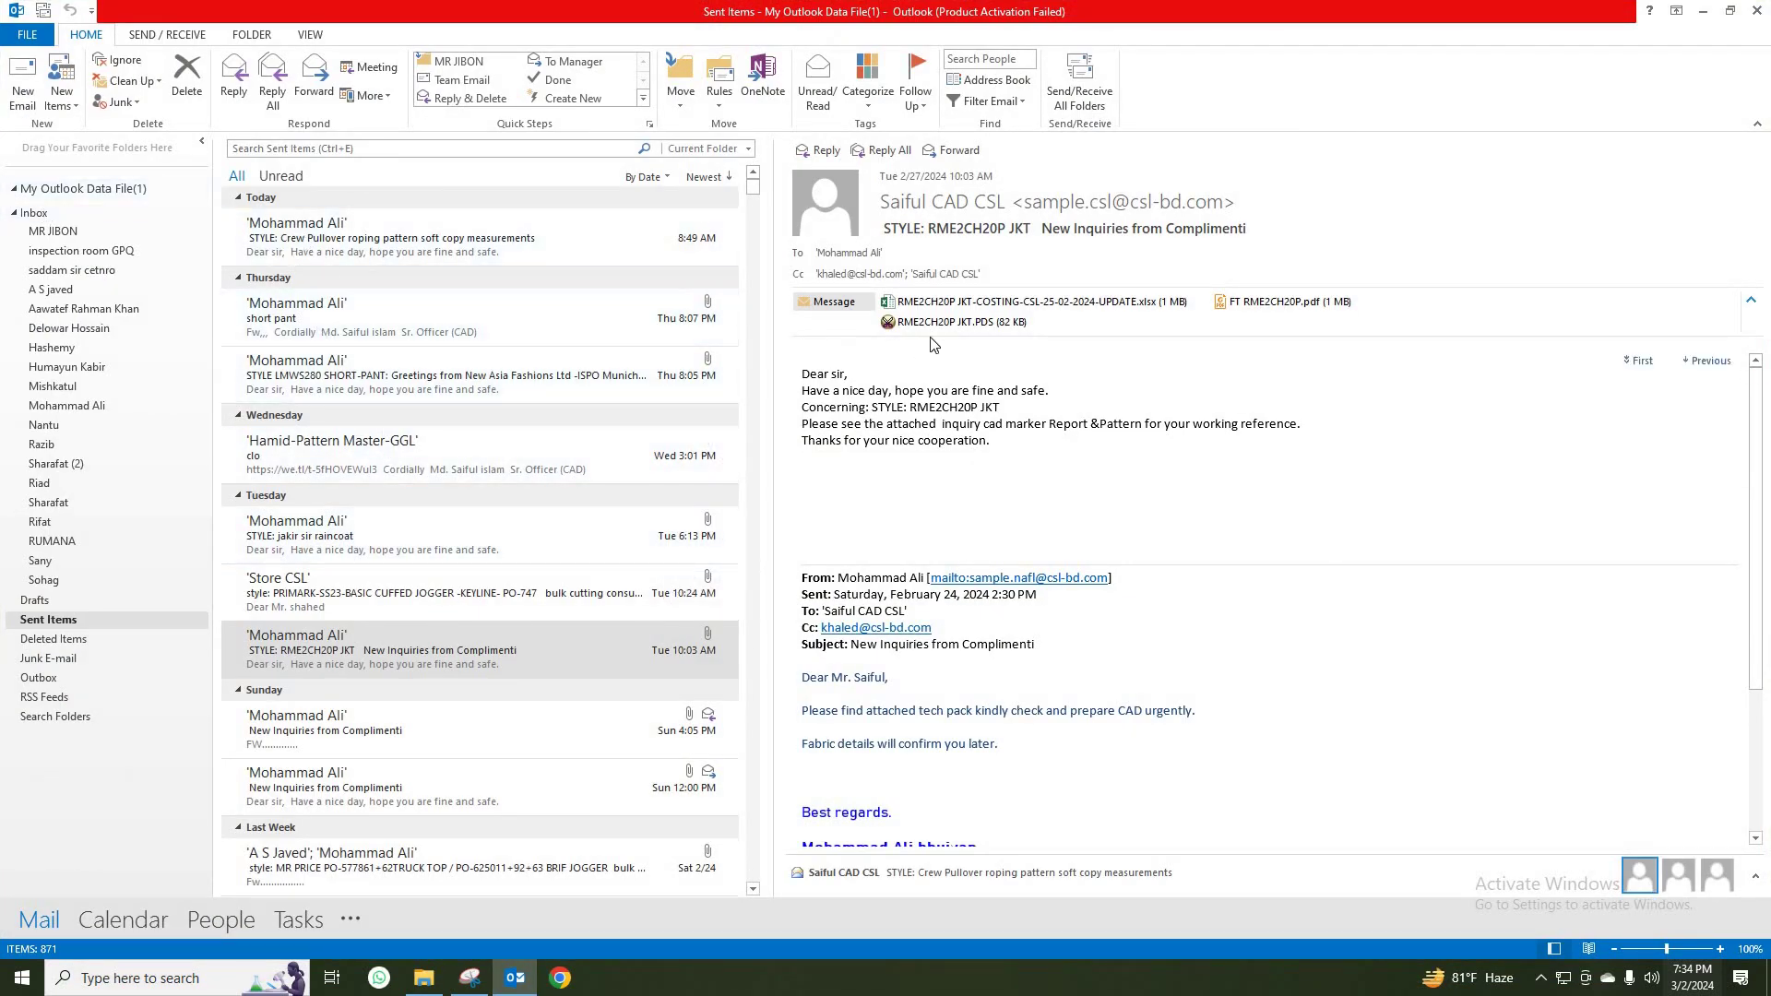
double_click(1261, 302)
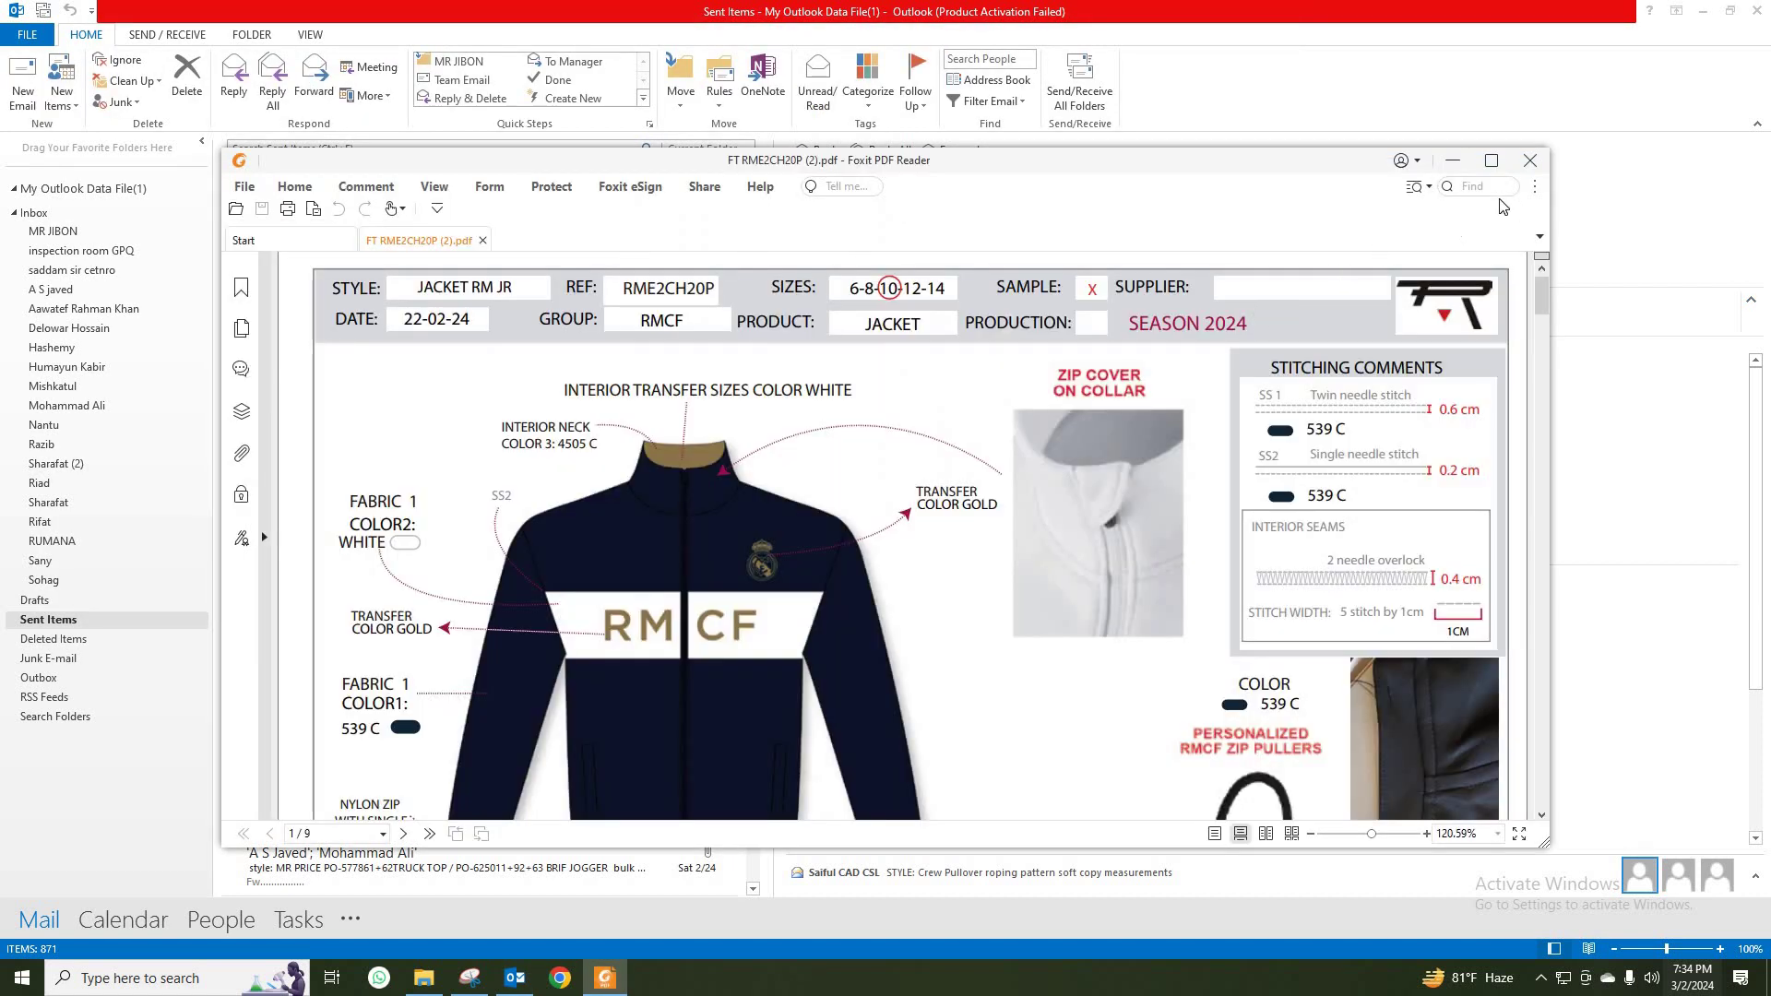
left_click(1491, 160)
scroll(895, 646, "down", 4)
scroll(912, 692, "down", 3)
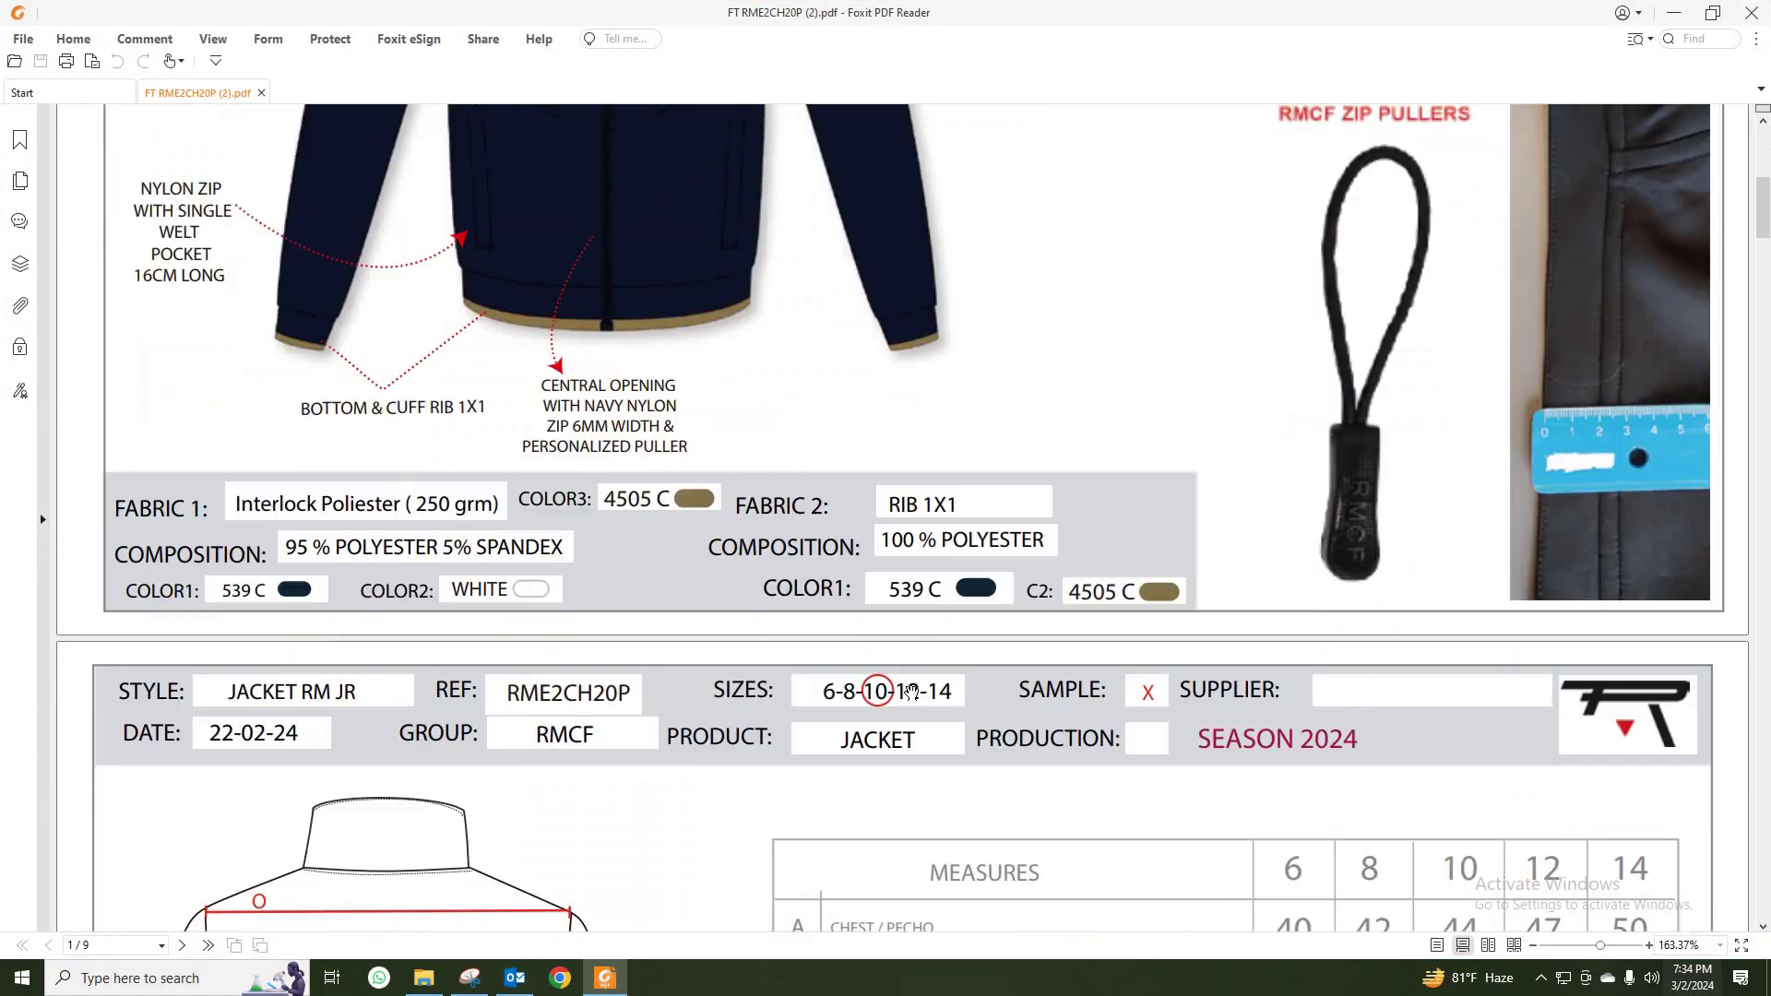
scroll(912, 692, "down", 4)
scroll(909, 729, "down", 7)
scroll(909, 729, "down", 8)
scroll(909, 729, "down", 4)
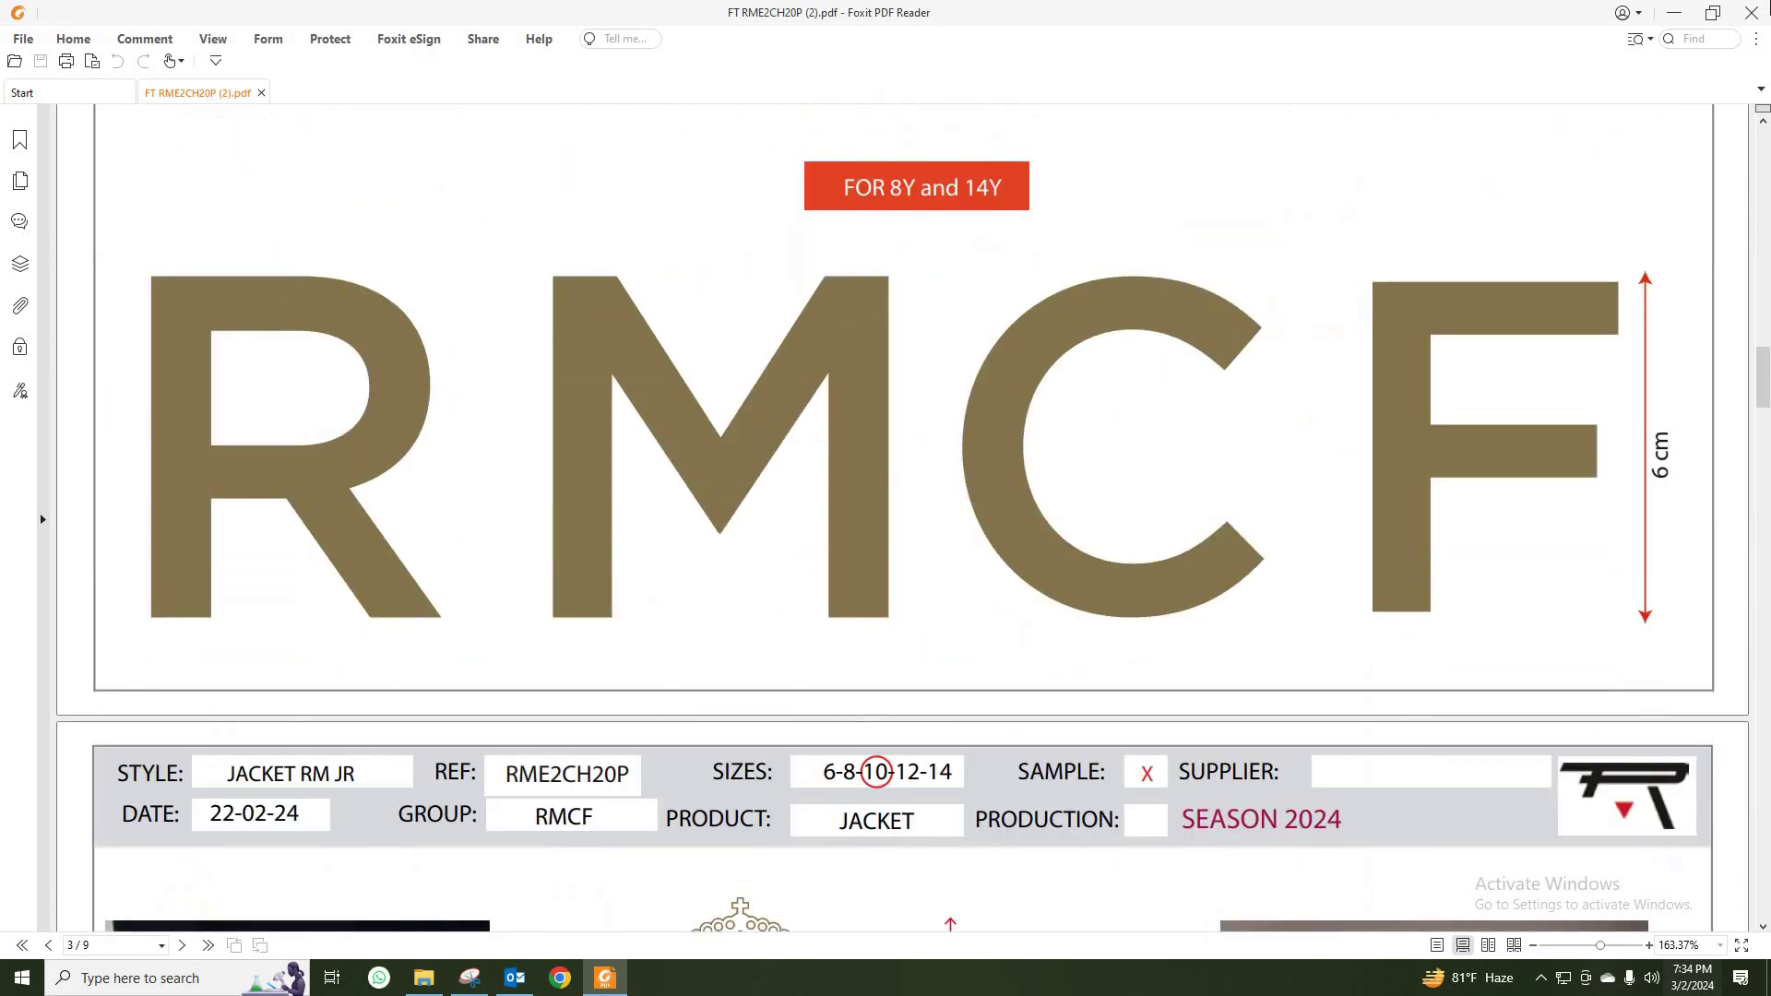
left_click(1750, 12)
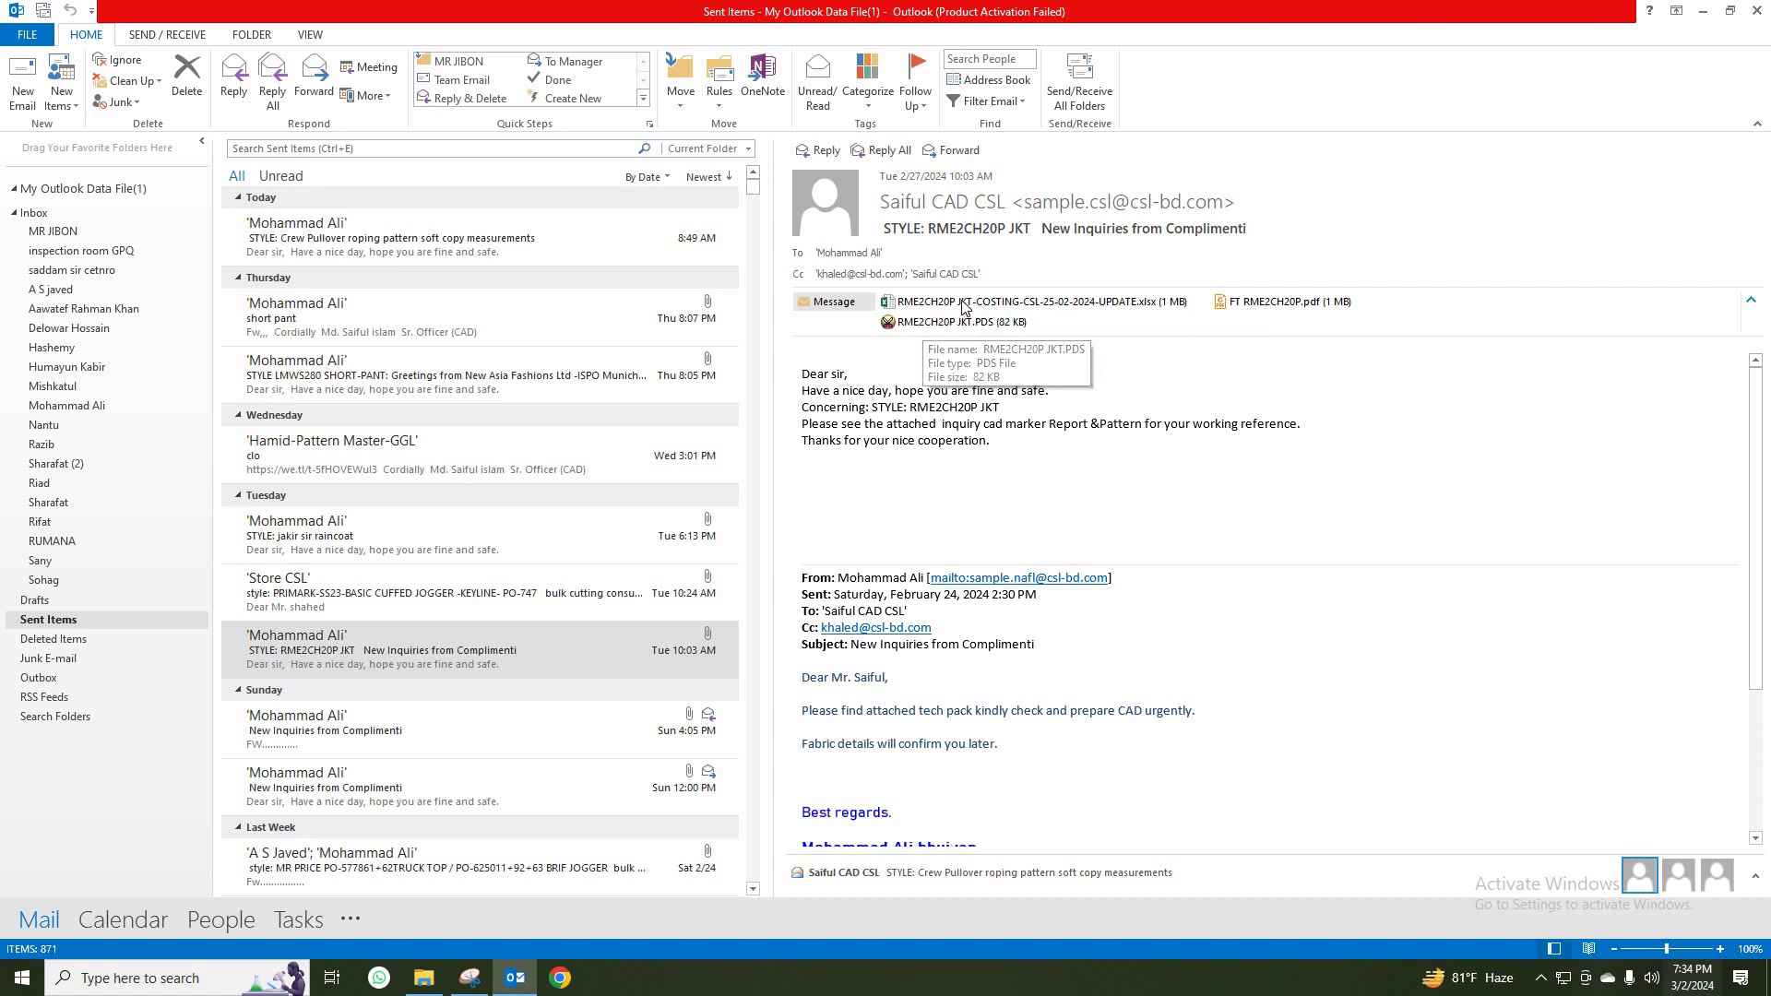
Step: Open the RME2CH20P JKT costing attachment in Excel and maximize it
double_click(1007, 305)
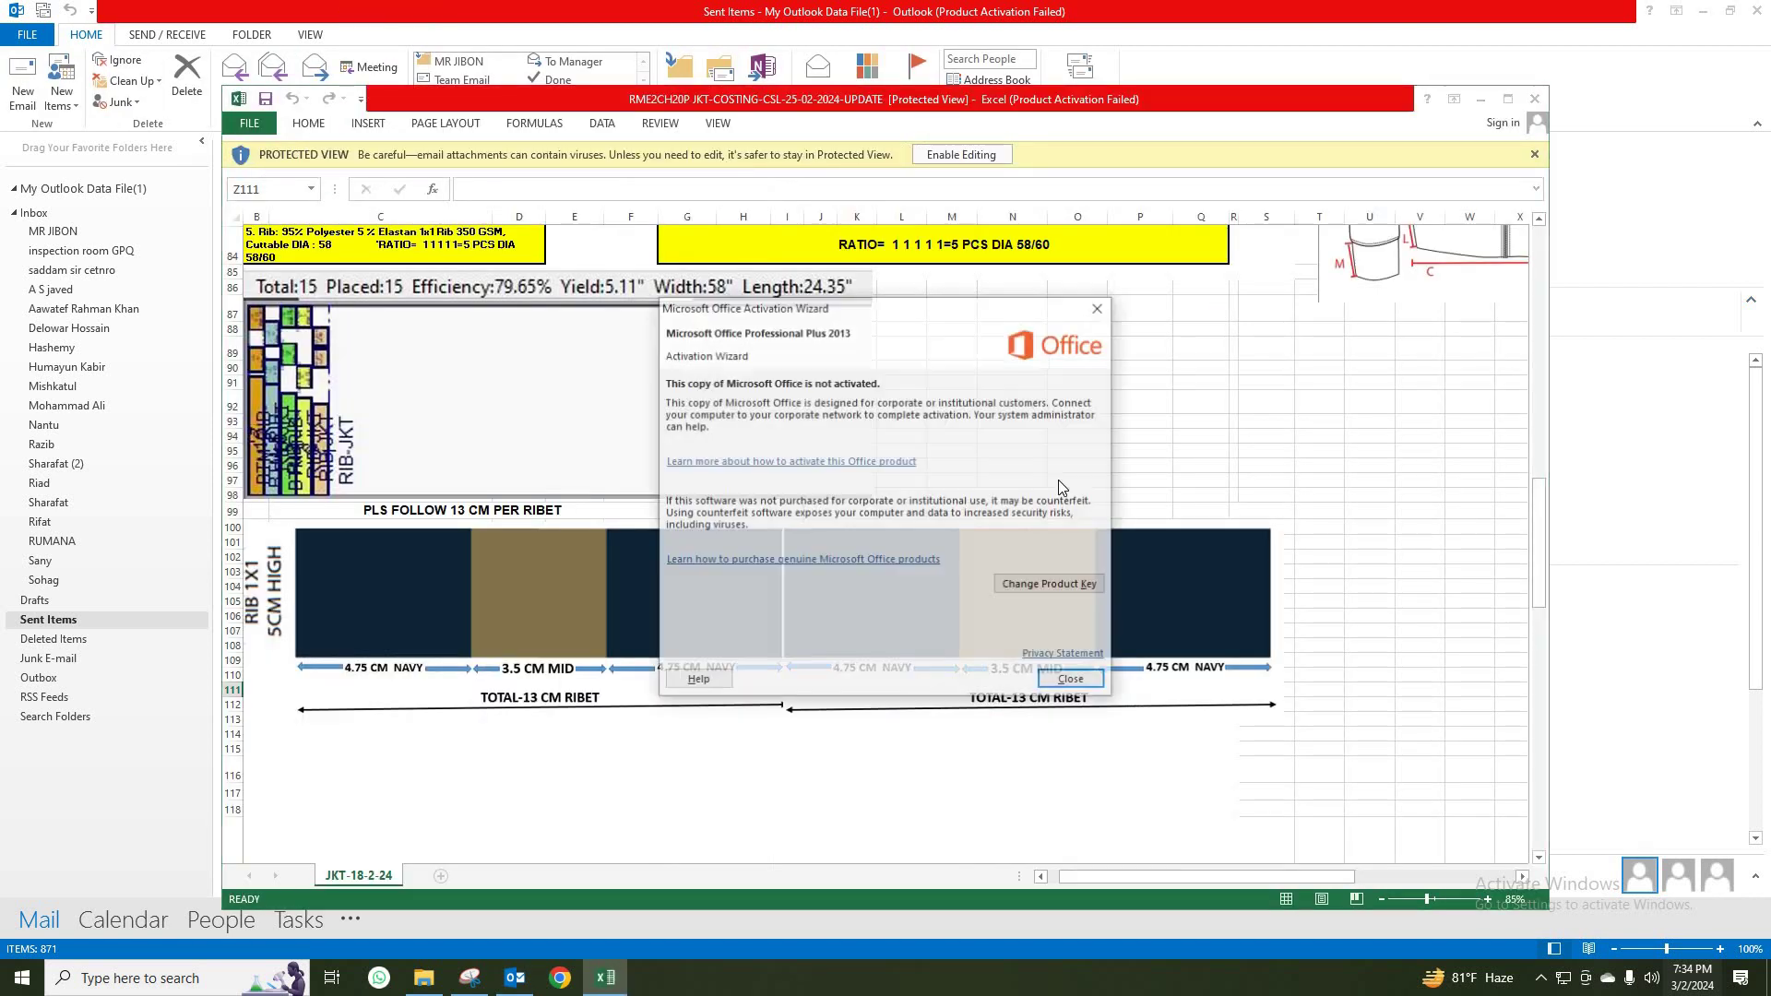
left_click(1112, 303)
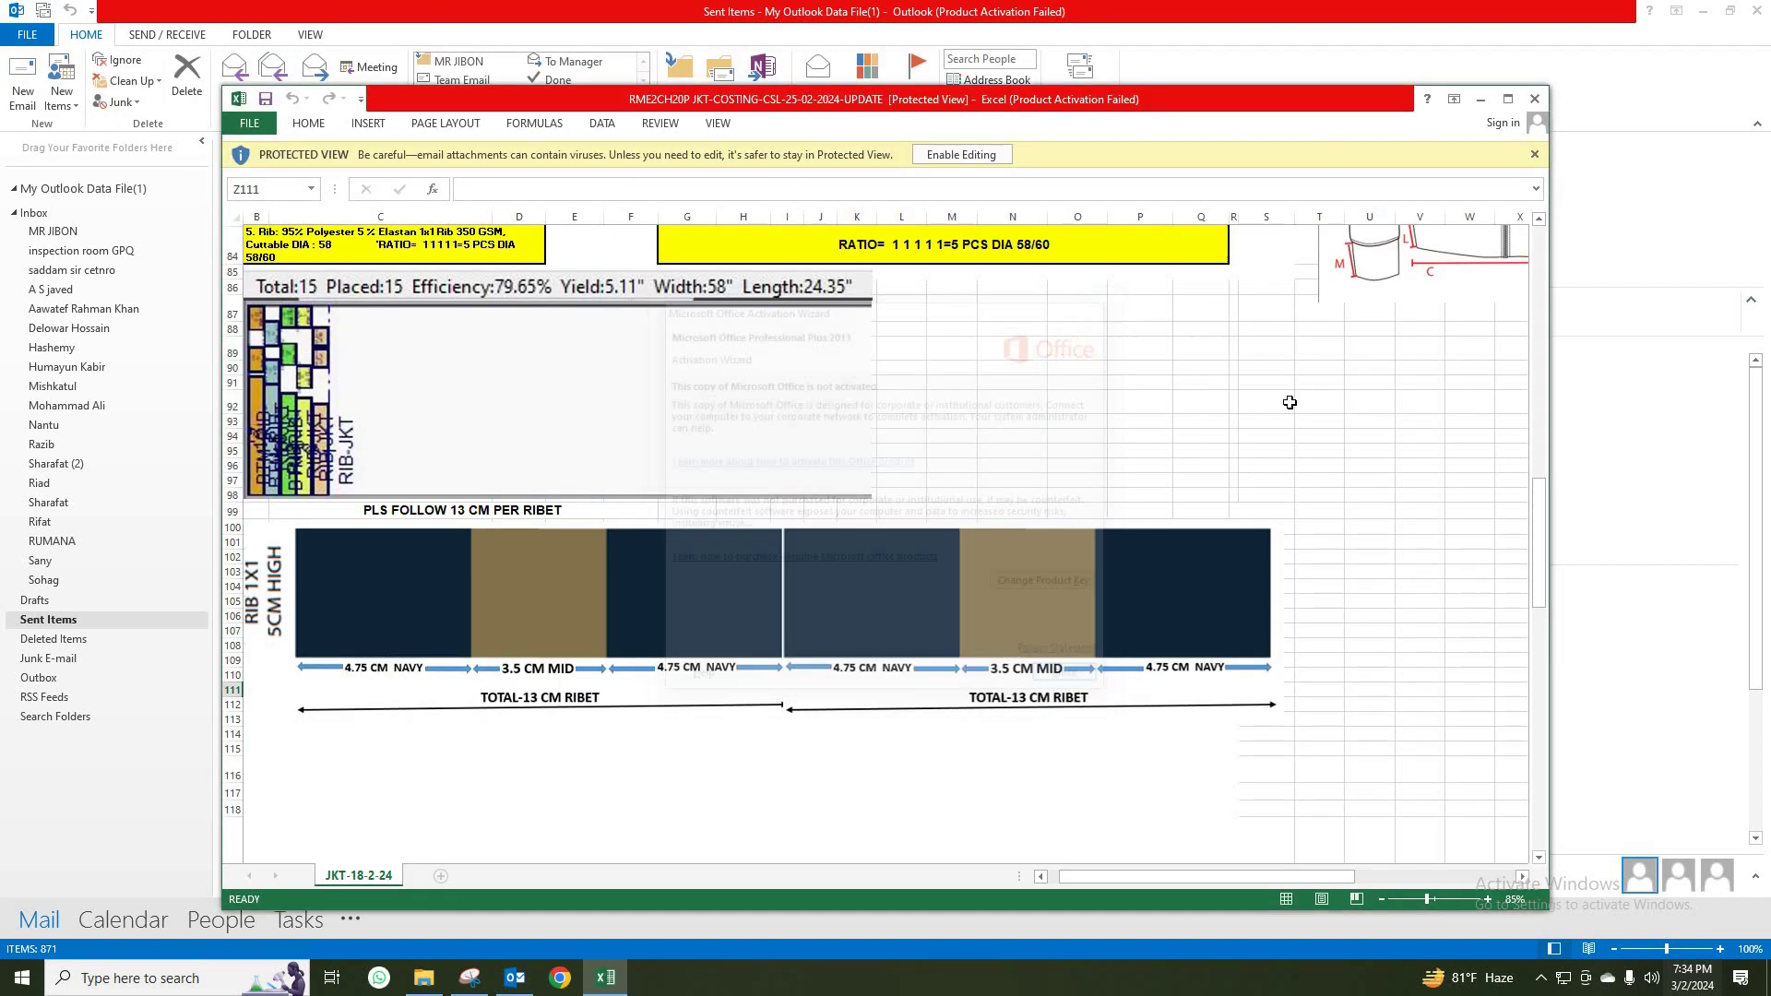
left_click(1508, 99)
left_click(1298, 543)
Step: Scroll through the sheet inspecting the body shell and rib marker pictures
scroll(995, 659, "up", 5)
scroll(995, 658, "up", 15)
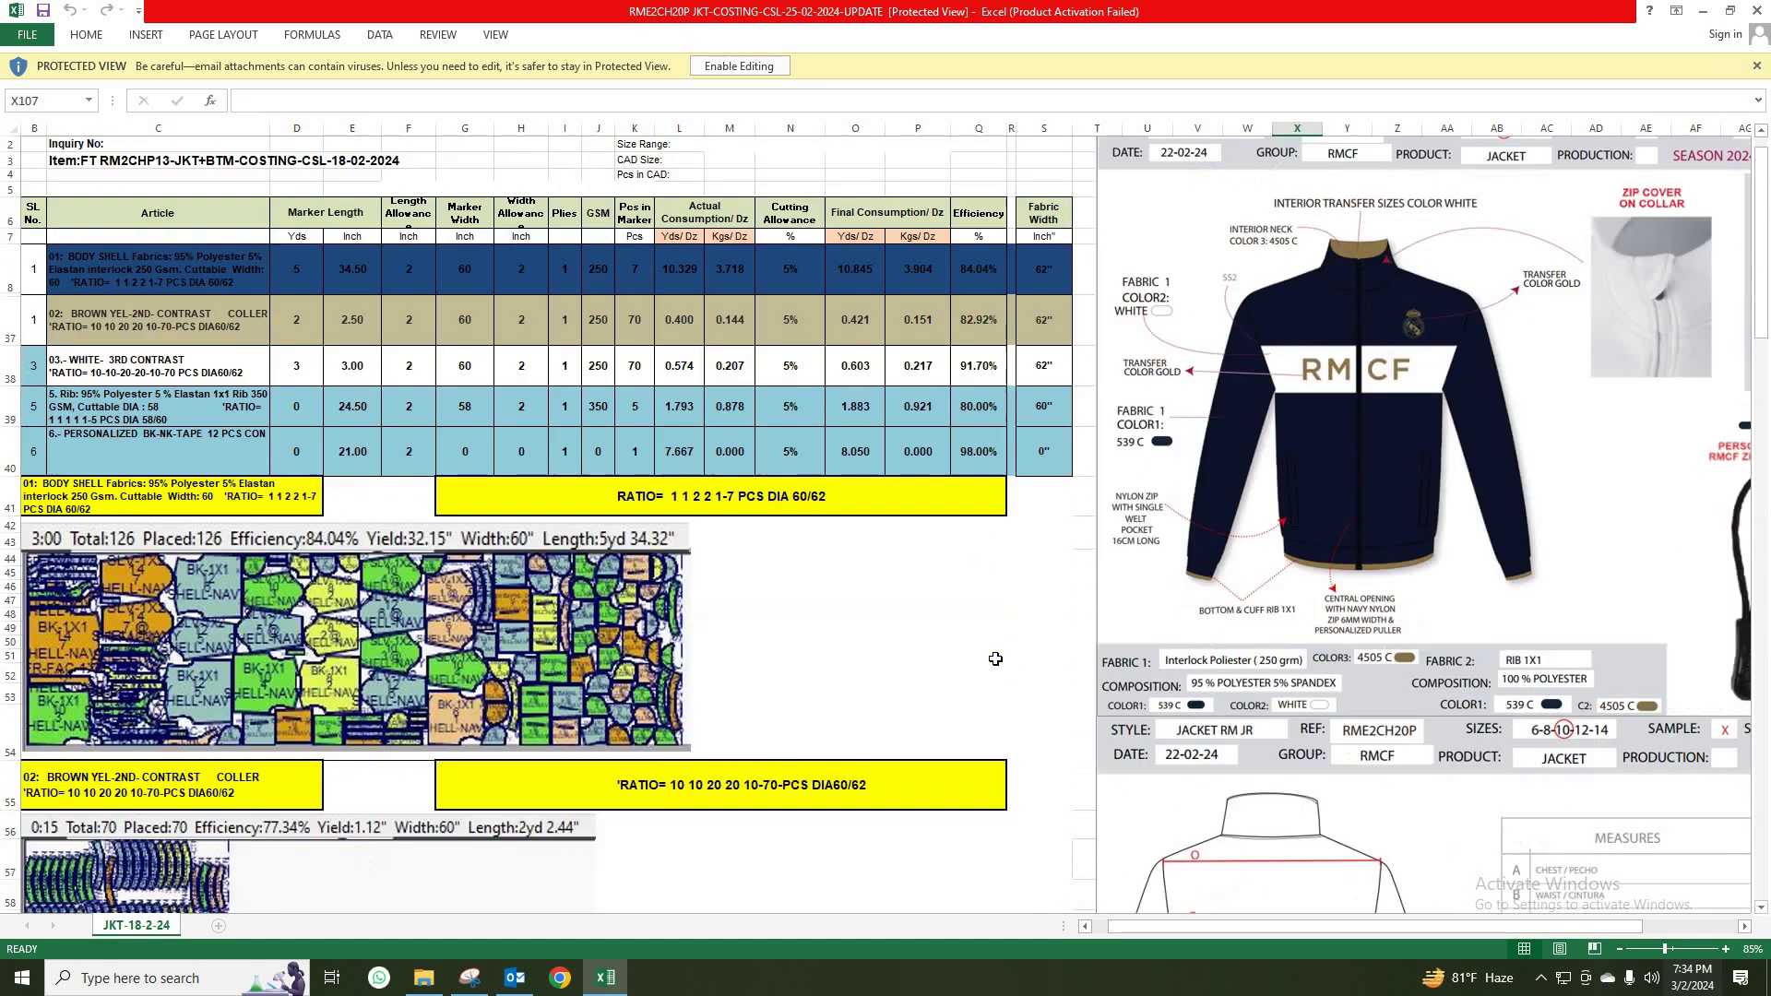
scroll(1200, 461, "up", 1)
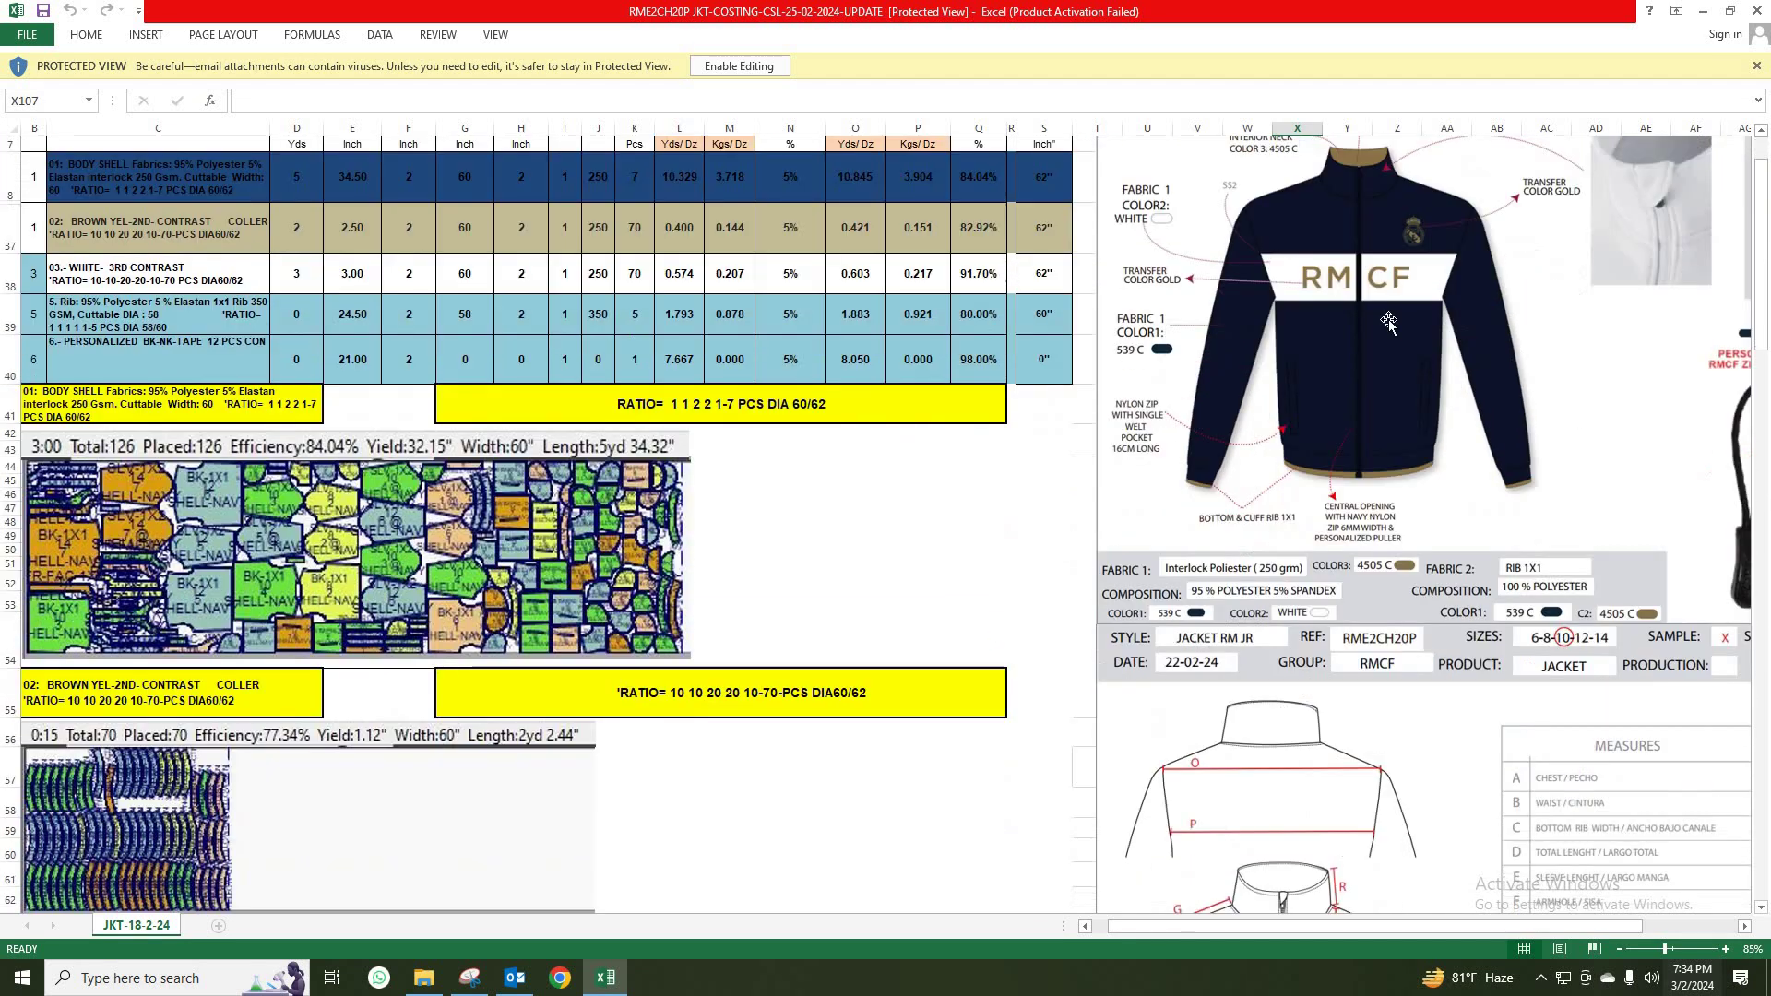
scroll(1489, 553, "down", 2)
scroll(1312, 540, "up", 2)
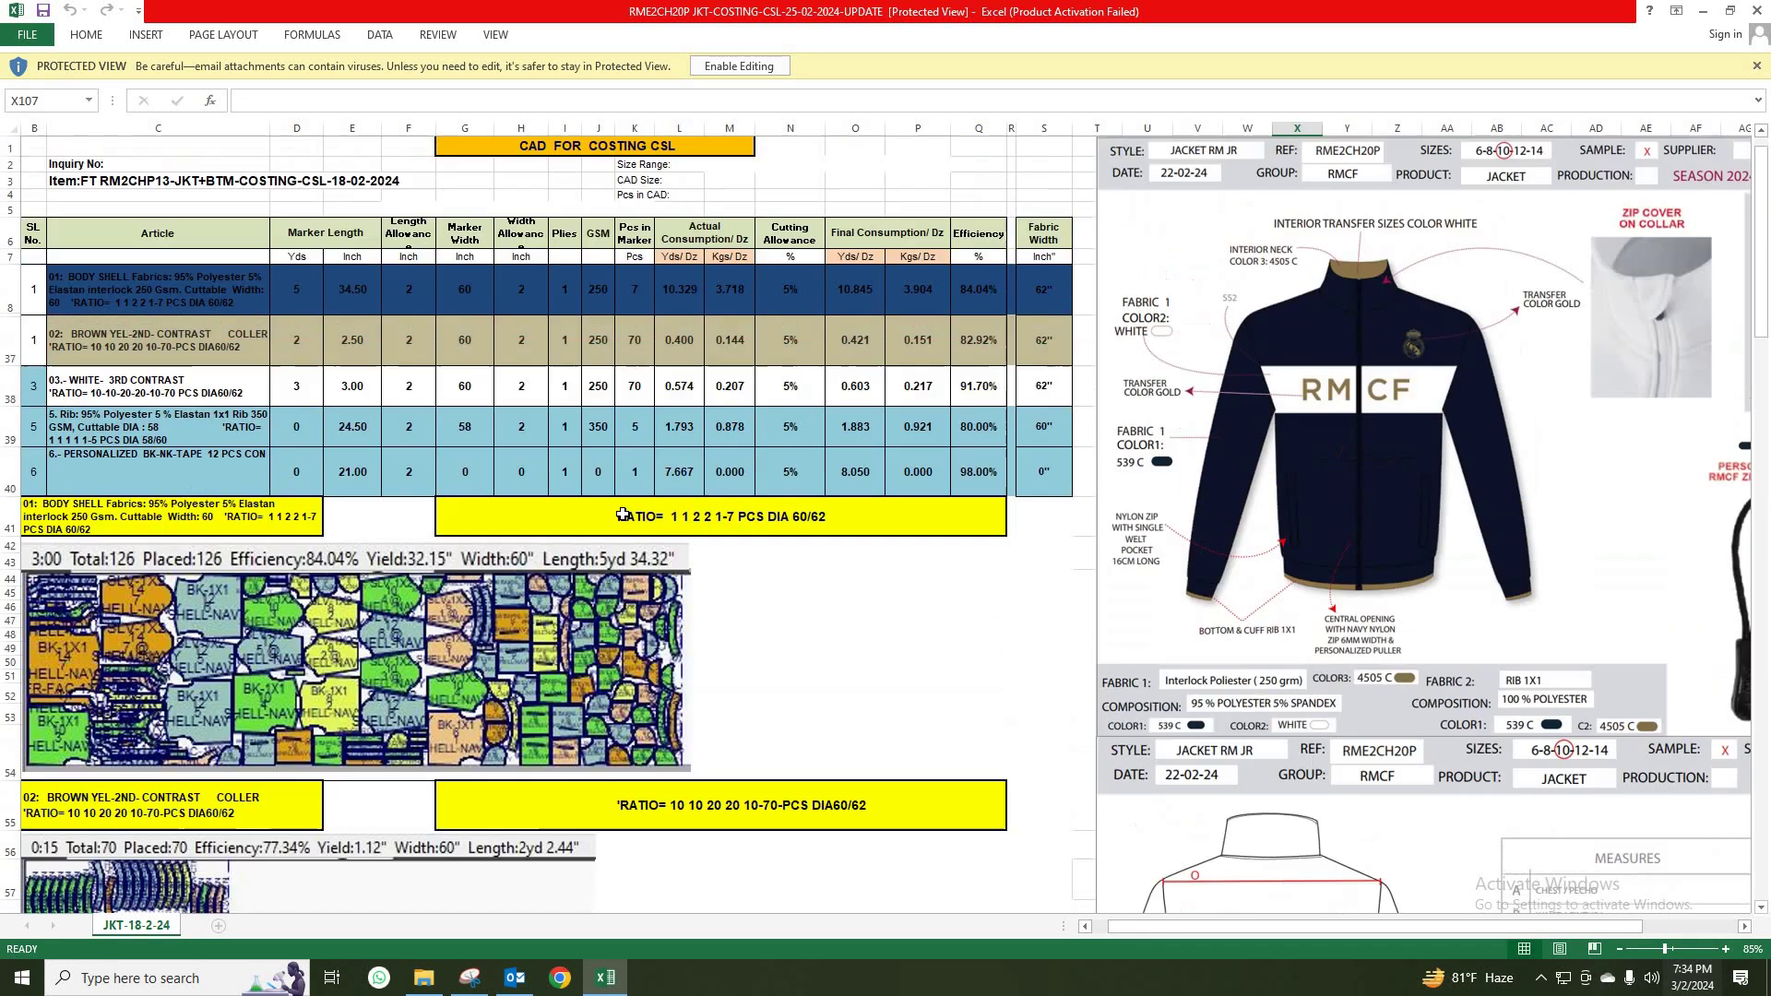
left_click(480, 641)
scroll(505, 639, "down", 4)
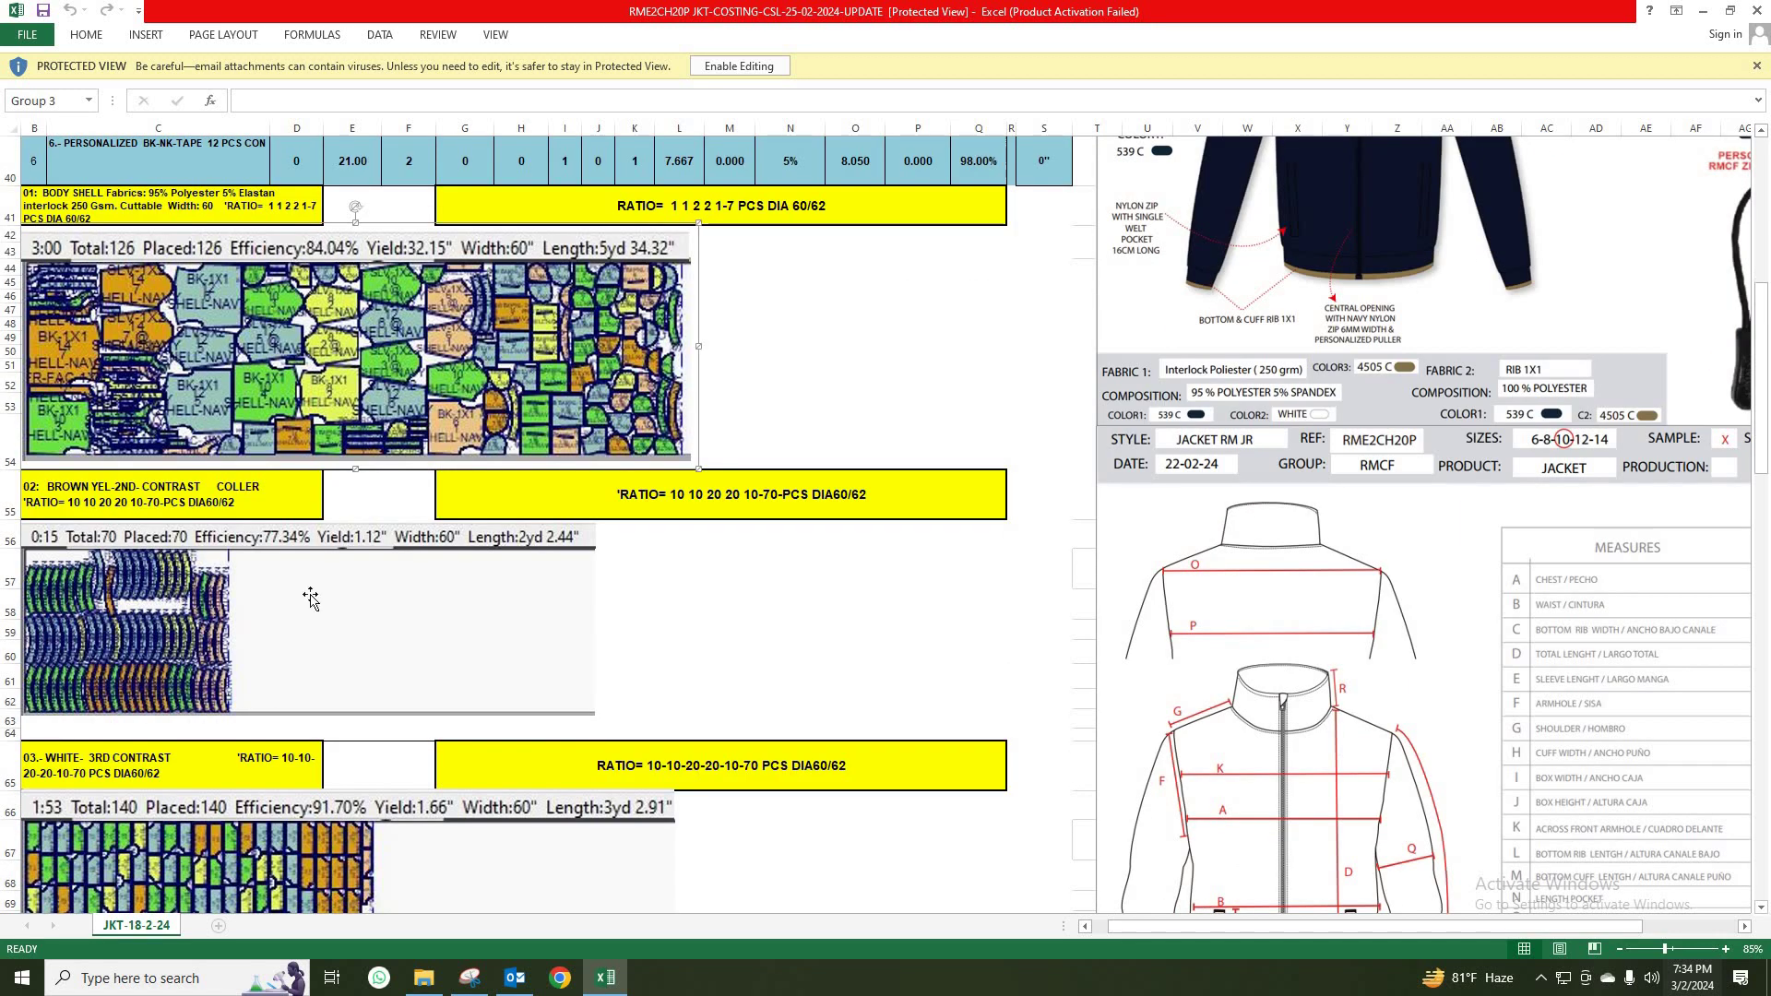
left_click(163, 621)
scroll(163, 621, "down", 4)
scroll(166, 454, "down", 2)
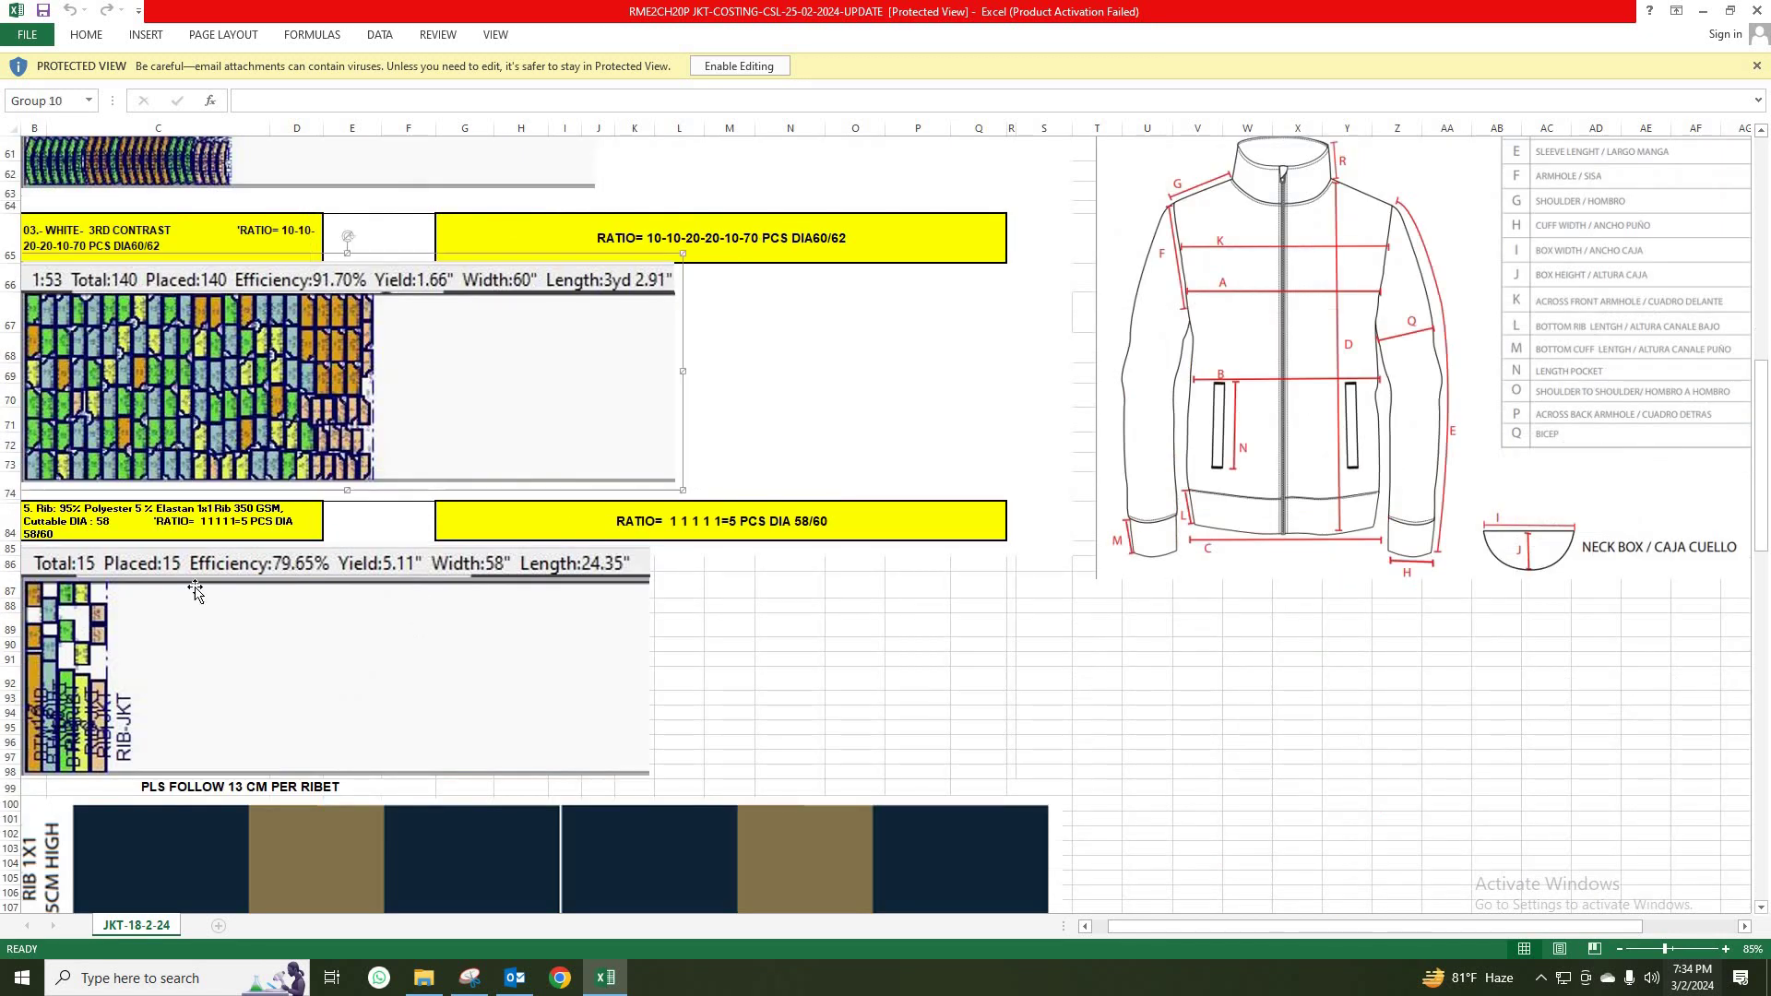
left_click(185, 651)
scroll(305, 655, "up", 5)
scroll(420, 664, "up", 6)
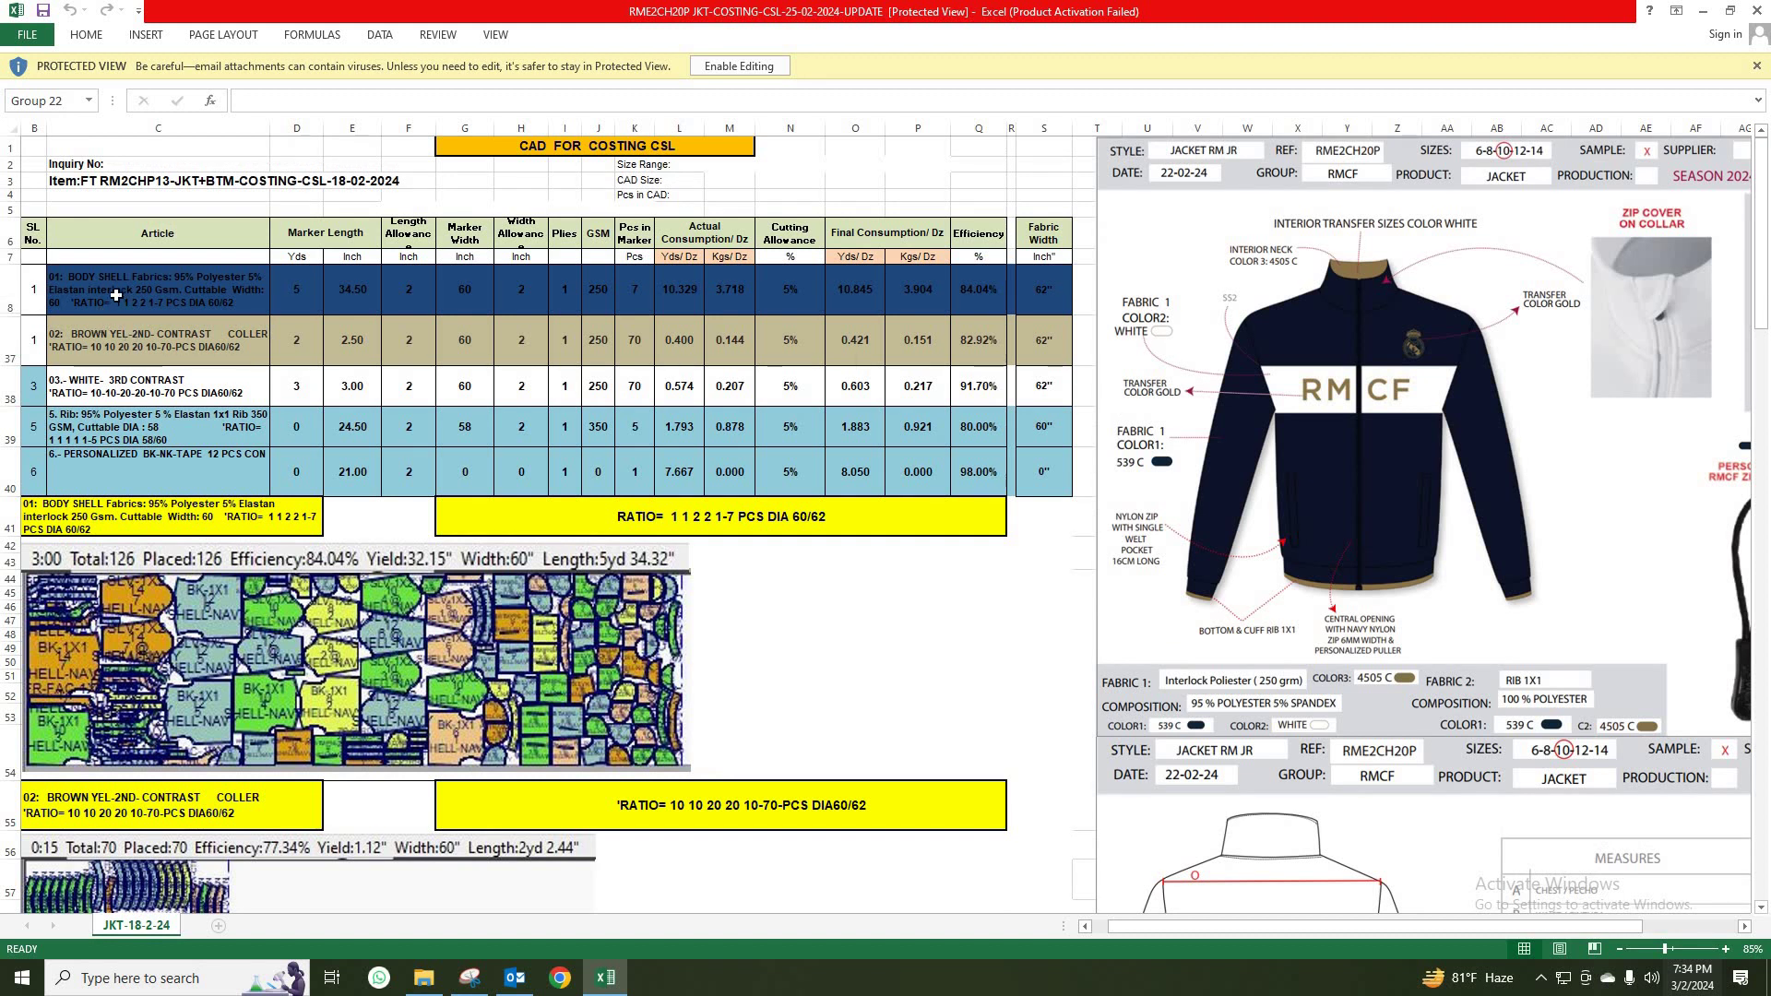
Step: Inspect the marker length columns and the body shell, collar and white contrast Kgs/Dz formulas
left_click_drag(111, 291, 365, 484)
left_click_drag(918, 289, 910, 481)
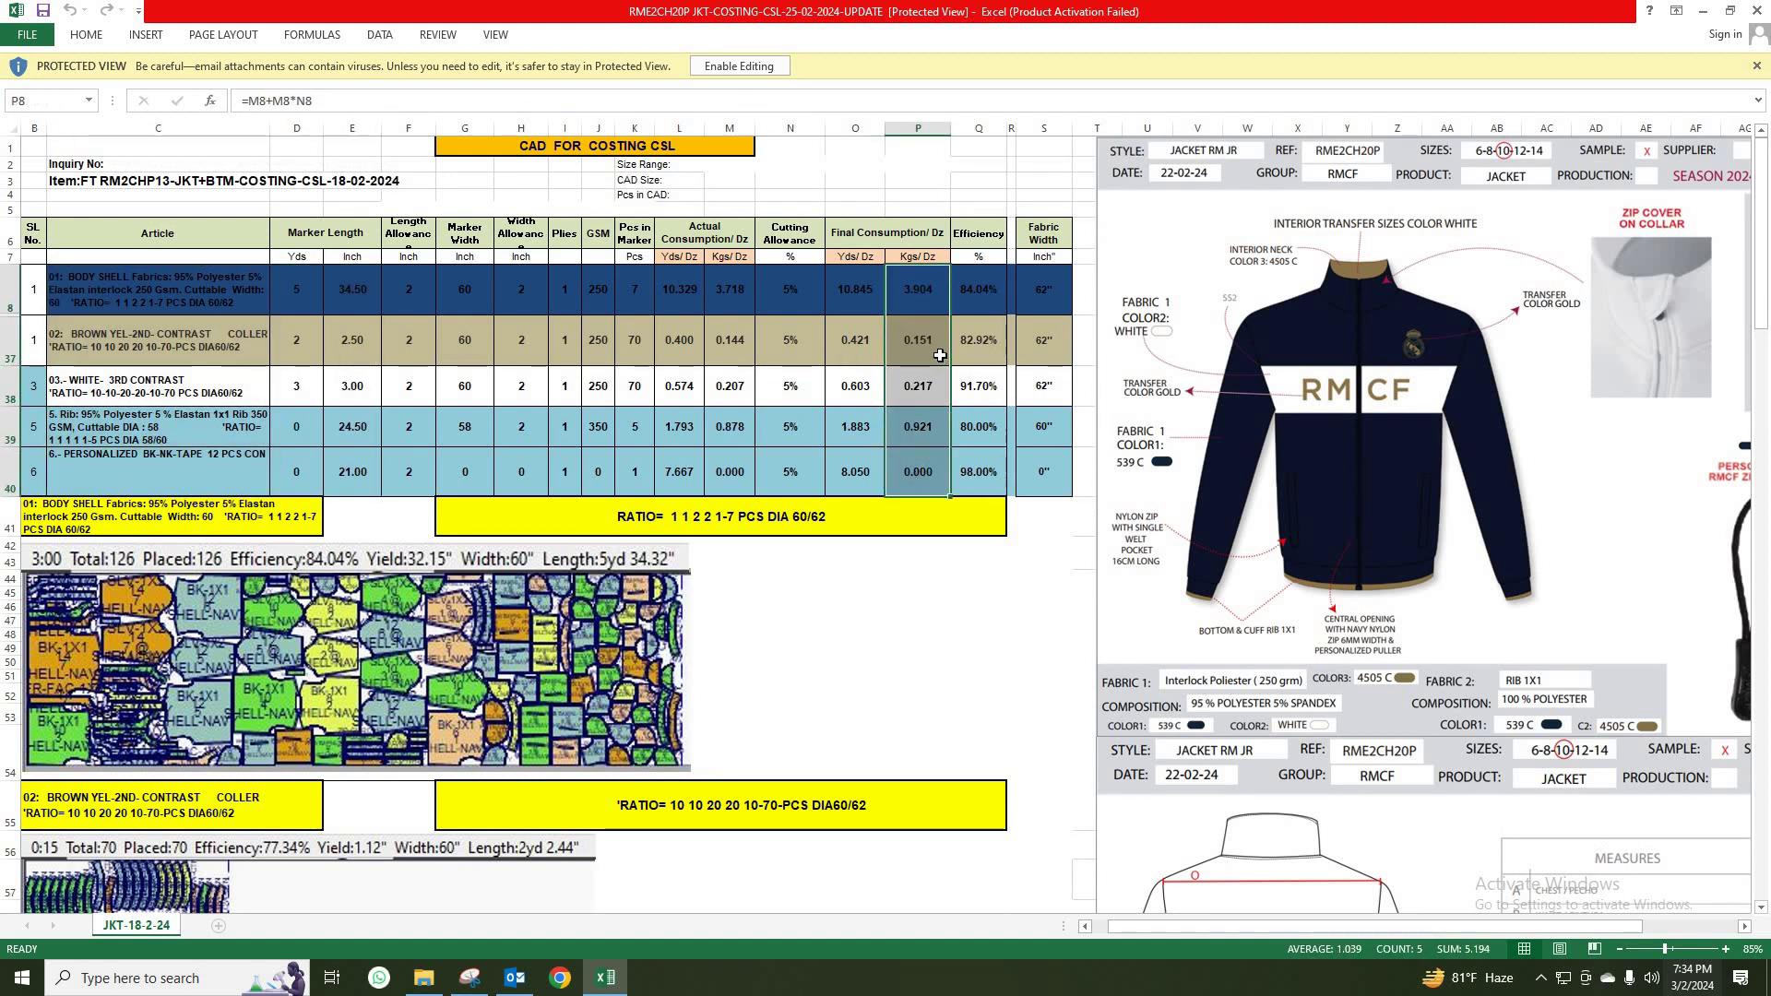
left_click(926, 293)
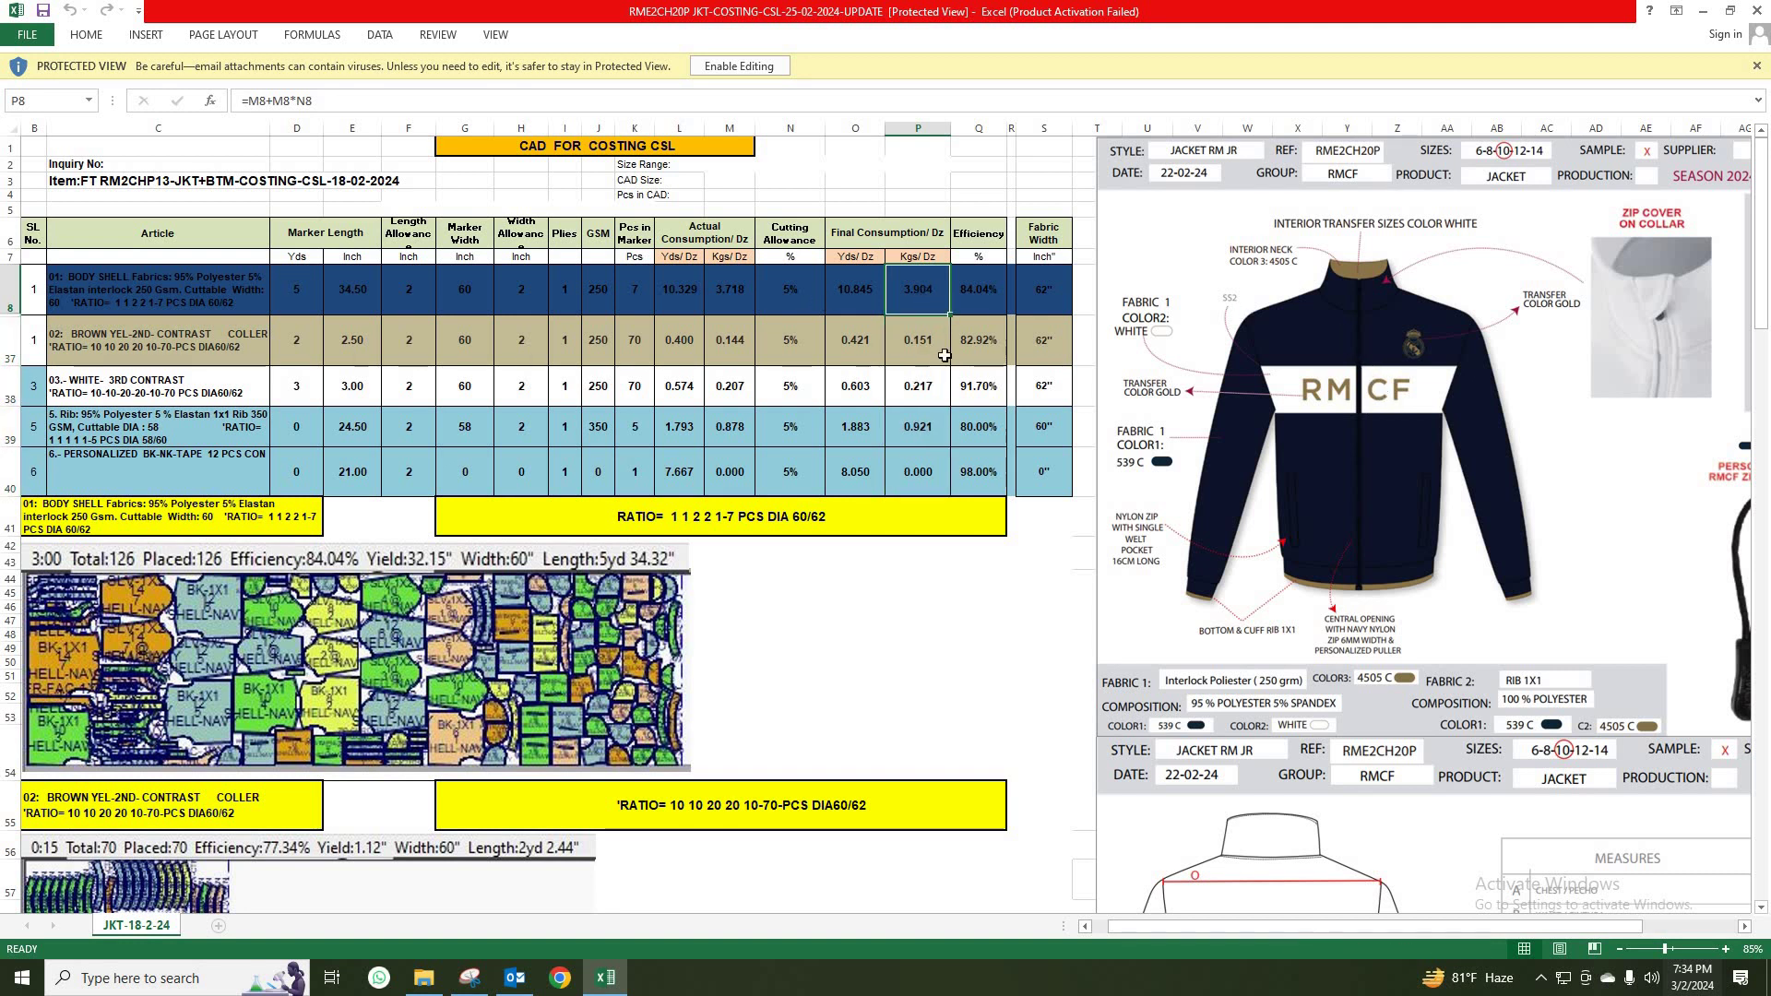
left_click(1335, 382)
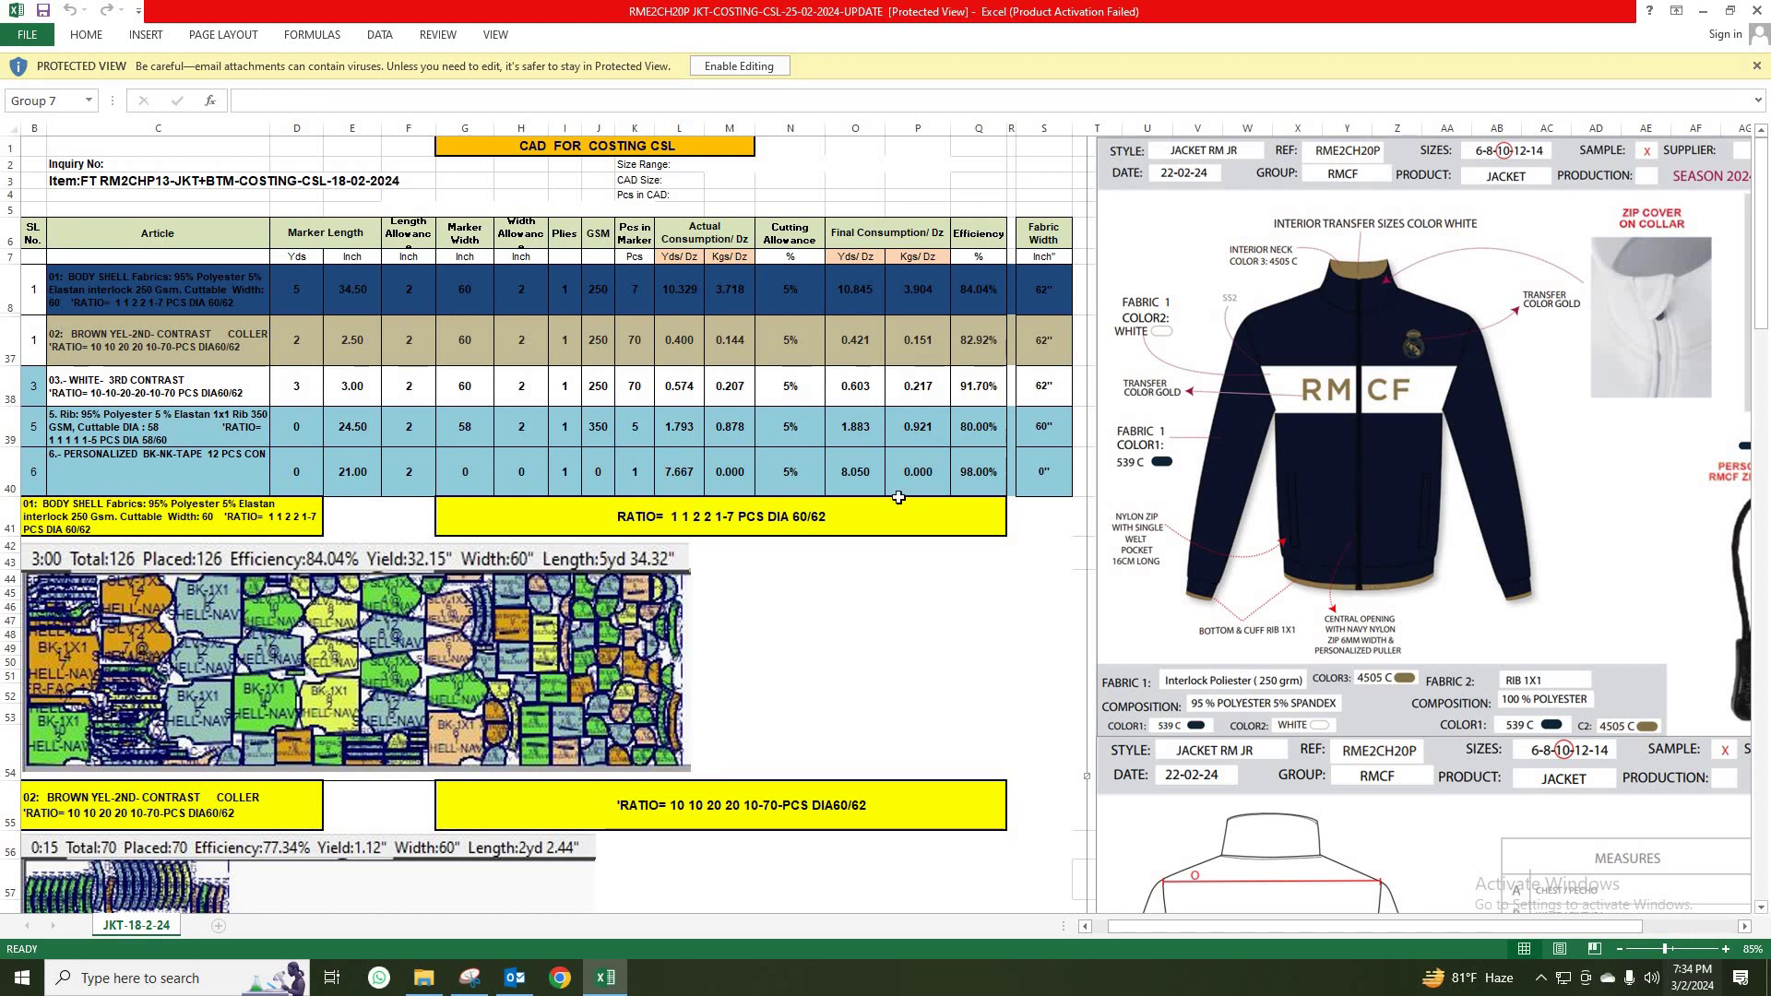
left_click(930, 348)
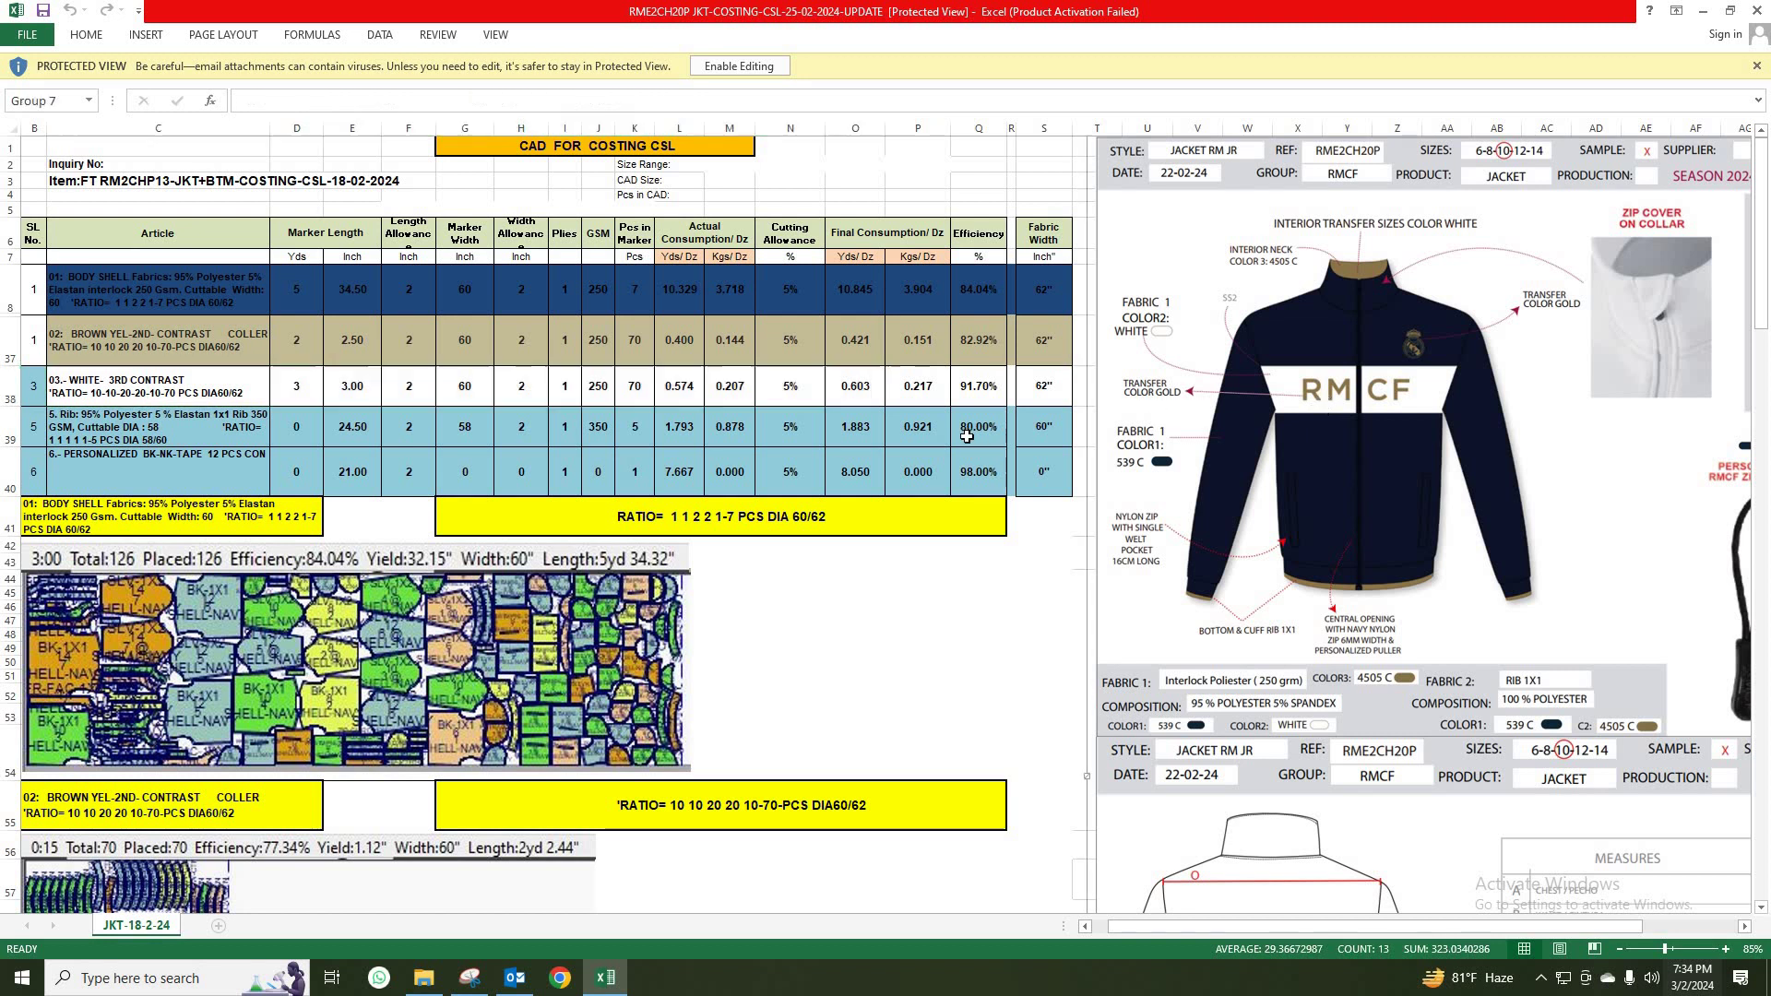
left_click(922, 387)
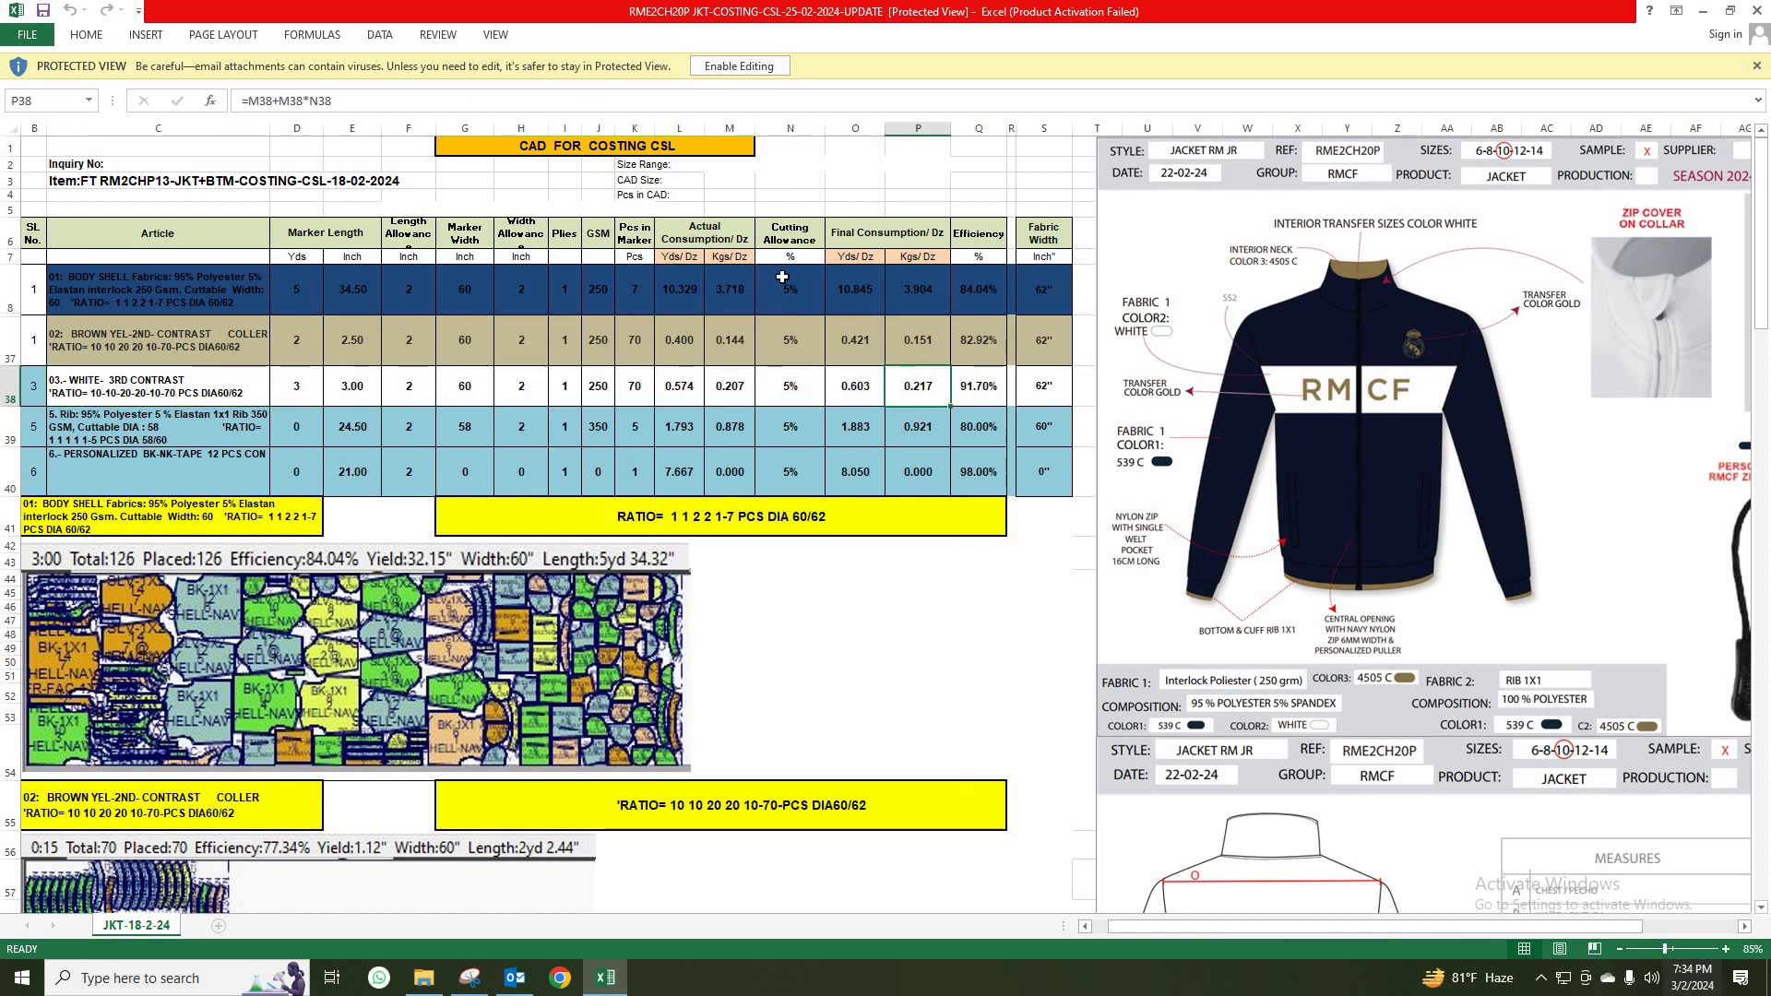
Step: Check the personalized tape row's description and marker length 21, then enable editing
left_click(1703, 11)
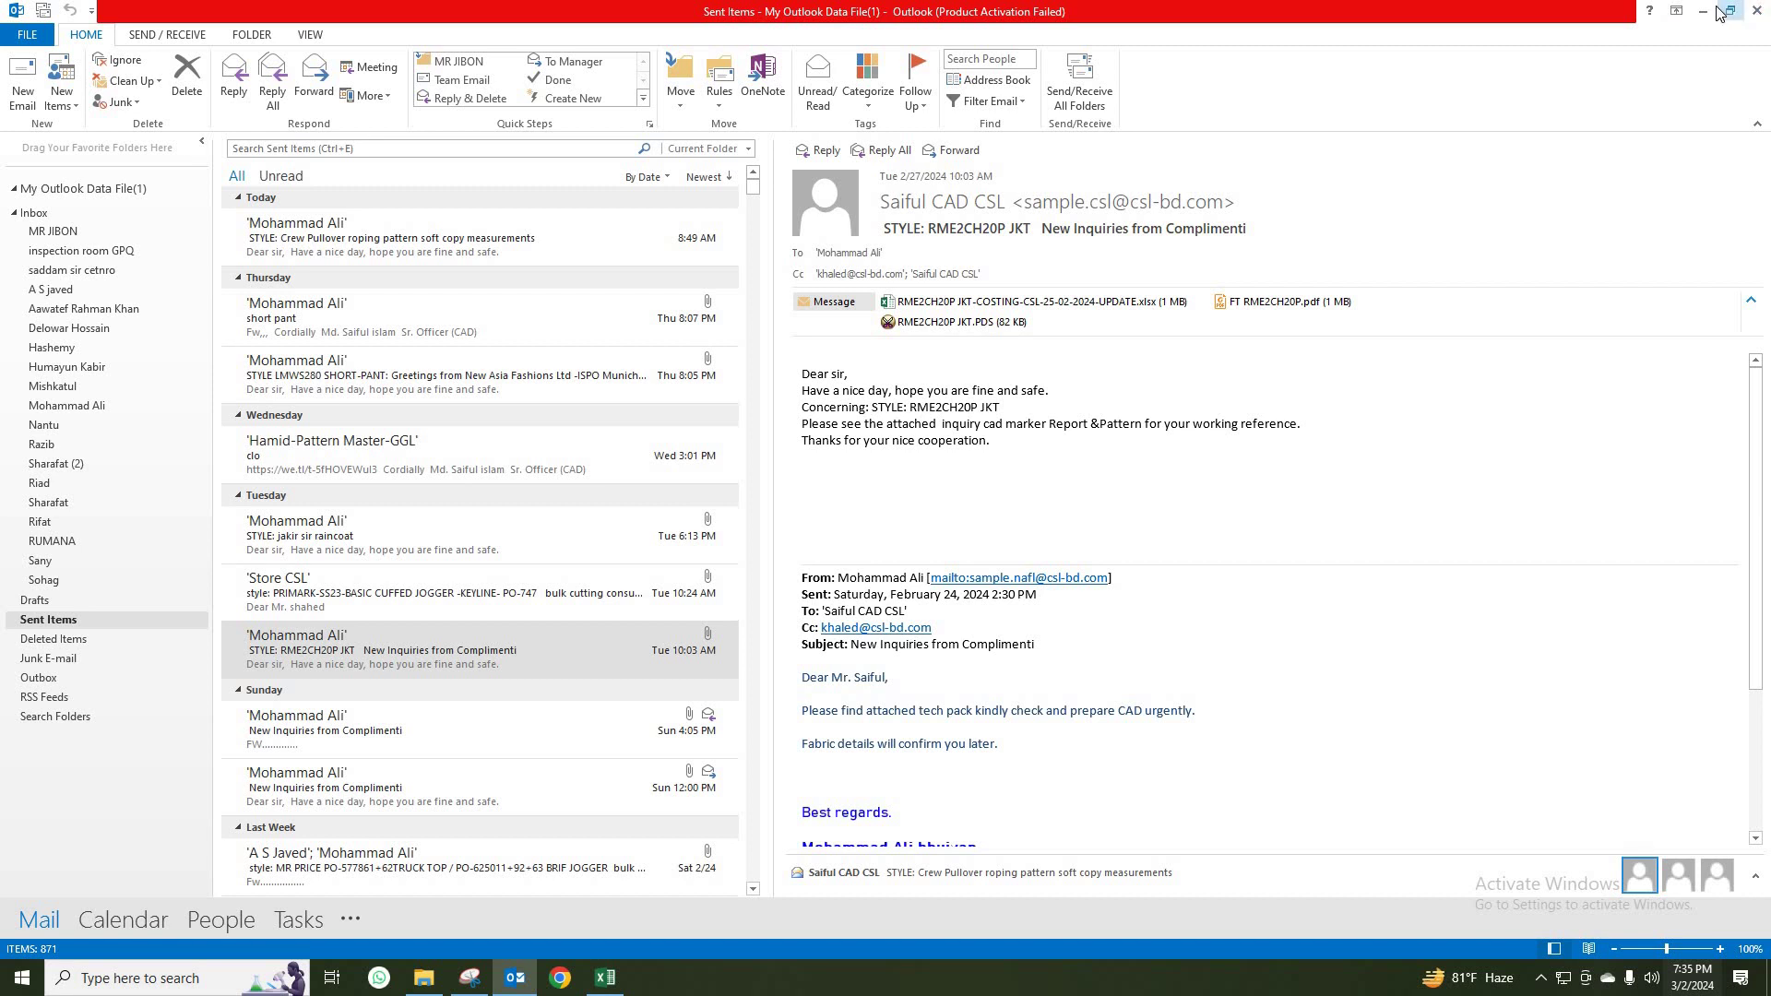
left_click(1703, 11)
left_click(606, 978)
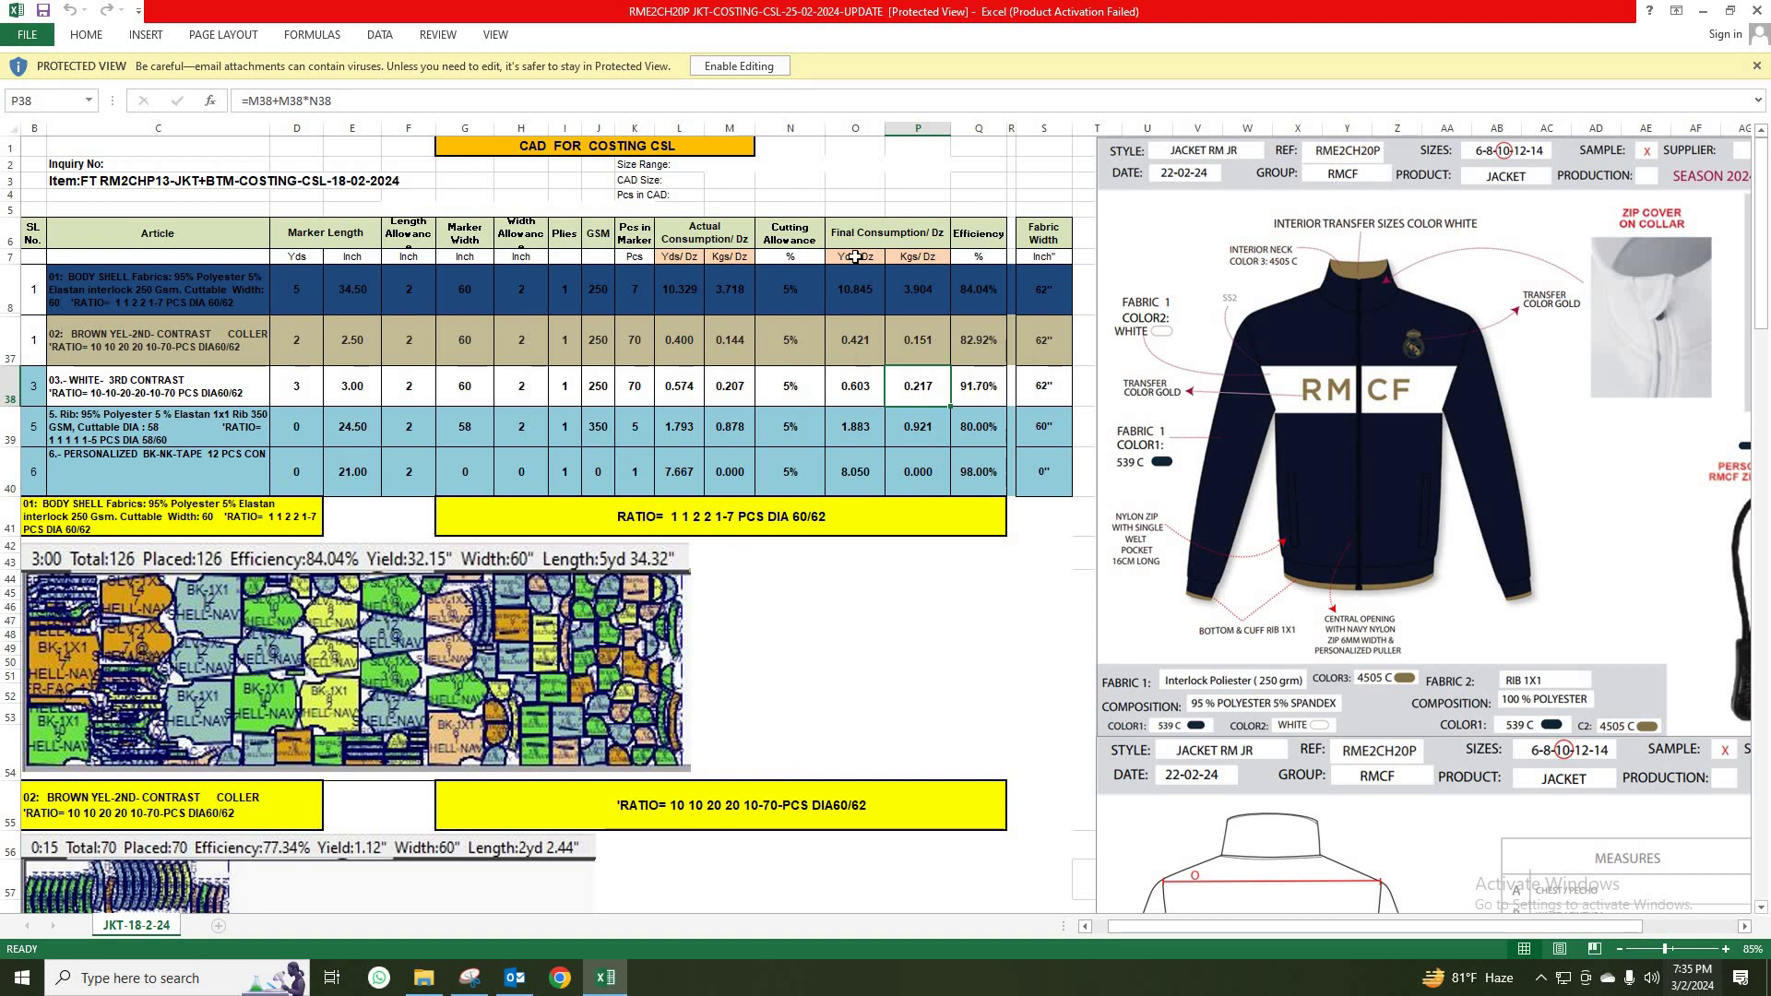
left_click(955, 620)
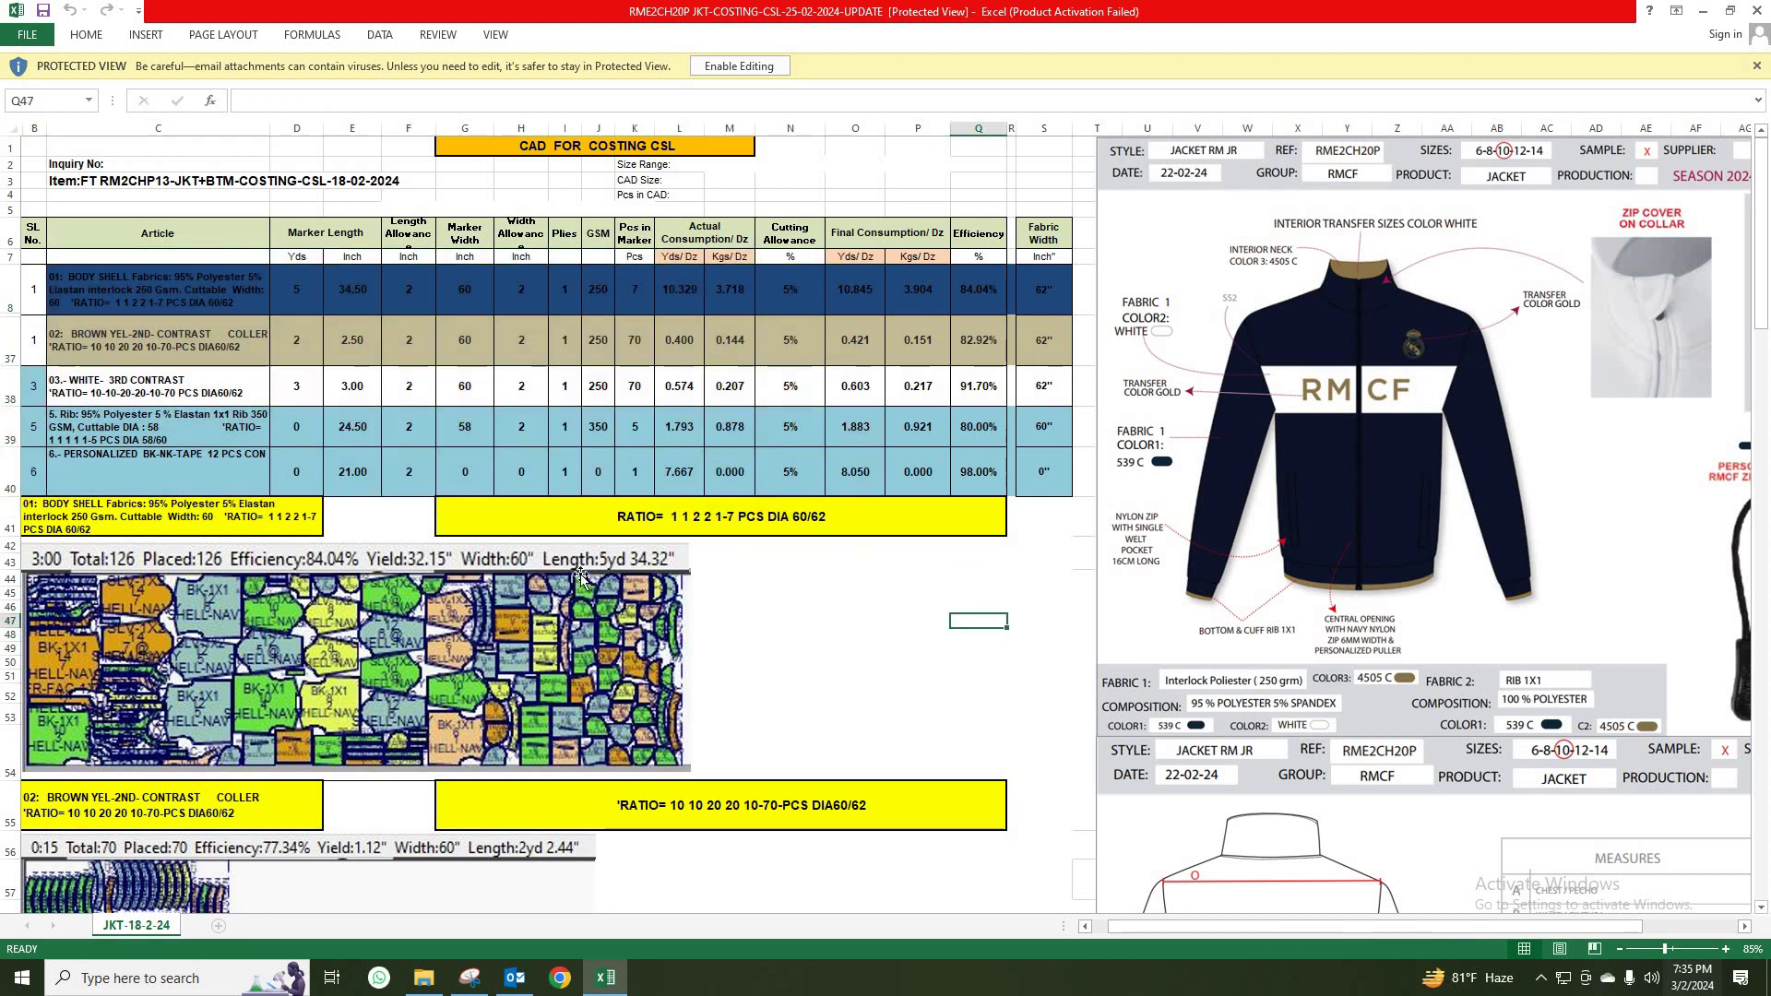
left_click(164, 476)
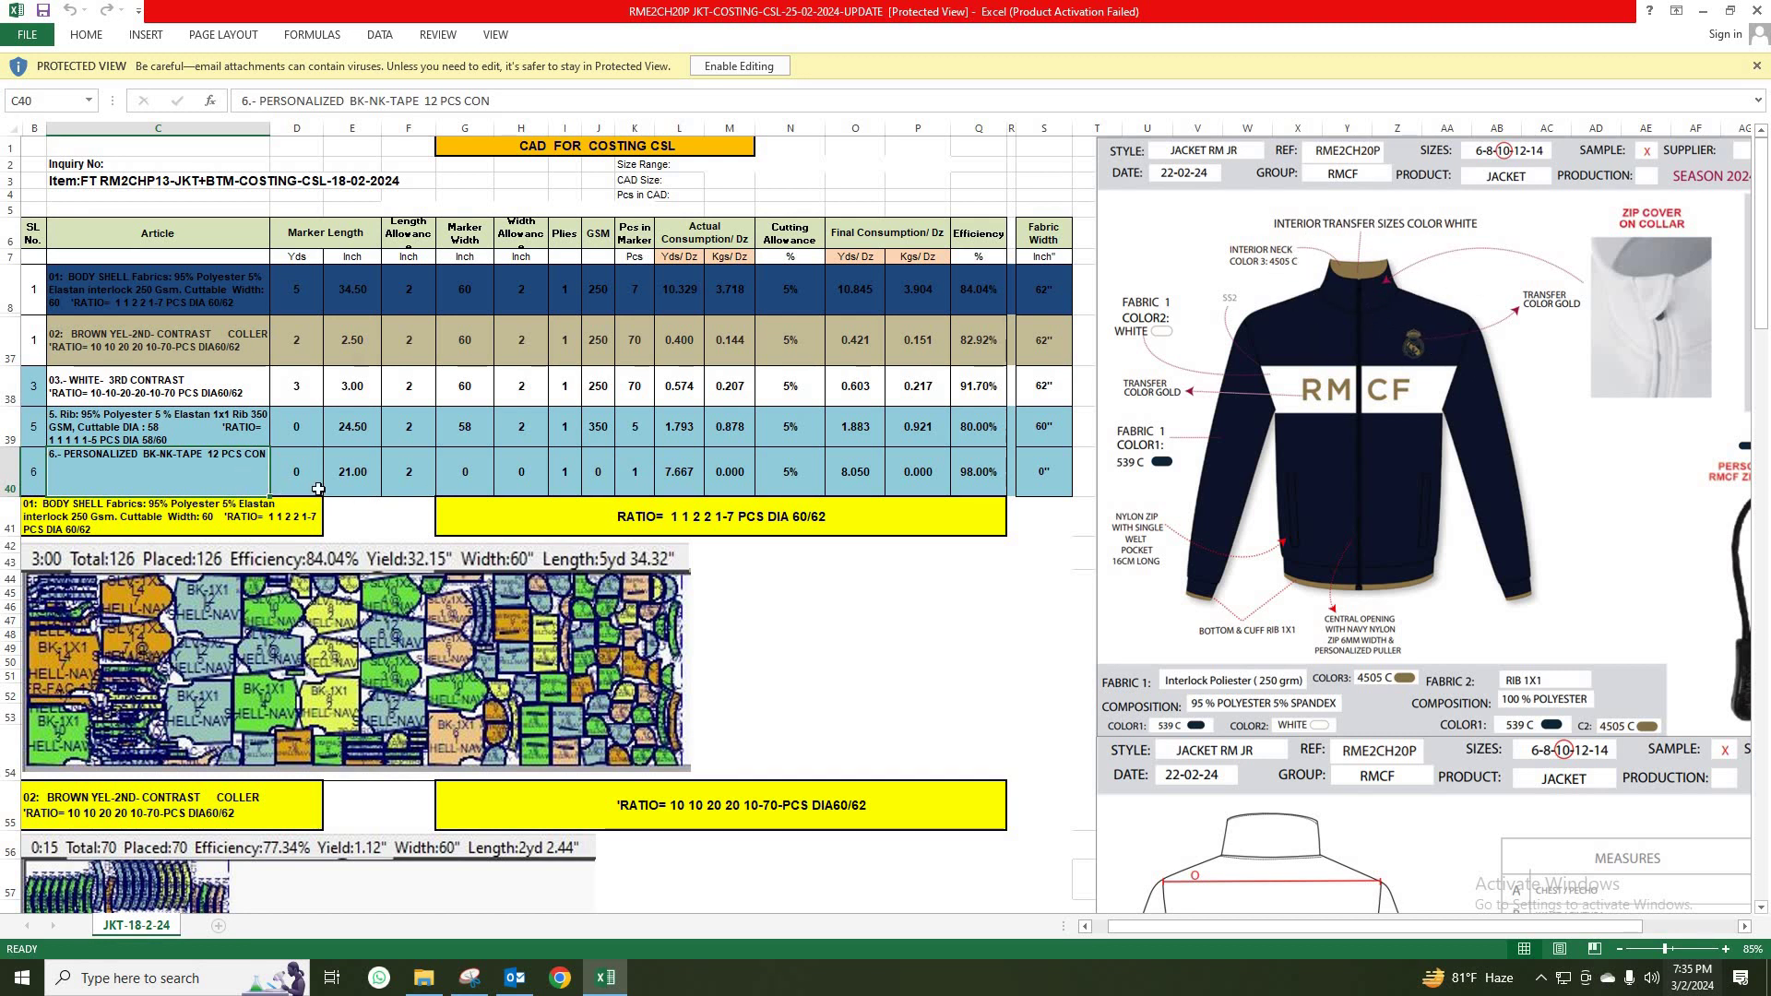
left_click(358, 483)
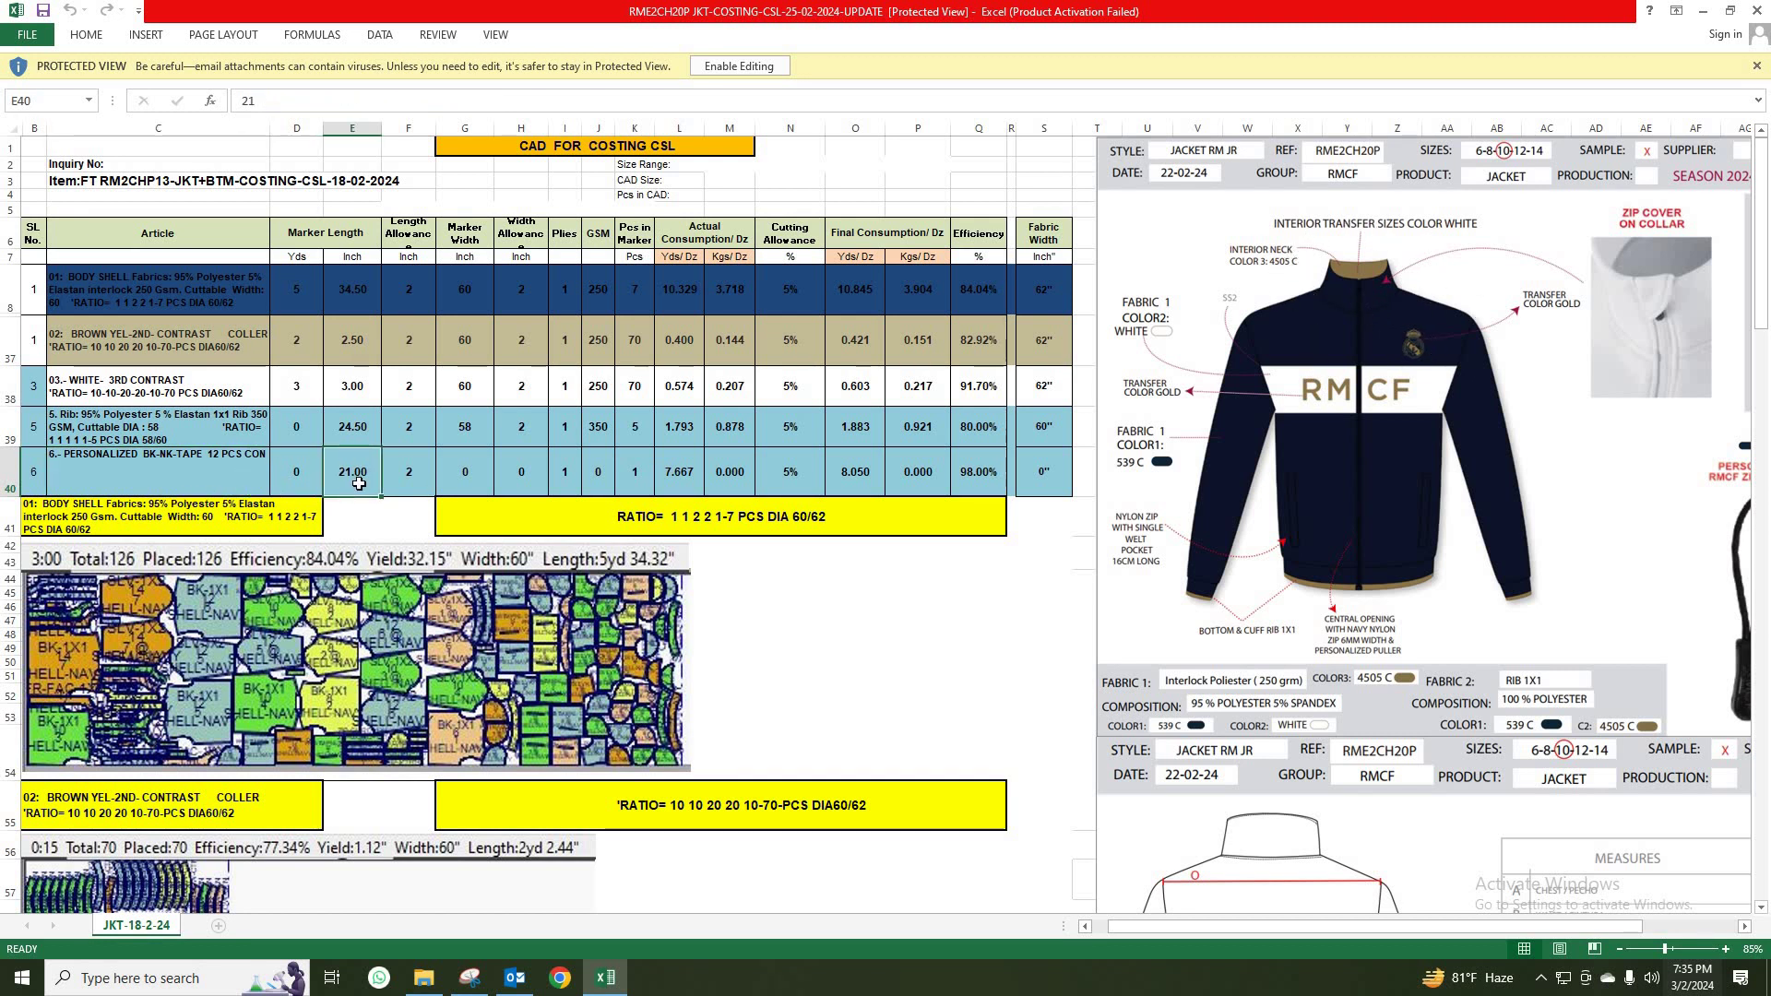
left_click(738, 66)
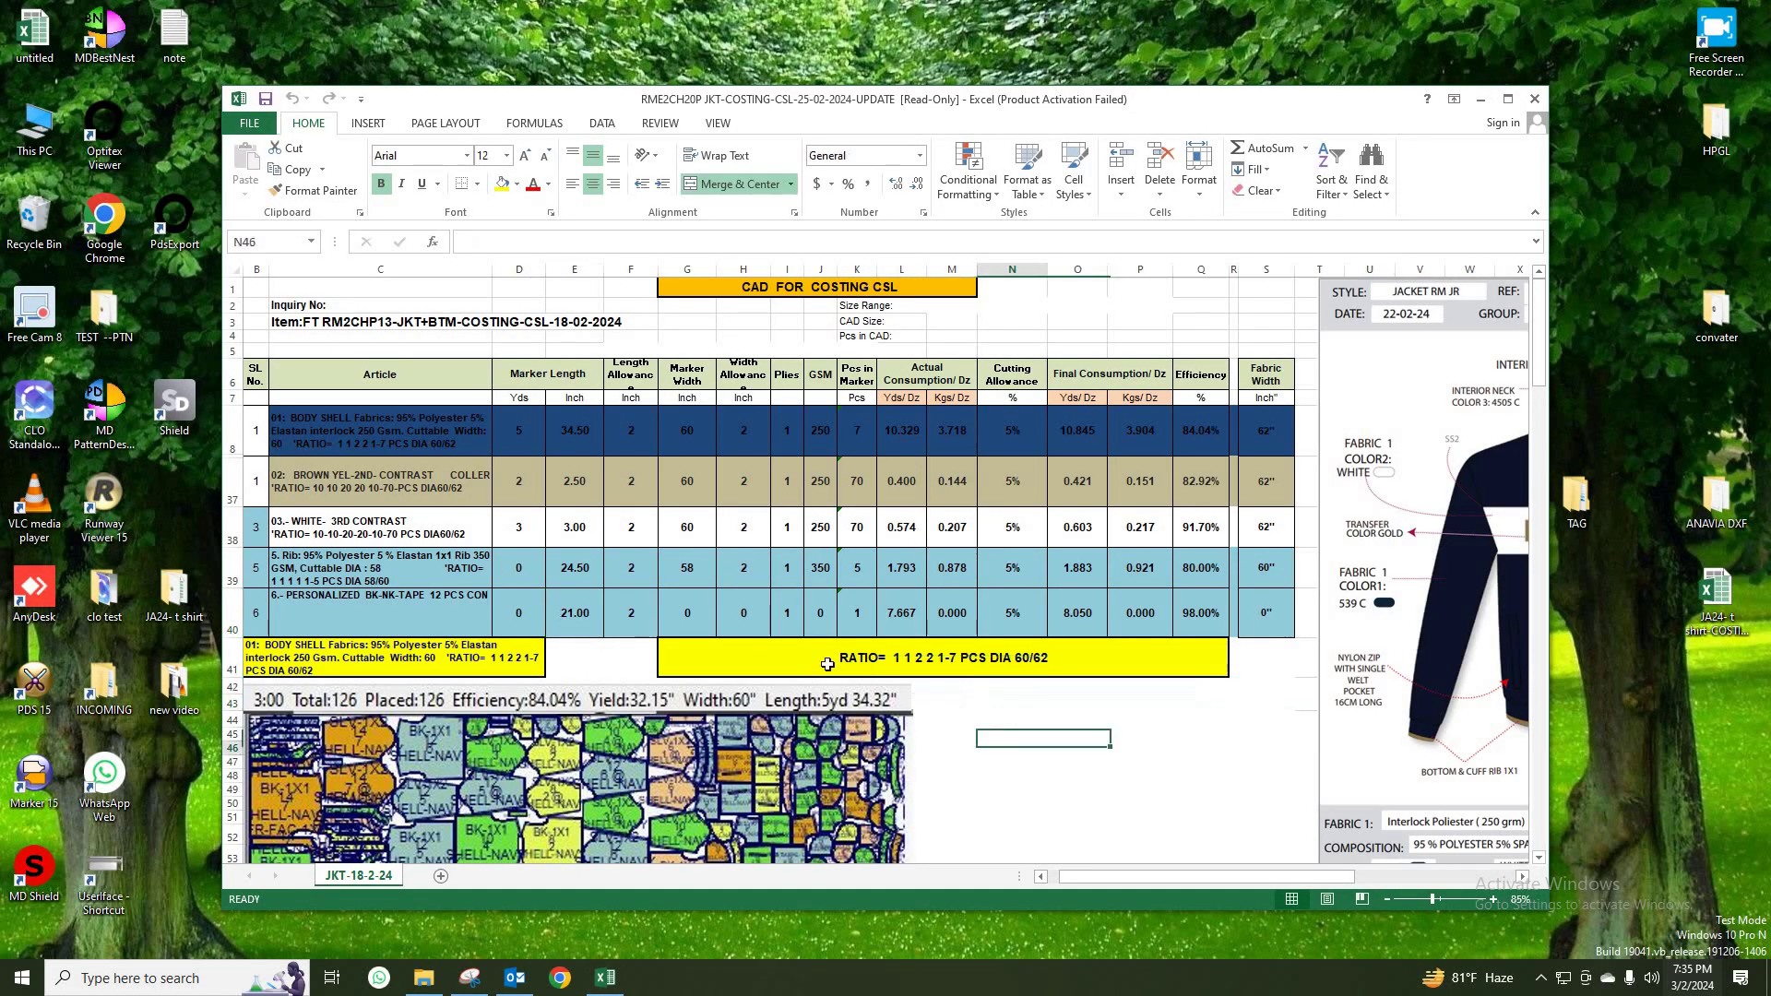
Step: Set the tape row's marker length in E40 to 0, then restore it to 21
left_click(1014, 747)
left_click(1507, 99)
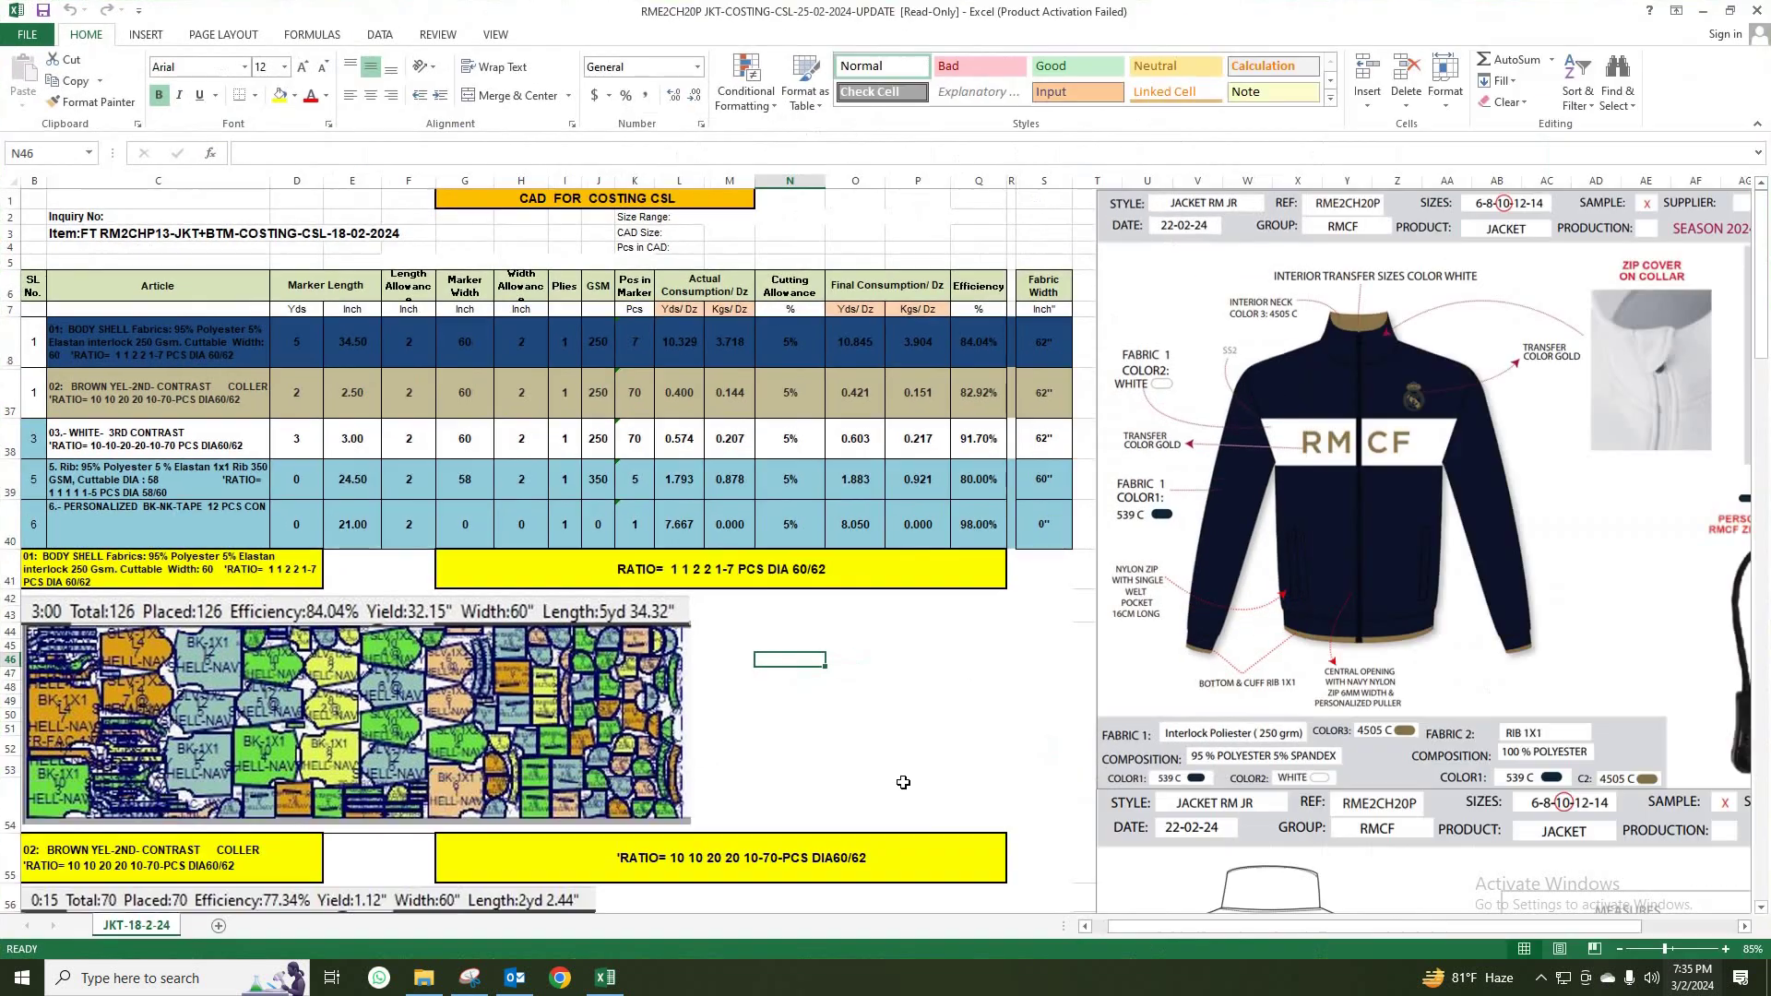
left_click(354, 522)
type("0")
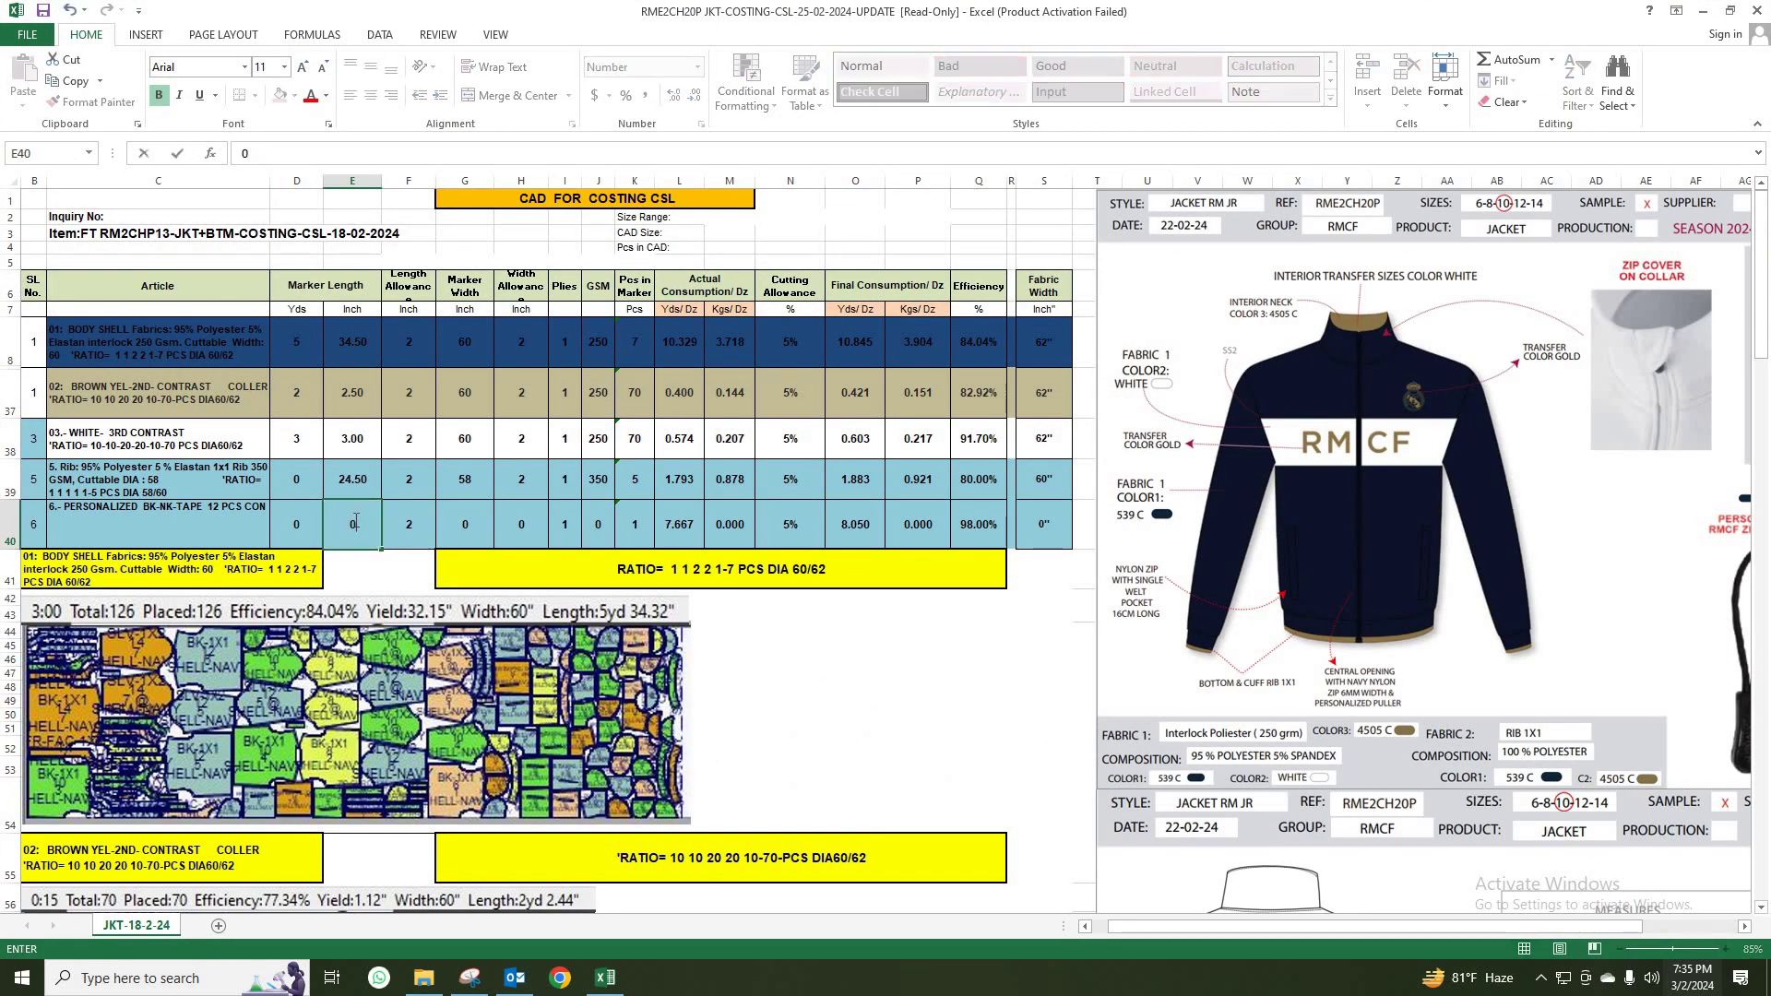
left_click(1066, 627)
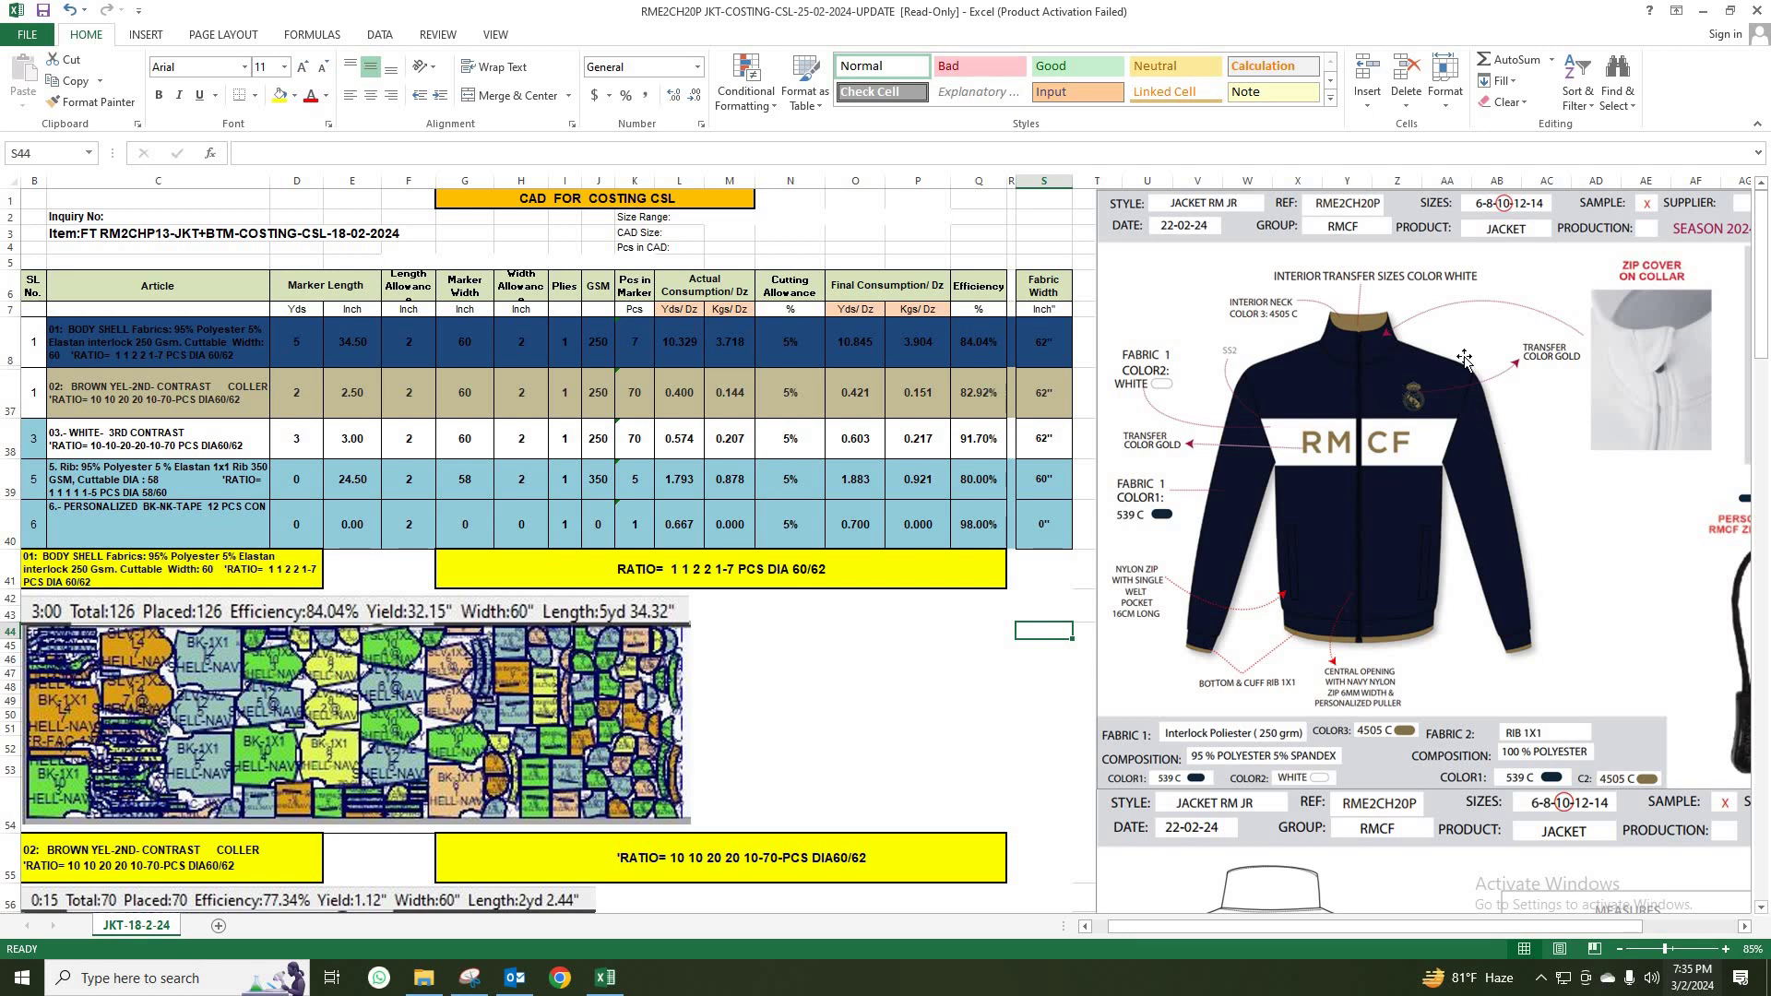
left_click(355, 529)
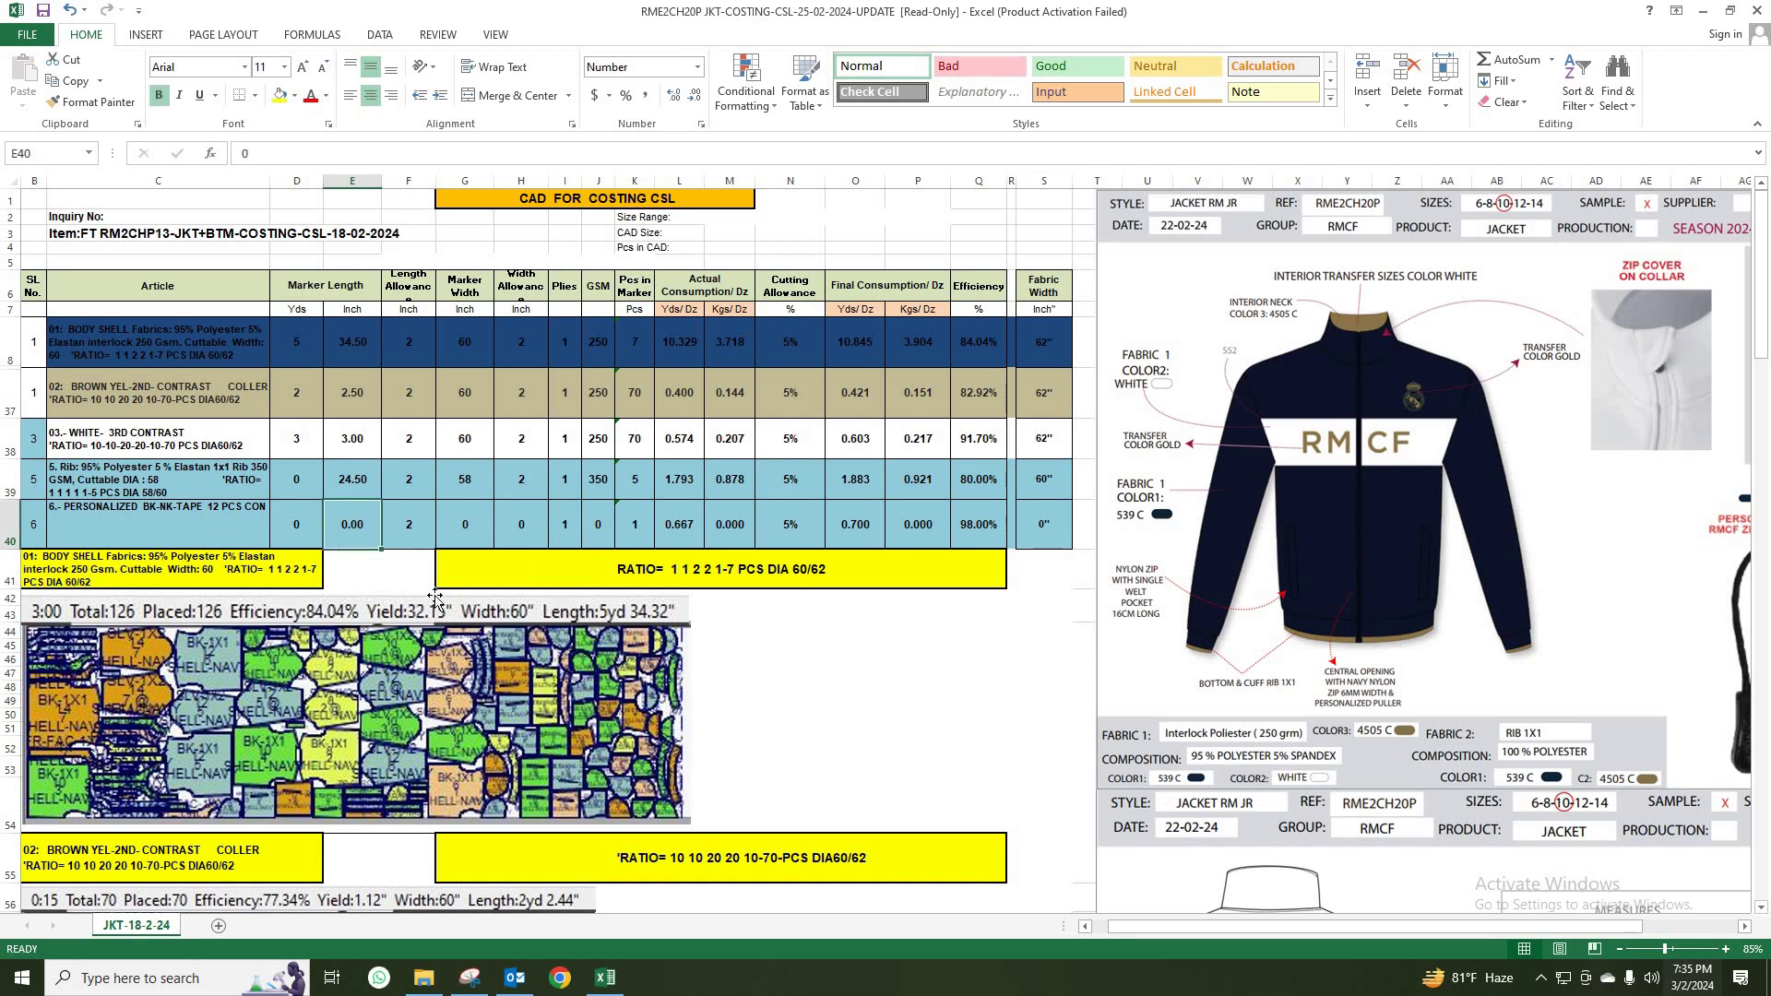
type("21")
left_click(757, 667)
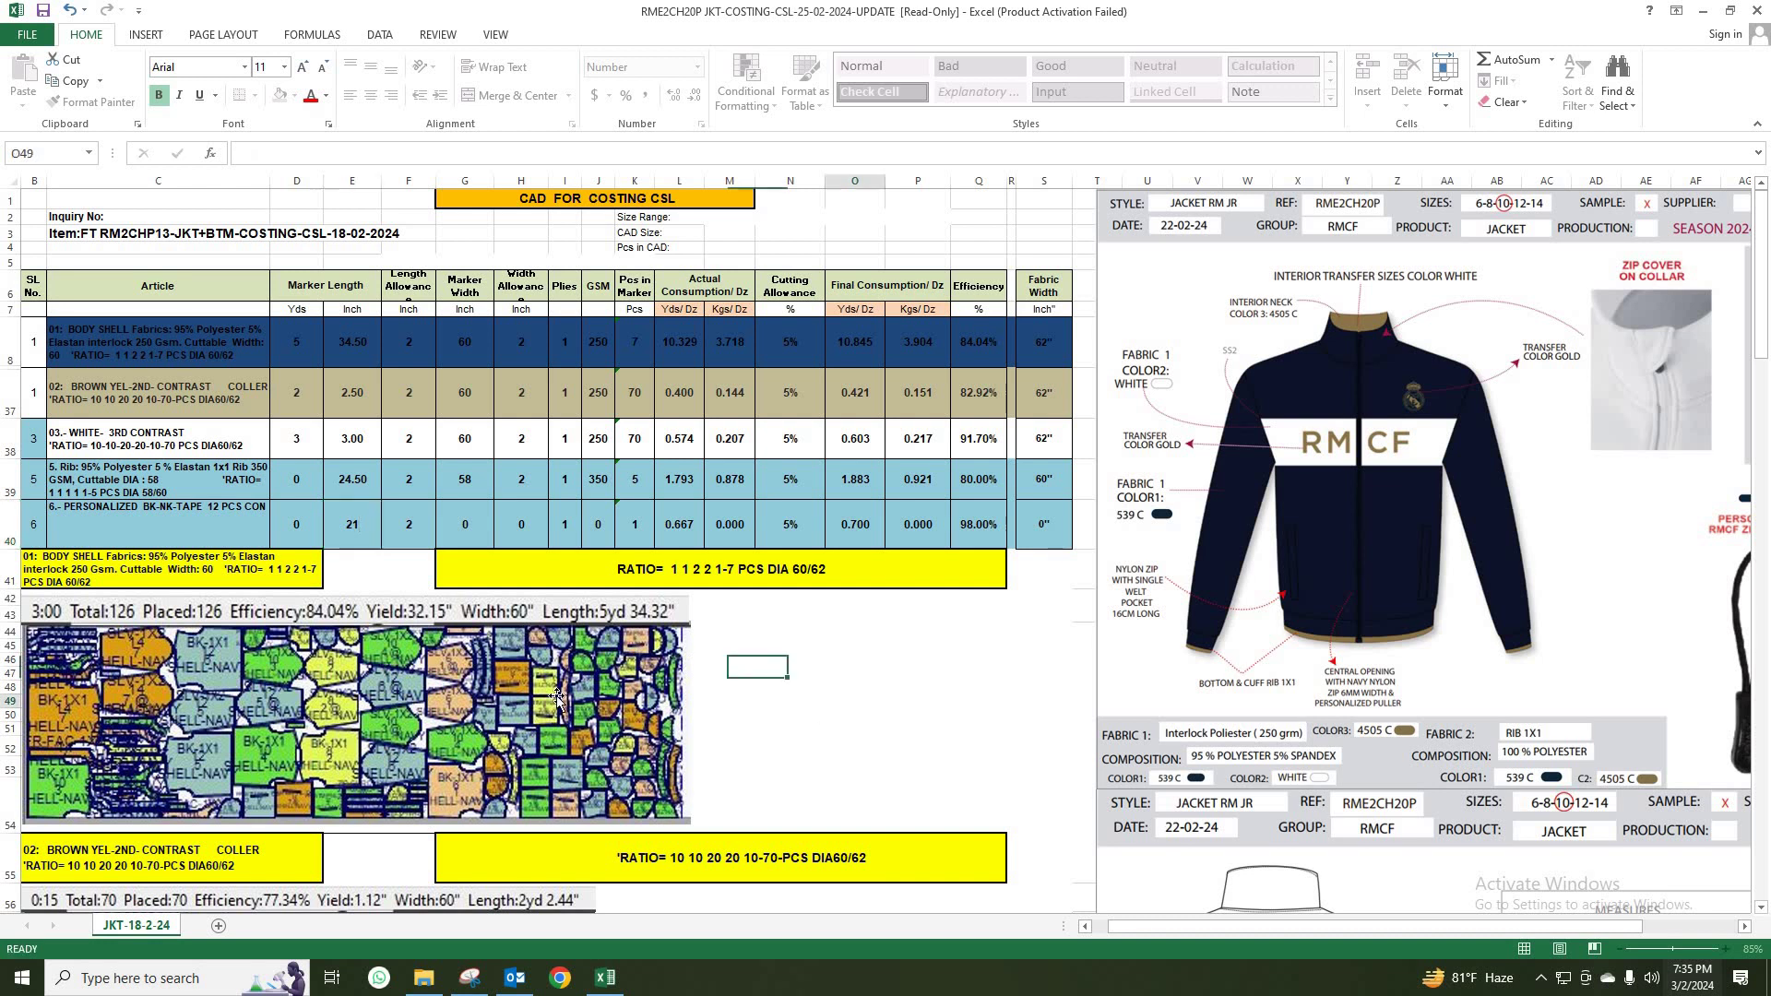
Step: Review the tape row's allowance, pieces in marker and final Yds/Dz, then nudge the jacket picture left
left_click(409, 529)
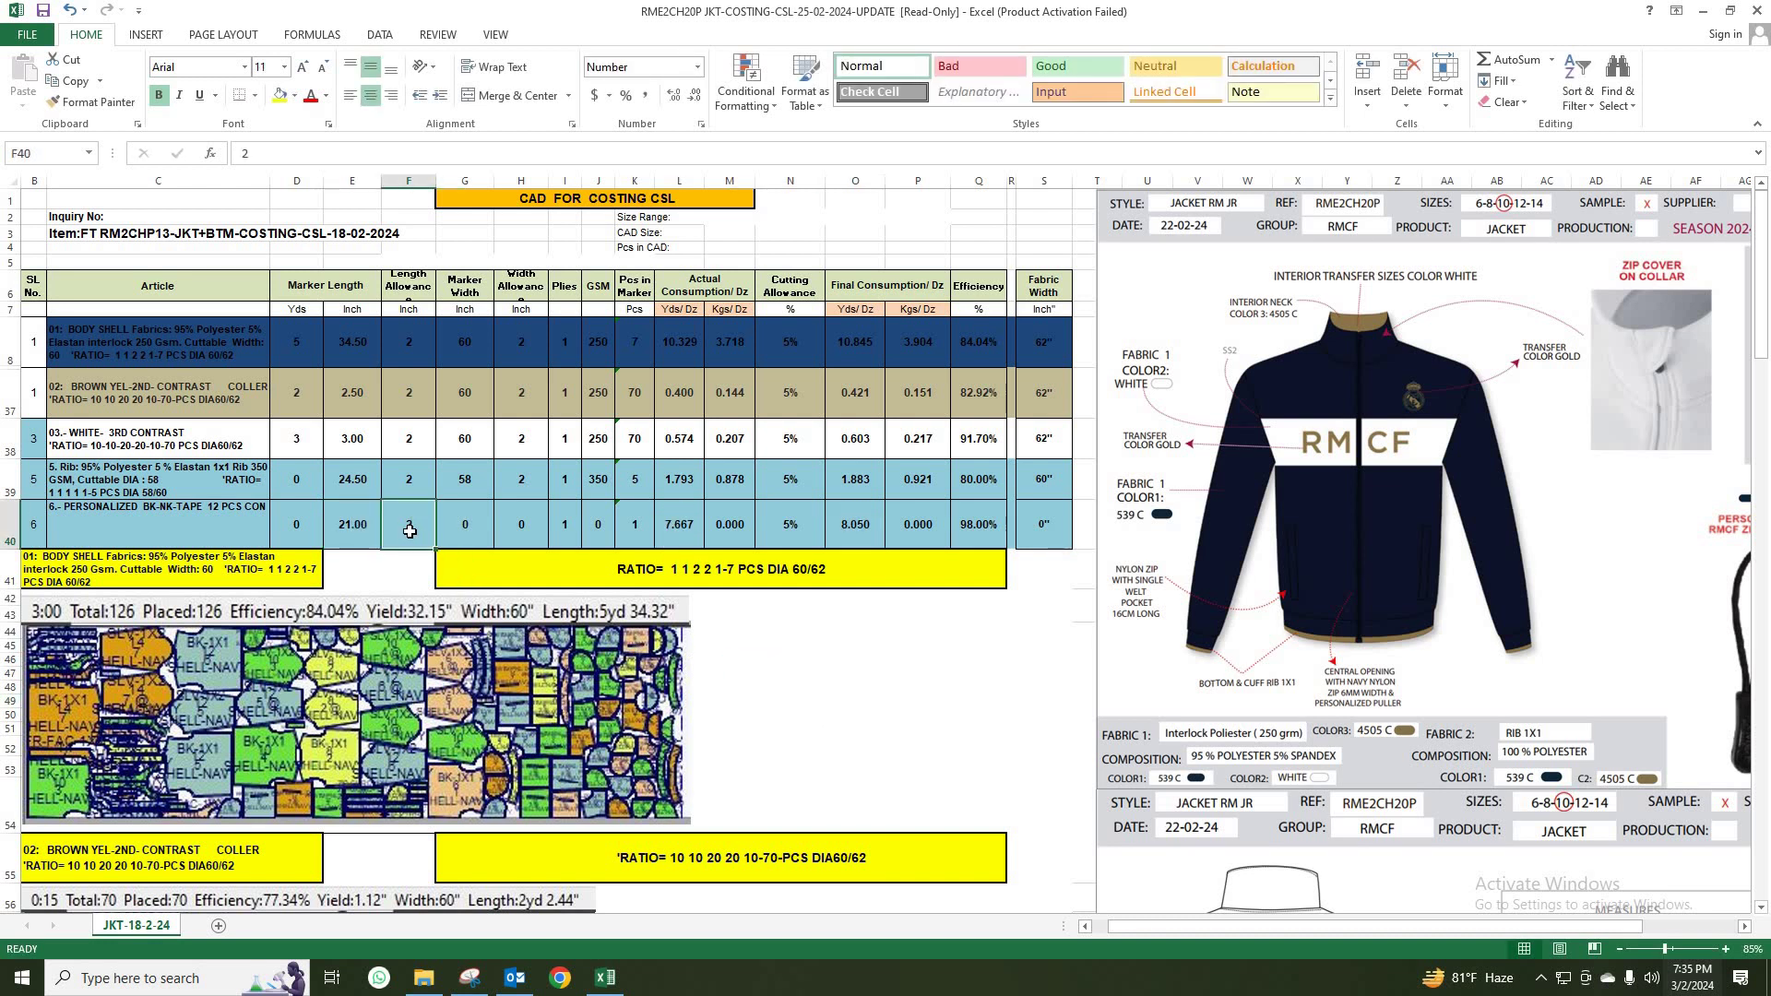
left_click_drag(355, 525, 423, 532)
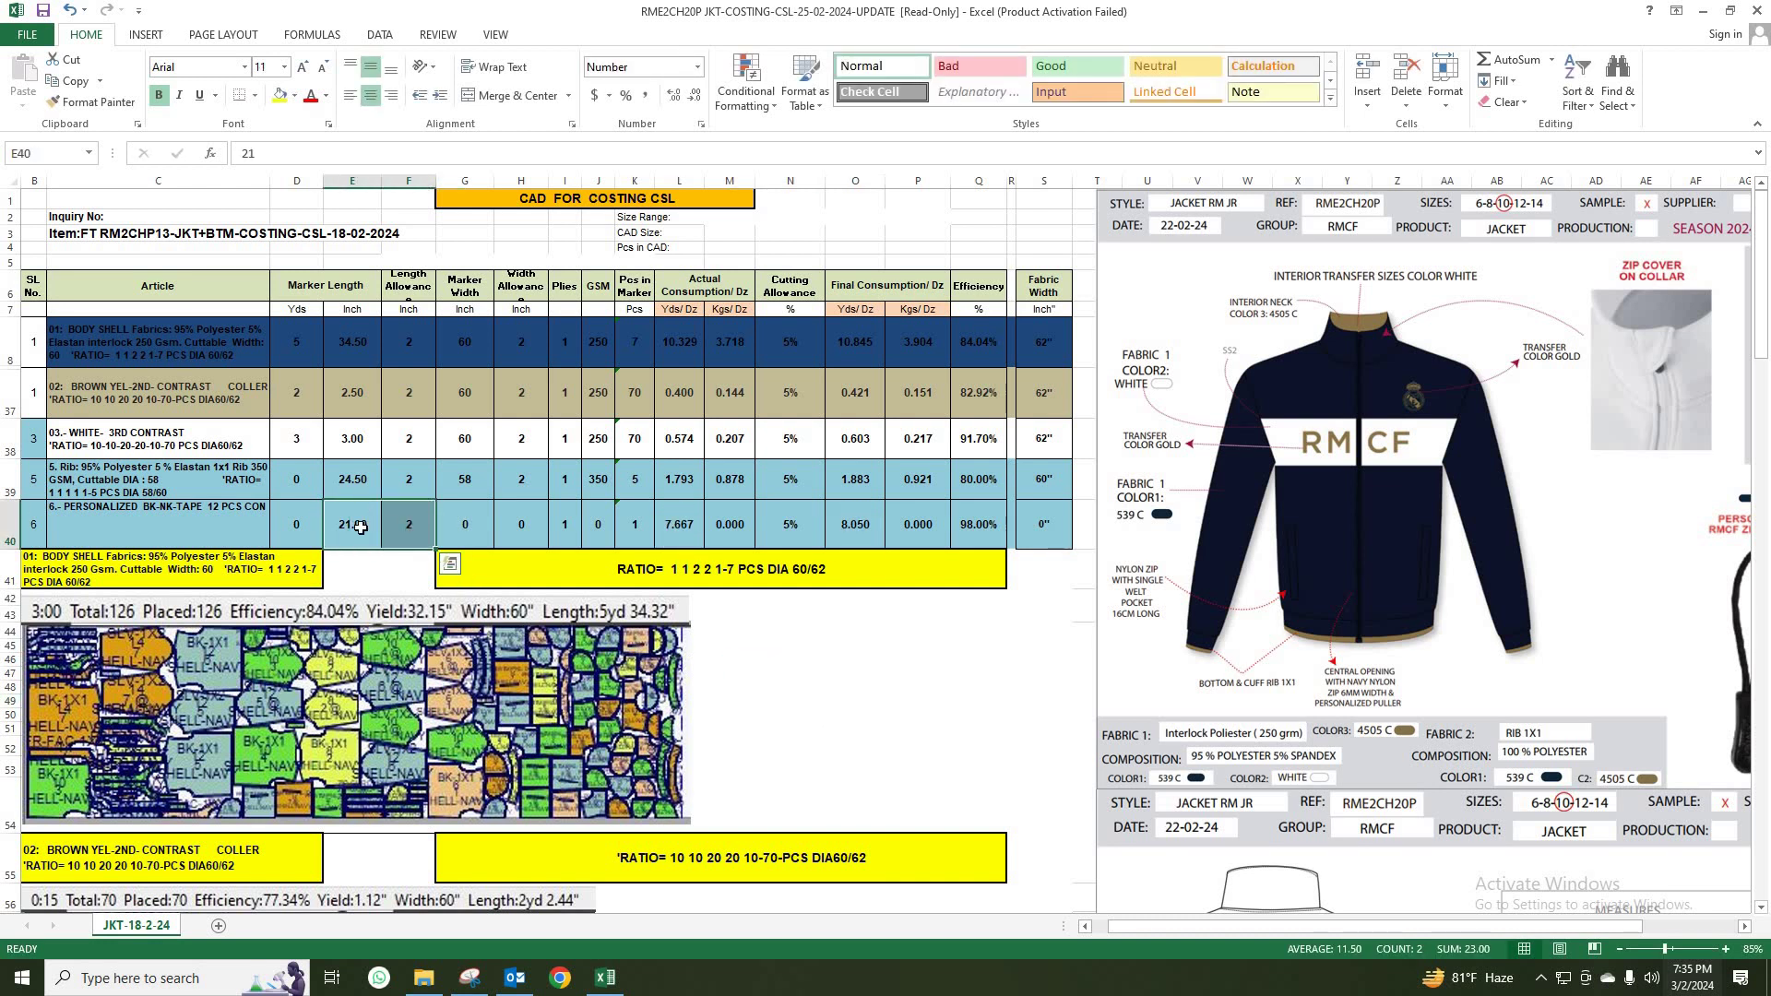
left_click(360, 527)
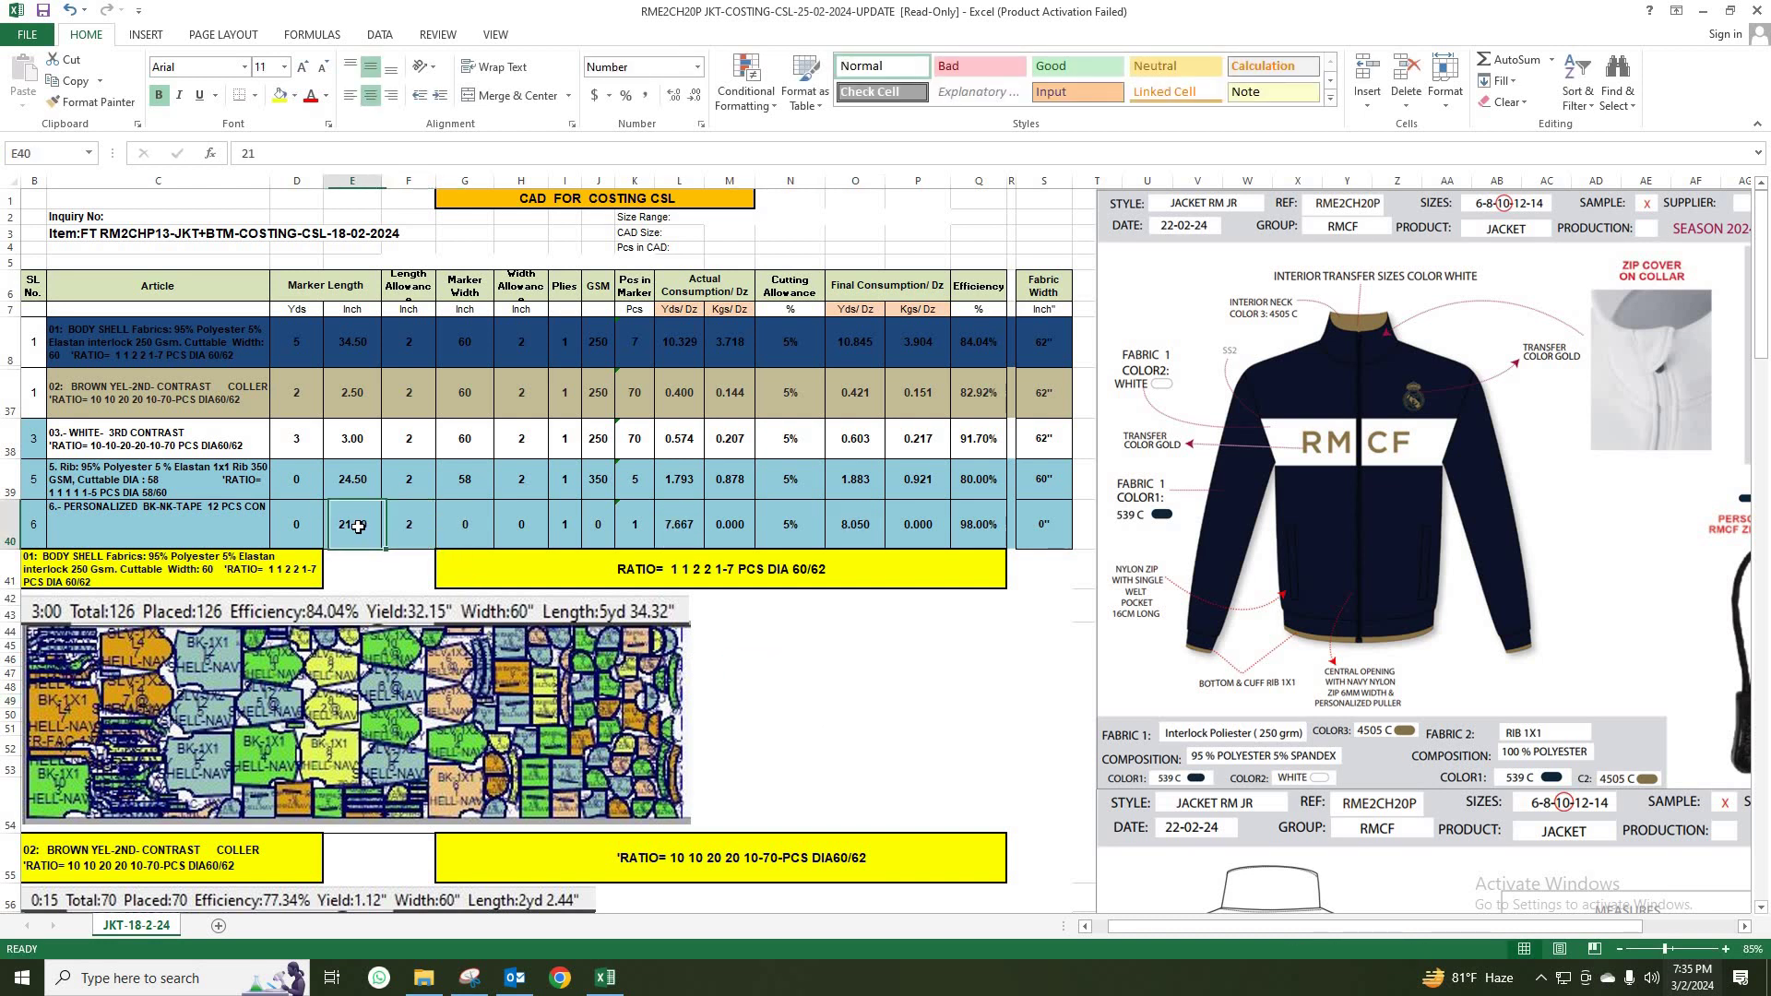
left_click(631, 521)
left_click_drag(634, 288, 634, 484)
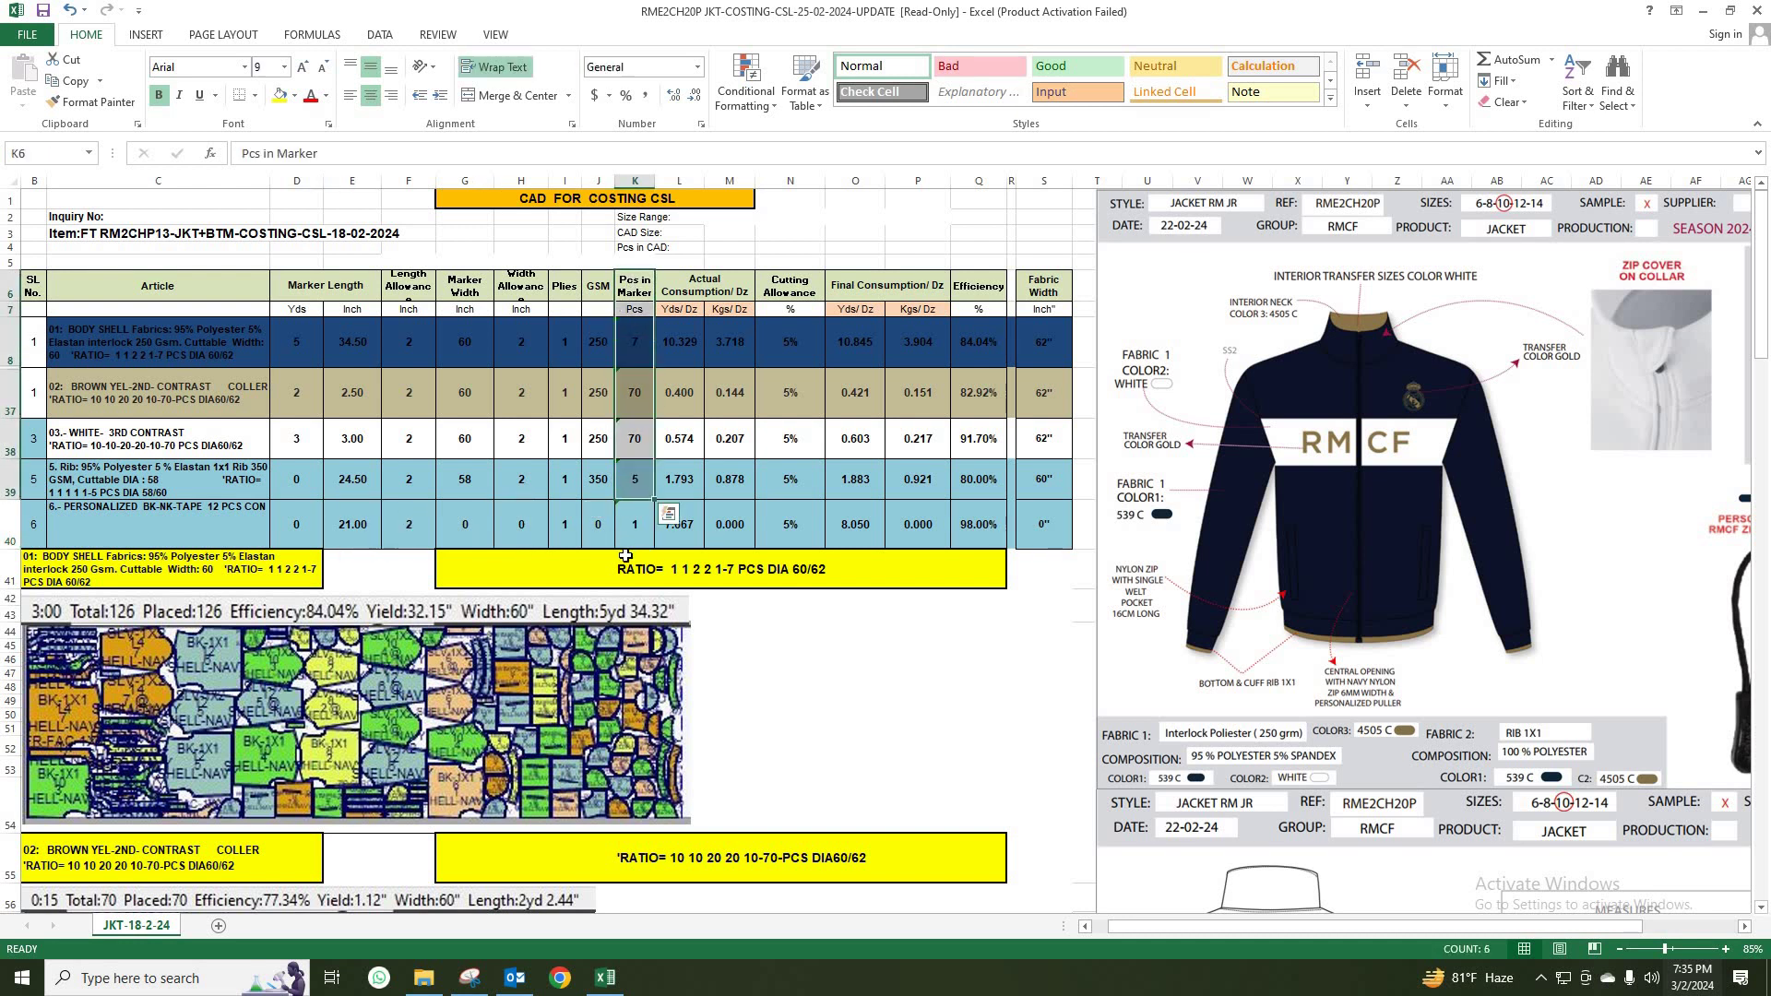
left_click(635, 524)
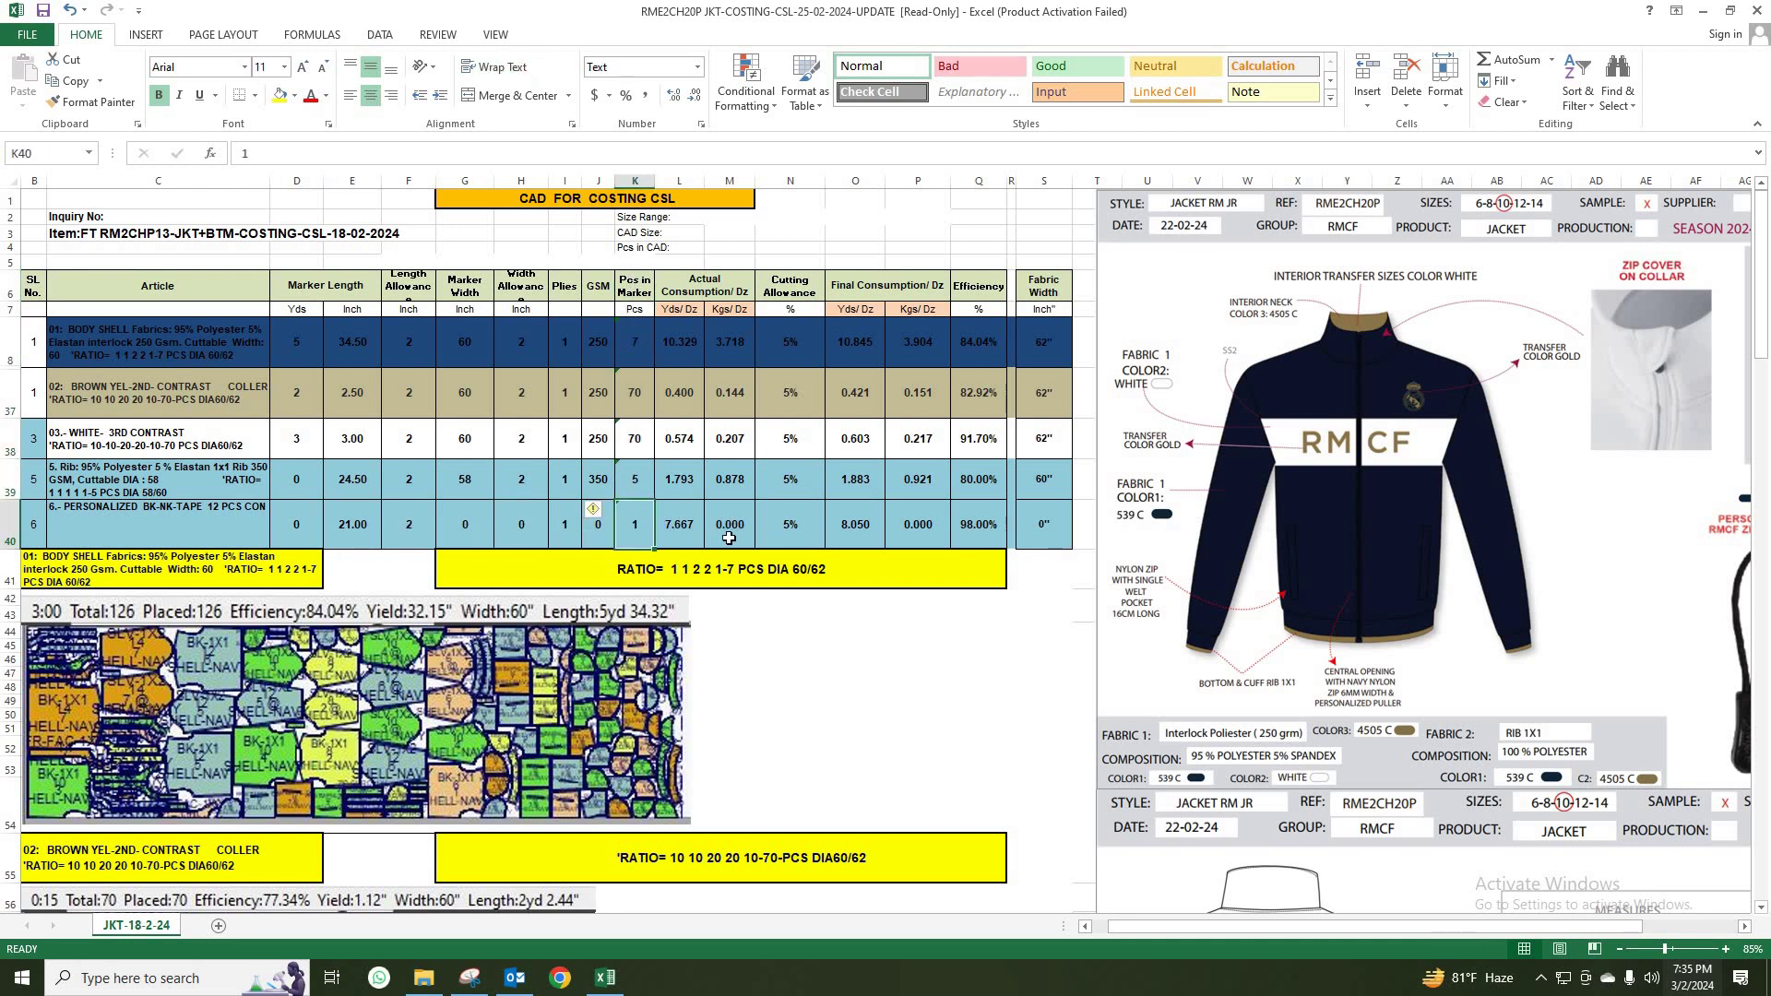
left_click(675, 524)
left_click(863, 531)
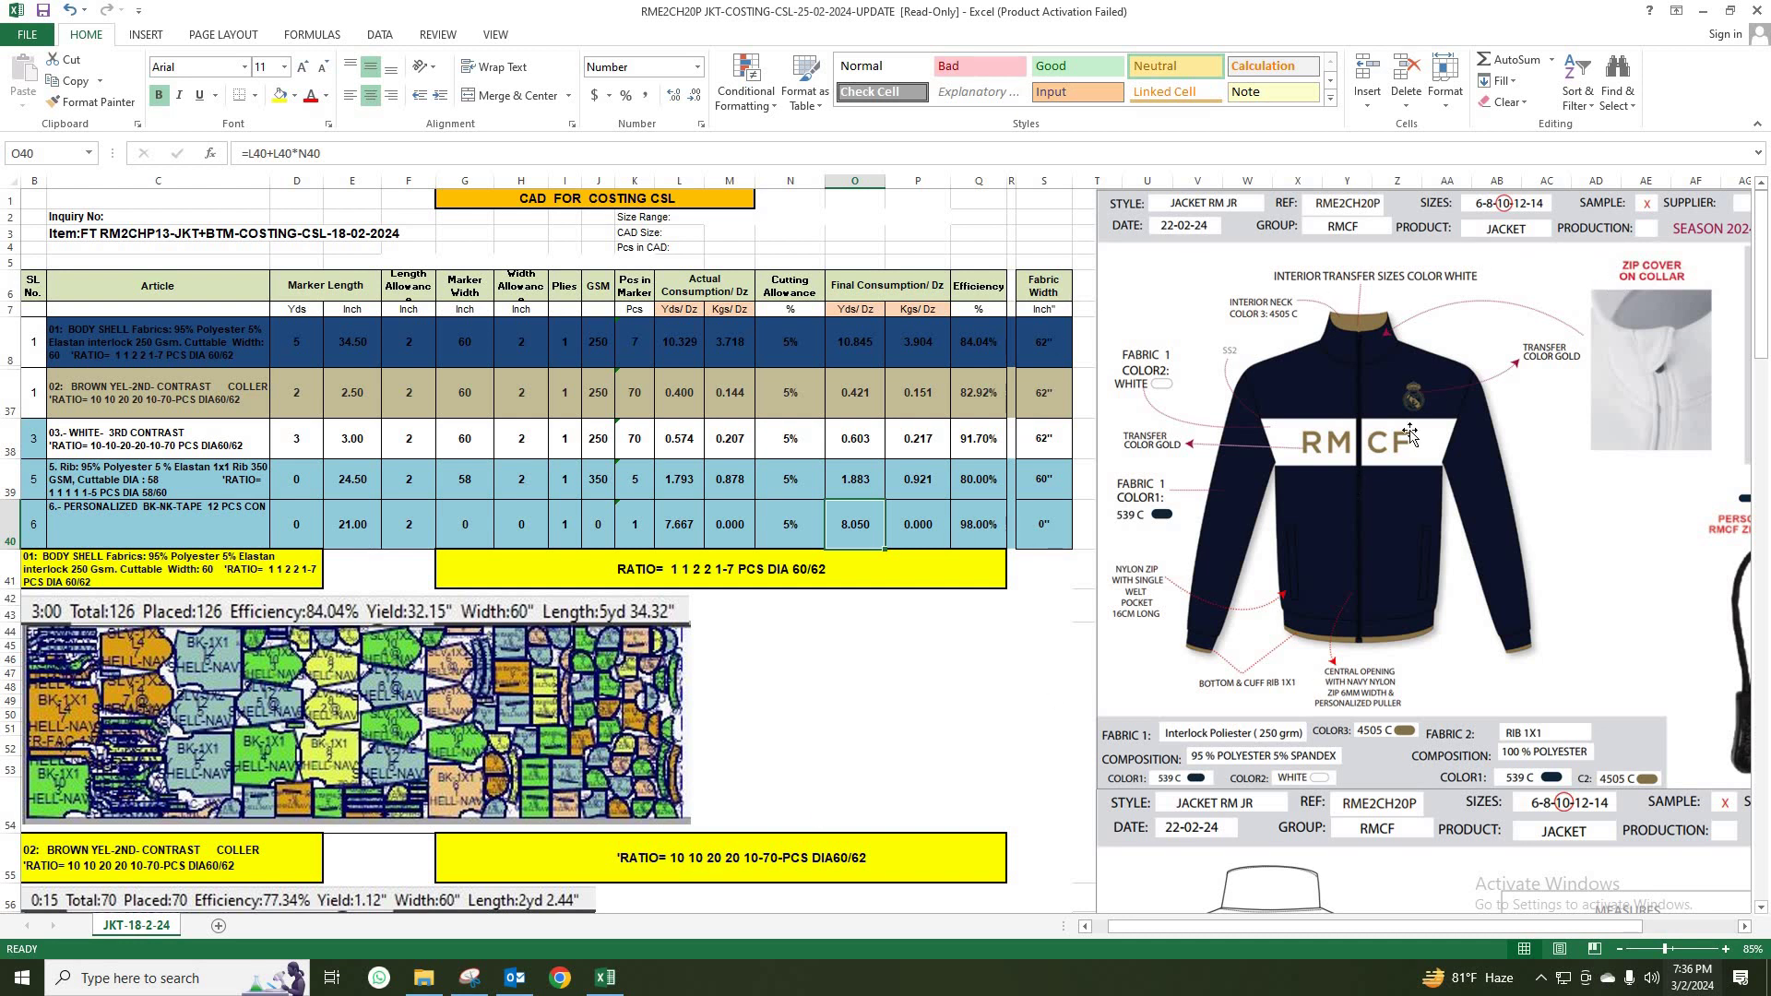
left_click_drag(1436, 386, 1274, 416)
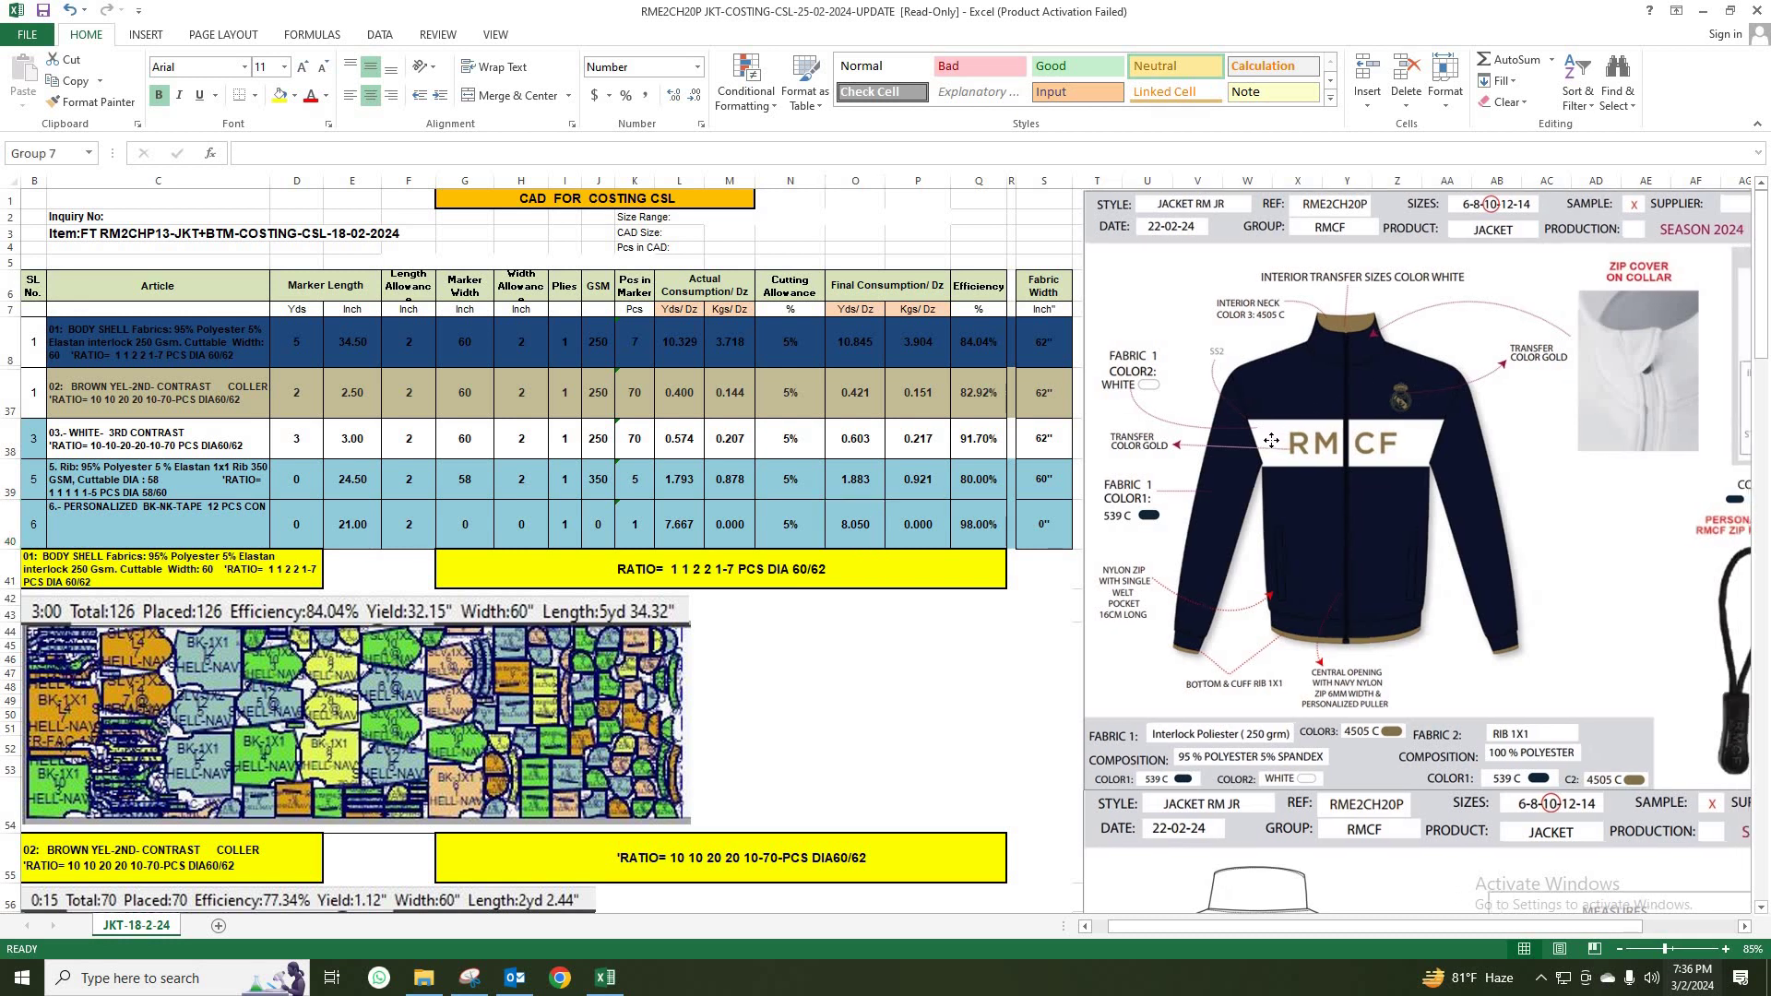